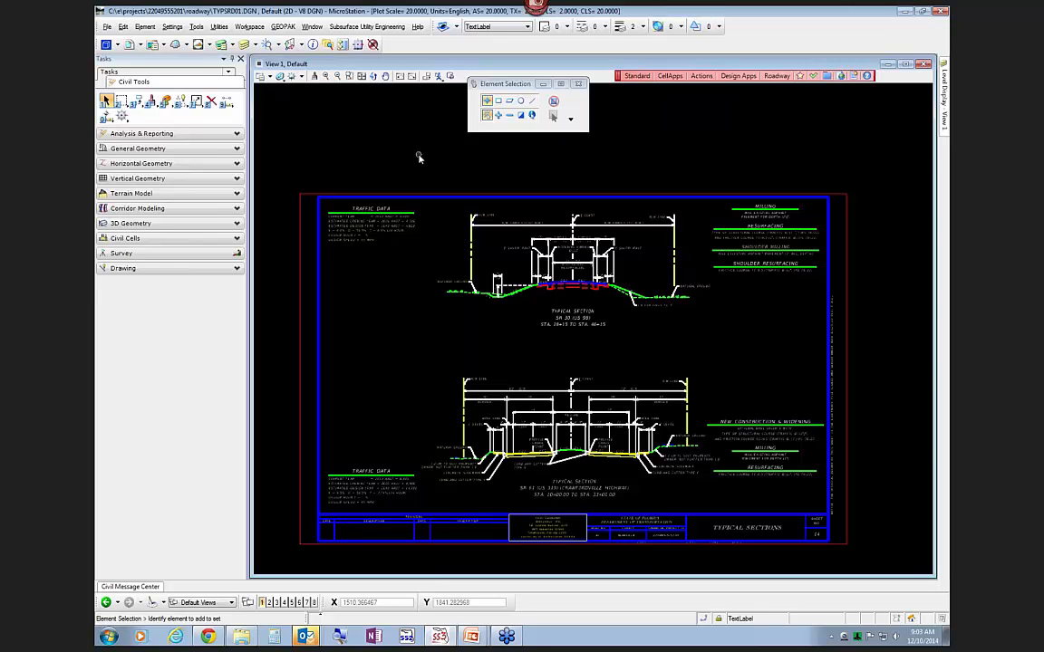
# Start a new project file in the Roadway Design Files (DGN) group with the type Digital Terrain Model / TIN Model - 3D
pyautogui.click(701, 79)
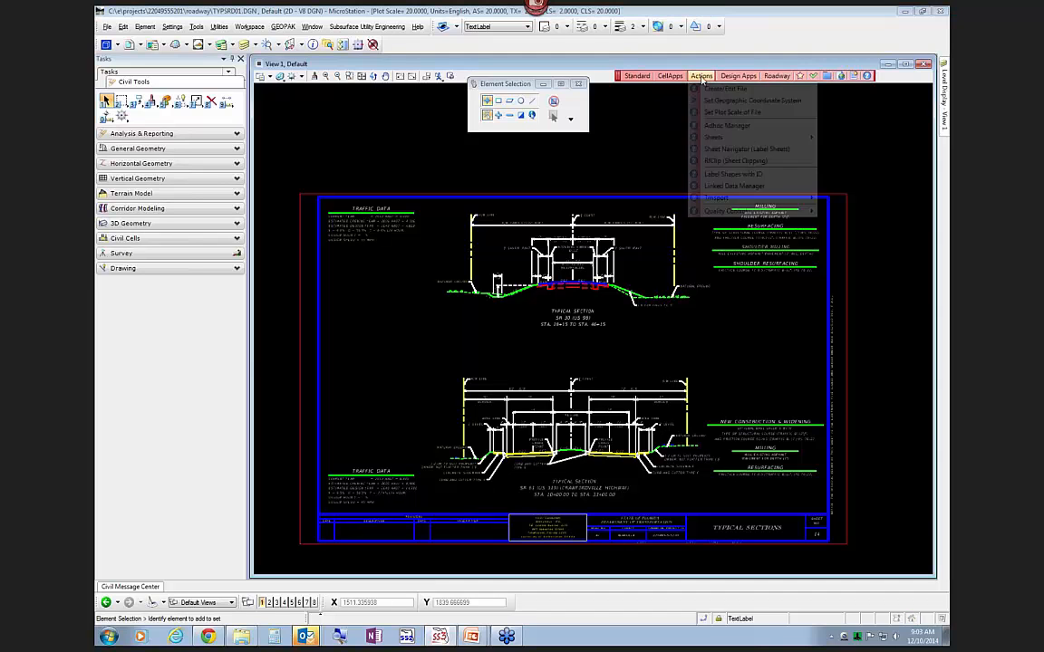
pyautogui.click(715, 90)
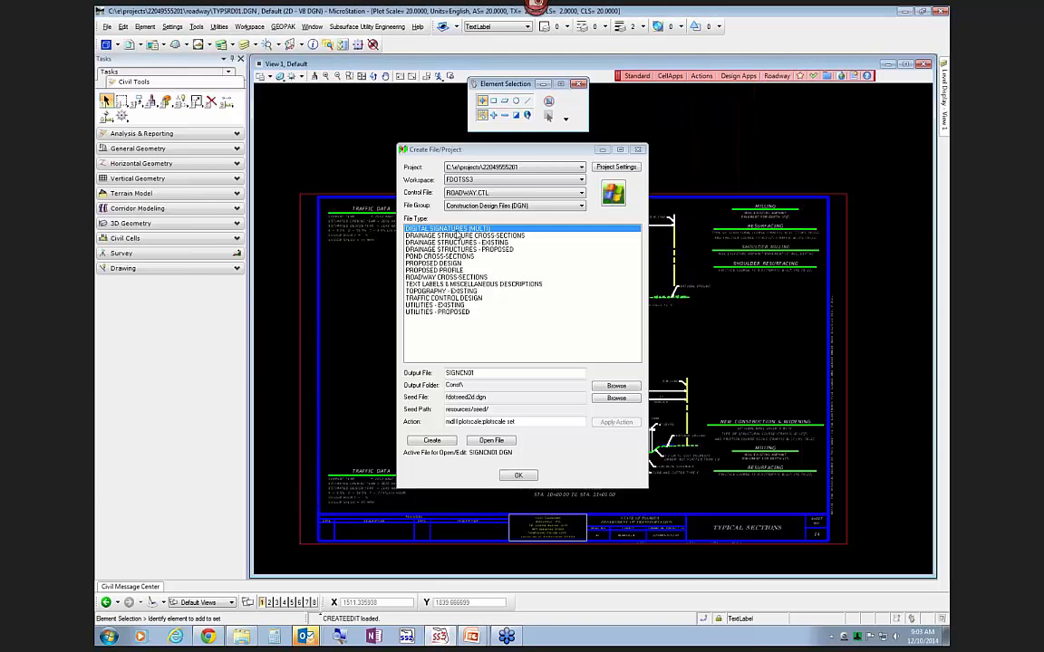
pyautogui.click(480, 206)
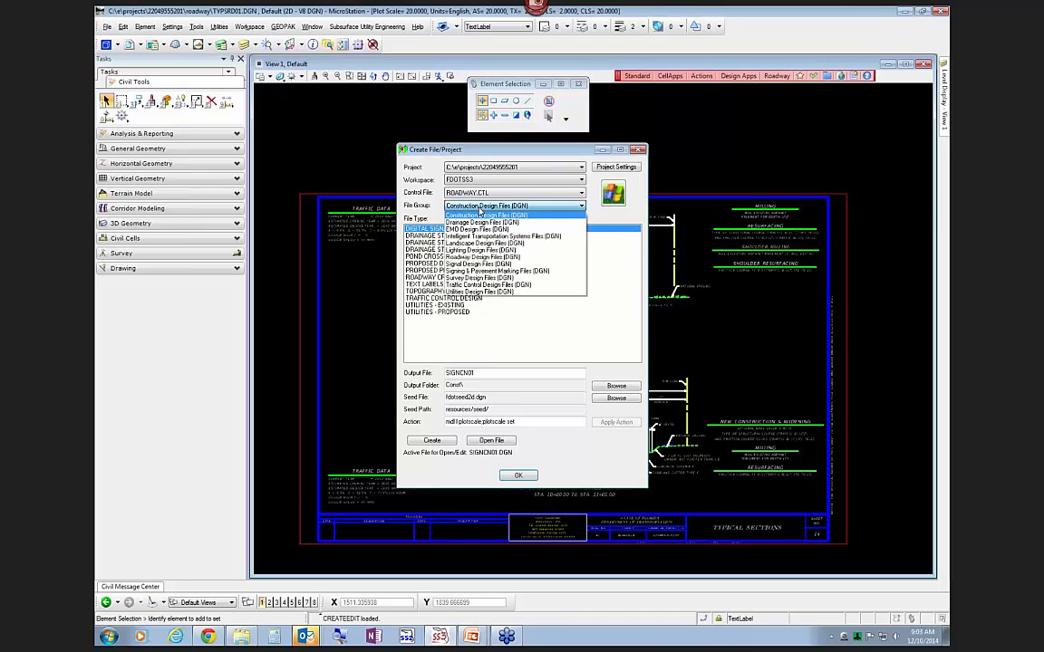
pyautogui.click(473, 258)
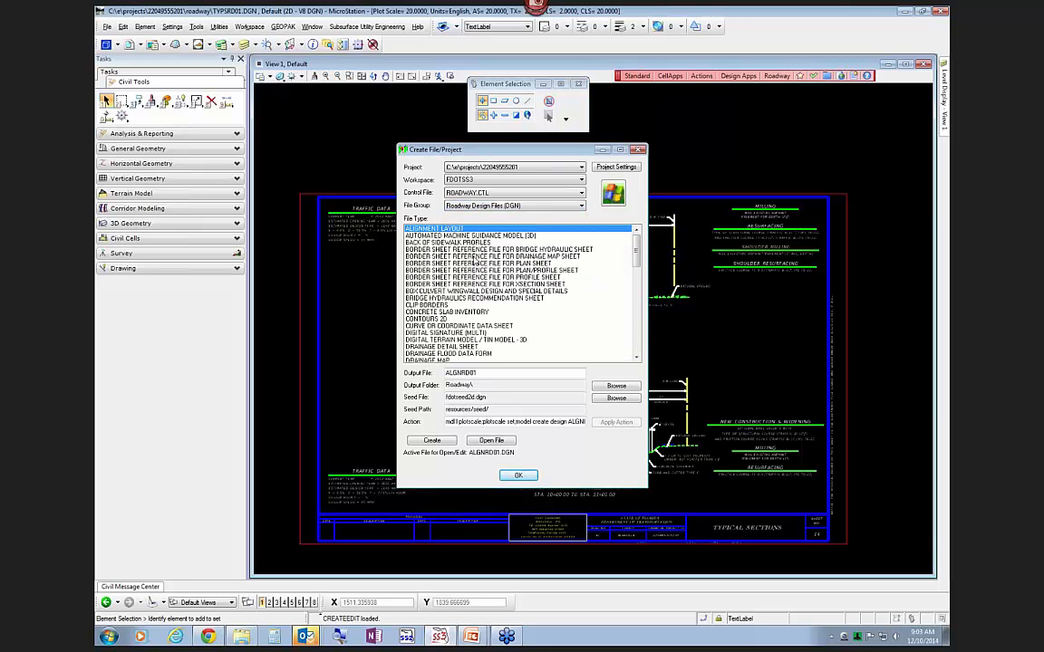
pyautogui.click(638, 324)
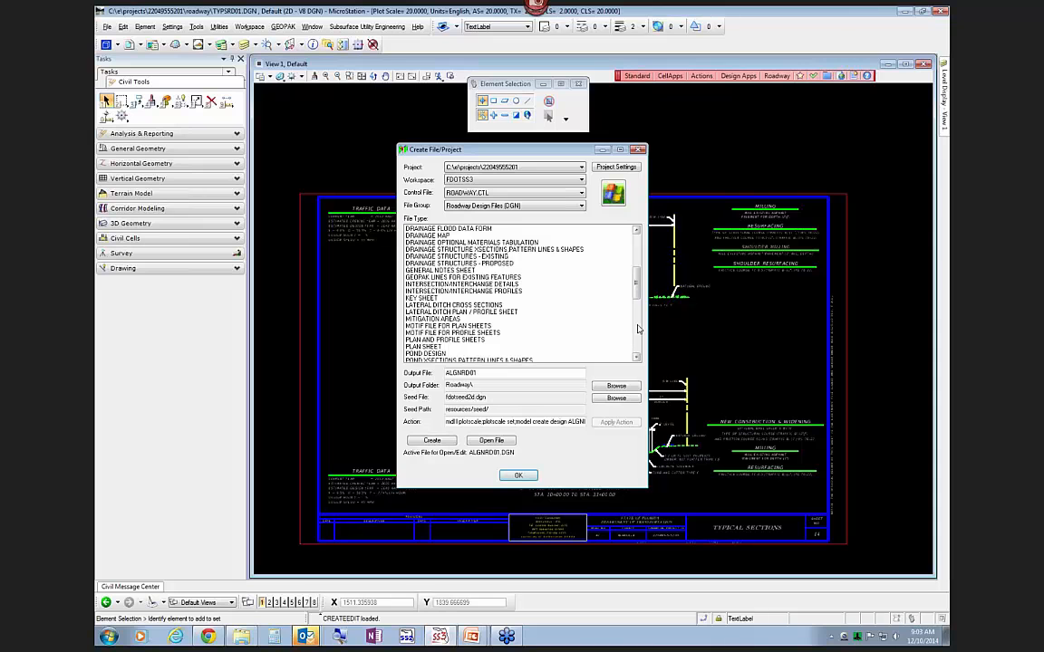
pyautogui.moveTo(638, 280); pyautogui.dragTo(638, 265)
pyautogui.click(490, 263)
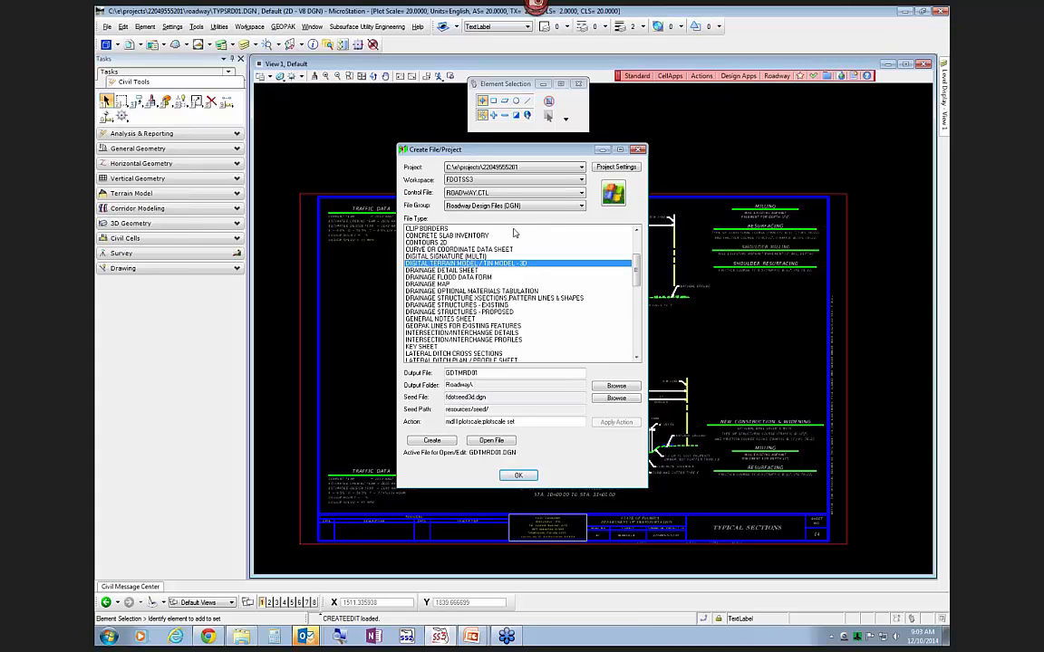
# Reselect the Roadway Design Files group and create GDTMRD01.DGN as a Digital Terrain Model / TIN Model - 3D file
pyautogui.click(544, 206)
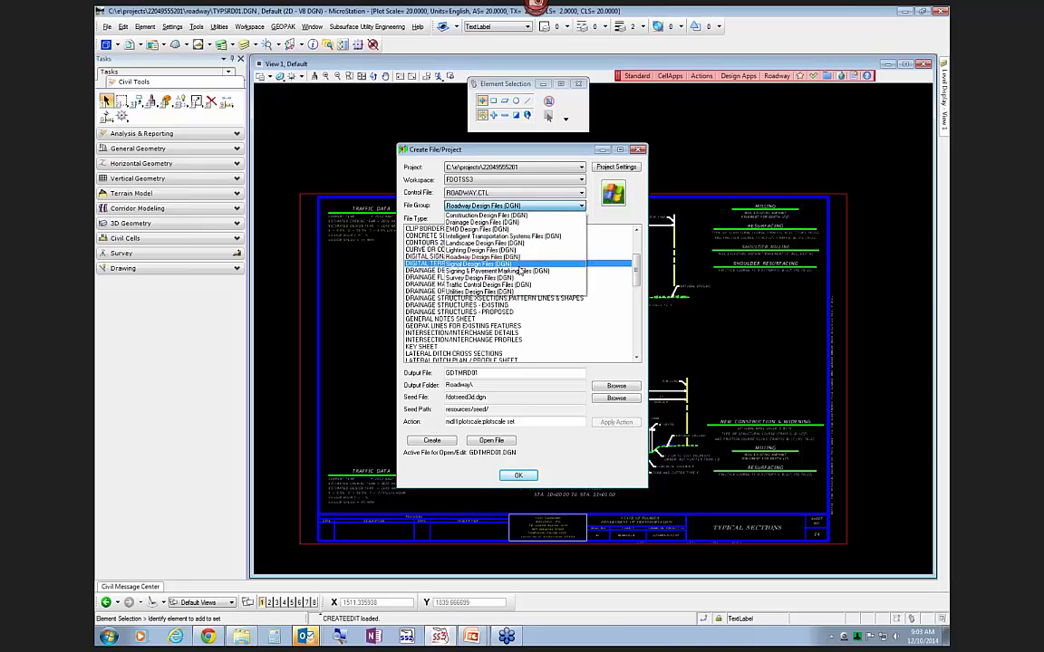
pyautogui.click(482, 256)
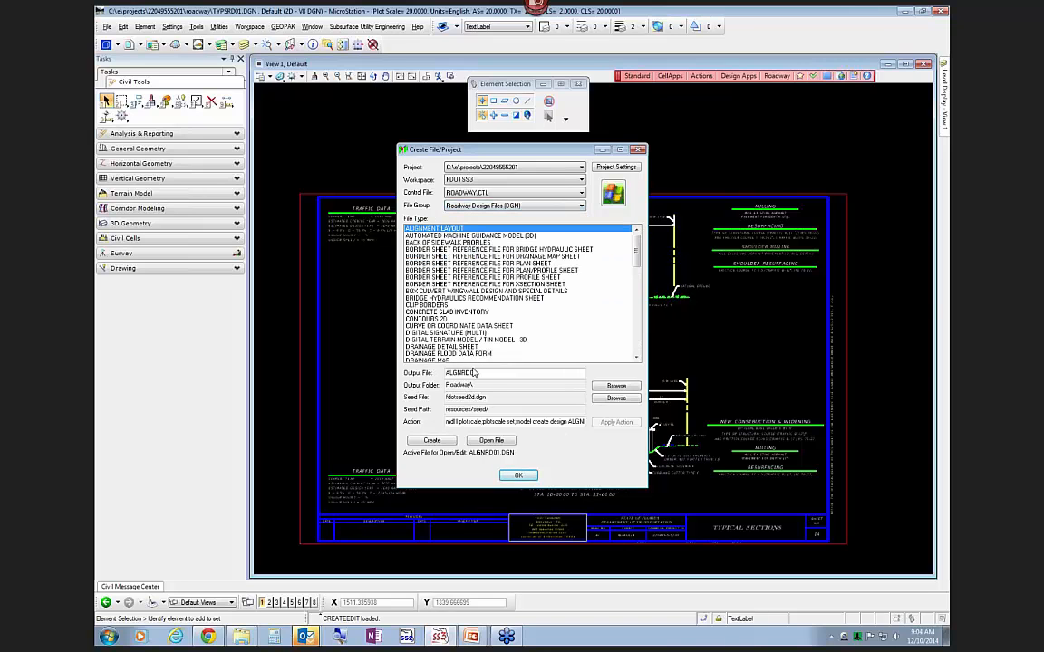
pyautogui.click(430, 340)
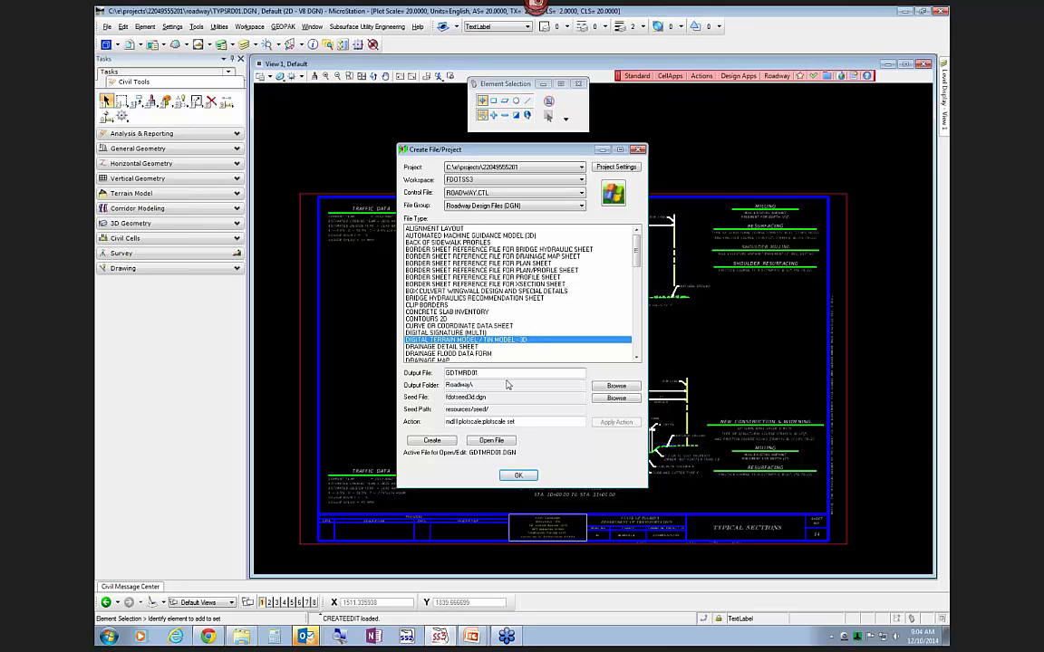
pyautogui.click(433, 440)
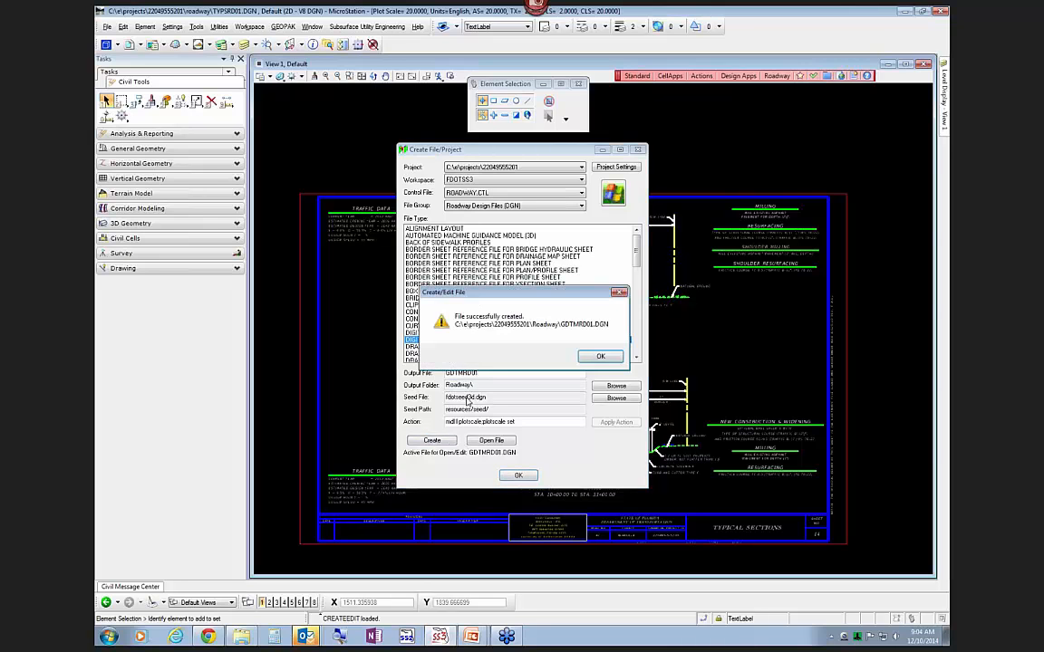
pyautogui.click(594, 357)
# Open the new GDTMRD01.DGN file, set its plot scale to 1.0000, and close the file creation dialog
pyautogui.click(492, 441)
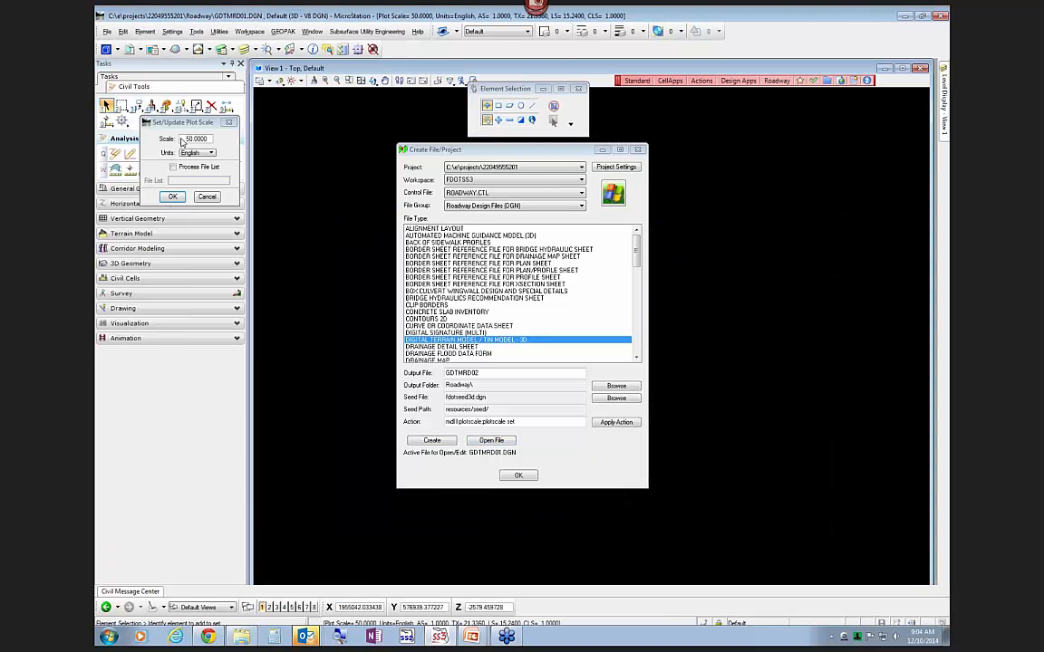
pyautogui.click(192, 142)
pyautogui.moveTo(185, 139); pyautogui.dragTo(208, 142)
pyautogui.write('1.0000')
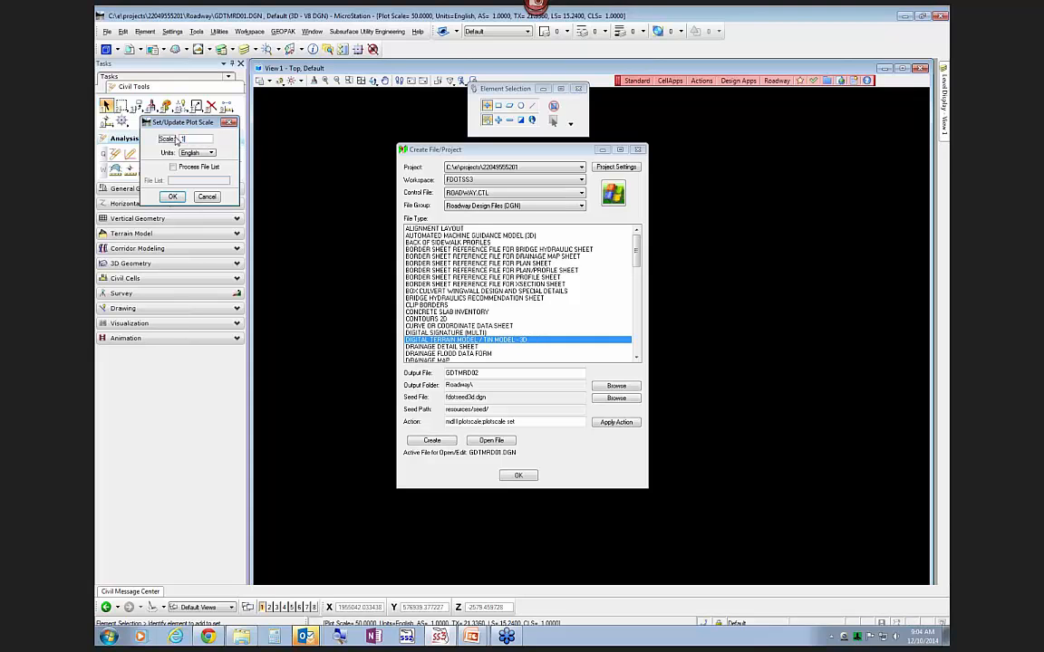
pyautogui.press('Tab')
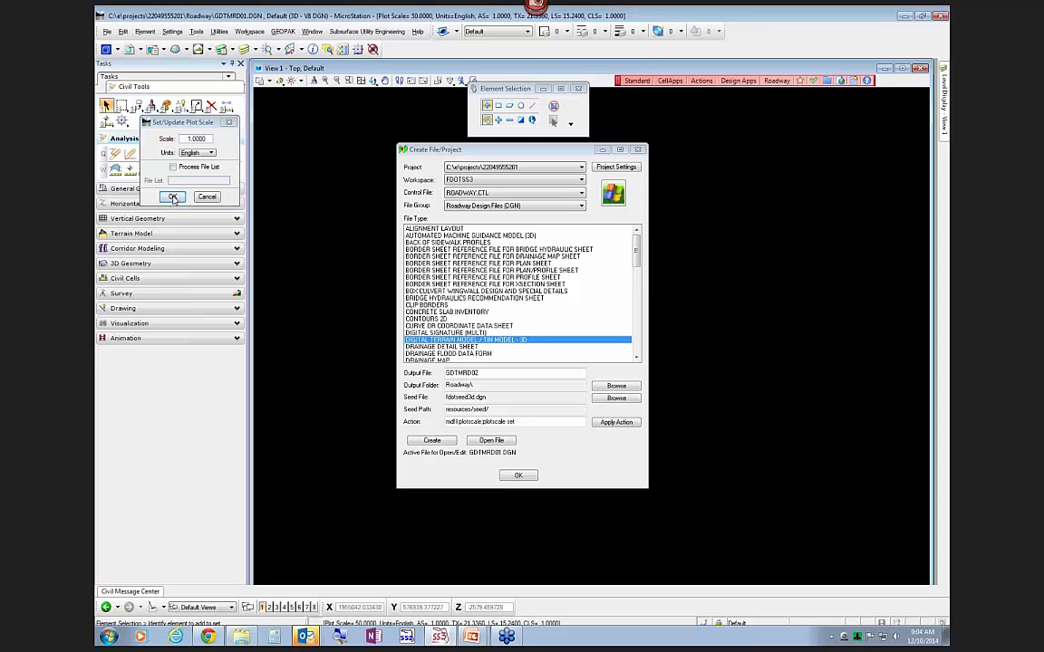
pyautogui.click(172, 197)
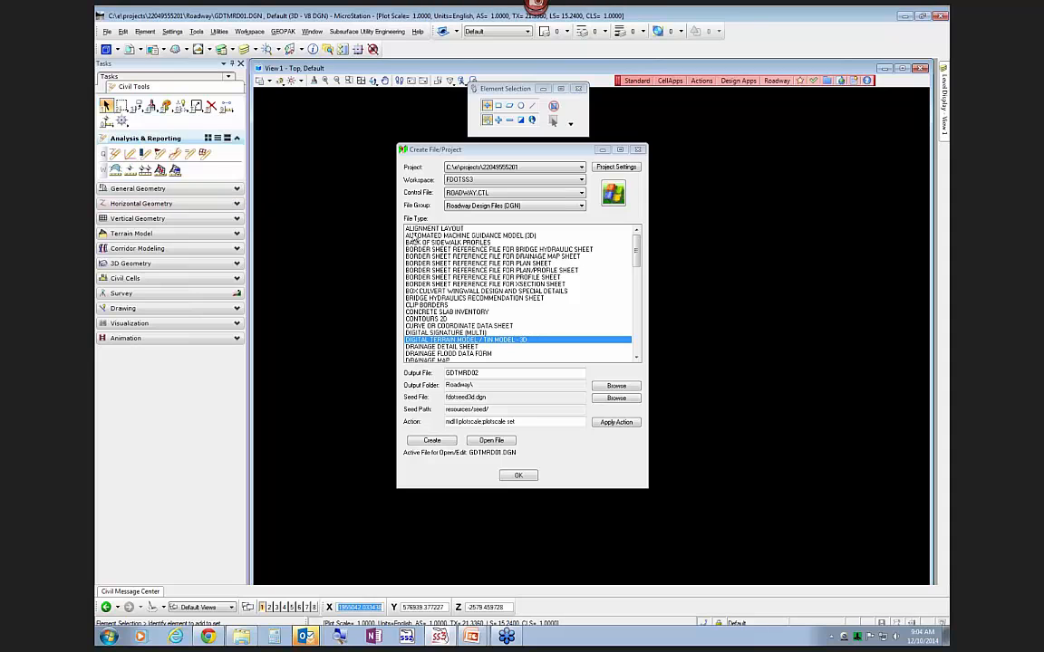
pyautogui.click(518, 473)
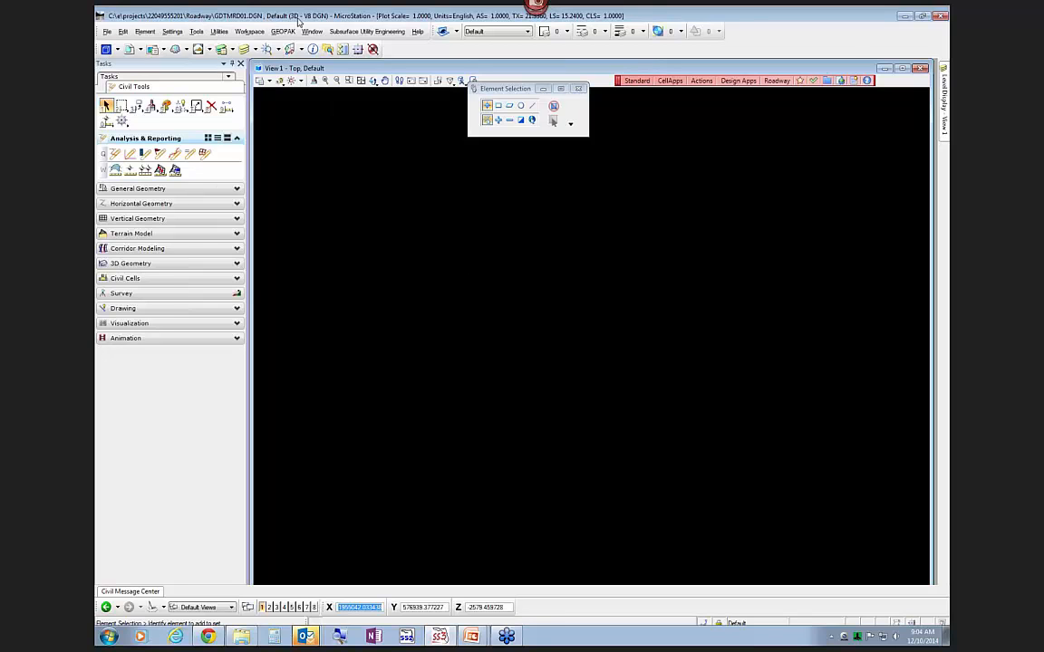
pyautogui.click(237, 138)
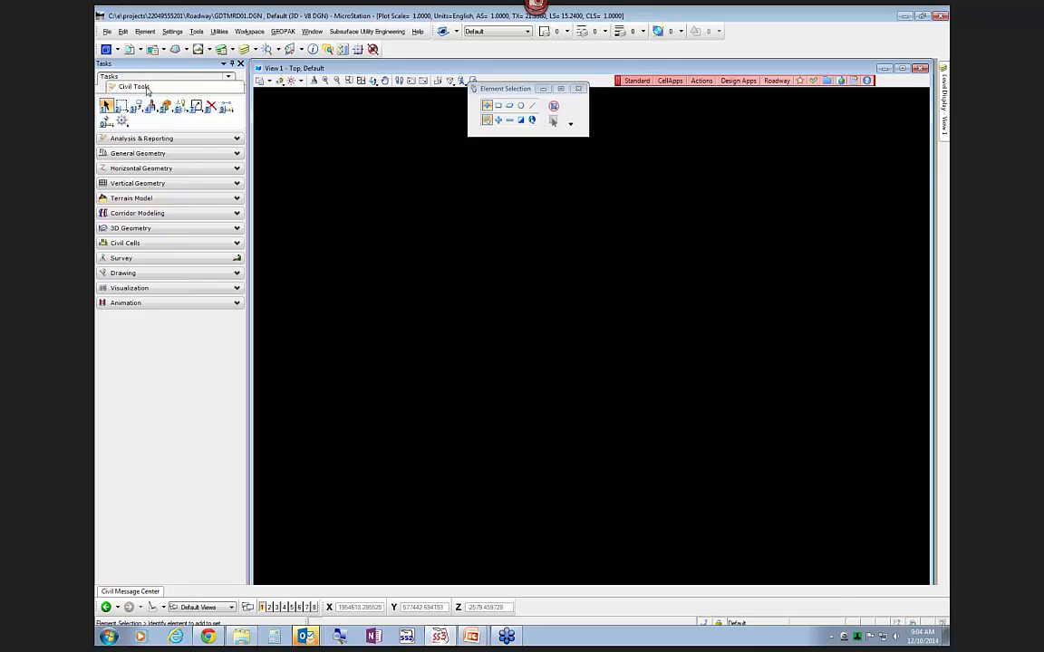
pyautogui.click(195, 31)
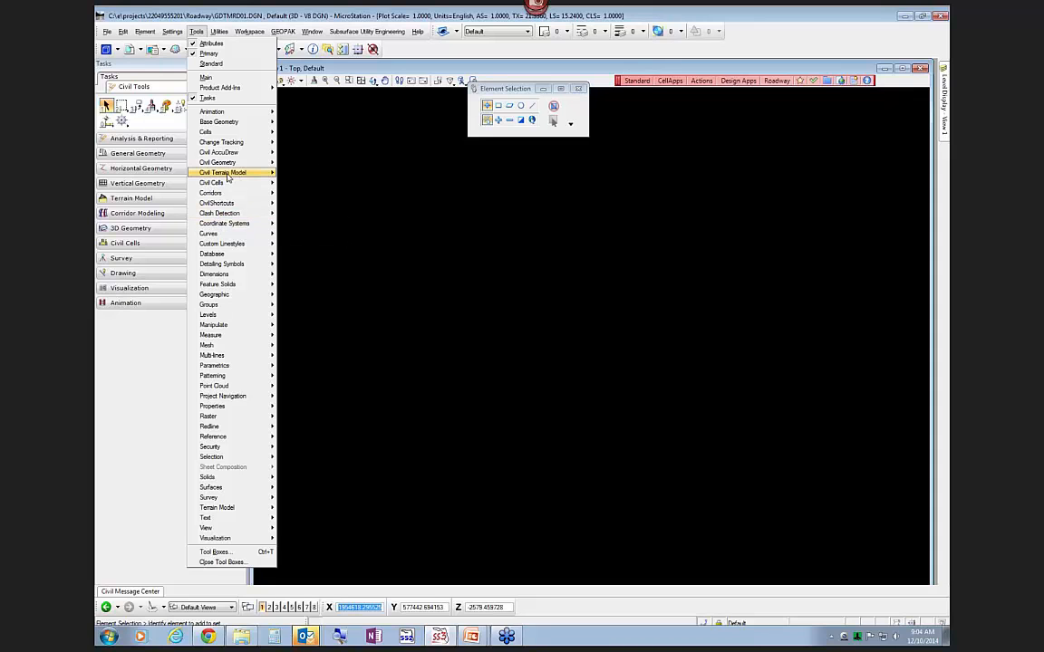
pyautogui.moveTo(238, 172)
pyautogui.moveTo(318, 173)
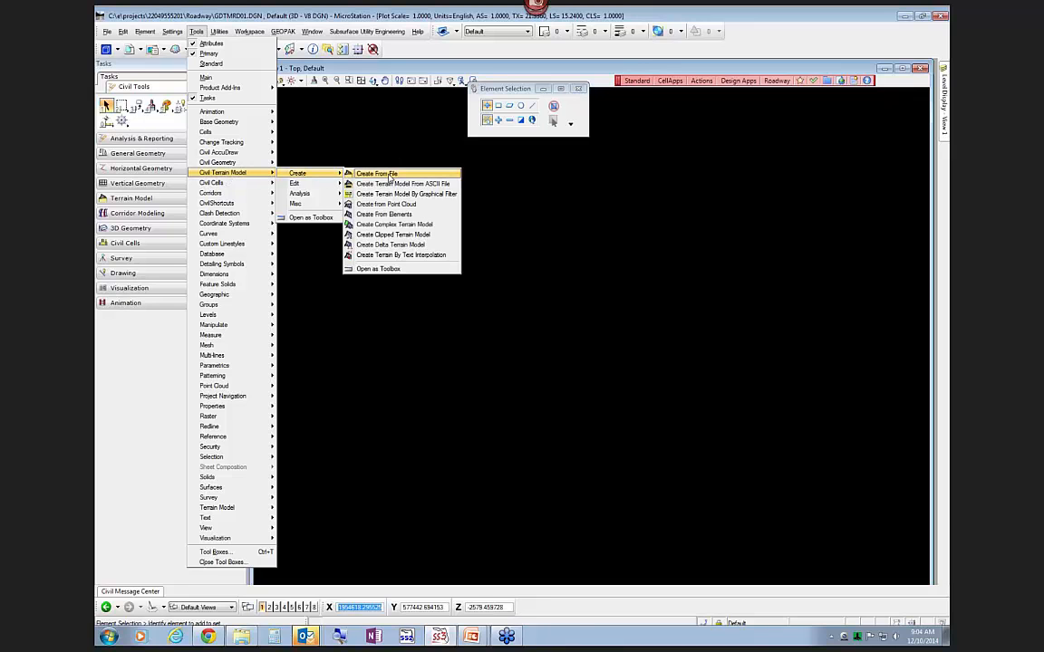
pyautogui.click(609, 227)
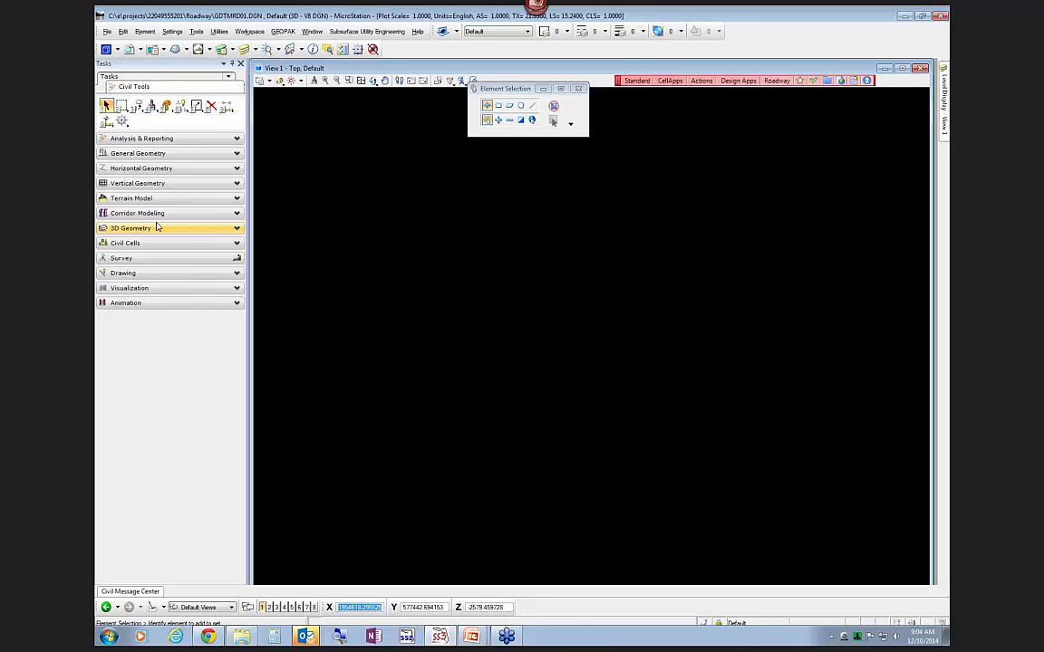
# Start creating a terrain model from file, choosing GDTMRD01.tin in the project's survey folder
pyautogui.click(123, 200)
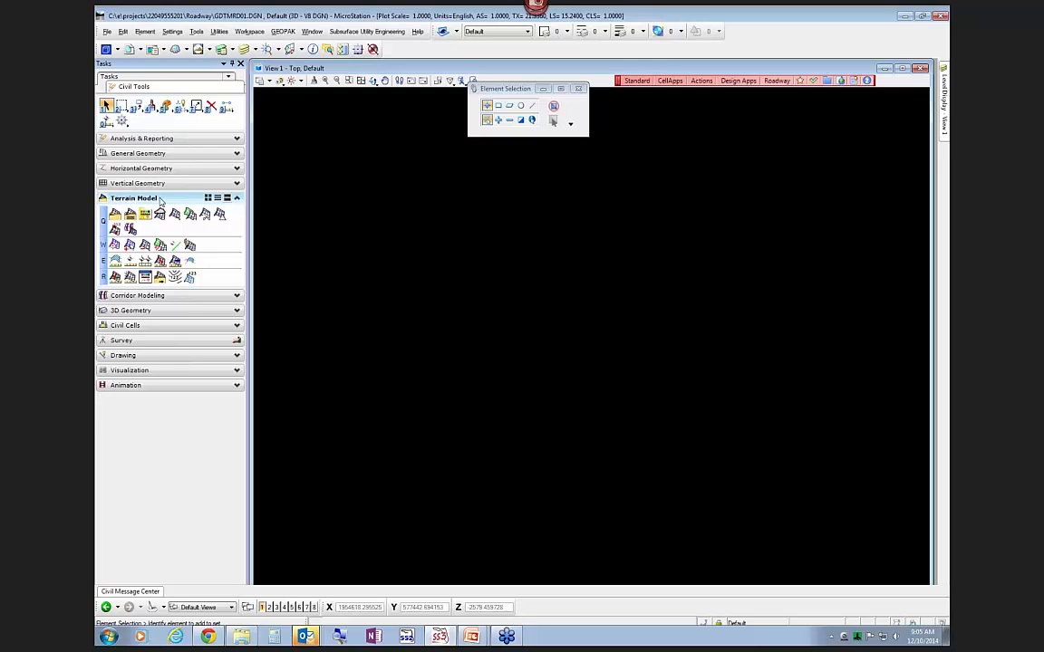
pyautogui.click(115, 213)
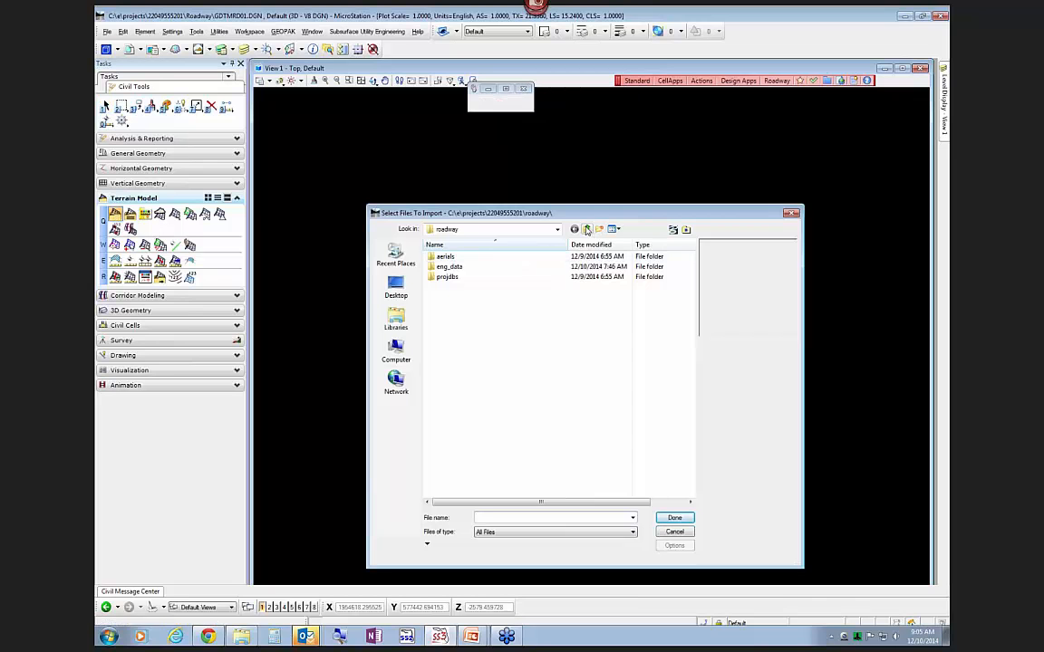
pyautogui.click(588, 231)
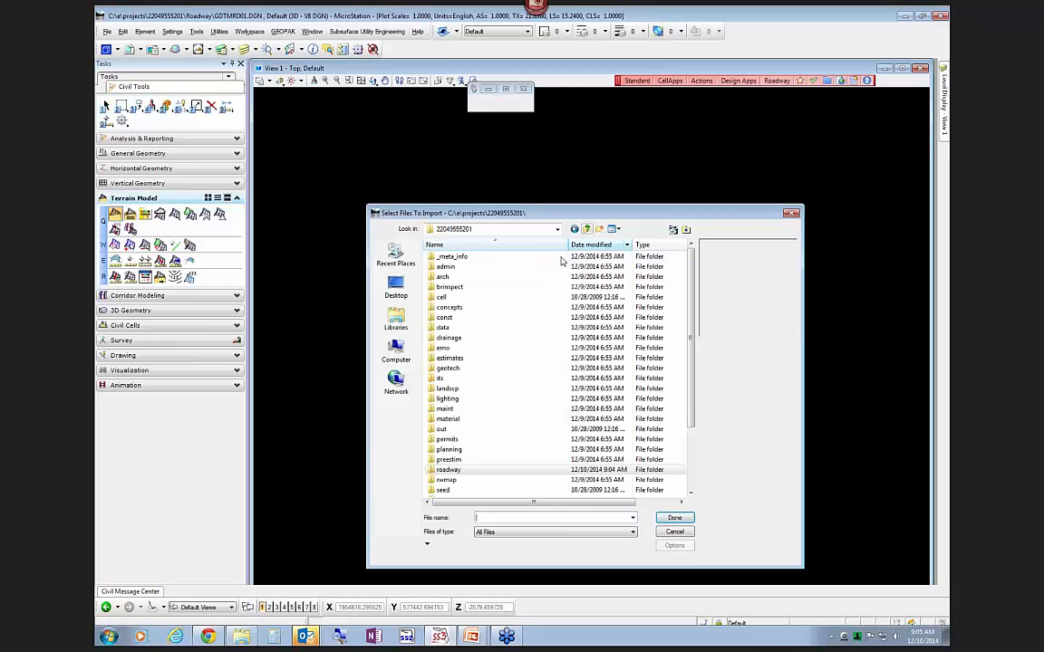
pyautogui.click(692, 483)
pyautogui.doubleClick(449, 459)
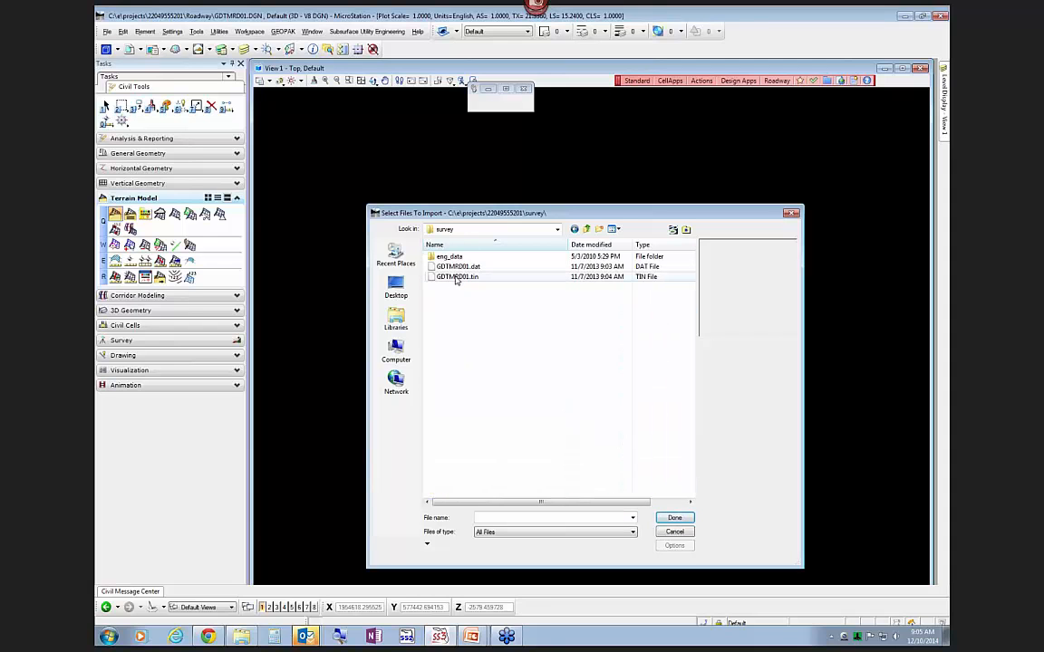
pyautogui.click(457, 278)
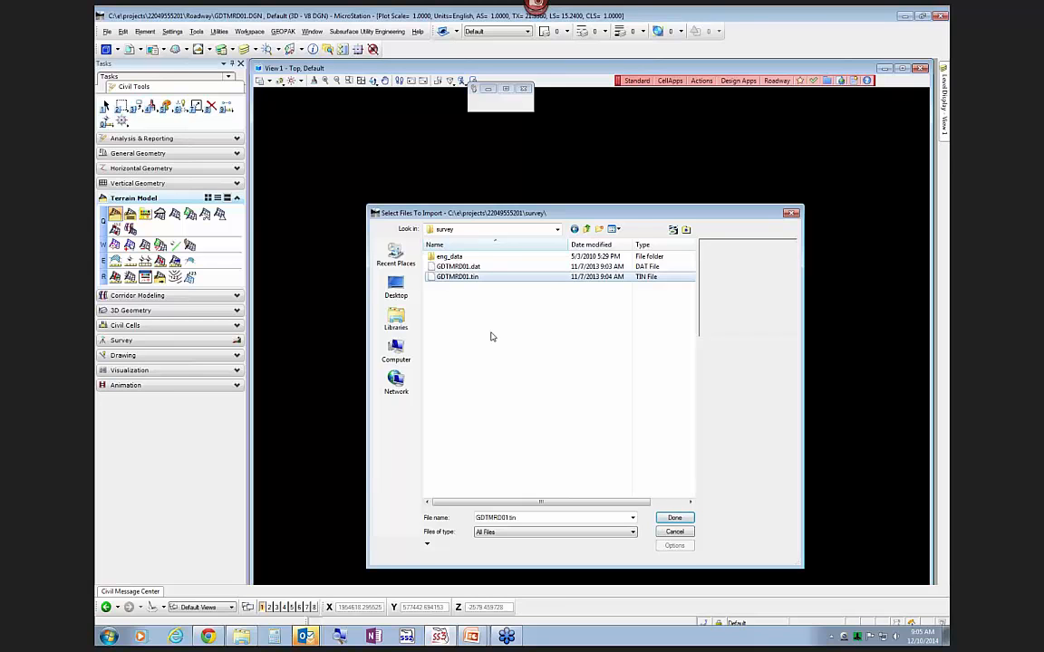
pyautogui.click(675, 517)
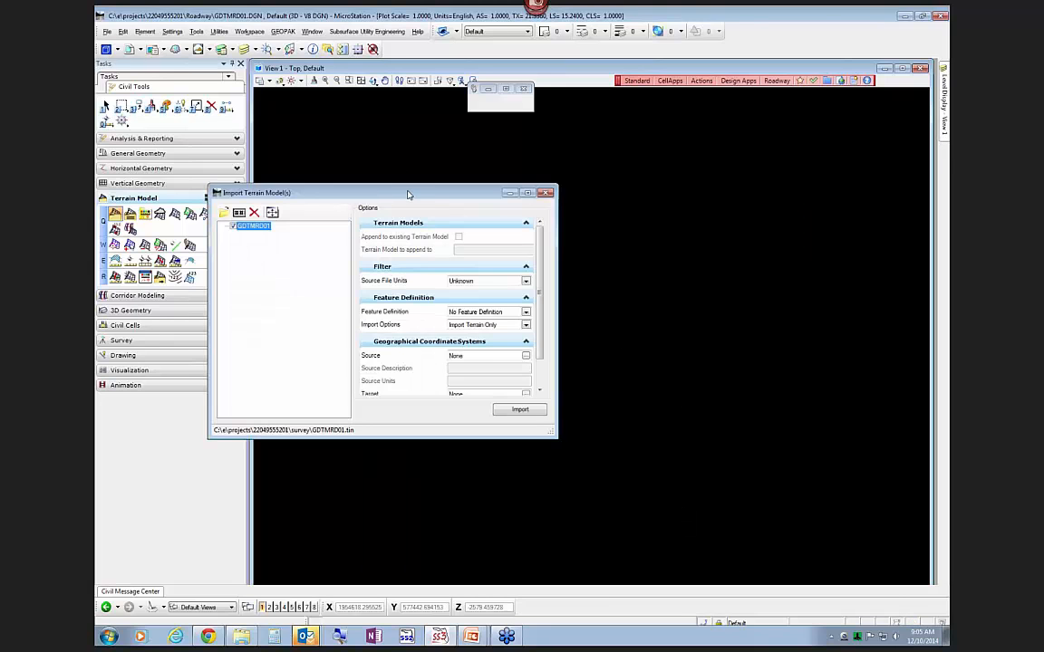
# Set the source file units for the terrain import to US Survey Feet
pyautogui.moveTo(409, 194); pyautogui.dragTo(562, 182)
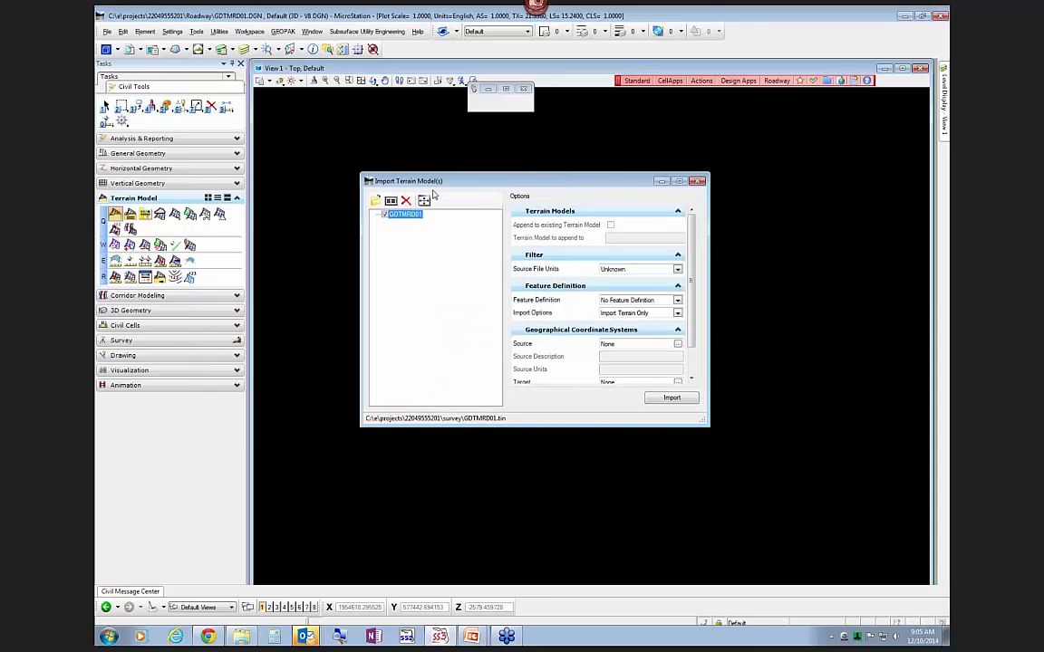
pyautogui.click(677, 302)
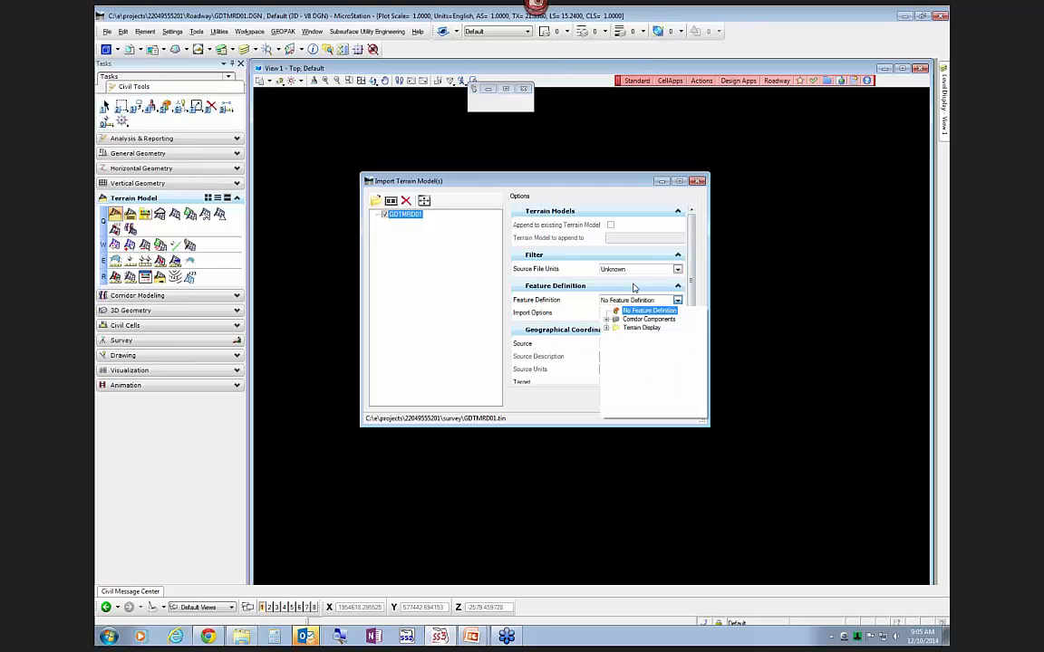
pyautogui.click(677, 285)
pyautogui.click(677, 270)
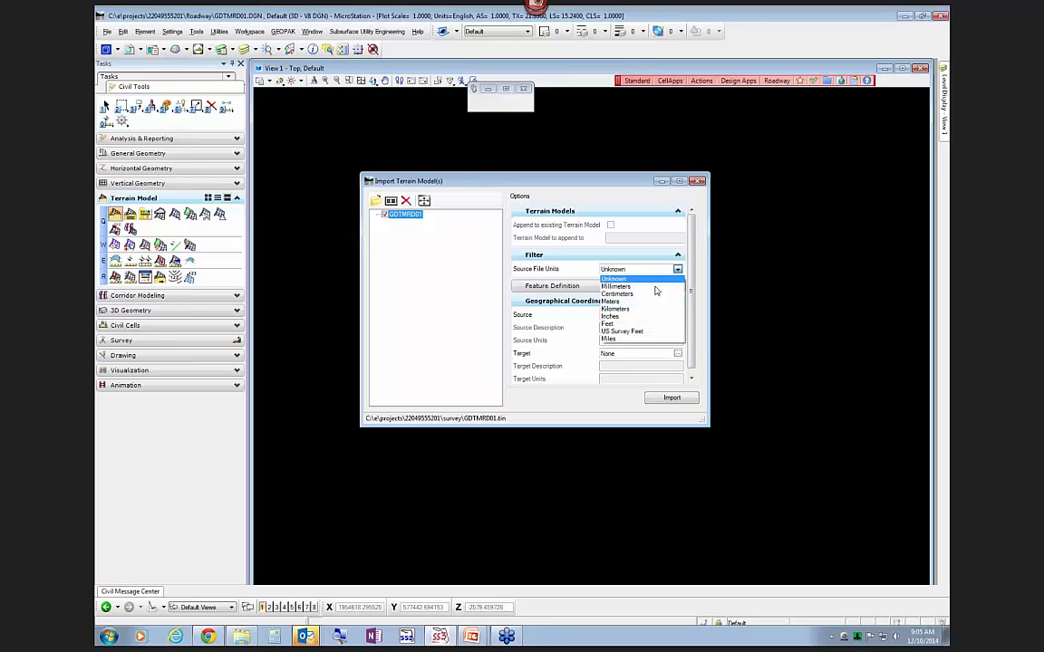
pyautogui.click(632, 333)
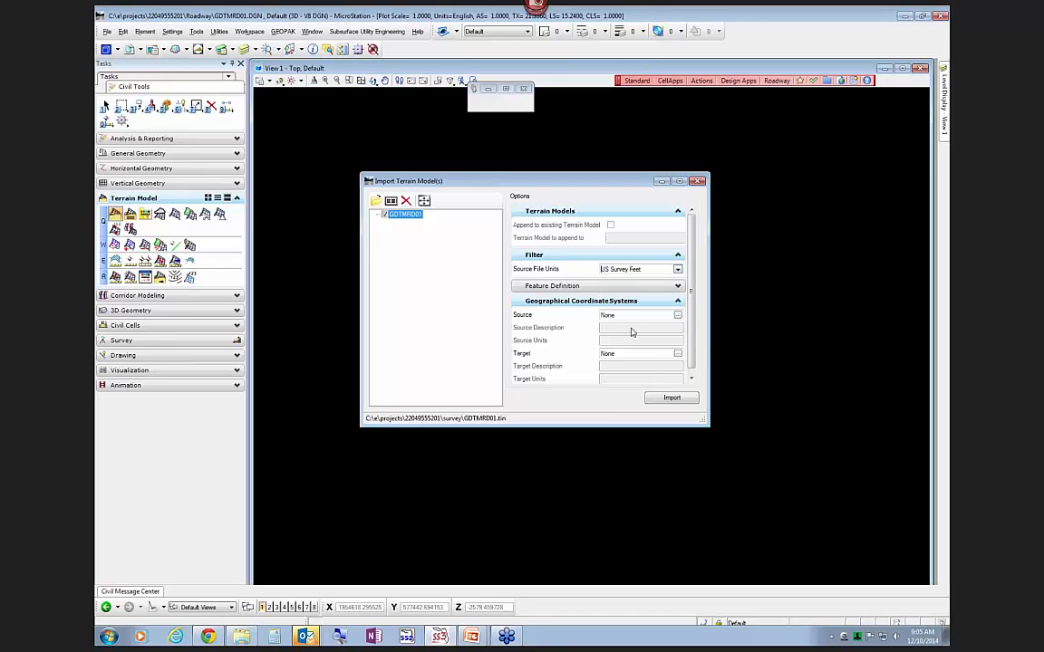
# Assign the DtmExisting feature definition from Terrain Display, import the terrain model, and close the import dialog
pyautogui.click(676, 286)
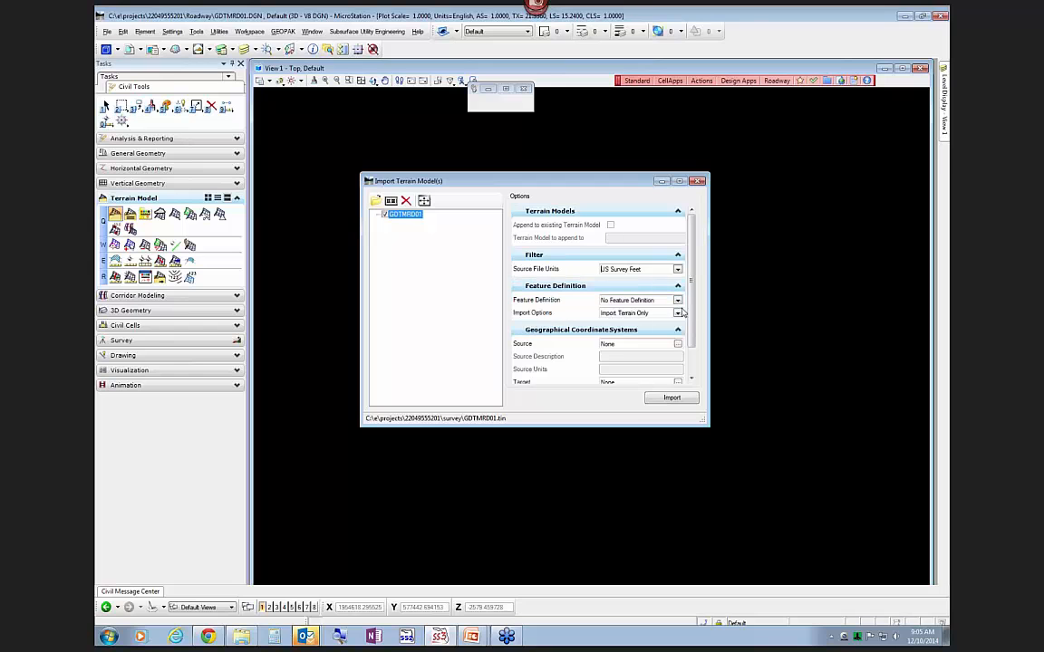
pyautogui.click(678, 300)
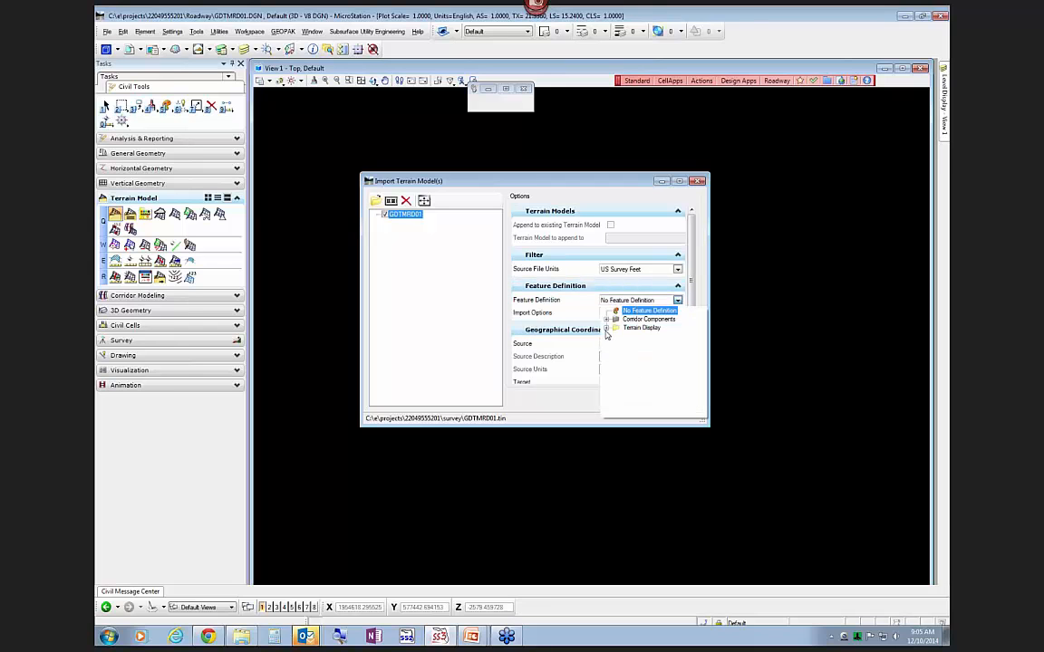
pyautogui.click(607, 328)
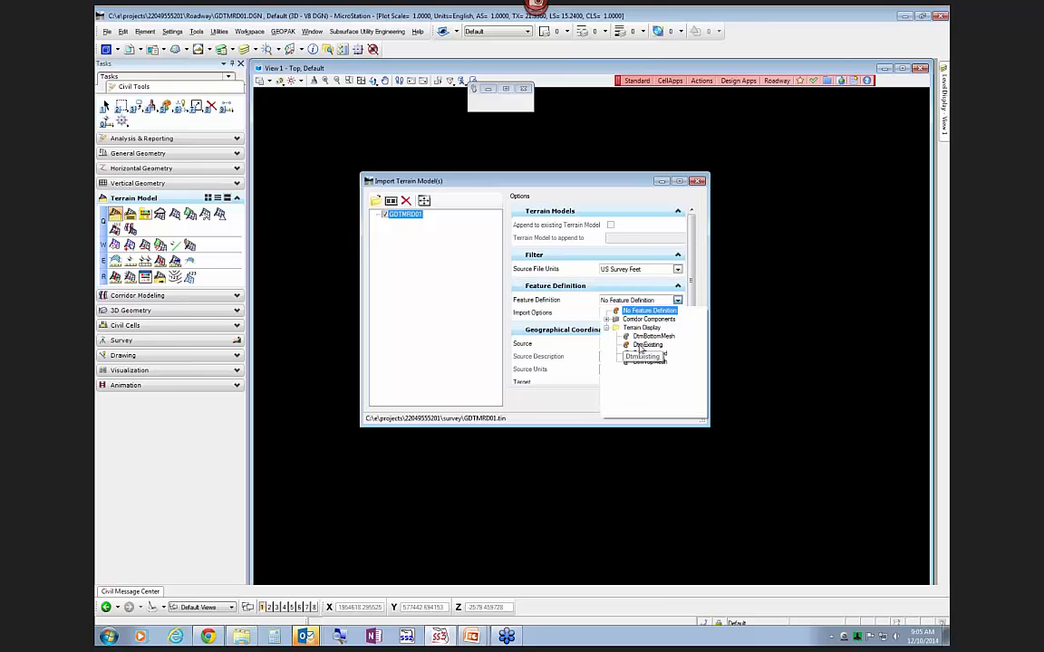
pyautogui.click(646, 345)
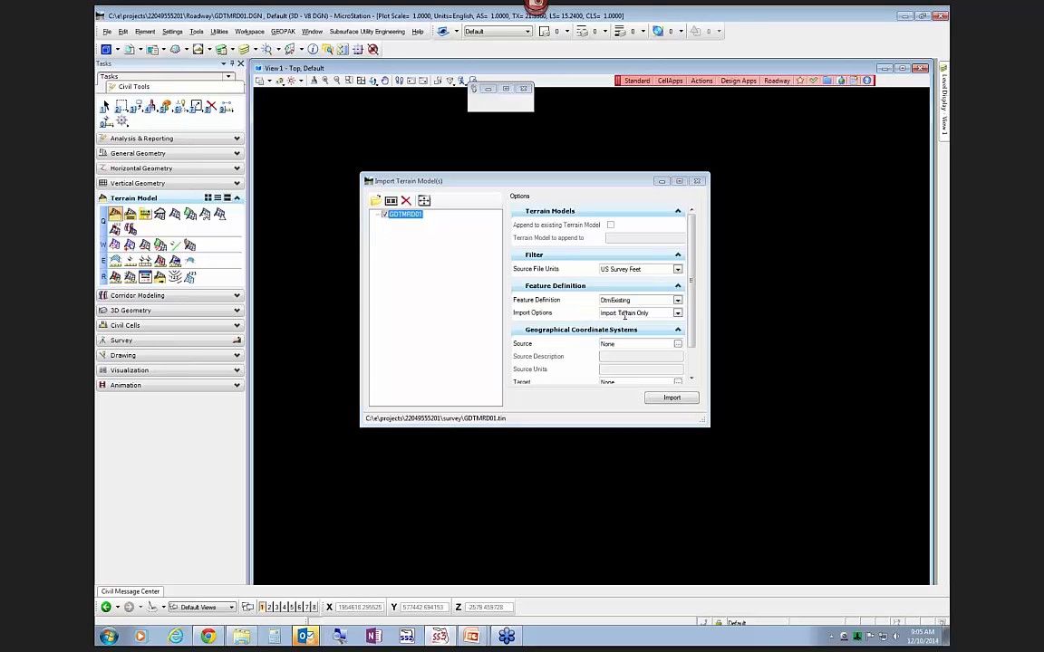
pyautogui.click(672, 400)
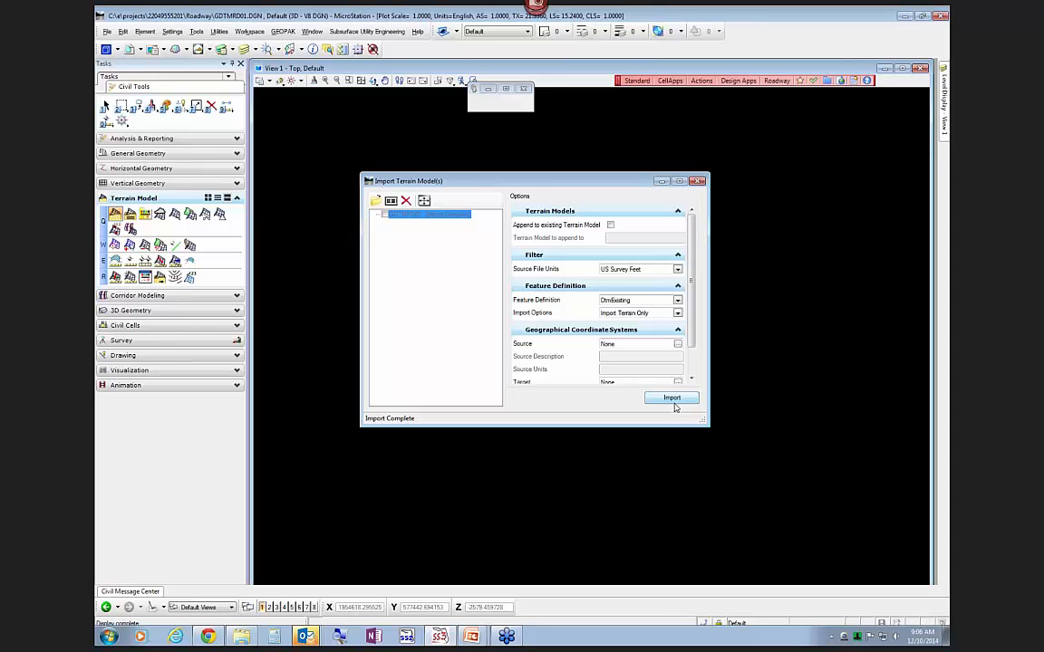
pyautogui.click(698, 181)
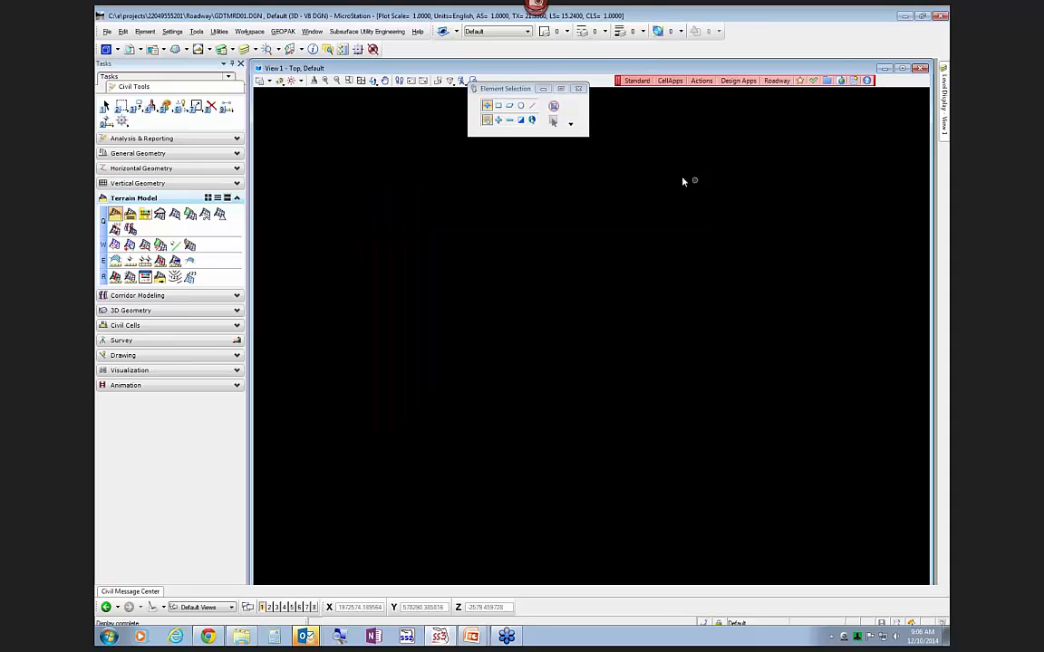
# Switch the GDTMRD01 terrain model's triangles display on to preview it, and switch it back off
pyautogui.click(361, 81)
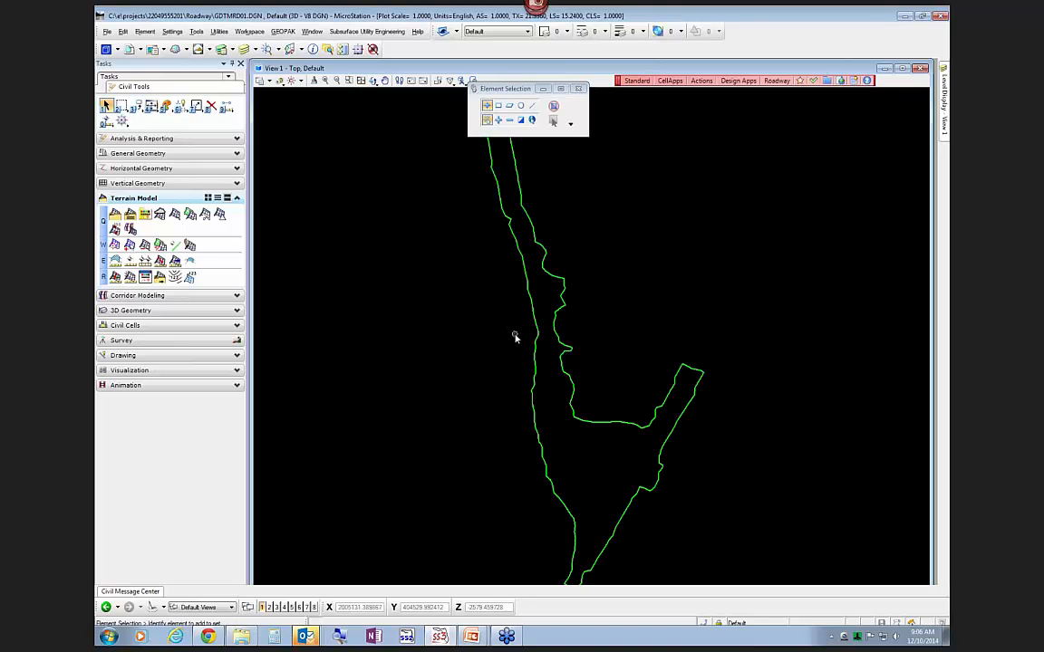
pyautogui.scroll(-2, 470, 249)
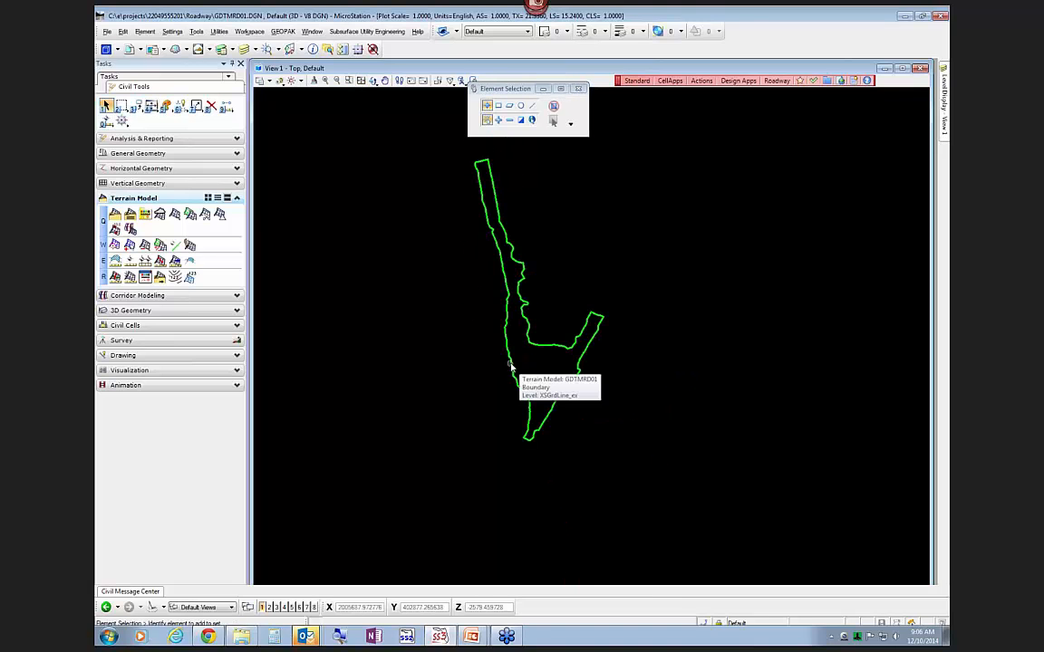
pyautogui.scroll(2, 511, 364)
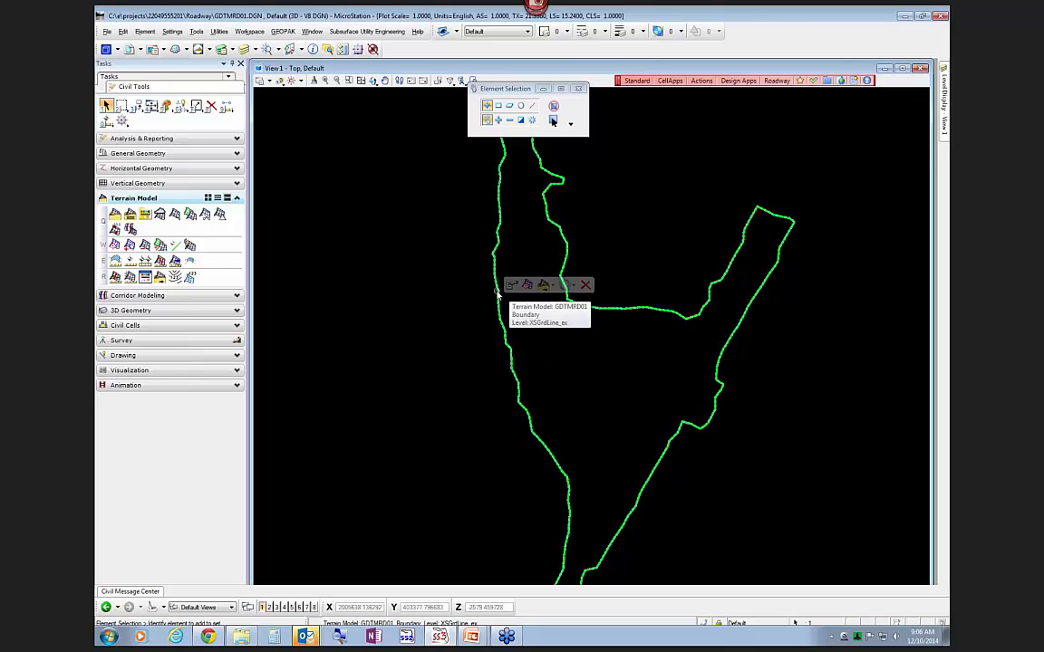
pyautogui.click(495, 291)
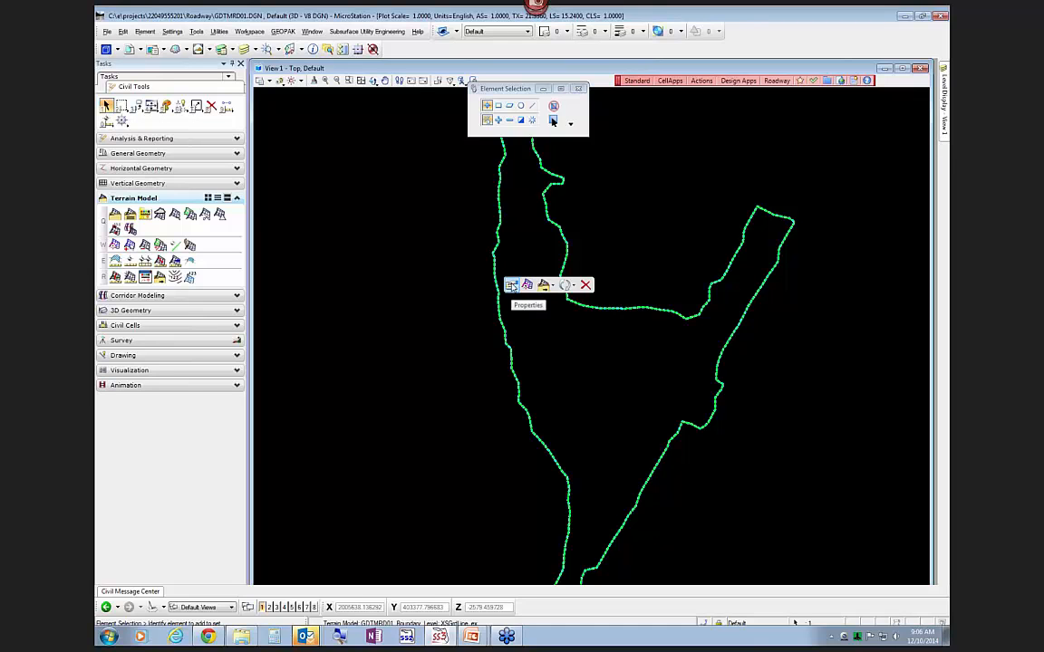
pyautogui.click(511, 287)
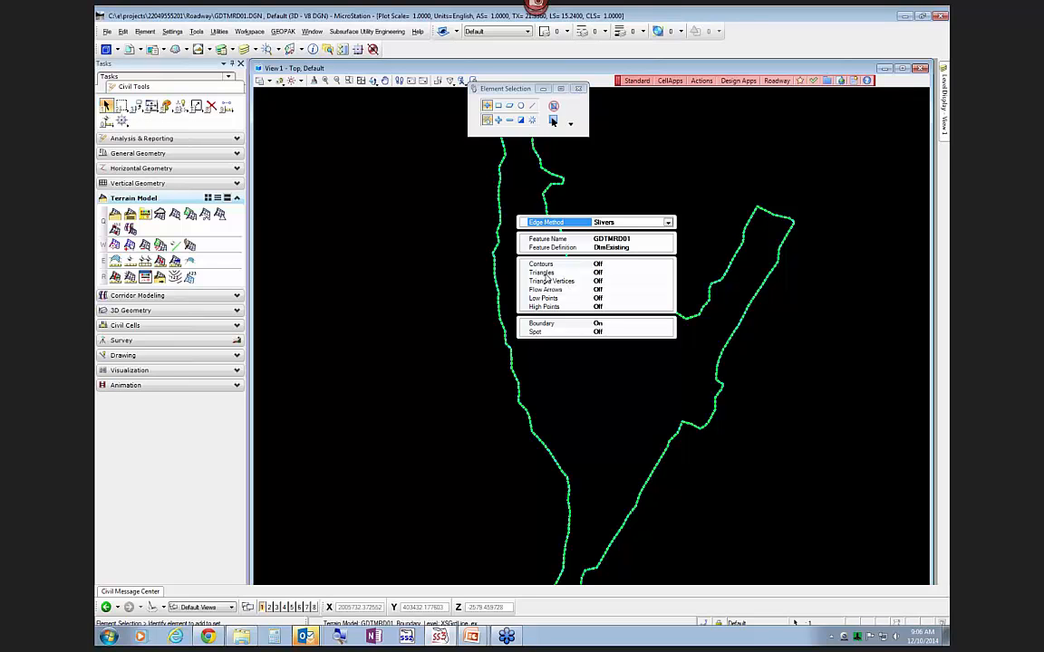
pyautogui.click(648, 272)
pyautogui.click(668, 273)
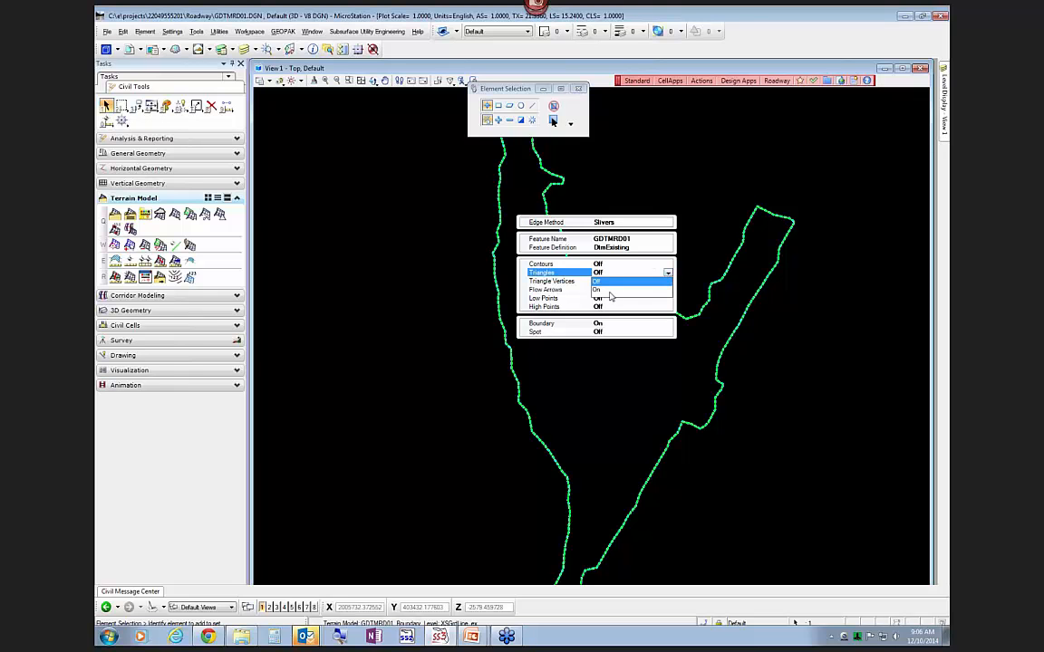
pyautogui.click(609, 295)
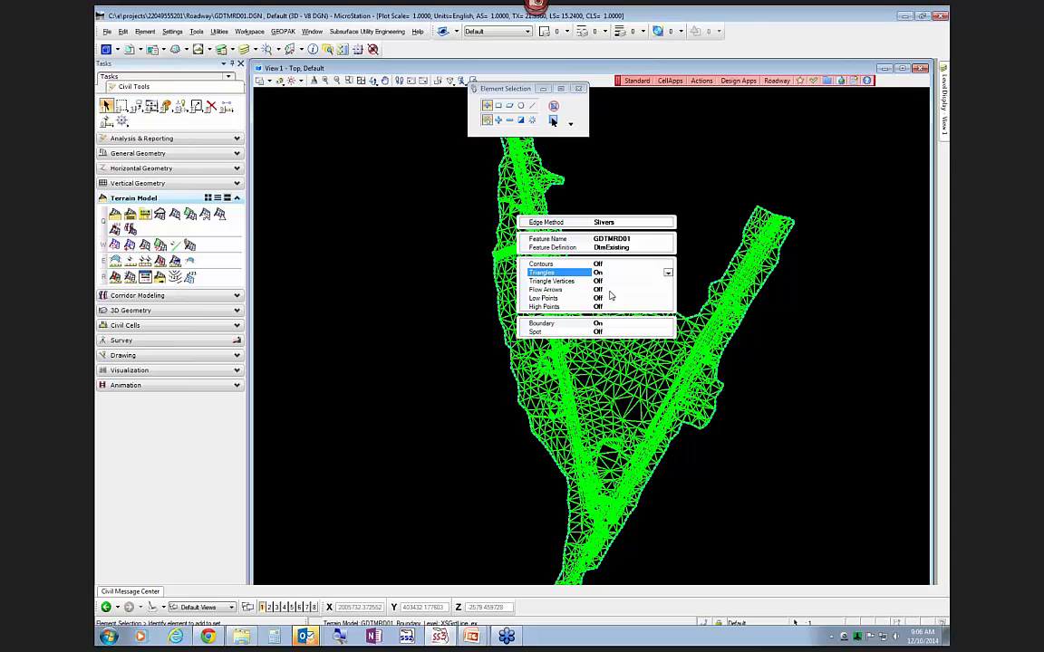
pyautogui.doubleClick(539, 274)
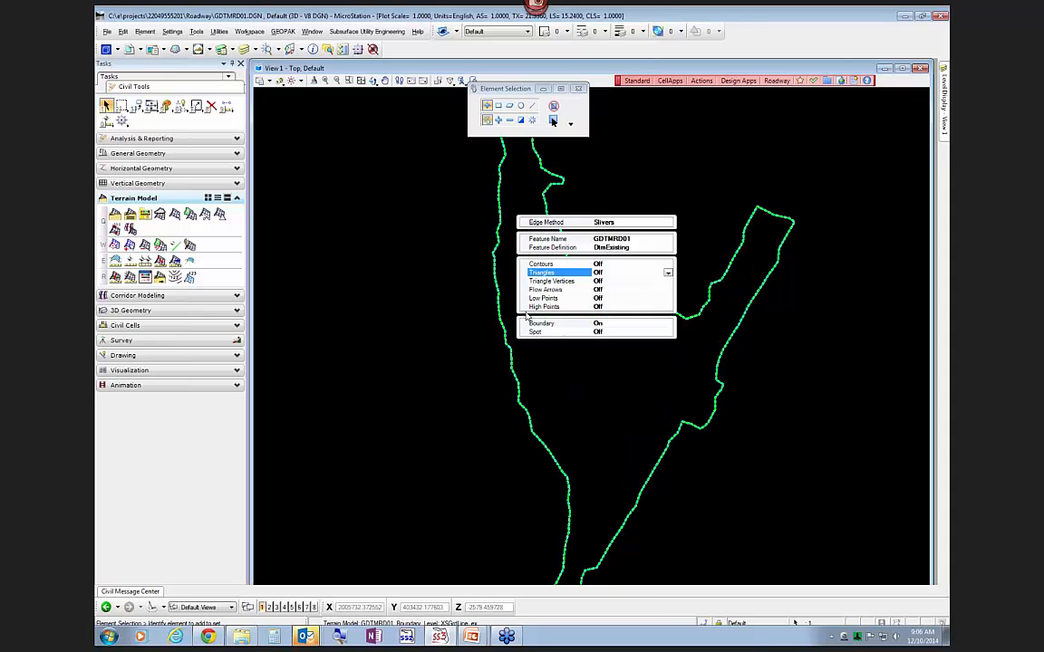
# Switch the terrain model's contours display on to inspect the contours, switch it back off, and deselect the terrain
pyautogui.doubleClick(540, 264)
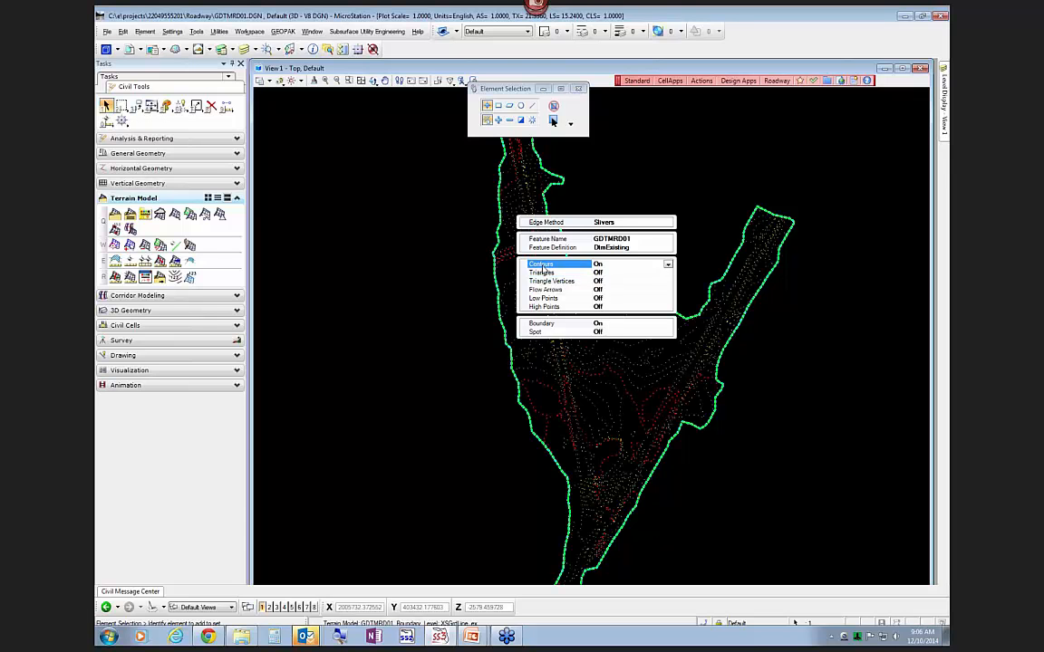
pyautogui.scroll(5, 589, 410)
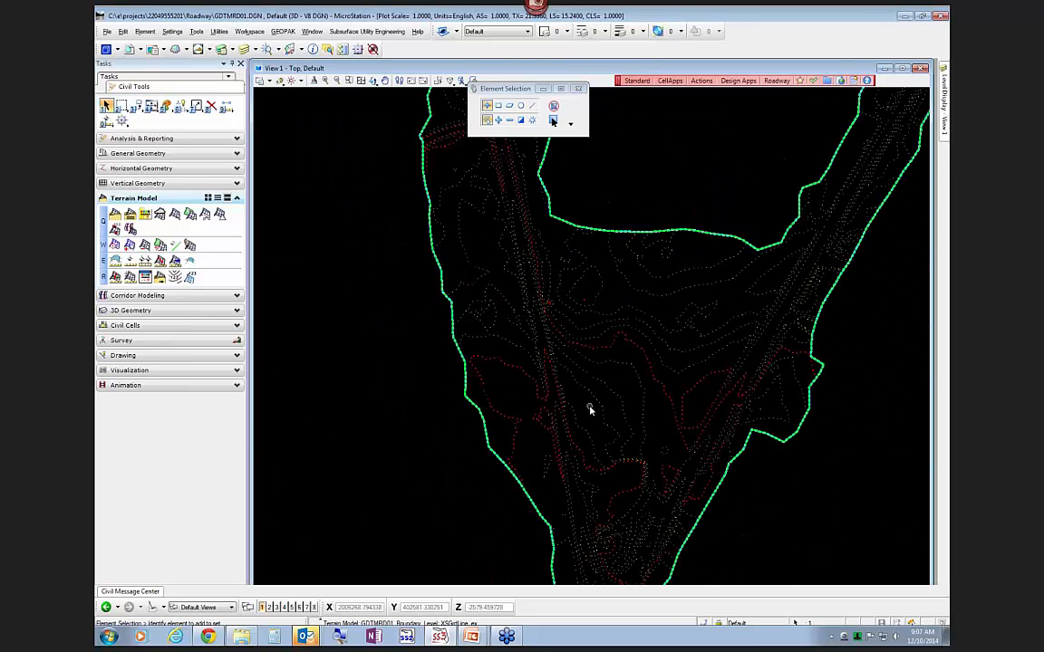
pyautogui.click(631, 224)
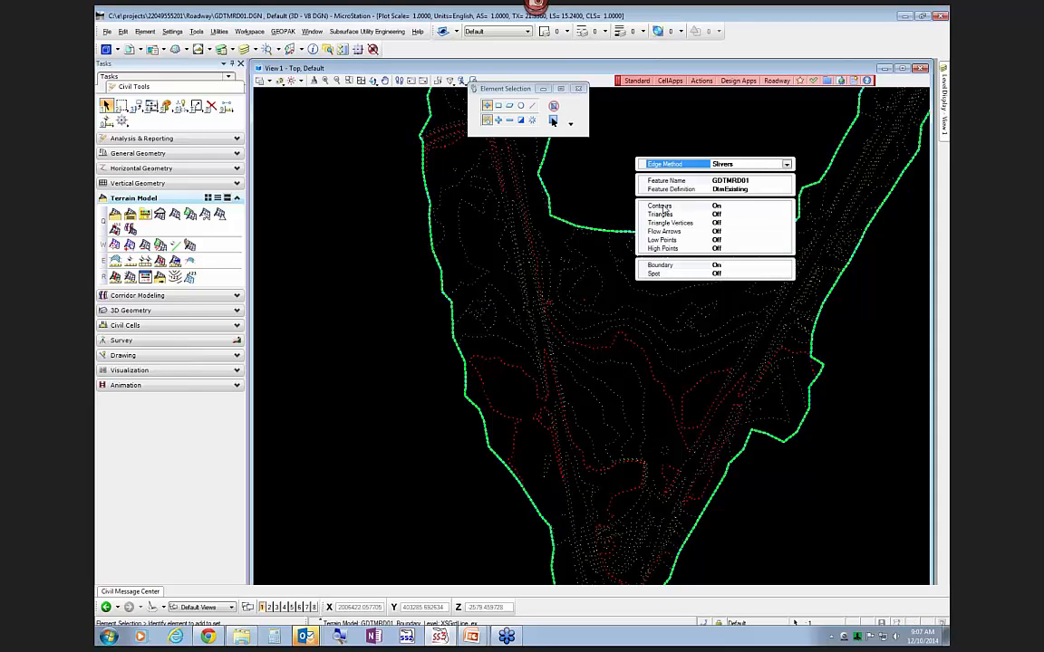
pyautogui.doubleClick(660, 206)
pyautogui.click(577, 274)
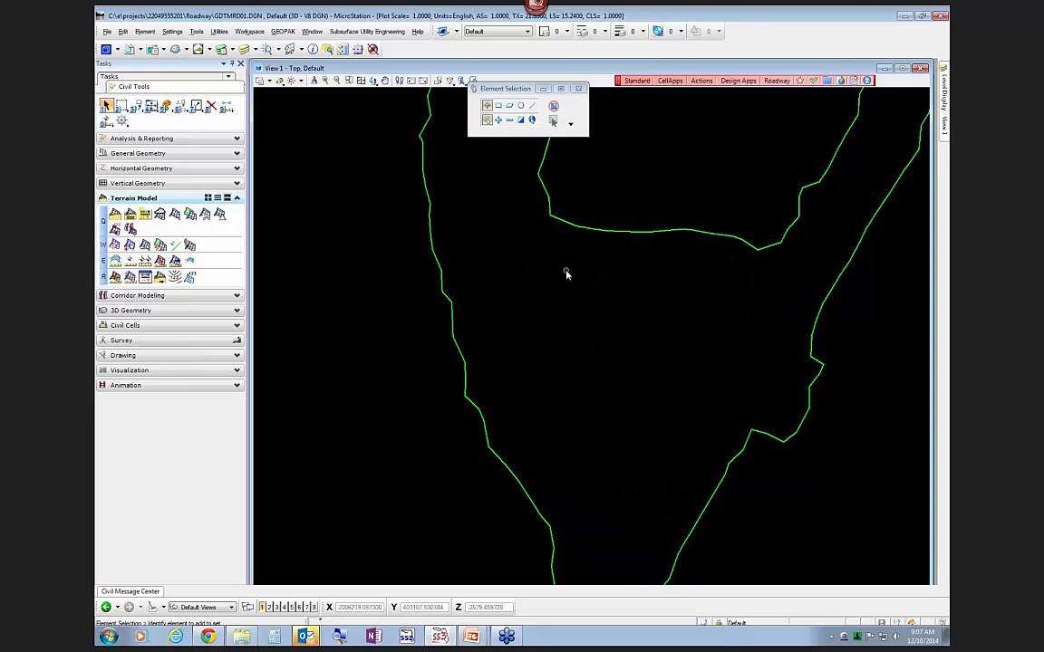
# Show the element information for the terrain model, enlarge its window, dock it beside the view, and set it to auto-hide
pyautogui.scroll(-2, 567, 274)
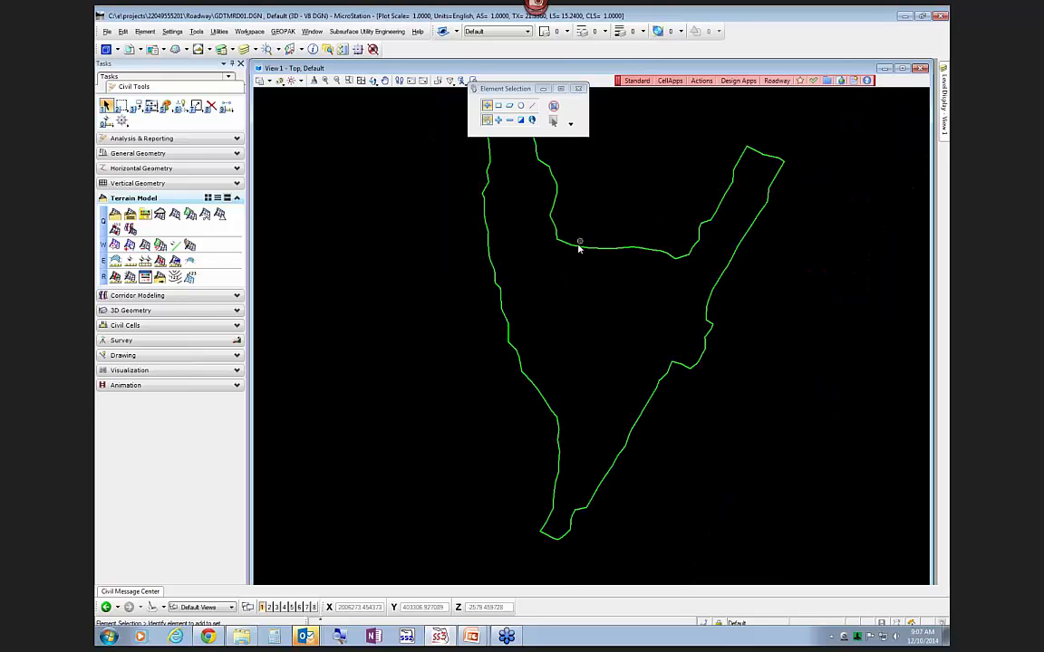
pyautogui.click(583, 243)
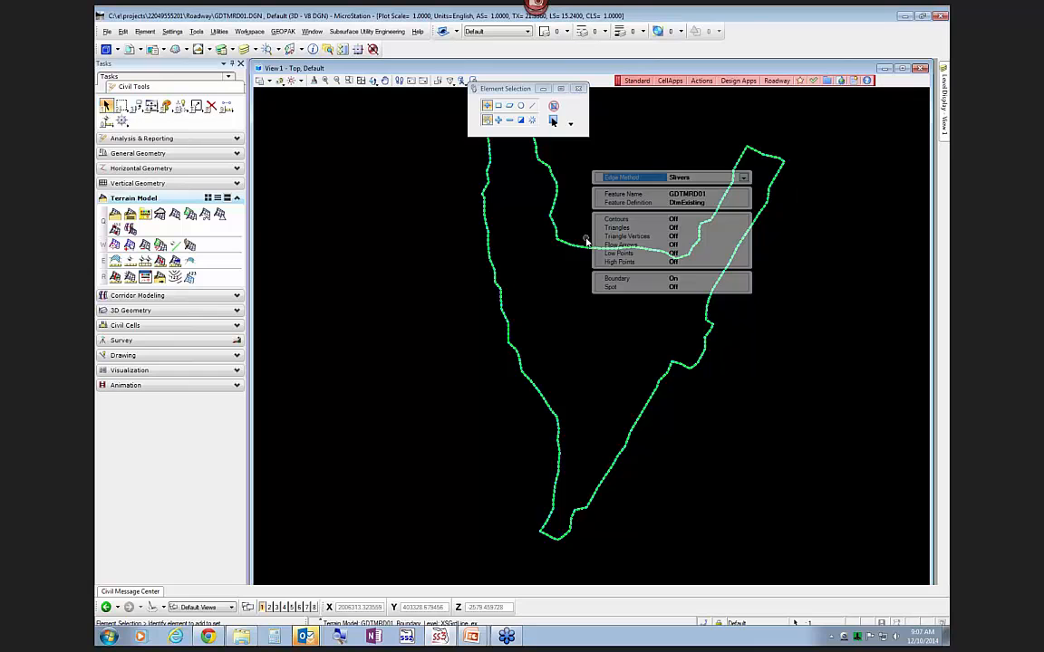
pyautogui.click(312, 50)
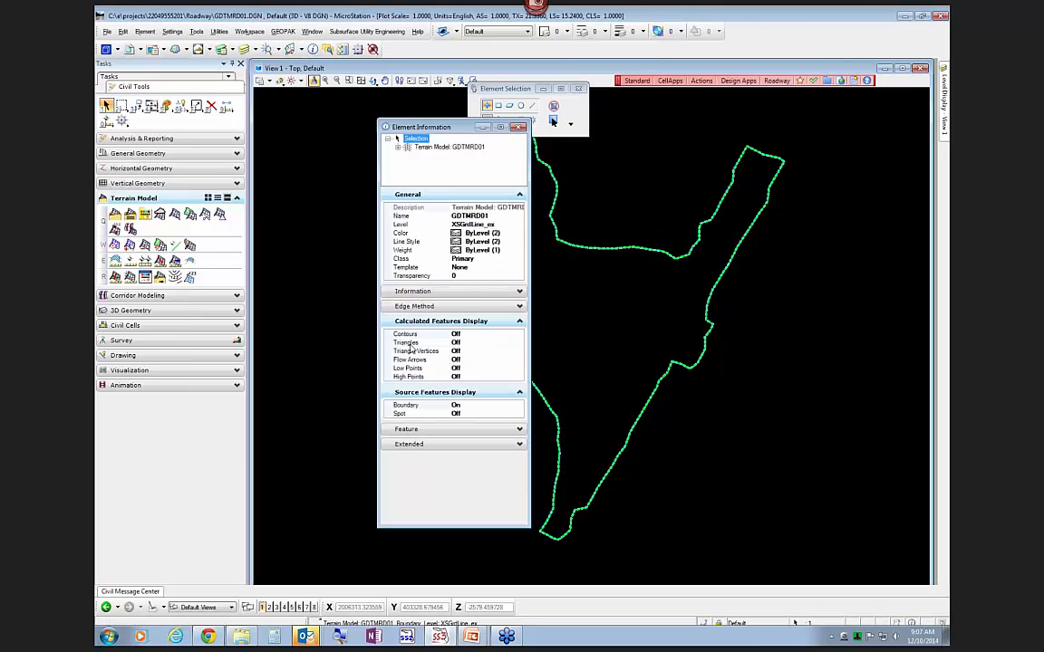
pyautogui.moveTo(530, 526); pyautogui.dragTo(674, 565)
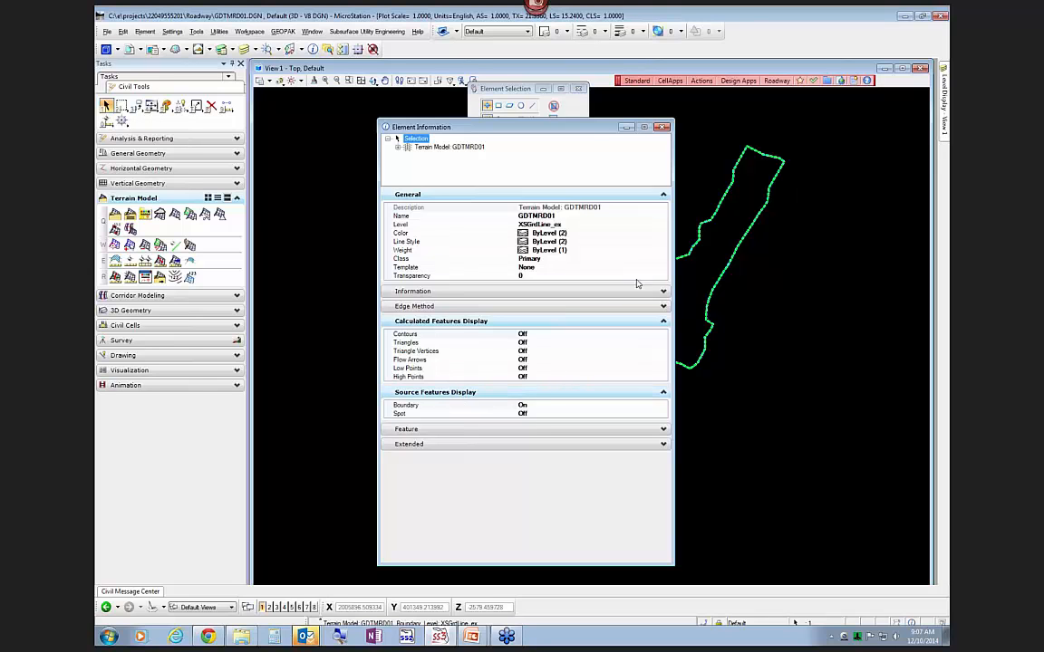
pyautogui.moveTo(588, 132); pyautogui.dragTo(918, 324)
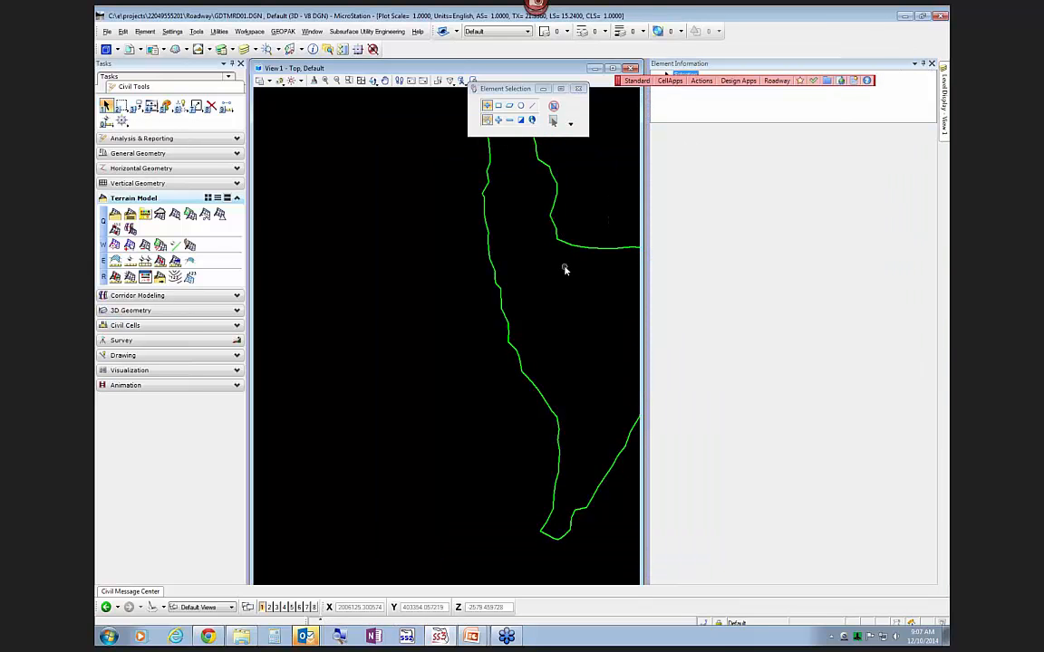
pyautogui.click(923, 64)
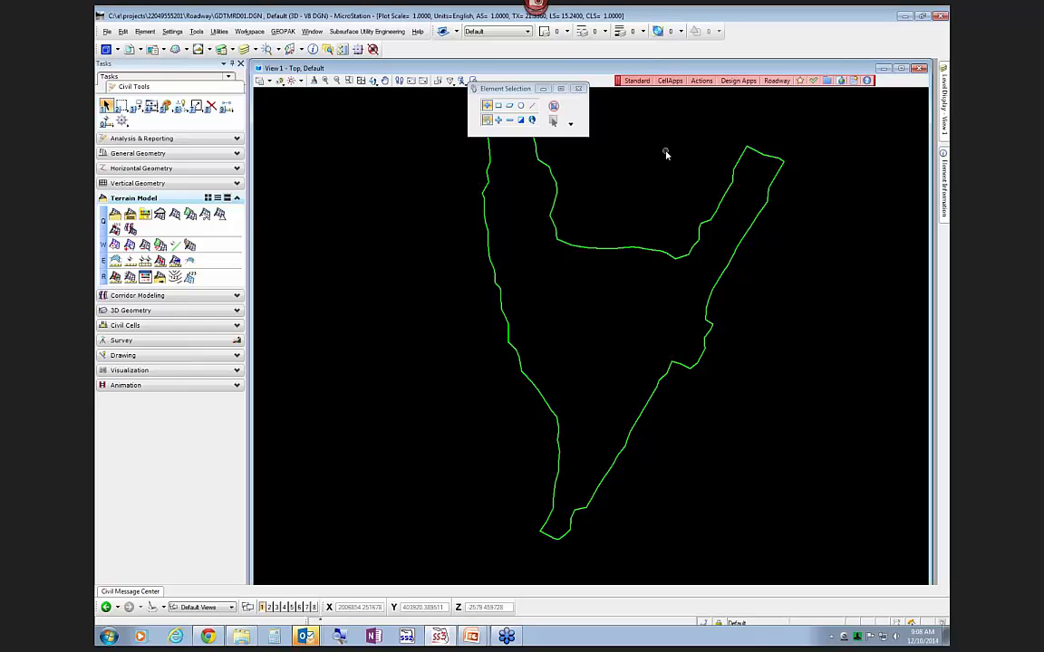
# Create the roadway design file GKLNRD02 with the file type GEOPAK Lines for Existing Features
pyautogui.click(702, 80)
pyautogui.click(710, 95)
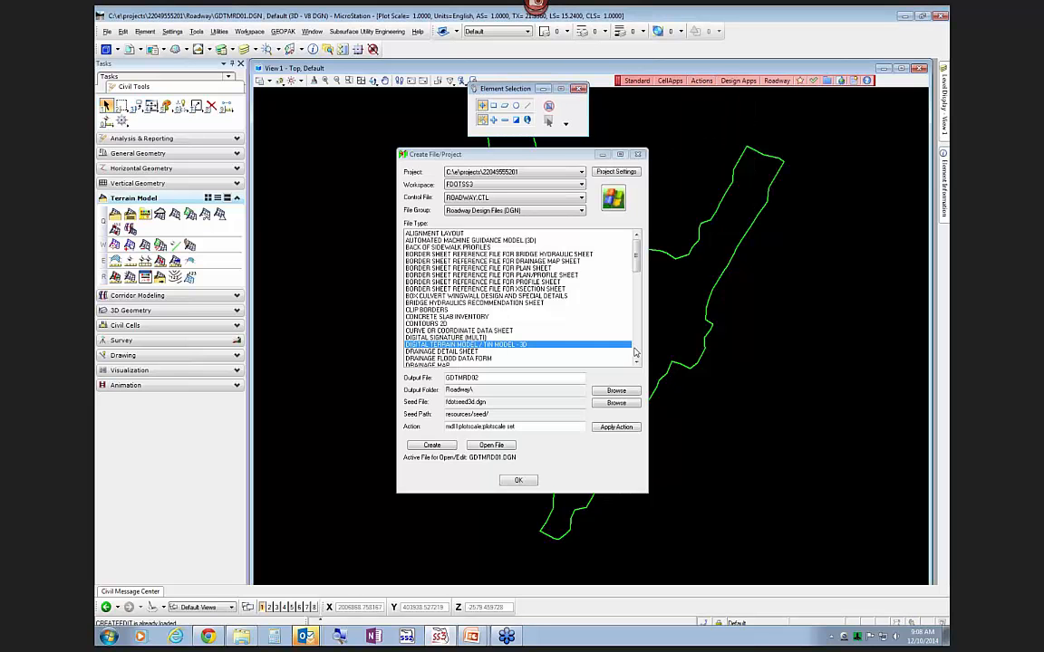
pyautogui.scroll(-6, 570, 319)
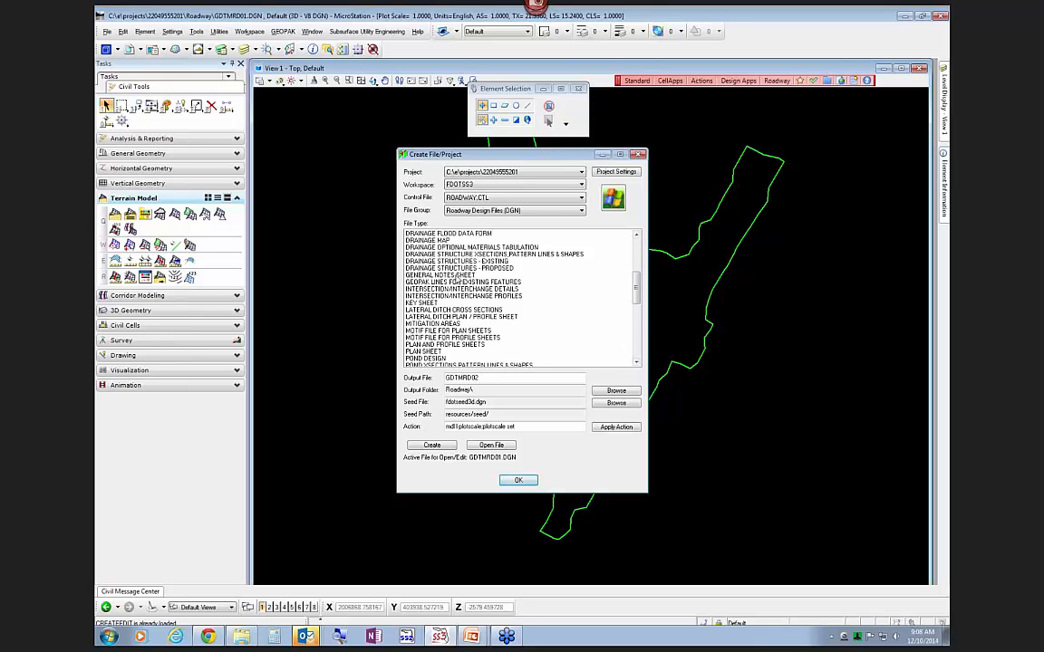
pyautogui.click(458, 281)
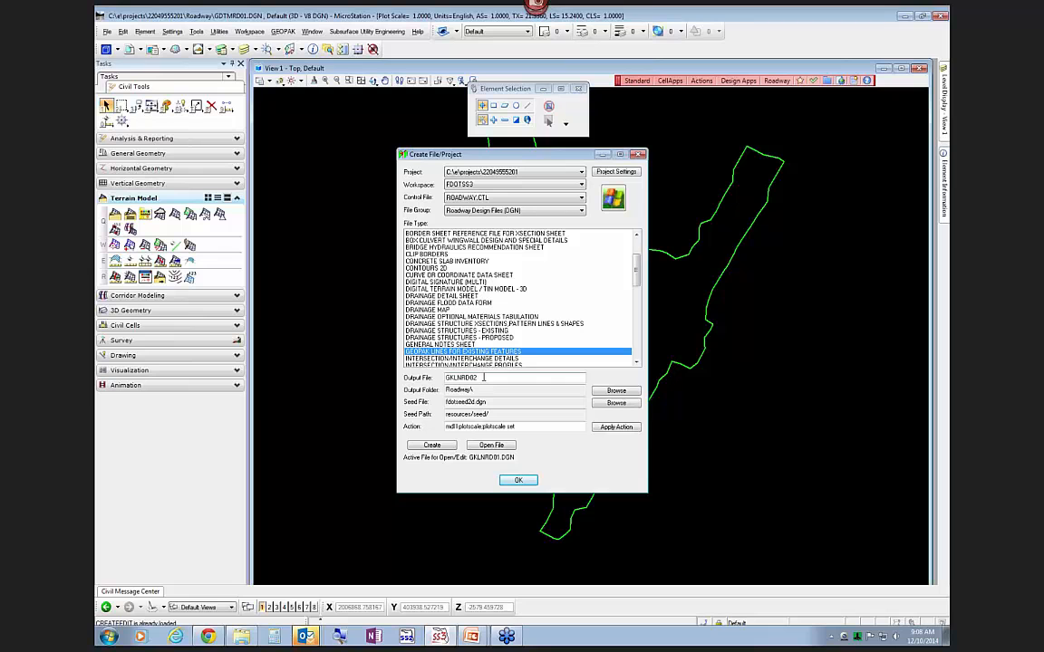
pyautogui.click(434, 447)
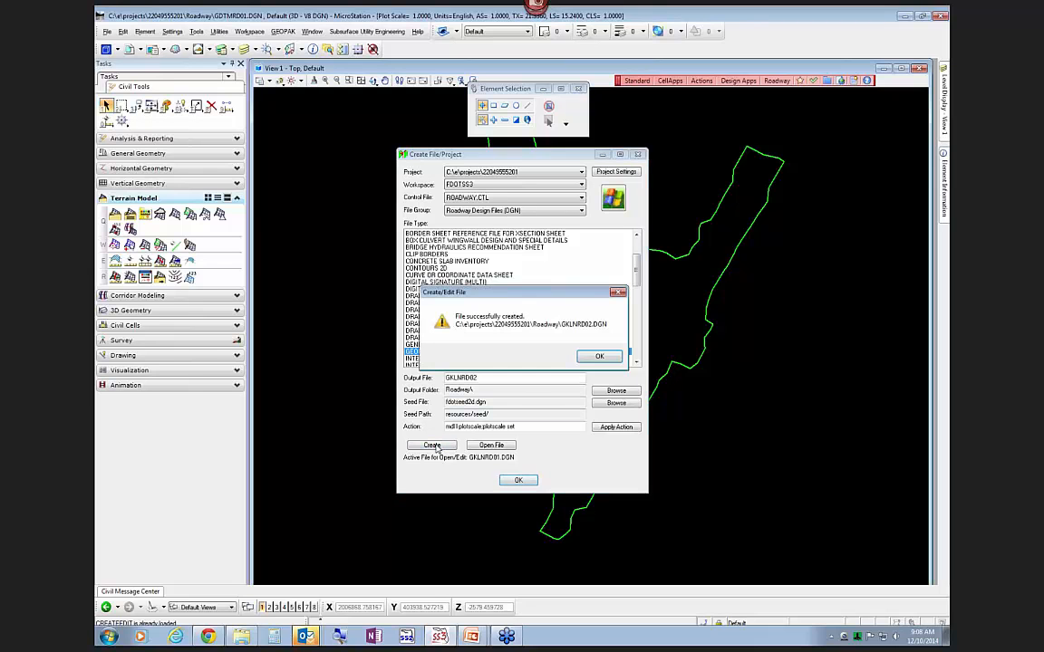
pyautogui.click(600, 357)
# Open the new GKLNRD02.DGN file, close the file creation dialog, and accept the plot scale of 50.0000 in English units
pyautogui.click(491, 445)
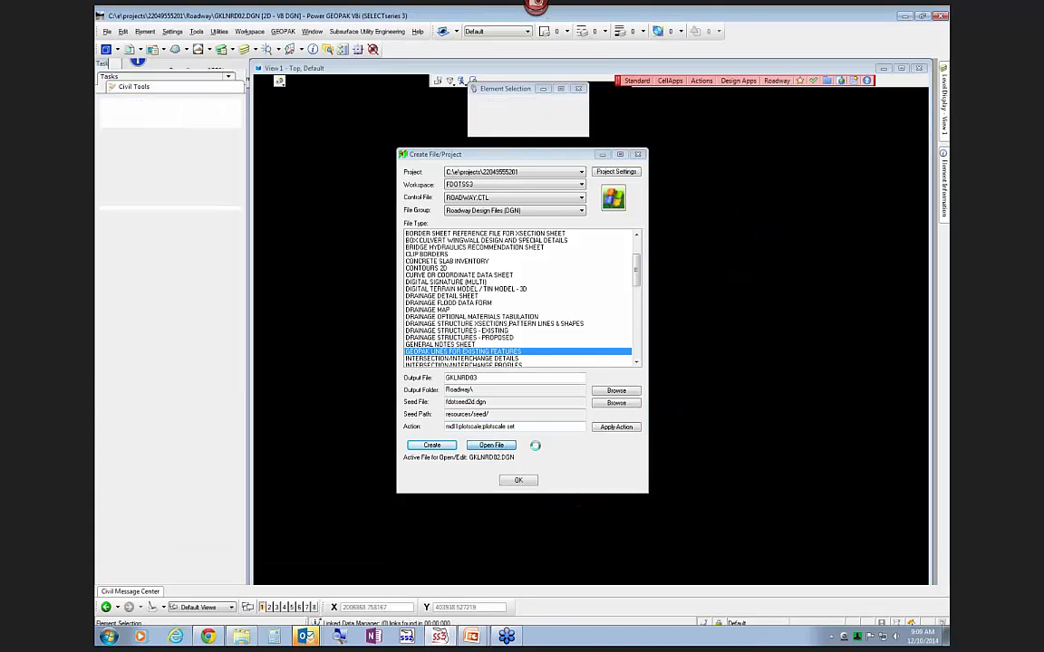
pyautogui.click(518, 482)
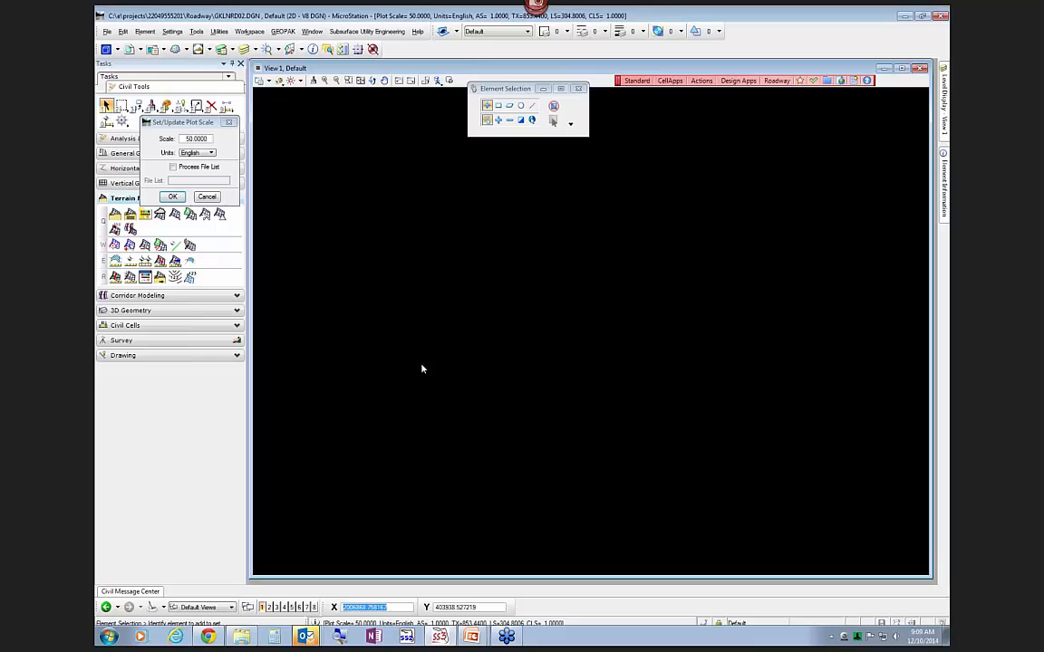
pyautogui.click(172, 198)
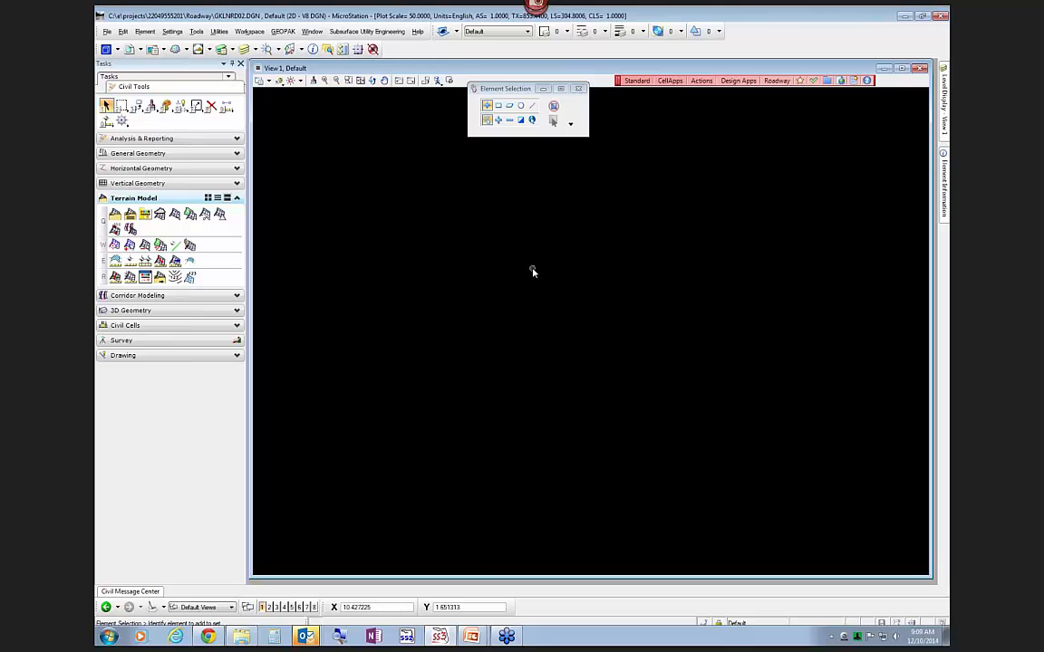
# Attach TOPORD01.DGN from the project's survey folder as a reference with Coincident - World orientation
pyautogui.click(129, 50)
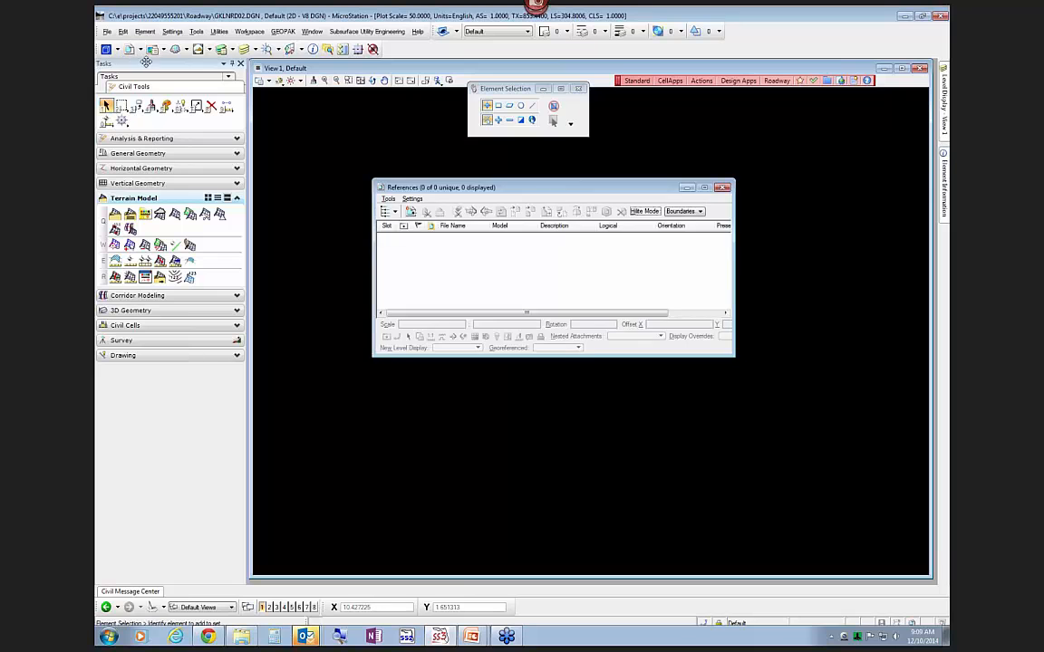
pyautogui.click(410, 211)
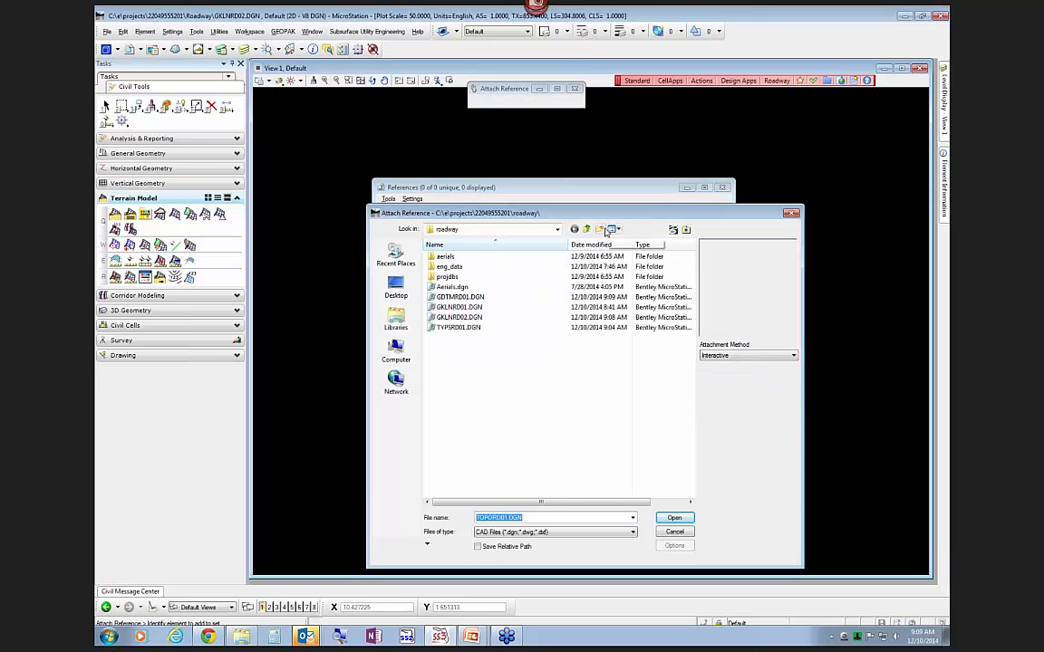
pyautogui.click(587, 229)
pyautogui.click(689, 475)
pyautogui.doubleClick(453, 460)
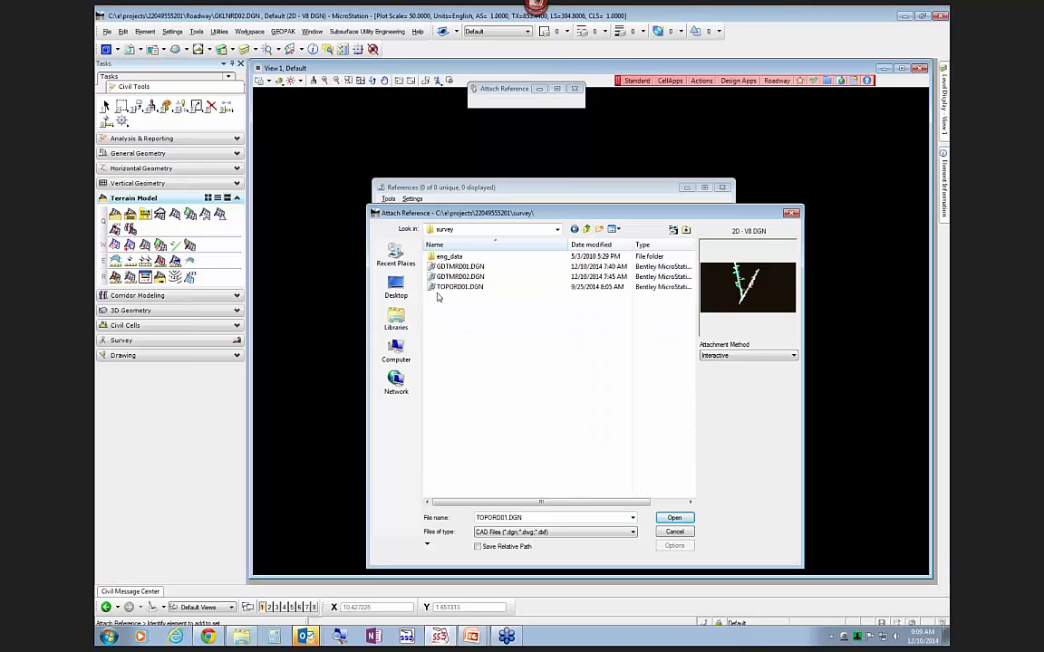
pyautogui.click(673, 518)
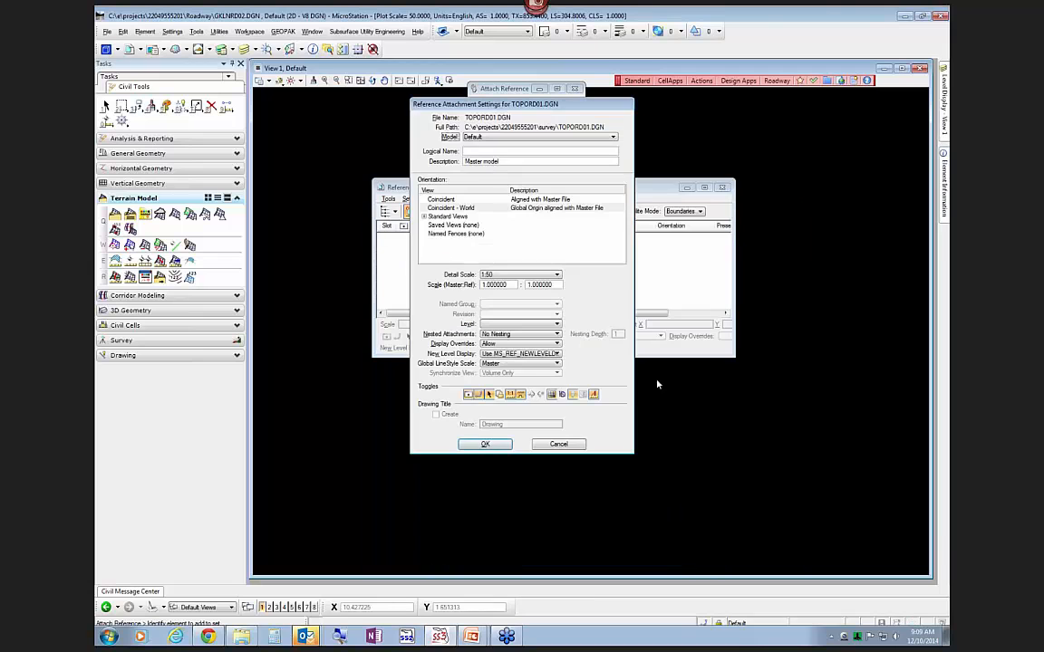
pyautogui.click(486, 444)
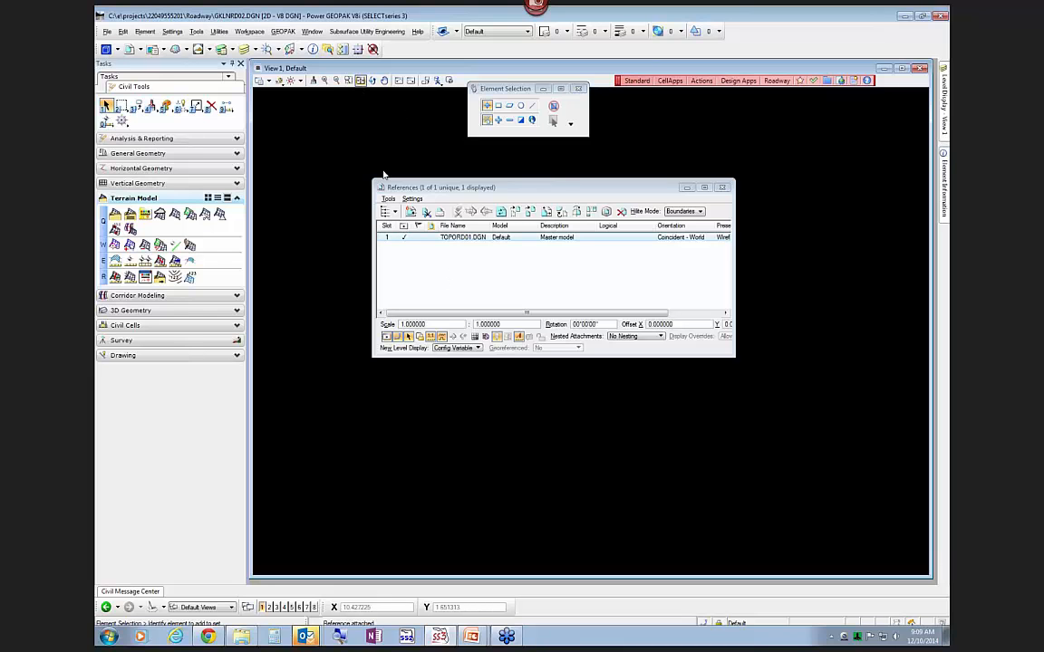
# Attach the roadway folder's GDTMRD01.DGN as a reference with Coincident - World orientation, close the references dialog, and fit the view
pyautogui.click(410, 212)
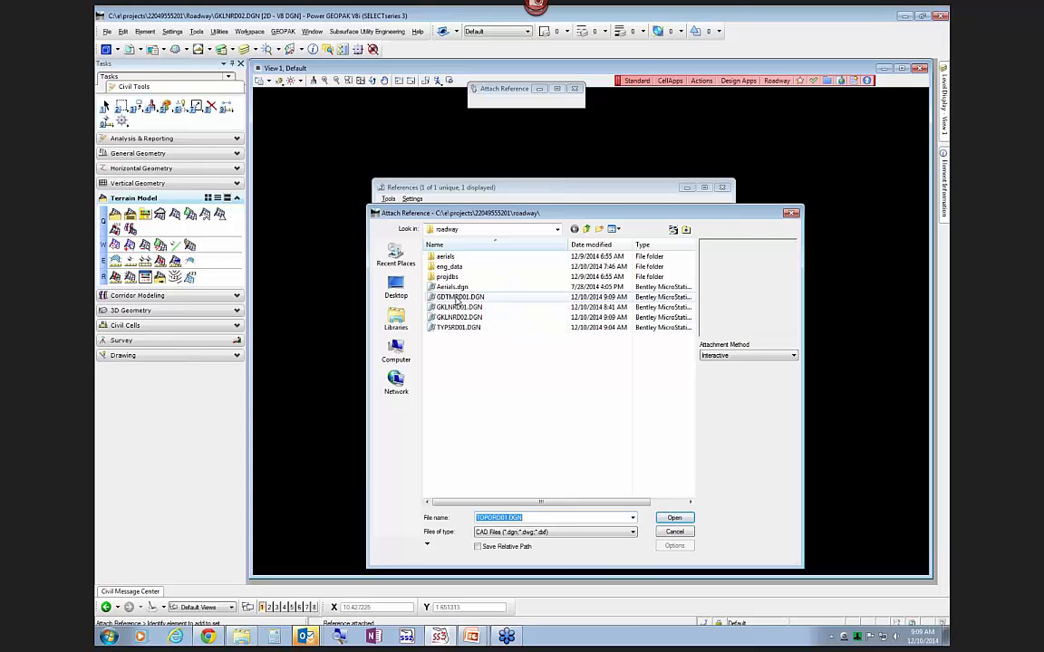
pyautogui.click(465, 297)
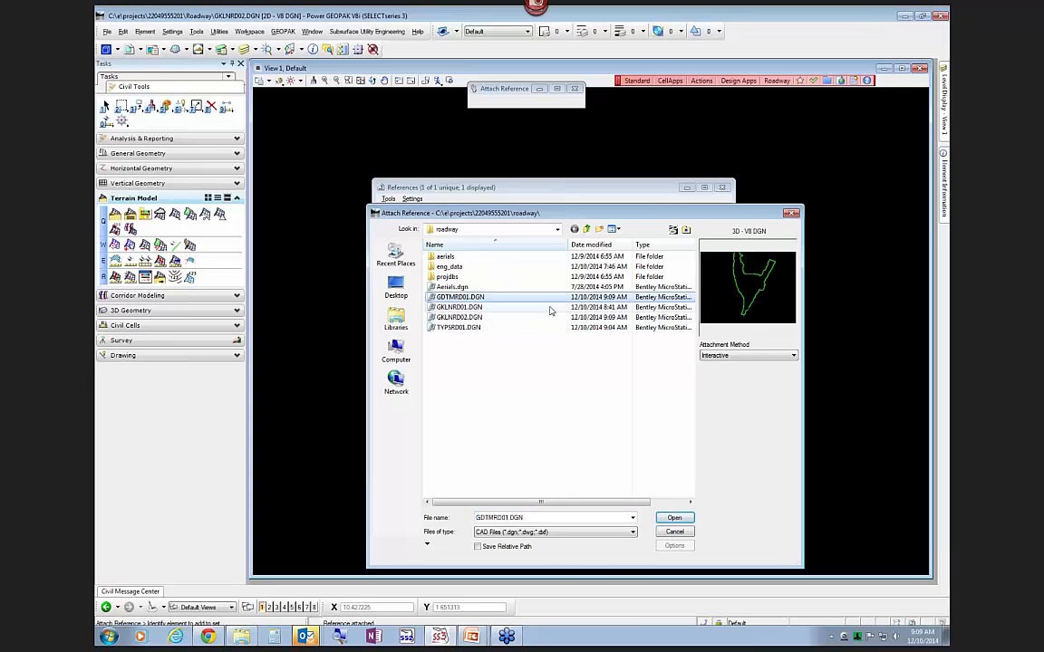
pyautogui.click(675, 519)
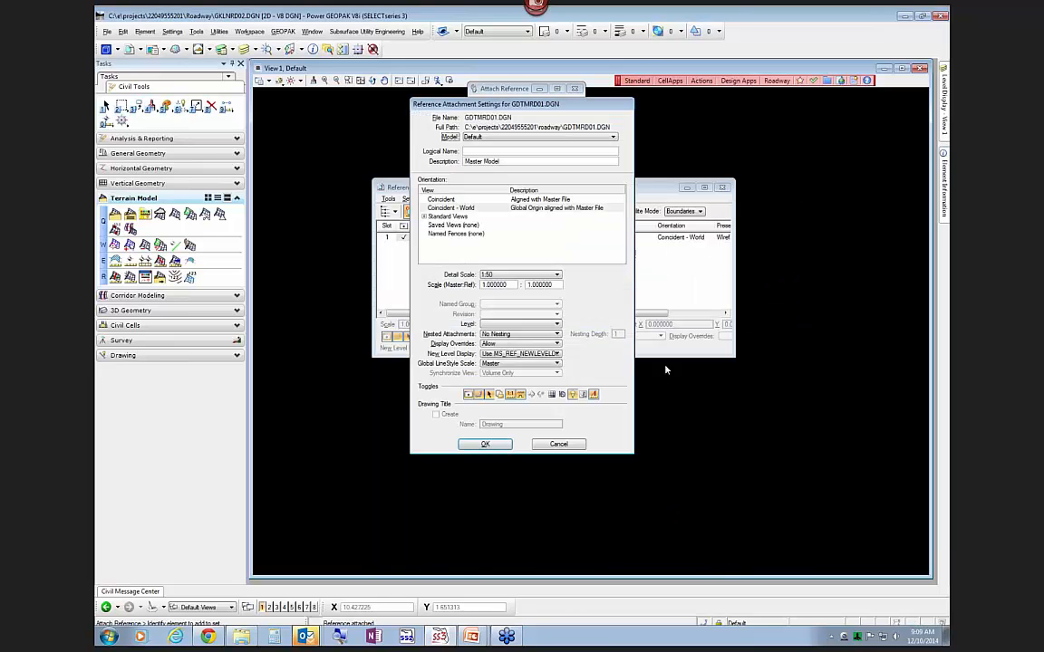
pyautogui.click(479, 447)
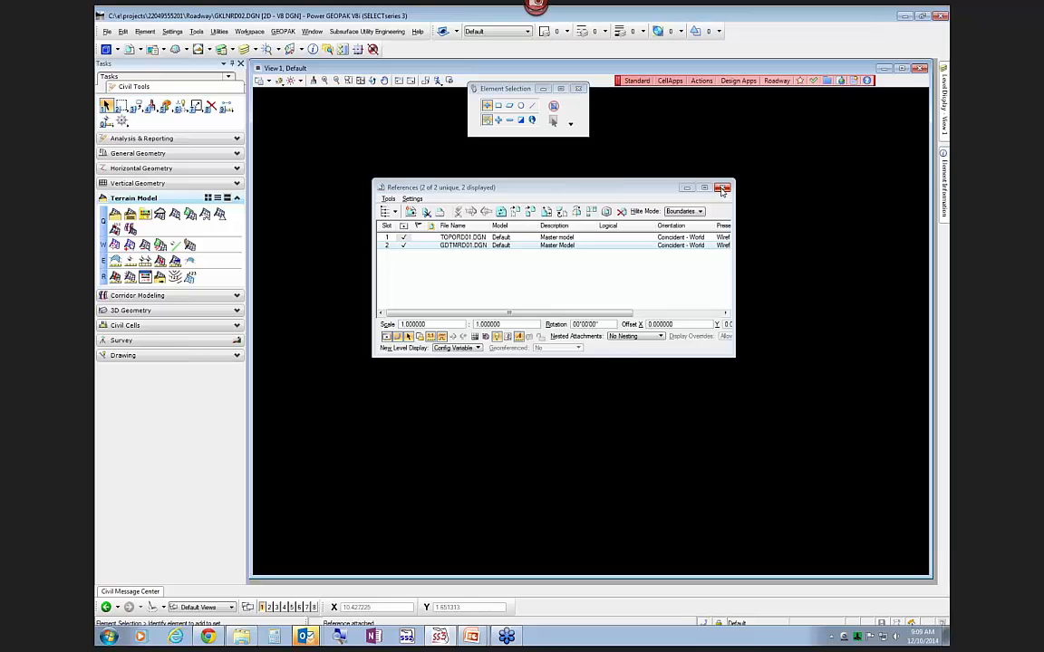
pyautogui.click(721, 188)
pyautogui.click(360, 80)
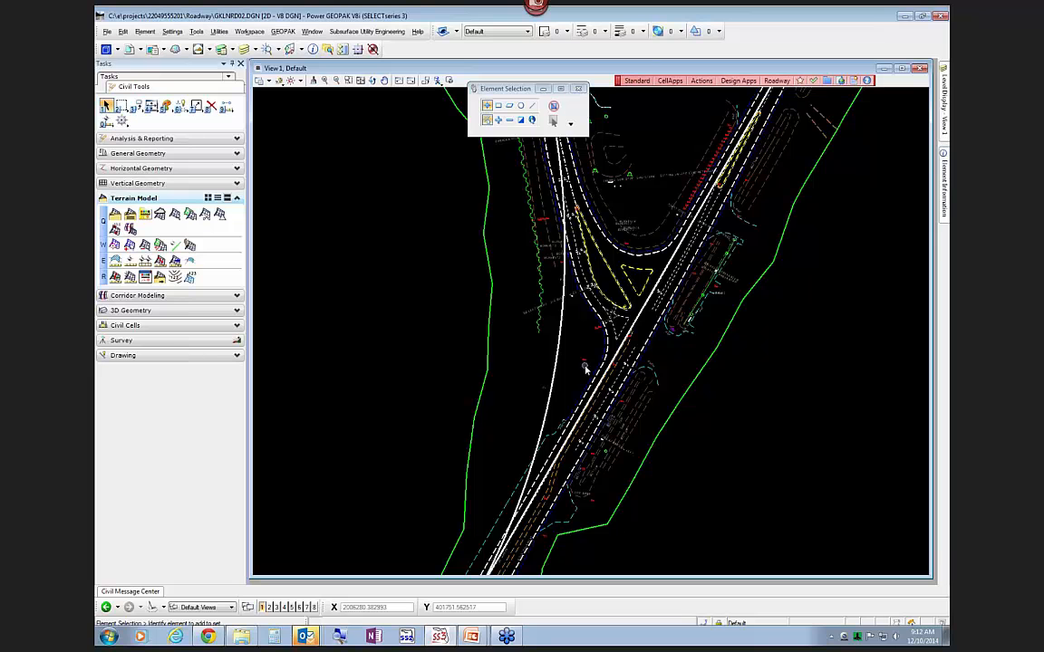
# Review the list of attached references and the levels of TOPORD01.DGN
pyautogui.scroll(-2, 434, 310)
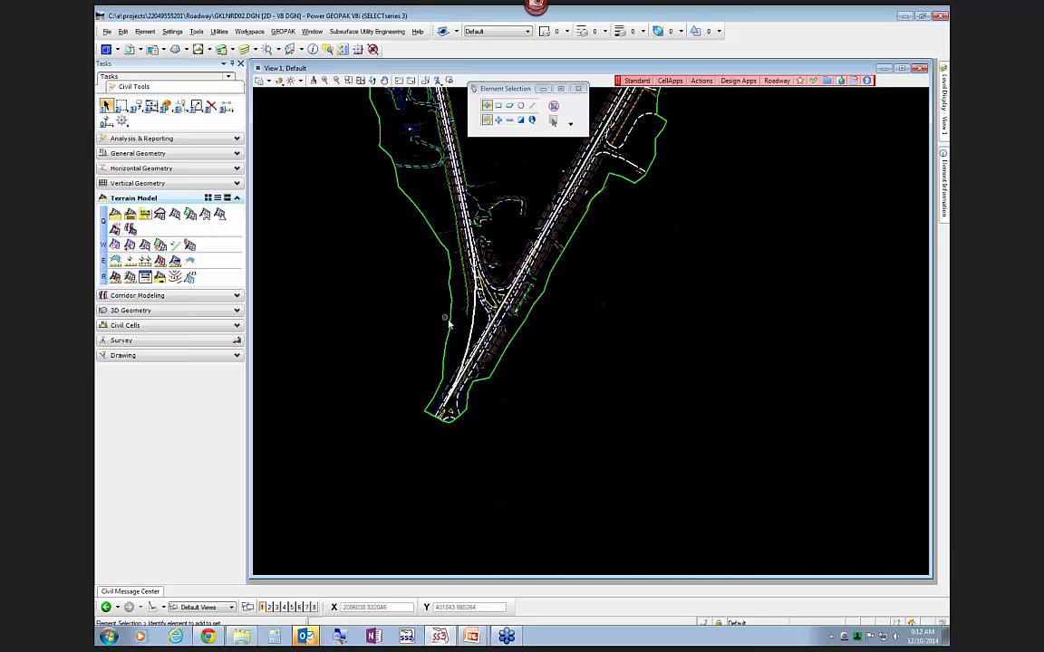
pyautogui.scroll(3, 456, 324)
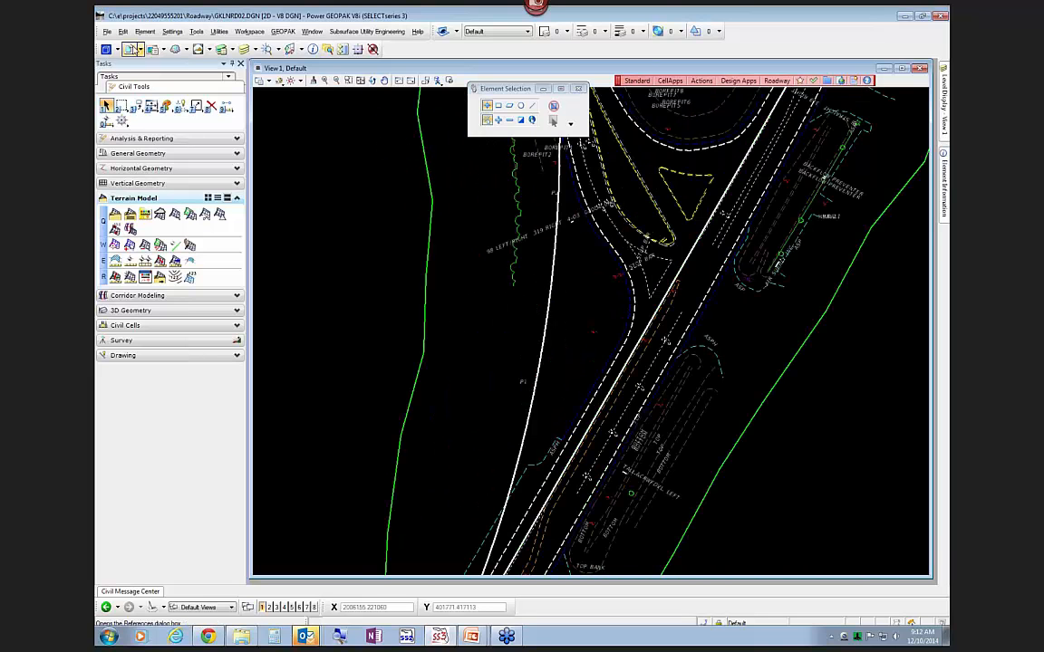
pyautogui.click(130, 50)
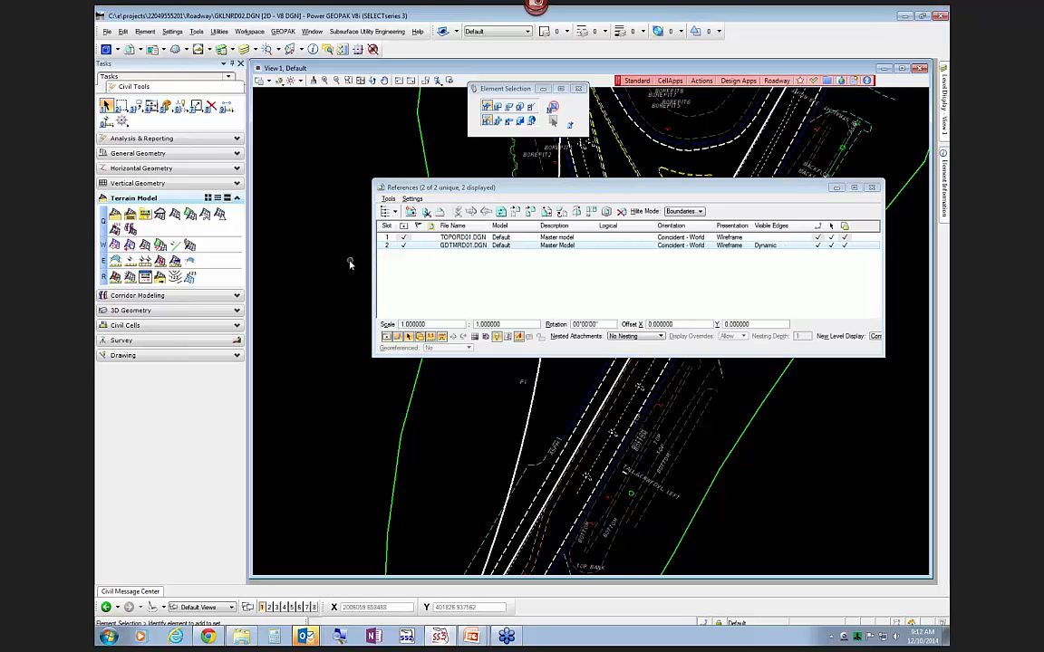
pyautogui.click(876, 187)
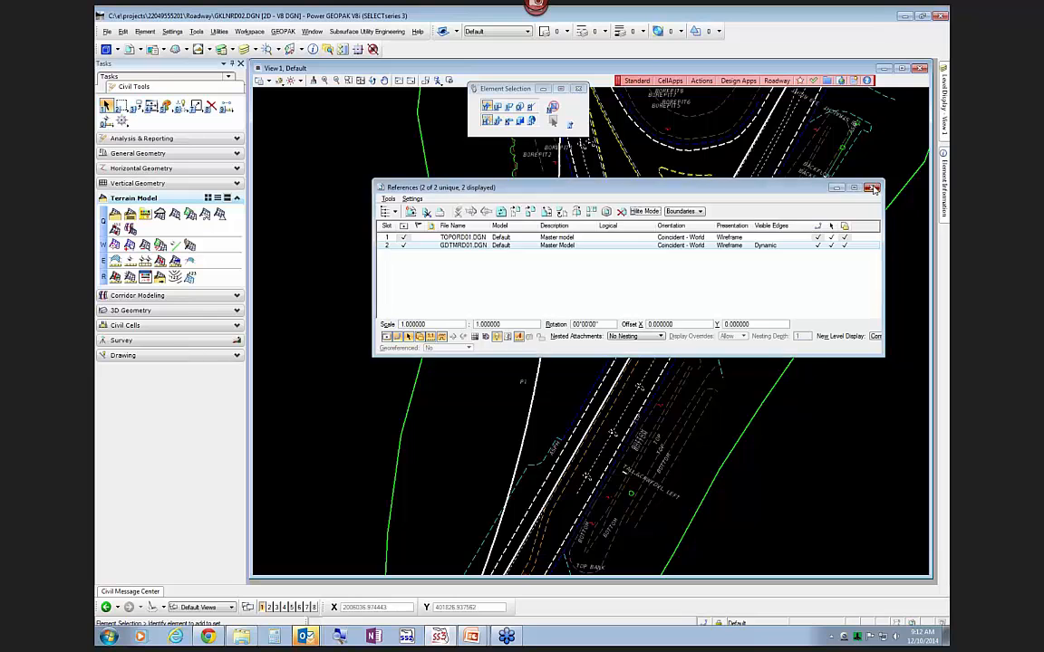
pyautogui.moveTo(942, 131)
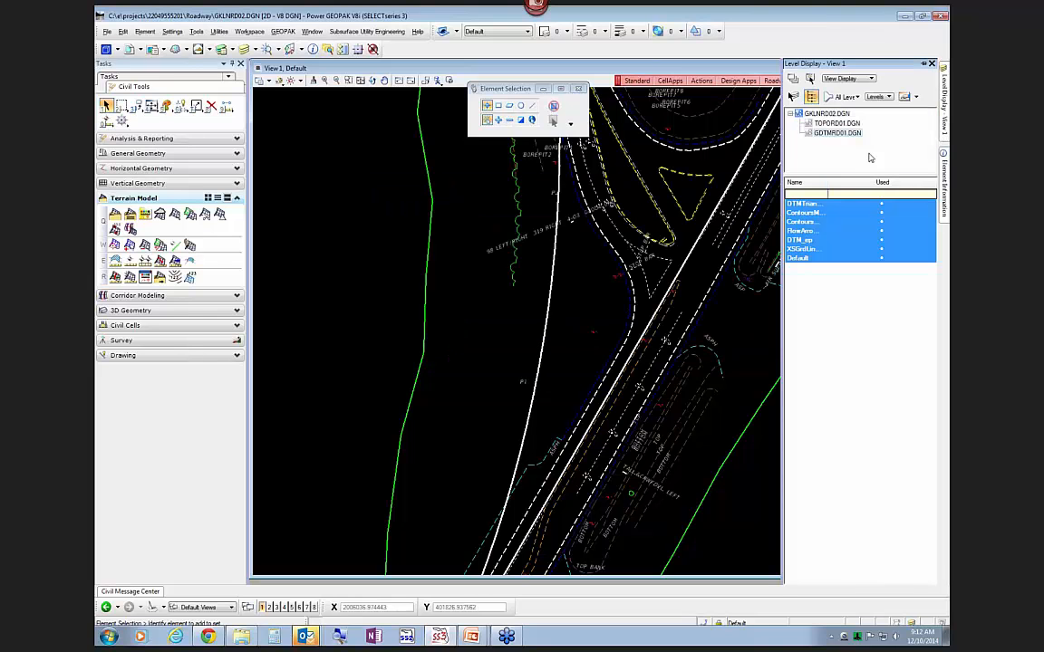
pyautogui.click(830, 124)
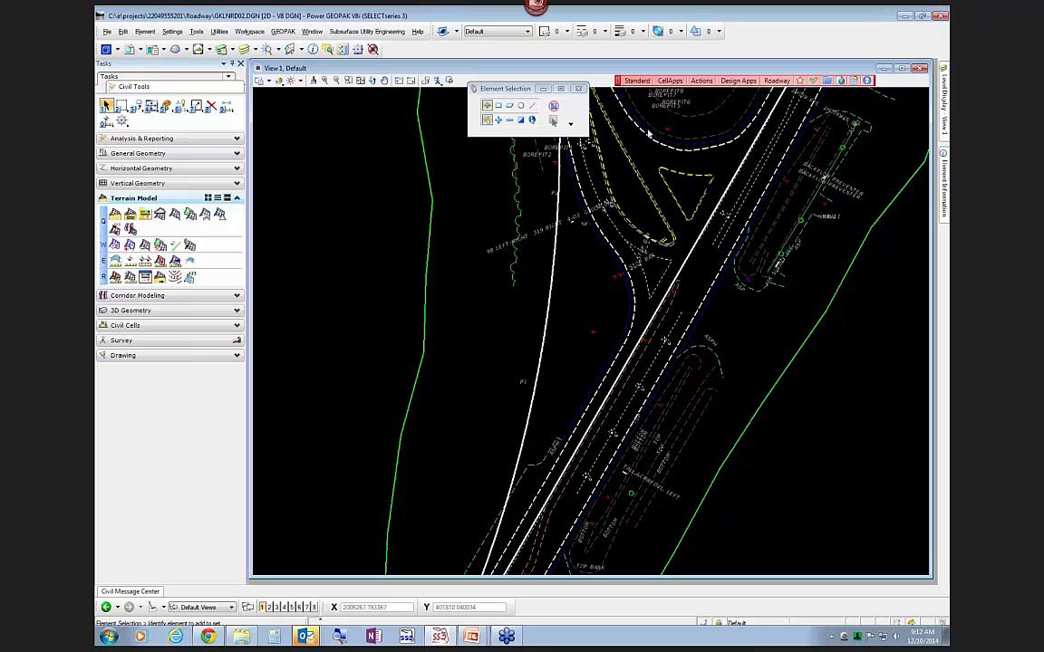
# Try to copy the PavtAsph_ep level from TOPORD01.DGN into the active file with the Copy Reference File Levels tool
pyautogui.click(737, 81)
pyautogui.moveTo(755, 169)
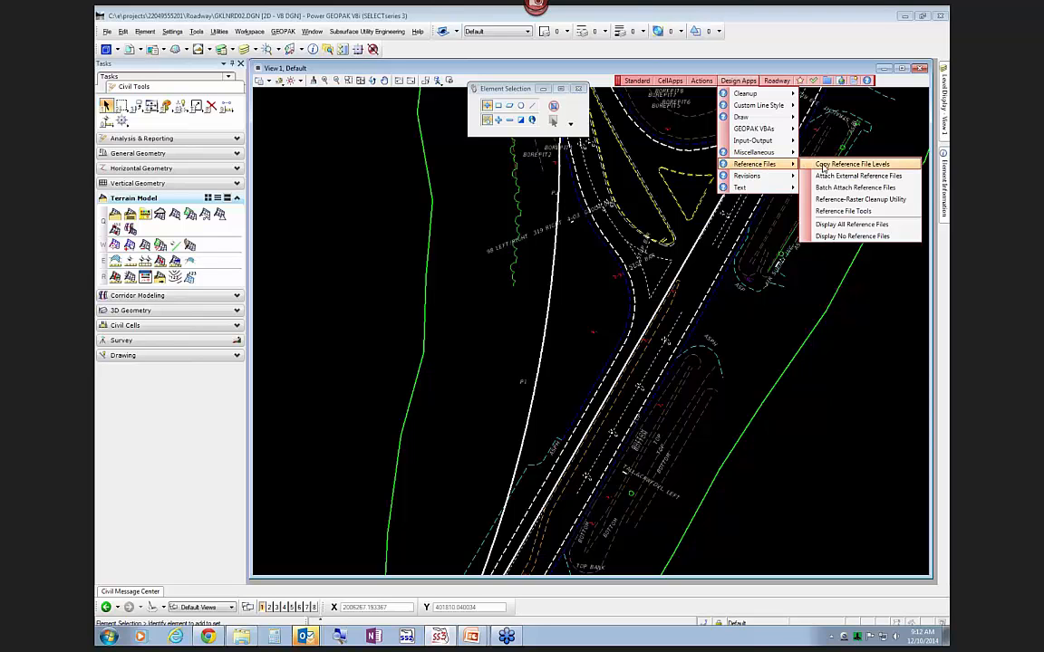
pyautogui.click(846, 165)
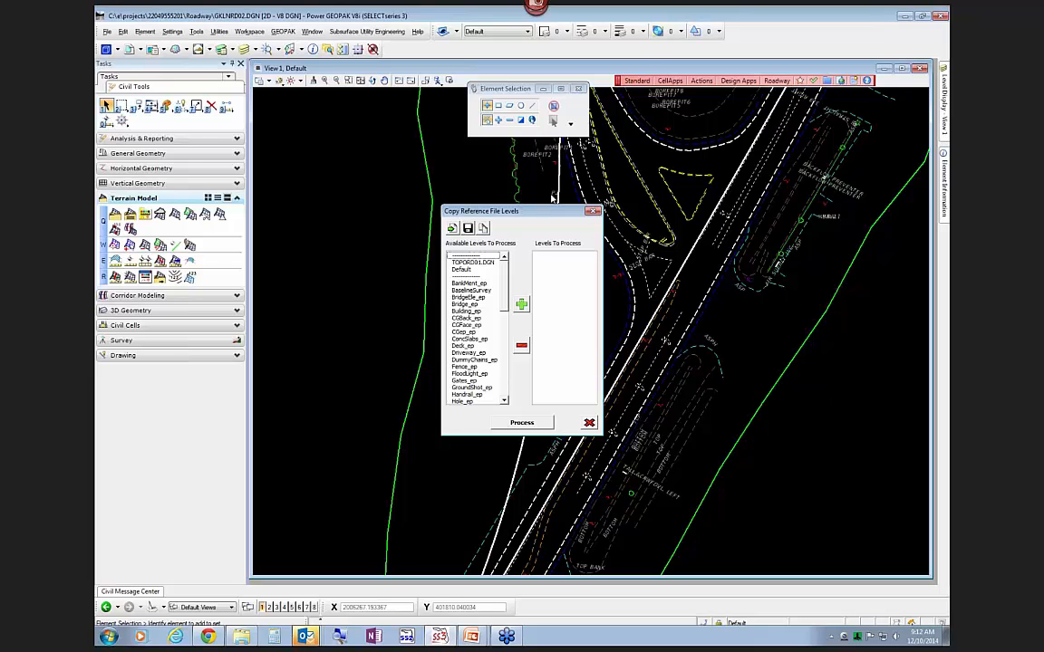
pyautogui.click(732, 83)
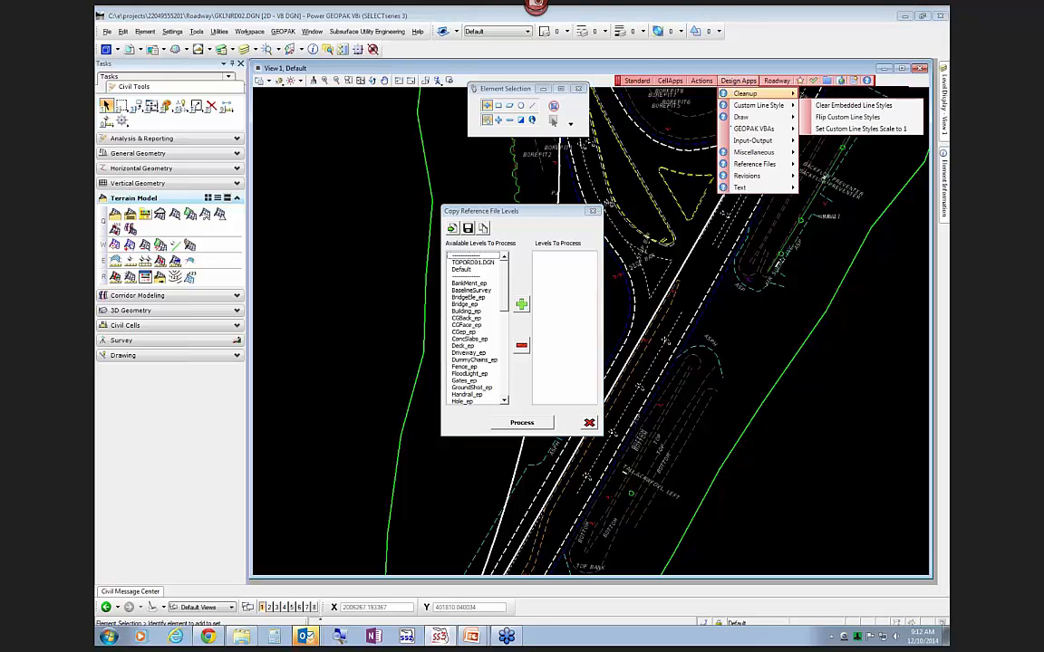
pyautogui.moveTo(742, 165)
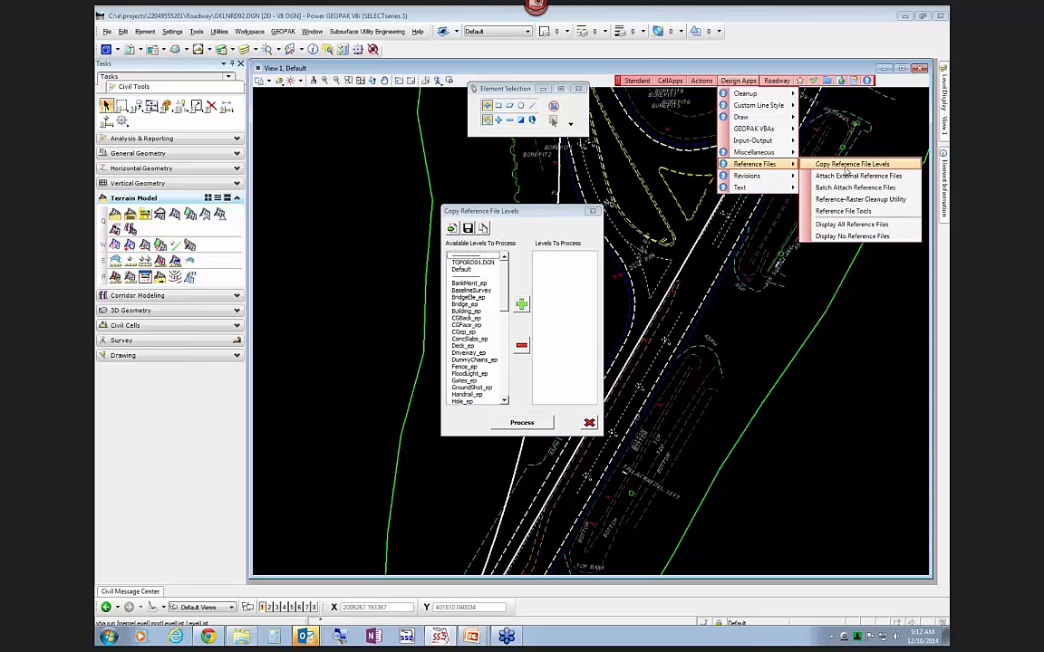
pyautogui.click(544, 214)
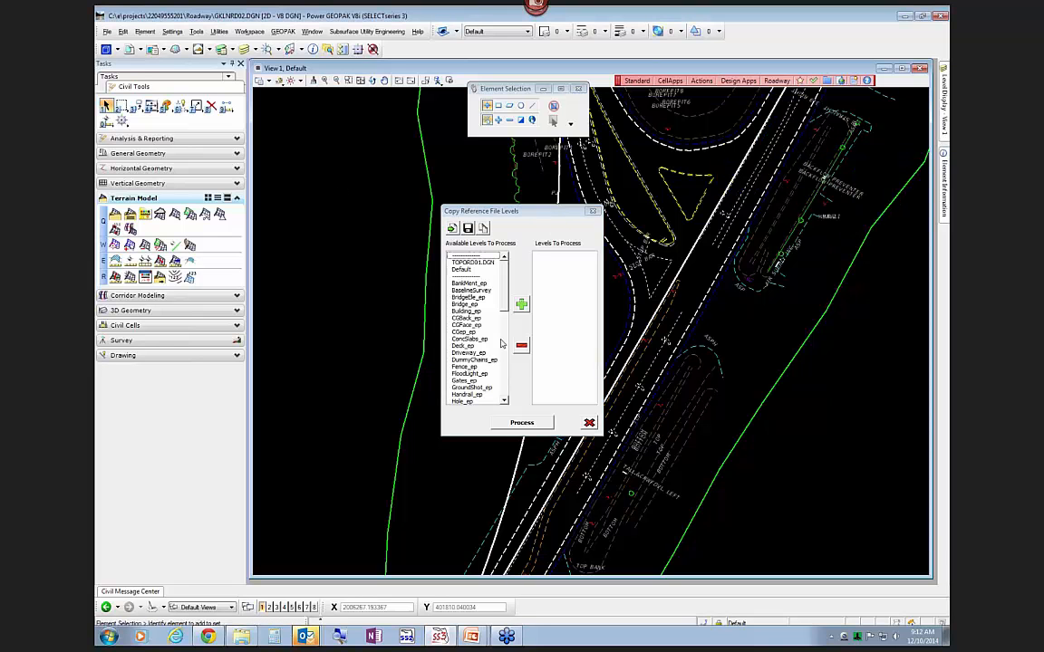
pyautogui.scroll(-3, 503, 331)
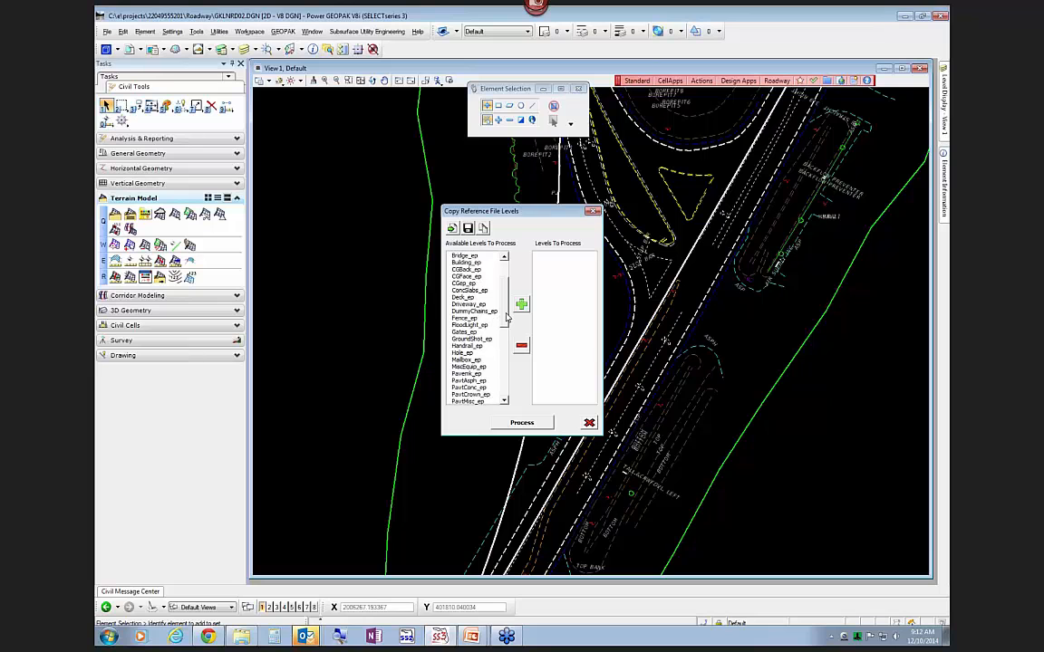
pyautogui.scroll(-2, 506, 321)
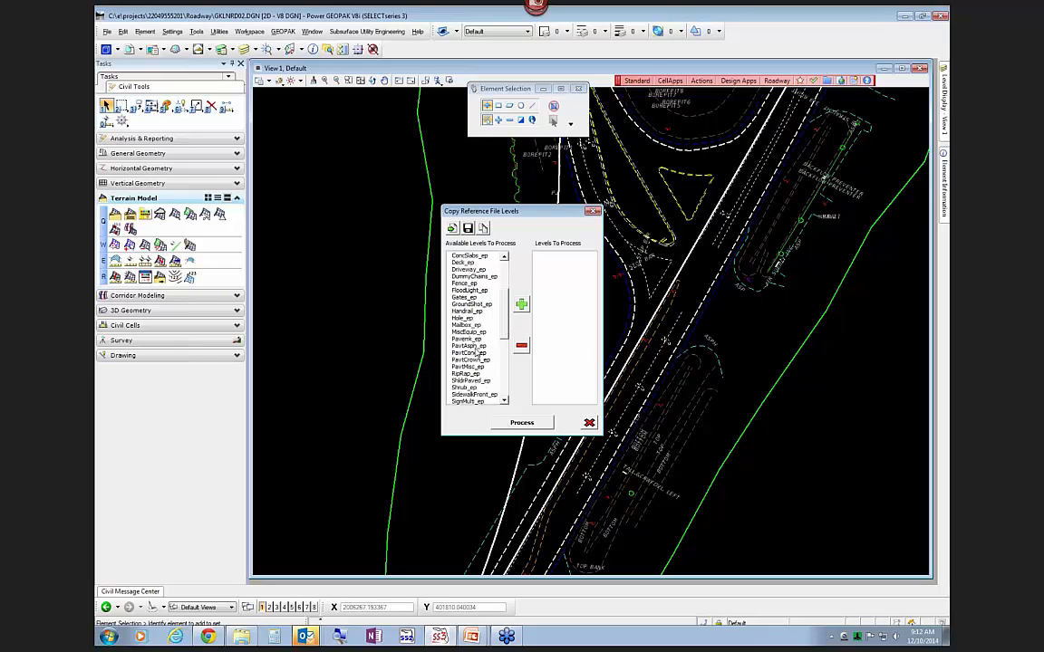
pyautogui.click(473, 346)
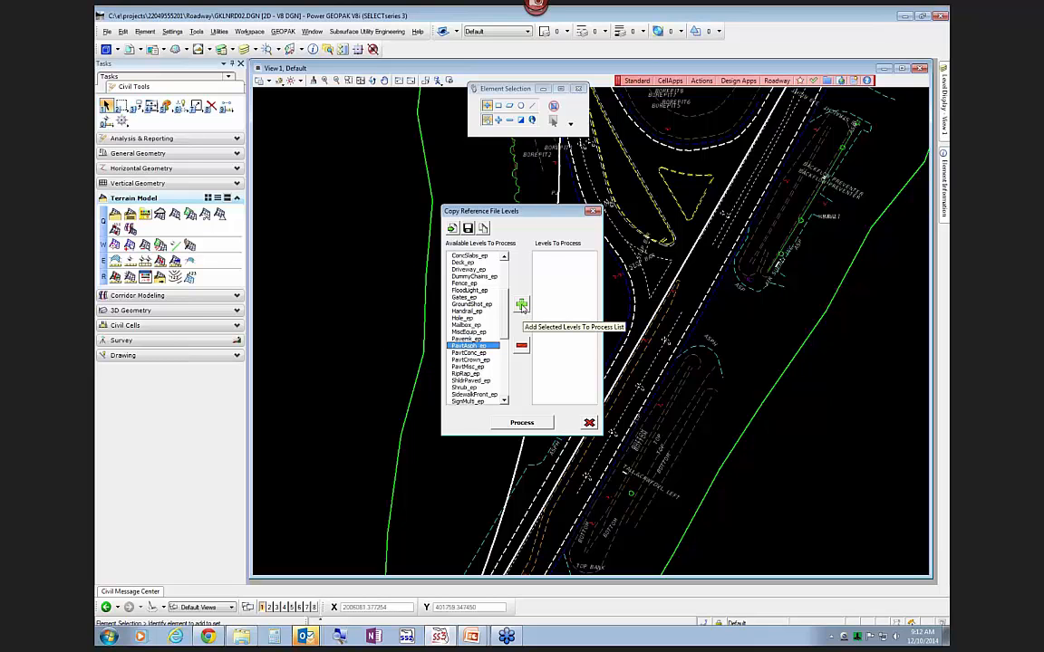
pyautogui.click(522, 307)
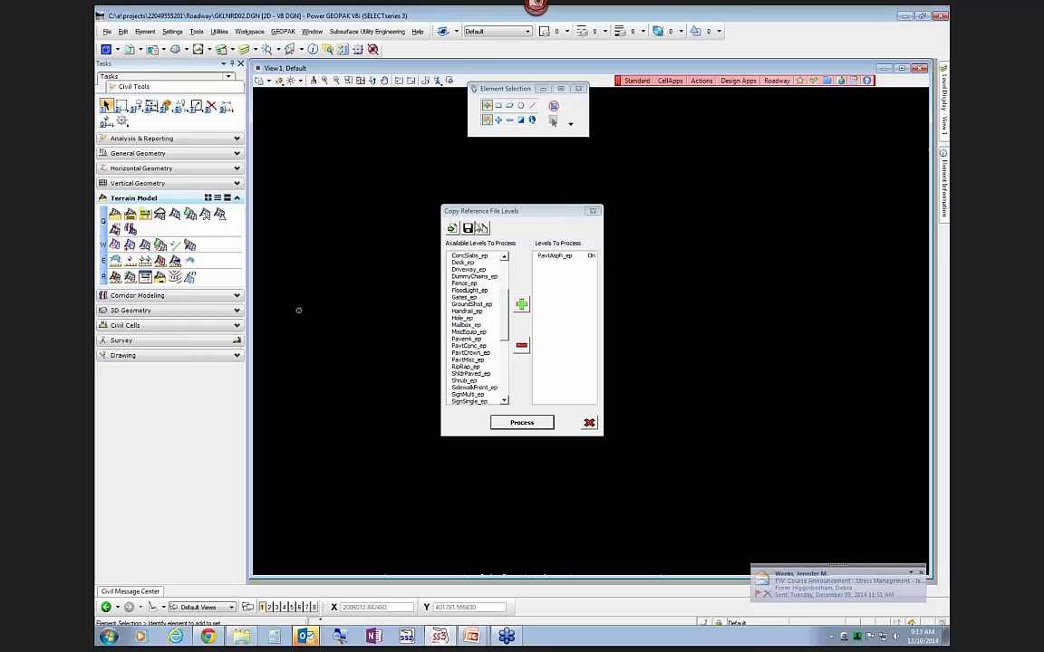
# Turn the display of the TOPORD01.DGN and GDTMRD01.DGN references back on, then close the references dialog
pyautogui.click(359, 80)
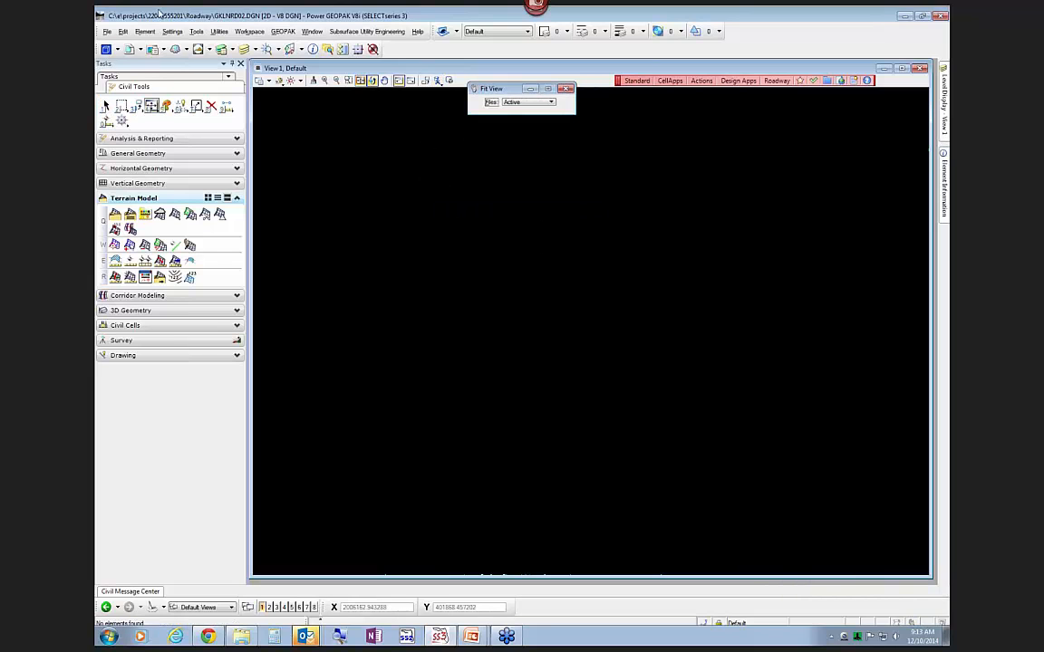
pyautogui.click(129, 49)
pyautogui.click(150, 109)
pyautogui.click(150, 102)
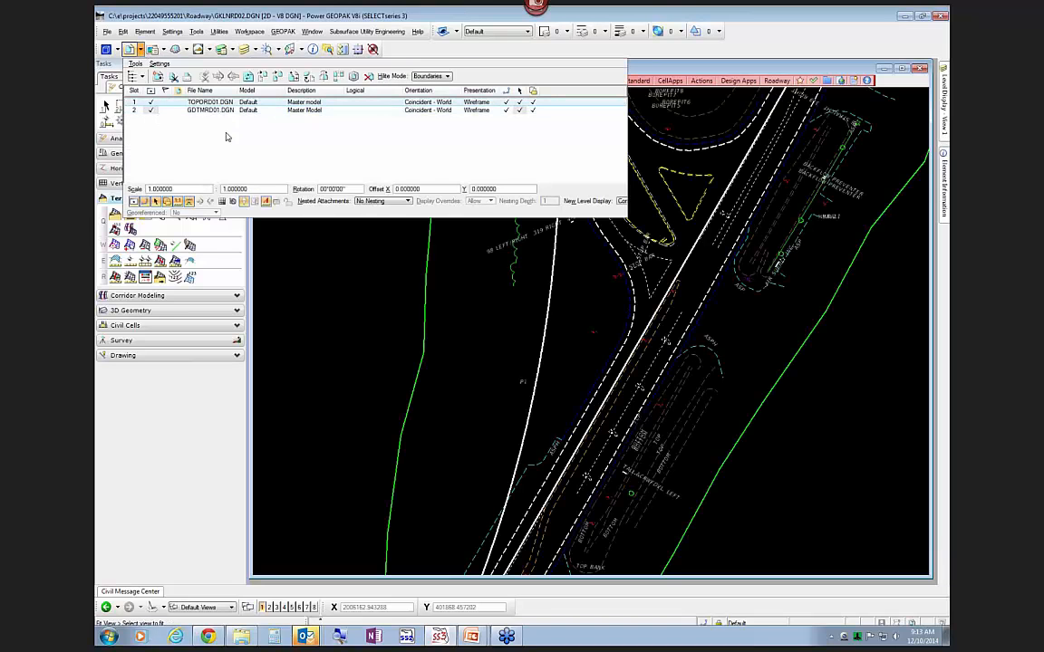
pyautogui.rightClick(511, 256)
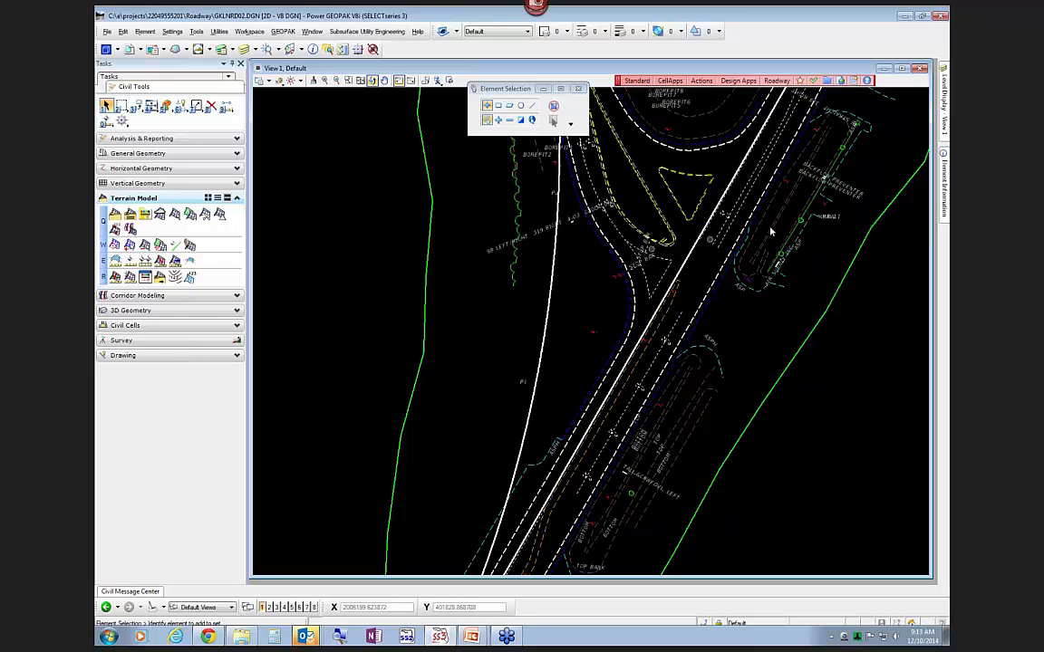
pyautogui.click(744, 82)
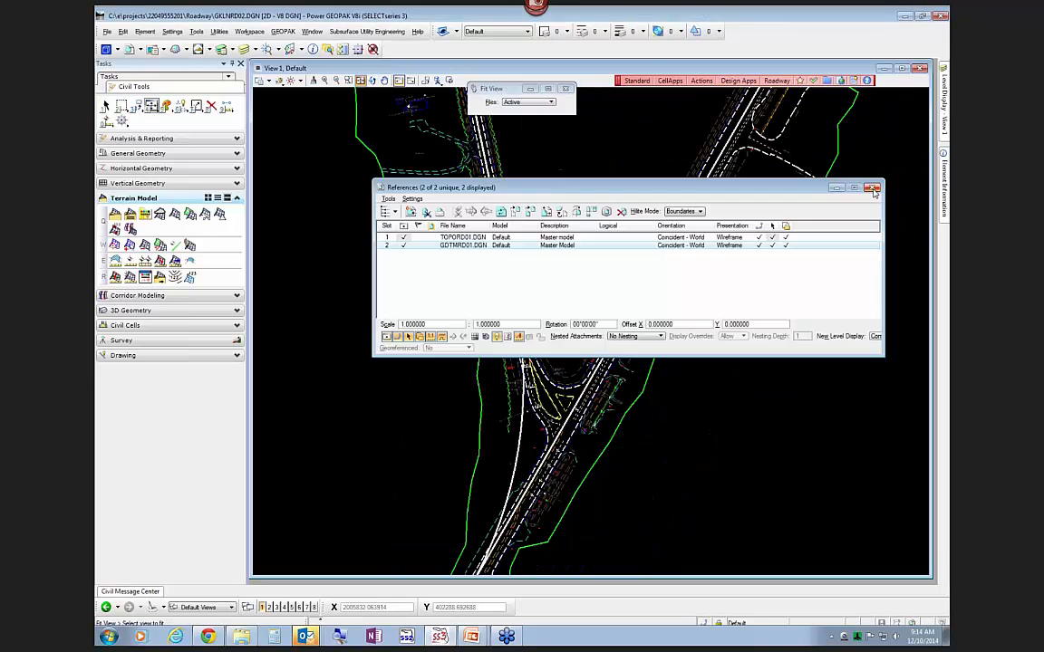
pyautogui.click(872, 188)
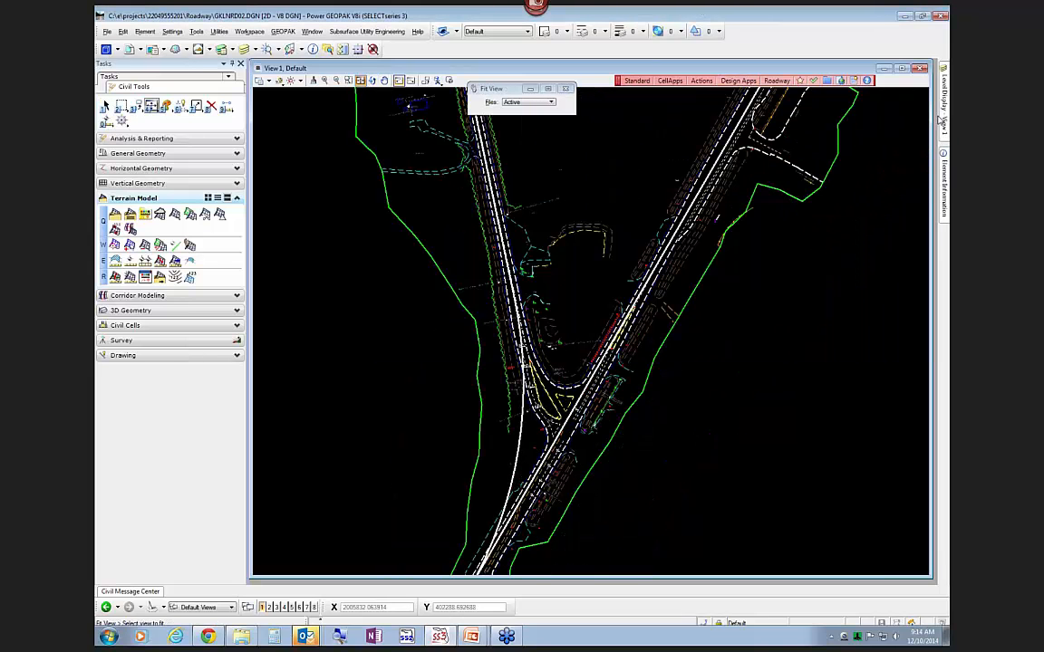
# Turn off all levels of the TOPORD01.DGN reference except PavtAsph_ep
pyautogui.moveTo(939, 120)
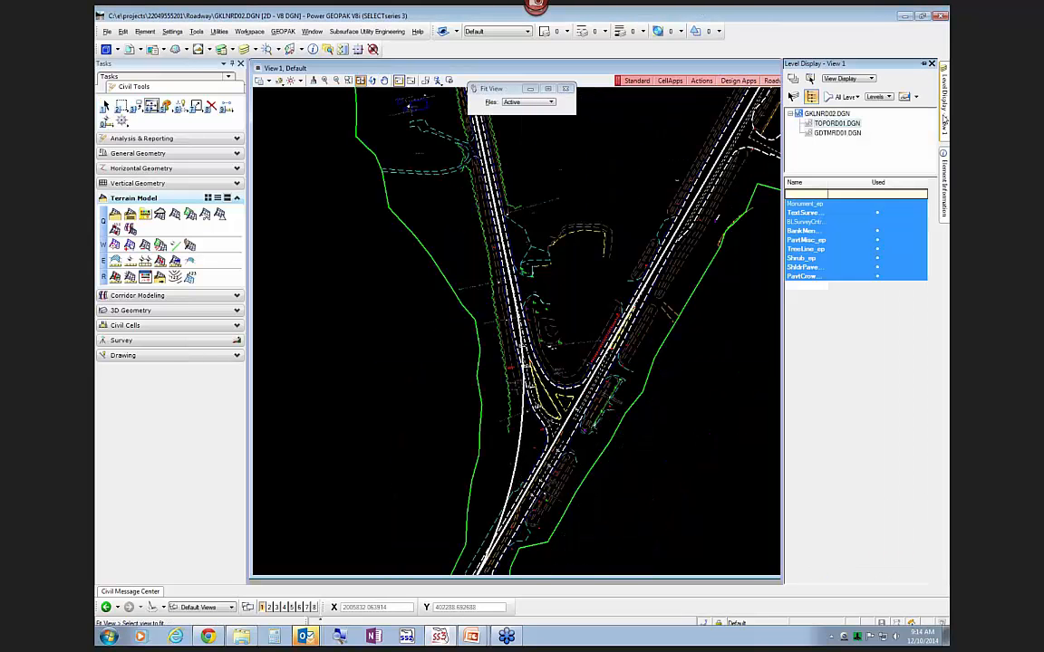
pyautogui.rightClick(828, 259)
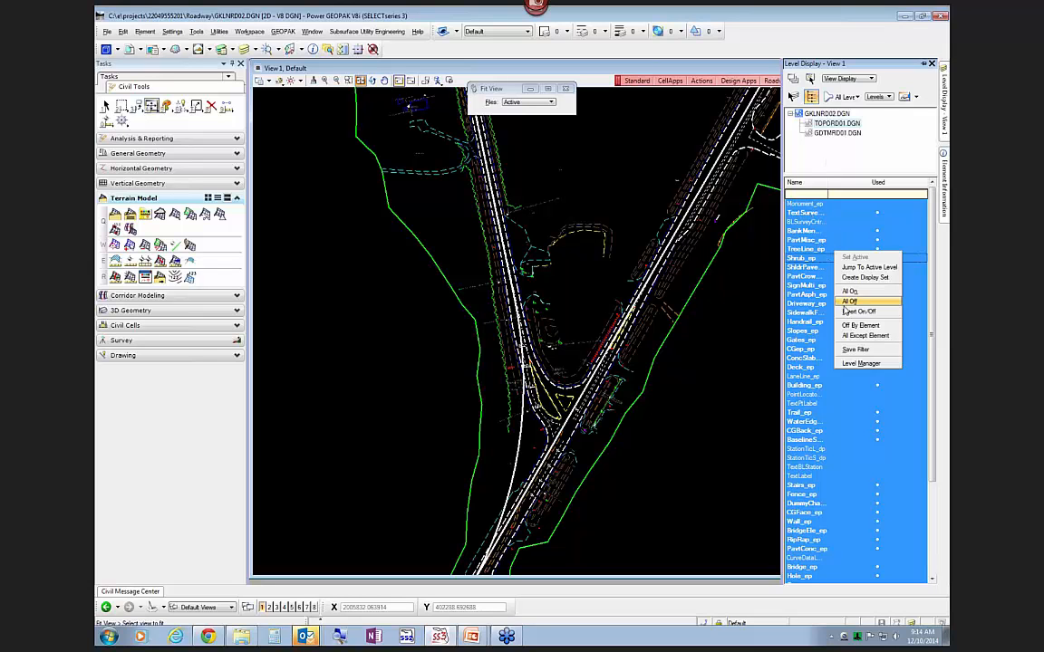
pyautogui.click(854, 302)
pyautogui.click(813, 296)
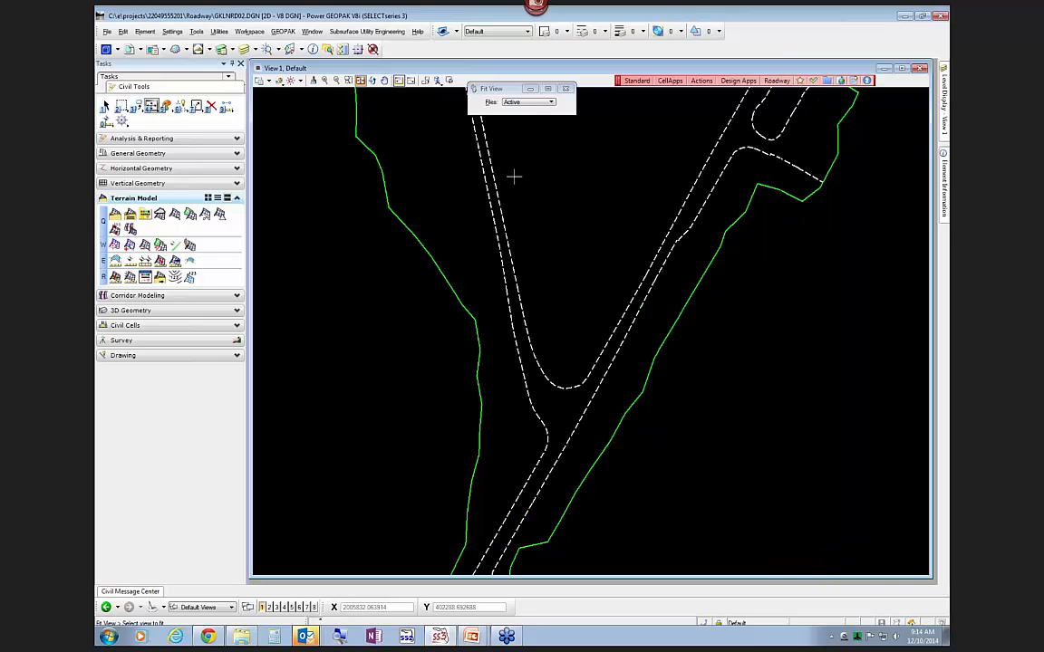
# Merge the TOPORD01.DGN reference into the master file and accept the merge
pyautogui.click(130, 49)
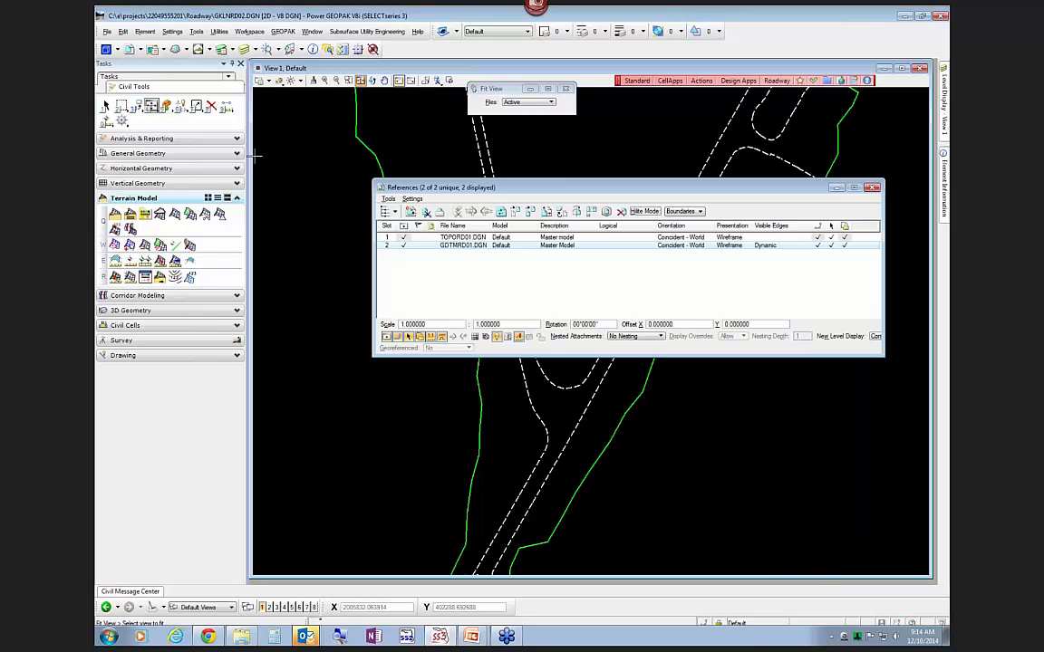
pyautogui.rightClick(477, 235)
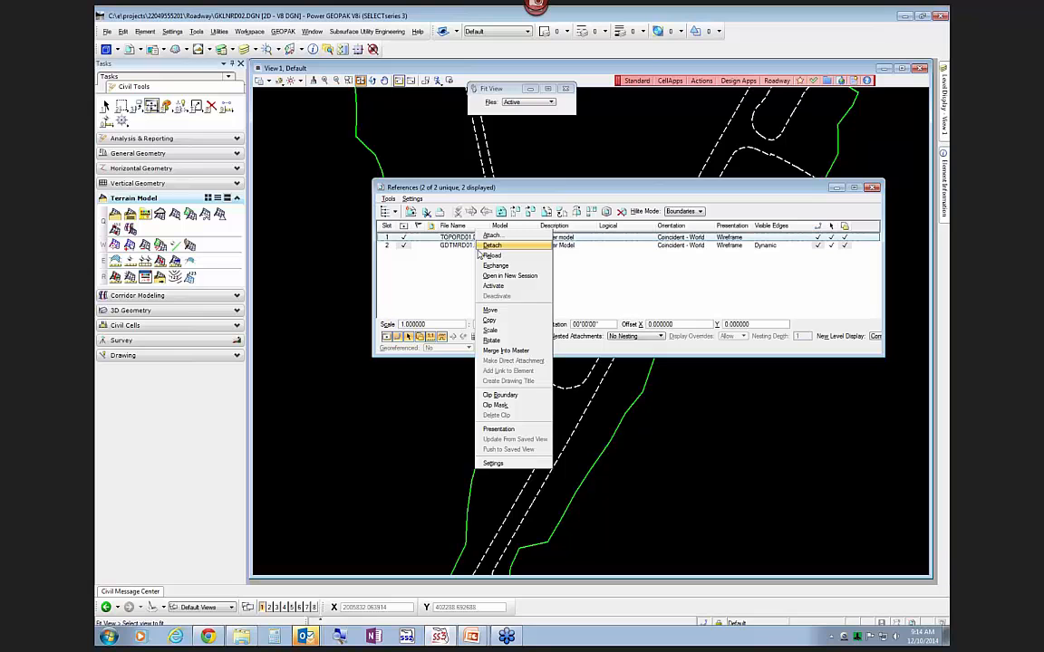
pyautogui.click(506, 350)
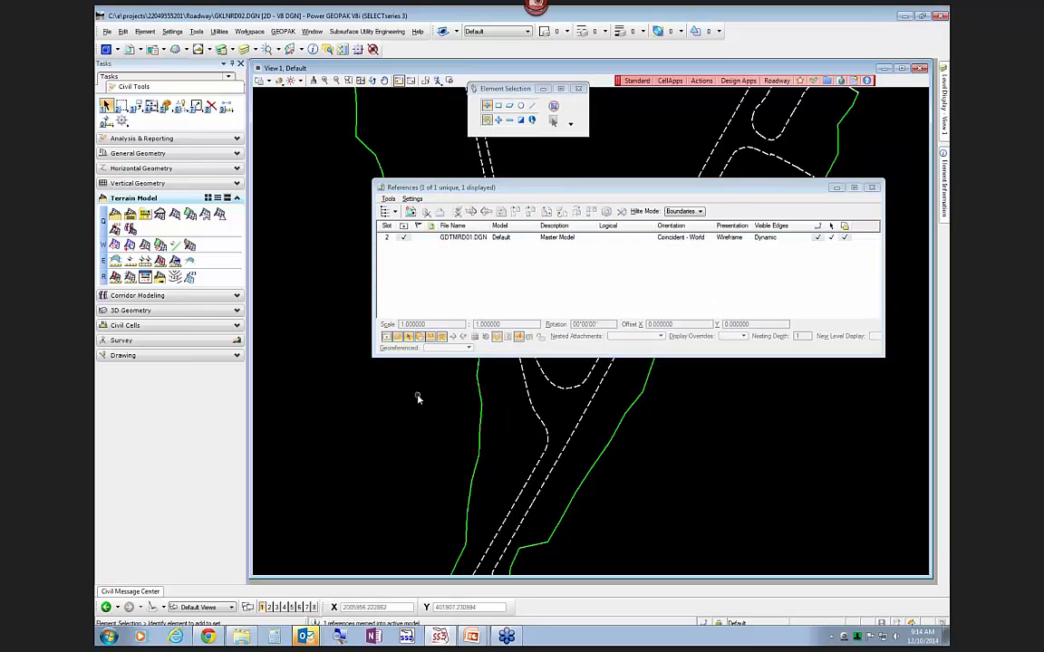
pyautogui.click(418, 396)
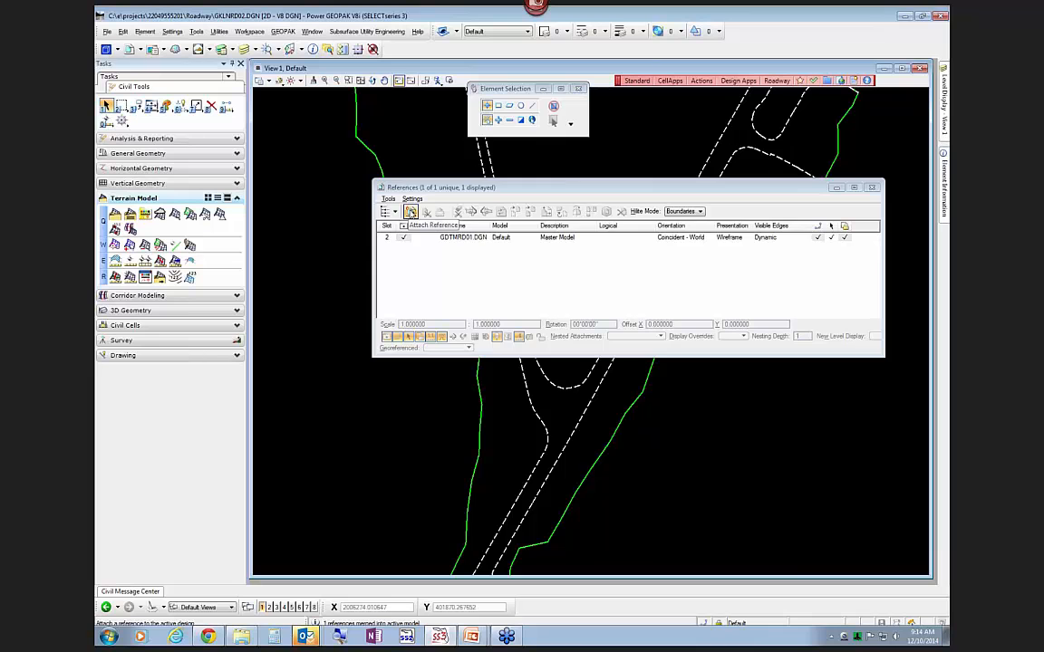
# Reattach TOPORD01.DGN from the project's survey folder as a reference with Coincident - World orientation
pyautogui.click(411, 212)
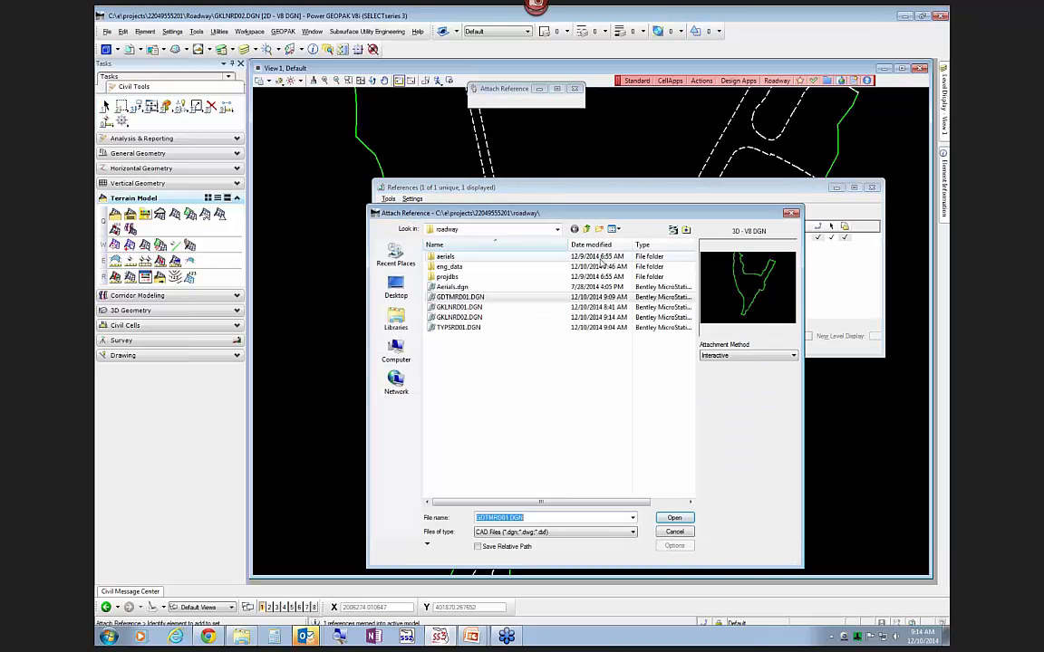
pyautogui.click(586, 230)
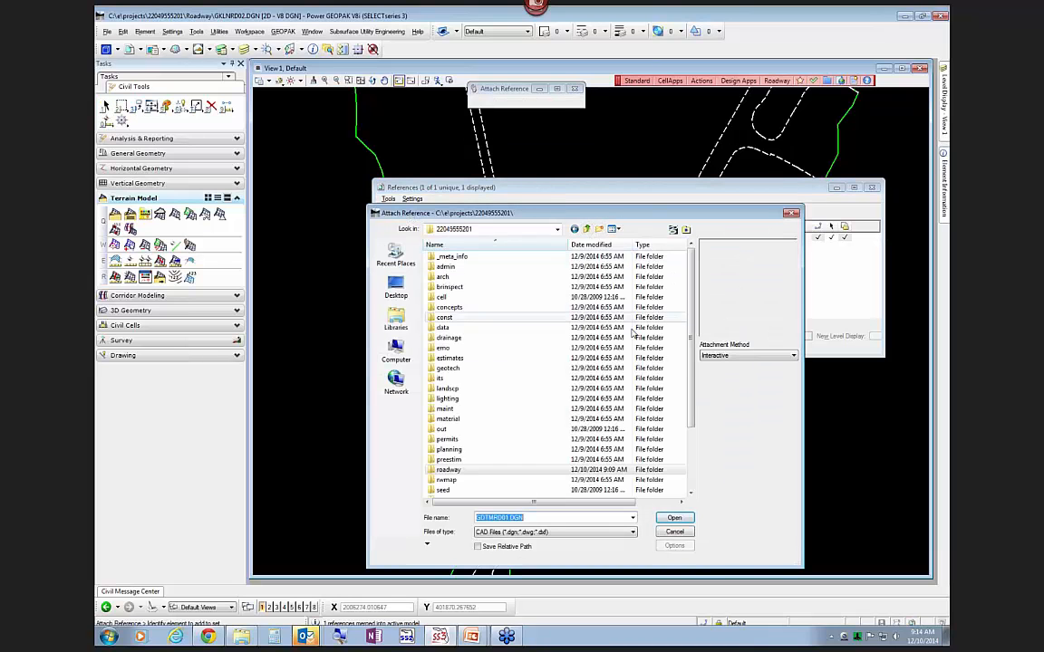
pyautogui.scroll(-2, 481, 435)
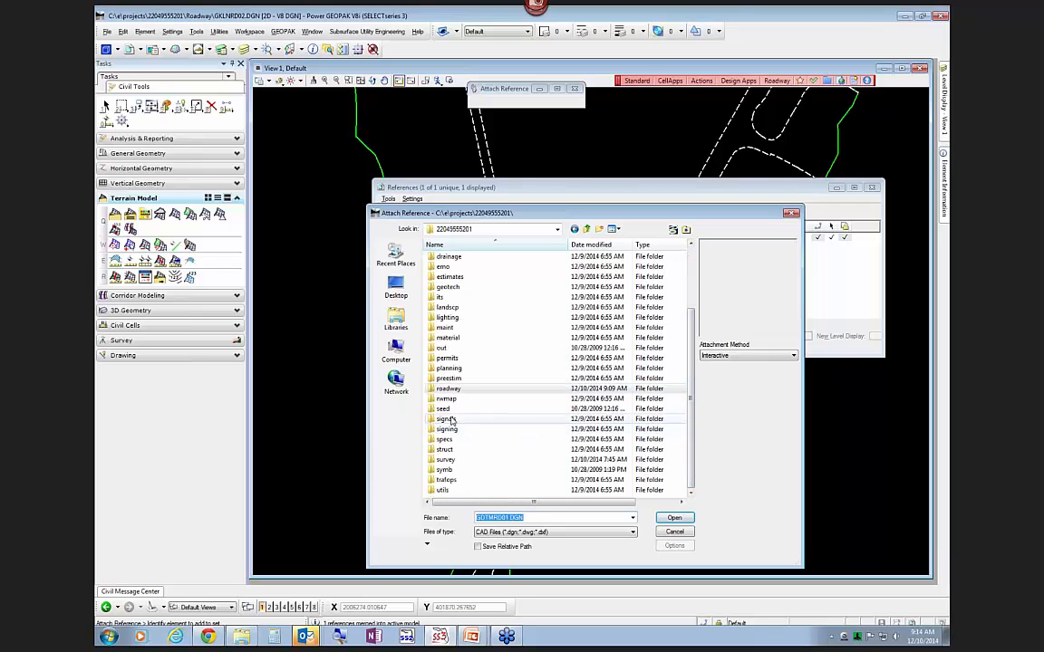
pyautogui.doubleClick(447, 459)
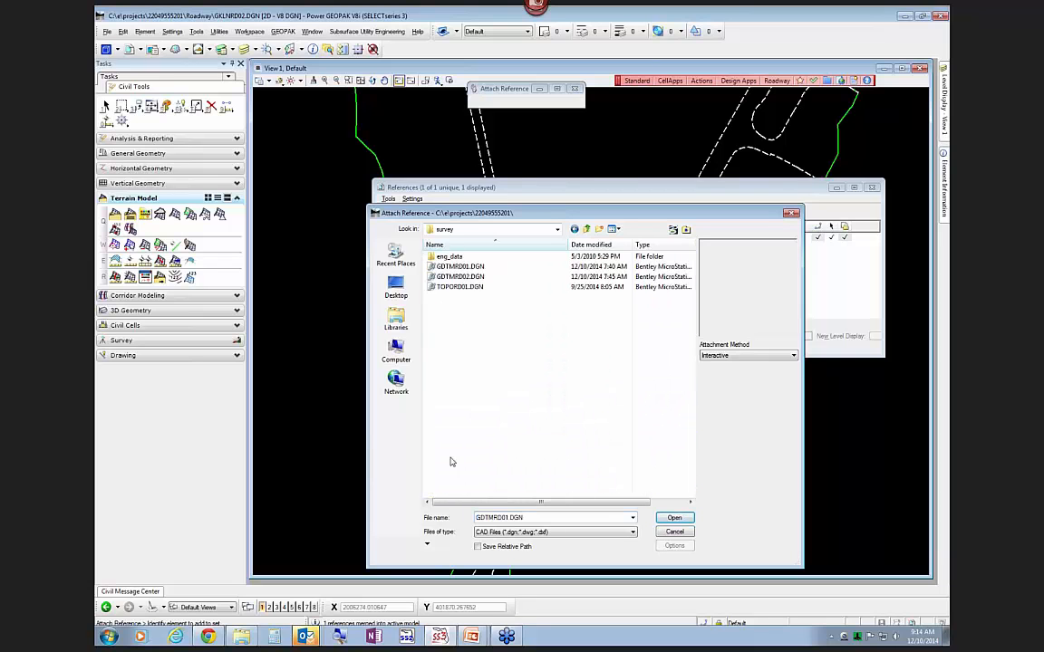
pyautogui.click(462, 286)
pyautogui.click(674, 519)
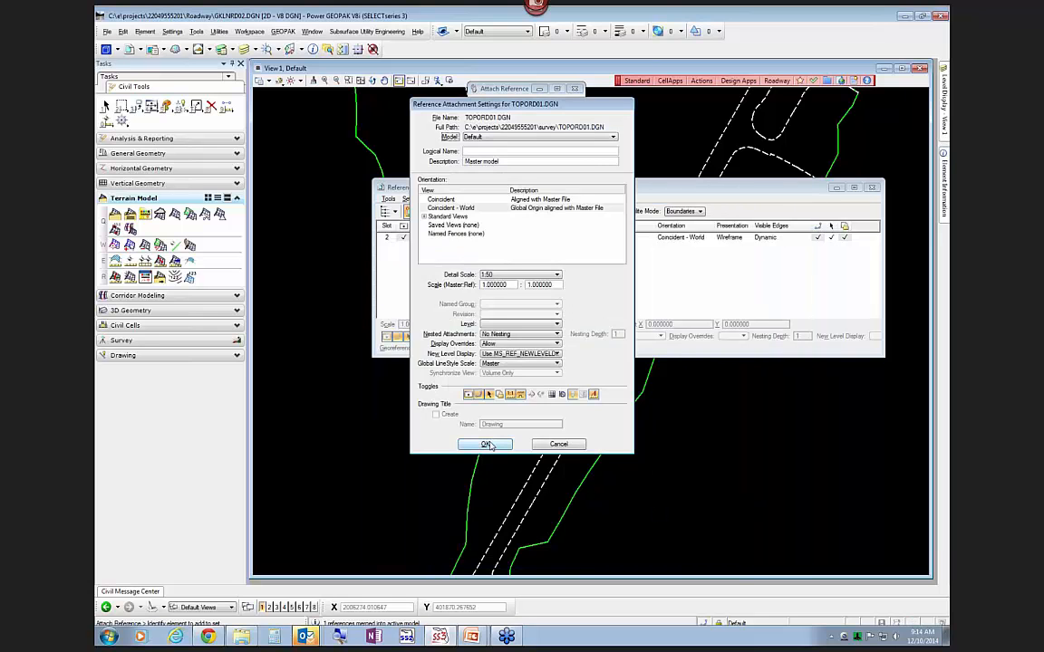
pyautogui.click(486, 444)
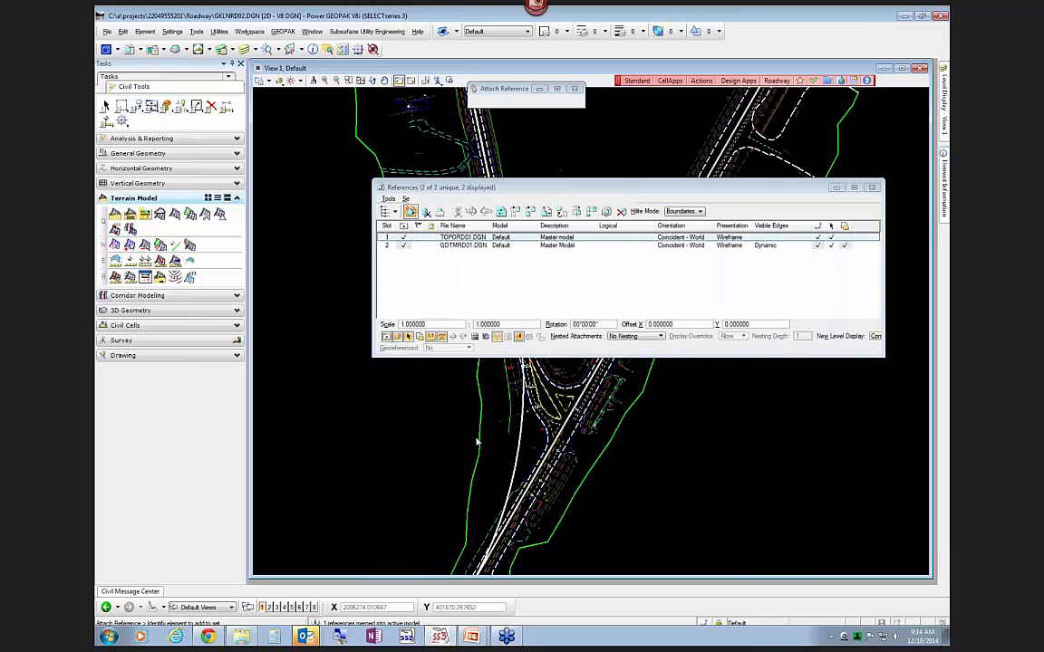
# Turn off the display of the TOPORD01.DGN reference and close the references dialog
pyautogui.click(405, 240)
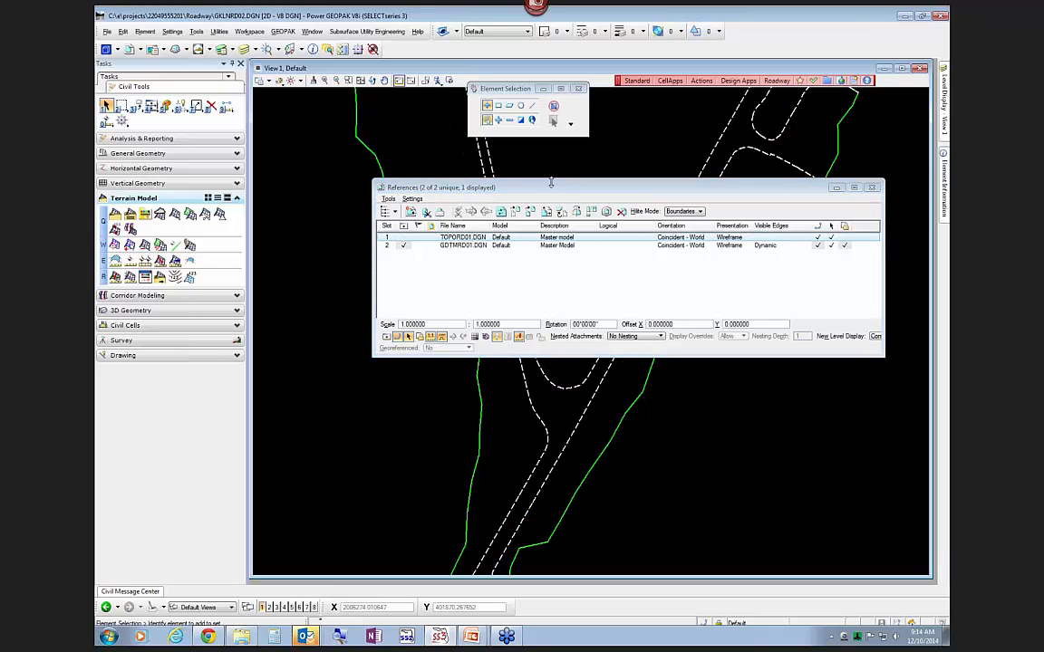
pyautogui.click(870, 189)
pyautogui.scroll(-4, 743, 312)
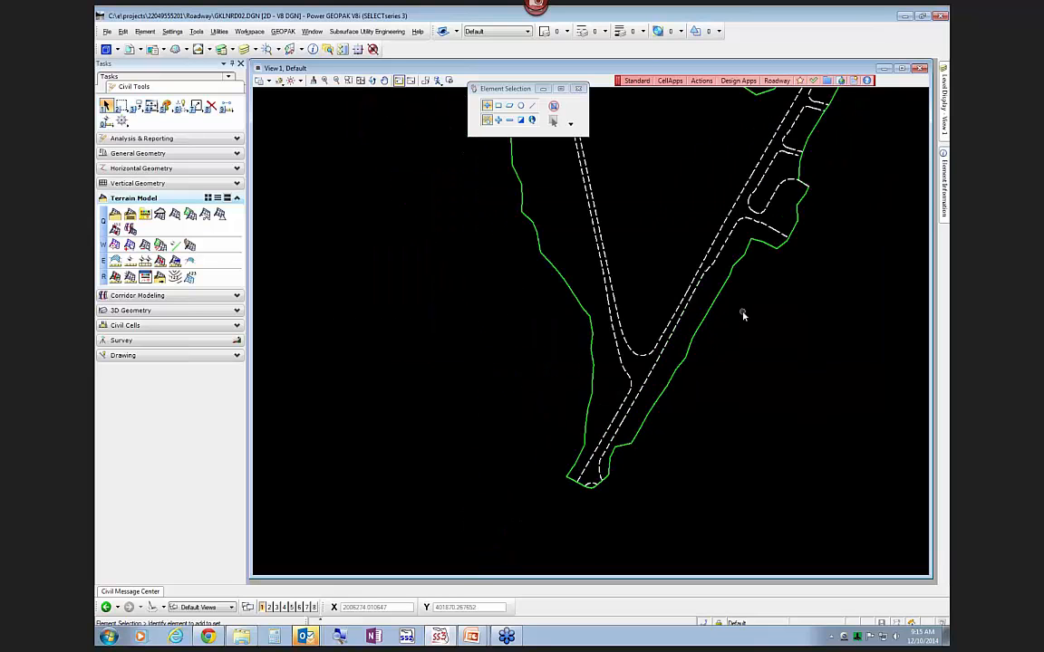
pyautogui.moveTo(818, 173); pyautogui.dragTo(826, 348, button='middle')
pyautogui.scroll(-3, 829, 343)
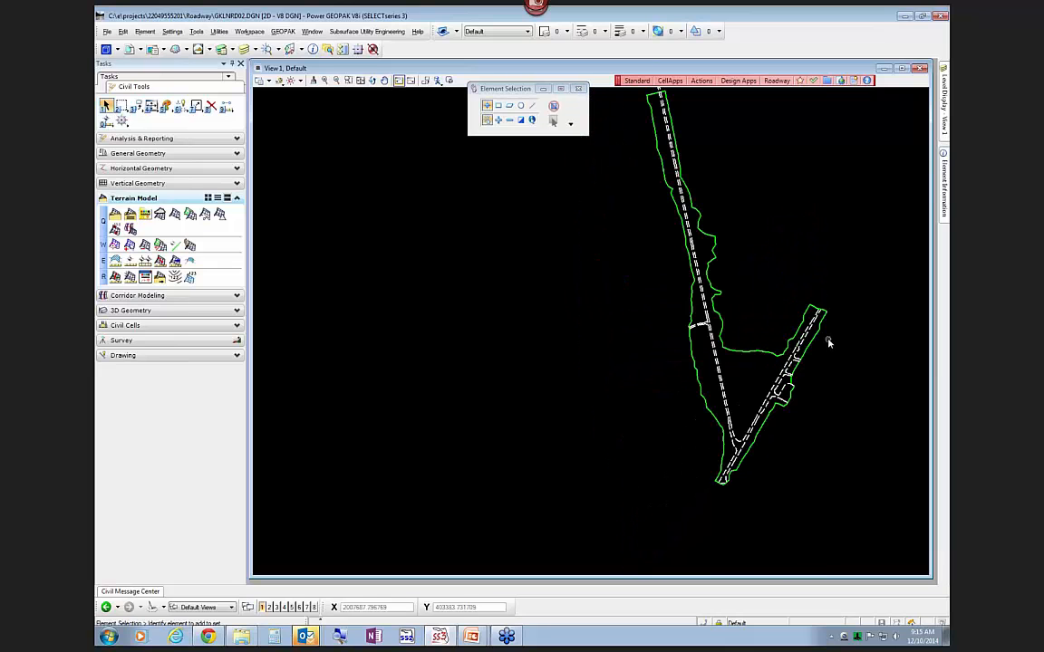
pyautogui.scroll(5, 677, 118)
pyautogui.scroll(-7, 675, 114)
pyautogui.scroll(6, 726, 291)
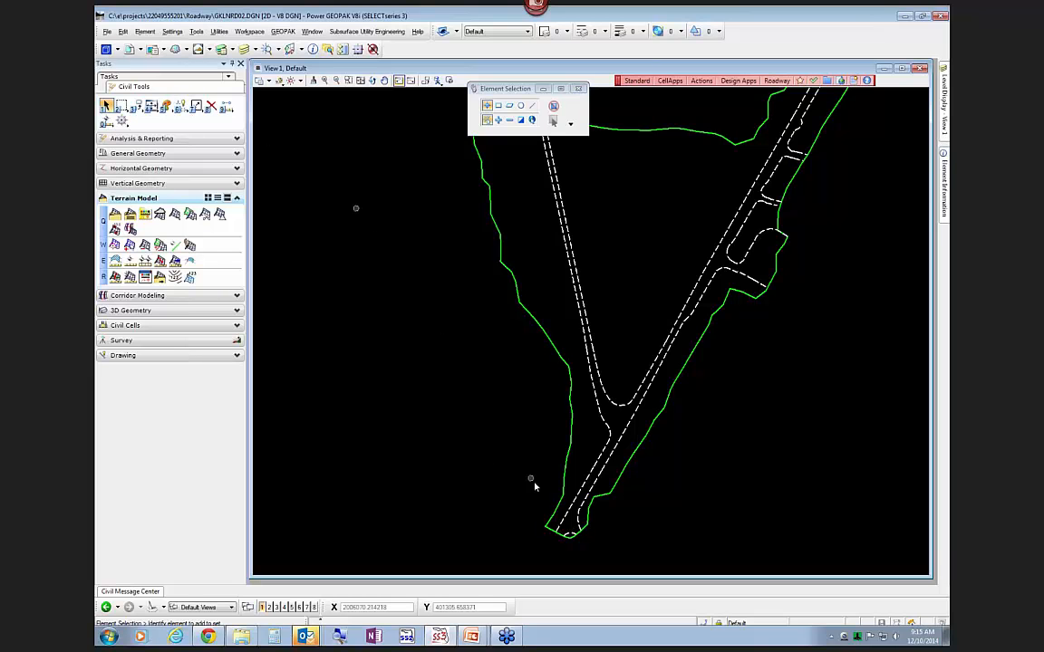
# Make PavtAsph_ep the active level and start Place SmartLine from the FDOT Plans Development existing features tools
pyautogui.scroll(5, 561, 535)
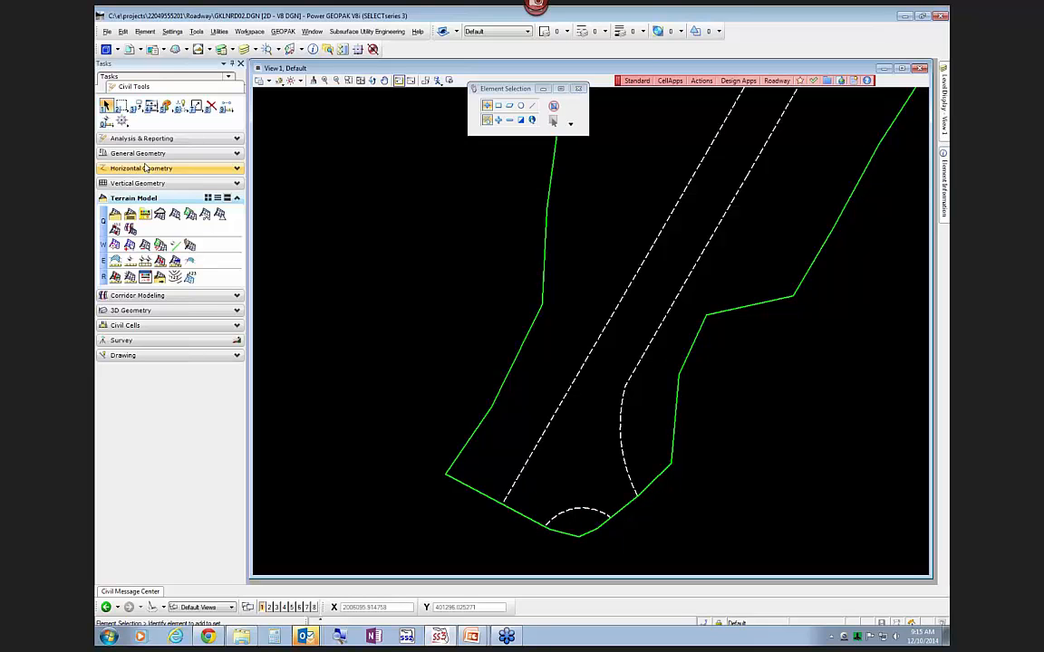
pyautogui.click(162, 78)
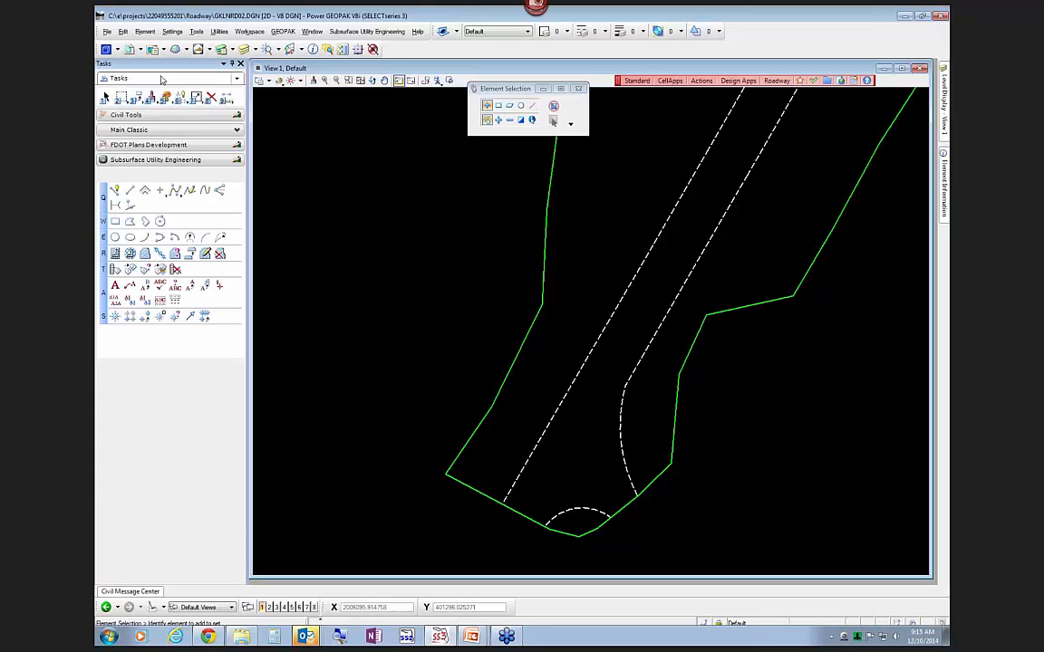
pyautogui.click(131, 145)
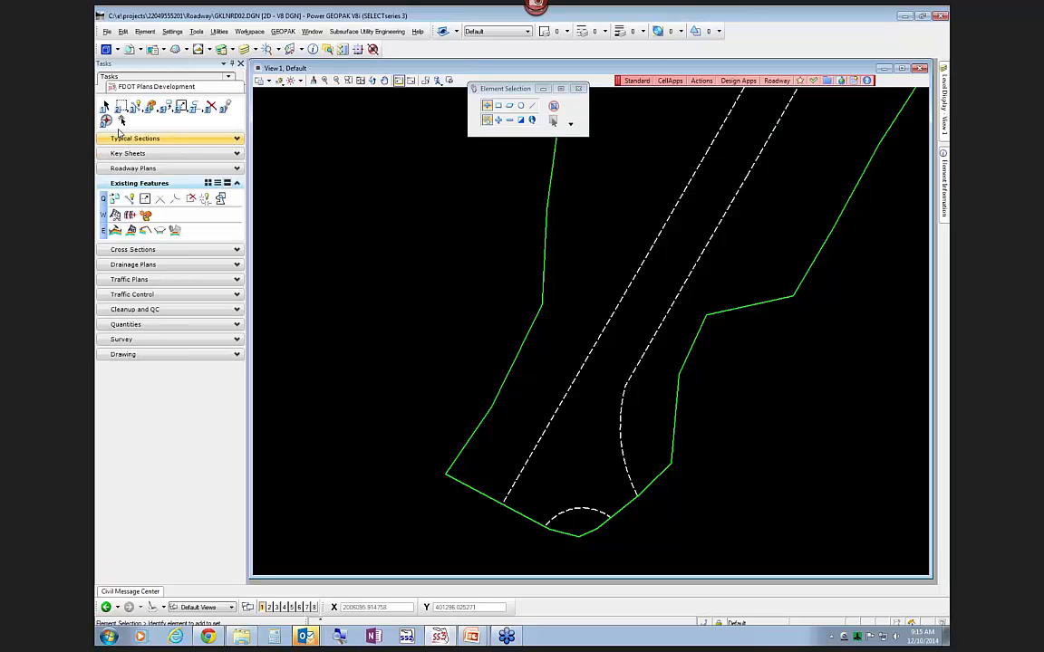
pyautogui.click(193, 79)
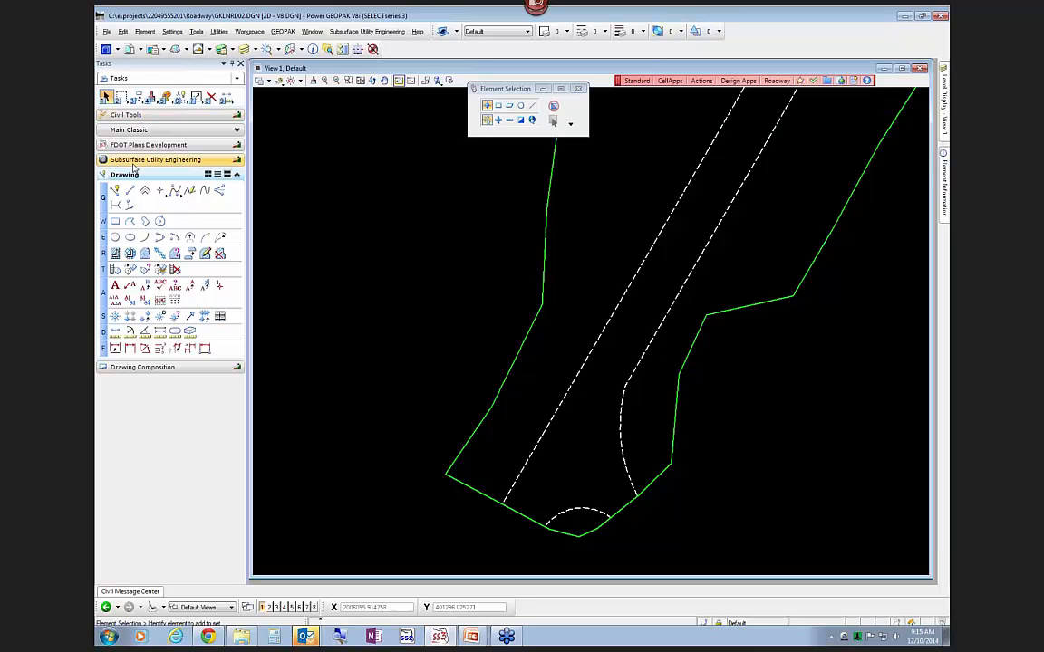
pyautogui.click(131, 146)
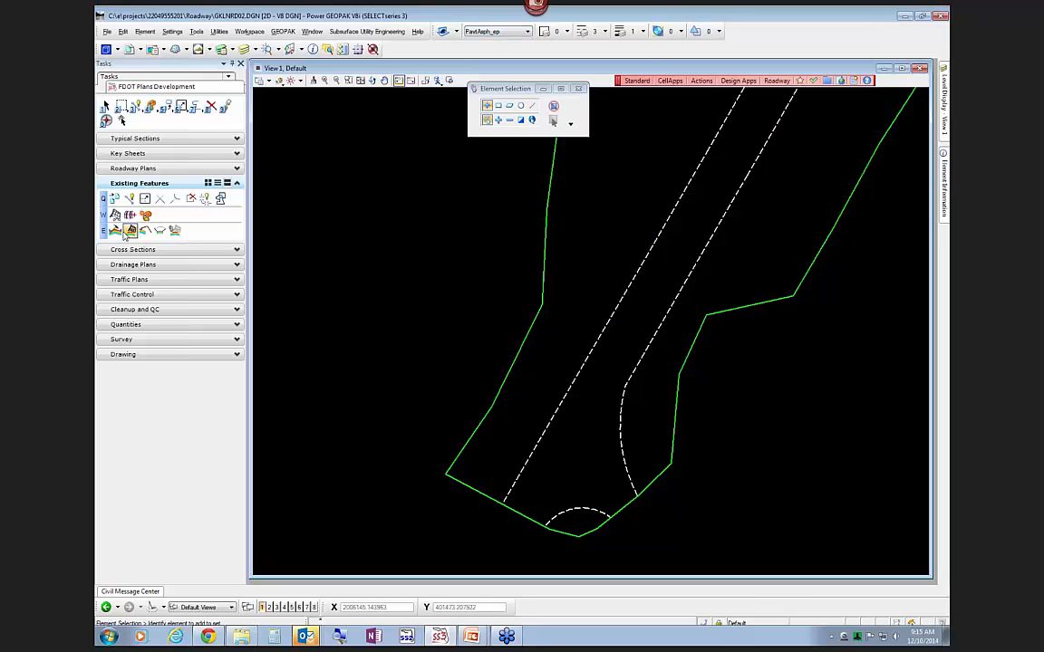
pyautogui.click(129, 198)
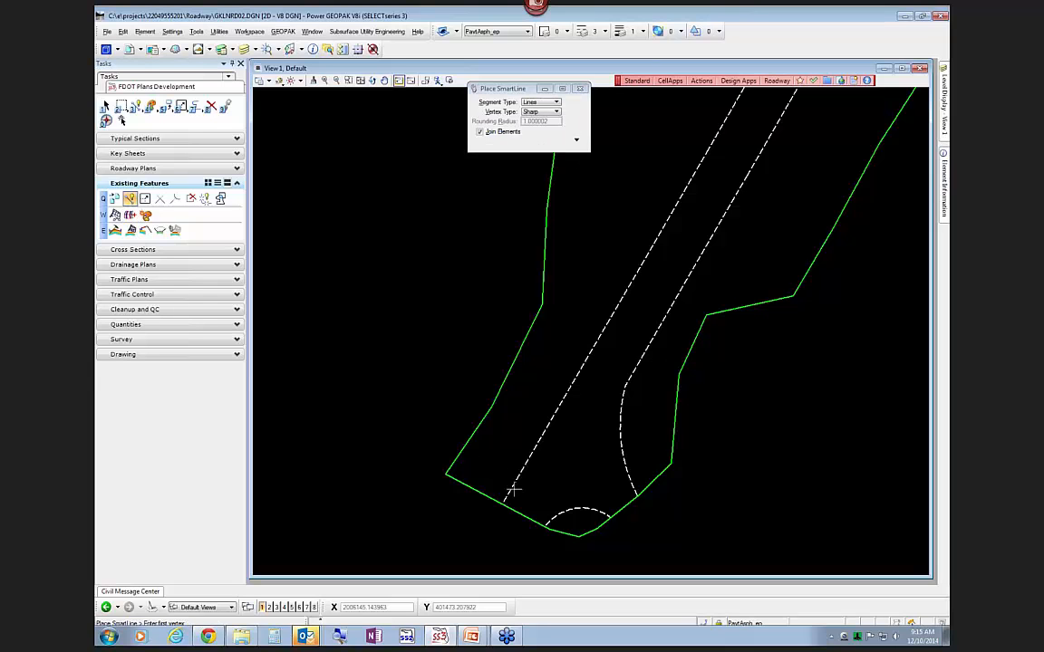
# Draw a SmartLine at the roadway's south end joining the curved edge's near end to the west pavement edge's endpoint
pyautogui.scroll(5, 512, 490)
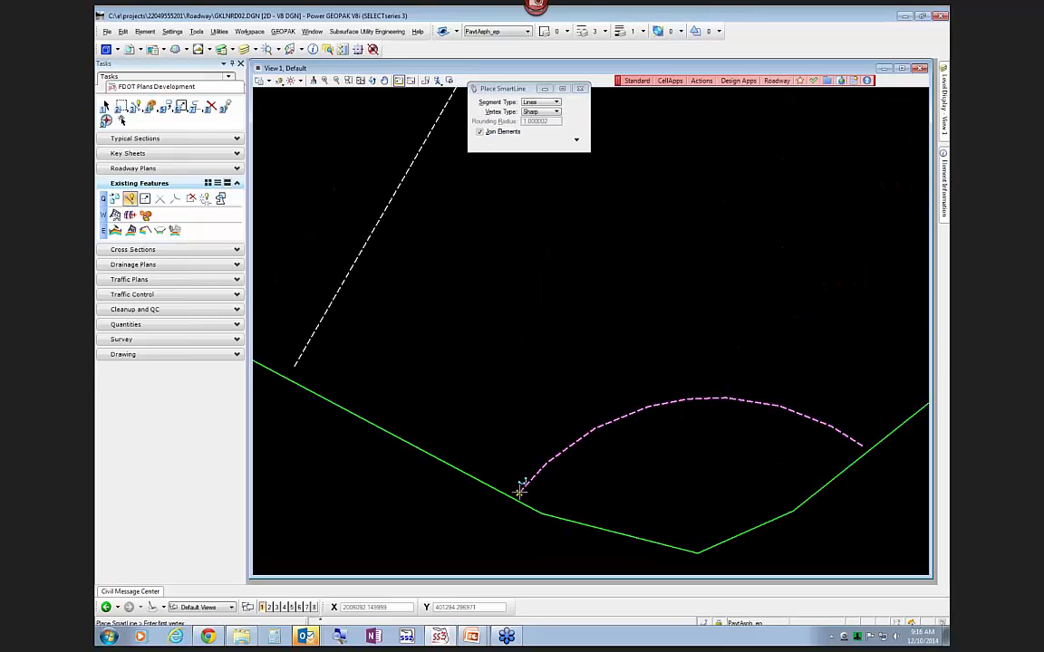
pyautogui.click(520, 490)
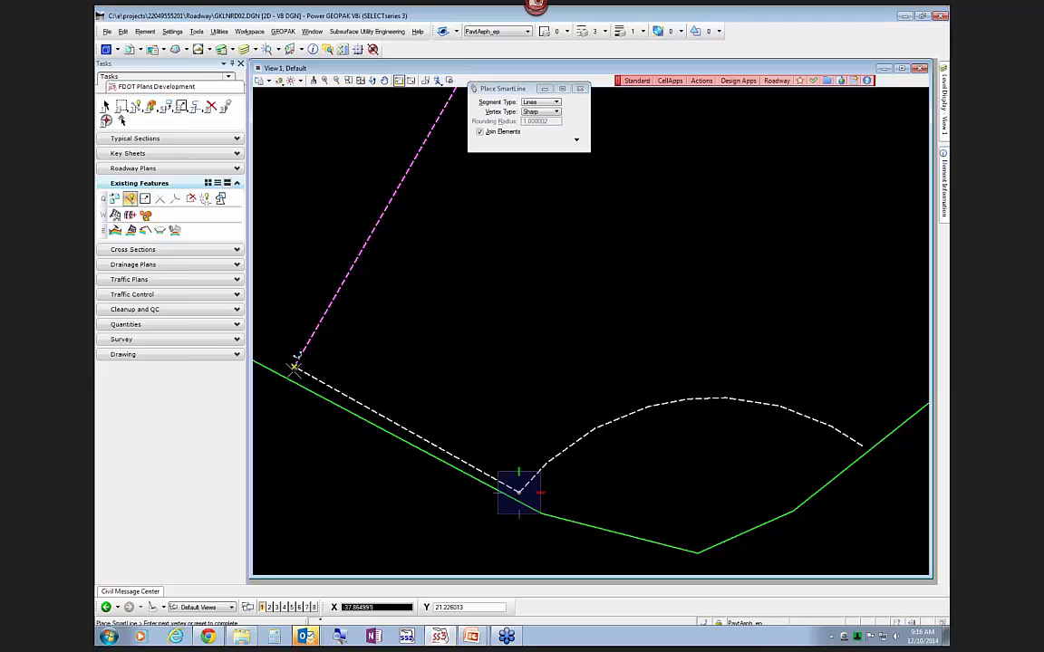
pyautogui.click(296, 367)
pyautogui.rightClick(284, 393)
# Close the gap at the south end between the curved edge's other end and the east pavement edge with a SmartLine
pyautogui.scroll(-2, 263, 410)
pyautogui.scroll(3, 269, 406)
pyautogui.scroll(-3, 283, 367)
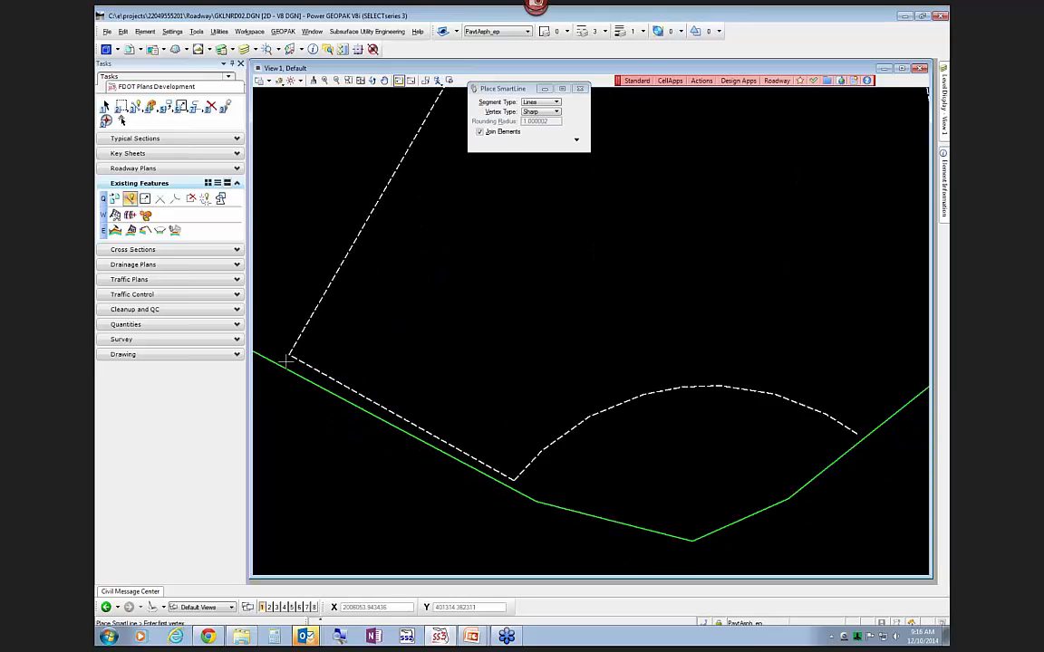
pyautogui.click(612, 400)
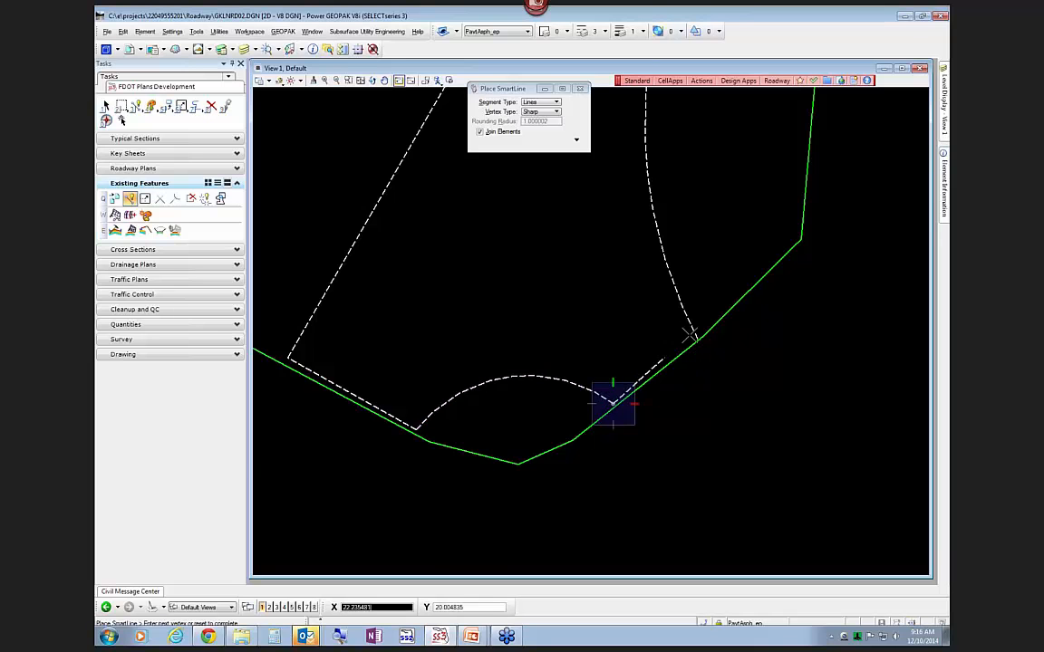
pyautogui.scroll(2, 736, 348)
pyautogui.click(736, 350)
pyautogui.rightClick(729, 416)
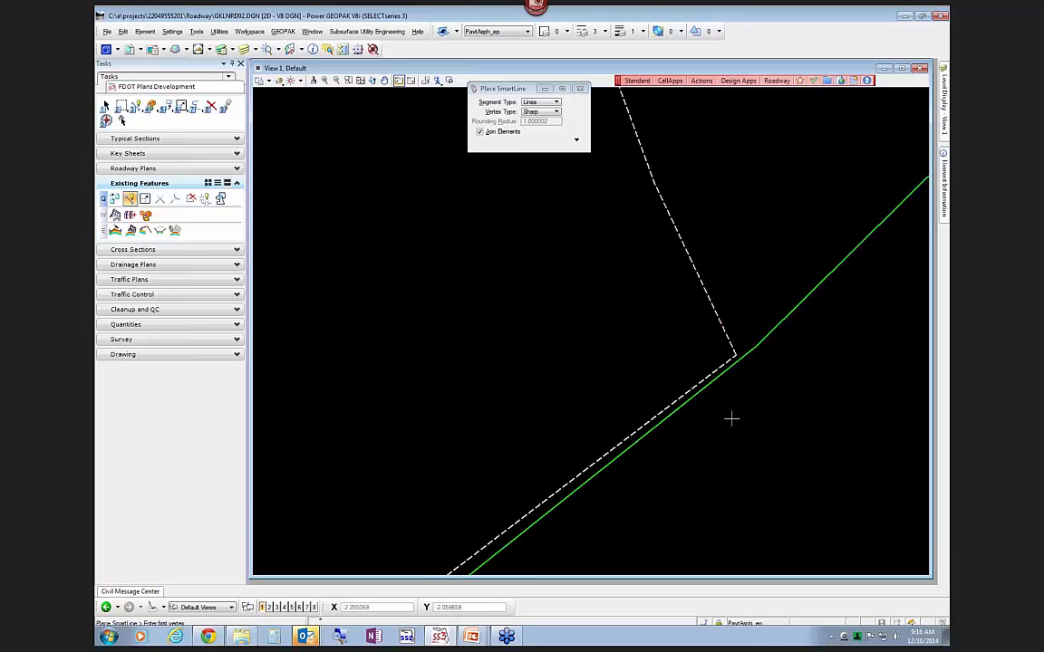
# Draw a SmartLine across the mouth of the intersecting north-south road, between its two pavement returns on the diagonal road
pyautogui.scroll(-3, 734, 435)
pyautogui.scroll(5, 736, 350)
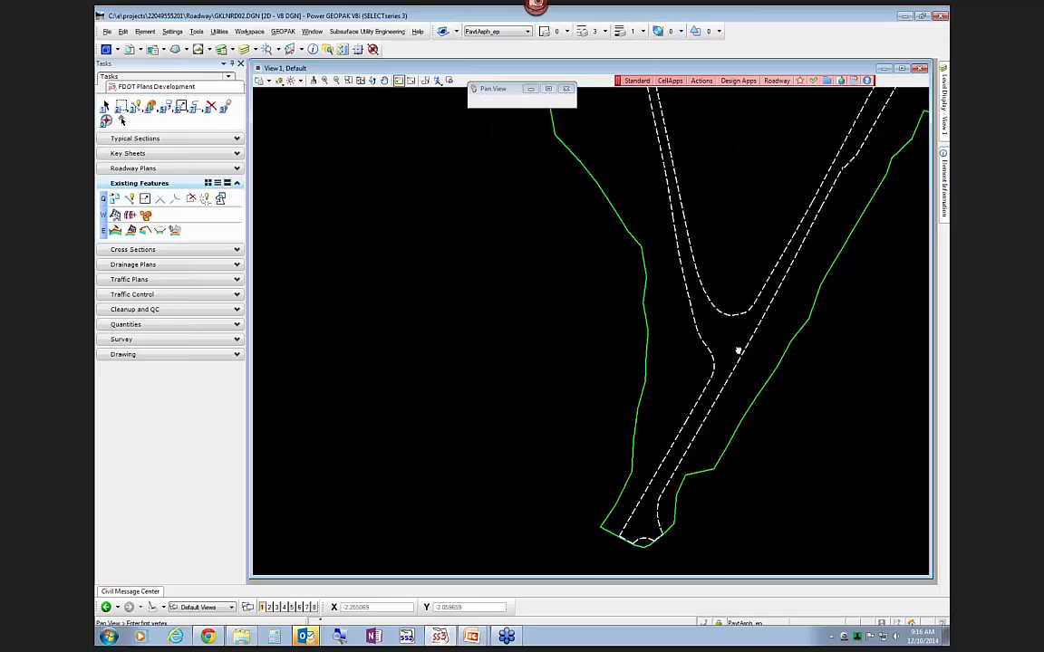
pyautogui.scroll(-2, 665, 351)
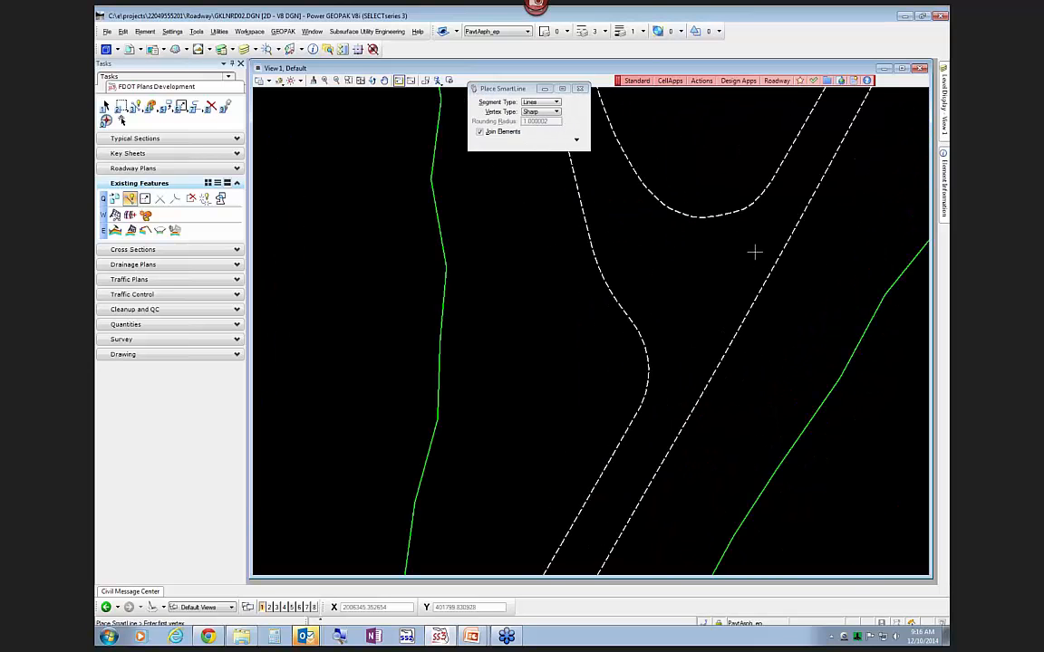
pyautogui.click(640, 408)
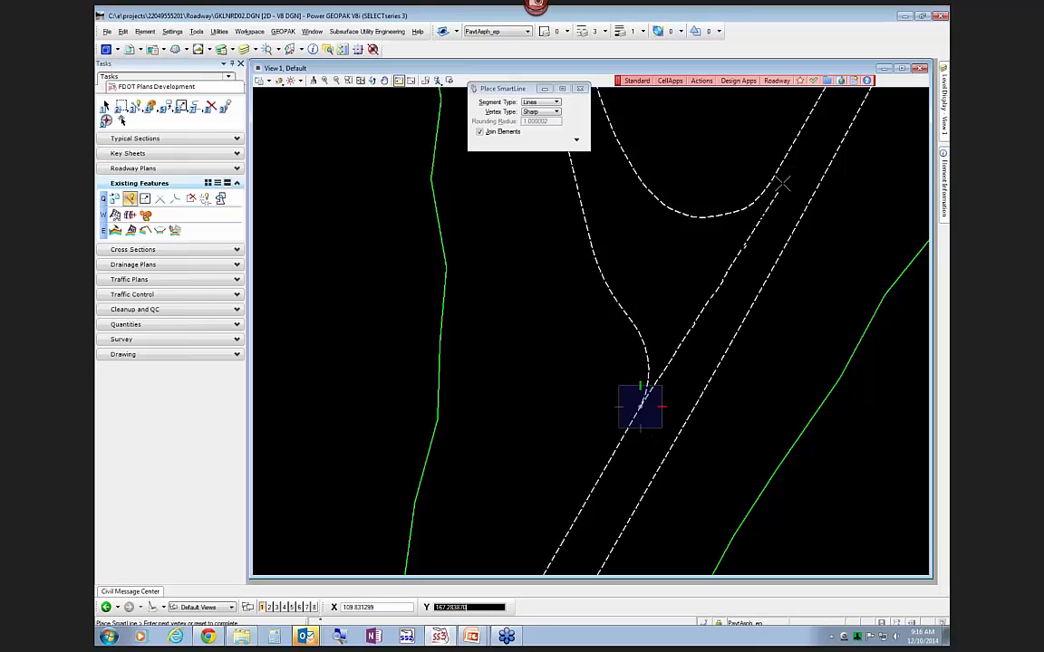
pyautogui.click(771, 181)
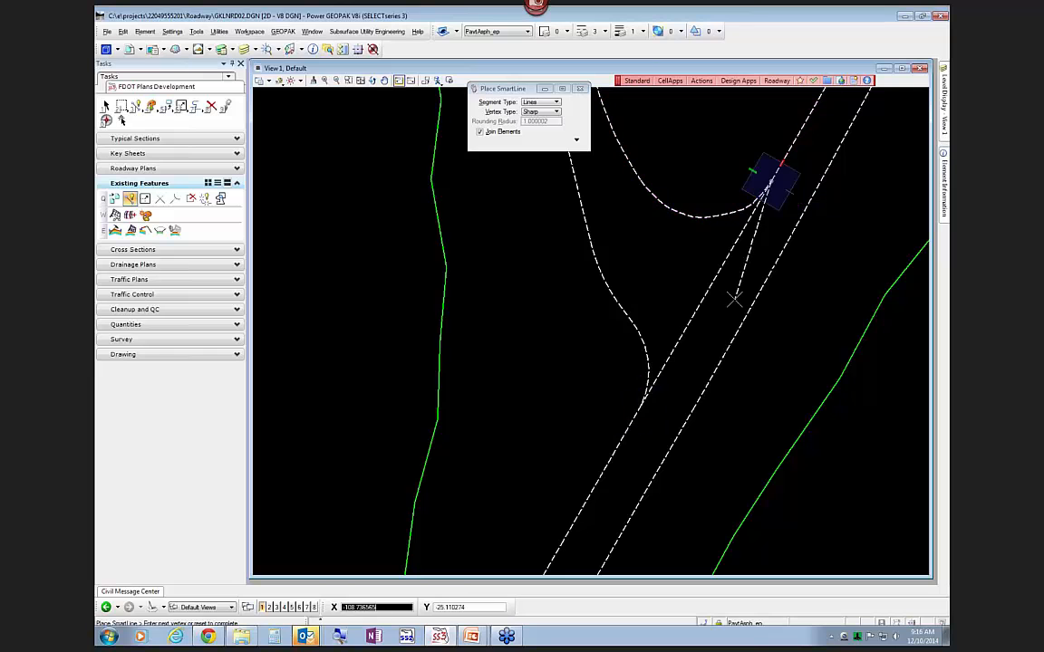
pyautogui.rightClick(676, 368)
# Close the northeast end of the diagonal road with a SmartLine between the ends of its two pavement edges
pyautogui.scroll(-3, 672, 375)
pyautogui.scroll(-1, 748, 247)
pyautogui.scroll(4, 749, 254)
pyautogui.scroll(2, 749, 233)
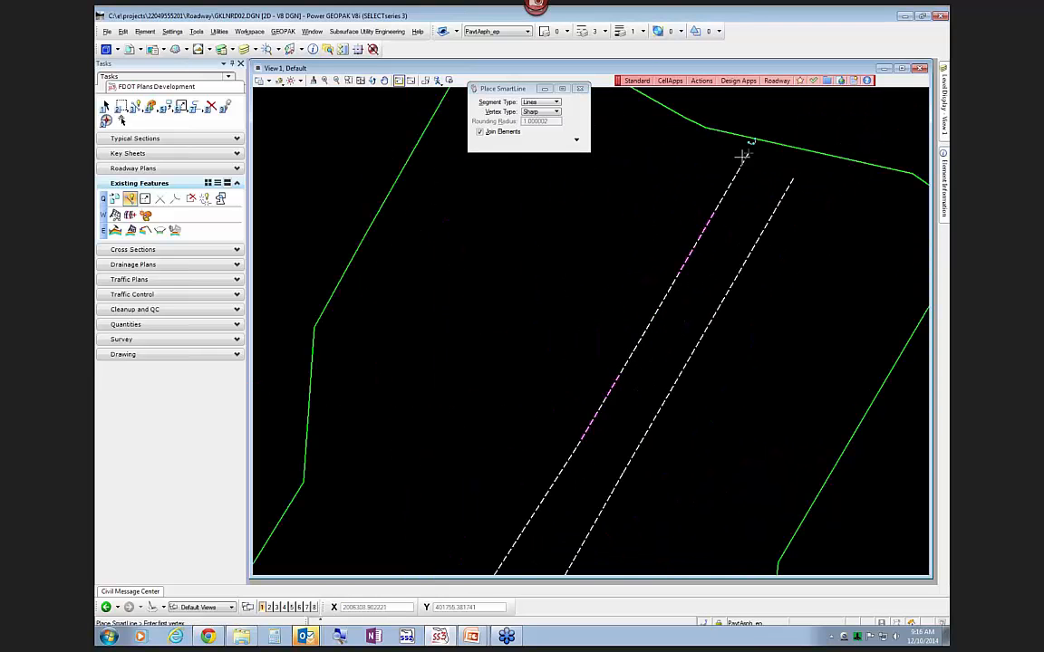
pyautogui.click(749, 154)
pyautogui.click(792, 177)
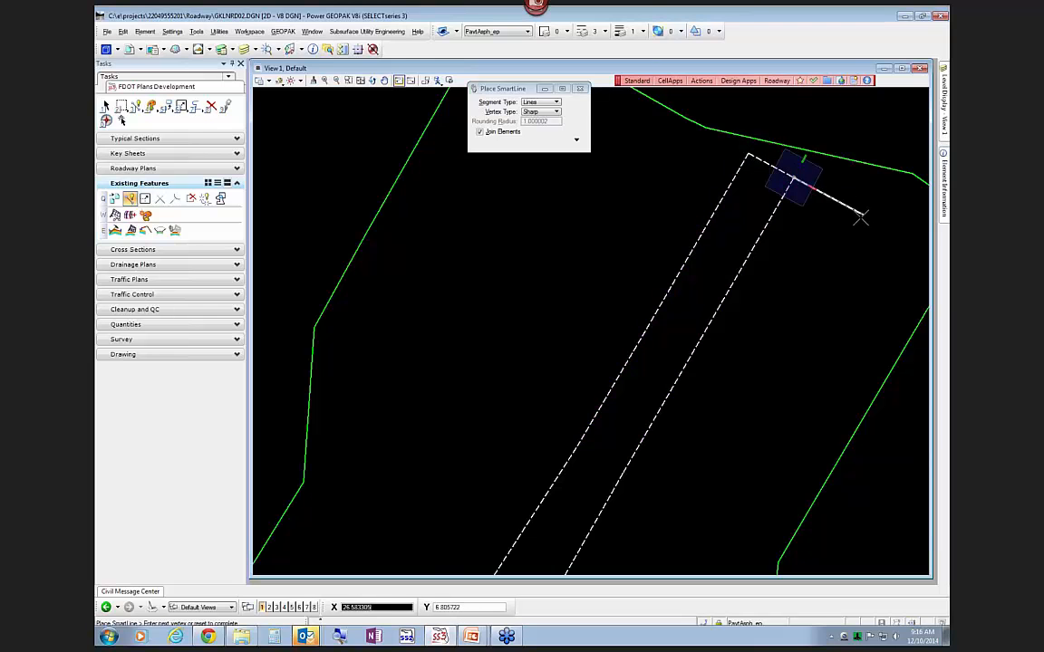
pyautogui.rightClick(862, 217)
# Draw a SmartLine across the northernmost driveway opening on the diagonal road's east edge
pyautogui.scroll(-3, 806, 205)
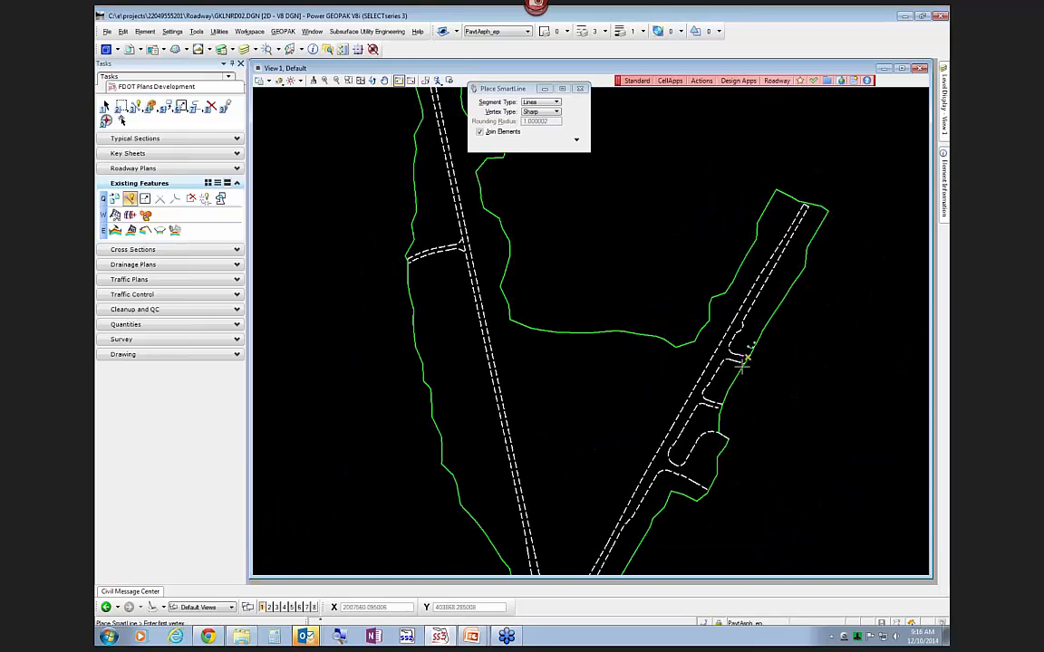
pyautogui.scroll(2, 726, 366)
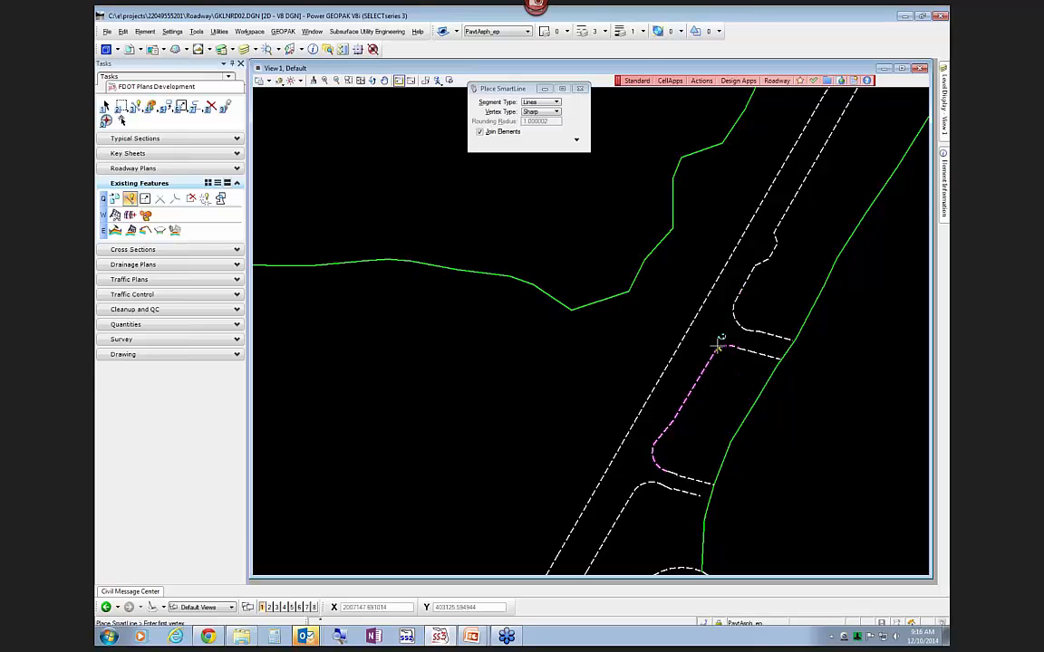
pyautogui.scroll(2, 720, 344)
pyautogui.click(710, 363)
pyautogui.click(801, 124)
pyautogui.rightClick(838, 160)
# Close the next driveway opening to the south on the diagonal road's east edge with a SmartLine
pyautogui.scroll(-3, 841, 159)
pyautogui.moveTo(843, 159); pyautogui.dragTo(821, 209, button='middle')
pyautogui.scroll(3, 820, 209)
pyautogui.scroll(-2, 843, 184)
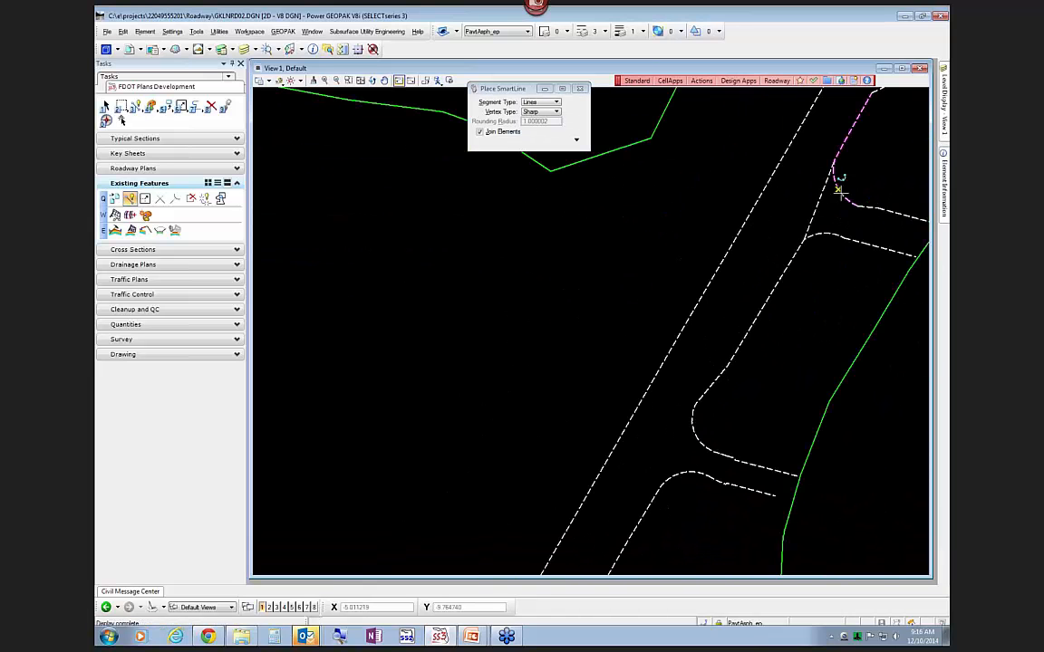
pyautogui.click(666, 479)
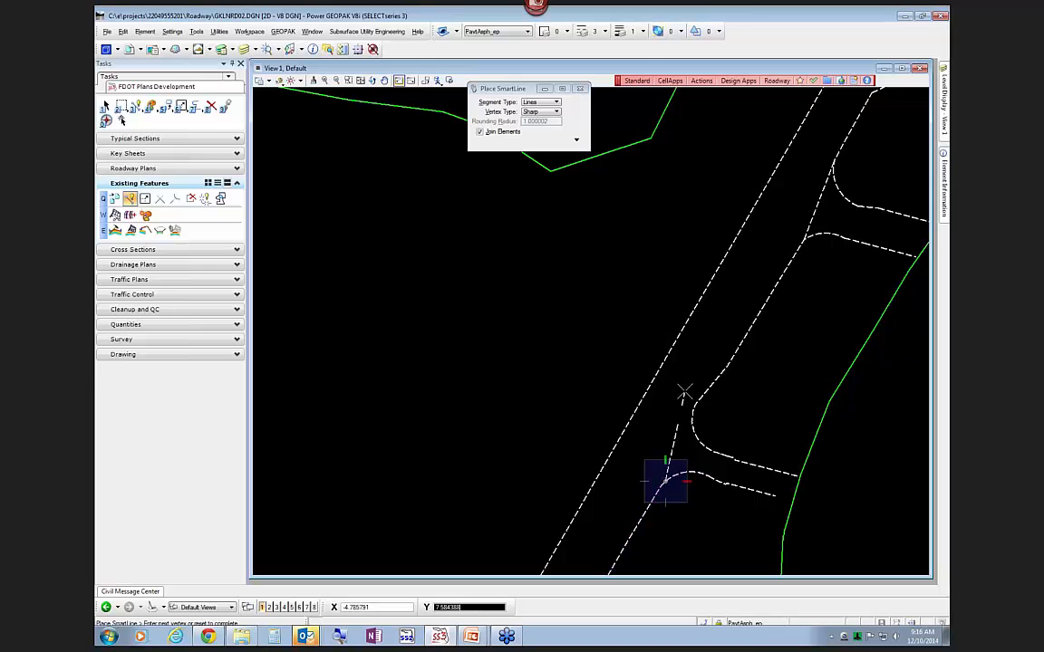
pyautogui.click(691, 414)
pyautogui.rightClick(795, 359)
# Draw a SmartLine across the large southern driveway opening on the diagonal road's east edge
pyautogui.scroll(-4, 795, 360)
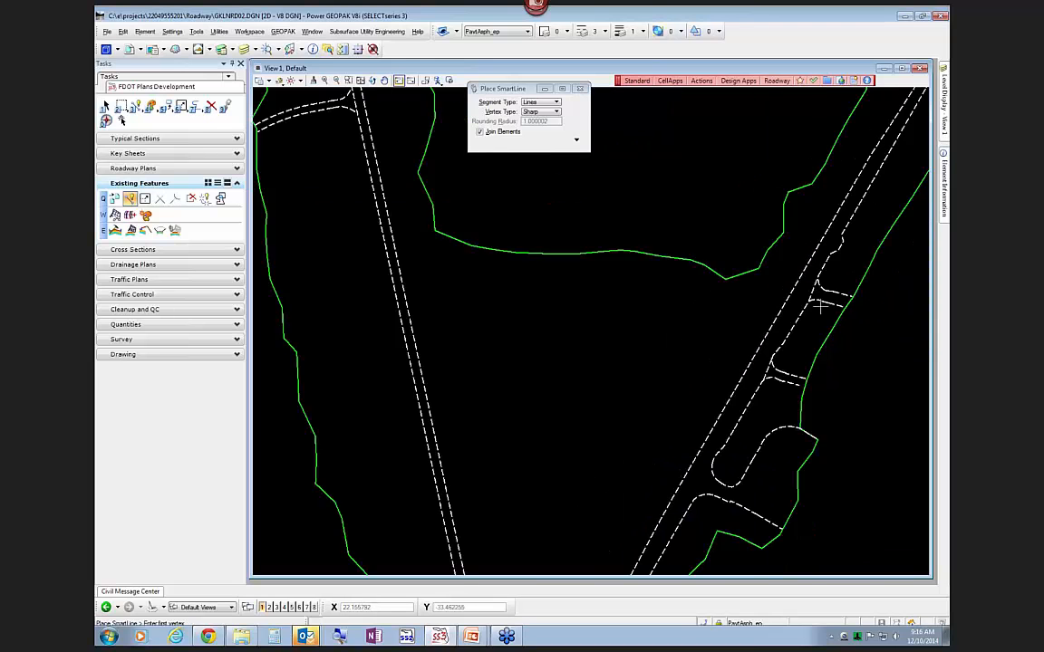
pyautogui.scroll(5, 748, 408)
pyautogui.click(817, 391)
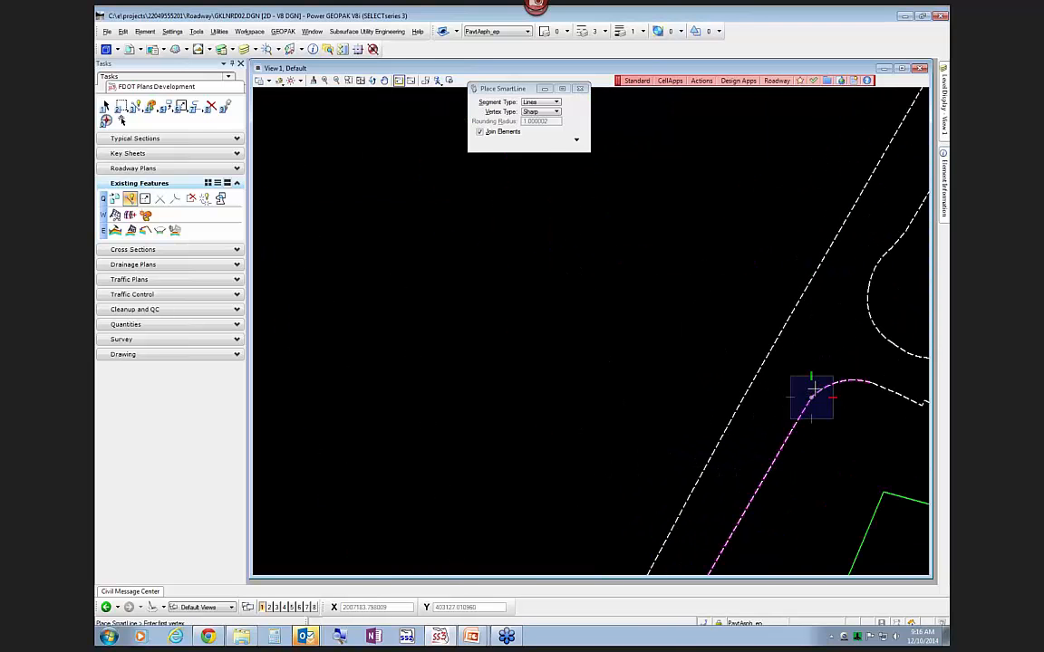
pyautogui.click(867, 288)
pyautogui.rightClick(828, 341)
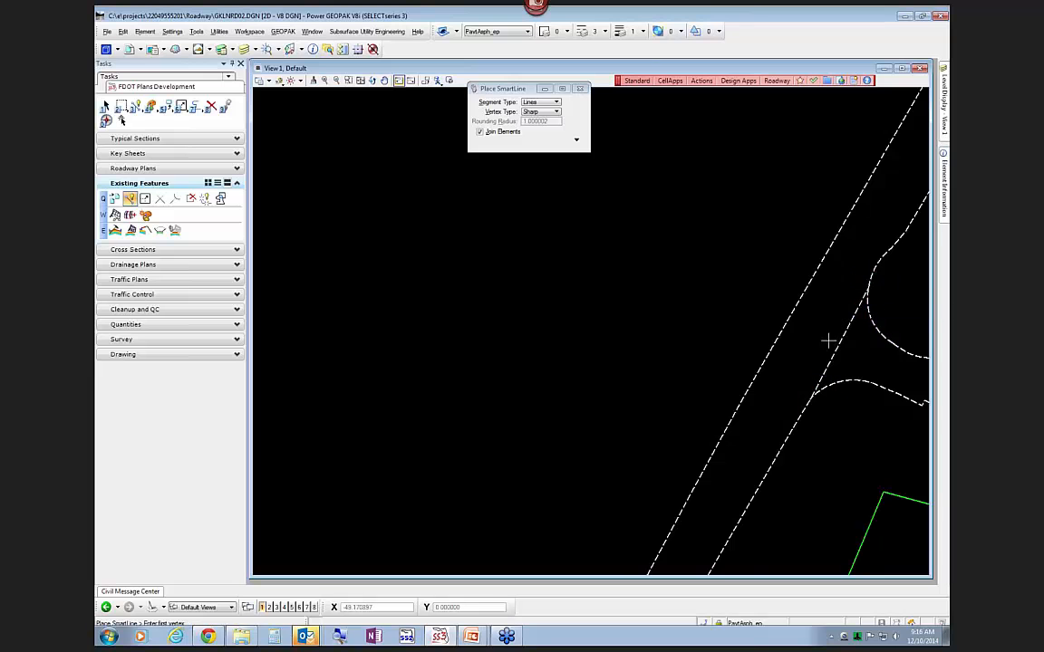
# Bridge a small remaining gap in the pavement edge lines with a short SmartLine
pyautogui.scroll(-4, 778, 351)
pyautogui.scroll(3, 754, 394)
pyautogui.scroll(3, 753, 395)
pyautogui.click(778, 377)
pyautogui.click(753, 365)
pyautogui.rightClick(770, 419)
# Using Intersection snaps, draw a SmartLine across the north-south road between the points where its pavement edges cross the terrain's north boundary
pyautogui.scroll(-6, 747, 423)
pyautogui.scroll(-6, 681, 331)
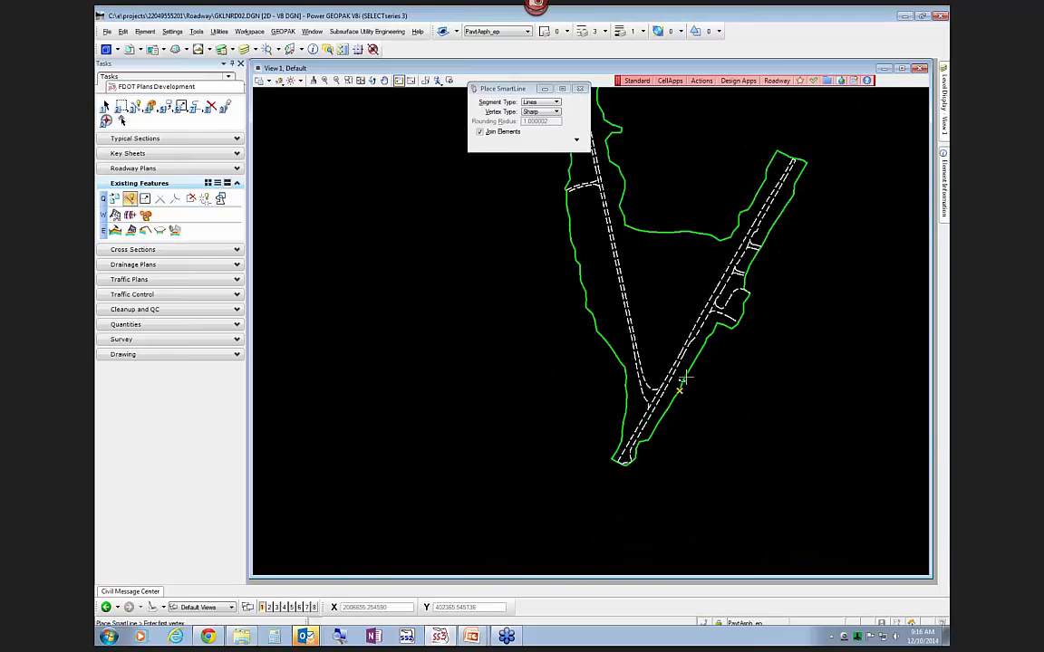
pyautogui.scroll(-2, 704, 334)
pyautogui.scroll(5, 698, 299)
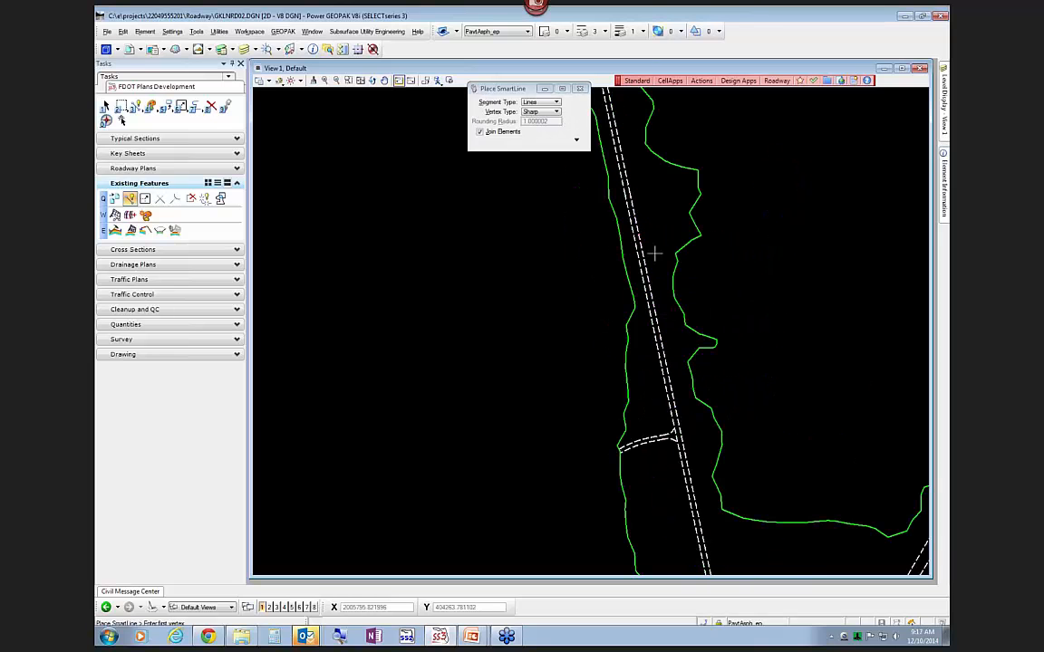
pyautogui.scroll(-5, 688, 317)
pyautogui.scroll(5, 666, 181)
pyautogui.scroll(2, 680, 185)
pyautogui.scroll(2, 706, 177)
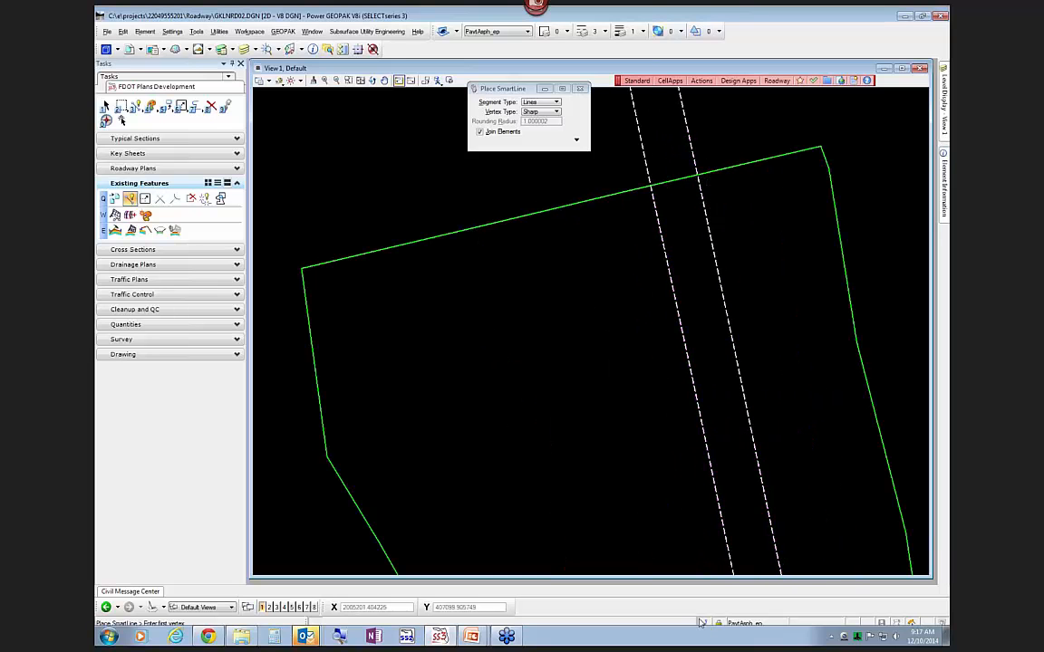
pyautogui.keyDown('shift'); pyautogui.rightClick(712, 416); pyautogui.keyUp('shift')
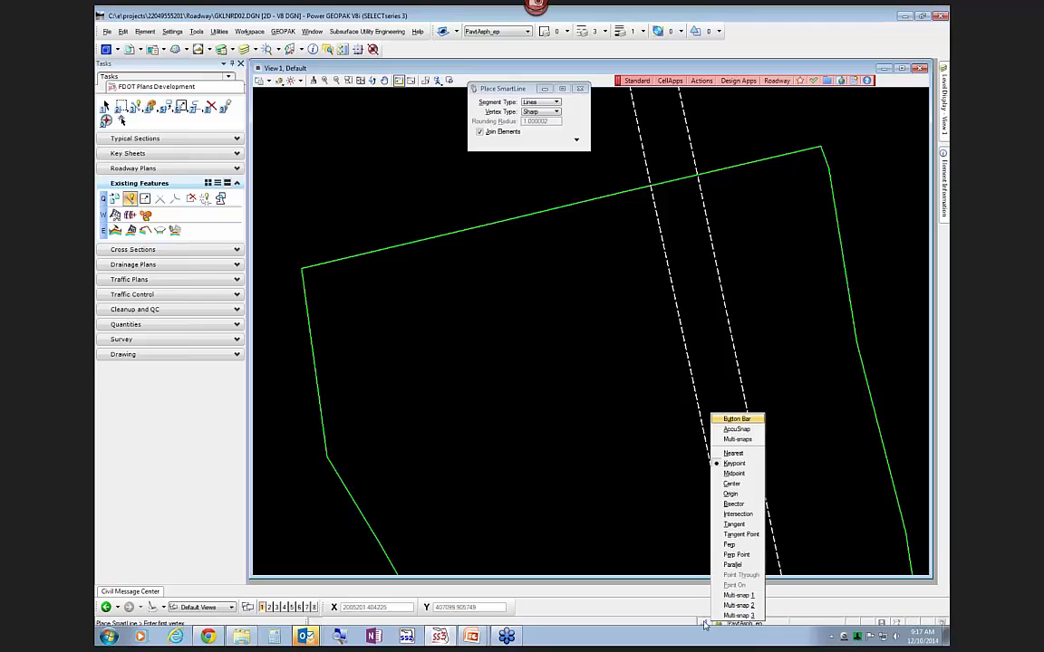
pyautogui.click(737, 514)
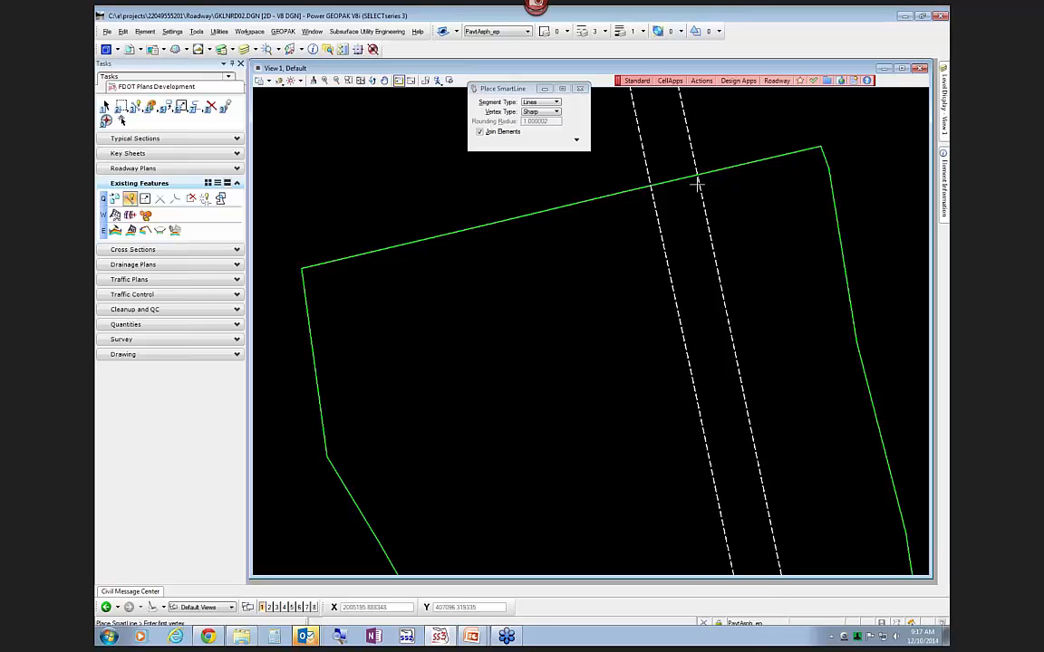
pyautogui.click(699, 165)
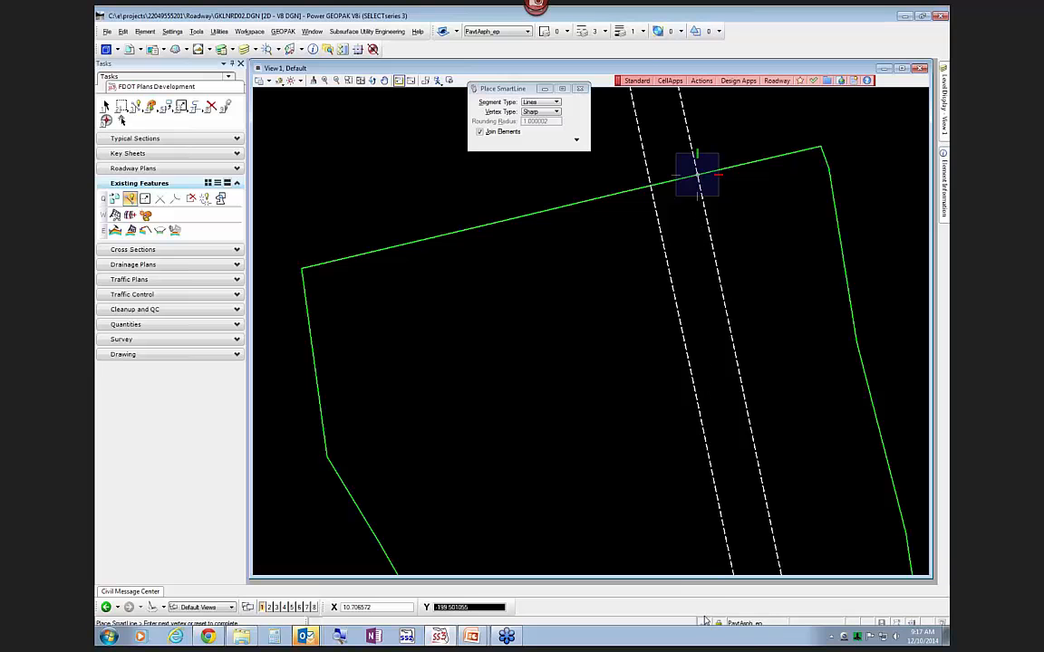
pyautogui.keyDown('shift'); pyautogui.rightClick(714, 509); pyautogui.keyUp('shift')
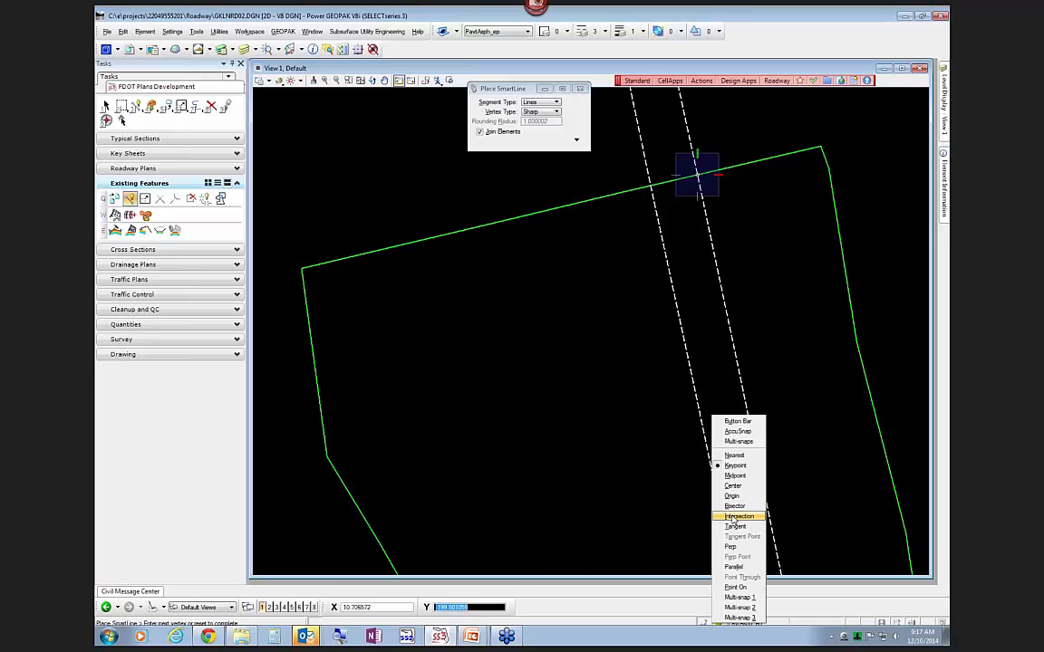
pyautogui.click(739, 516)
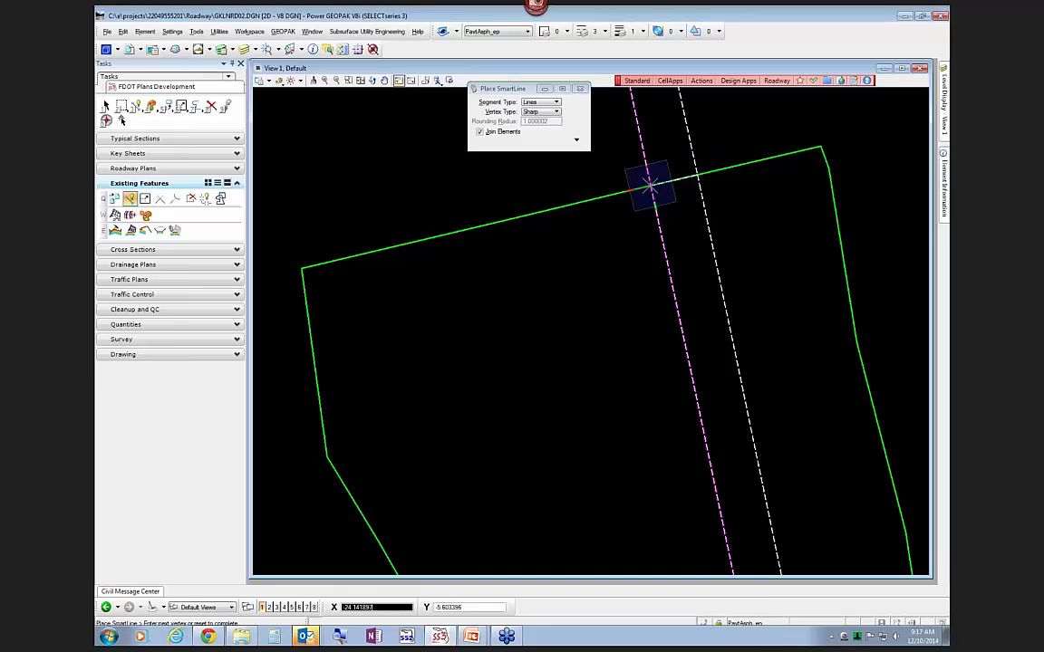
pyautogui.rightClick(690, 235)
pyautogui.scroll(-11, 651, 234)
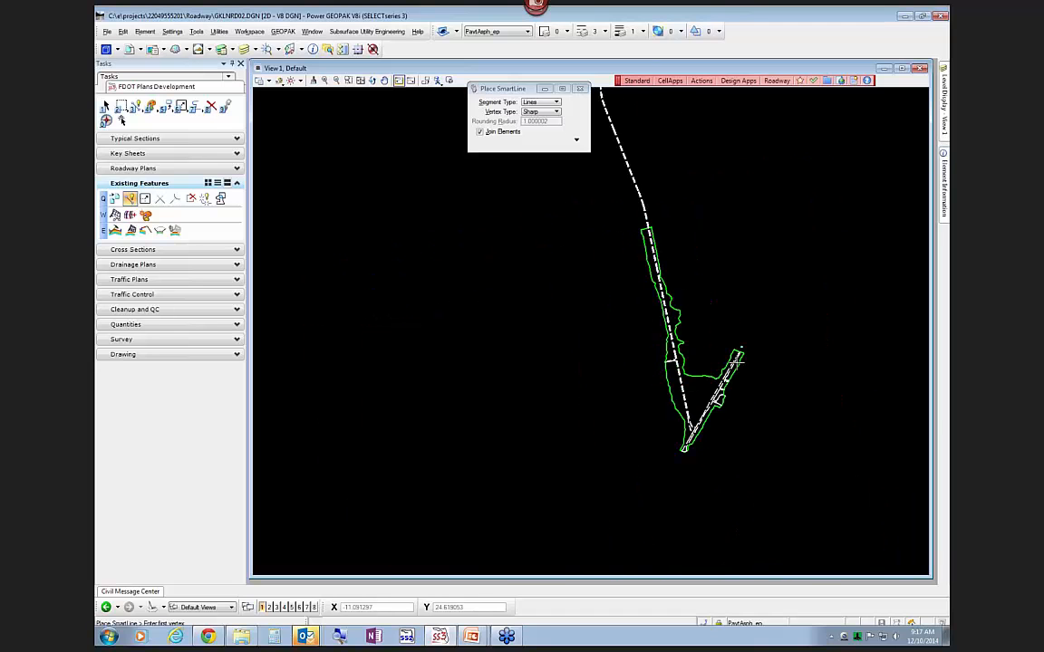
# Leave the SmartLine tool and make Miscellaneous3 the active level
pyautogui.scroll(5, 670, 363)
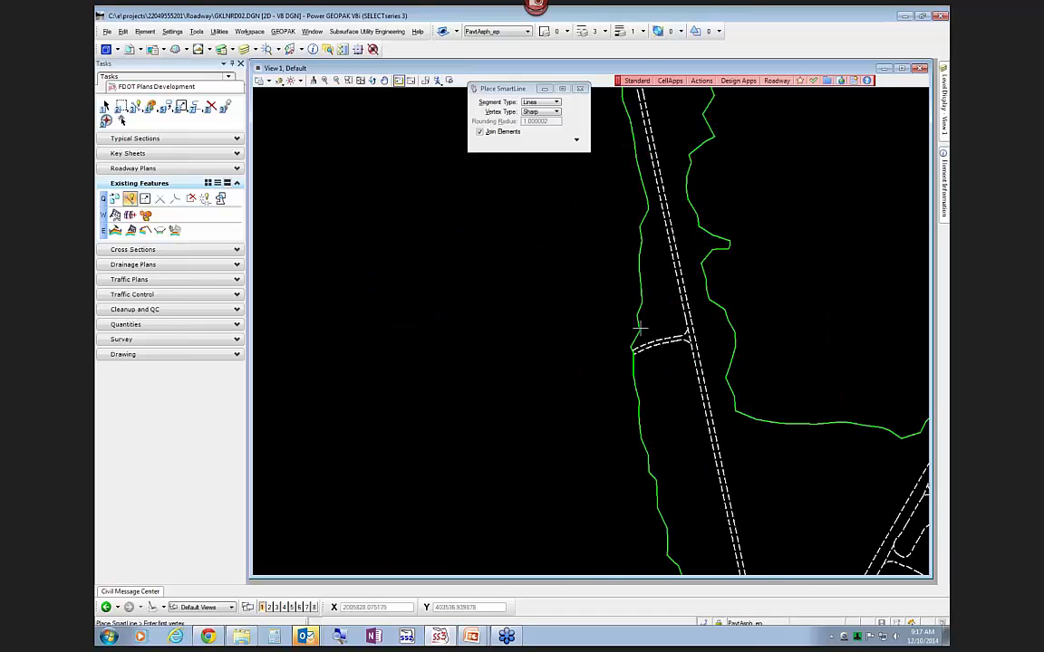
pyautogui.press('Escape')
pyautogui.scroll(-5, 597, 250)
pyautogui.scroll(3, 730, 351)
pyautogui.moveTo(776, 390)
pyautogui.keyDown('shift'); pyautogui.mouseDown(button='middle')
pyautogui.moveTo(753, 432)
pyautogui.moveTo(634, 483)
pyautogui.moveTo(612, 480)
pyautogui.moveTo(625, 476)
pyautogui.mouseUp(button='middle'); pyautogui.keyUp('shift')
pyautogui.scroll(3, 626, 359)
pyautogui.moveTo(611, 349)
pyautogui.mouseDown(button='middle')
pyautogui.moveTo(599, 338)
pyautogui.moveTo(620, 346)
pyautogui.moveTo(610, 346)
pyautogui.mouseUp(button='middle')
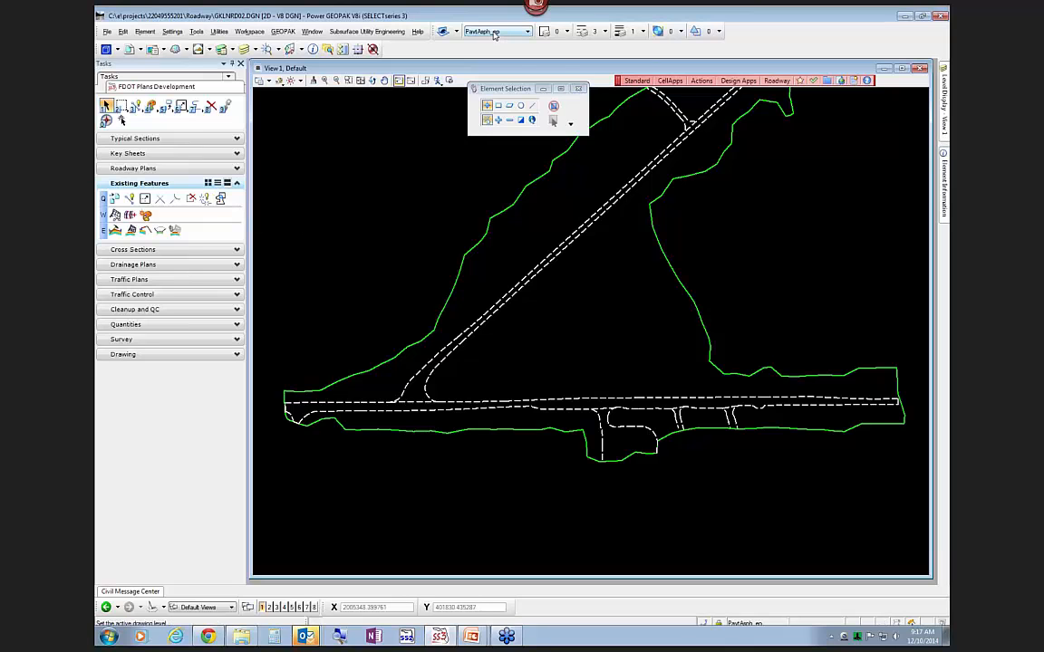
pyautogui.click(494, 33)
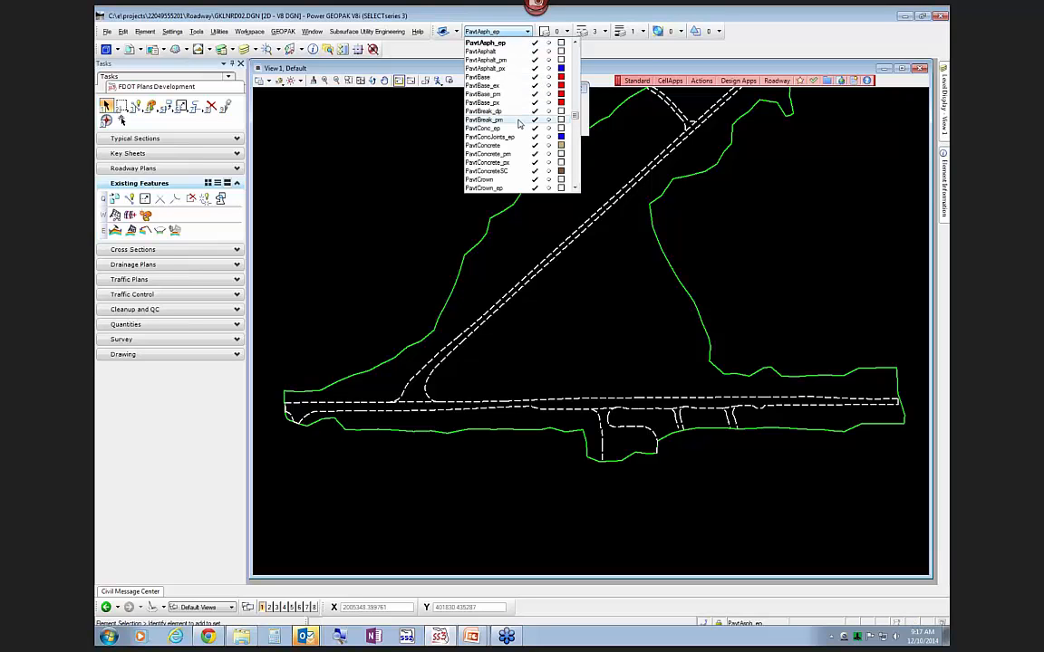
pyautogui.scroll(5, 520, 124)
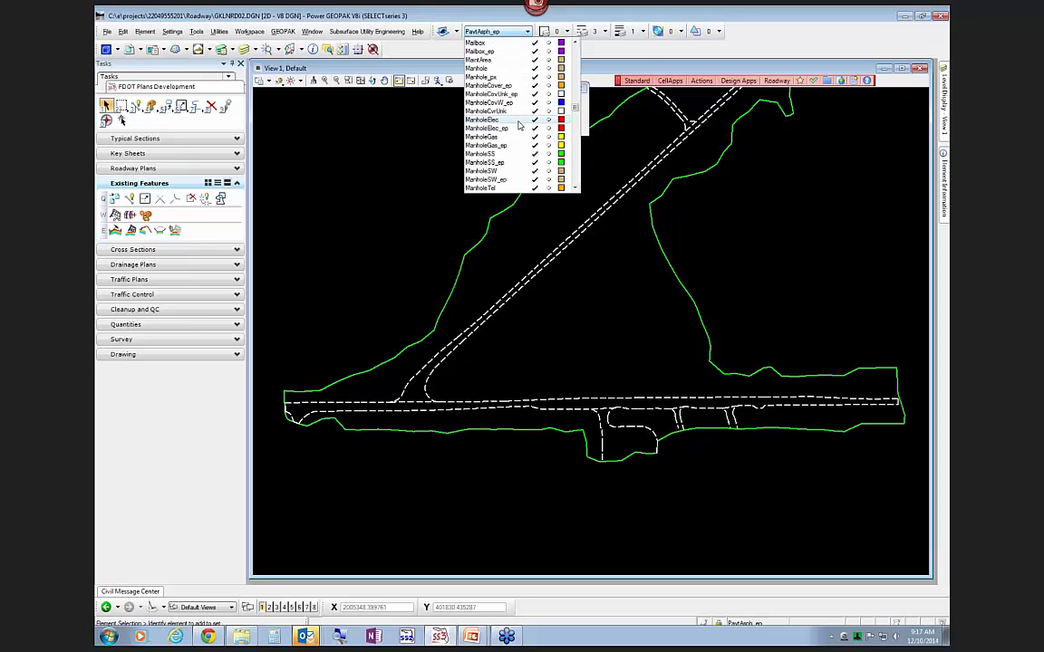
pyautogui.scroll(-6, 519, 124)
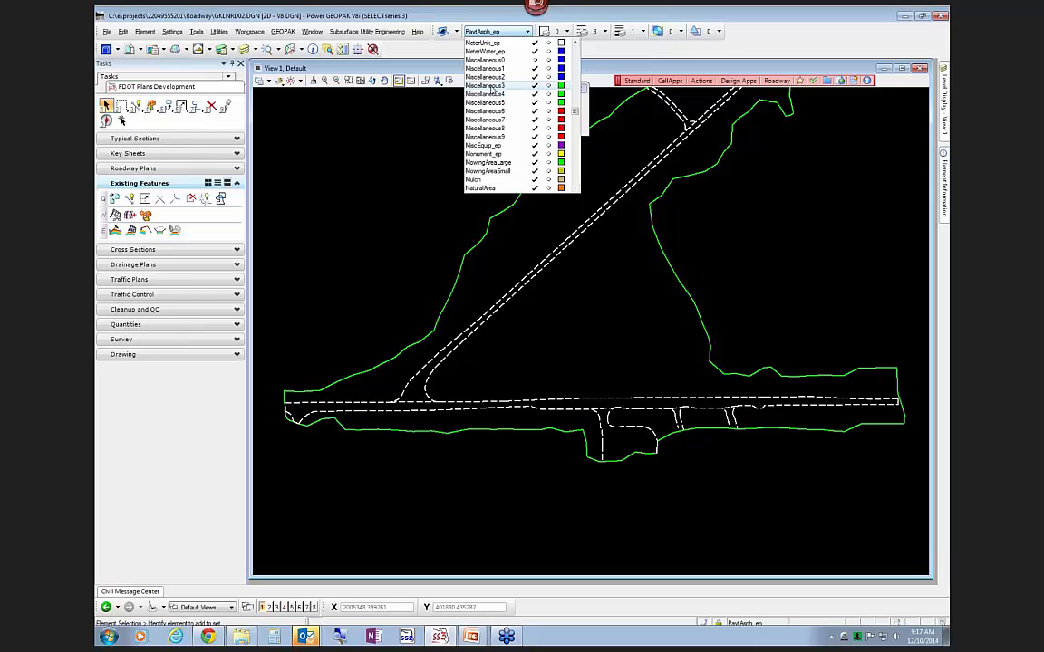
pyautogui.click(492, 86)
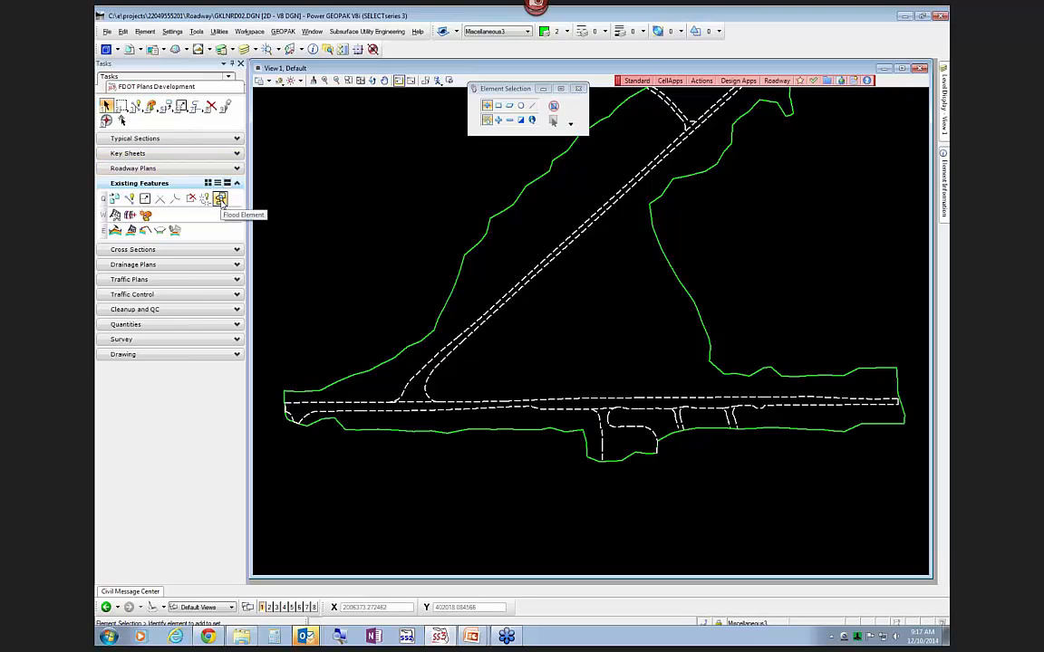
# Look through the modify, attribute and grouping tools to locate Create Region
pyautogui.click(220, 198)
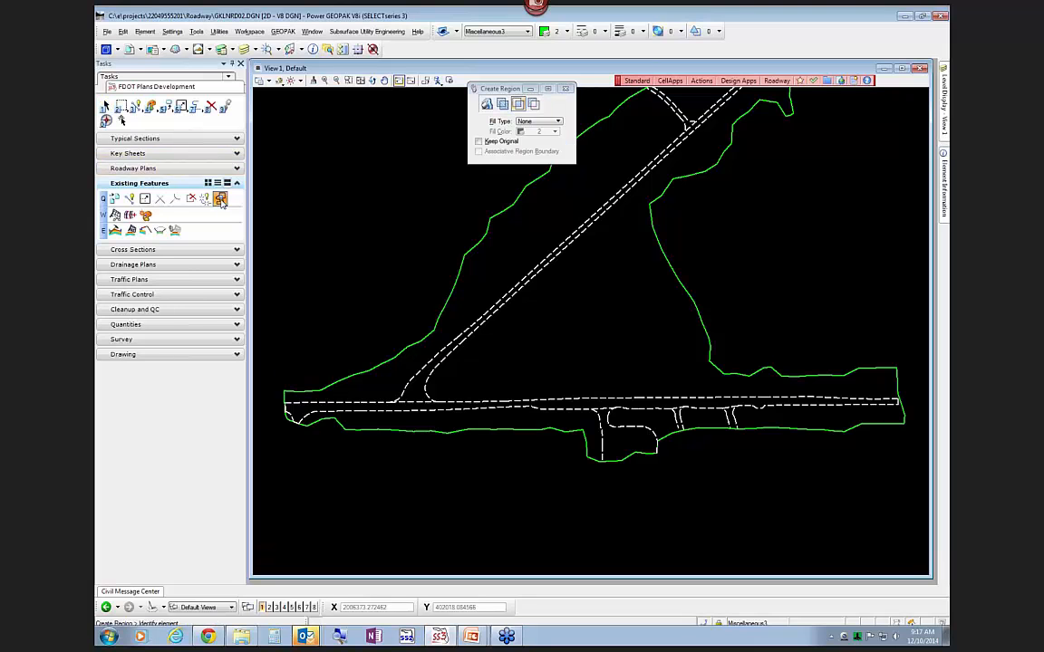
pyautogui.click(172, 110)
pyautogui.click(185, 107)
pyautogui.click(183, 107)
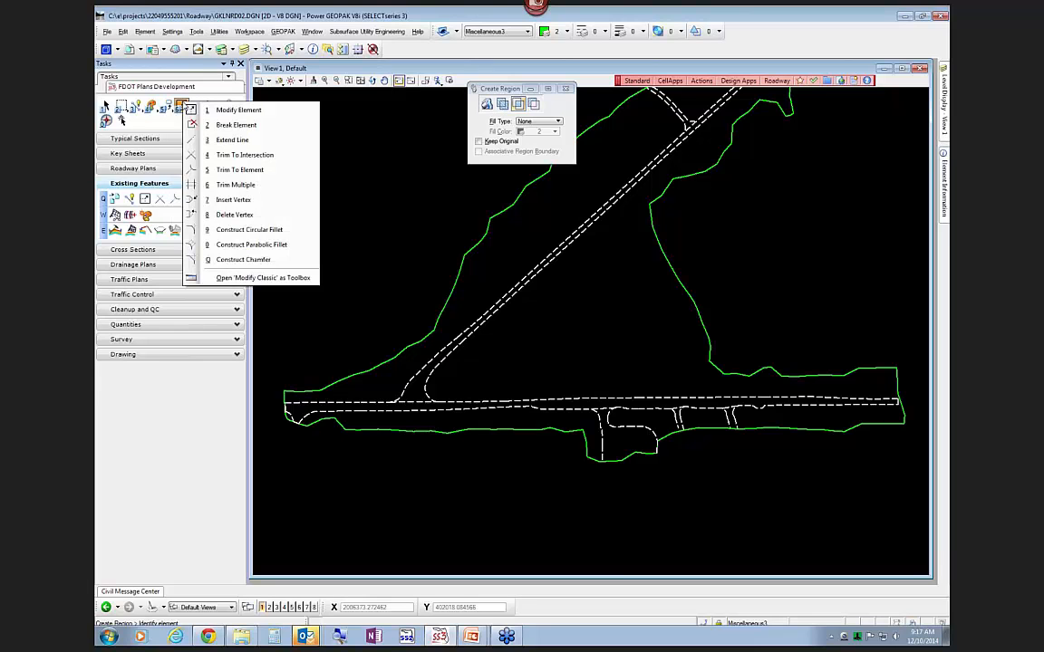
pyautogui.click(153, 108)
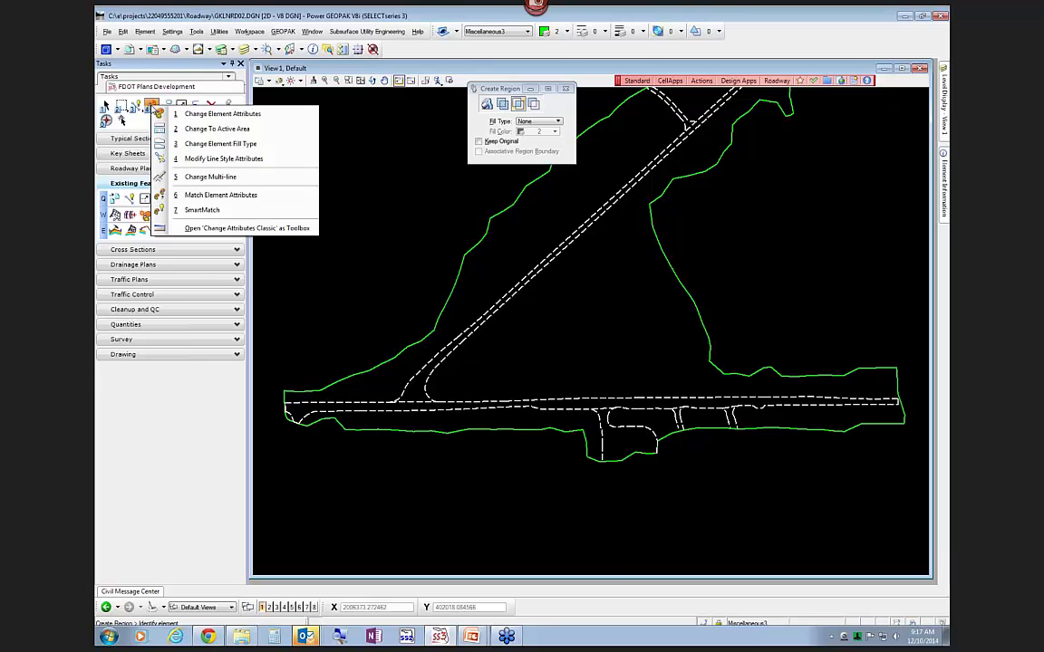
pyautogui.click(356, 117)
pyautogui.click(197, 108)
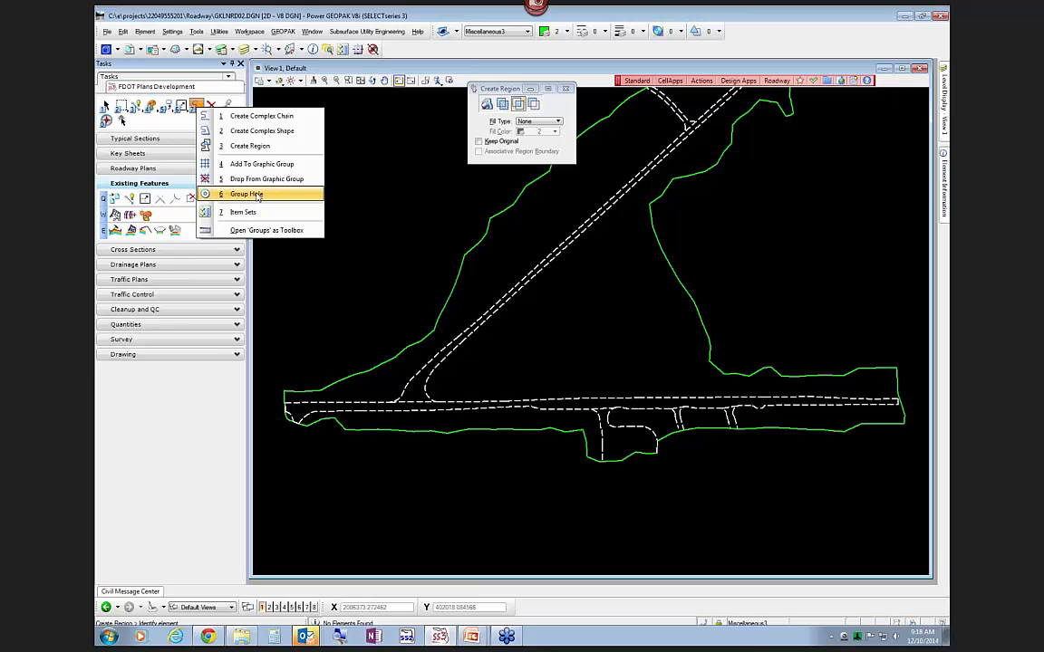
pyautogui.click(252, 148)
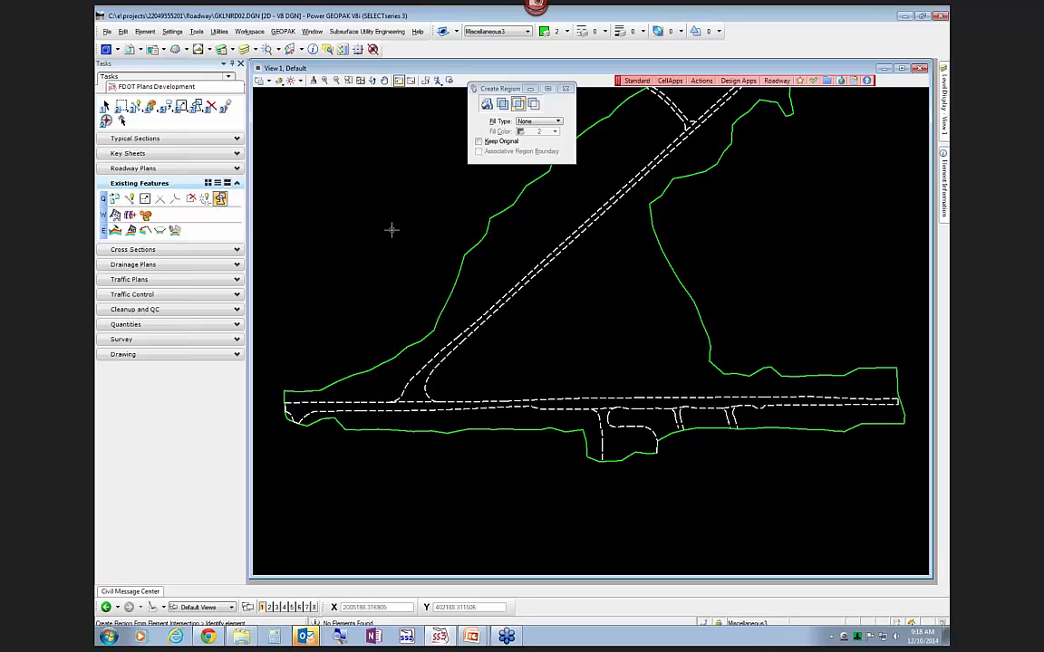
# Set Create Region to the flood method, keeping the original elements, with a maximum gap of 0.1
pyautogui.click(487, 104)
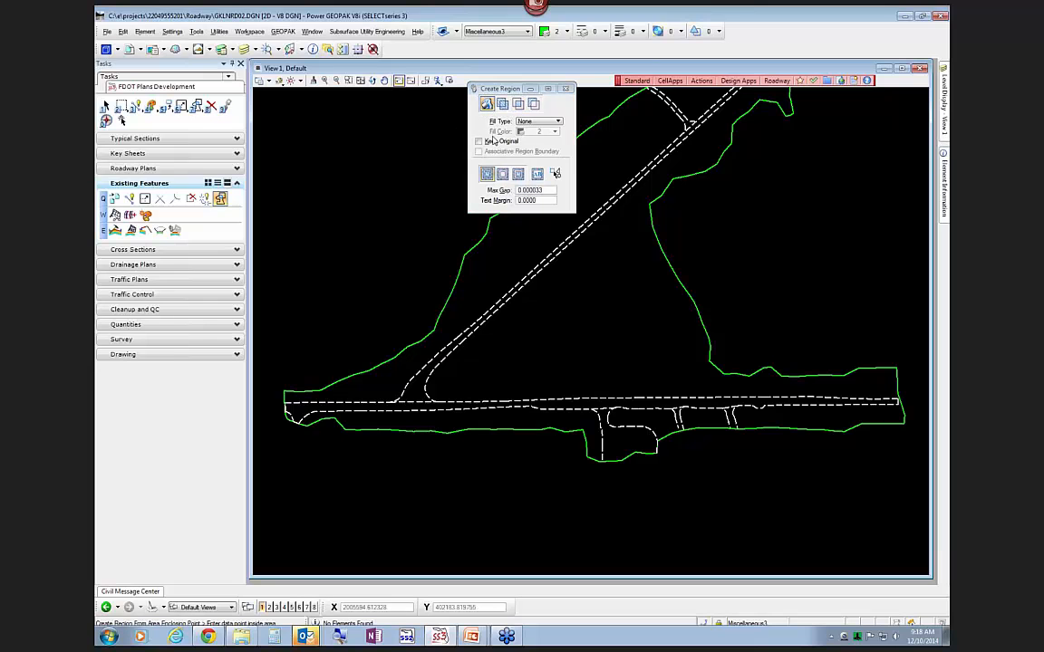
pyautogui.click(489, 142)
pyautogui.click(536, 127)
pyautogui.click(531, 130)
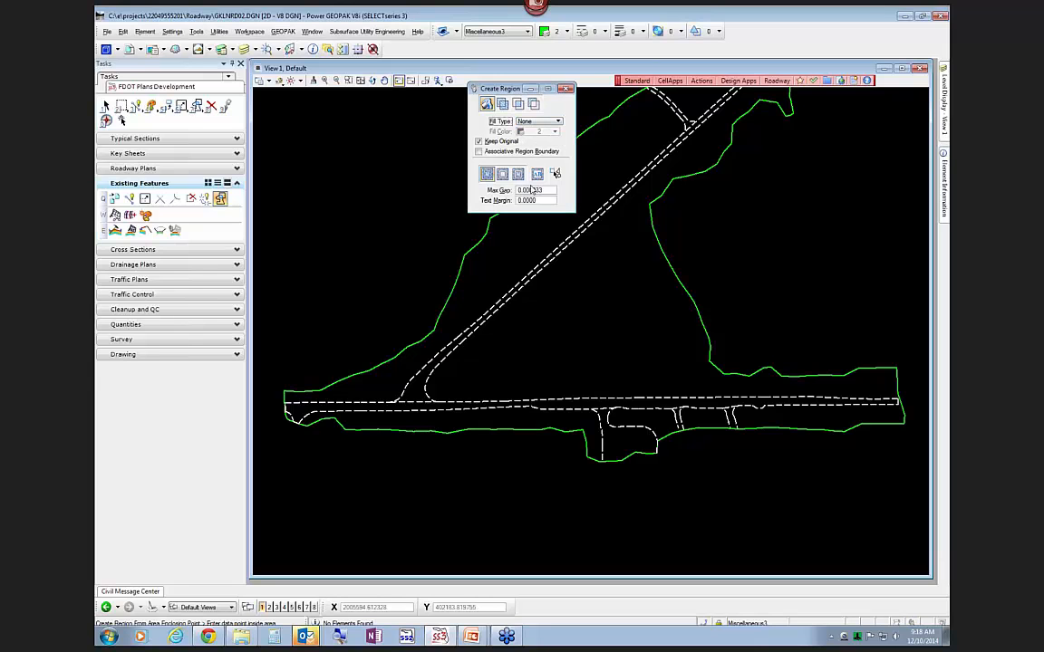
pyautogui.click(493, 192)
pyautogui.press('BackSpace')
pyautogui.press('Tab')
# Flood the enclosed pavement area of the shorter diagonal road and accept it as a region
pyautogui.click(419, 407)
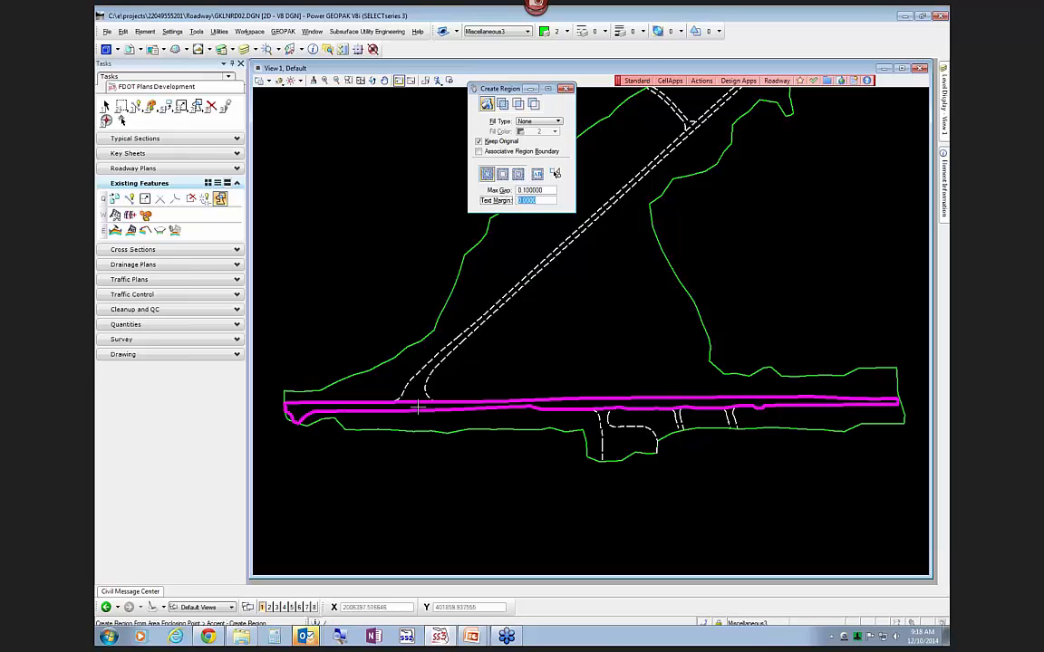
pyautogui.click(588, 355)
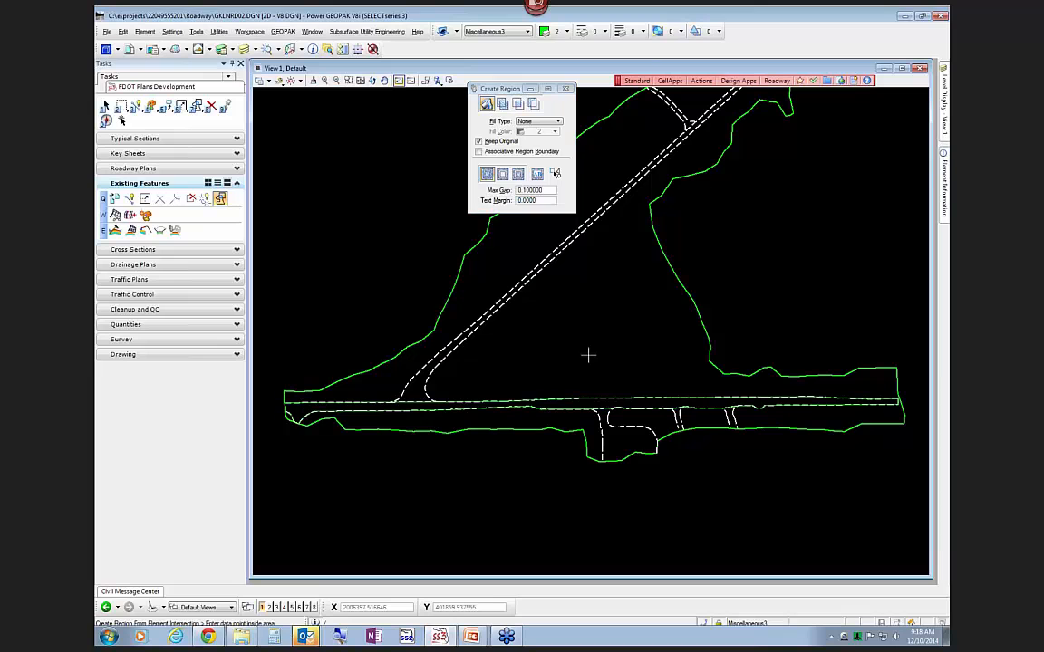
pyautogui.press('Escape')
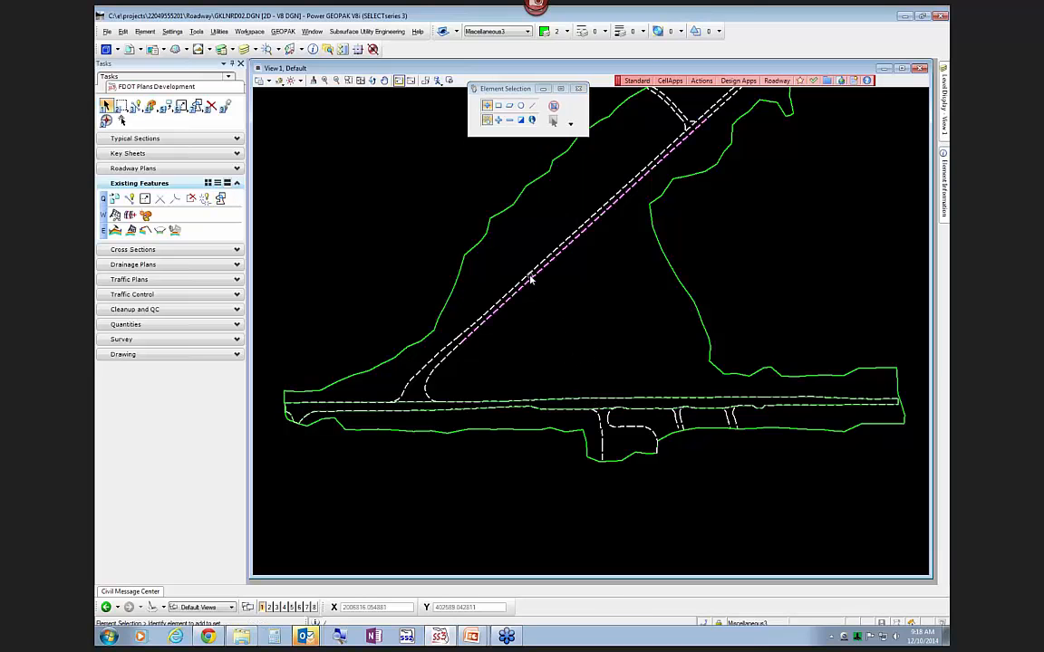
# Create a region from the enclosed pavement area of the long north-south road, with the whole road in view
pyautogui.click(220, 198)
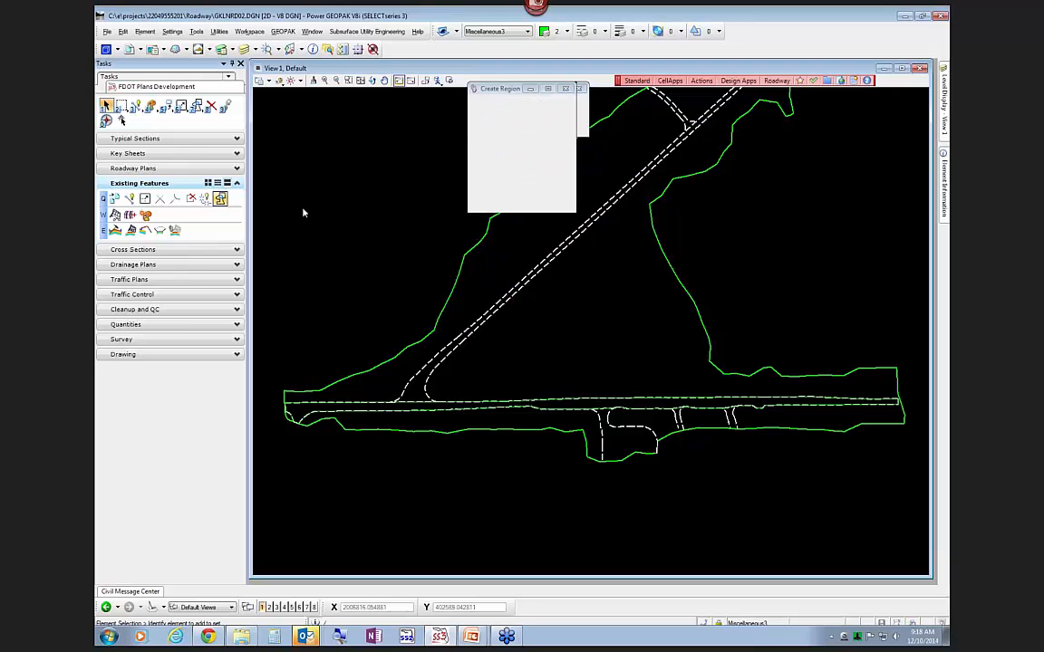
pyautogui.click(564, 245)
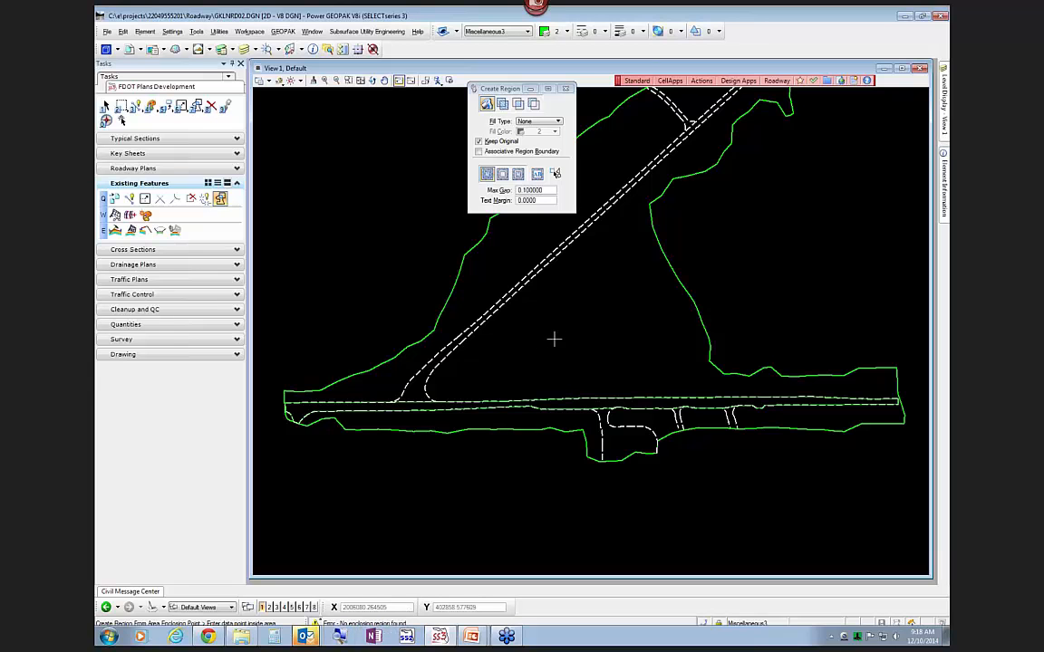
pyautogui.moveTo(580, 304)
pyautogui.mouseDown(button='middle')
pyautogui.moveTo(590, 302)
pyautogui.moveTo(565, 412)
pyautogui.mouseUp(button='middle')
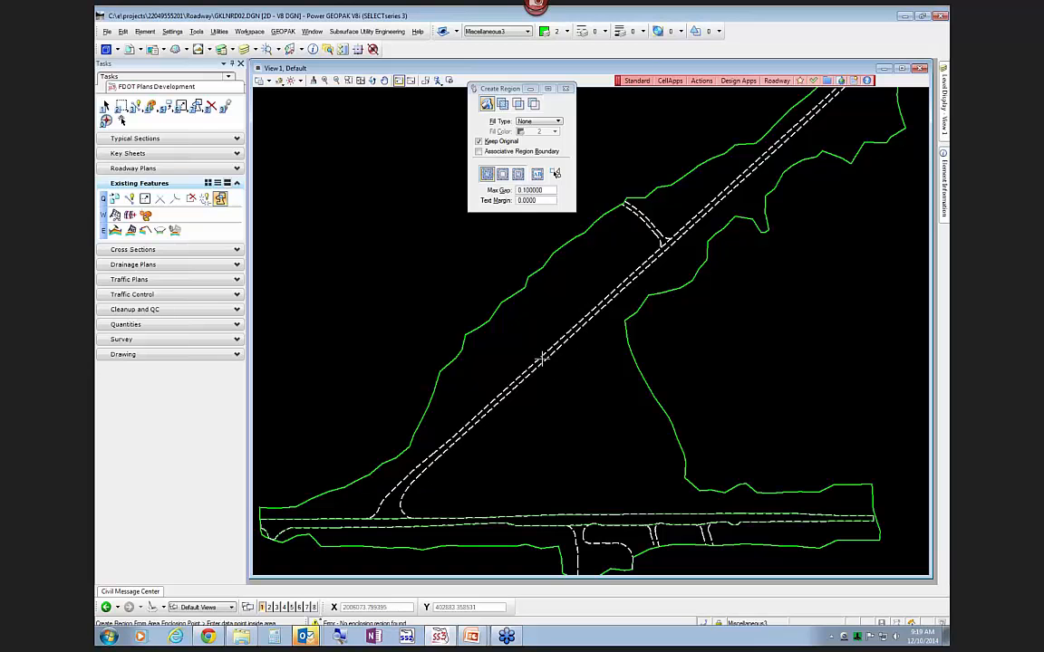
pyautogui.scroll(-2, 541, 358)
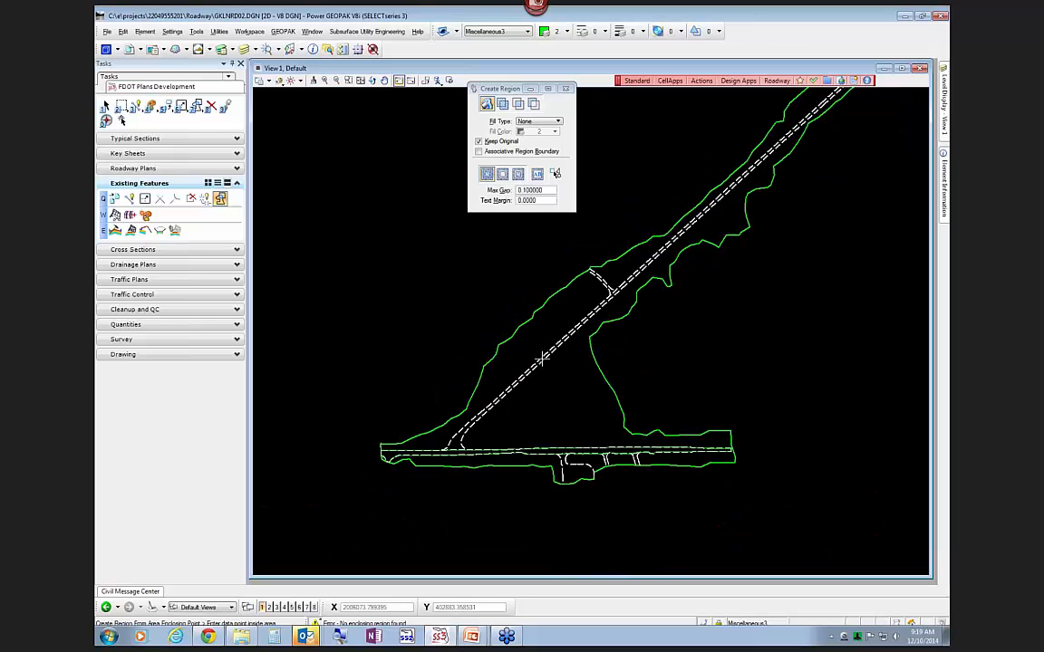
pyautogui.scroll(-2, 542, 358)
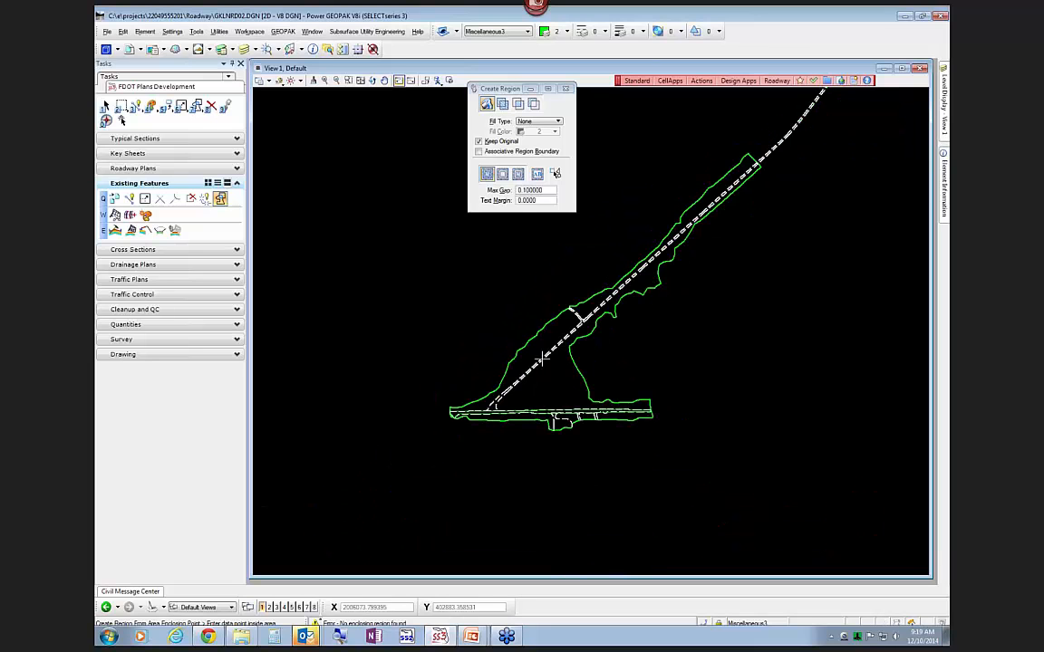
pyautogui.click(541, 357)
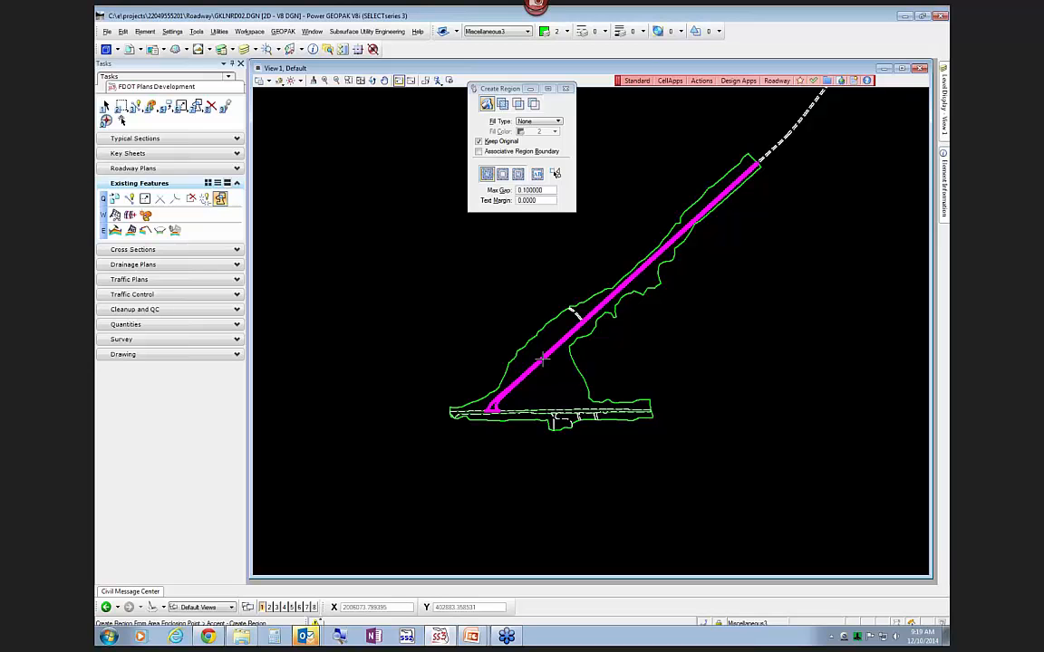
pyautogui.click(552, 377)
pyautogui.press('Escape')
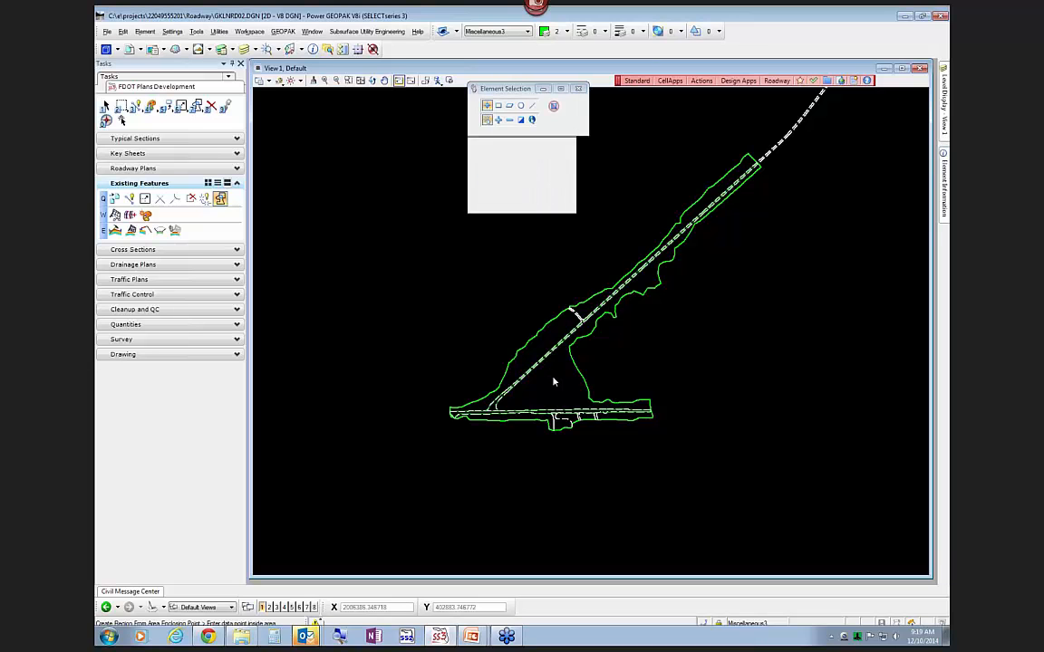
pyautogui.scroll(2, 552, 380)
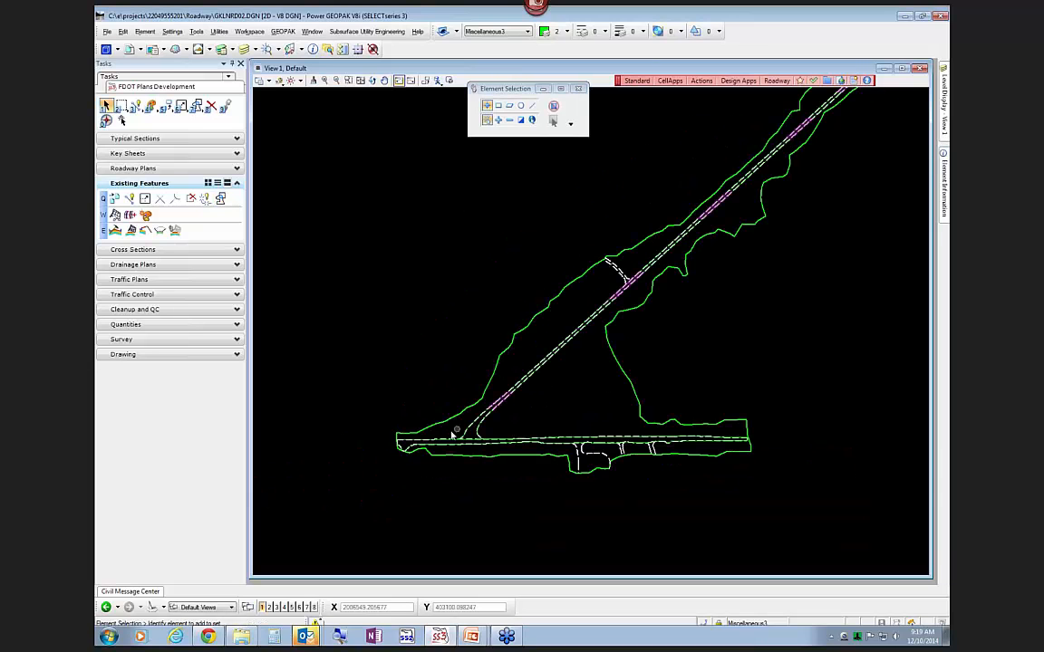
pyautogui.scroll(4, 453, 403)
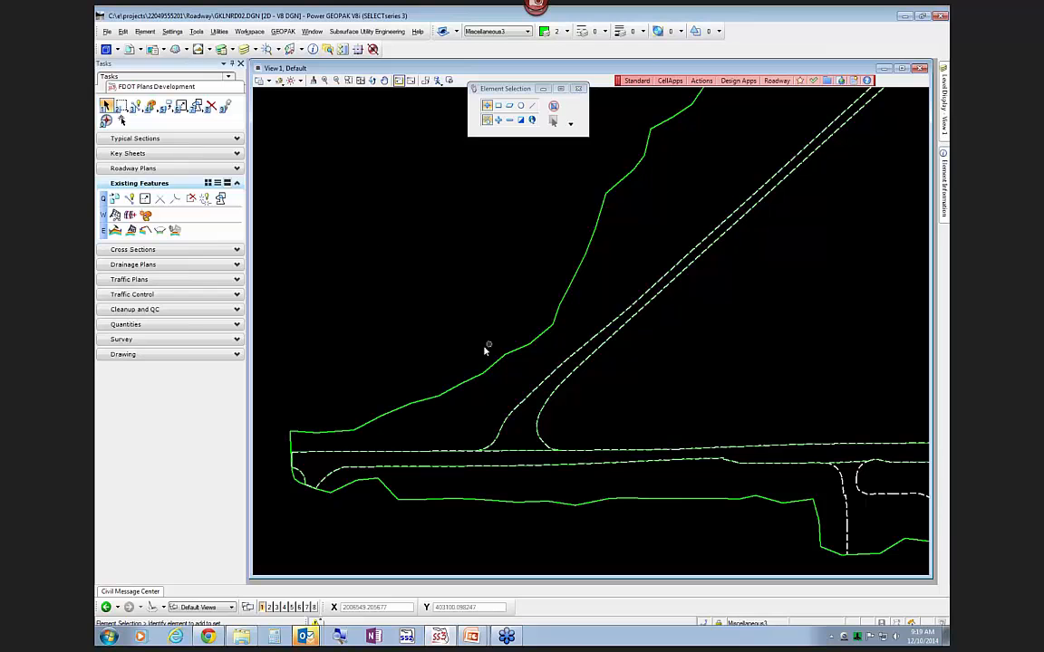
pyautogui.scroll(-2, 396, 349)
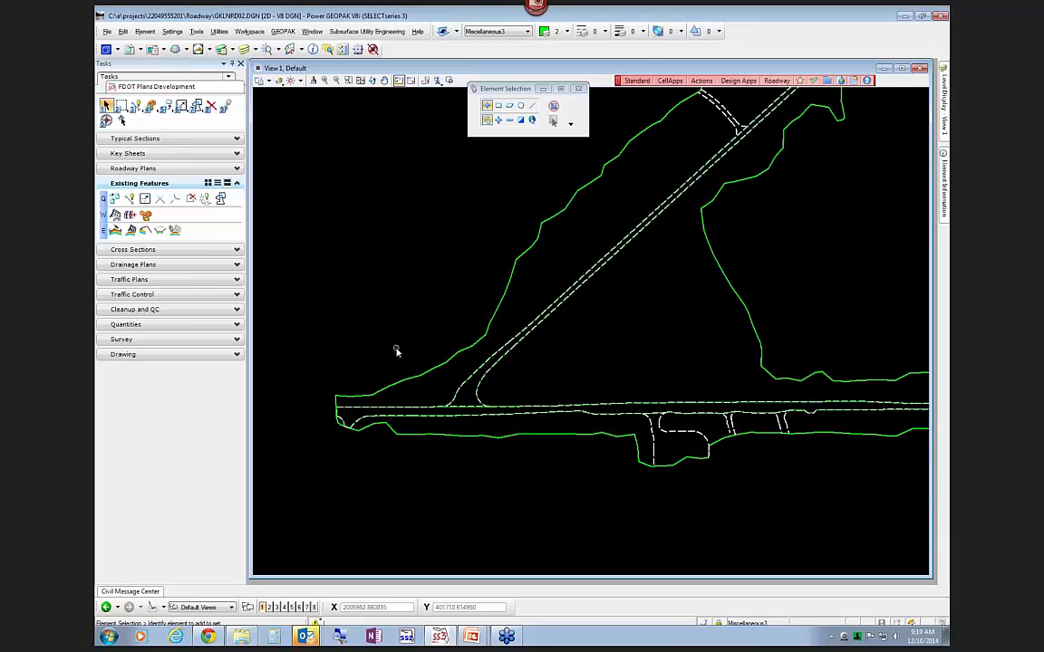
pyautogui.scroll(2, 468, 410)
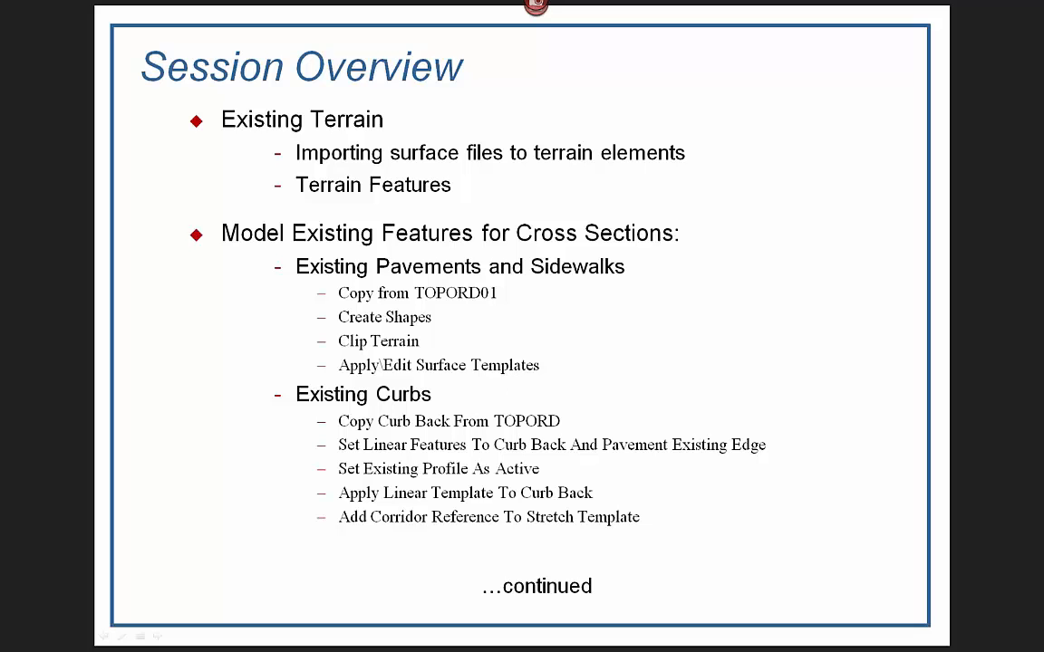
pyautogui.hotkey('alt', 'Tab')
pyautogui.hotkey('alt', 'Tab')
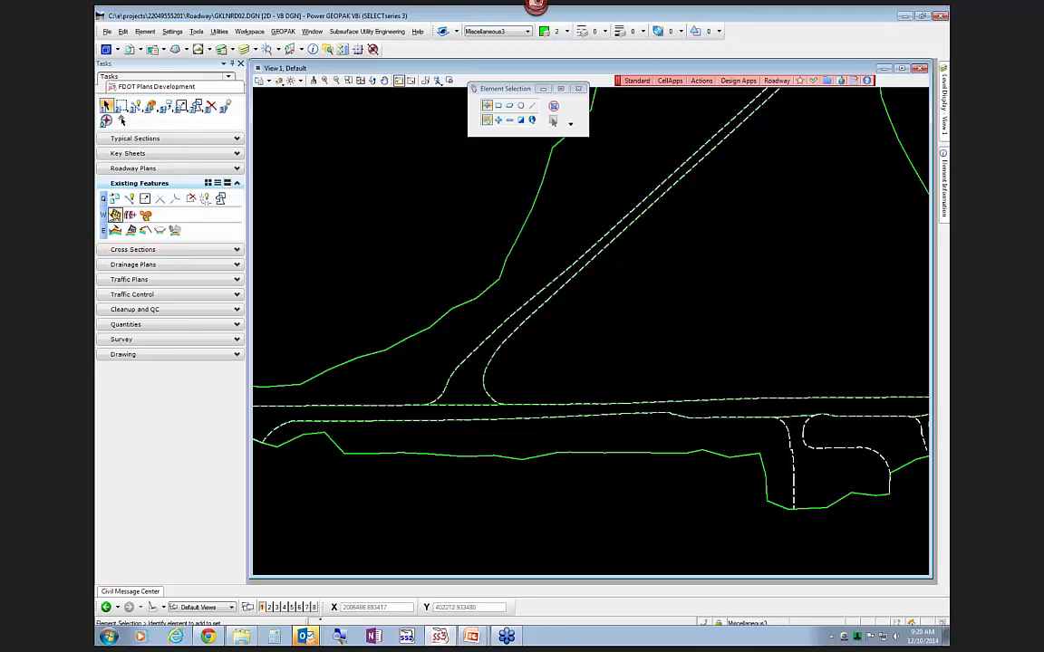
pyautogui.click(115, 215)
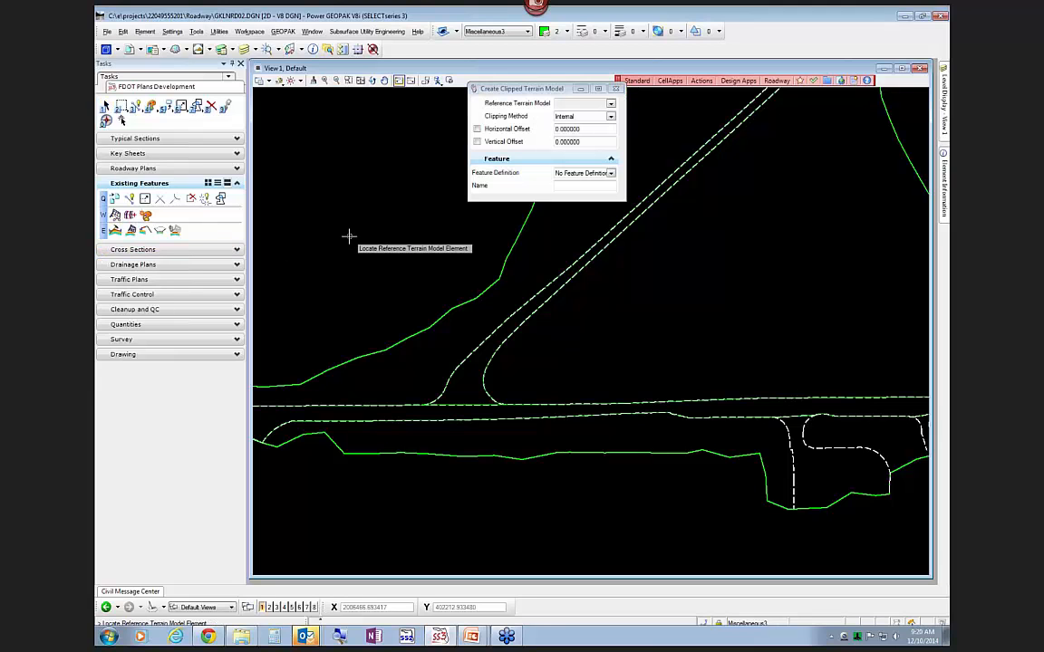
pyautogui.moveTo(533, 90); pyautogui.dragTo(524, 137)
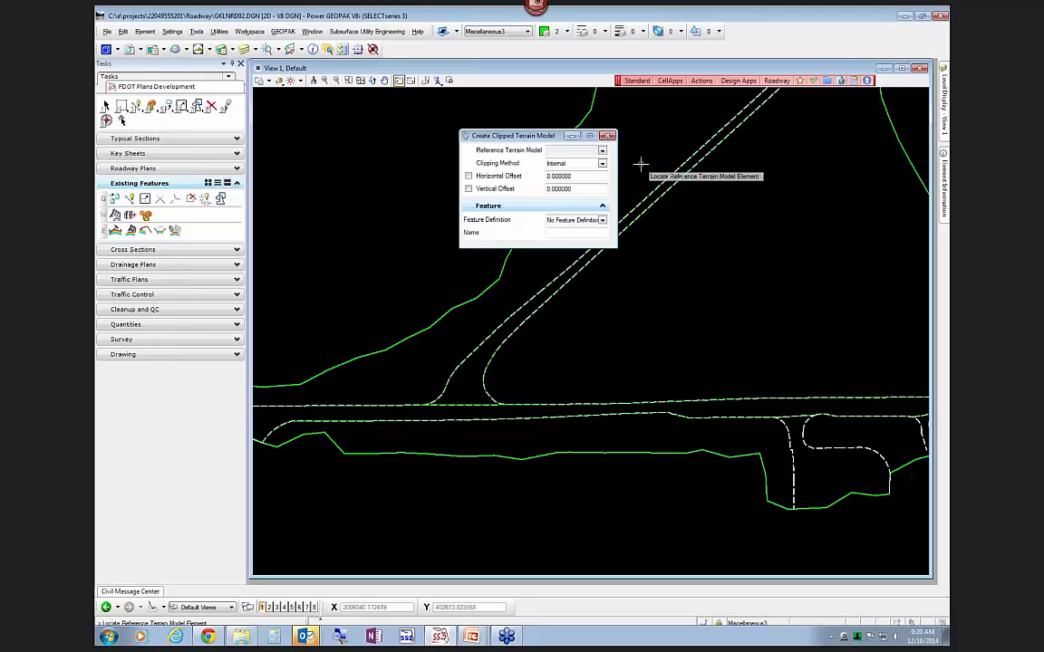
pyautogui.press('Escape')
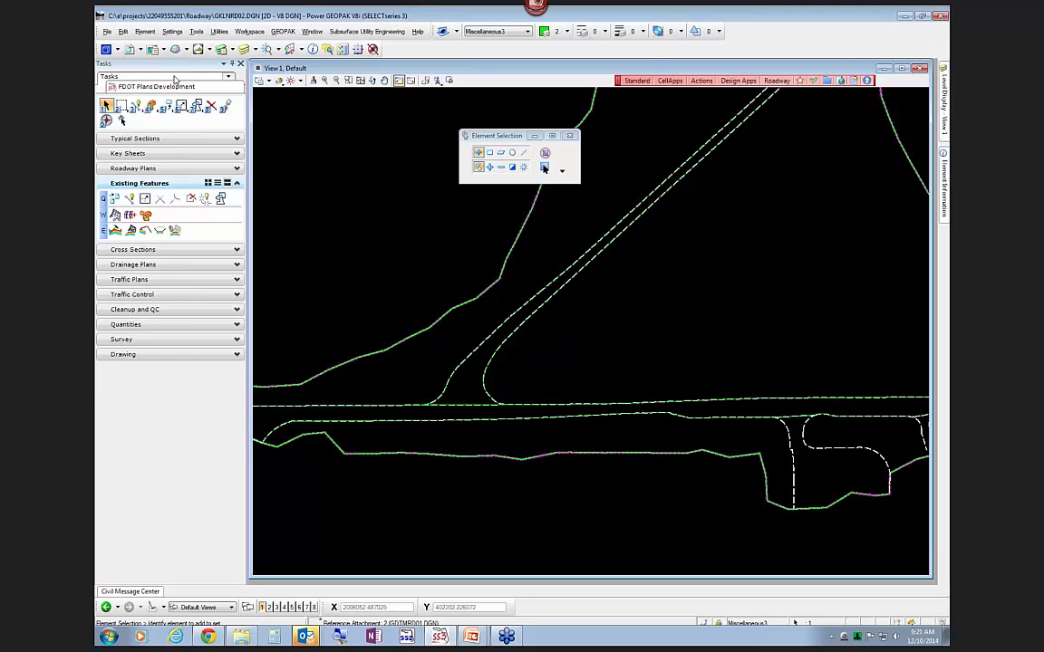
# Check the snap and locate settings of the reference files and test-select the GDTMRD01 terrain boundary
pyautogui.click(127, 49)
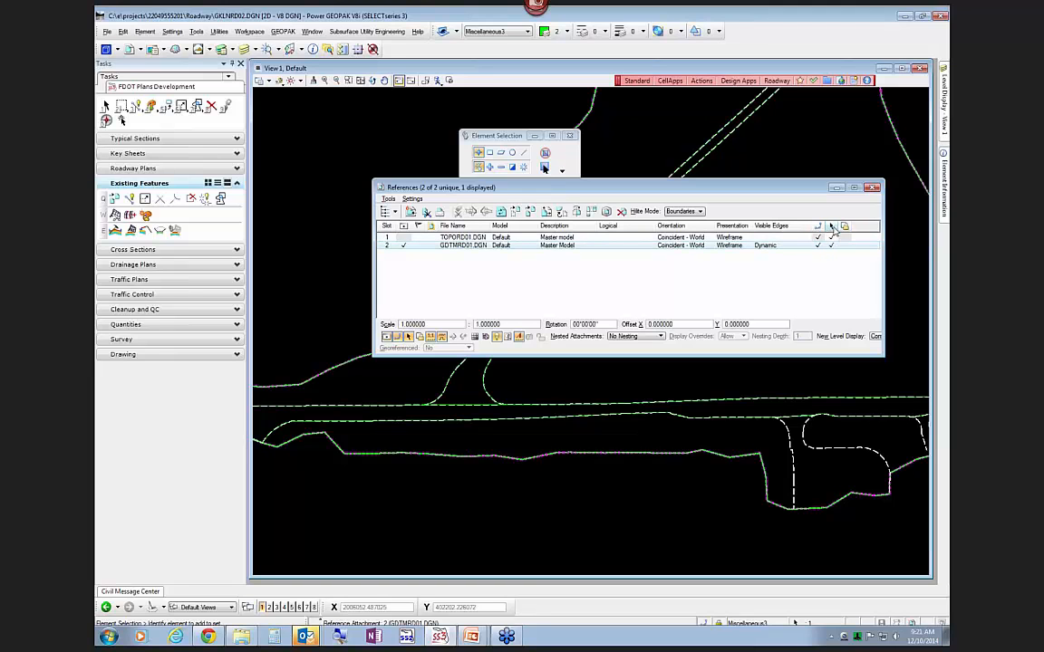
pyautogui.click(370, 353)
pyautogui.click(344, 366)
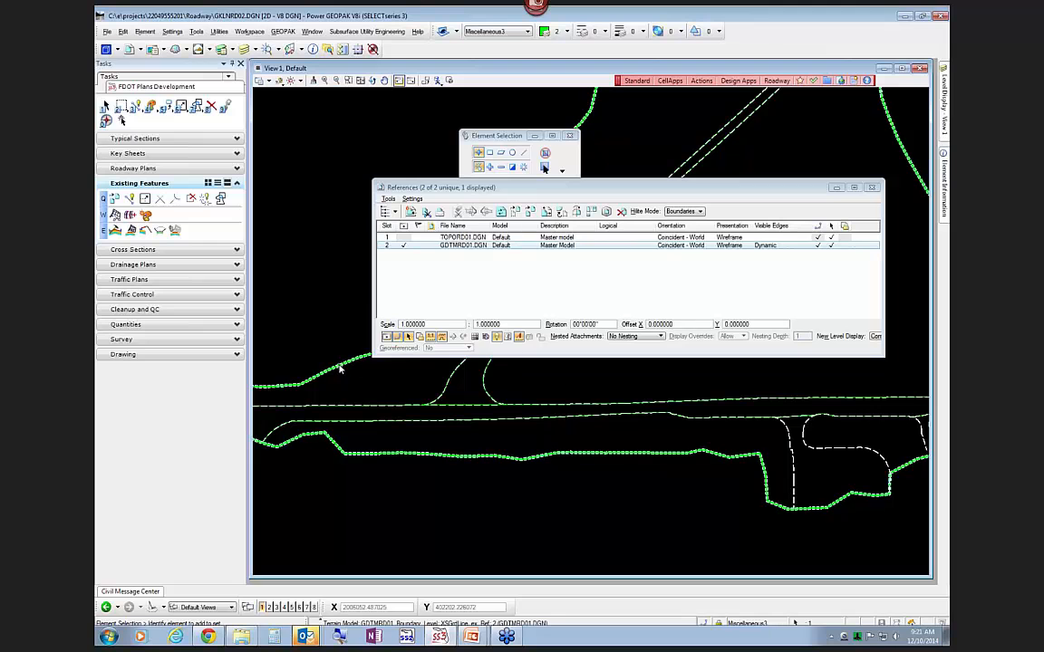
pyautogui.click(873, 187)
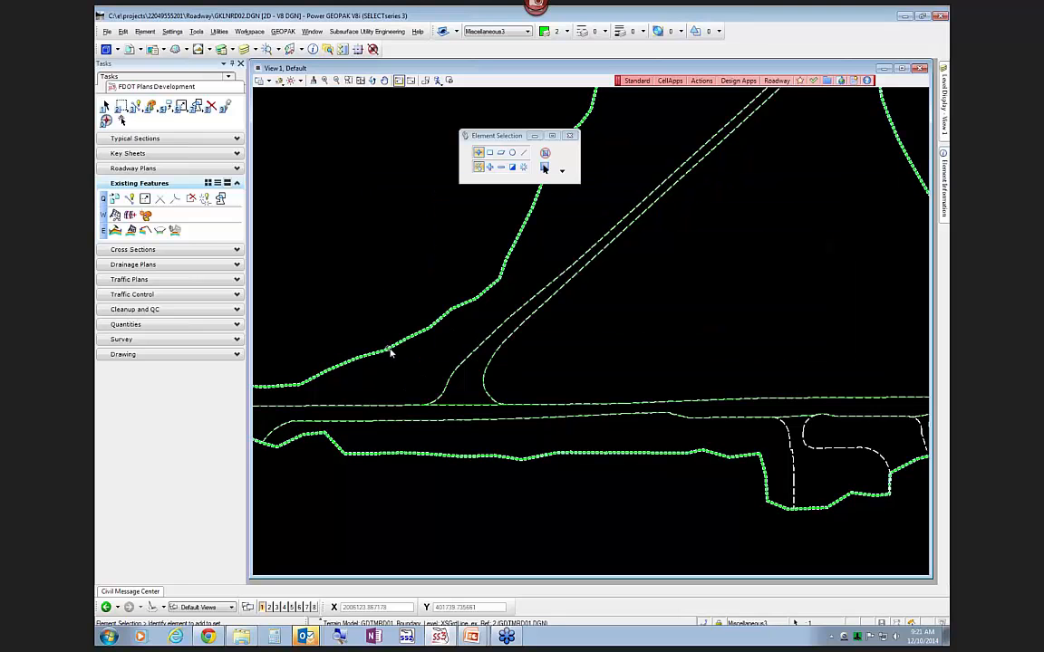
pyautogui.click(433, 335)
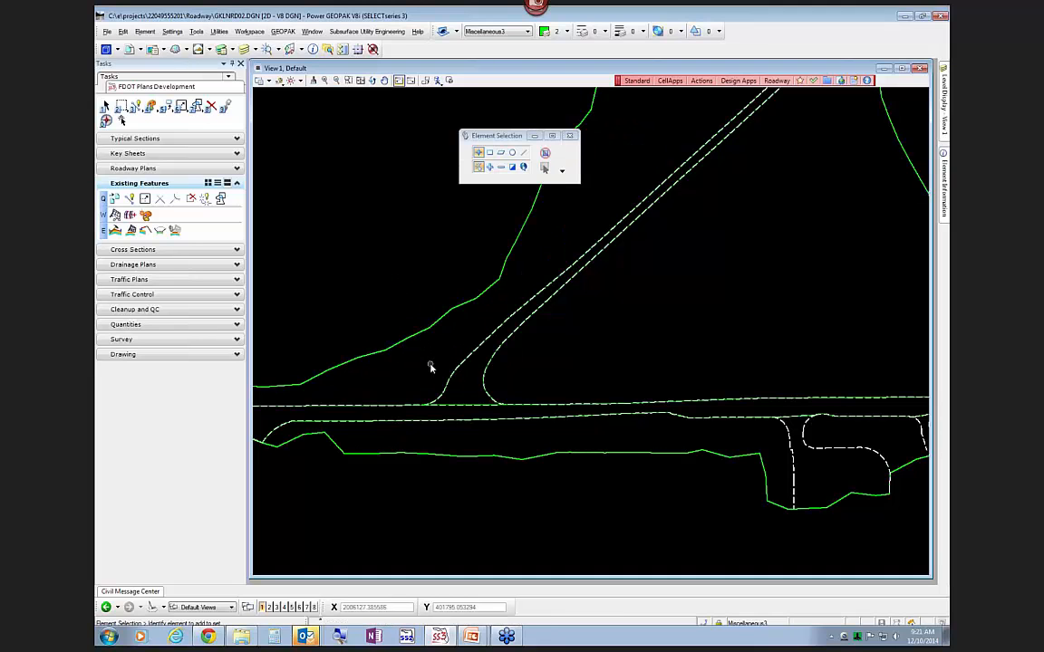
# Start a clipped terrain model from the GDTMRD01 reference terrain with the External clipping method
pyautogui.click(130, 214)
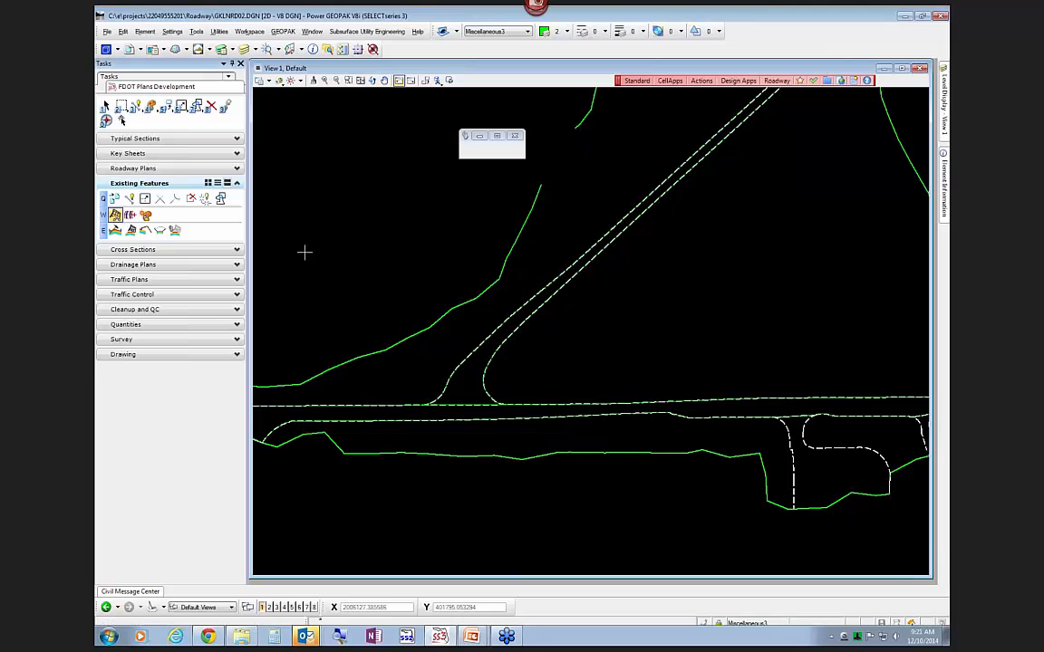
pyautogui.click(406, 340)
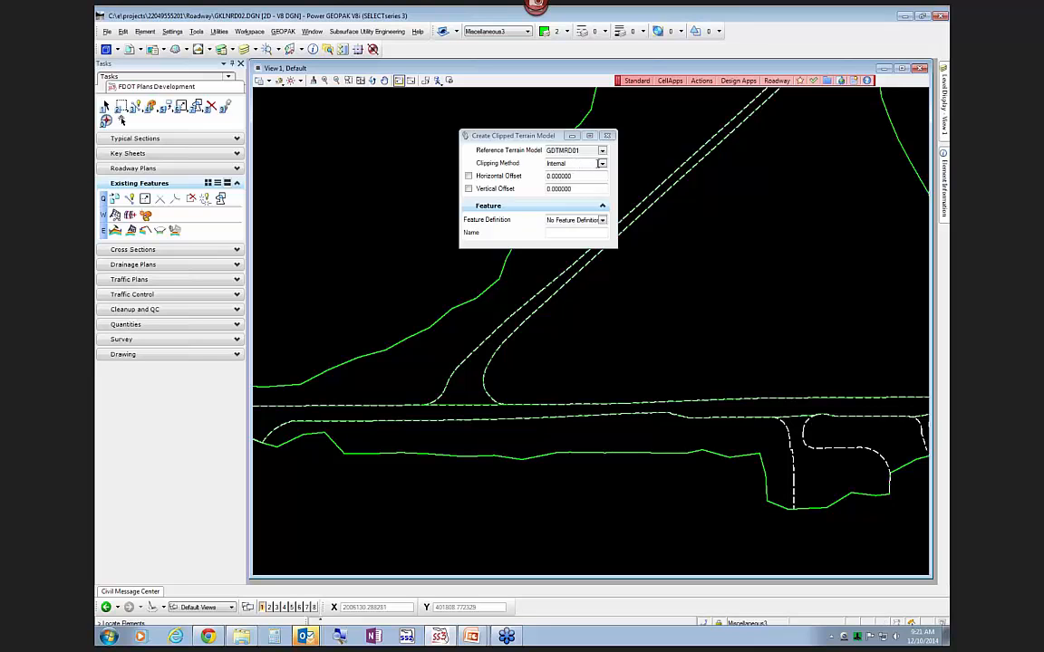
pyautogui.click(602, 165)
pyautogui.click(560, 184)
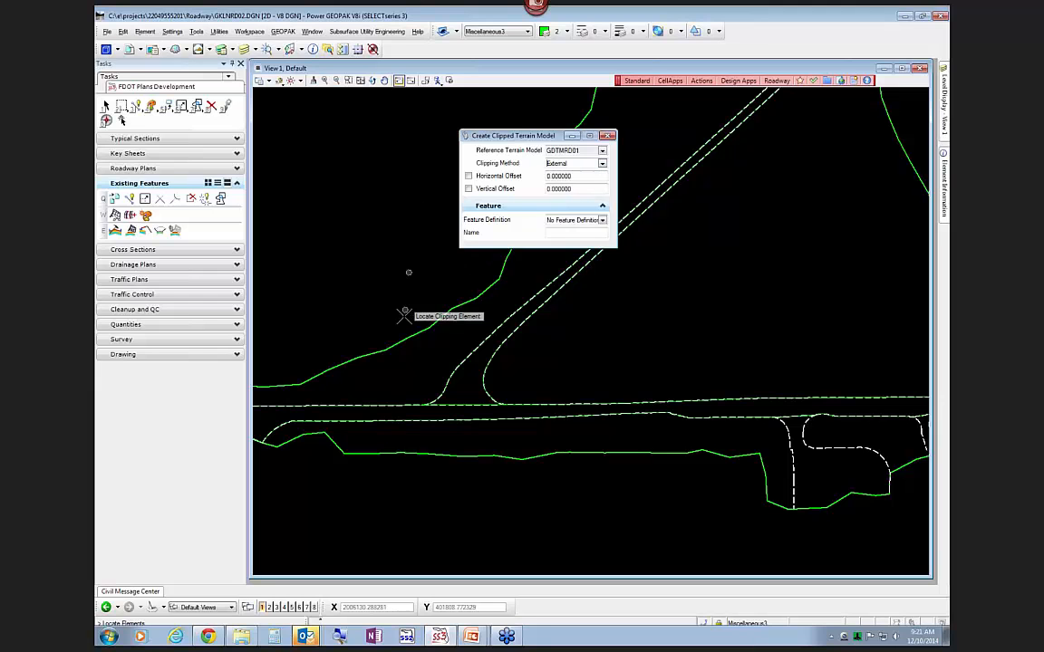
# Try to clip the terrain with the horizontal road's region without a feature definition or name, and undo that clip
pyautogui.click(418, 419)
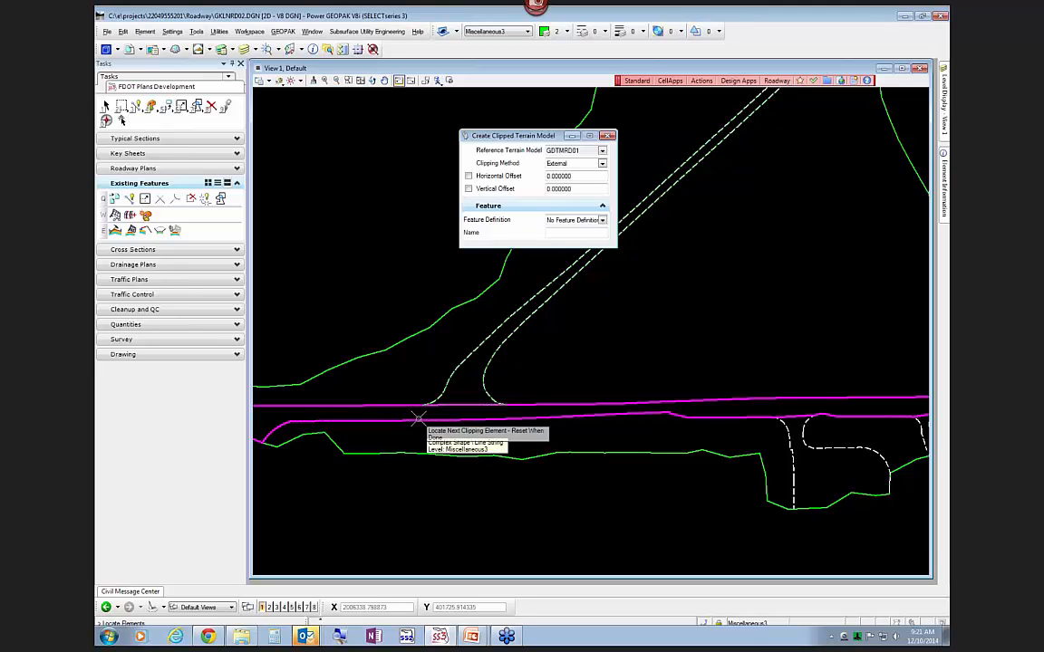
pyautogui.rightClick(414, 369)
pyautogui.click(400, 368)
pyautogui.click(401, 369)
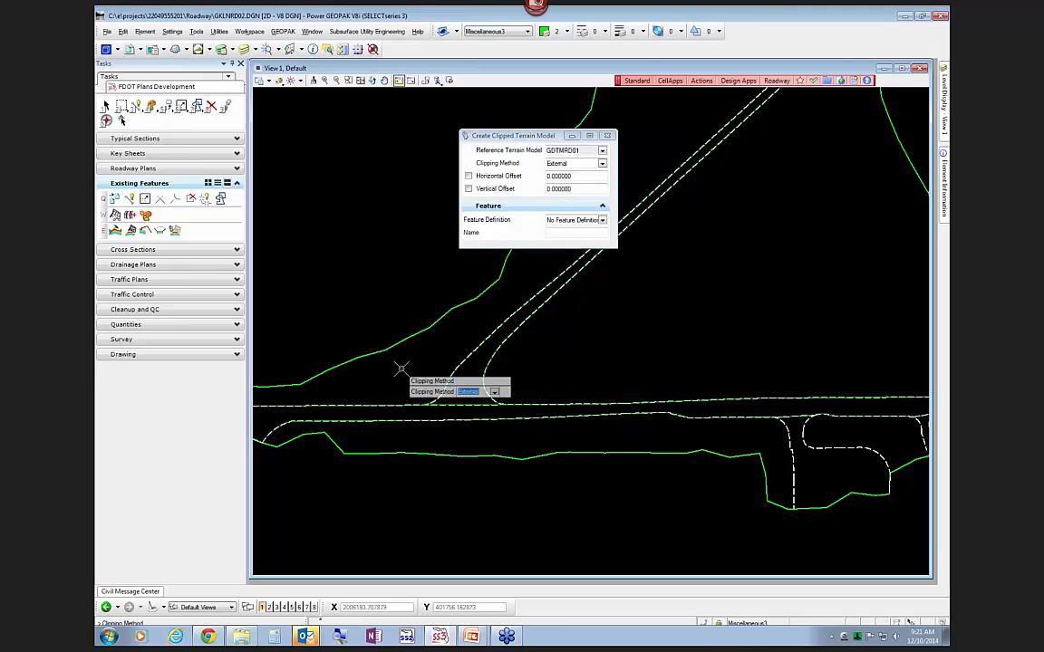
pyautogui.click(346, 277)
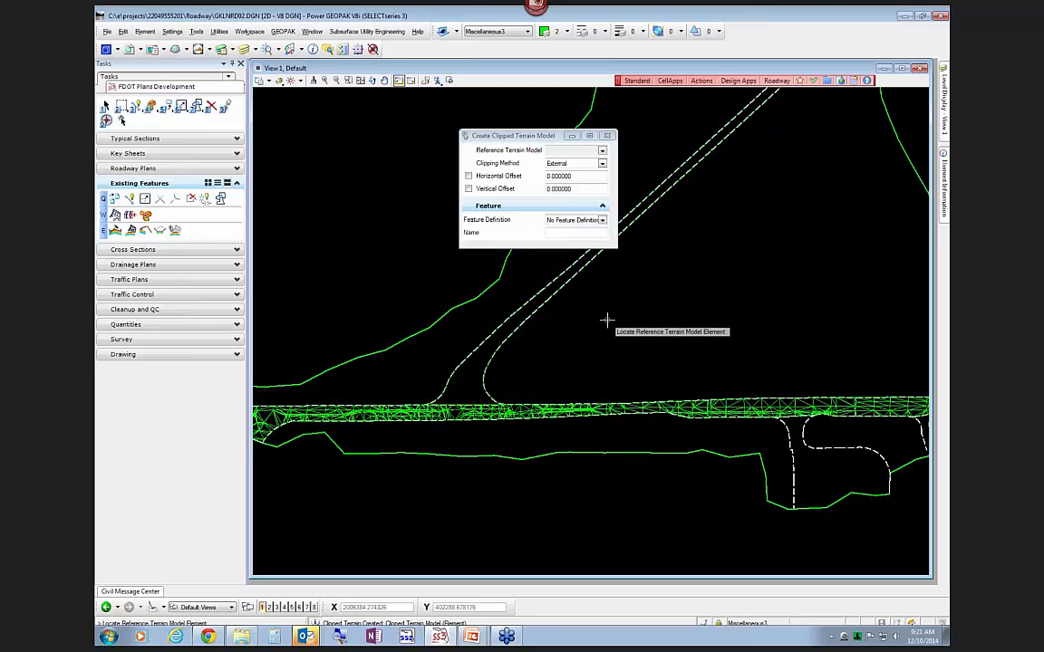
pyautogui.hotkey('ctrl', 'z')
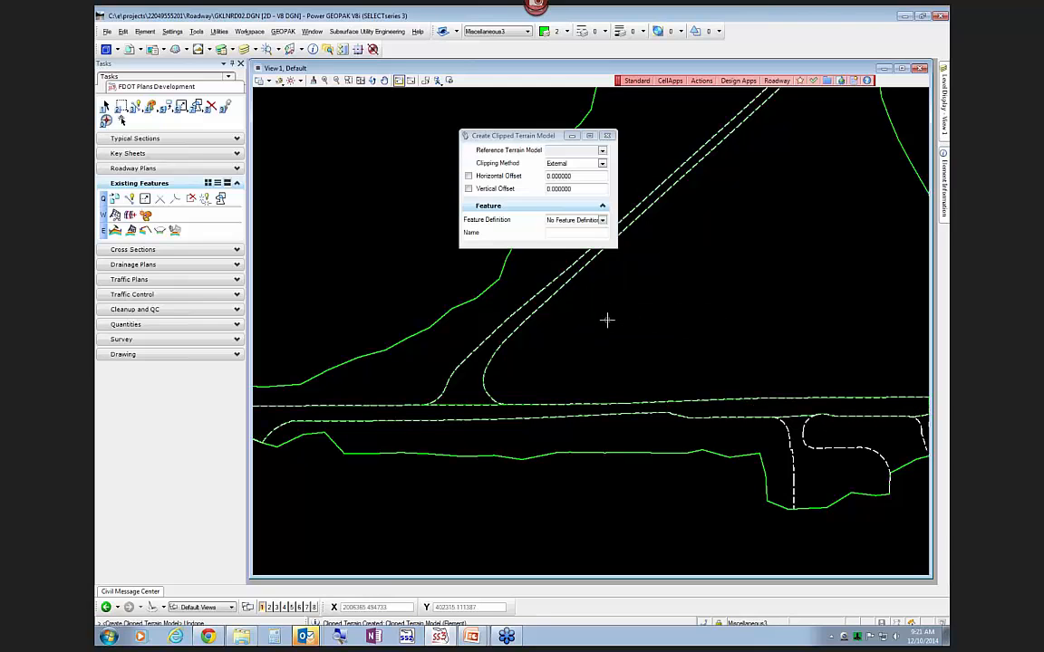
# Clip the GDTMRD01 terrain externally with the horizontal road's region, using feature definition DtmProposed, name DTM_EX_US98 and no offsets
pyautogui.click(430, 326)
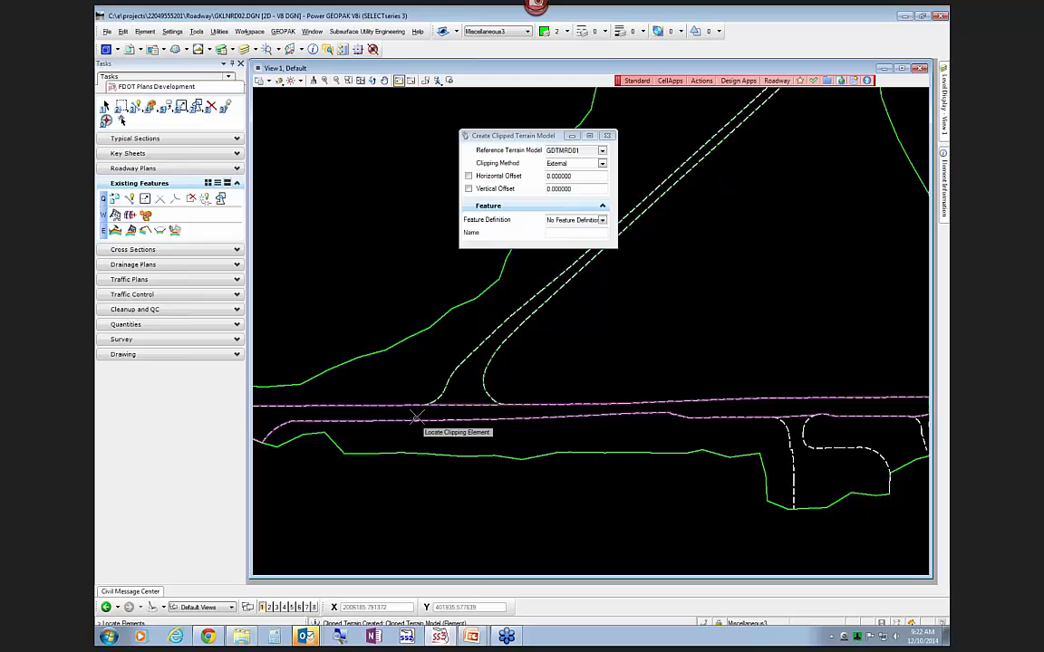
pyautogui.click(414, 419)
pyautogui.click(602, 220)
pyautogui.click(552, 248)
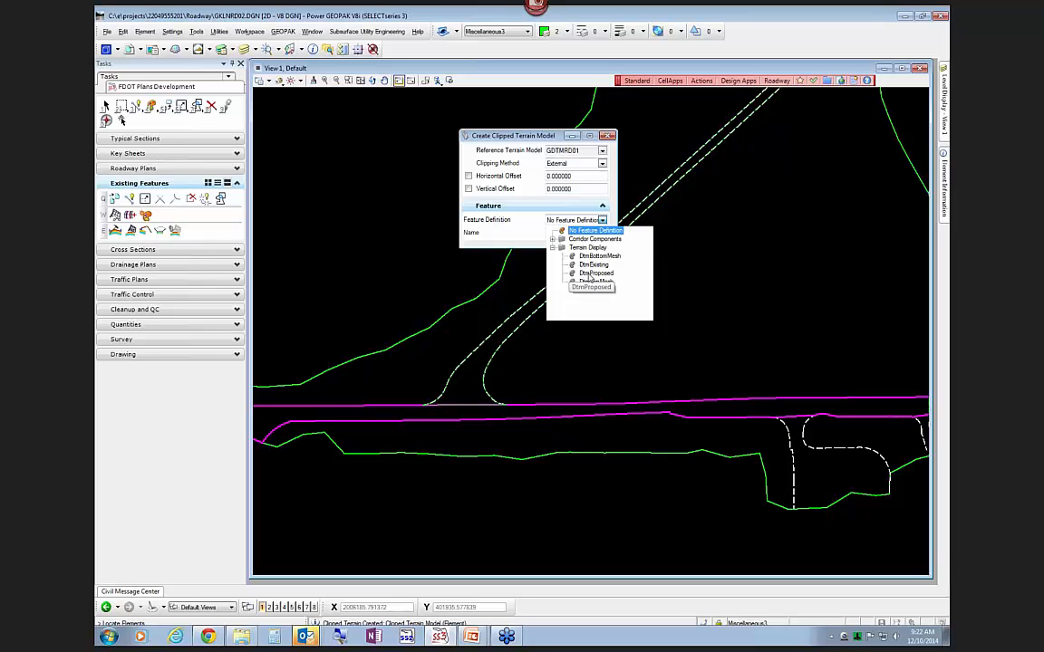
pyautogui.click(590, 274)
pyautogui.click(573, 233)
pyautogui.write('DTMP')
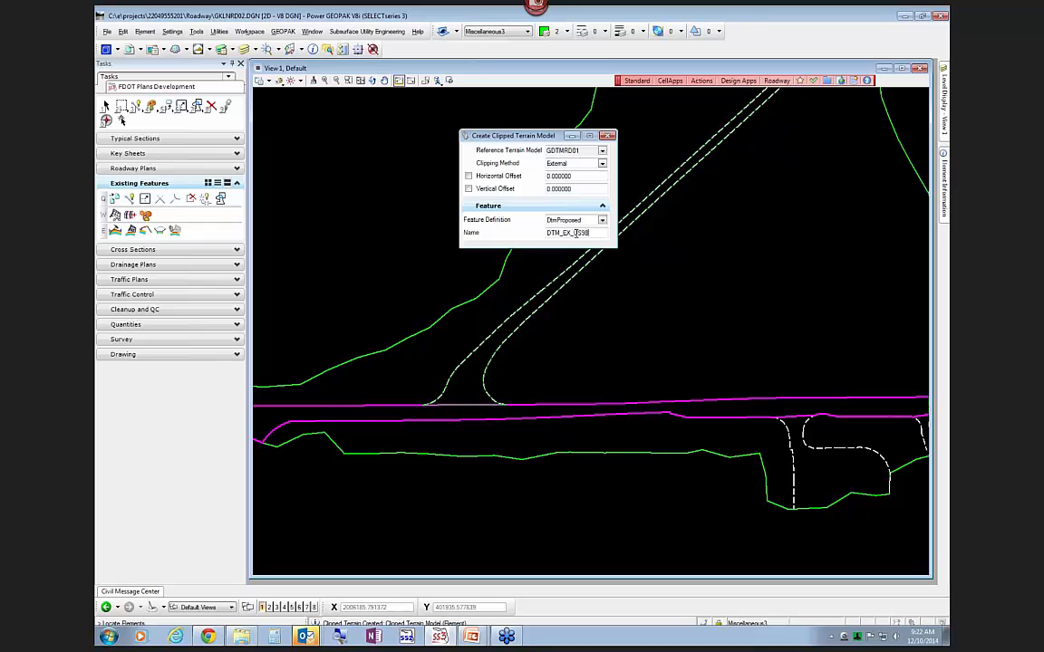
pyautogui.click(601, 275)
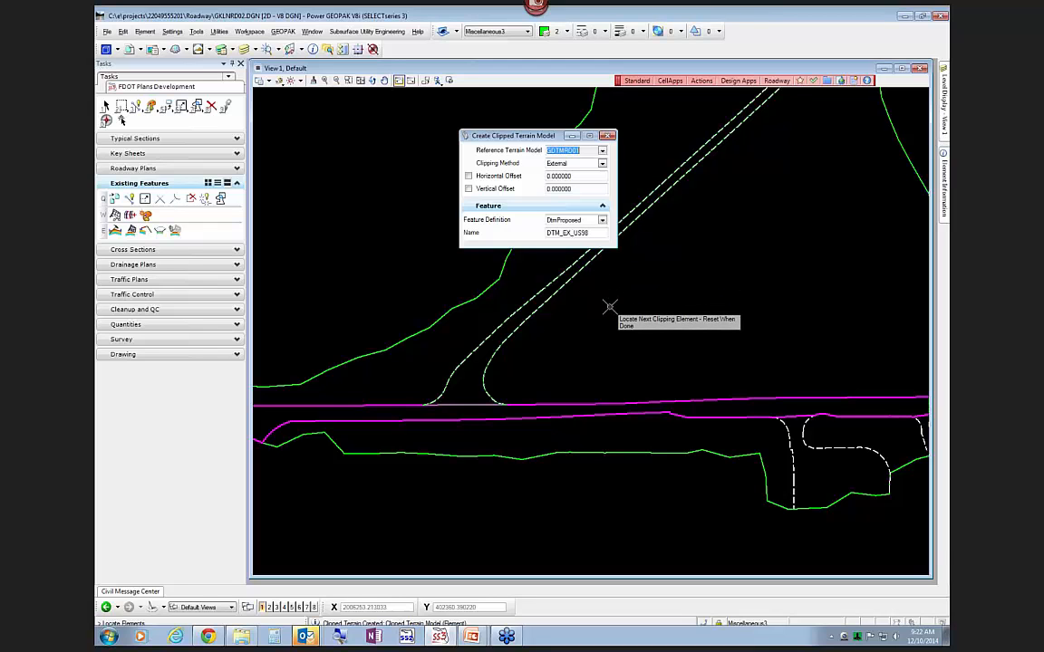
pyautogui.rightClick(610, 307)
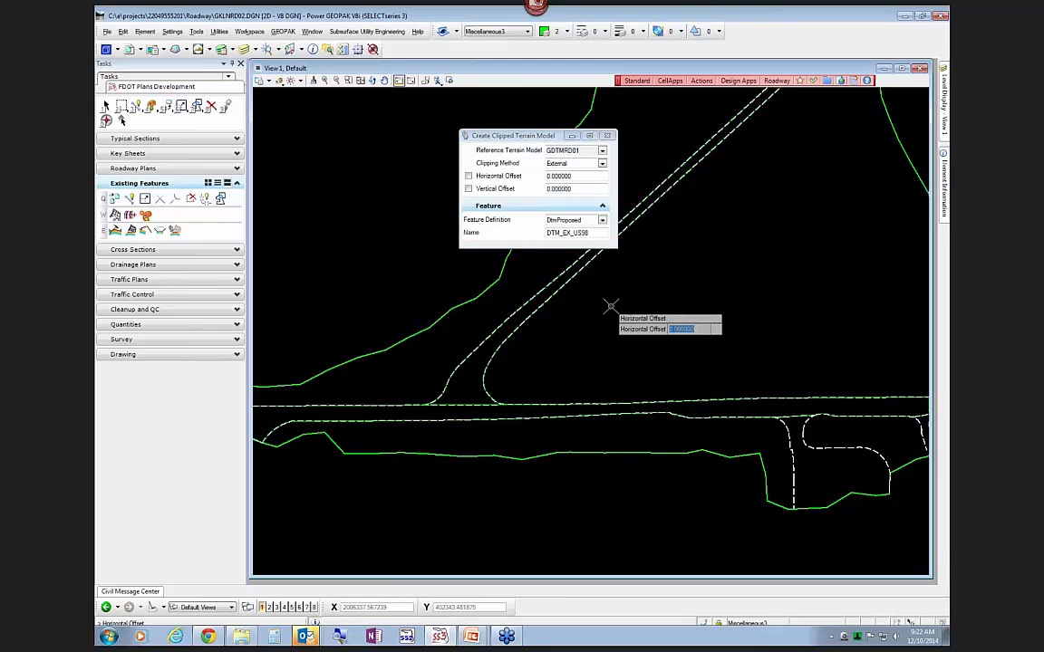
pyautogui.rightClick(613, 304)
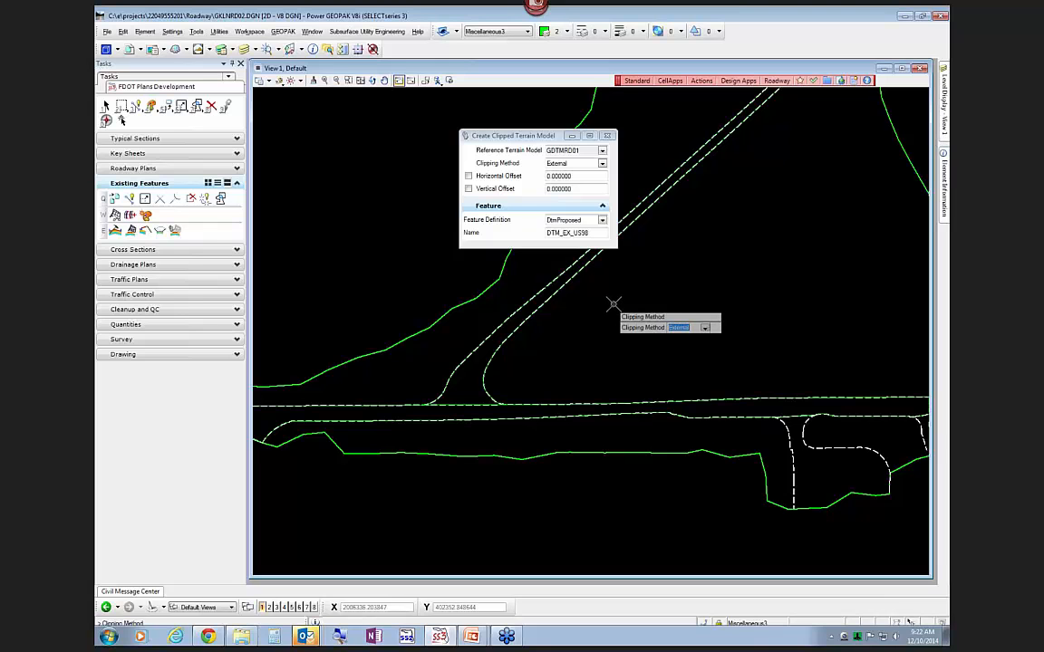
pyautogui.click(613, 304)
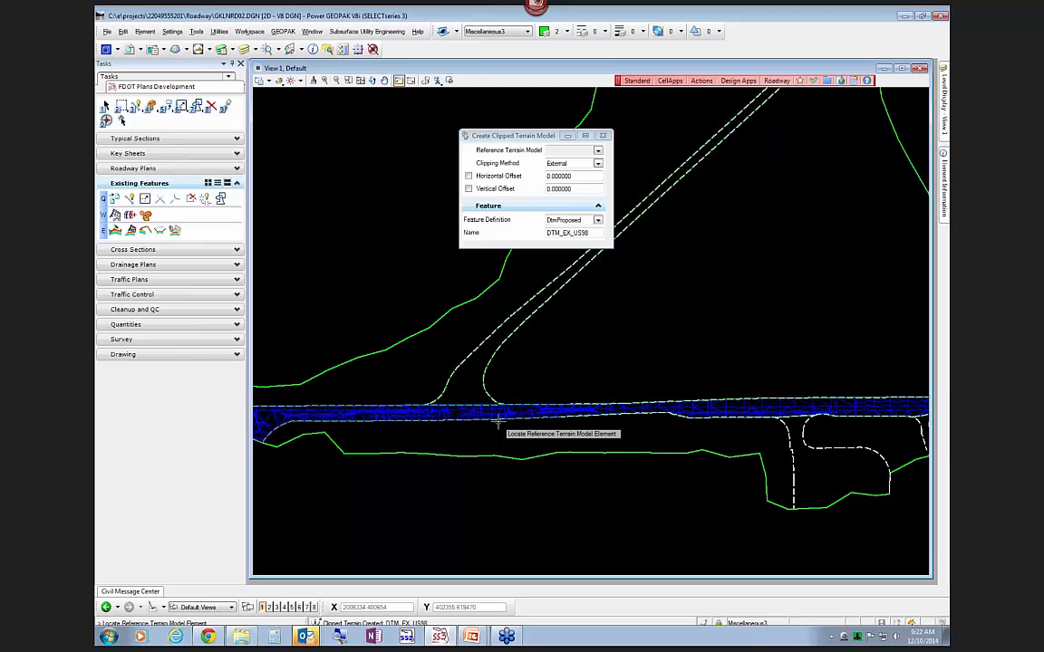
# Clip the GDTMRD01 terrain externally with the diagonal road's region as DTM_EX_SR61, keeping feature definition DtmProposed, and end the command
pyautogui.scroll(2, 500, 419)
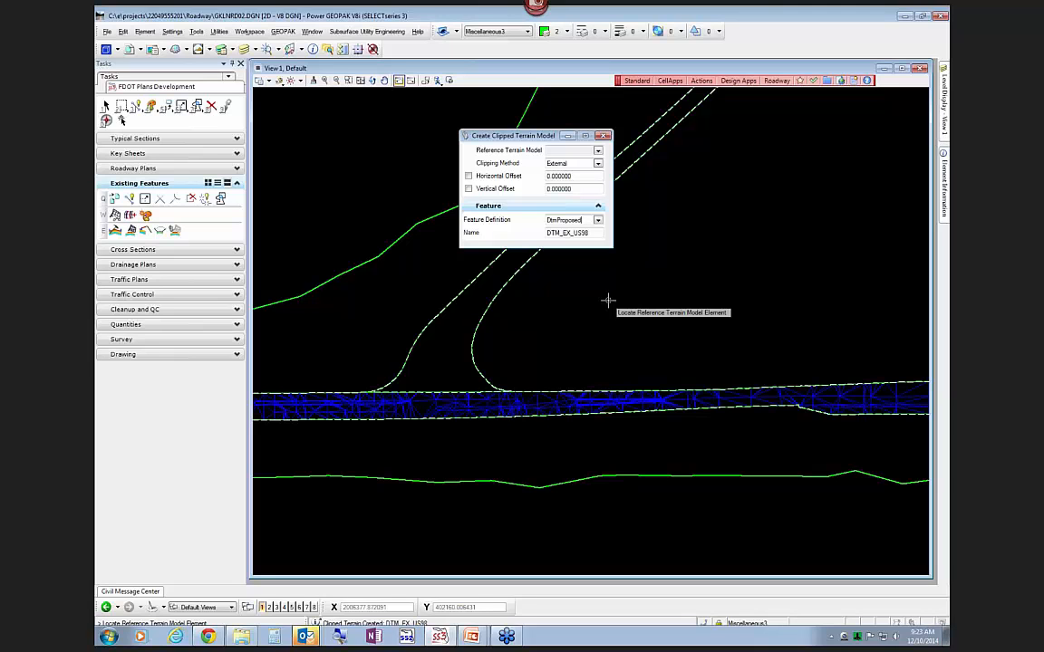
pyautogui.click(366, 257)
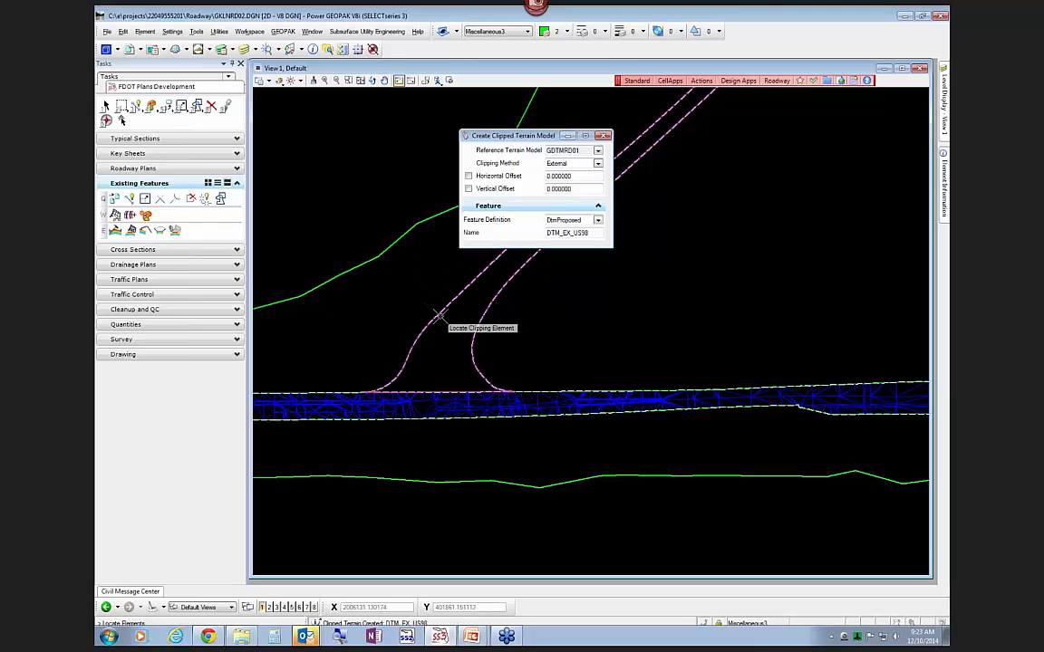
pyautogui.click(439, 314)
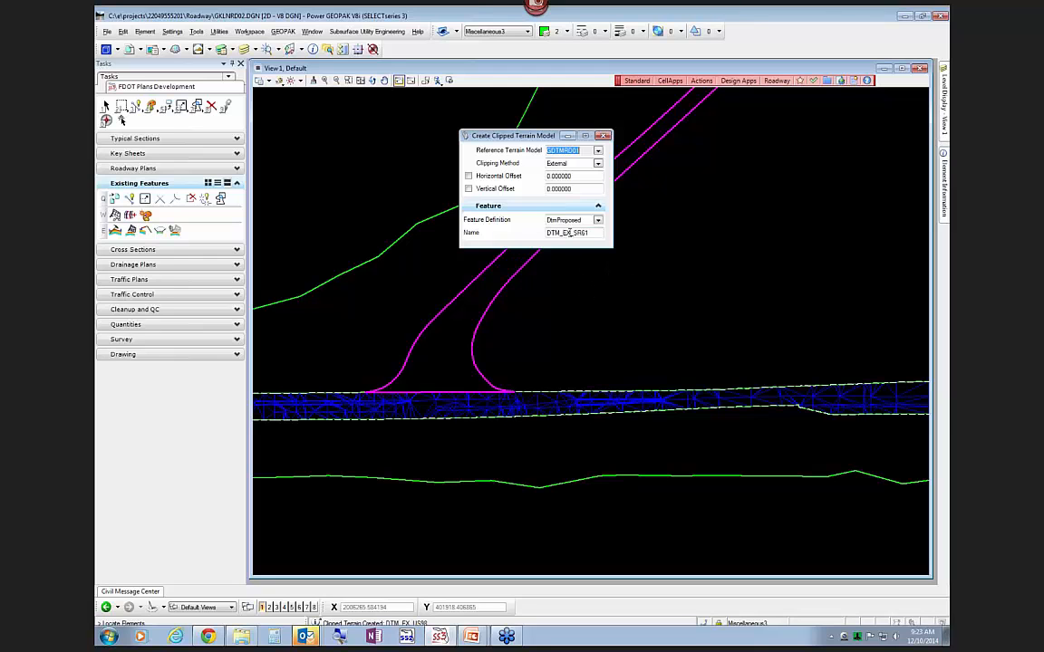
pyautogui.rightClick(575, 309)
pyautogui.click(579, 306)
pyautogui.click(579, 306)
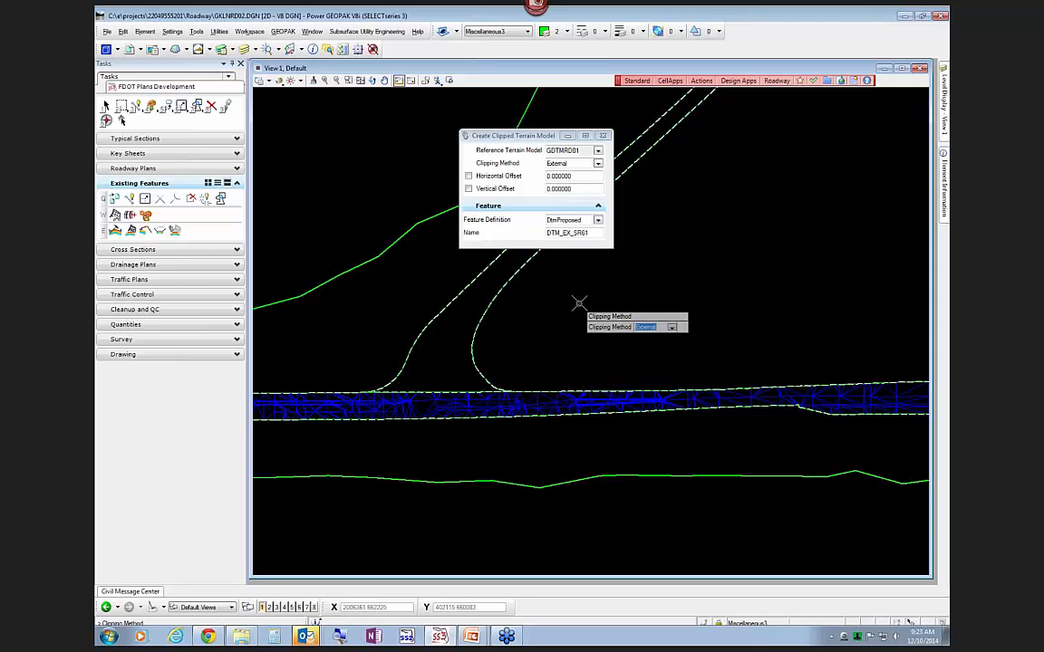
pyautogui.click(579, 304)
pyautogui.press('Escape')
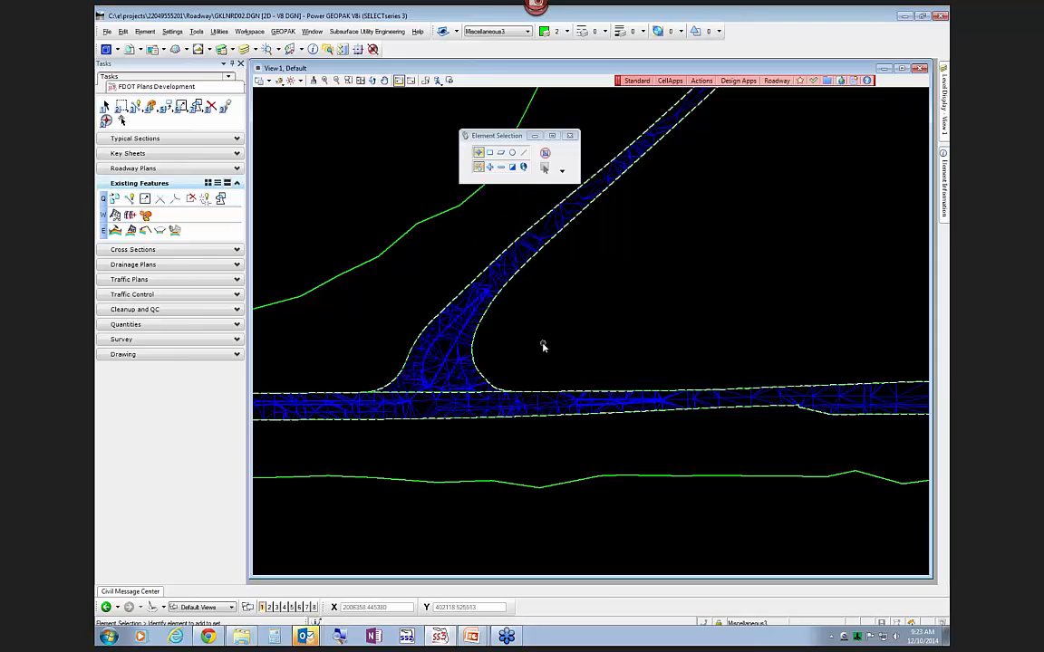
# Examine the two clipped road terrains around their intersection in the 2D plan and the Default-3D model side by side
pyautogui.scroll(-1, 543, 347)
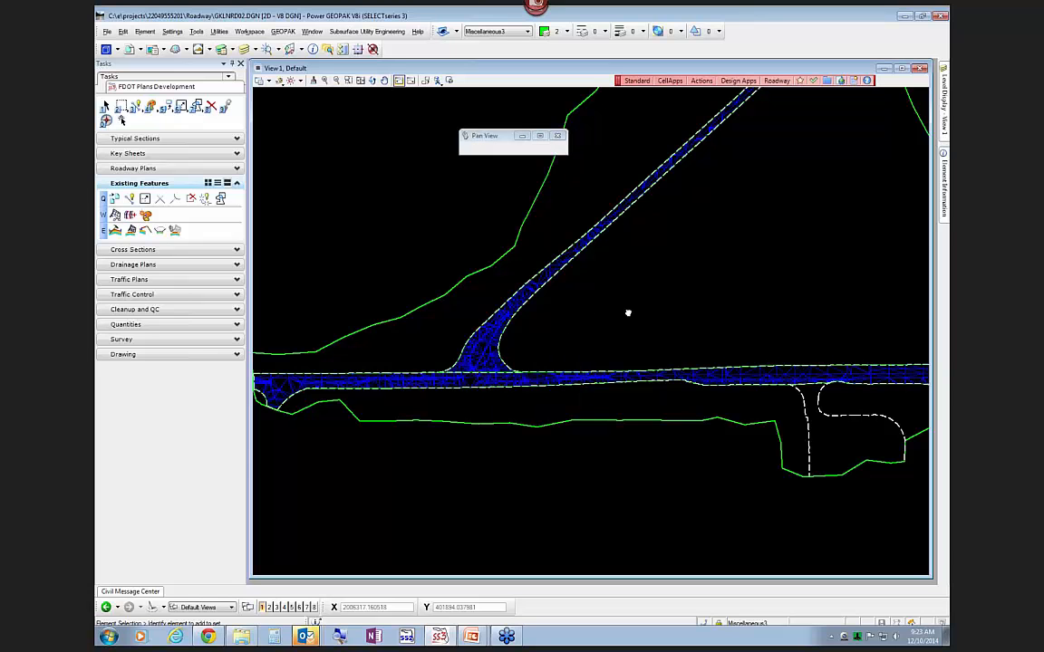
pyautogui.moveTo(626, 310); pyautogui.dragTo(588, 356, button='middle')
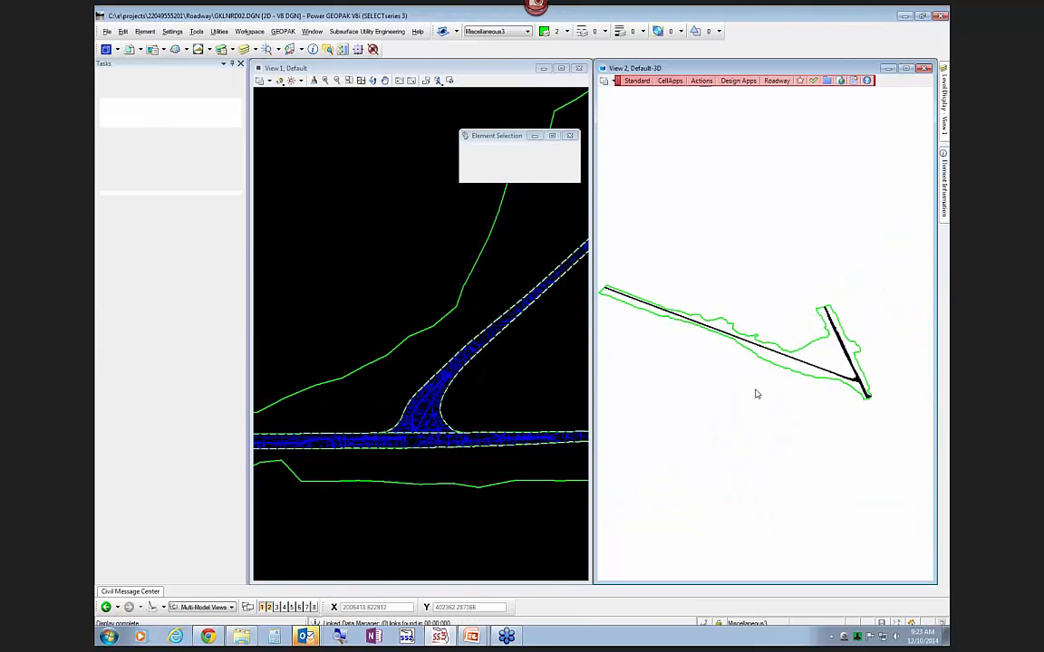
pyautogui.scroll(5, 273, 423)
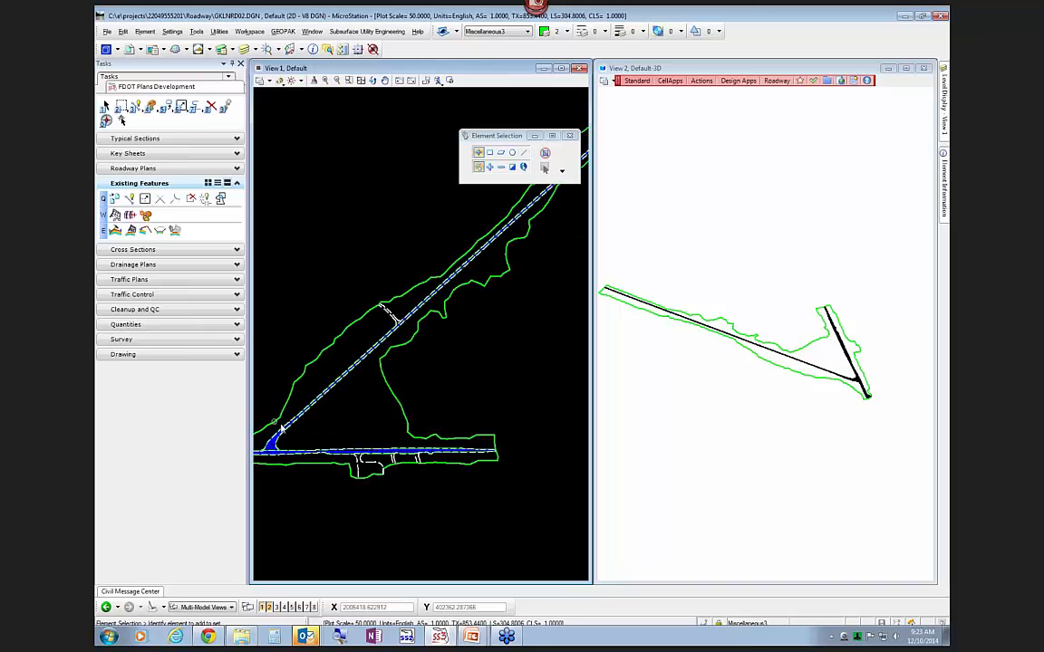
pyautogui.scroll(-2, 413, 385)
pyautogui.scroll(3, 382, 461)
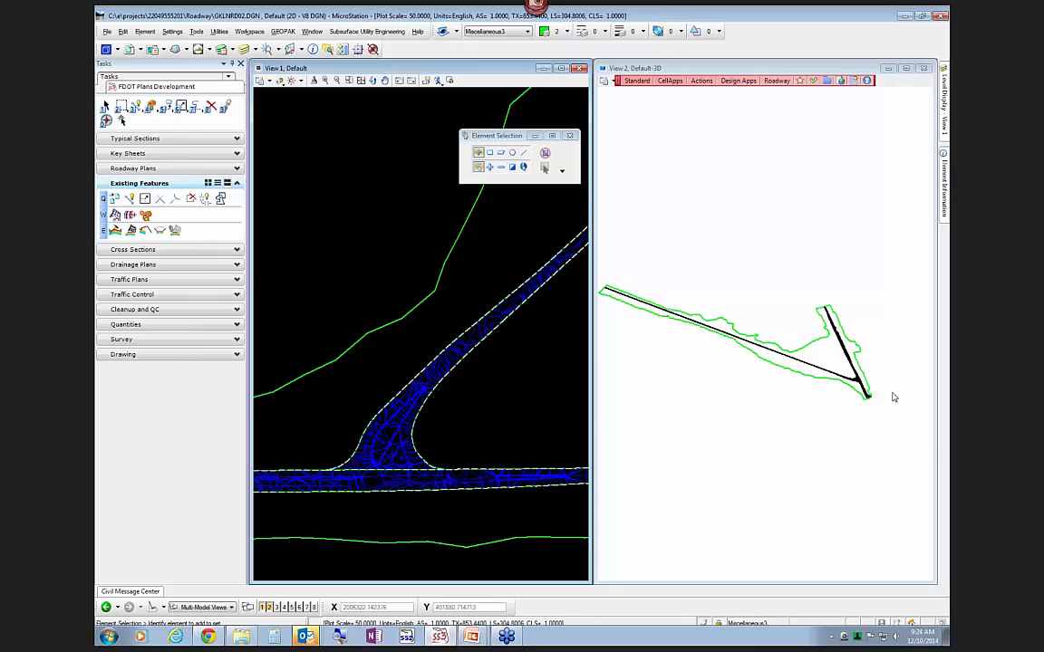
pyautogui.scroll(4, 869, 381)
pyautogui.moveTo(909, 368); pyautogui.dragTo(826, 349, button='middle')
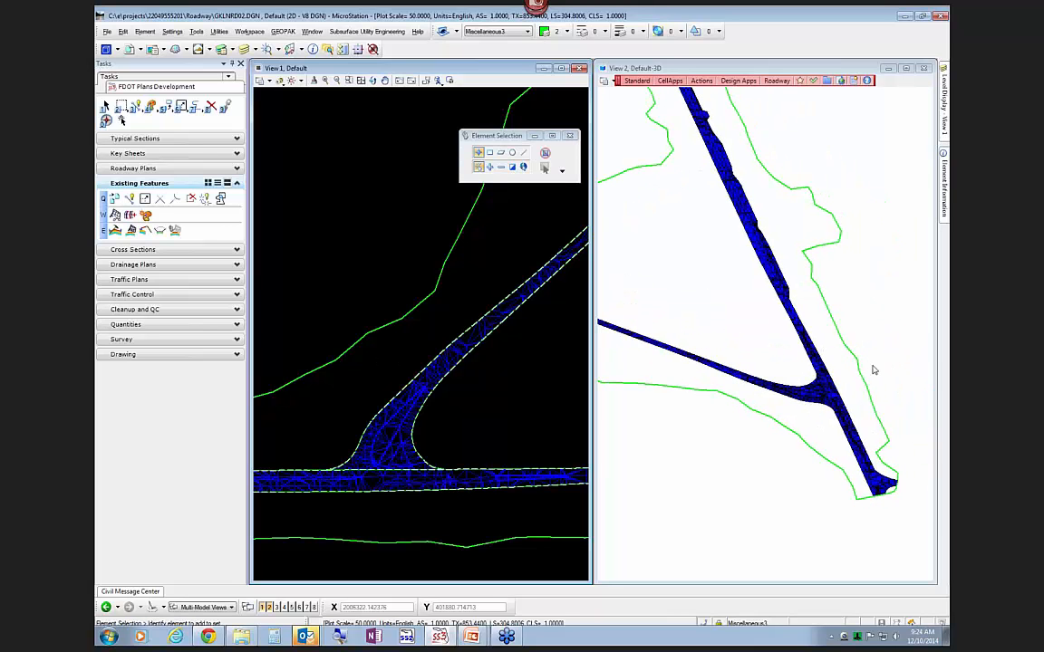
pyautogui.scroll(5, 869, 392)
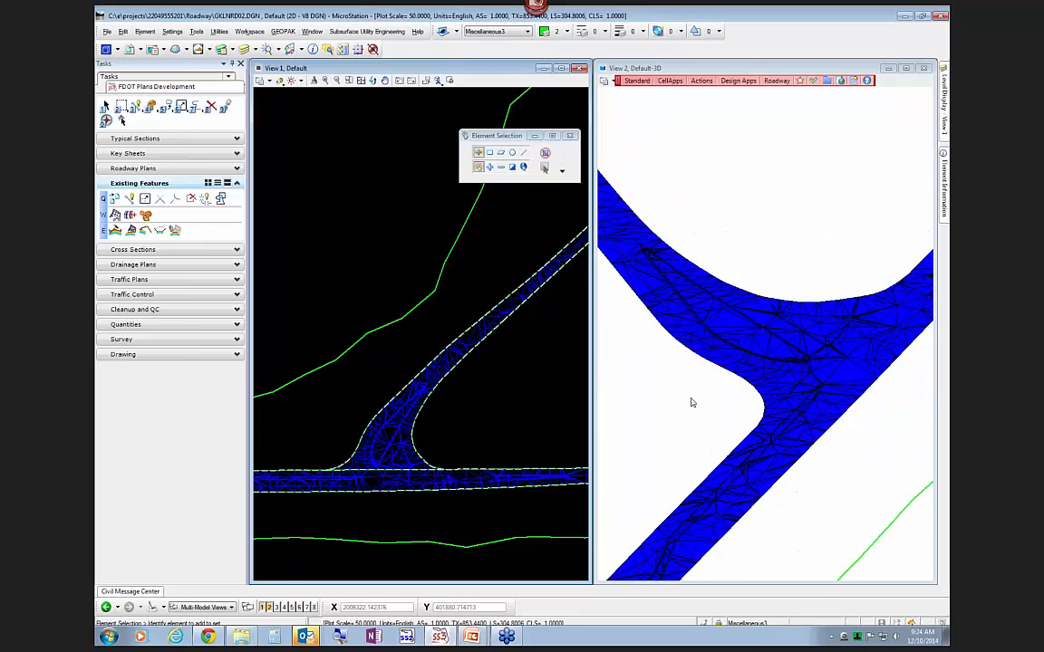
pyautogui.scroll(-1, 817, 411)
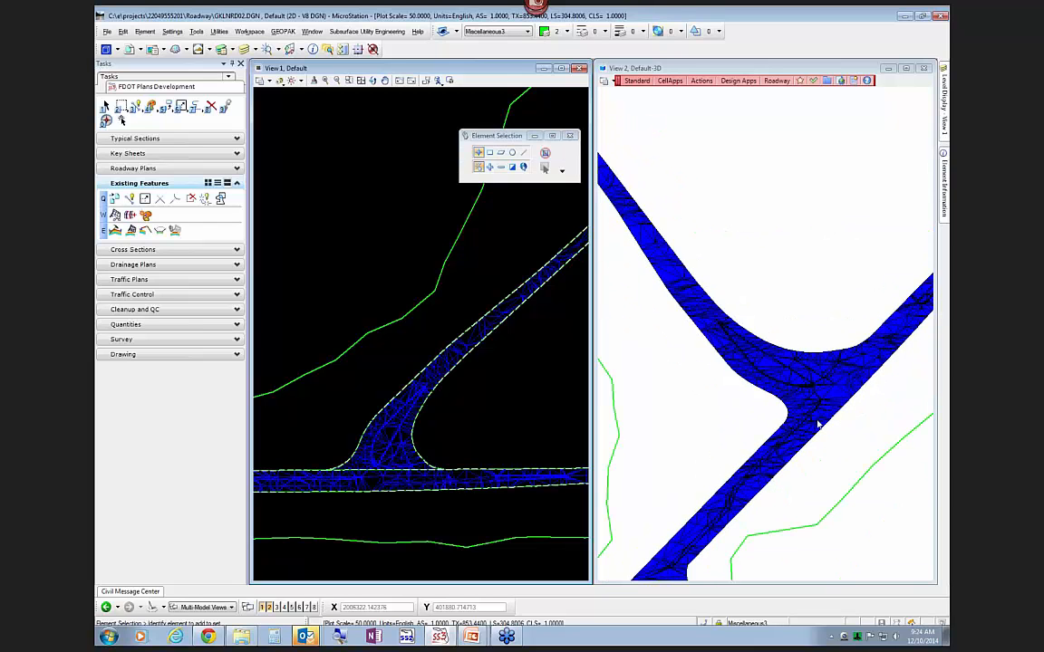
pyautogui.click(853, 451)
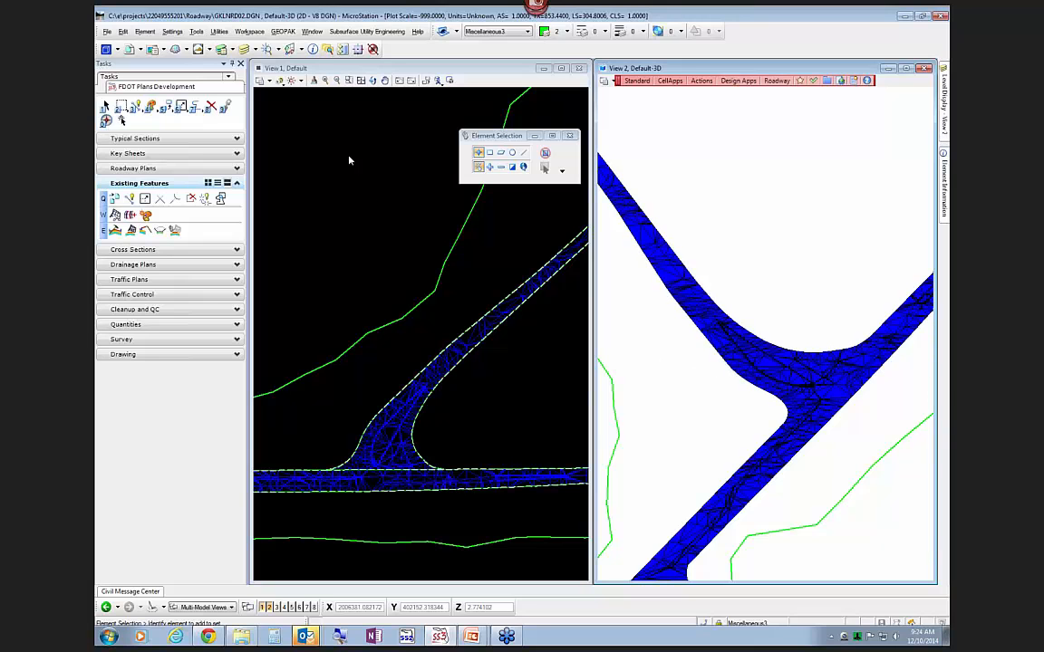
pyautogui.click(129, 49)
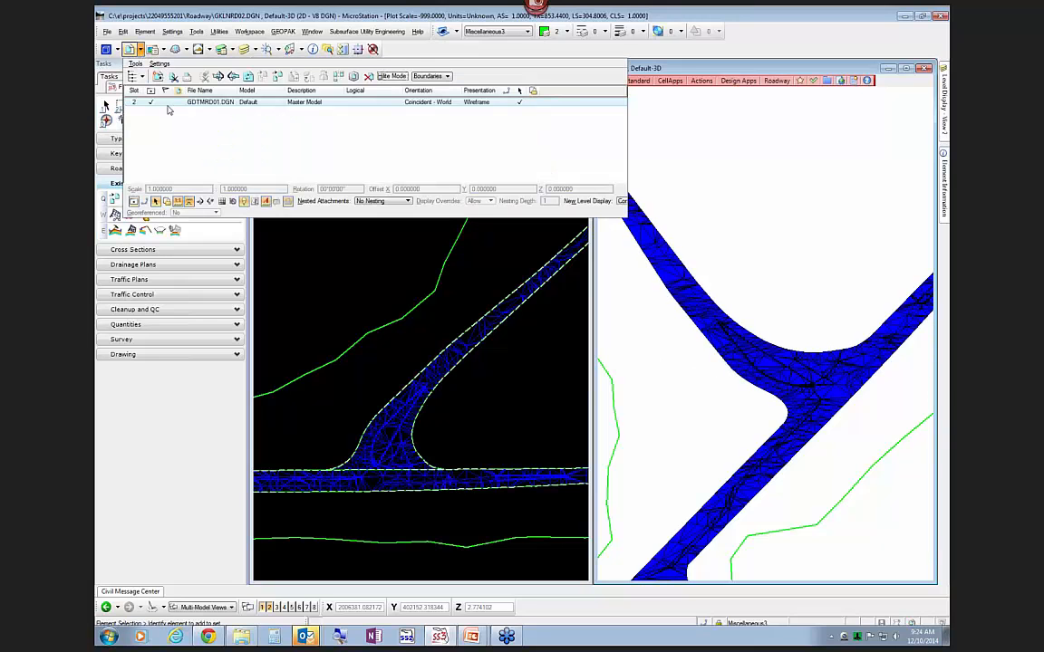
pyautogui.click(157, 77)
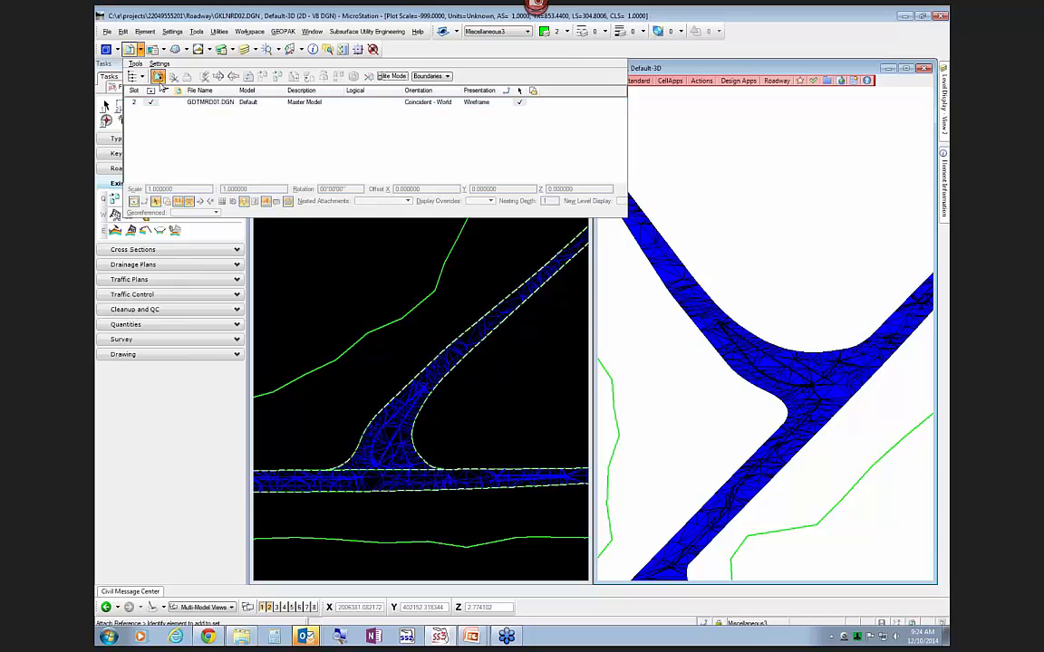
pyautogui.click(586, 231)
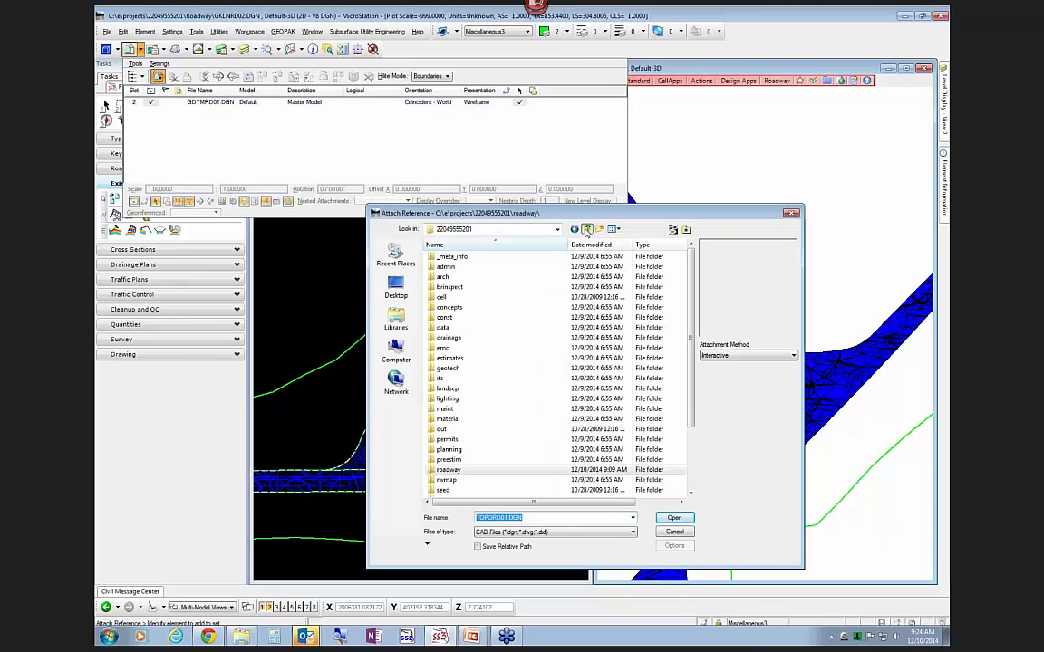
pyautogui.click(688, 465)
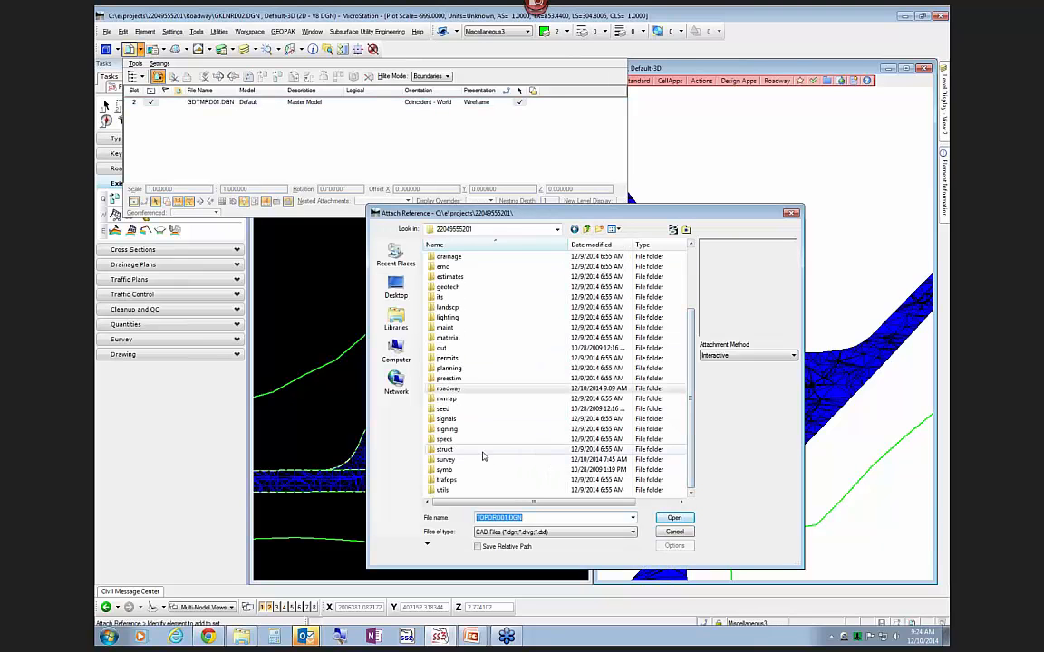
pyautogui.doubleClick(455, 459)
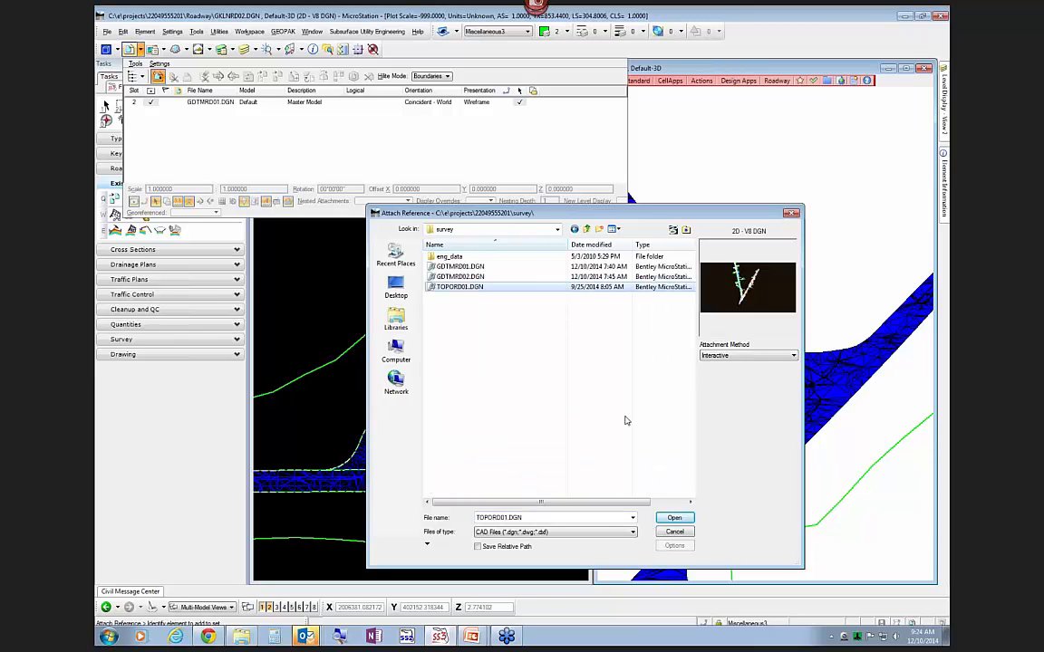
pyautogui.click(675, 517)
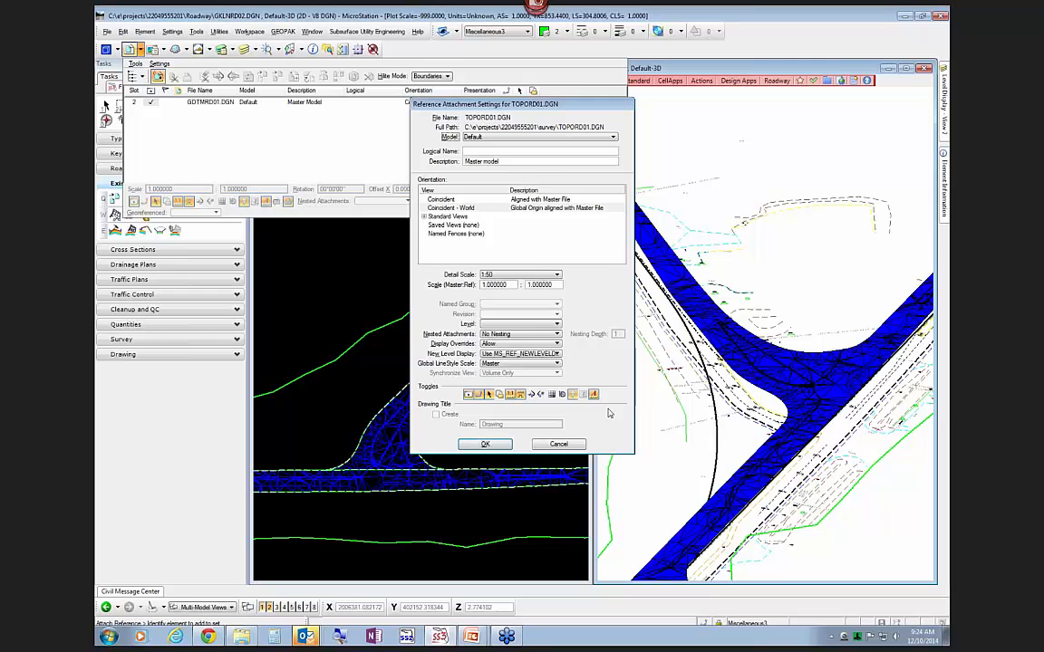
pyautogui.click(571, 444)
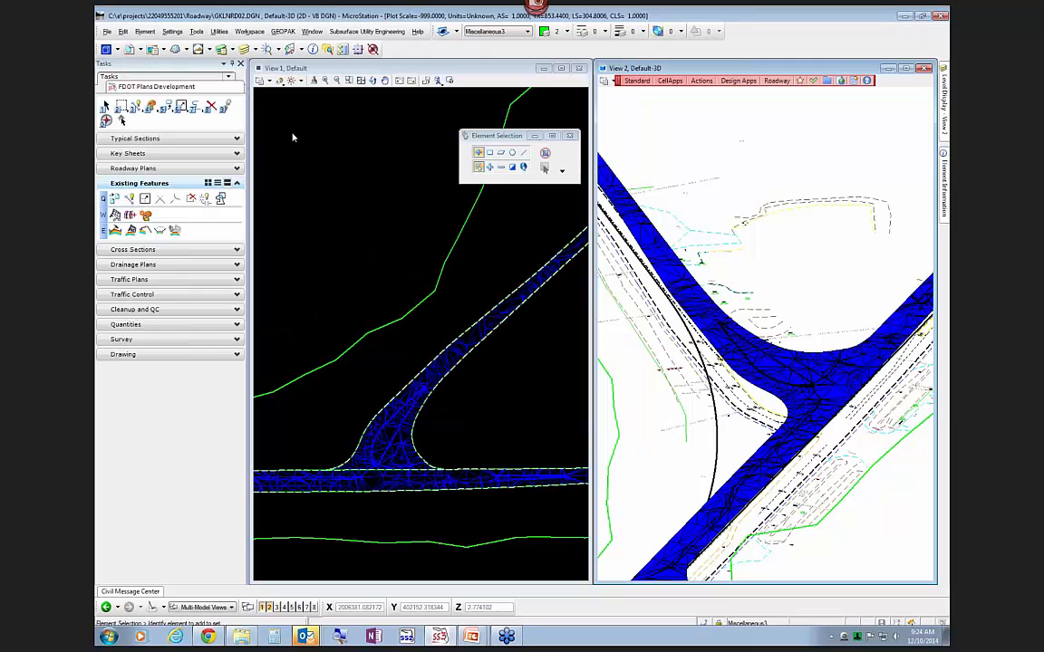
# Turn on the display of the TOPORD01.DGN reference in the 2D plan model
pyautogui.click(118, 47)
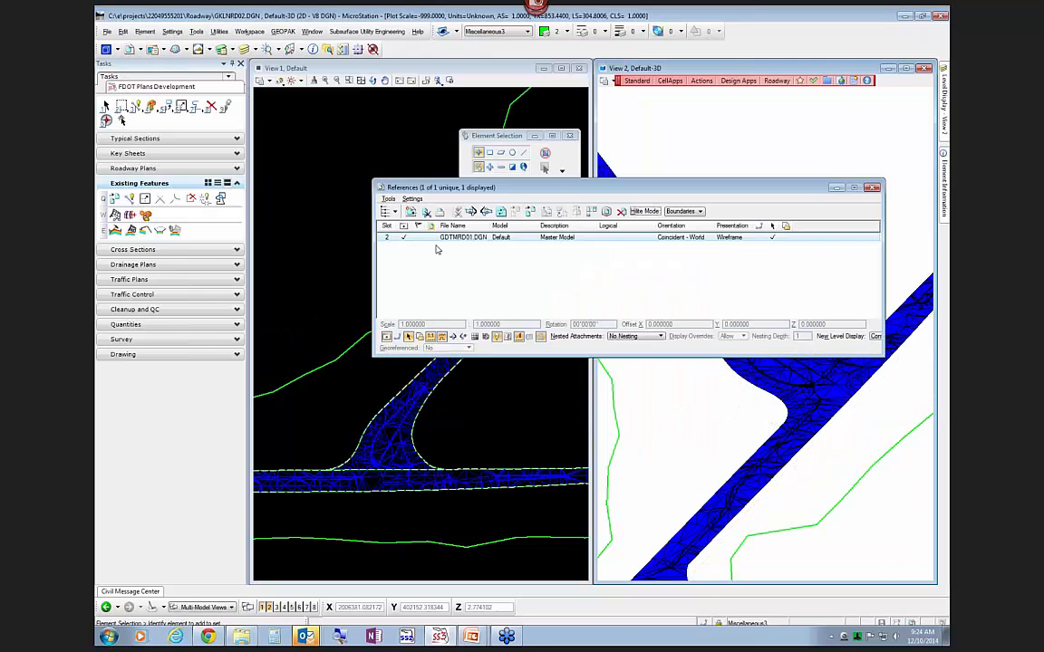
pyautogui.click(351, 154)
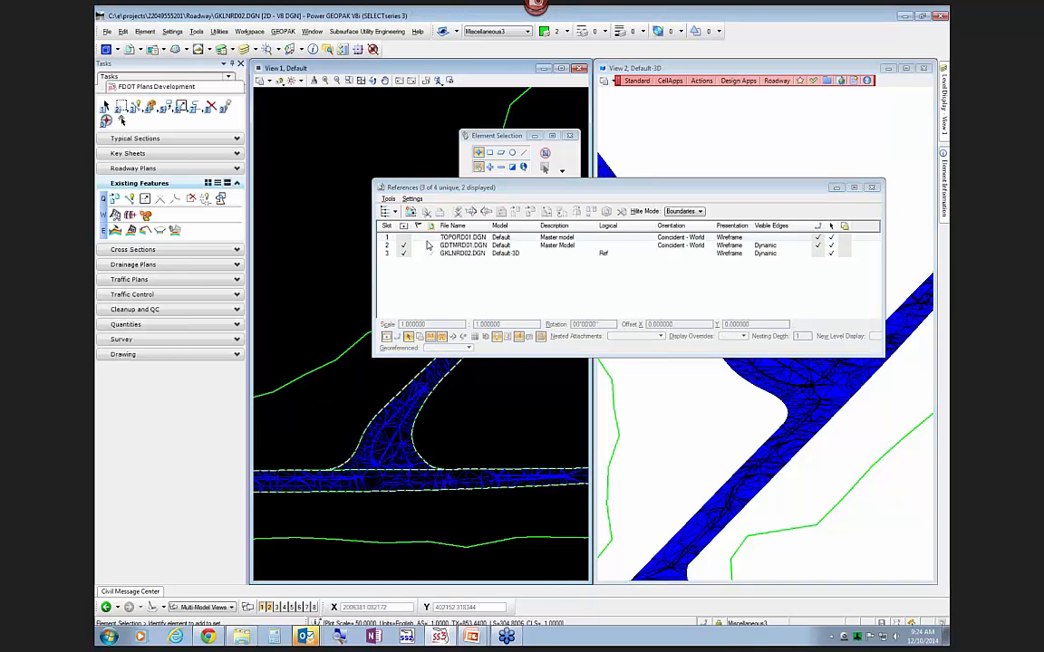
pyautogui.click(422, 239)
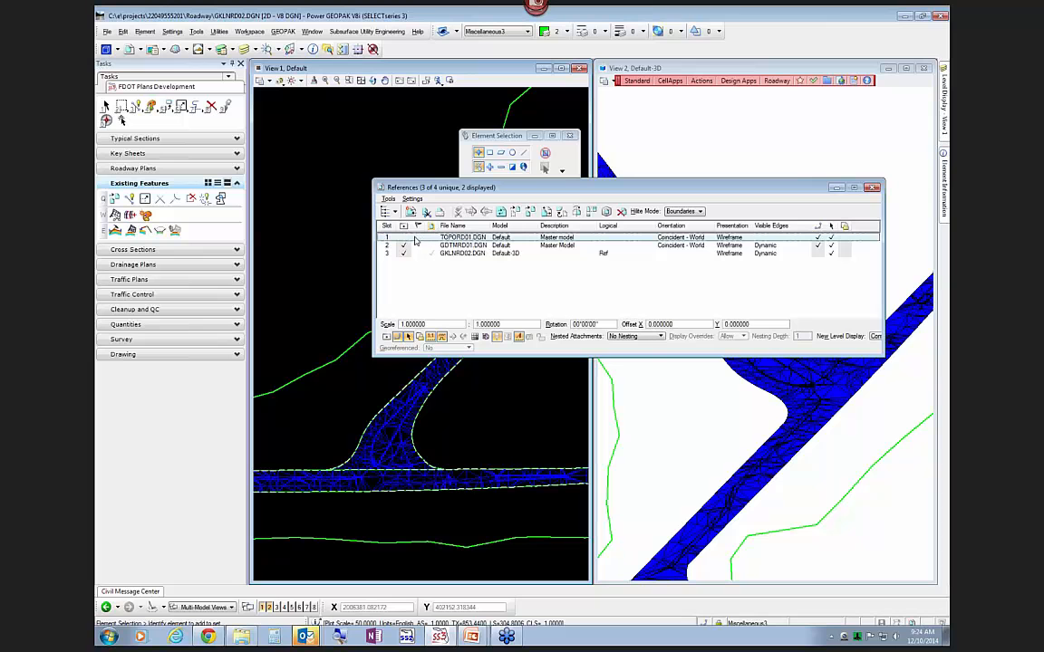
pyautogui.click(404, 239)
# Examine the traffic islands and medians of the topography at the road intersection and along the pavement
pyautogui.scroll(2, 385, 449)
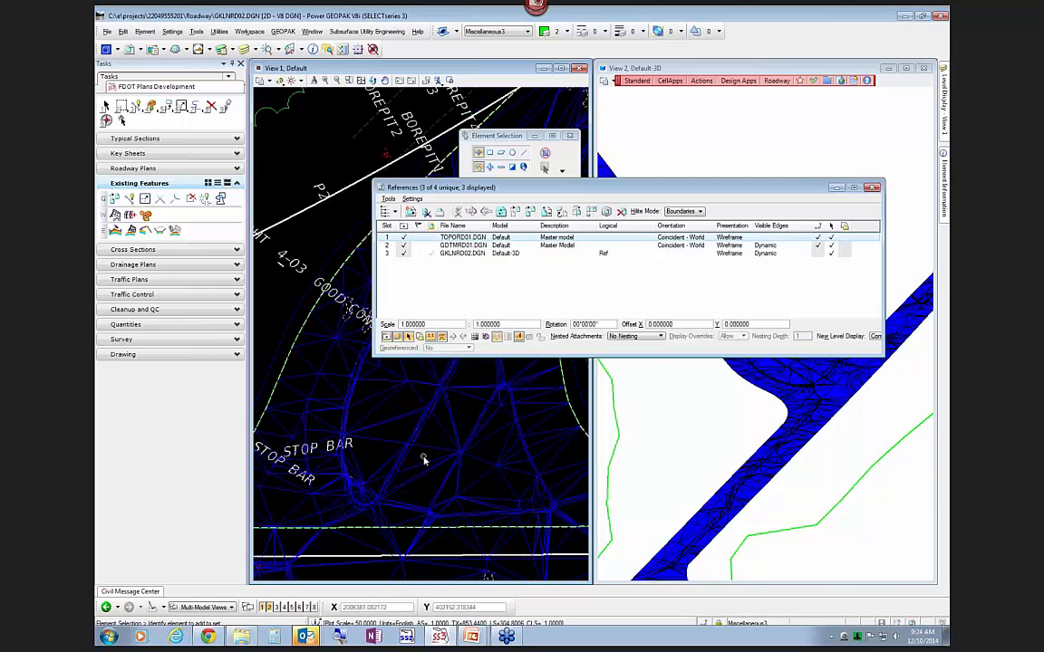
pyautogui.click(439, 436)
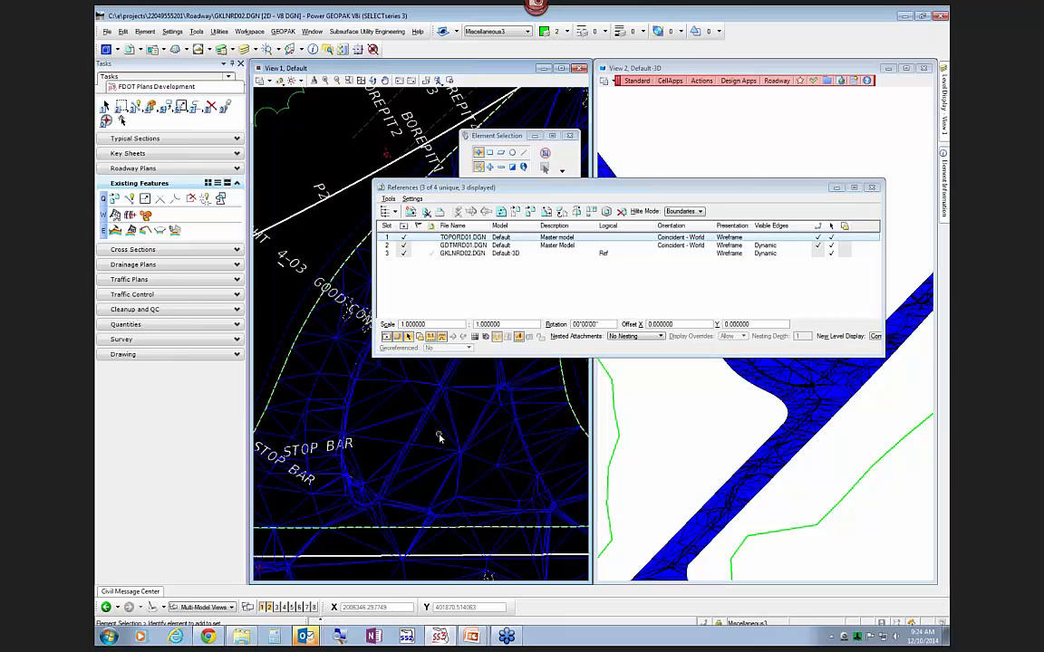
pyautogui.scroll(-1, 438, 436)
pyautogui.scroll(-1, 438, 436)
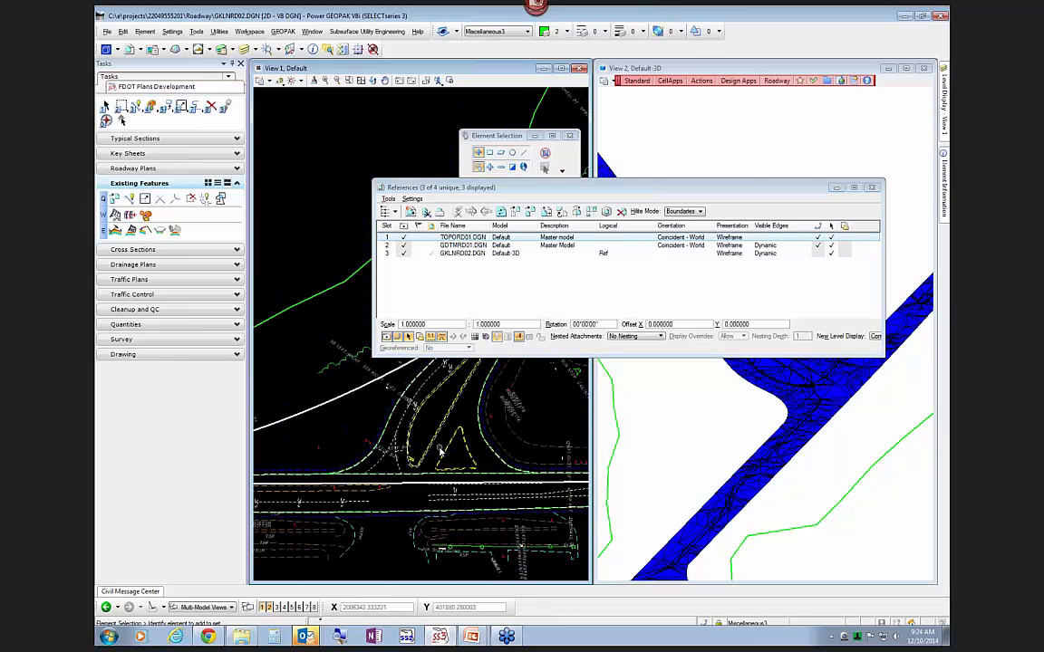
pyautogui.scroll(1, 455, 446)
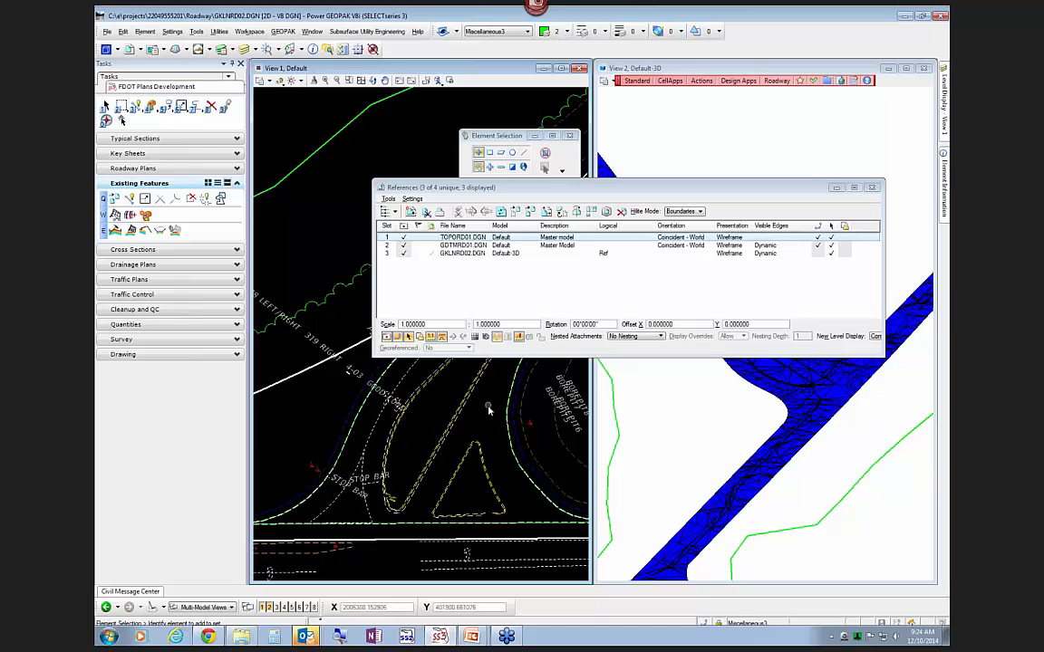
pyautogui.scroll(-2, 463, 422)
pyautogui.scroll(2, 308, 394)
pyautogui.scroll(1, 323, 465)
pyautogui.scroll(1, 323, 465)
pyautogui.moveTo(369, 418)
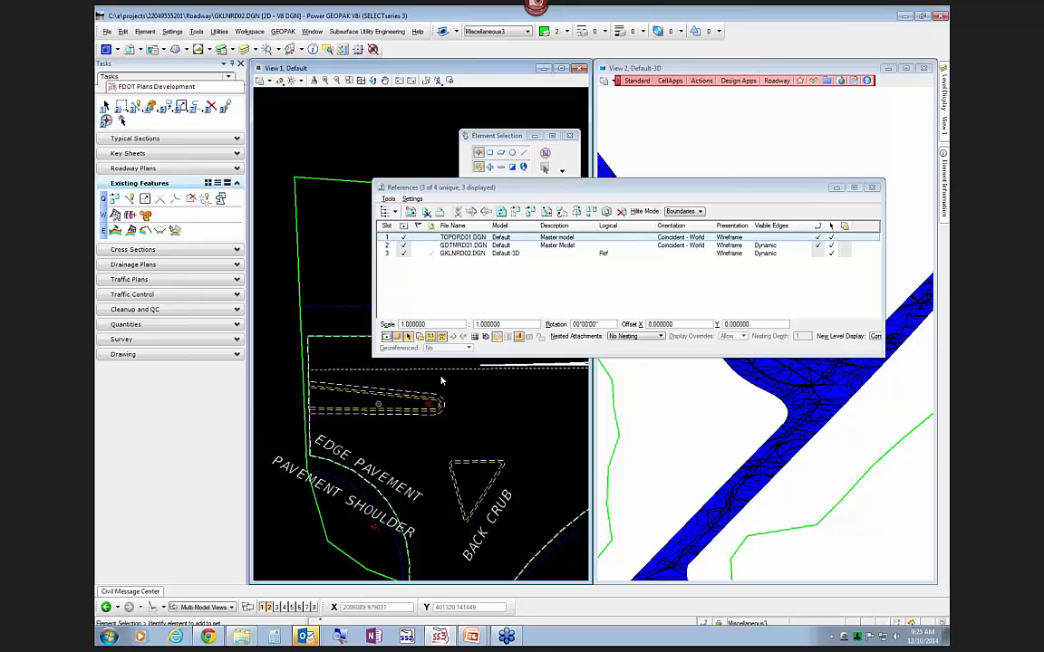
# Turn off all levels of the TOPORD01.DGN reference in the plan view except CGep_ep
pyautogui.moveTo(944, 116)
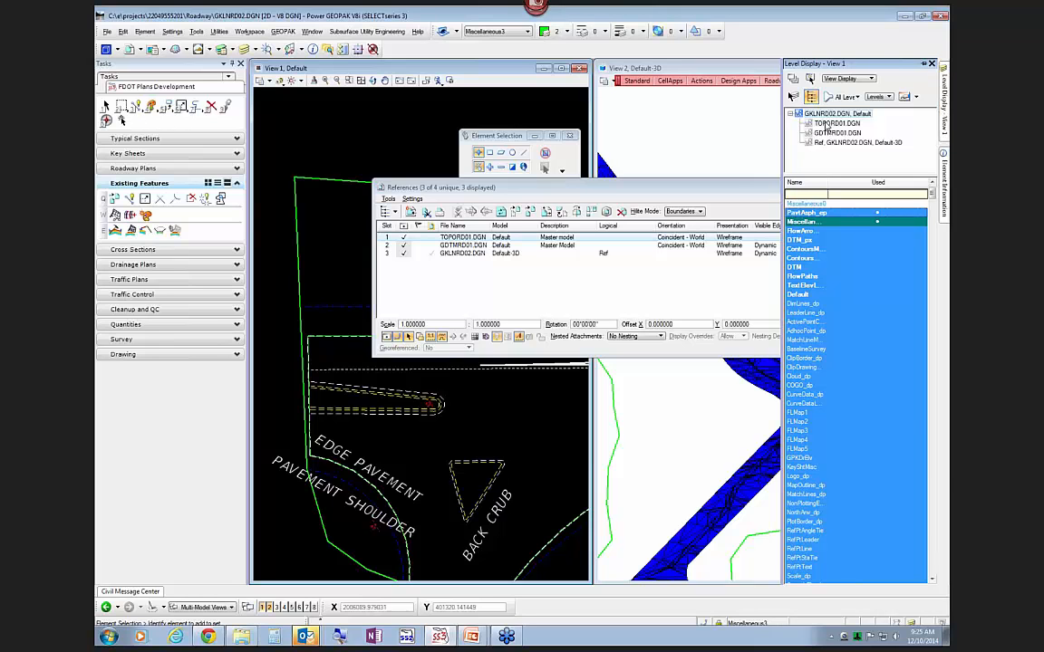
pyautogui.rightClick(821, 292)
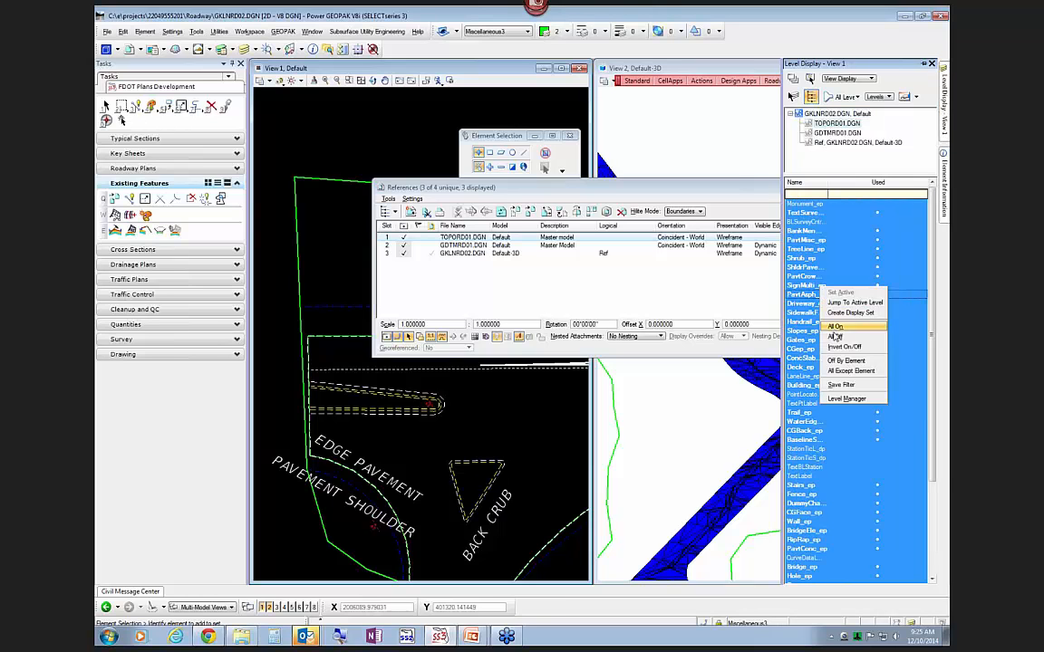
pyautogui.click(834, 337)
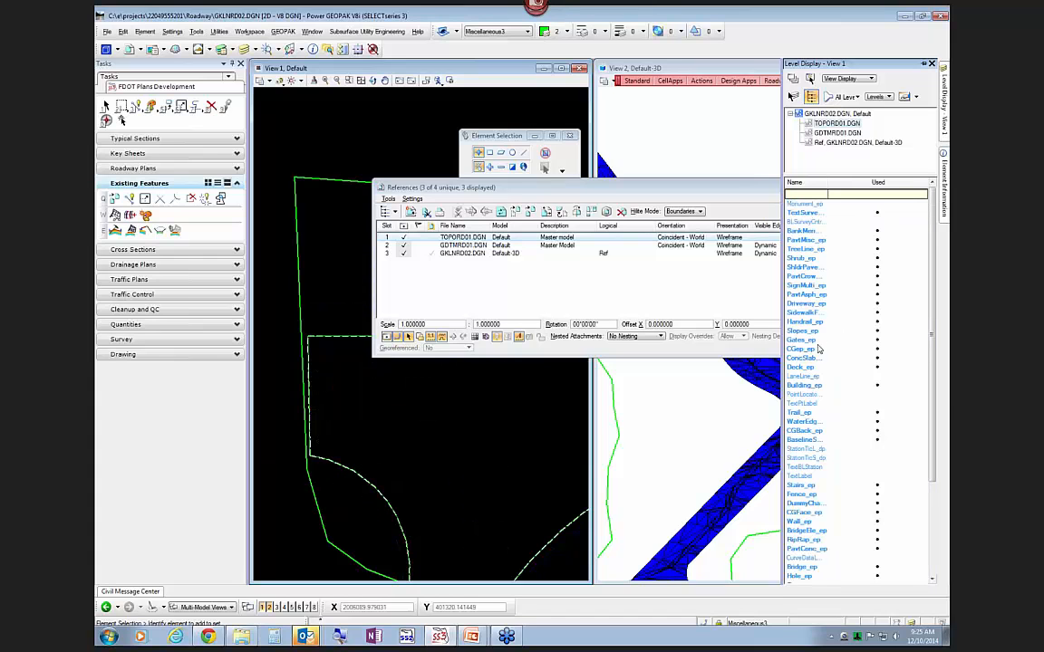
pyautogui.click(818, 349)
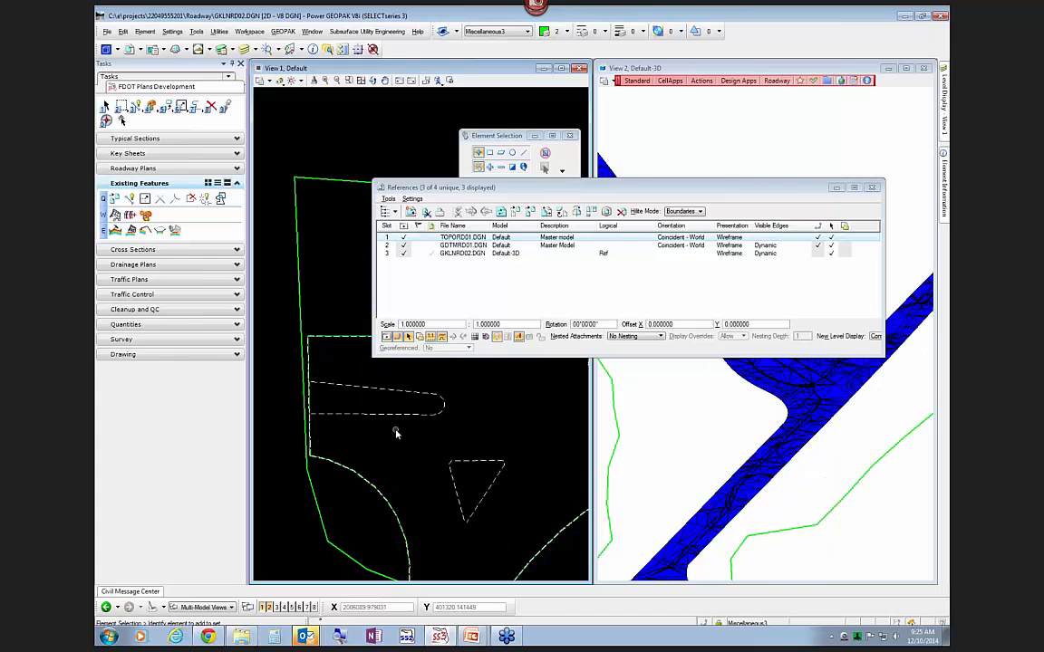
# Merge the TOPORD01.DGN reference with its visible island outlines into the master file and close the reference list
pyautogui.rightClick(443, 237)
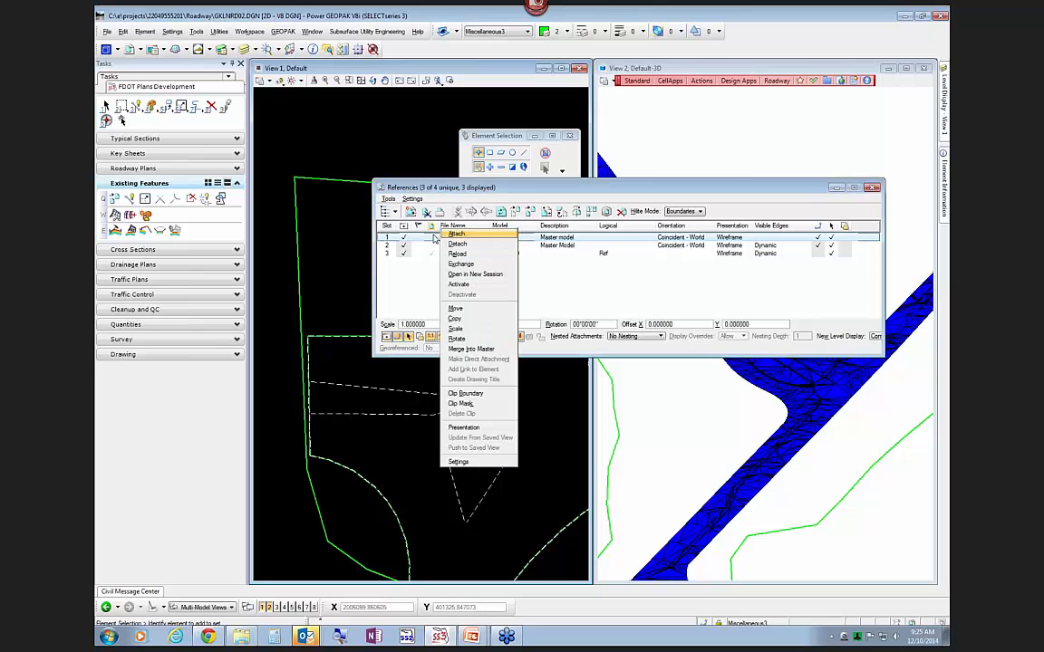
pyautogui.click(466, 349)
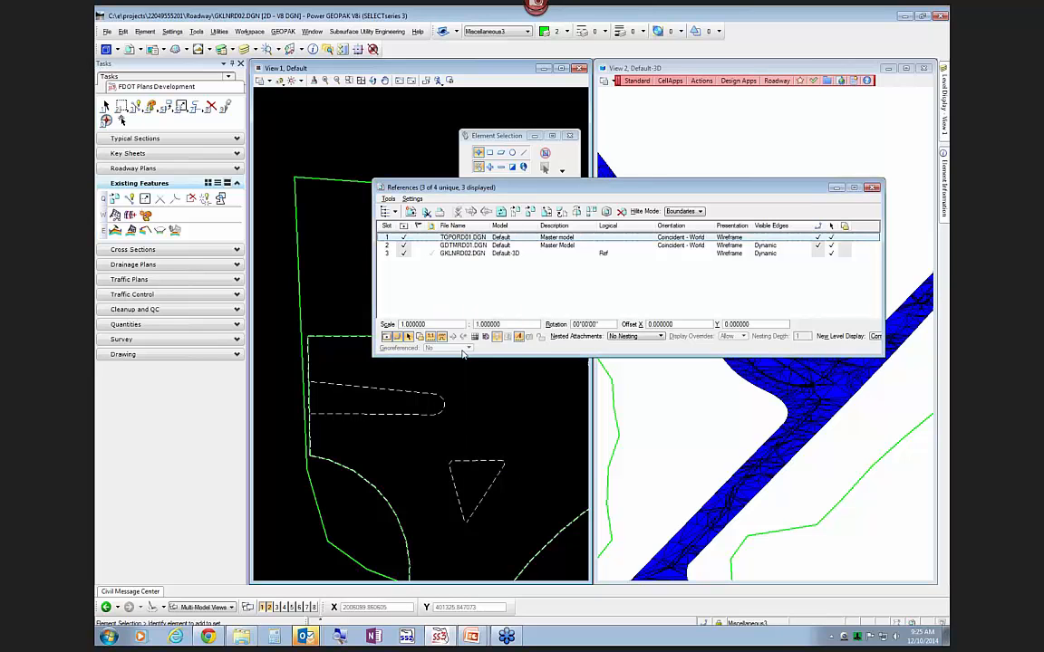
pyautogui.click(465, 405)
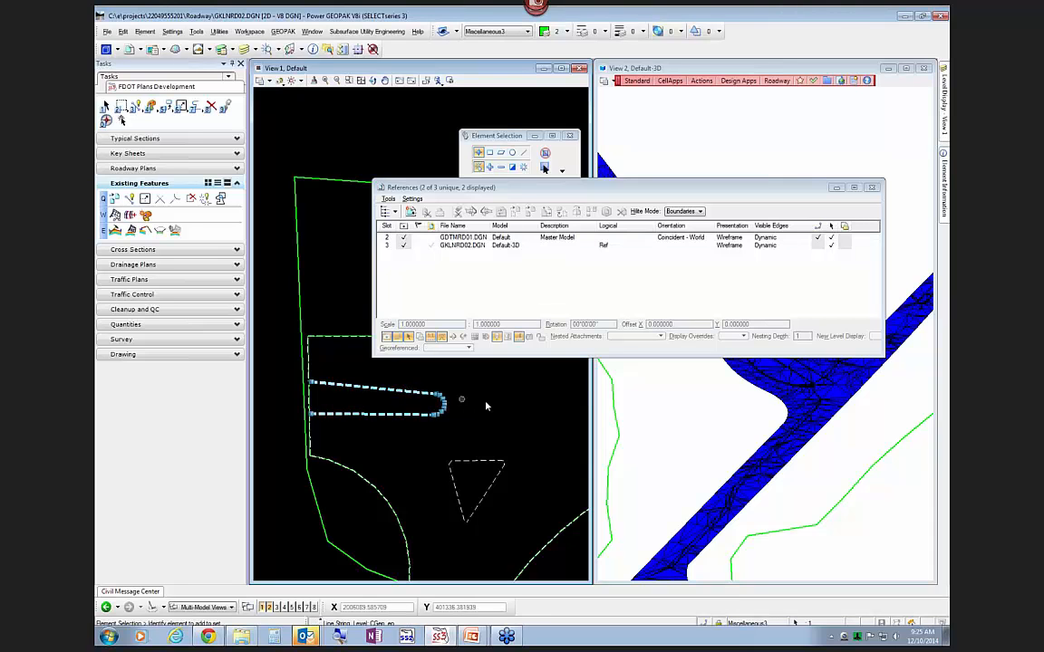
pyautogui.scroll(-5, 380, 404)
pyautogui.scroll(3, 385, 399)
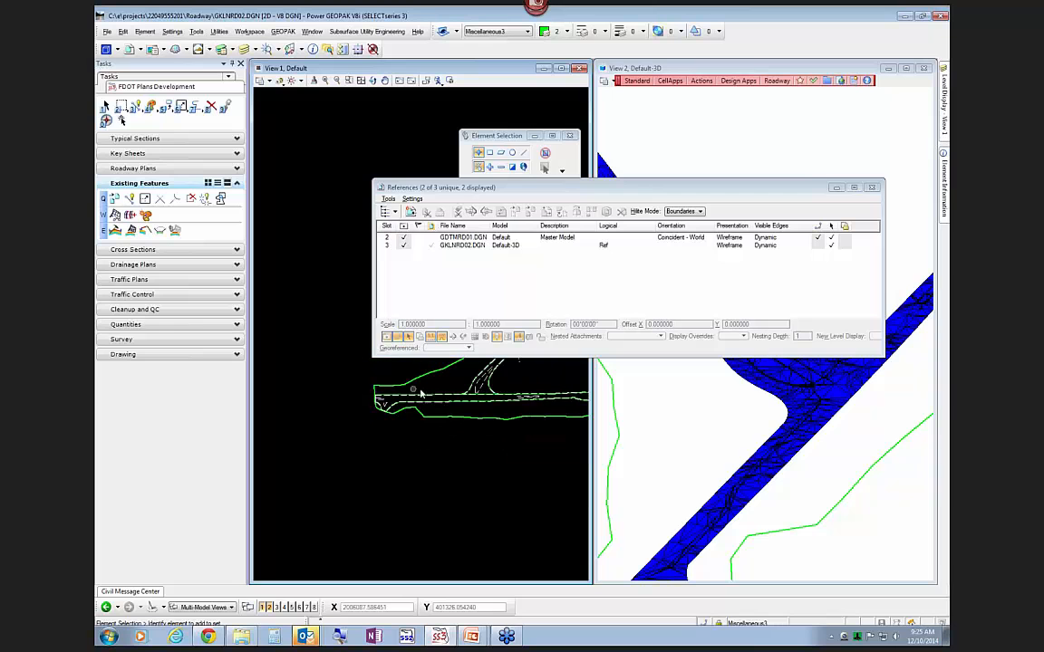
pyautogui.moveTo(515, 391); pyautogui.dragTo(487, 407, button='middle')
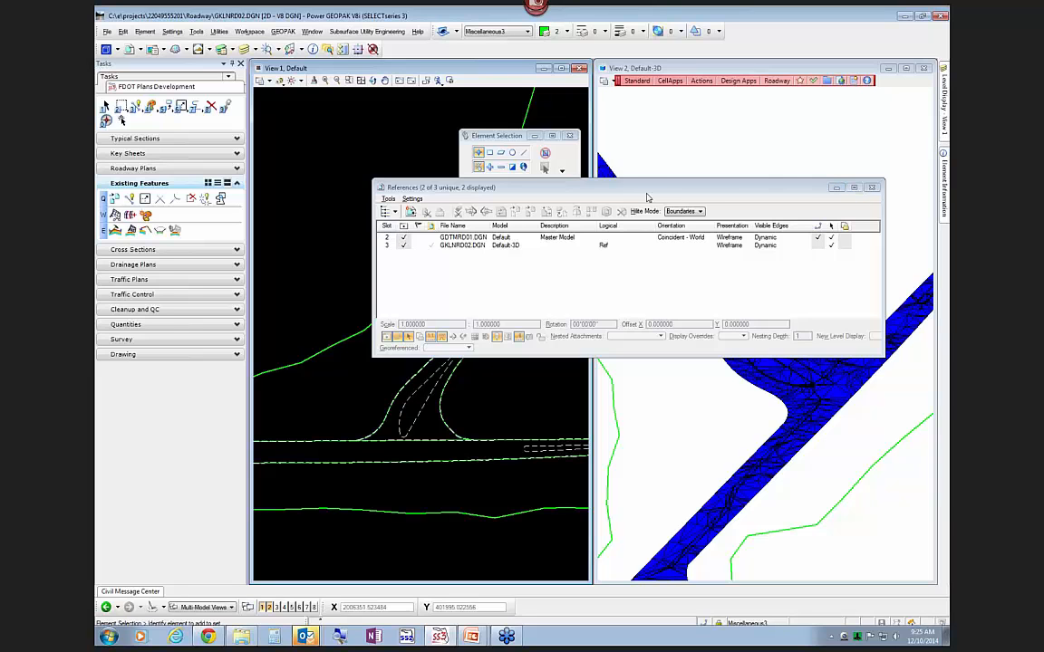
pyautogui.click(871, 188)
# Try to clip DTM_EX_SR61 internally with the teardrop island outline, using feature definition DtmProposed, name DTM_EX_SR61_clip and no offsets
pyautogui.scroll(2, 416, 391)
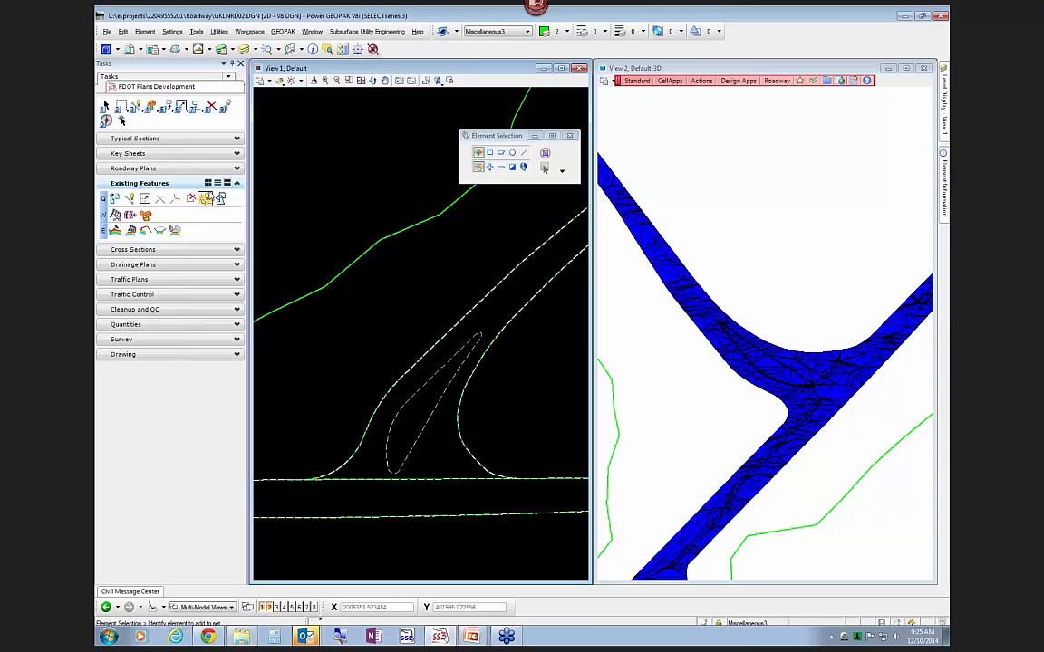
pyautogui.click(116, 216)
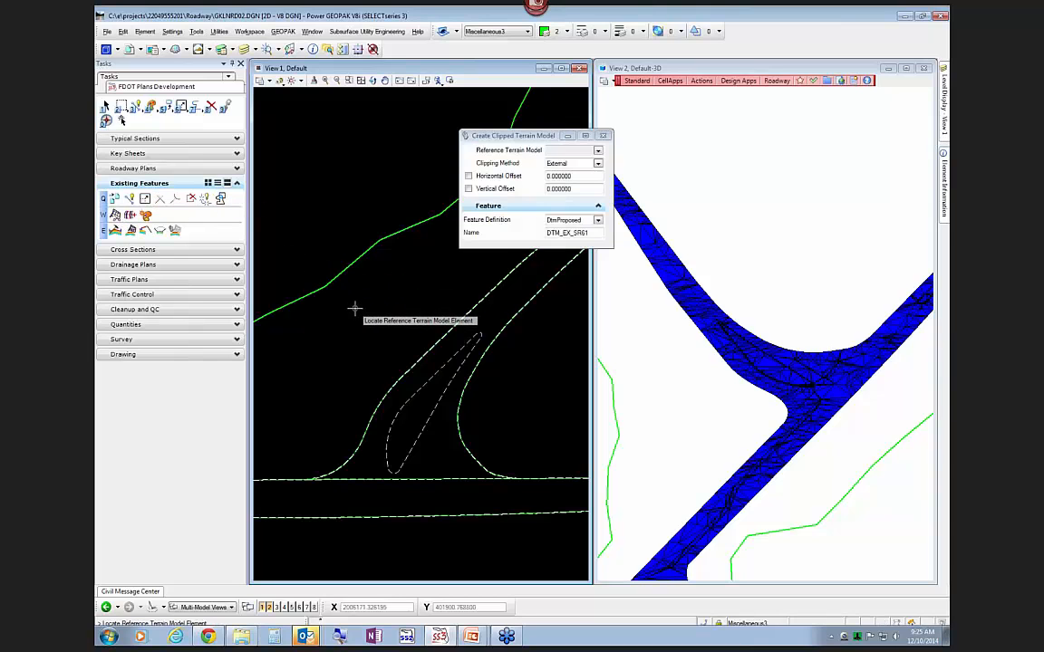
pyautogui.click(747, 381)
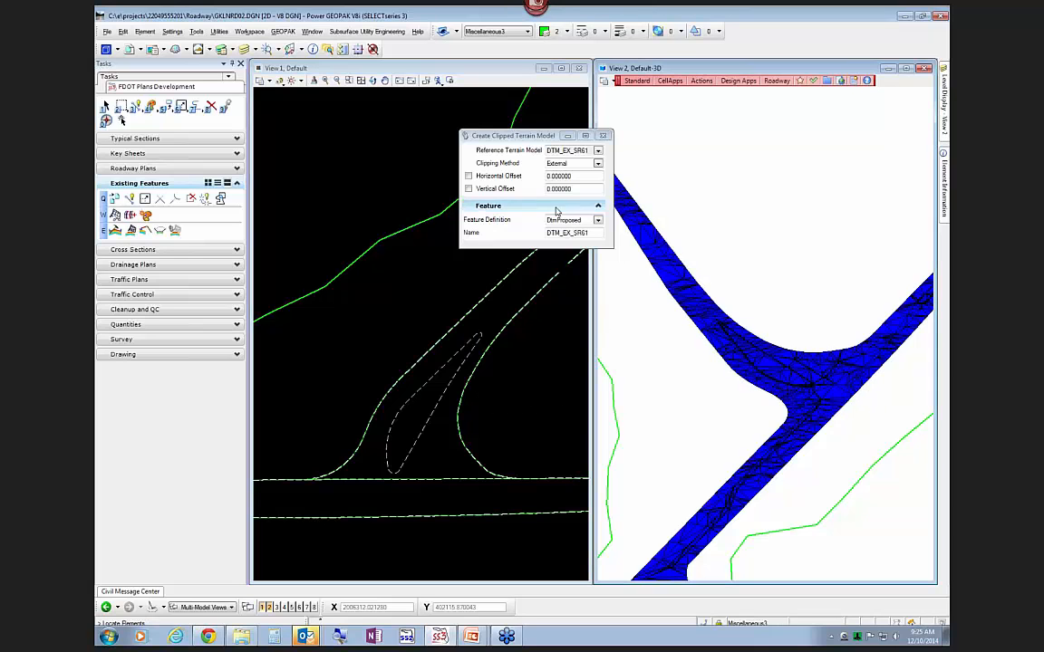
pyautogui.click(595, 233)
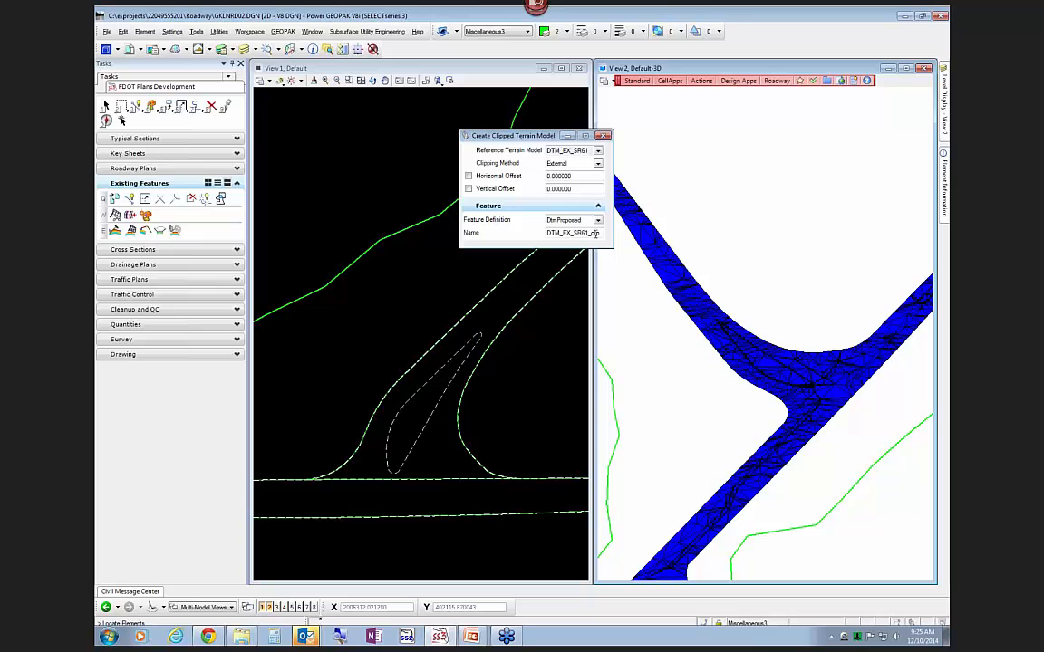
pyautogui.click(598, 164)
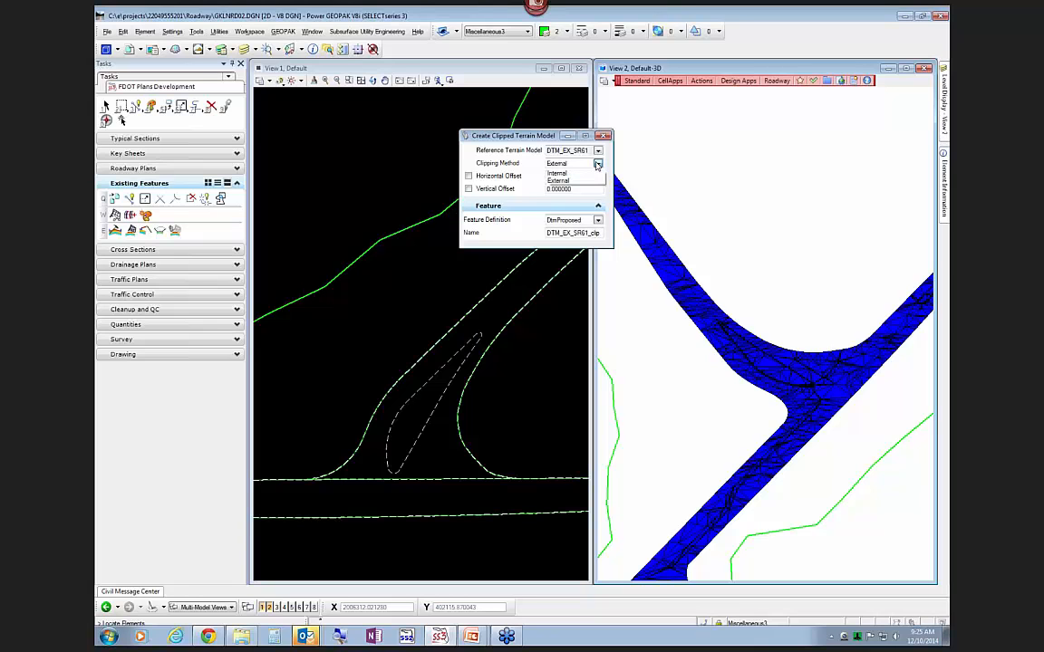
pyautogui.click(564, 173)
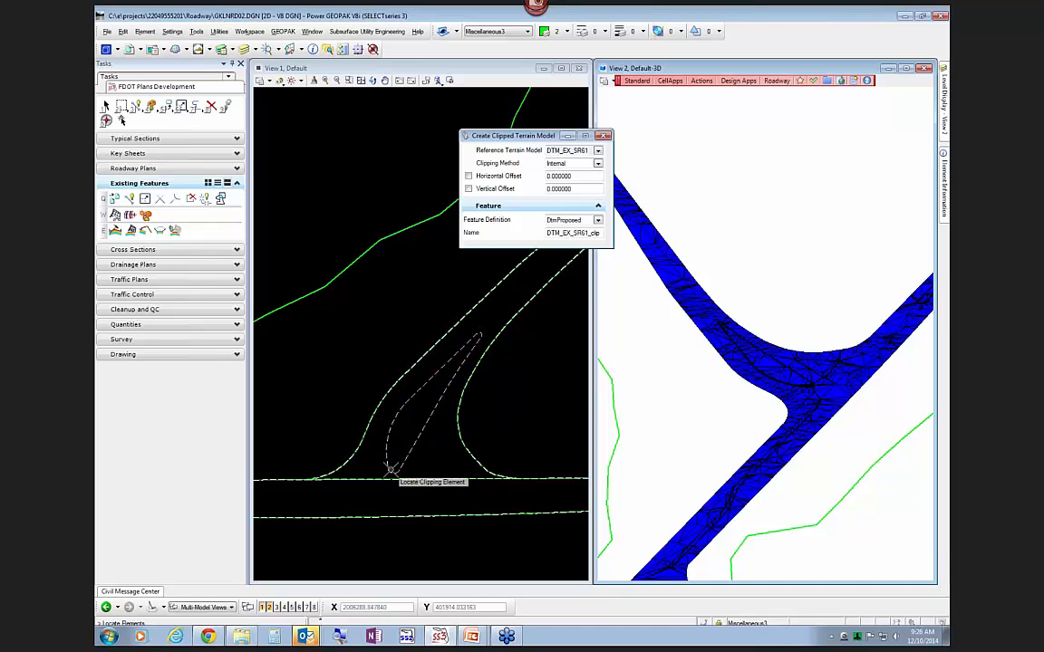
pyautogui.scroll(1, 390, 469)
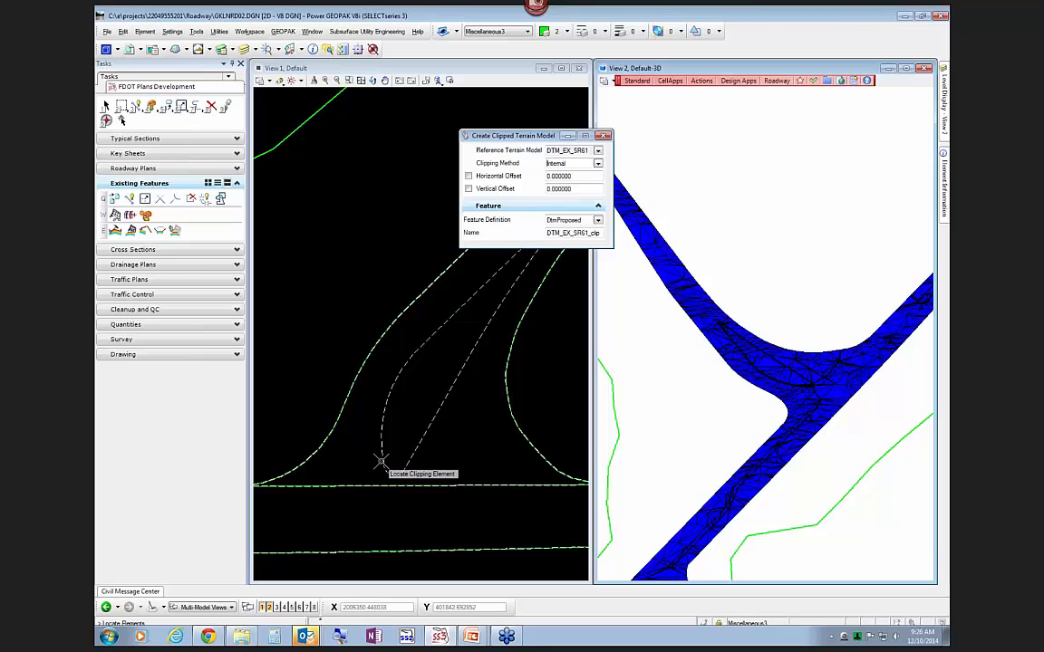
pyautogui.click(383, 460)
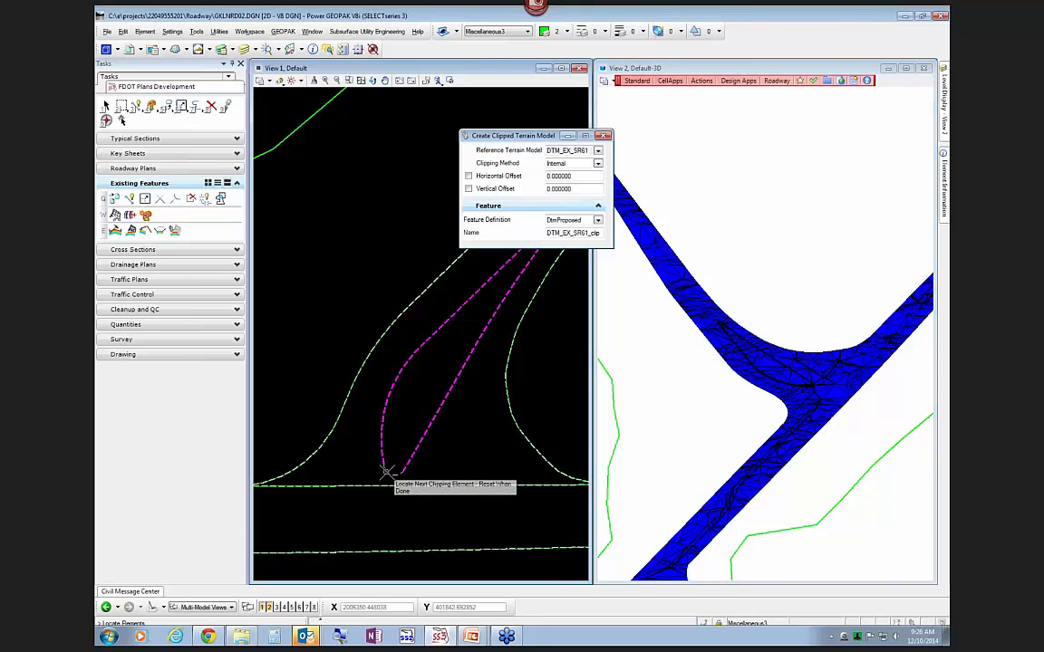
pyautogui.rightClick(447, 445)
pyautogui.click(450, 445)
pyautogui.click(450, 445)
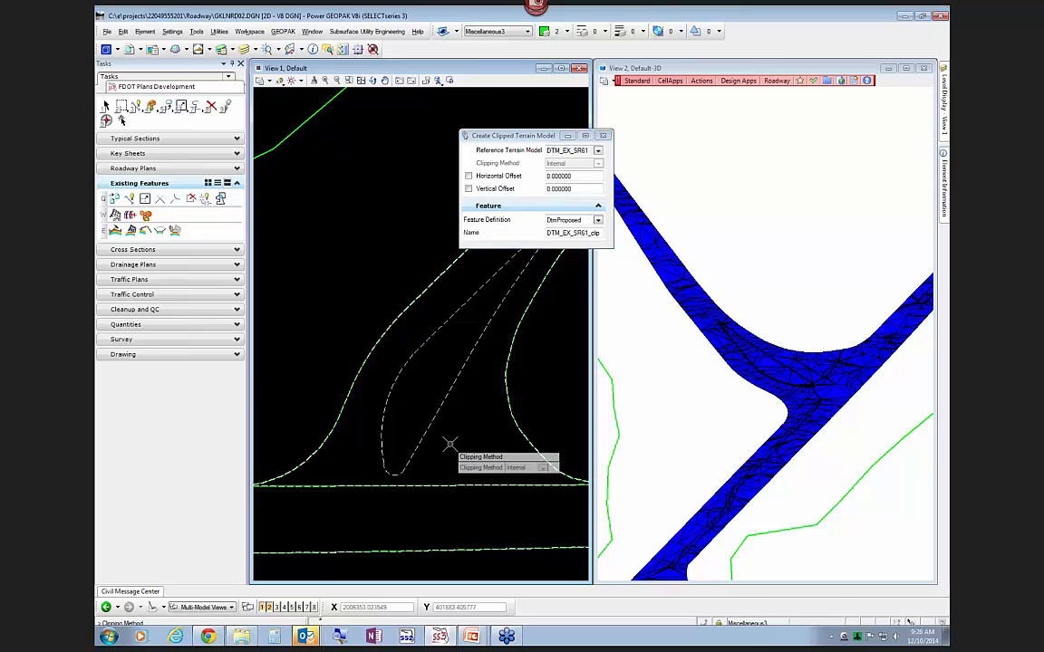
pyautogui.click(449, 445)
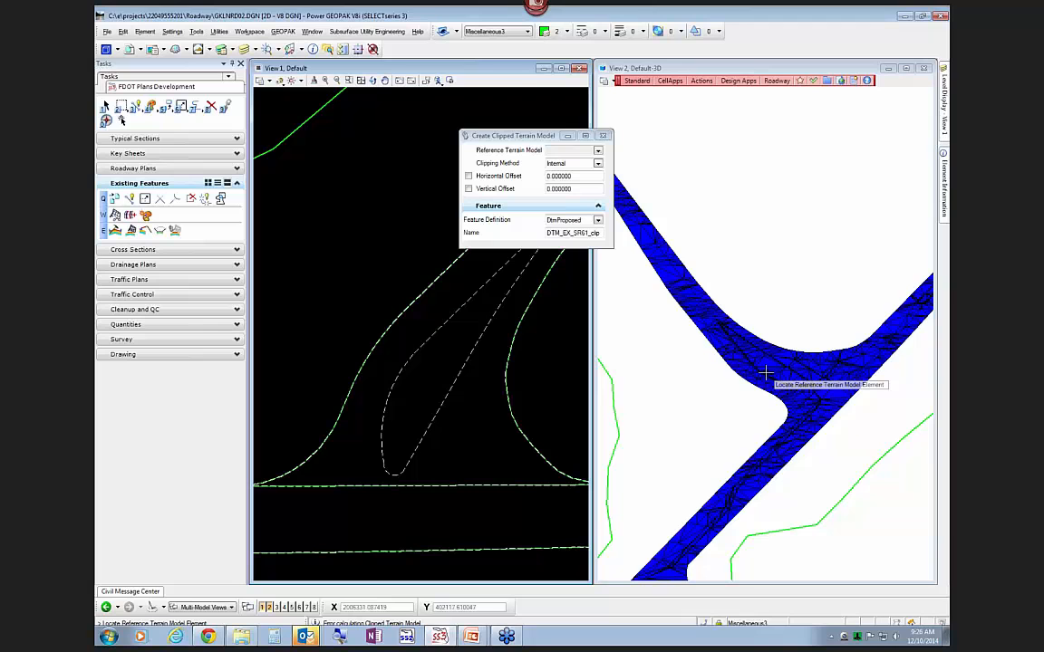
pyautogui.rightClick(509, 391)
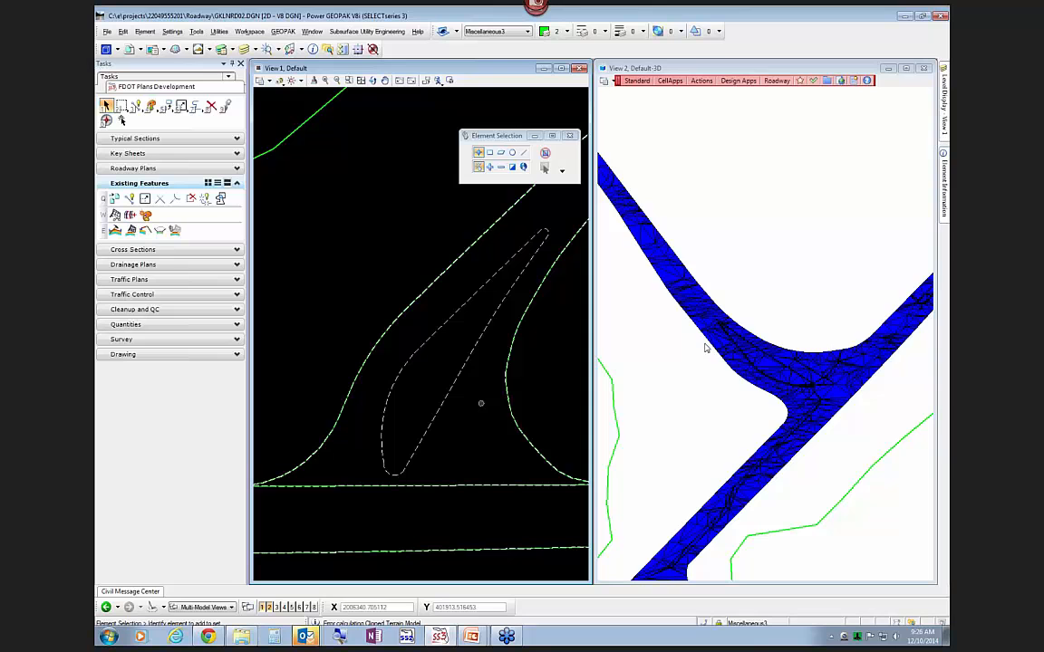
# Expand the GKLNRD02.DGN terrain models in Project Explorer's civil model, select DTM_EX_SR61 and place the window clear of the plan view
pyautogui.moveTo(948, 205); pyautogui.dragTo(430, 203)
pyautogui.moveTo(505, 507); pyautogui.dragTo(746, 479)
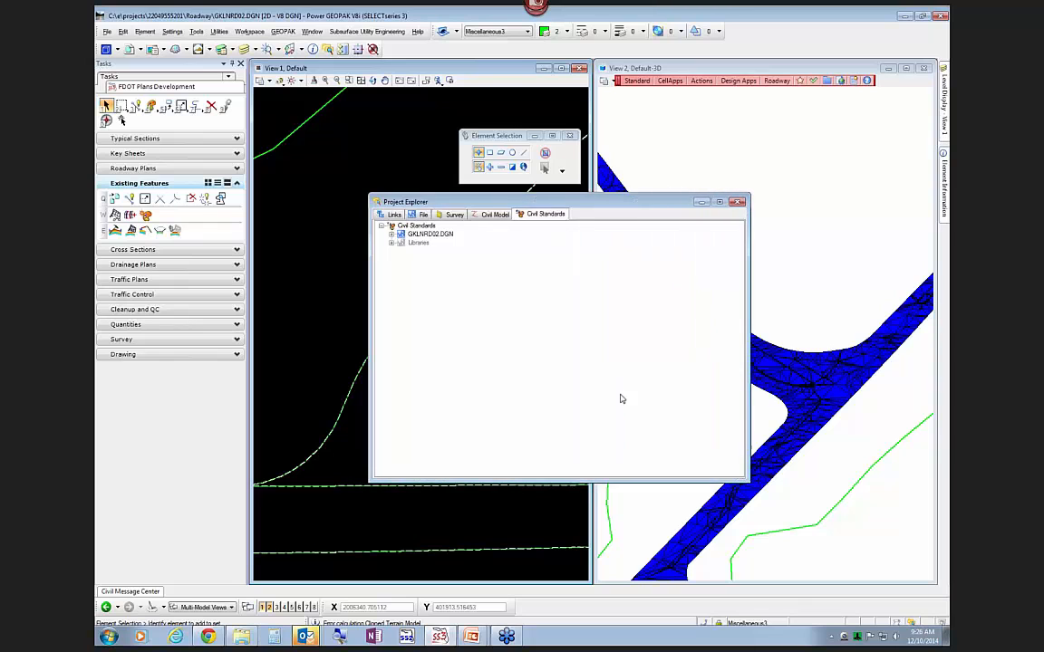
pyautogui.click(490, 215)
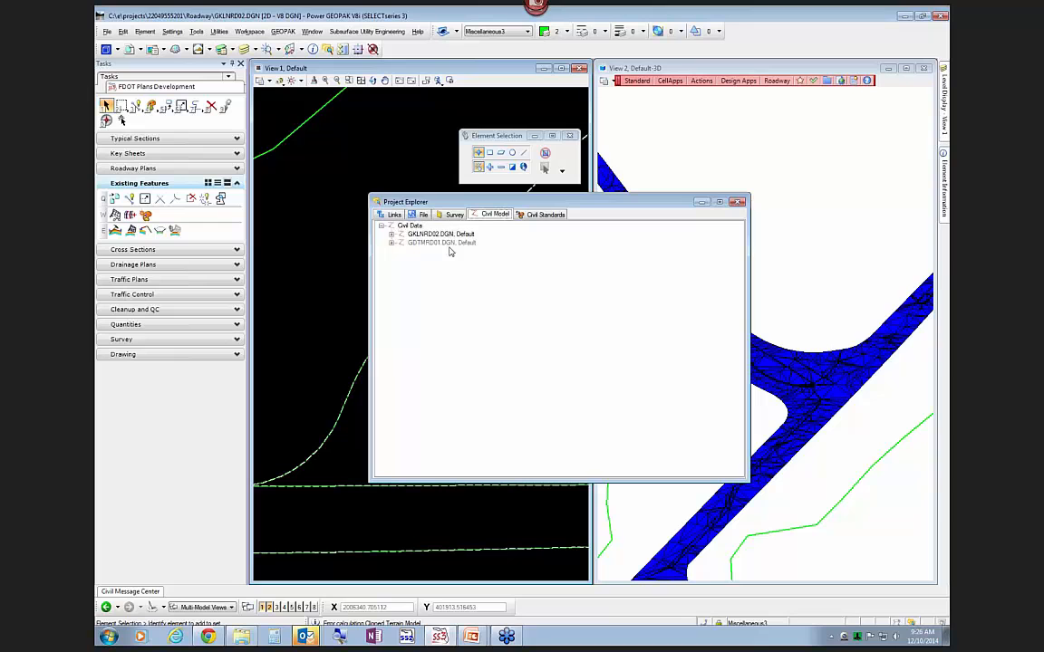
pyautogui.click(392, 235)
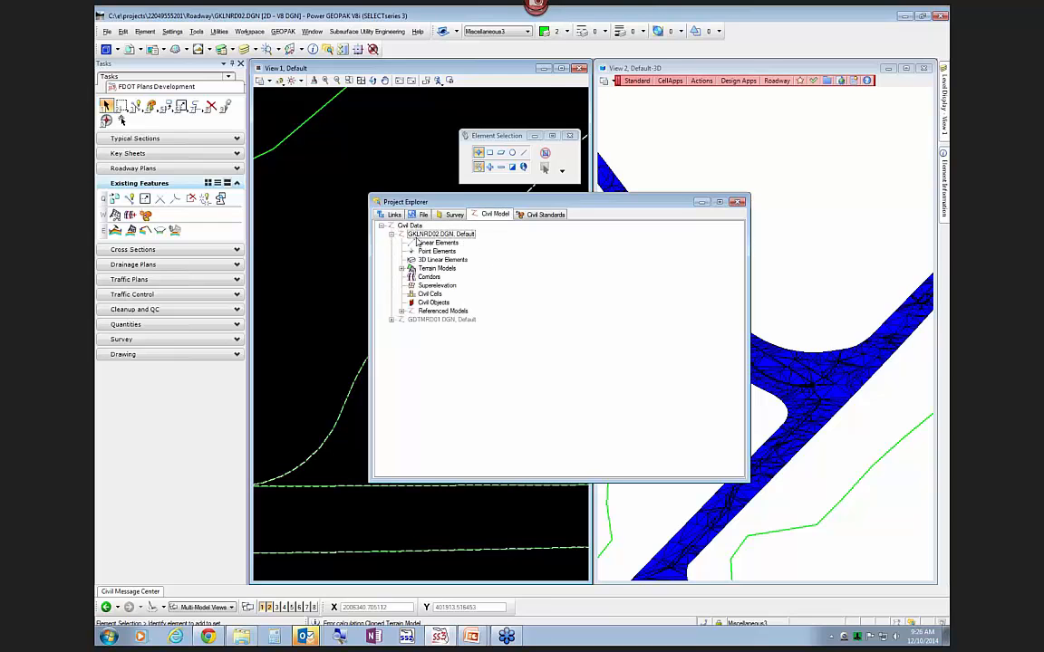
pyautogui.click(401, 270)
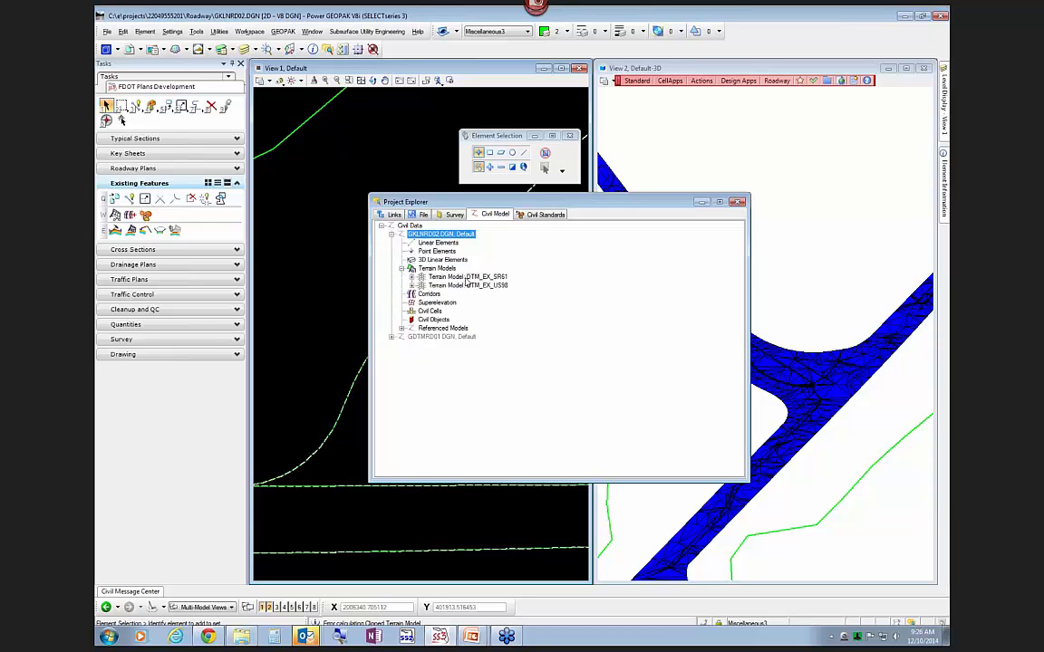
pyautogui.click(439, 278)
pyautogui.click(413, 277)
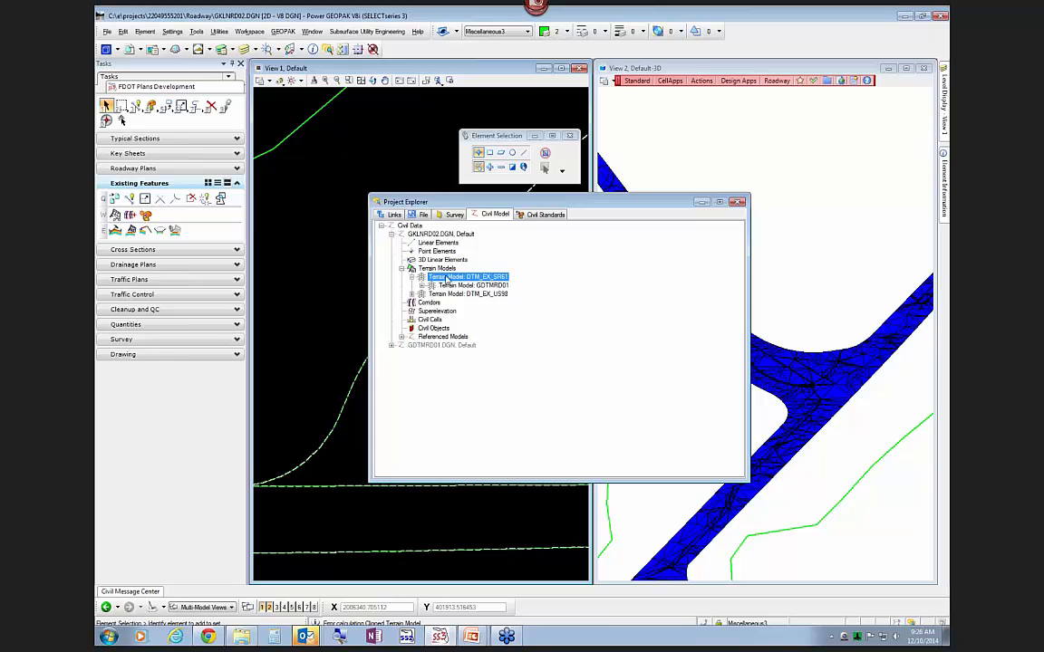
pyautogui.moveTo(542, 206); pyautogui.dragTo(746, 222)
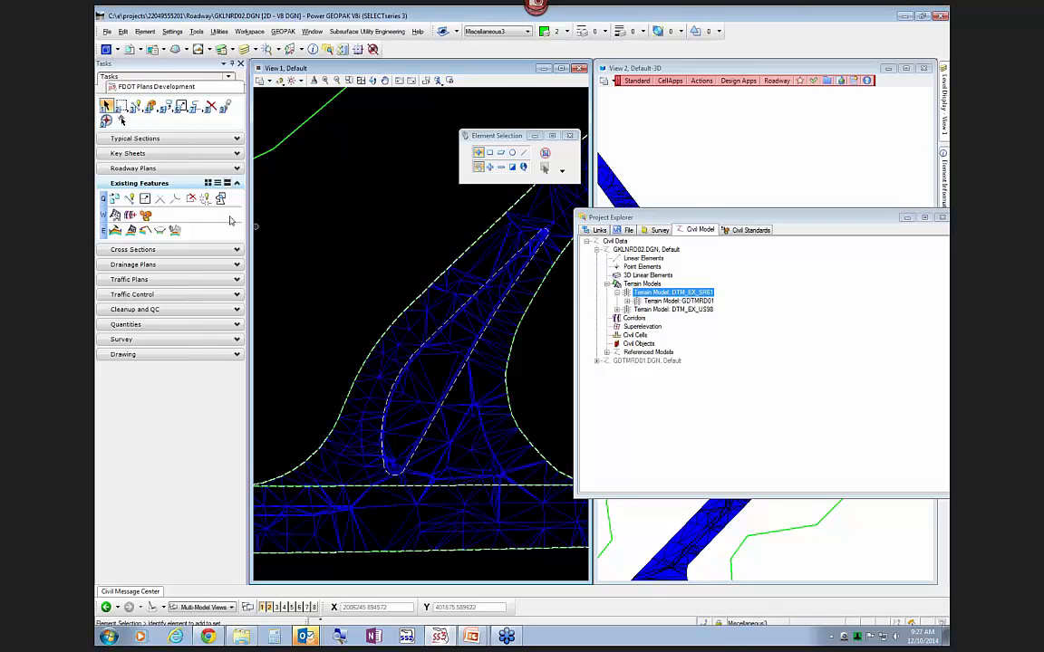
# Try to clip DTM_EX_SR61 internally with the teardrop island's outline, picking its long line string and the short curved end as clipping elements
pyautogui.click(102, 198)
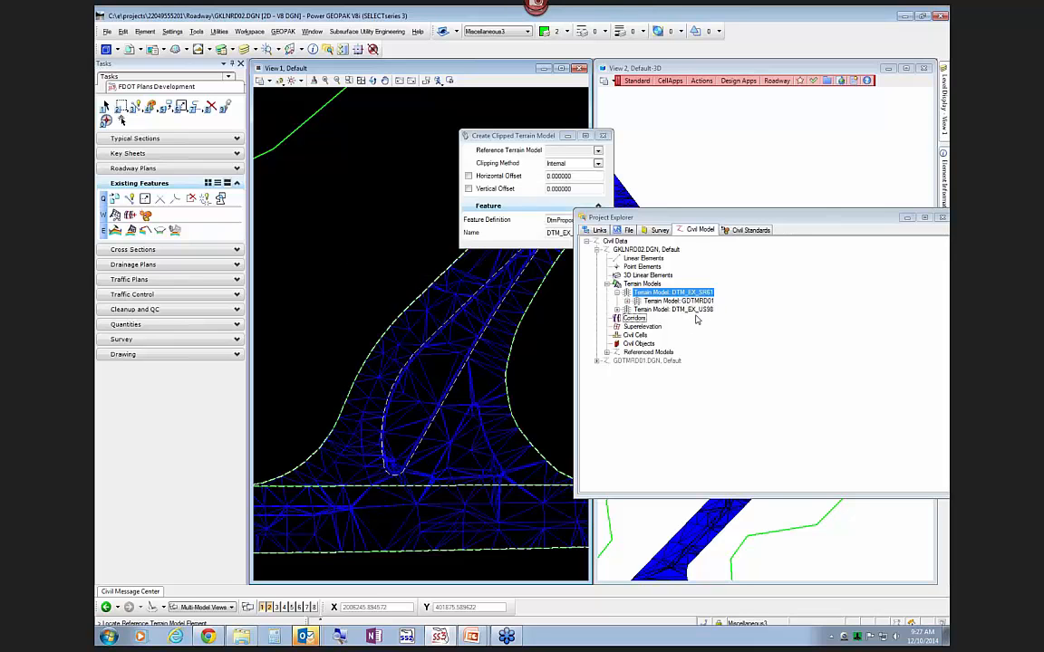
pyautogui.click(617, 293)
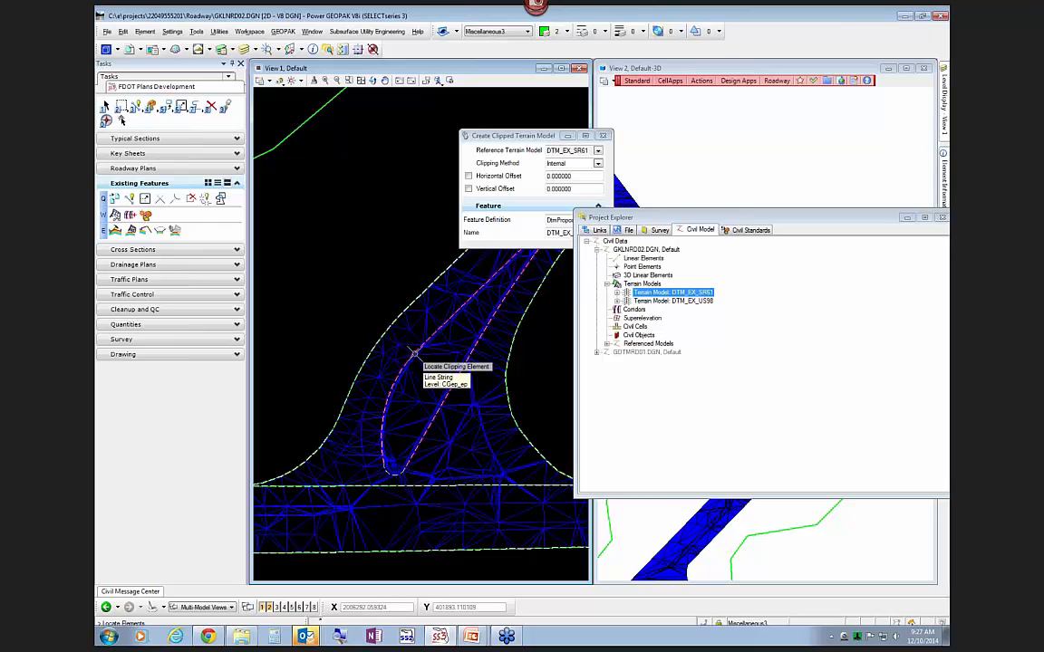
pyautogui.click(400, 382)
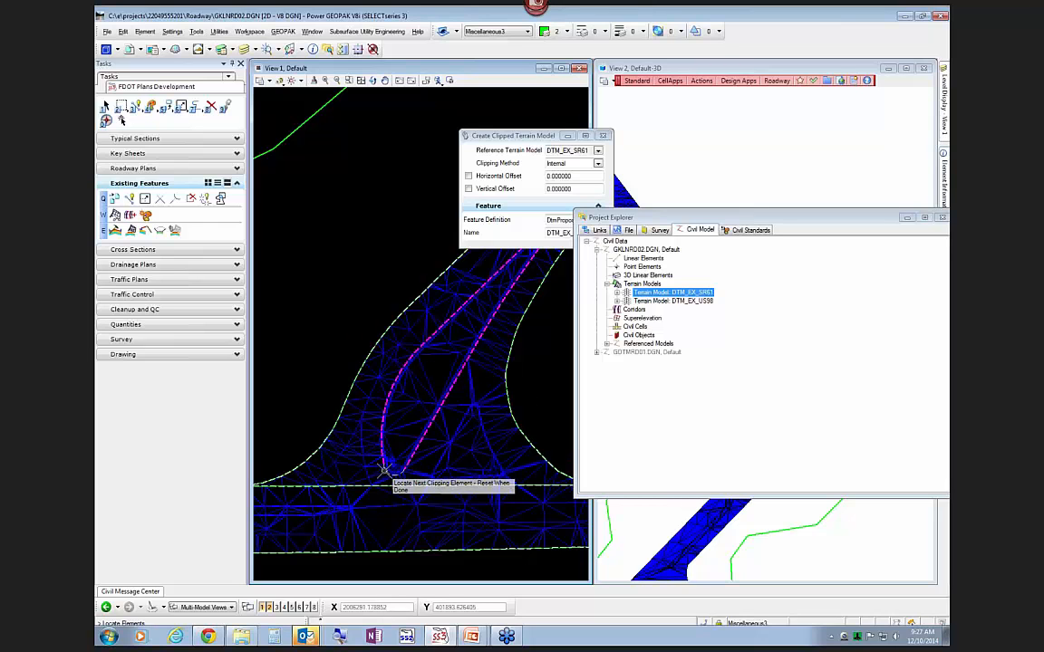
pyautogui.click(387, 472)
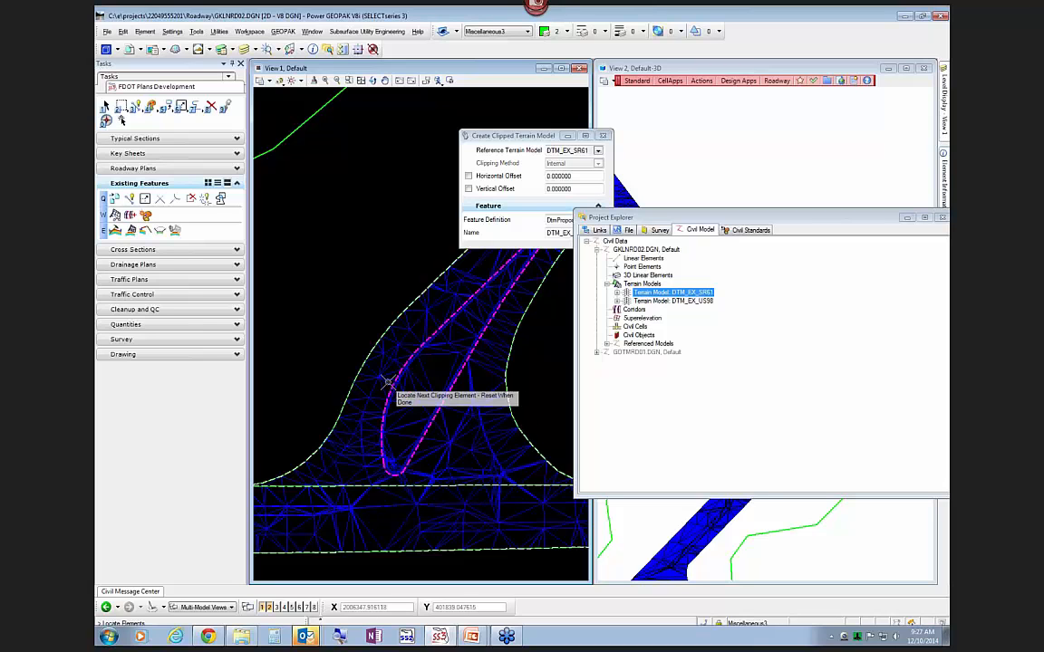
pyautogui.rightClick(334, 242)
pyautogui.click(340, 243)
pyautogui.click(340, 242)
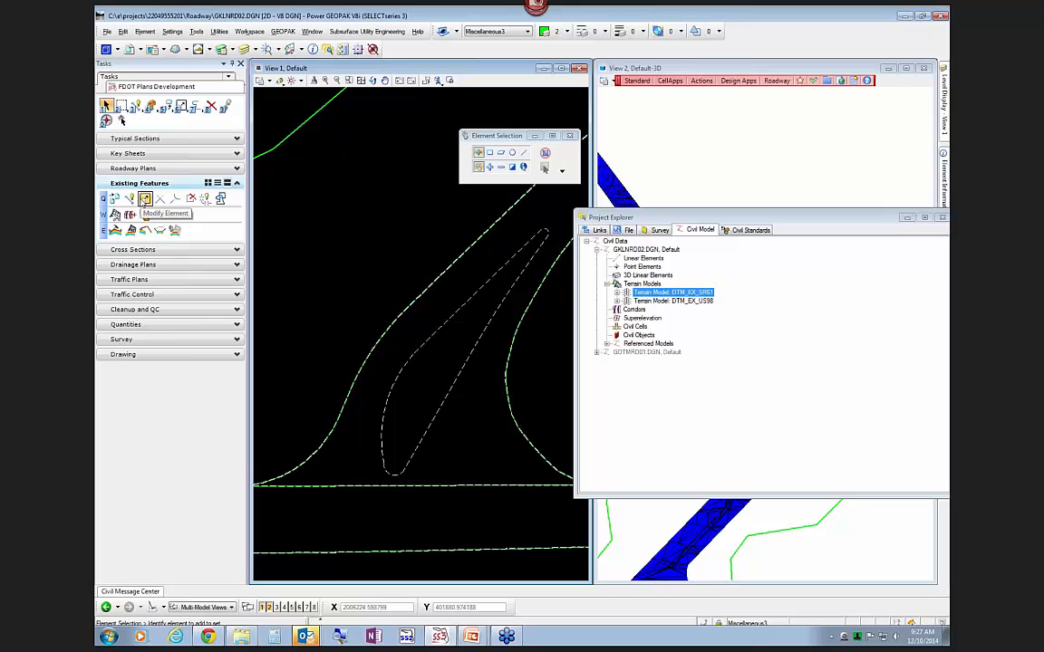
# Create unfilled regions inside the teardrop island and the long narrow median island, keeping the originals with a 0.1 maximum gap
pyautogui.click(220, 199)
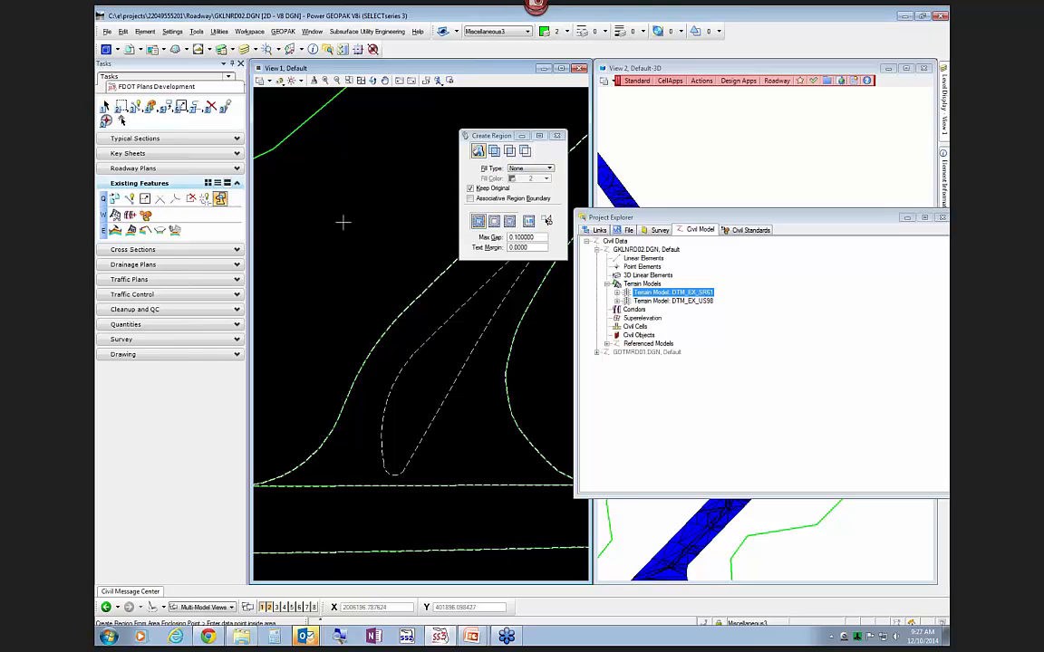
pyautogui.click(433, 386)
pyautogui.click(426, 386)
pyautogui.scroll(-3, 444, 372)
pyautogui.scroll(3, 523, 413)
pyautogui.click(499, 385)
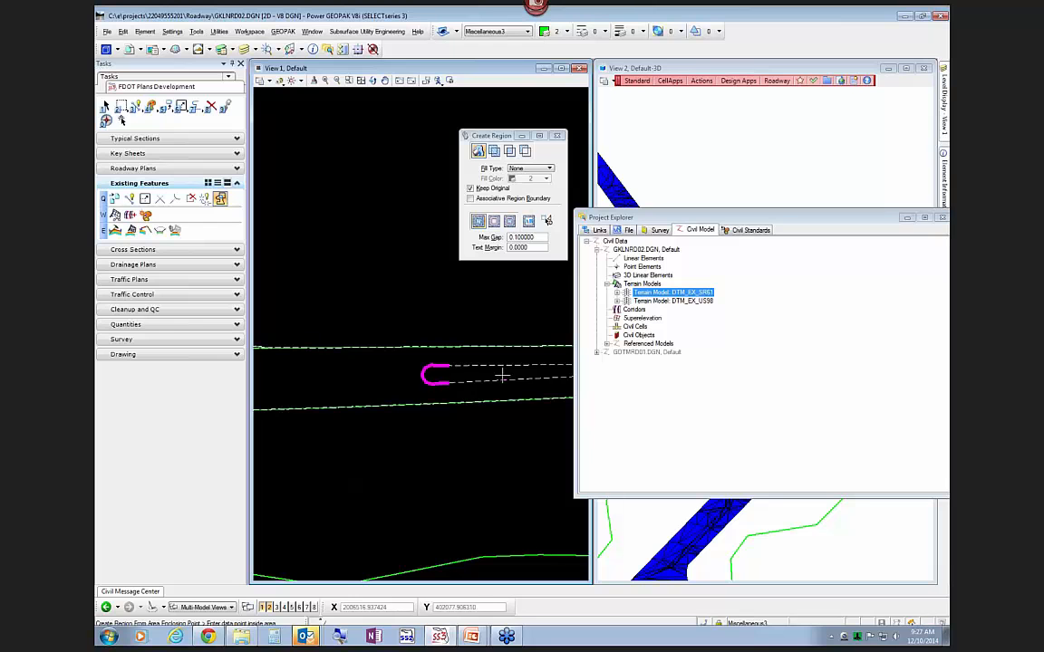
pyautogui.click(496, 391)
# Close the open end of the tapered median island near the road's end with a line joining its two edges
pyautogui.scroll(-3, 496, 392)
pyautogui.scroll(3, 285, 403)
pyautogui.scroll(4, 363, 396)
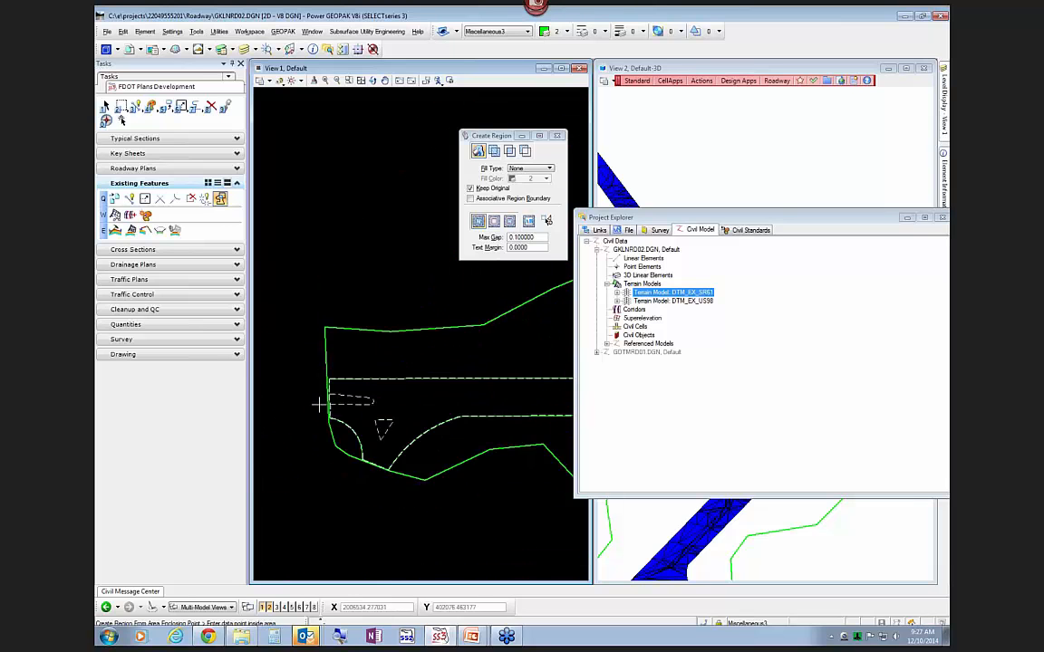
pyautogui.click(363, 396)
pyautogui.click(362, 396)
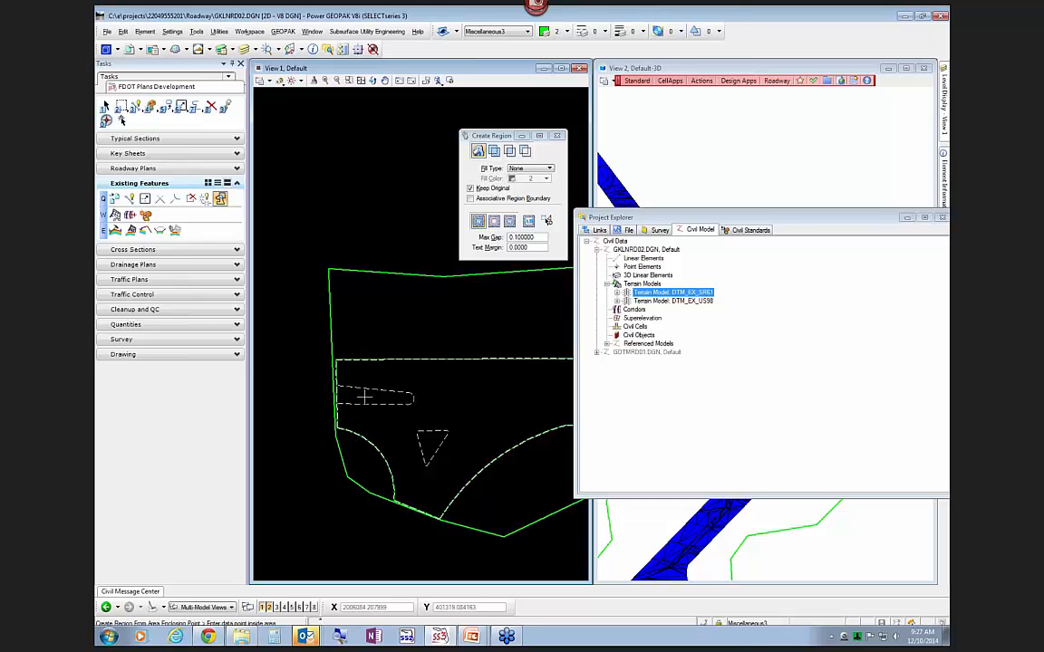
pyautogui.scroll(3, 345, 402)
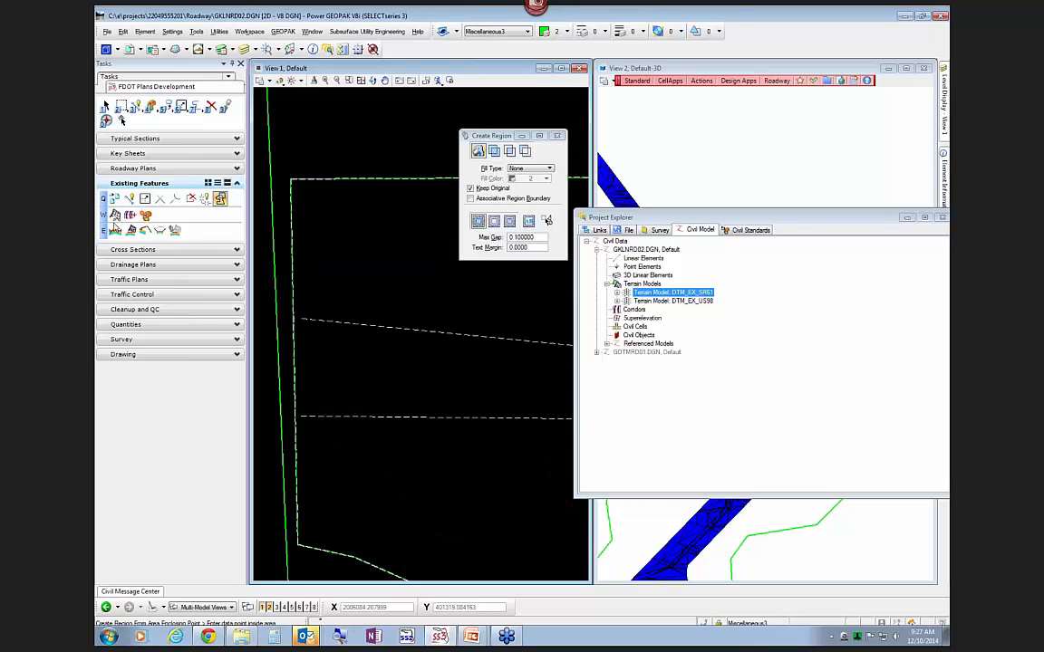
pyautogui.click(130, 198)
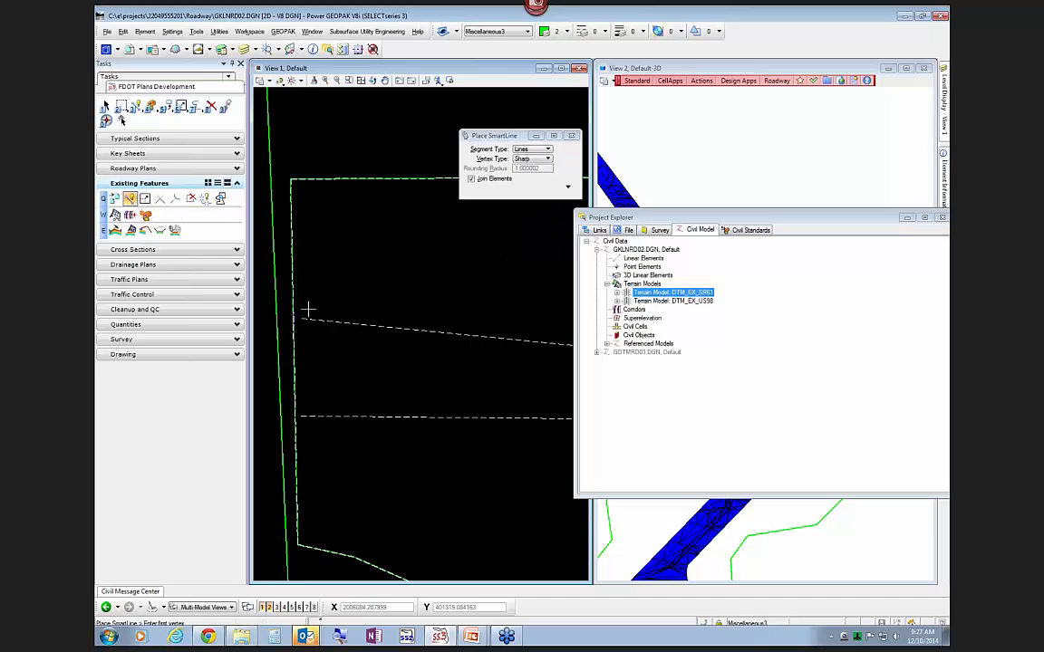
pyautogui.click(301, 319)
pyautogui.click(300, 417)
# Create unfilled regions inside the closed tapered median island and the triangular island beside it, keeping the originals
pyautogui.click(220, 198)
pyautogui.click(348, 395)
pyautogui.click(345, 396)
pyautogui.scroll(-5, 300, 365)
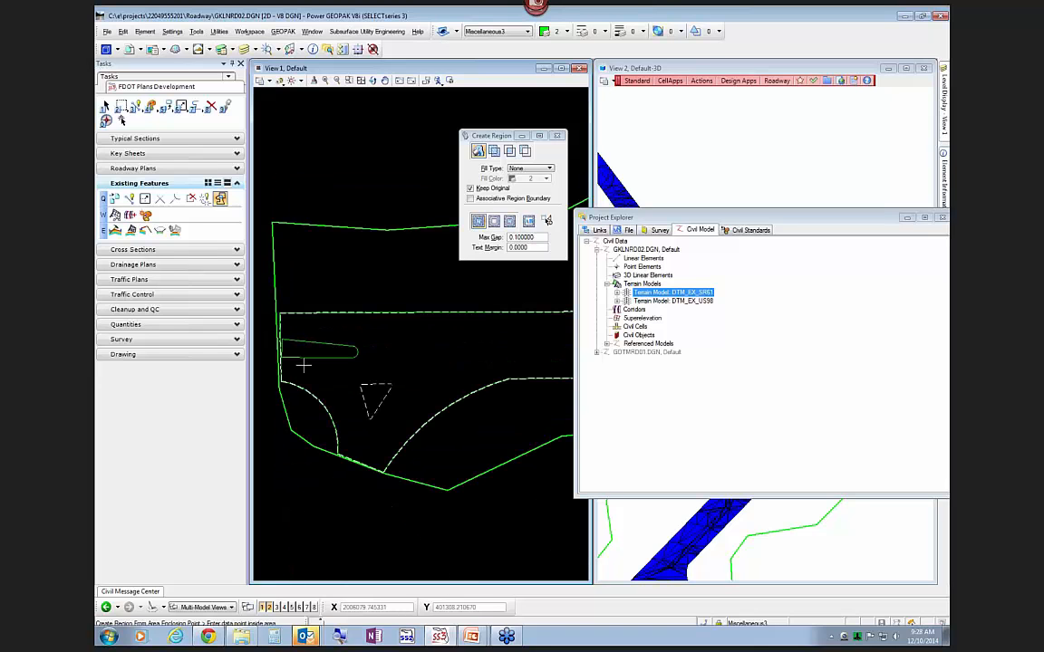
pyautogui.click(373, 397)
pyautogui.click(373, 396)
# Clip DTM_EX_SR61 internally with the teardrop island region, using feature definition DtmProposed, name DTM_EX_SR61_clip and no offsets
pyautogui.scroll(-5, 390, 394)
pyautogui.moveTo(478, 339); pyautogui.dragTo(359, 373, button='middle')
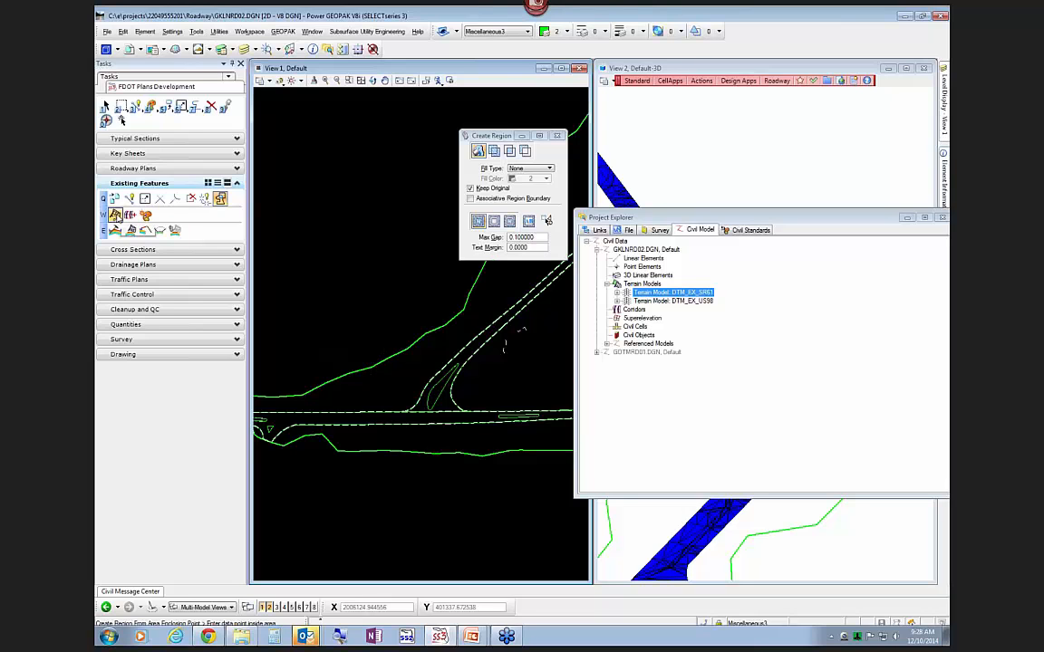
pyautogui.click(113, 218)
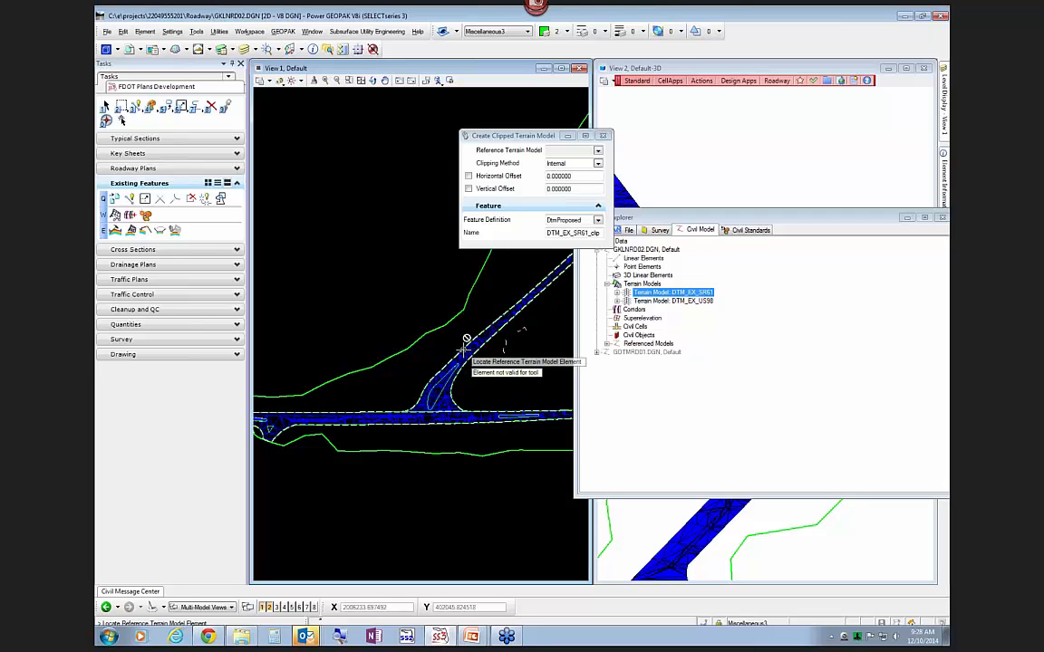
pyautogui.click(444, 345)
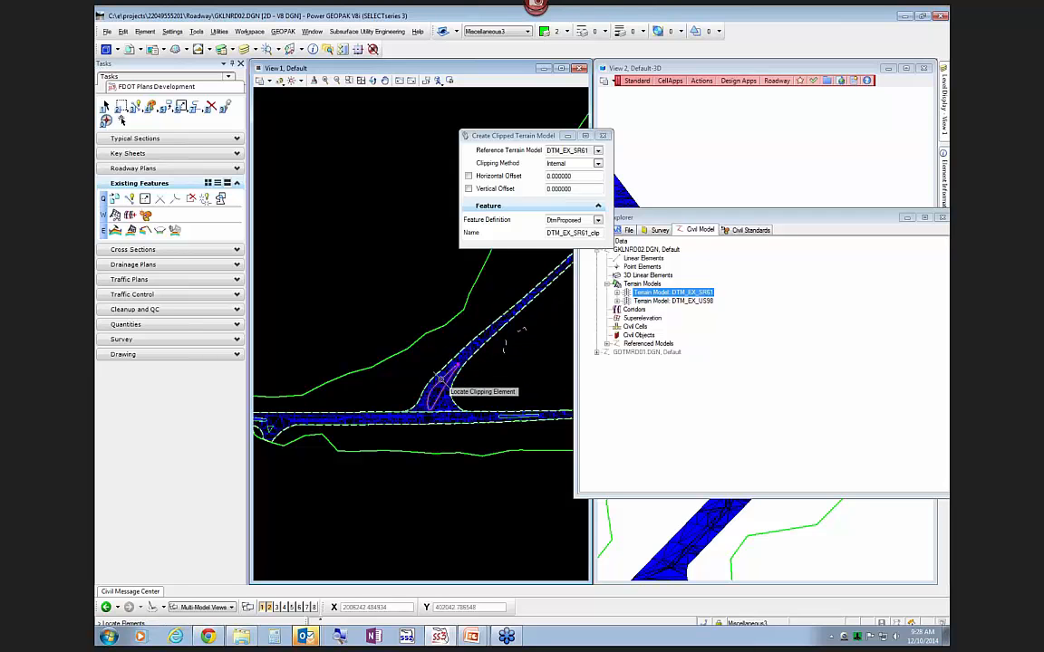
pyautogui.scroll(3, 442, 379)
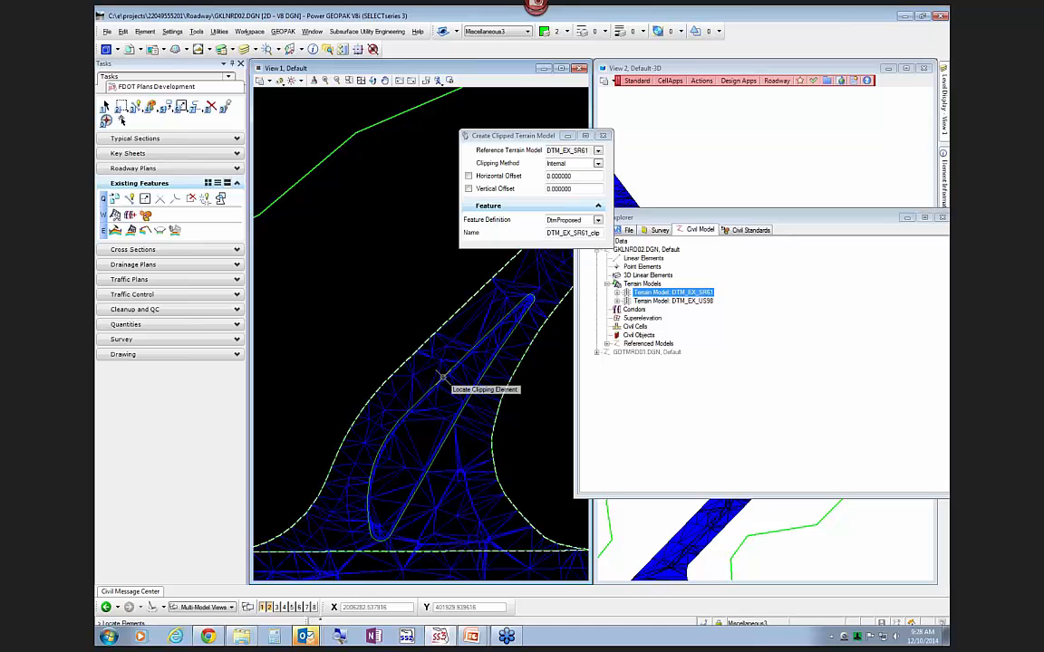
pyautogui.click(443, 379)
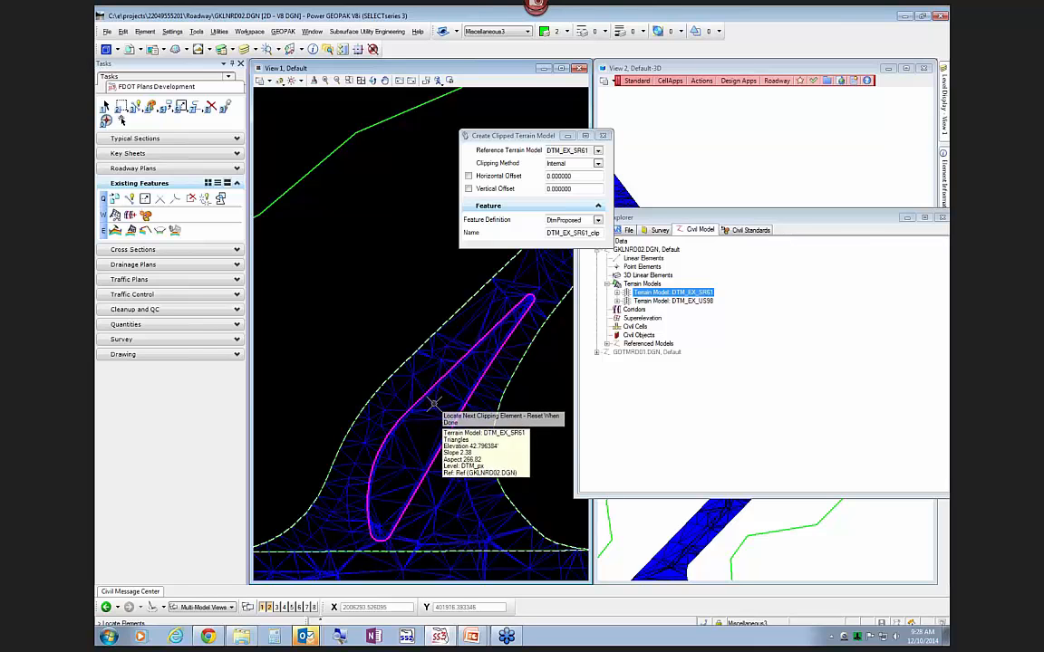
pyautogui.rightClick(329, 335)
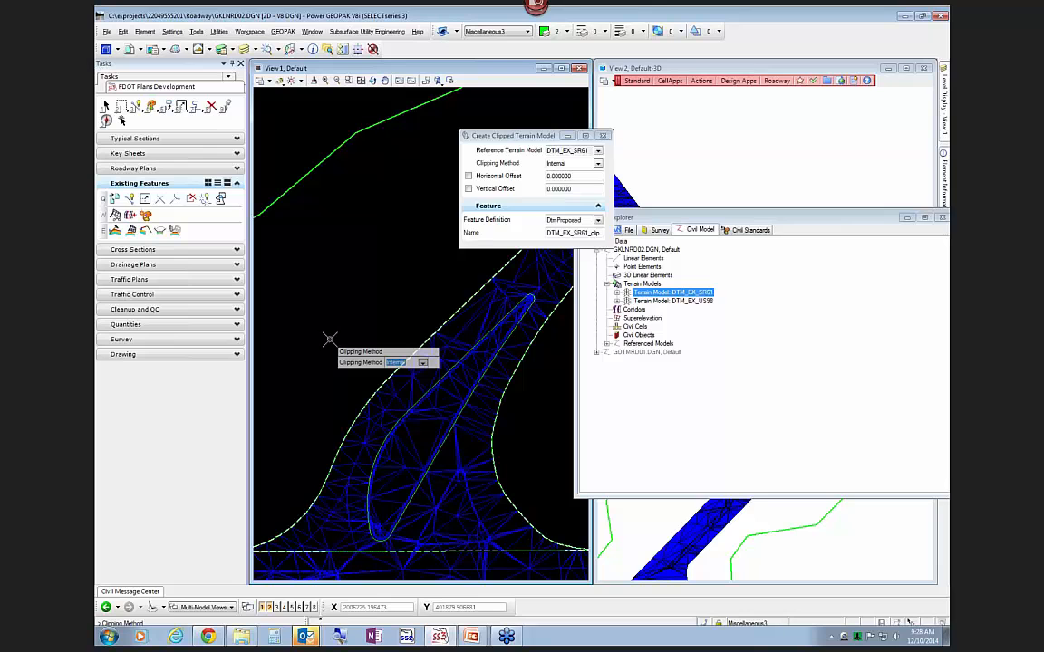
pyautogui.click(329, 339)
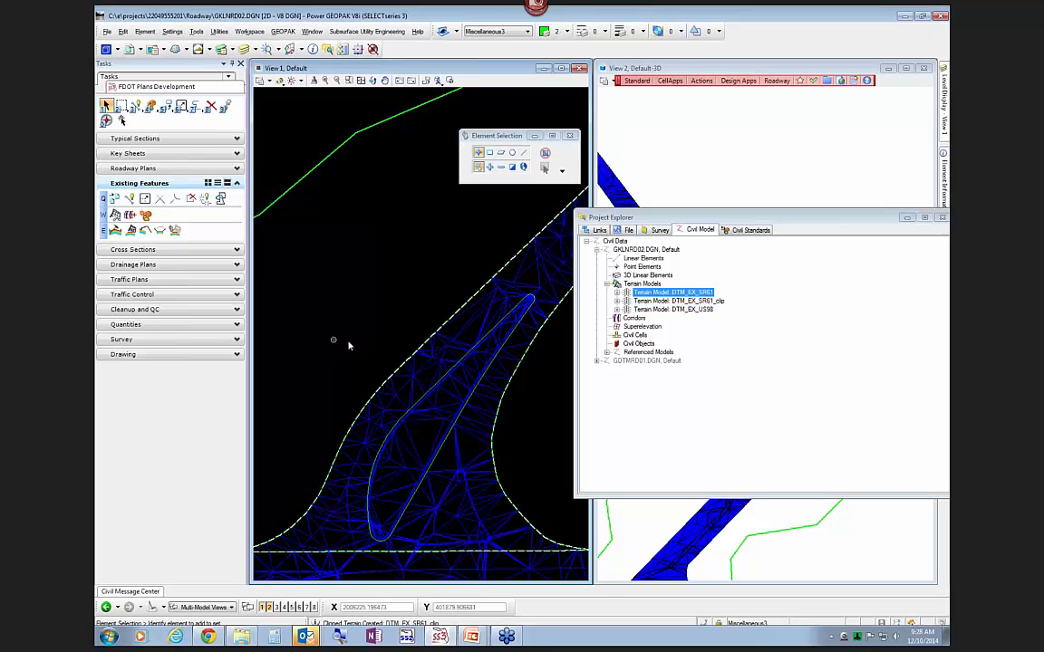
# Delete the original DTM_EX_SR61 terrain model from GKLNRD02.DGN and inspect the teardrop cutout in the 3D view
pyautogui.click(688, 301)
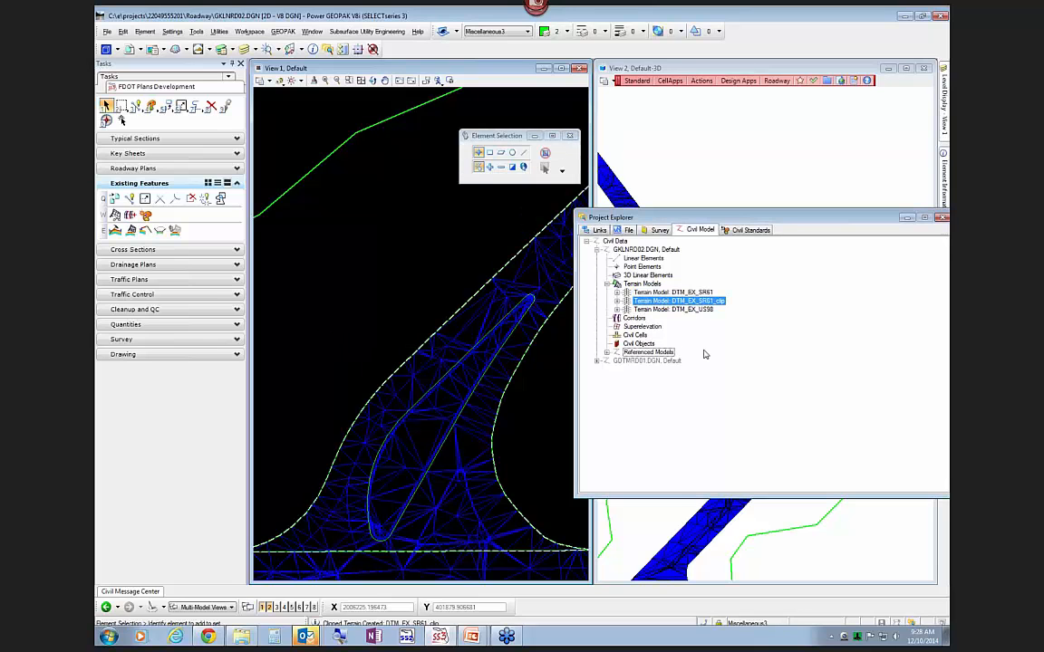
pyautogui.moveTo(725, 219); pyautogui.dragTo(451, 153)
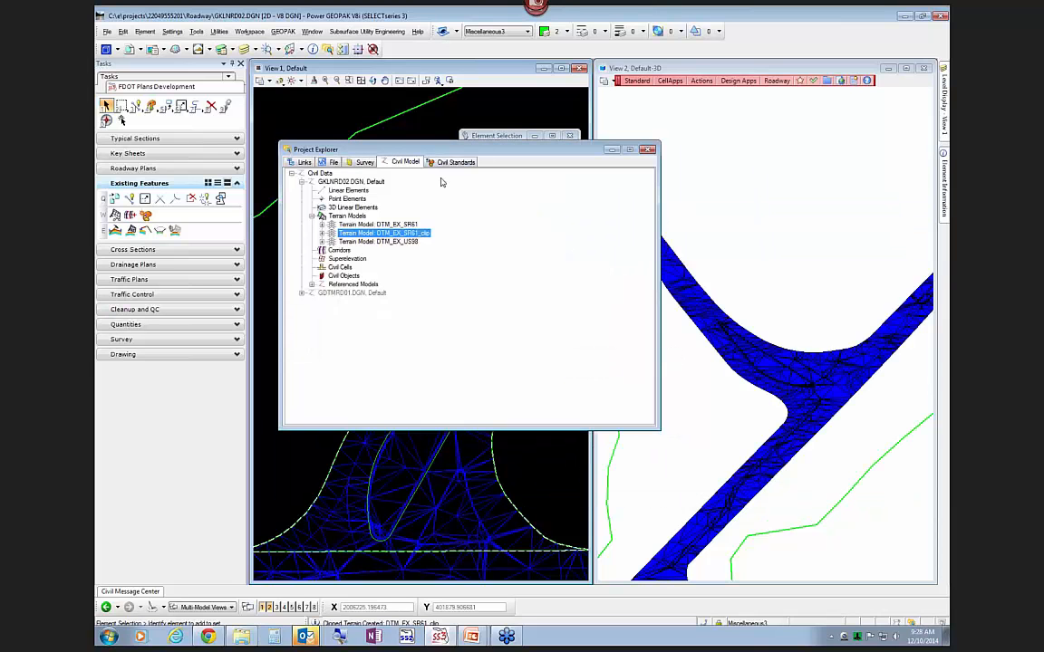
pyautogui.click(394, 225)
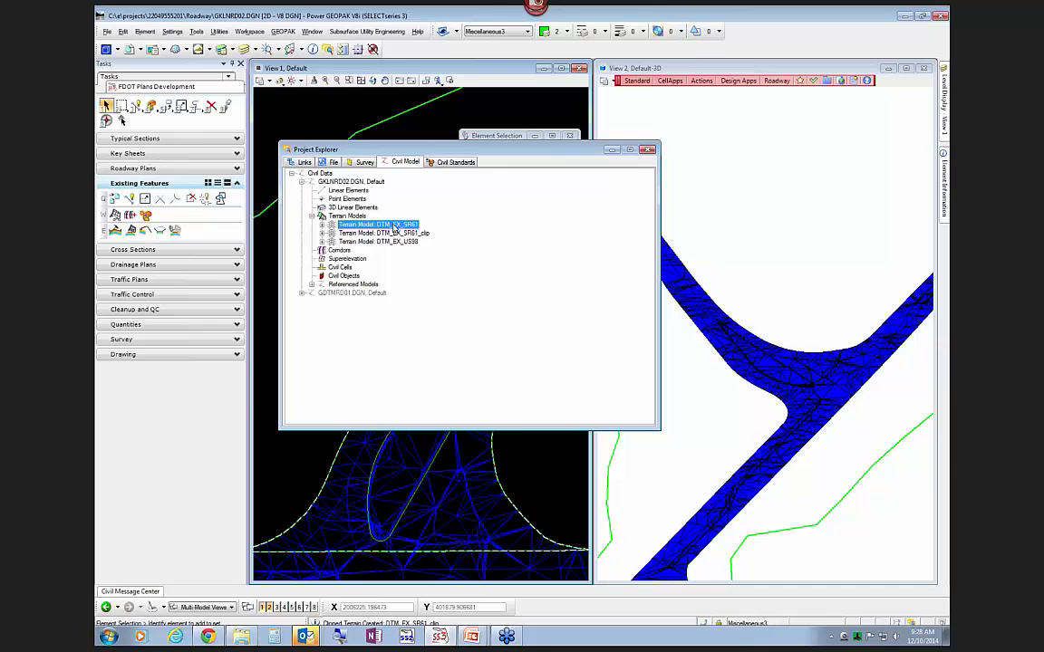
pyautogui.rightClick(394, 227)
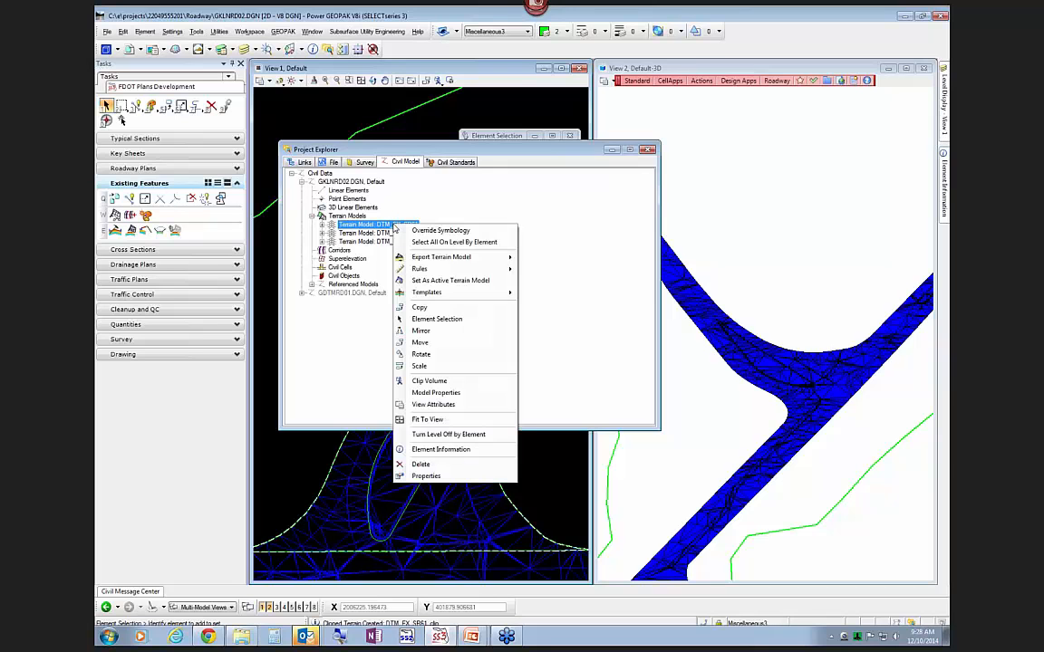
pyautogui.click(421, 464)
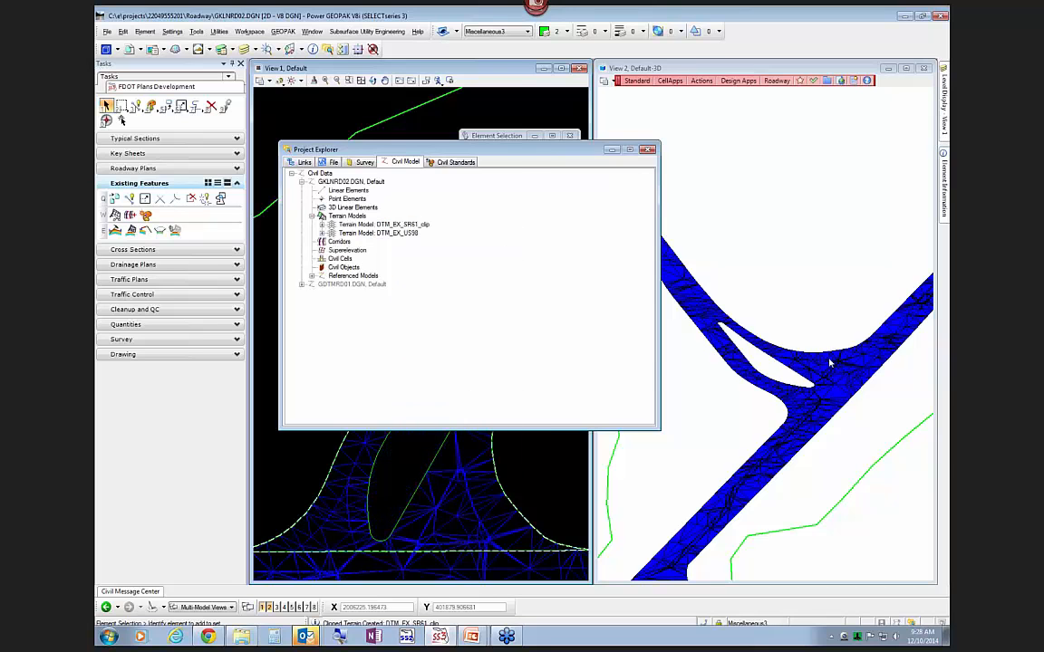
pyautogui.scroll(3, 830, 363)
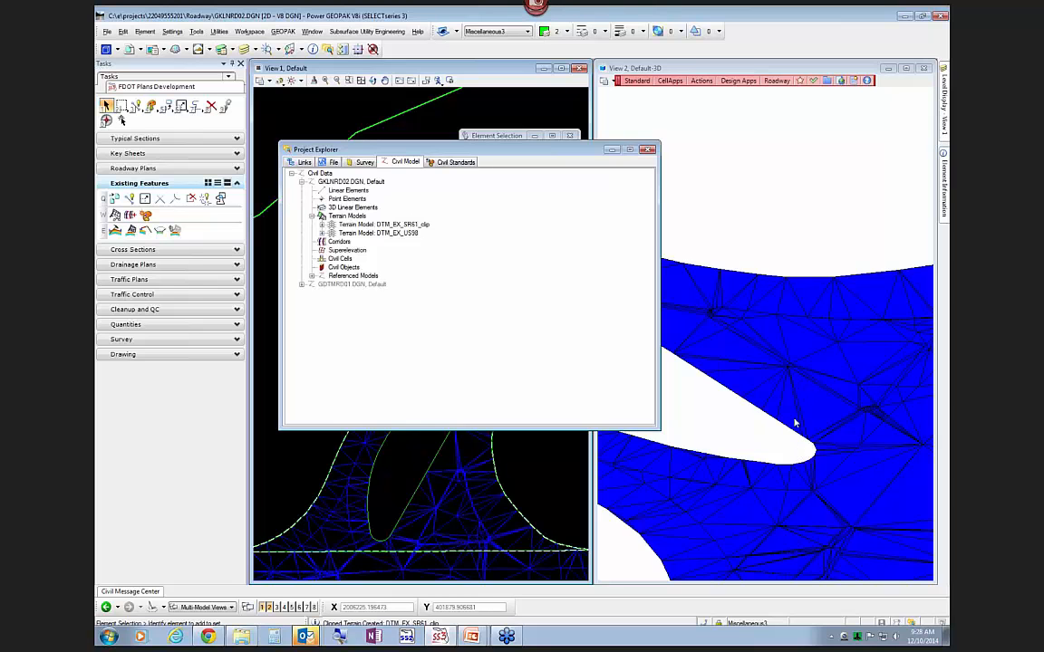
# Place the Project Explorer window clear of the teardrop island and bring the main road beside it into the plan view
pyautogui.moveTo(544, 154); pyautogui.dragTo(682, 136)
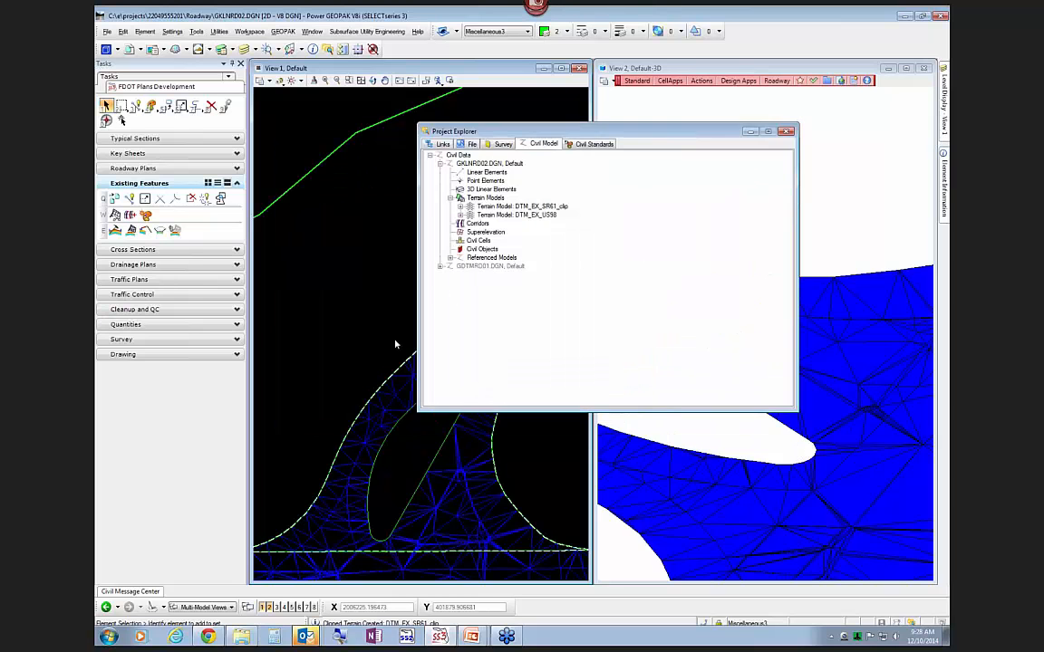
pyautogui.scroll(-2, 372, 265)
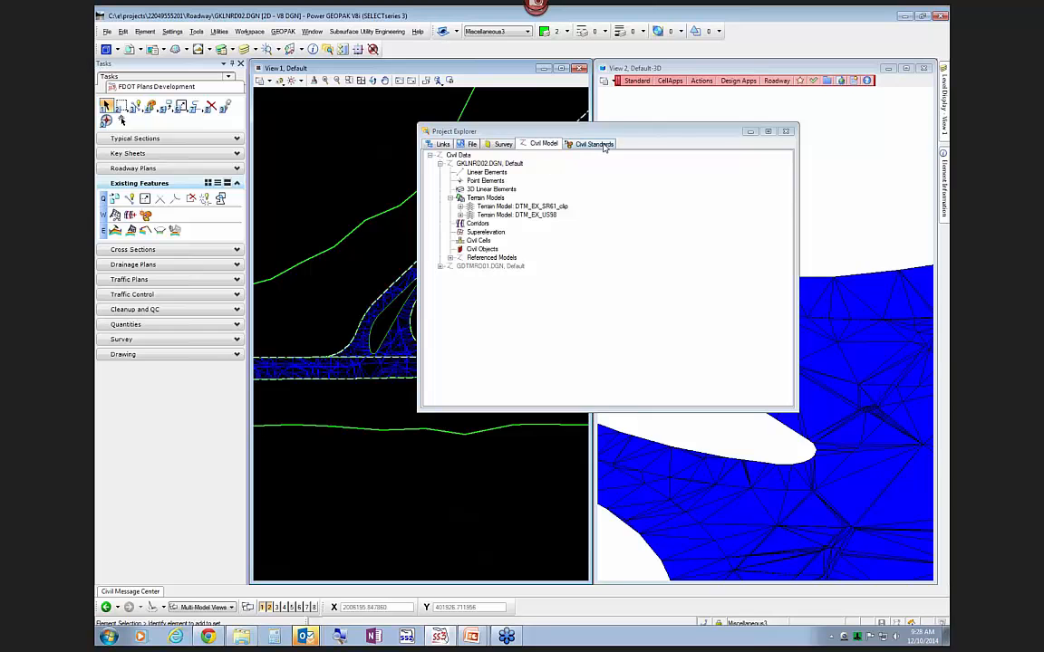
pyautogui.moveTo(655, 138); pyautogui.dragTo(771, 150)
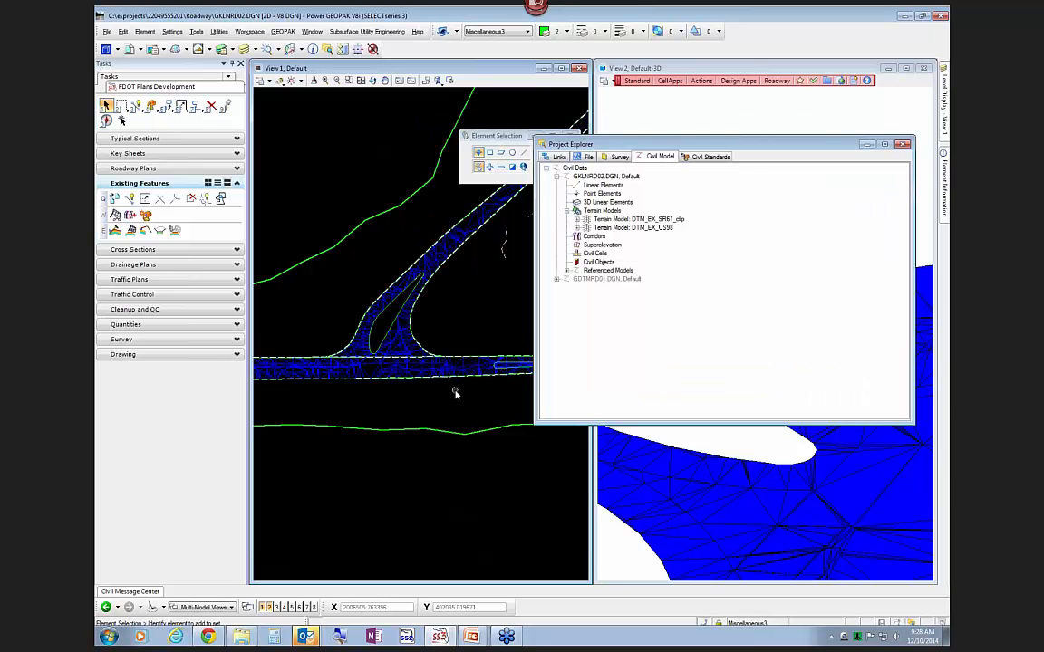
pyautogui.scroll(2, 458, 392)
pyautogui.moveTo(424, 415)
pyautogui.mouseDown(button='middle')
pyautogui.moveTo(485, 432)
pyautogui.moveTo(580, 484)
pyautogui.mouseUp(button='middle')
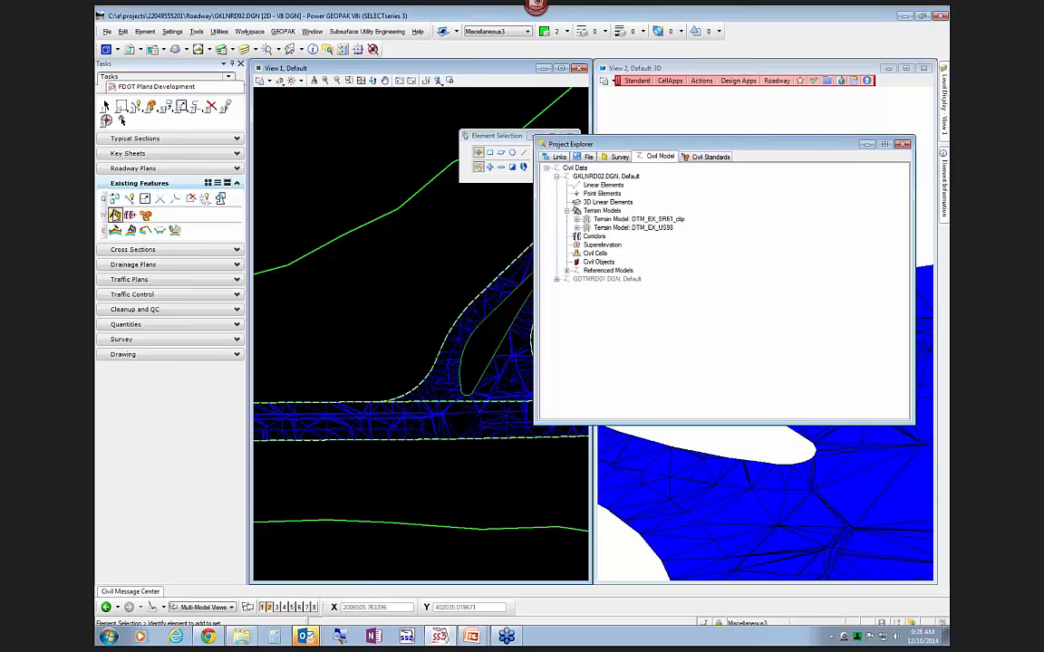
# Set up a clipped terrain model from DTM_EX_US98 with the Internal clipping method and the name DTM_EX_US98_clip
pyautogui.click(114, 215)
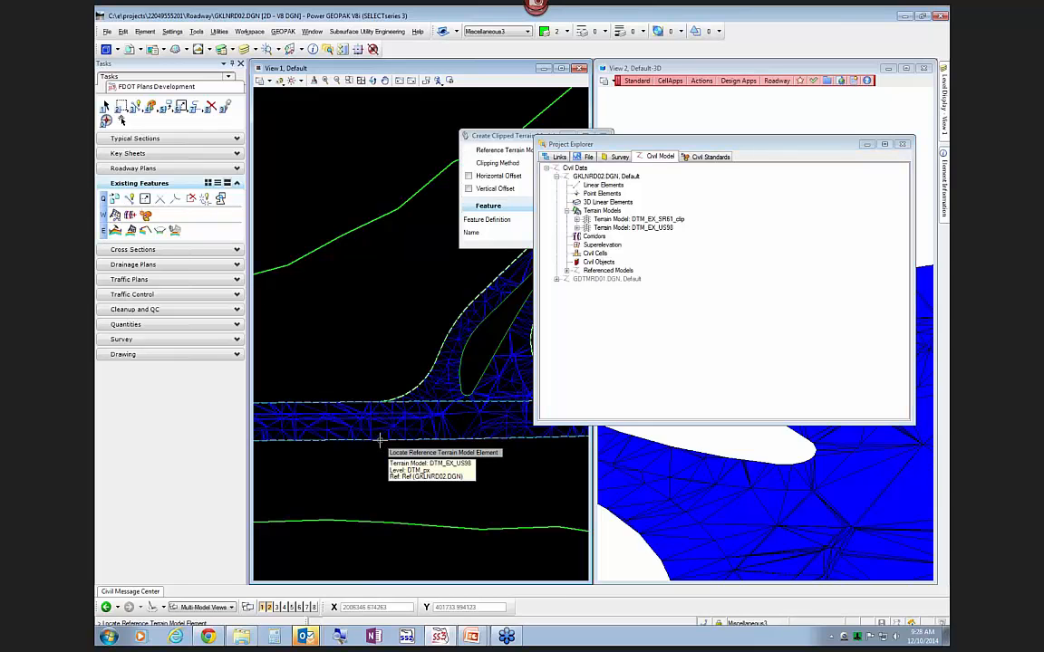
pyautogui.click(379, 441)
pyautogui.scroll(-2, 497, 503)
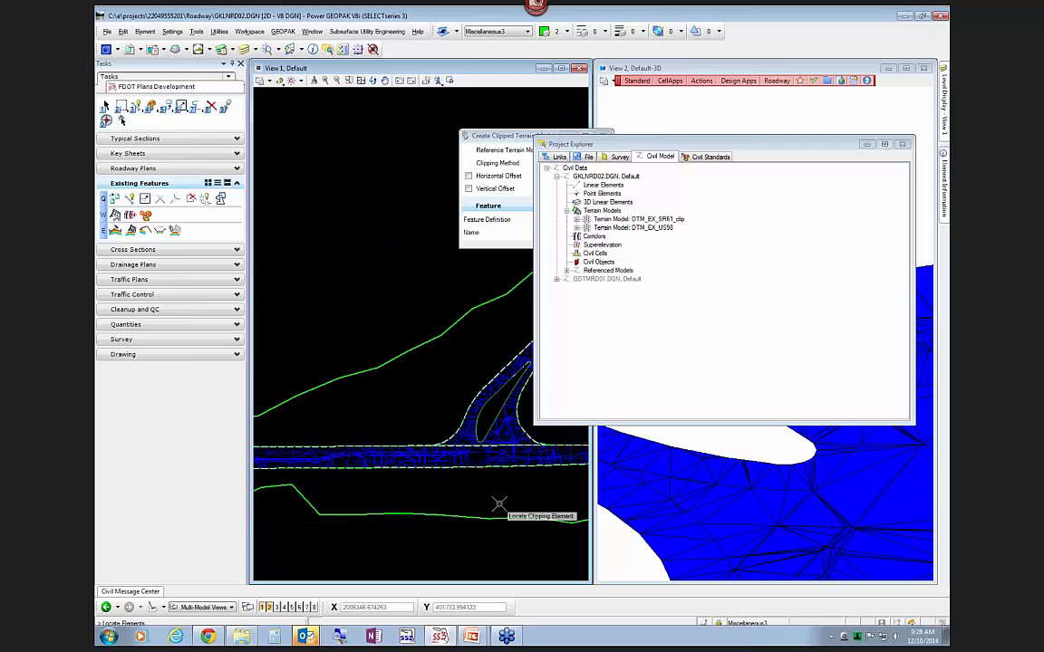
pyautogui.scroll(2, 328, 486)
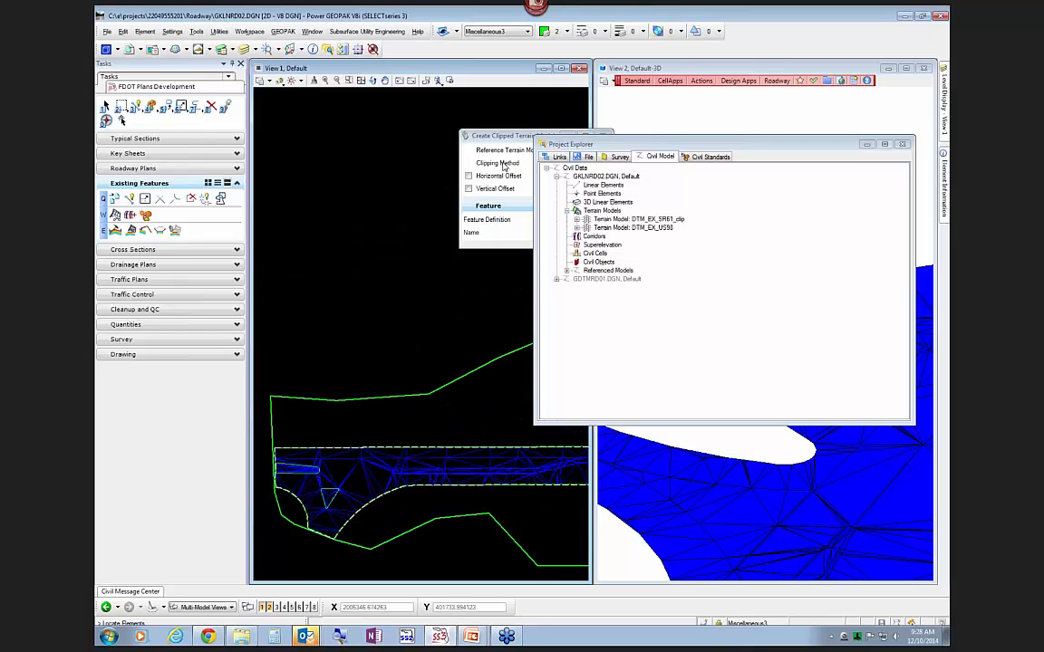
pyautogui.moveTo(500, 138); pyautogui.dragTo(387, 166)
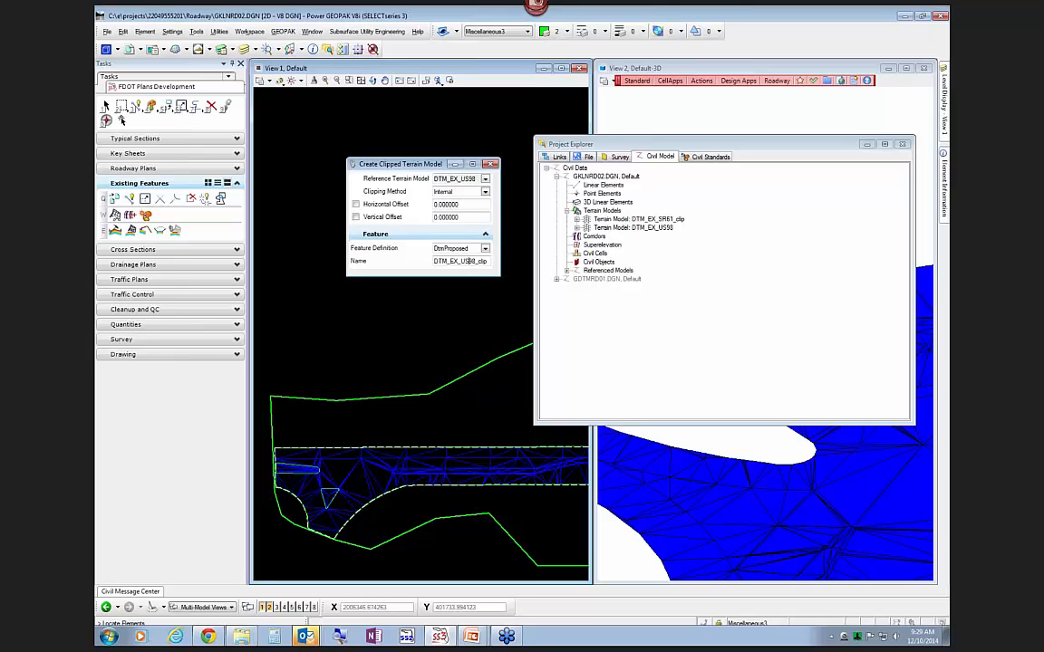
pyautogui.press('Tab')
# Try to clip the terrain with the median and island outlines along US98 as clipping elements
pyautogui.click(310, 467)
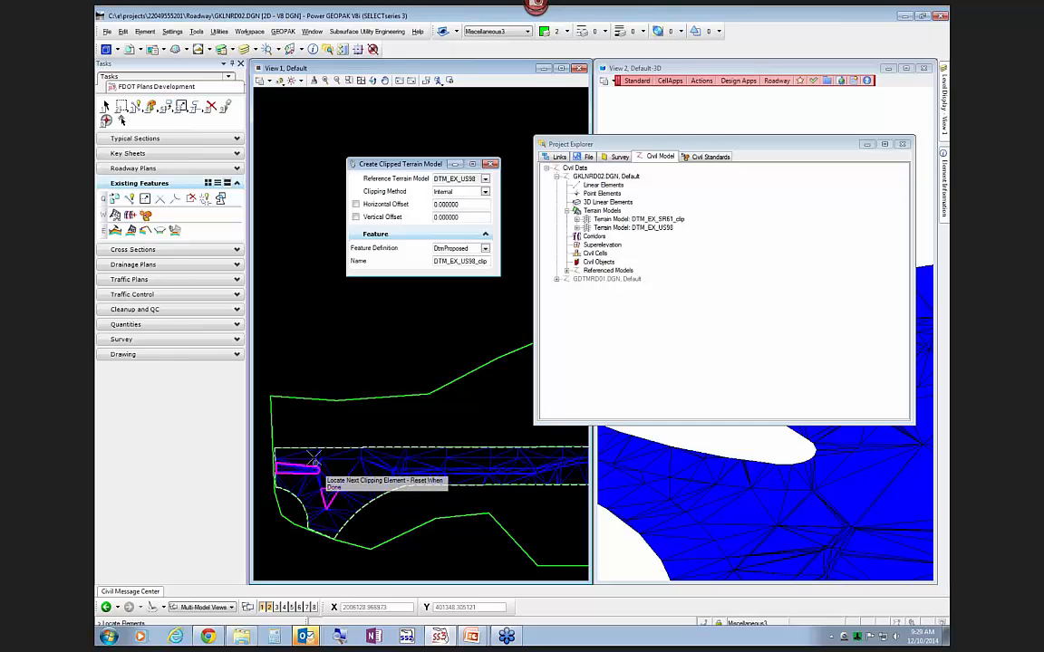
pyautogui.scroll(-2, 289, 385)
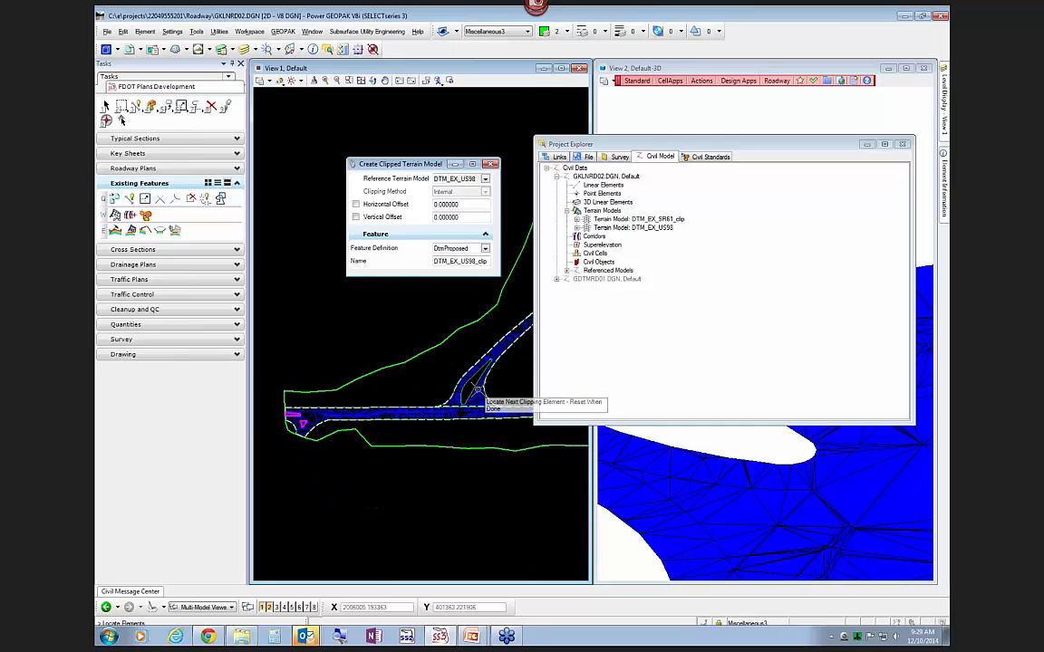
pyautogui.scroll(2, 477, 390)
pyautogui.scroll(2, 396, 421)
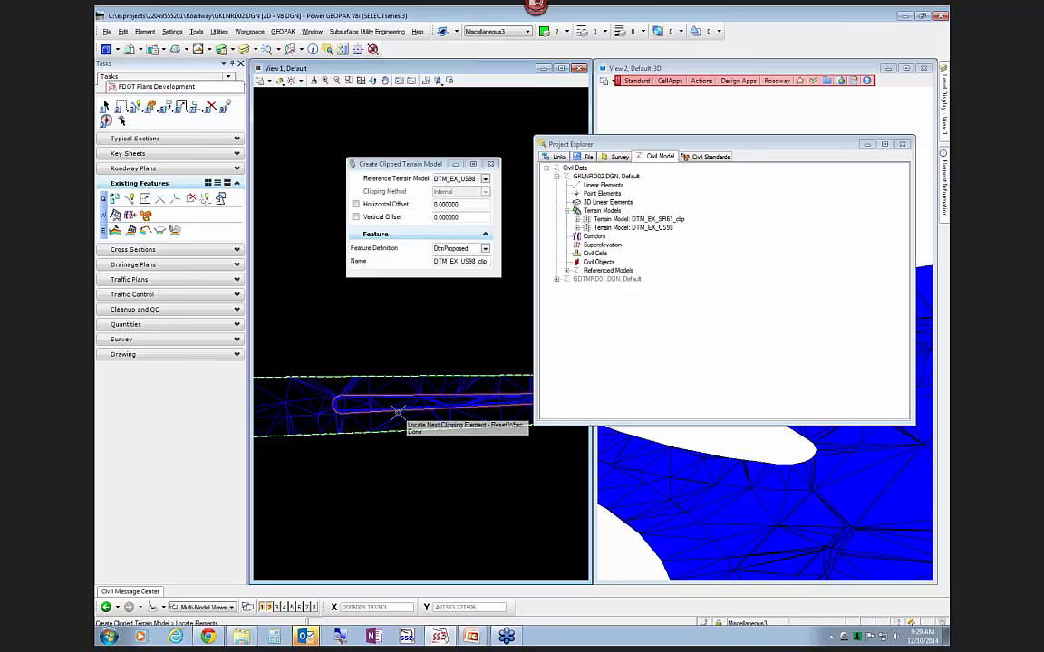
pyautogui.rightClick(472, 469)
pyautogui.click(473, 468)
pyautogui.click(474, 469)
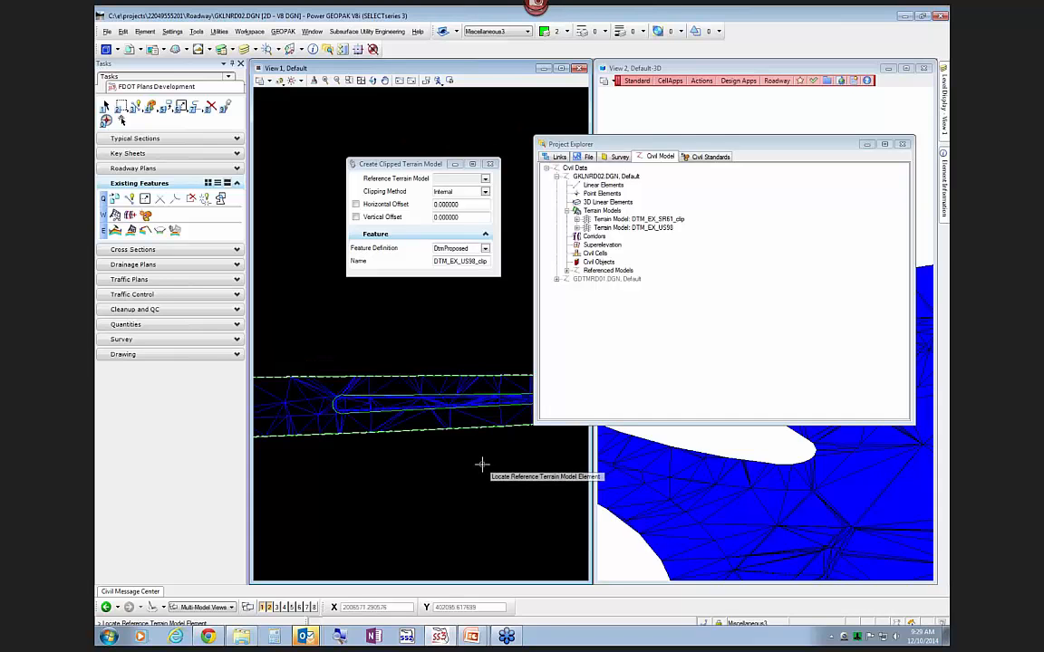
pyautogui.rightClick(485, 465)
# Attach TOPORD01.DGN from the project's survey folder as an interactive reference with Coincident - World orientation
pyautogui.scroll(-2, 510, 454)
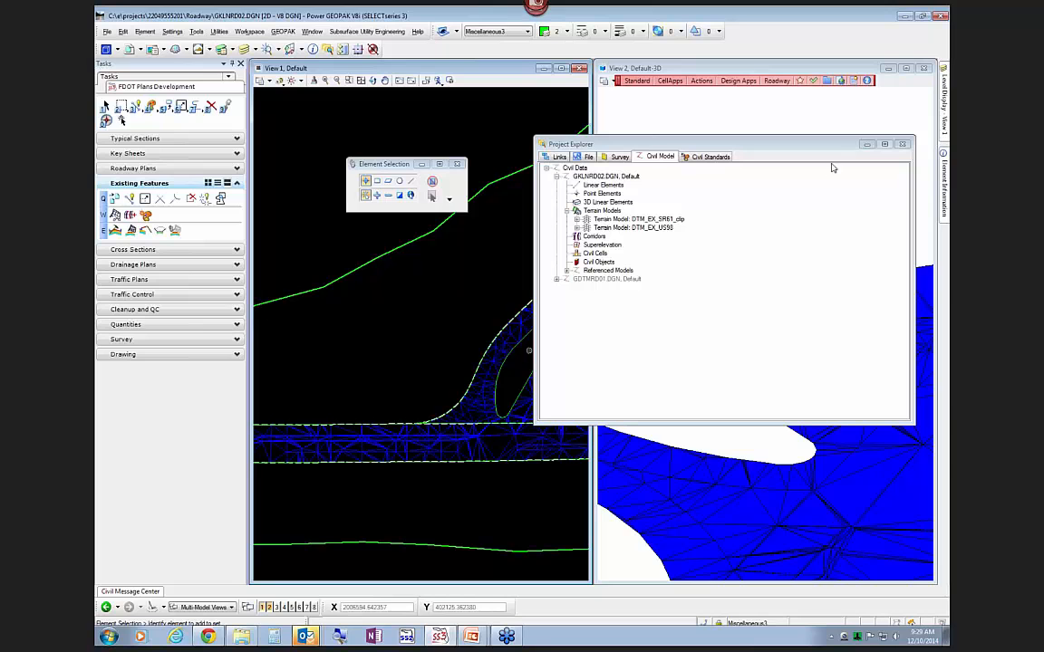
pyautogui.click(944, 100)
pyautogui.click(116, 47)
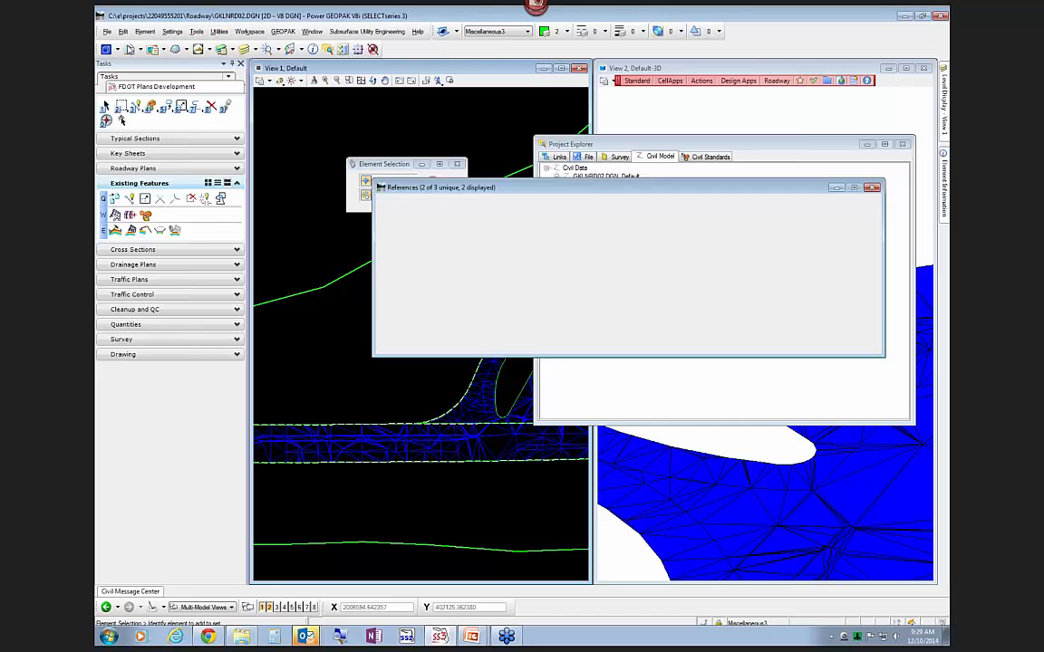
pyautogui.click(410, 212)
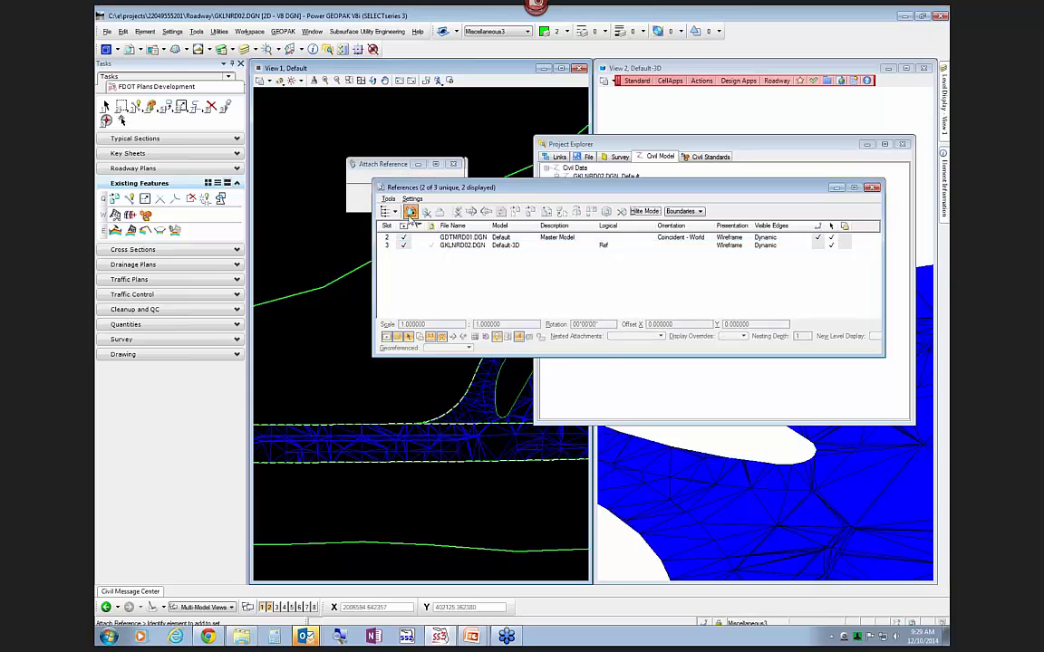
pyautogui.click(586, 230)
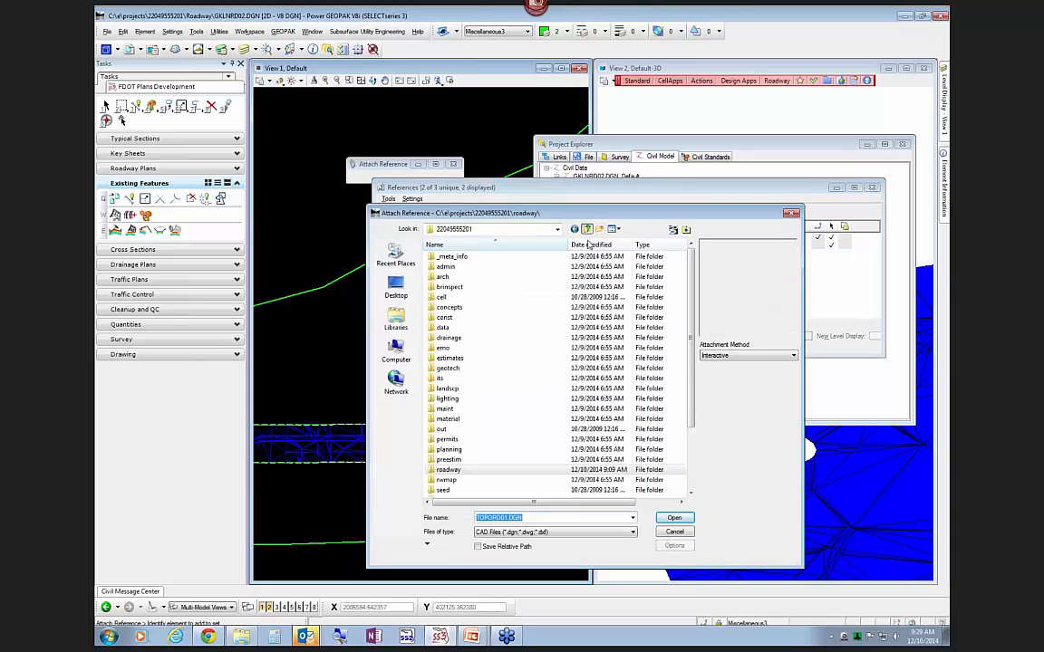
pyautogui.scroll(-1, 689, 471)
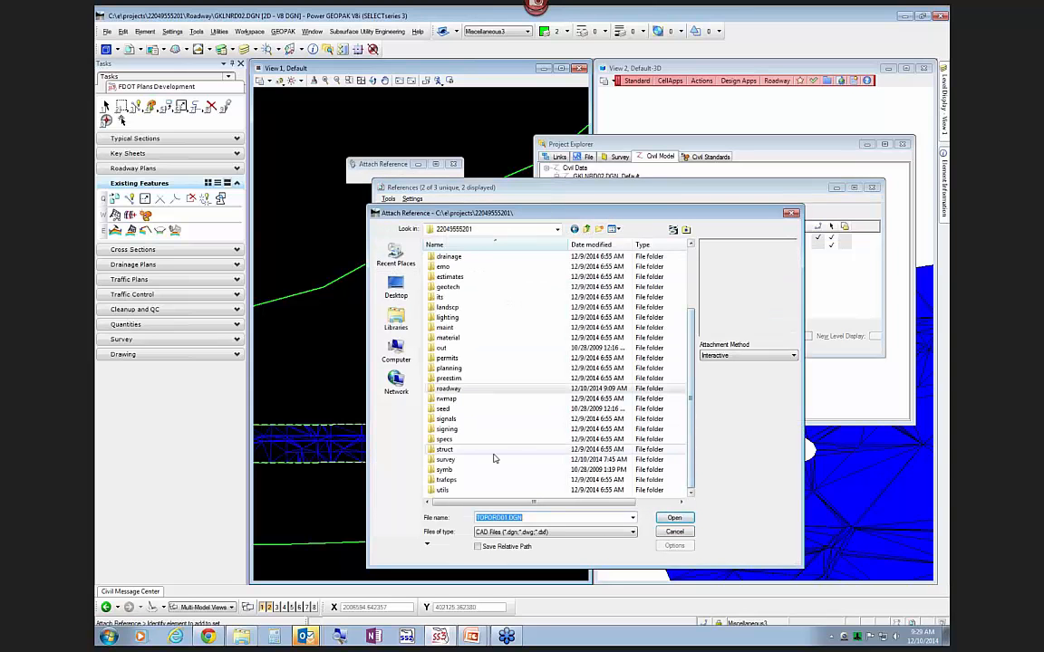
pyautogui.doubleClick(447, 460)
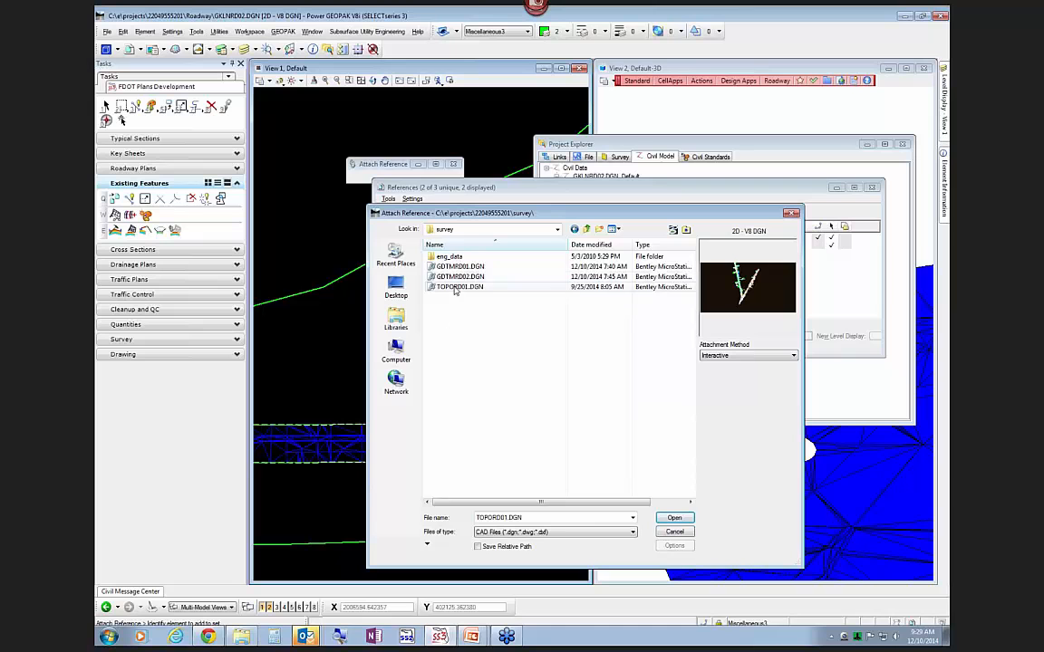
pyautogui.click(674, 518)
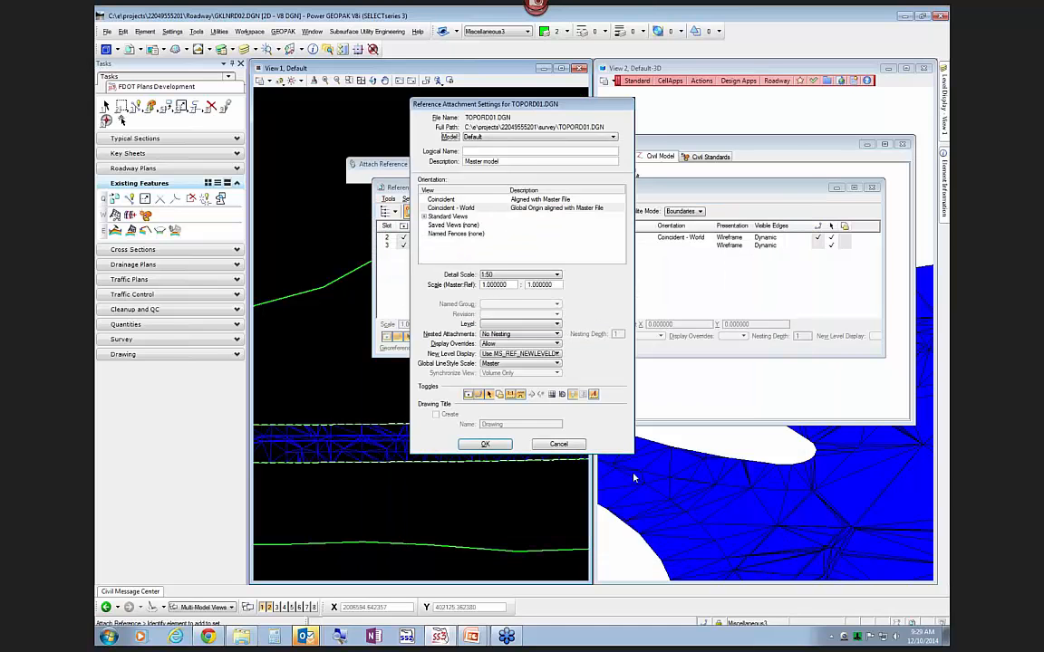
pyautogui.click(497, 444)
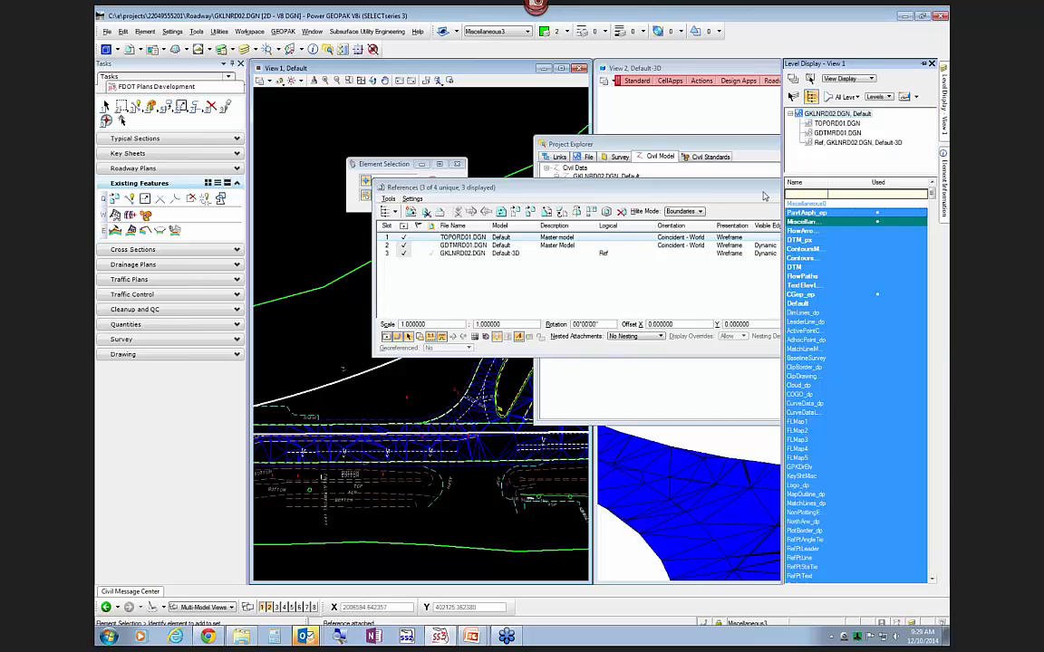
pyautogui.click(873, 188)
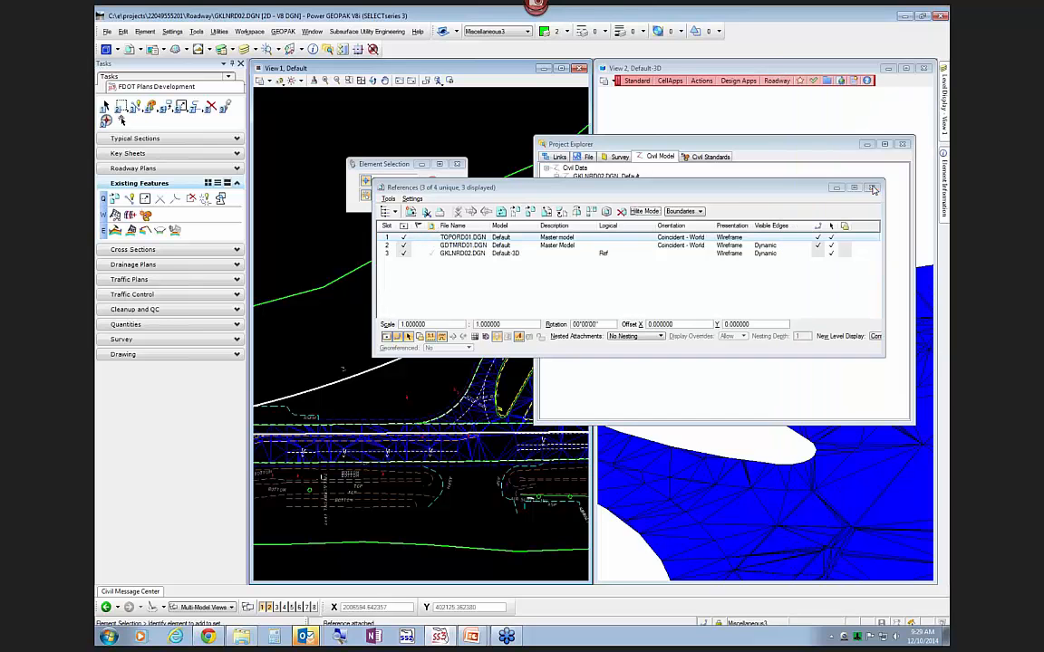
# Turn off all levels of the TOPORD01.DGN reference in View 1
pyautogui.moveTo(944, 132)
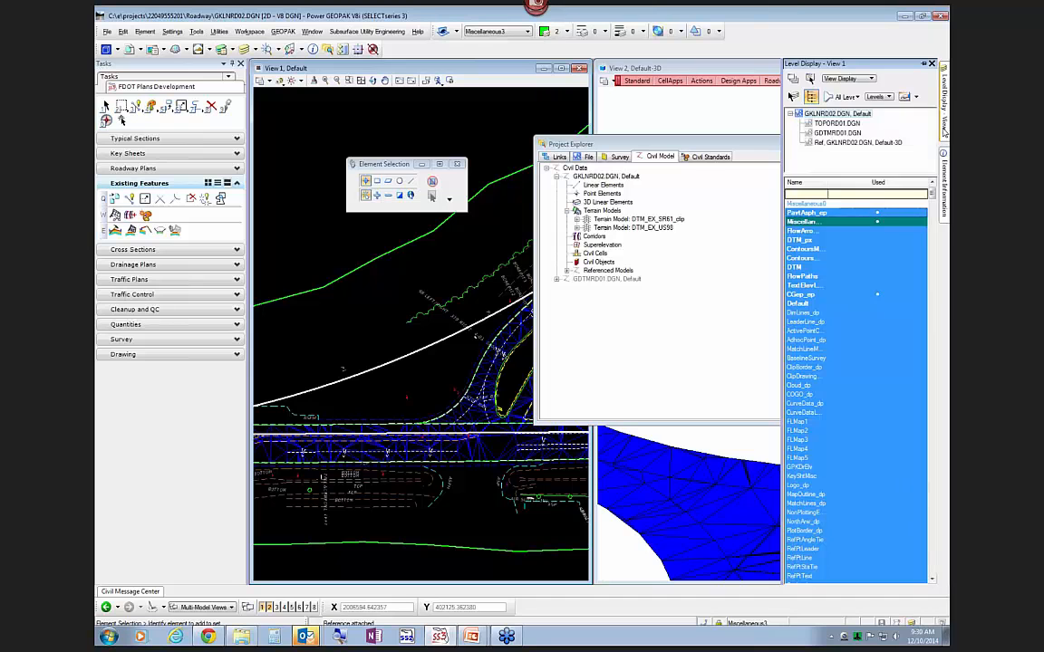
pyautogui.click(836, 123)
pyautogui.rightClick(827, 274)
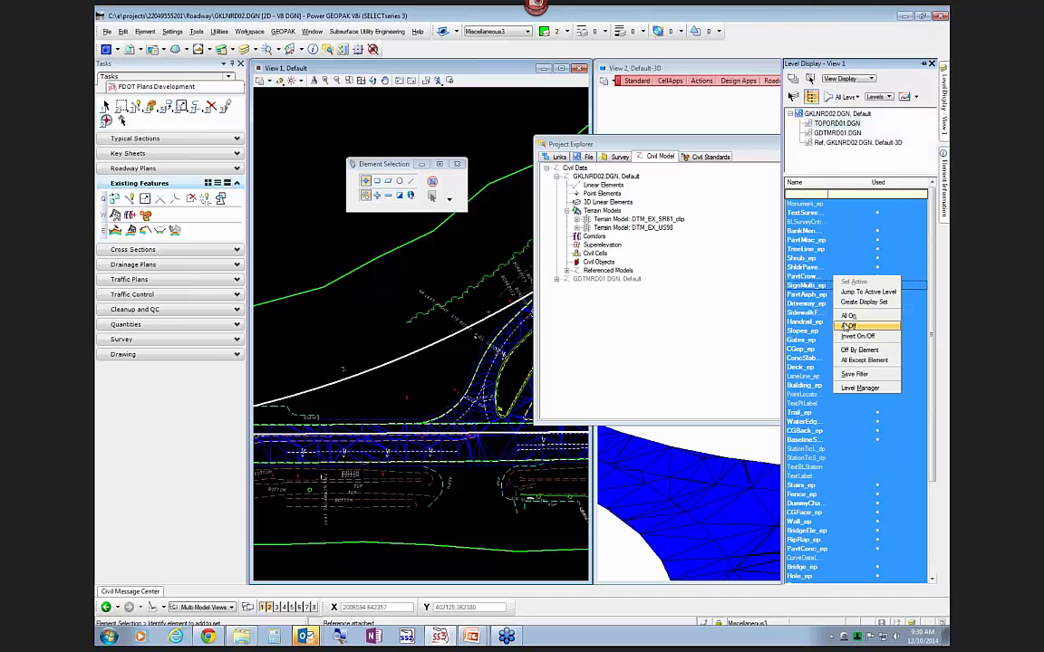
pyautogui.click(831, 321)
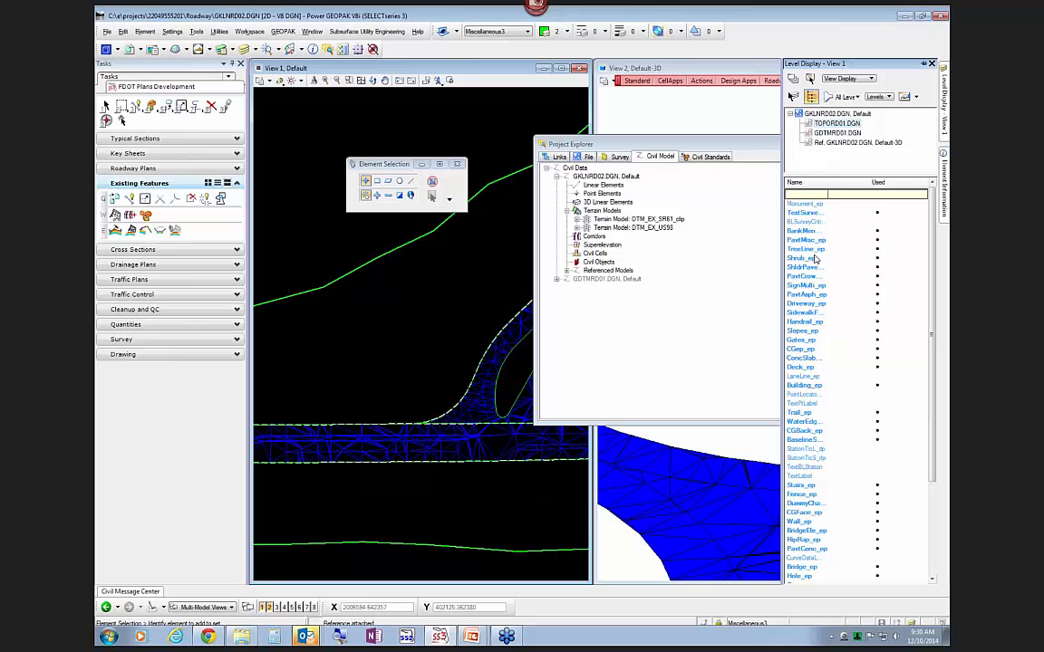
# Sort the TOPORD01.DGN levels by usage and turn on only its traffic separator level
pyautogui.click(875, 182)
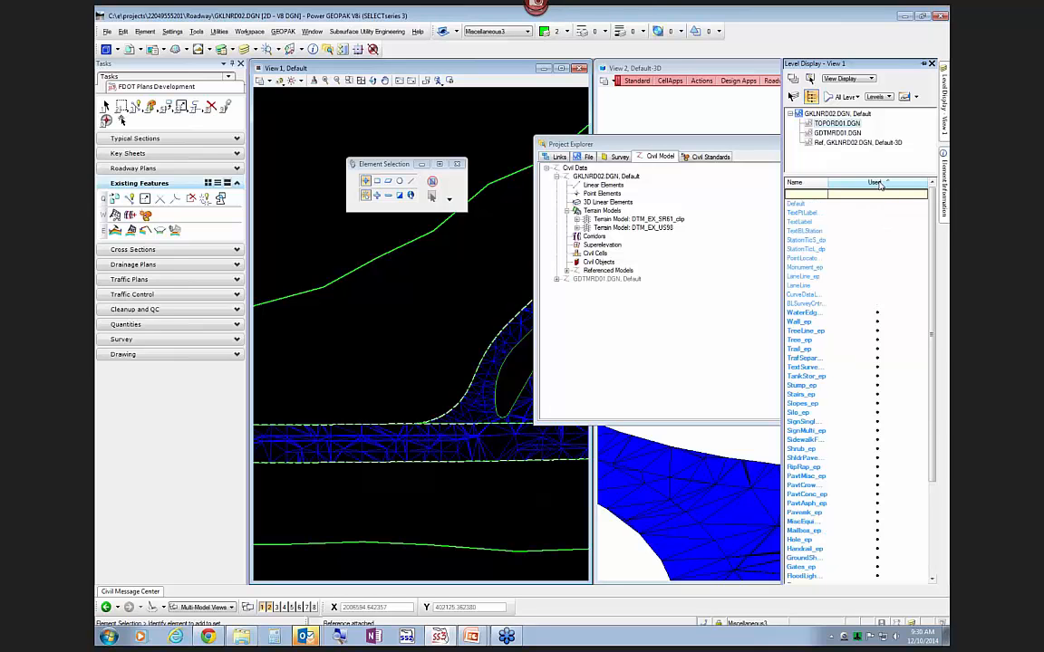
pyautogui.scroll(-4, 838, 502)
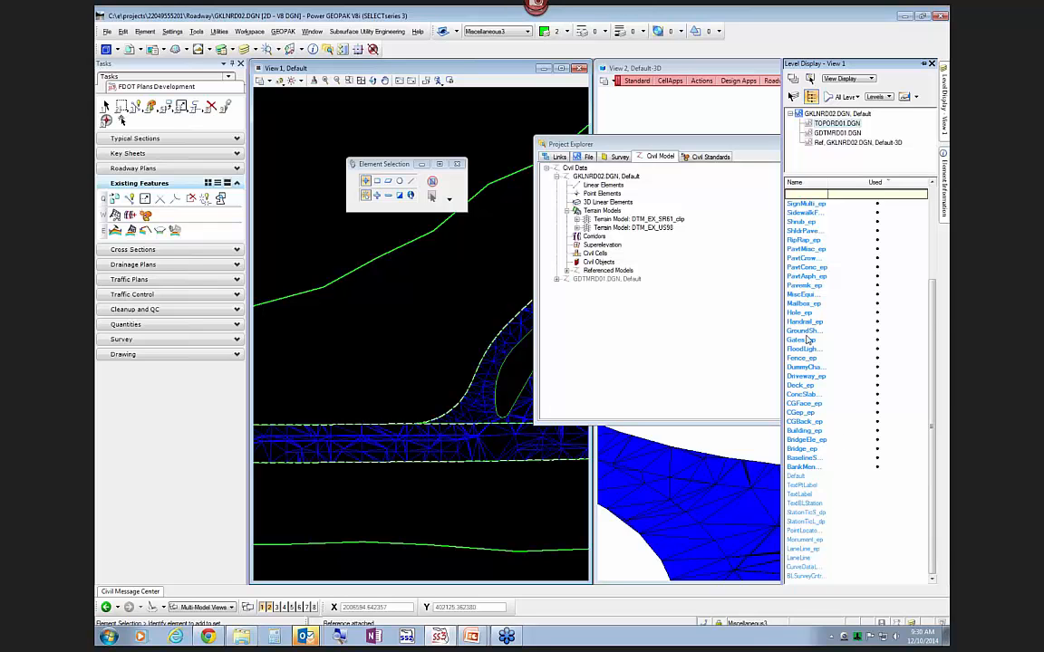
pyautogui.moveTo(933, 342); pyautogui.dragTo(934, 276)
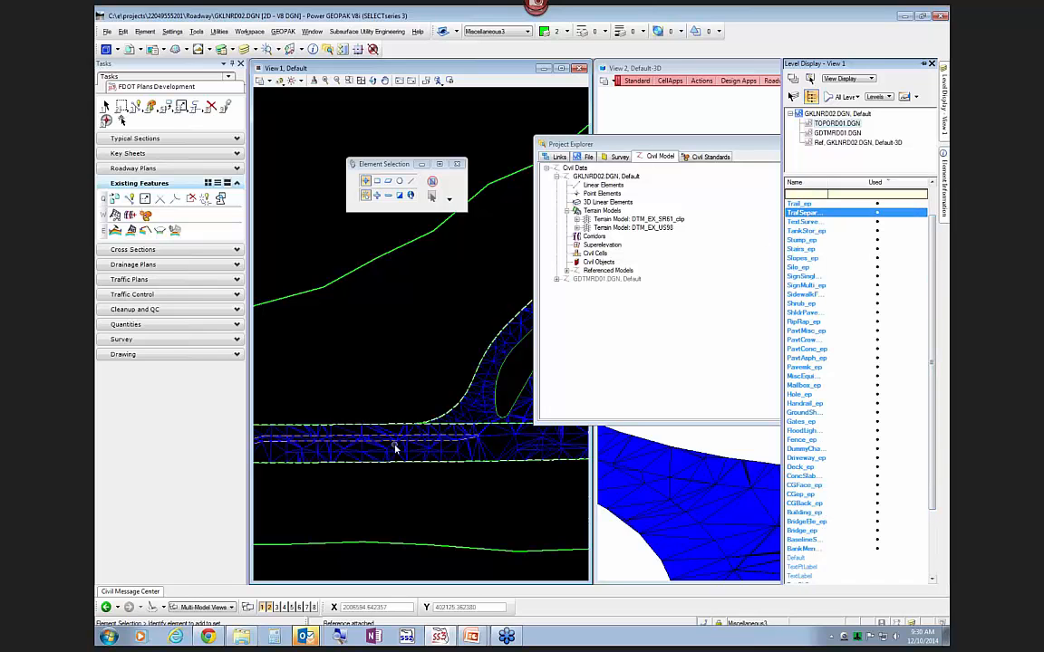
pyautogui.click(408, 386)
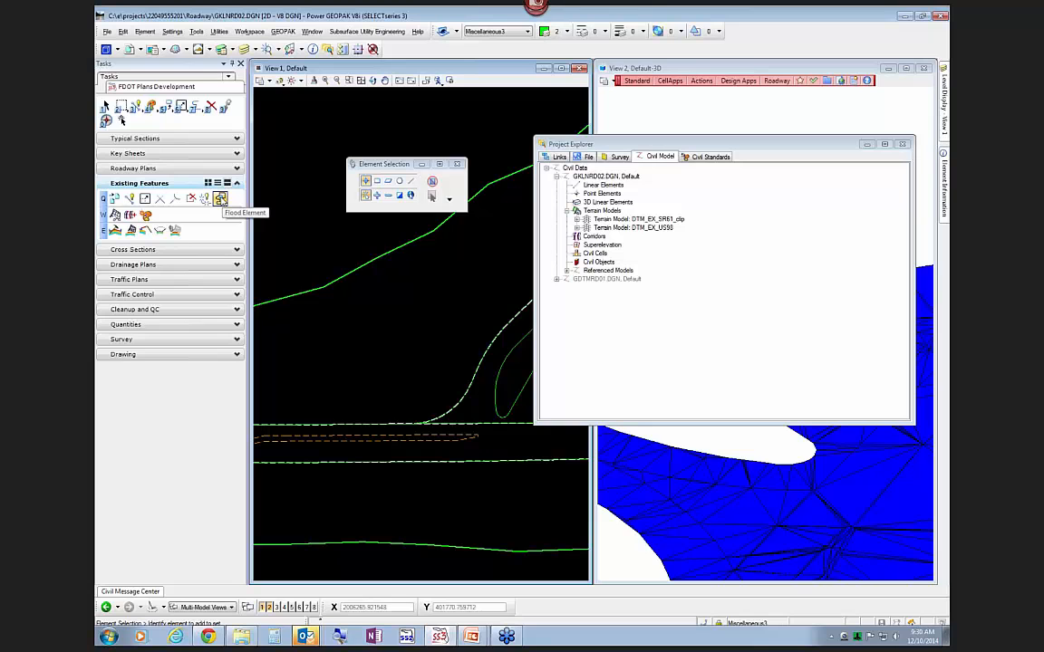
# Create a closed region inside the traffic separator by flooding, with no fill, original elements kept and a 0.1 maximum gap
pyautogui.click(220, 199)
pyautogui.scroll(-2, 497, 460)
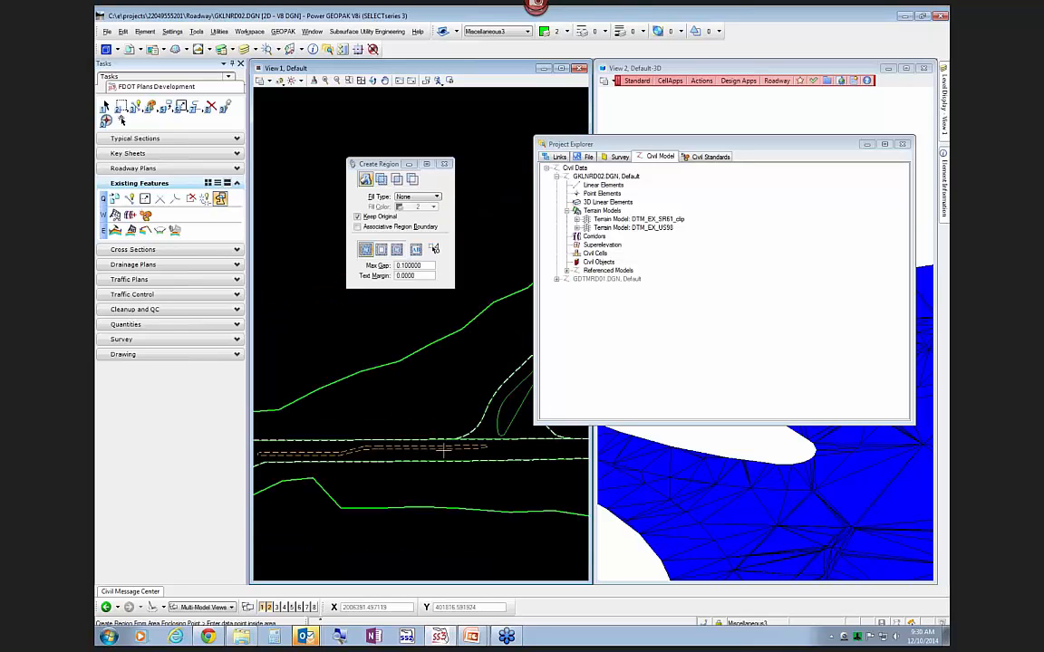
pyautogui.scroll(3, 433, 450)
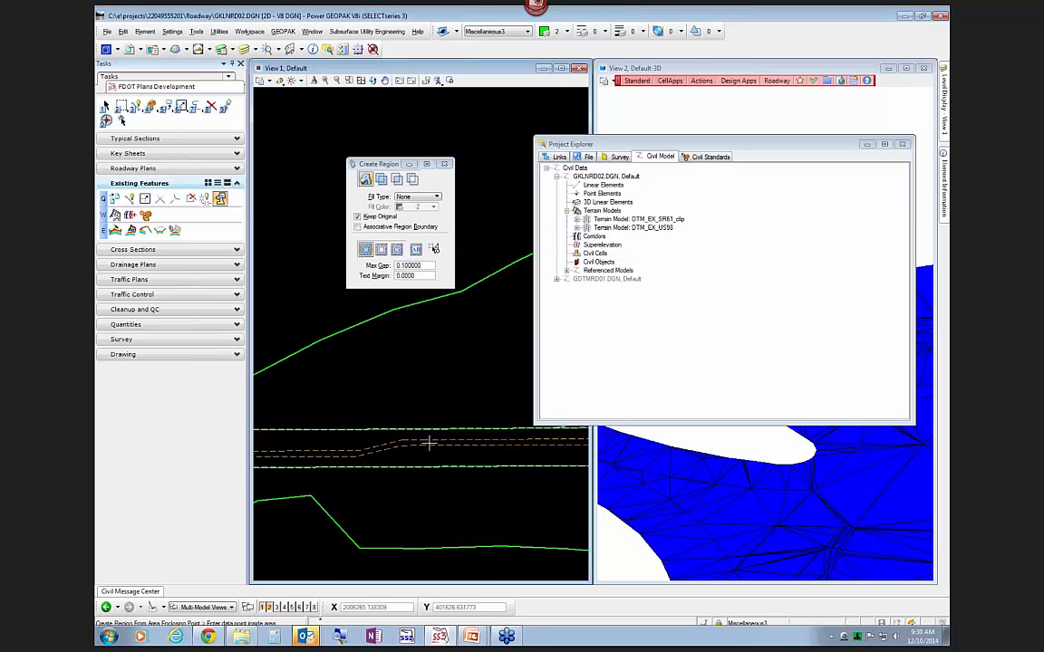
pyautogui.click(429, 443)
pyautogui.click(432, 455)
pyautogui.press('Escape')
# Start a clipped terrain model from DTM_EX_US98 using Internal clipping and the name DTM_EX_US98_clip
pyautogui.scroll(-3, 431, 455)
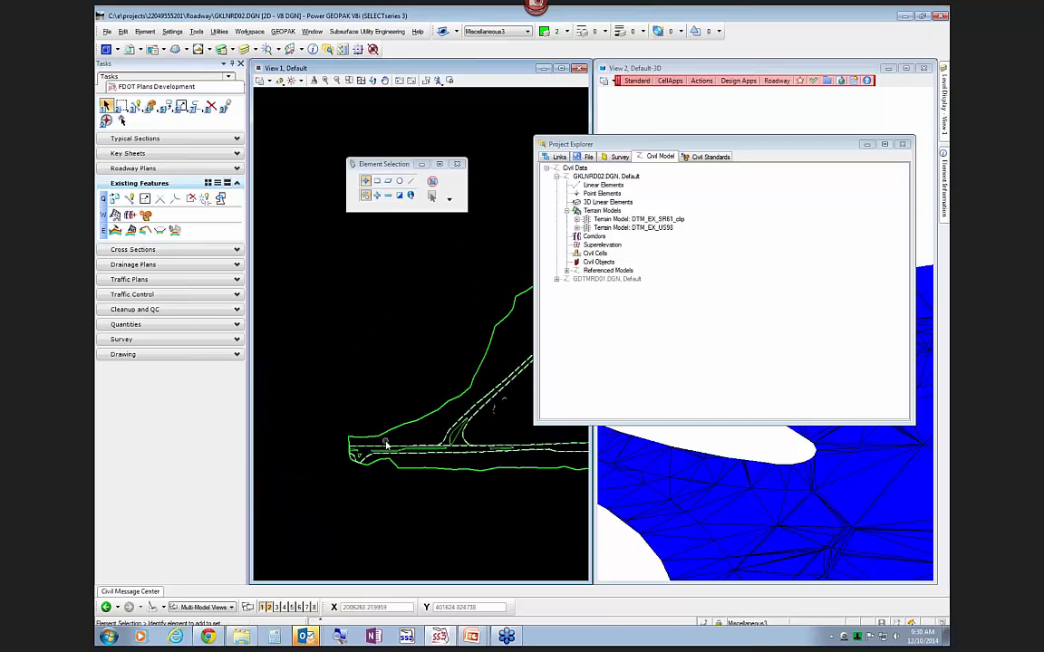
pyautogui.scroll(-3, 386, 444)
pyautogui.moveTo(488, 426); pyautogui.dragTo(488, 426, button='middle')
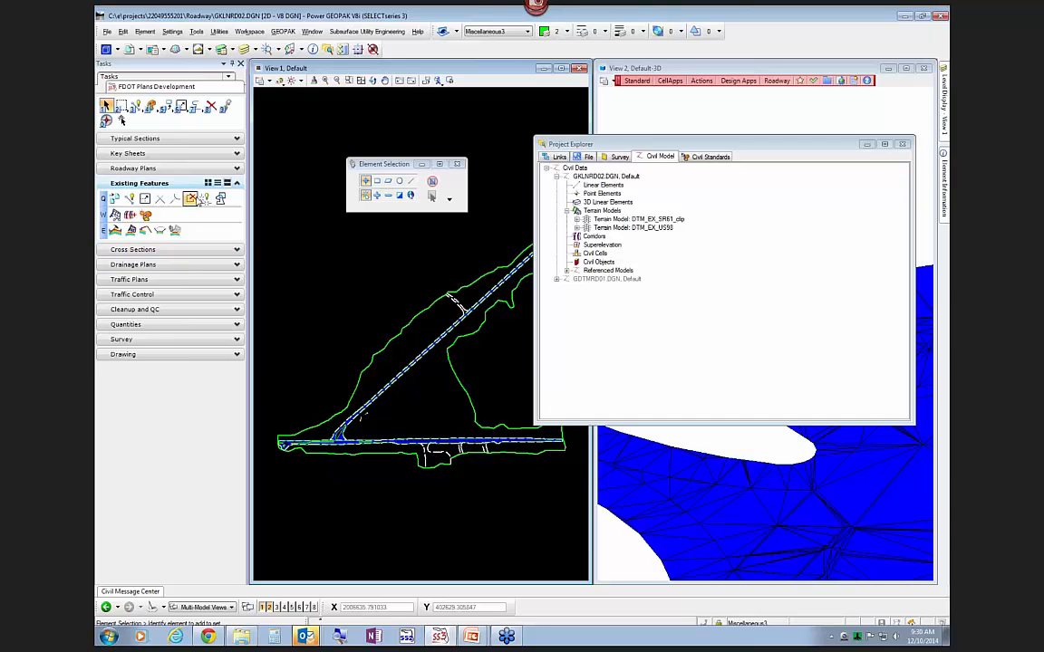
pyautogui.click(115, 217)
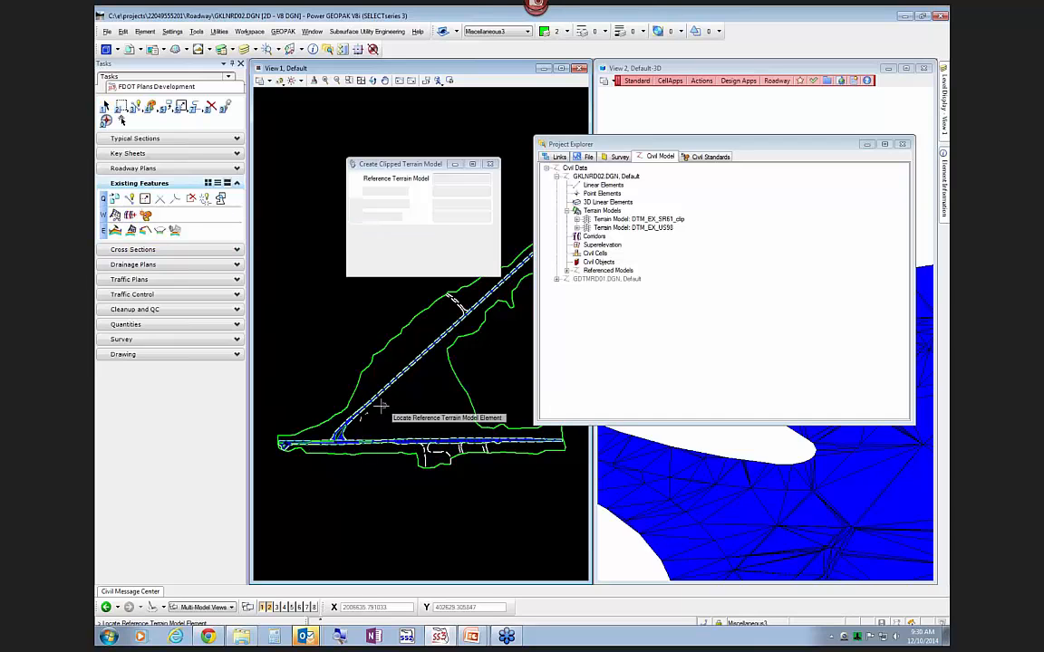
pyautogui.scroll(5, 396, 441)
pyautogui.click(400, 435)
pyautogui.scroll(-2, 423, 405)
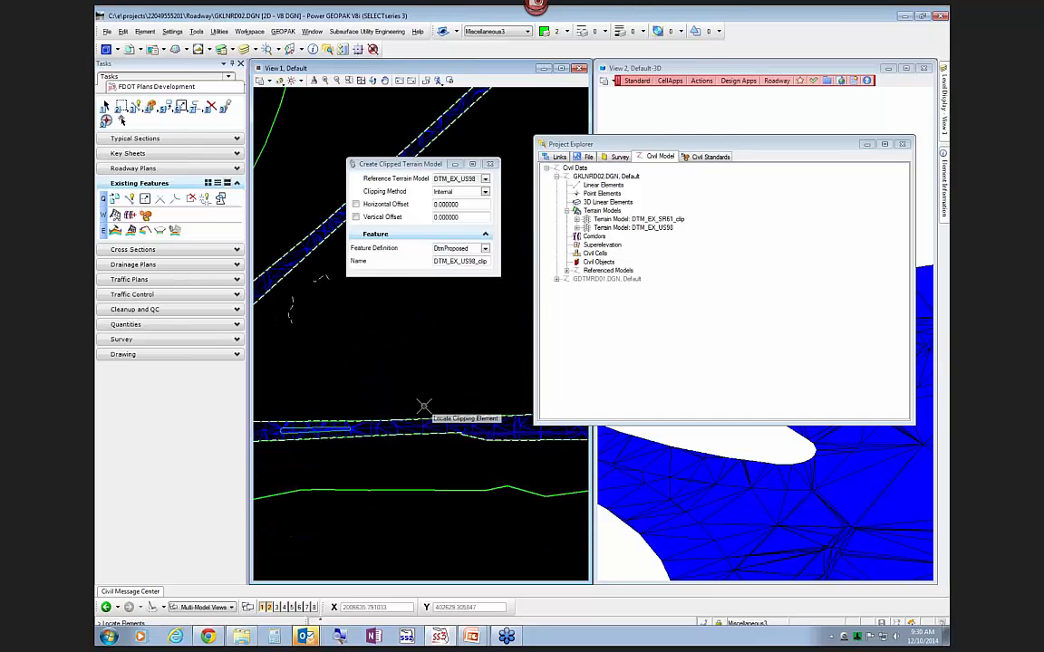
# Select the median, island and traffic separator outlines along US98 as the internal clipping elements
pyautogui.scroll(-4, 453, 403)
pyautogui.scroll(4, 367, 408)
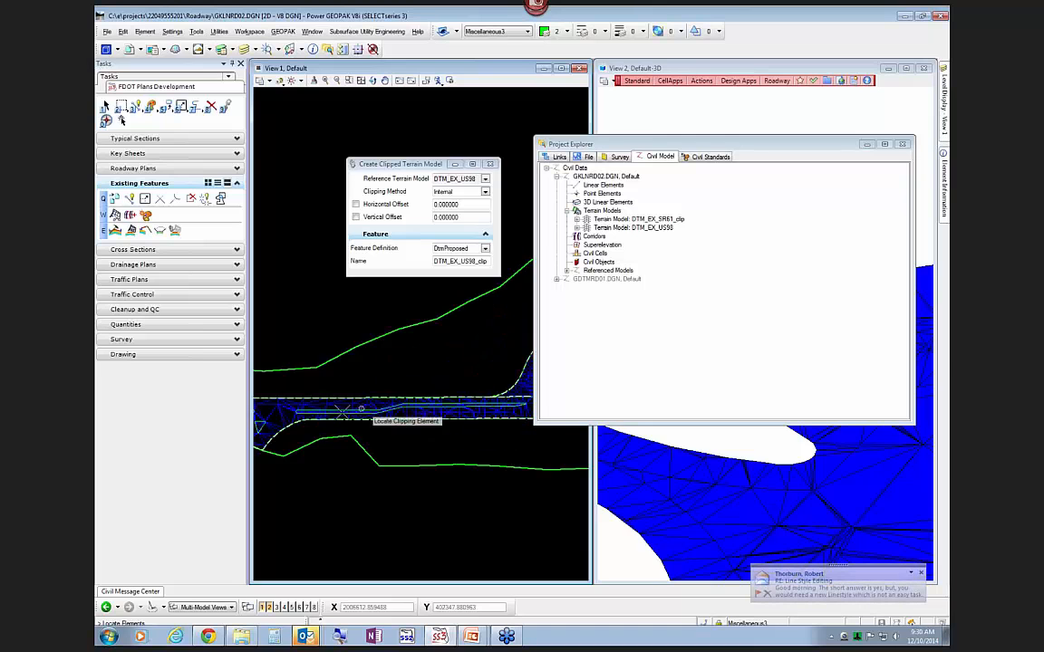
pyautogui.scroll(-3, 389, 413)
pyautogui.scroll(4, 333, 417)
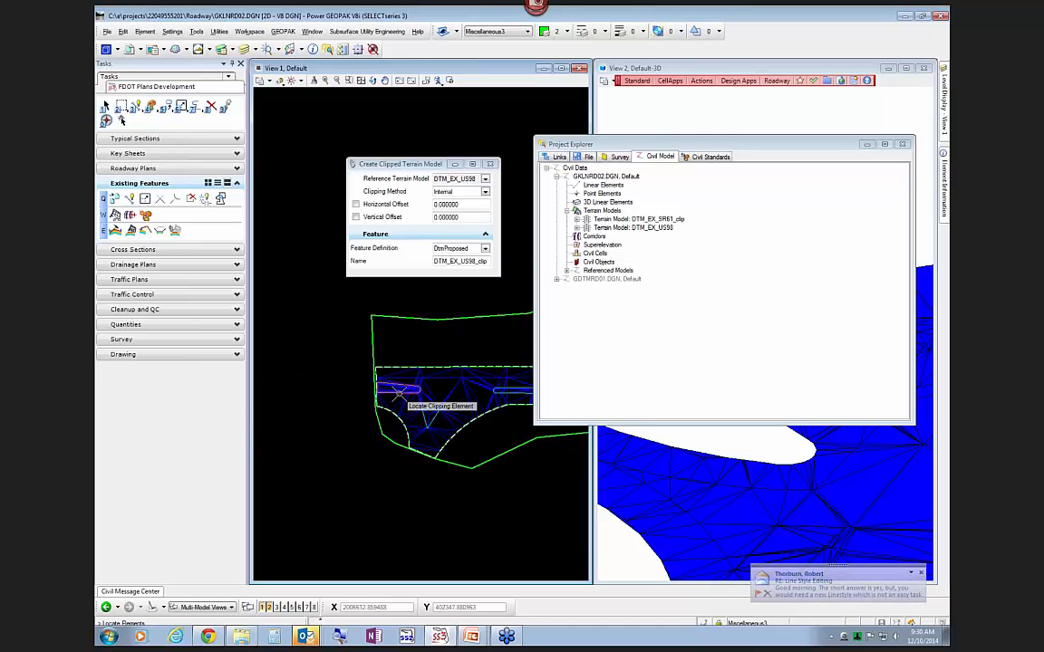
pyautogui.click(399, 391)
pyautogui.scroll(-3, 322, 419)
pyautogui.scroll(3, 284, 387)
pyautogui.scroll(-1, 285, 388)
pyautogui.scroll(5, 394, 395)
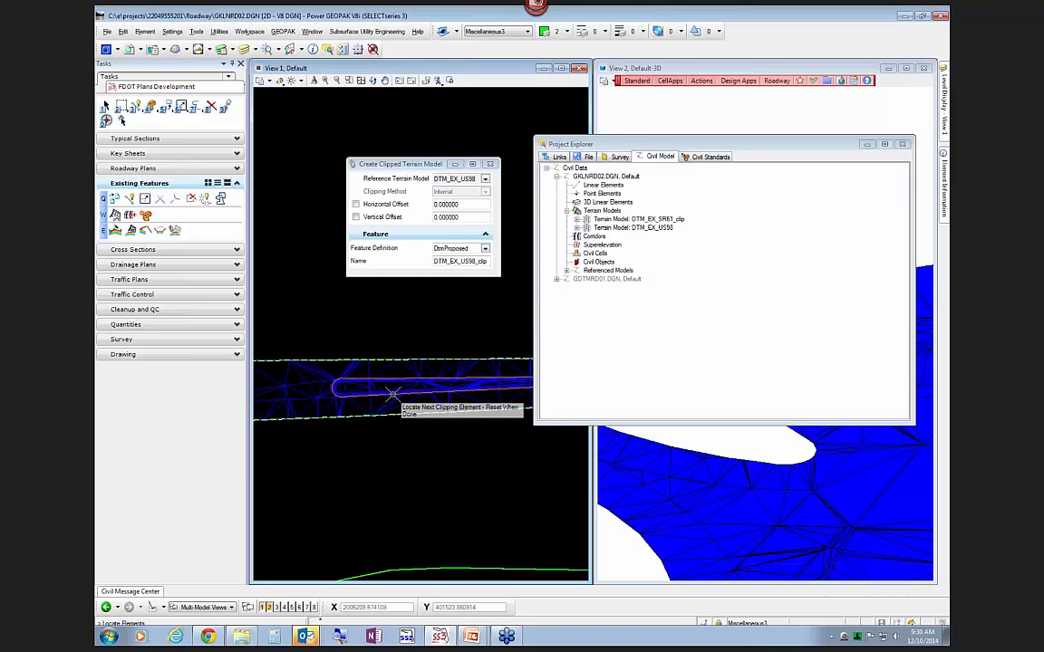
pyautogui.scroll(-4, 349, 444)
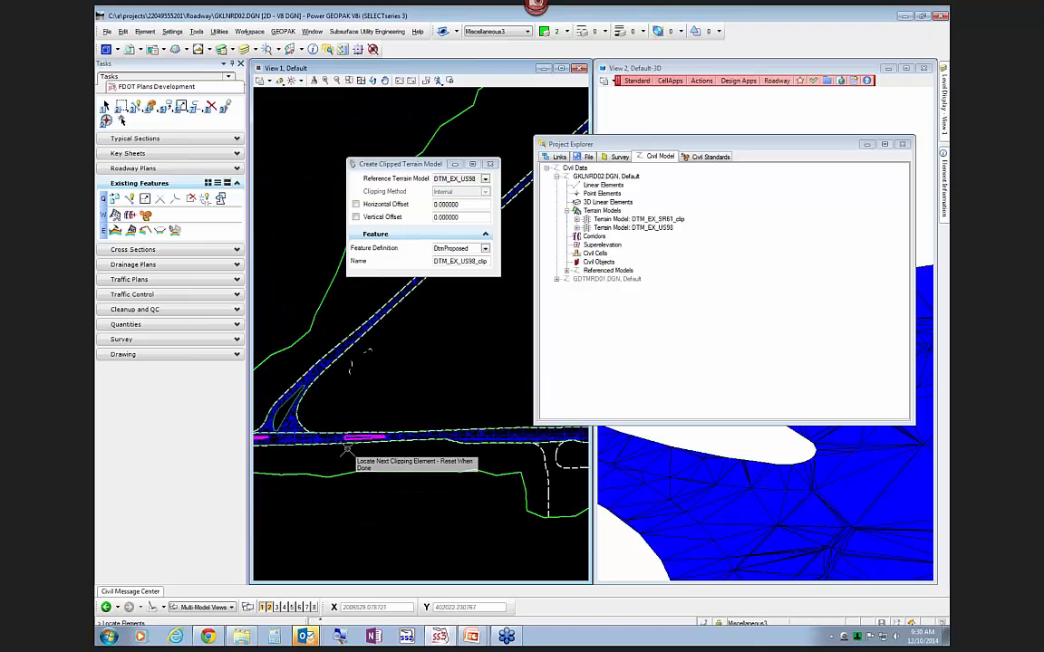
# Finish picking clipping elements and create the clipped terrain with zero horizontal and vertical offsets and the Internal method
pyautogui.rightClick(415, 349)
pyautogui.click(415, 347)
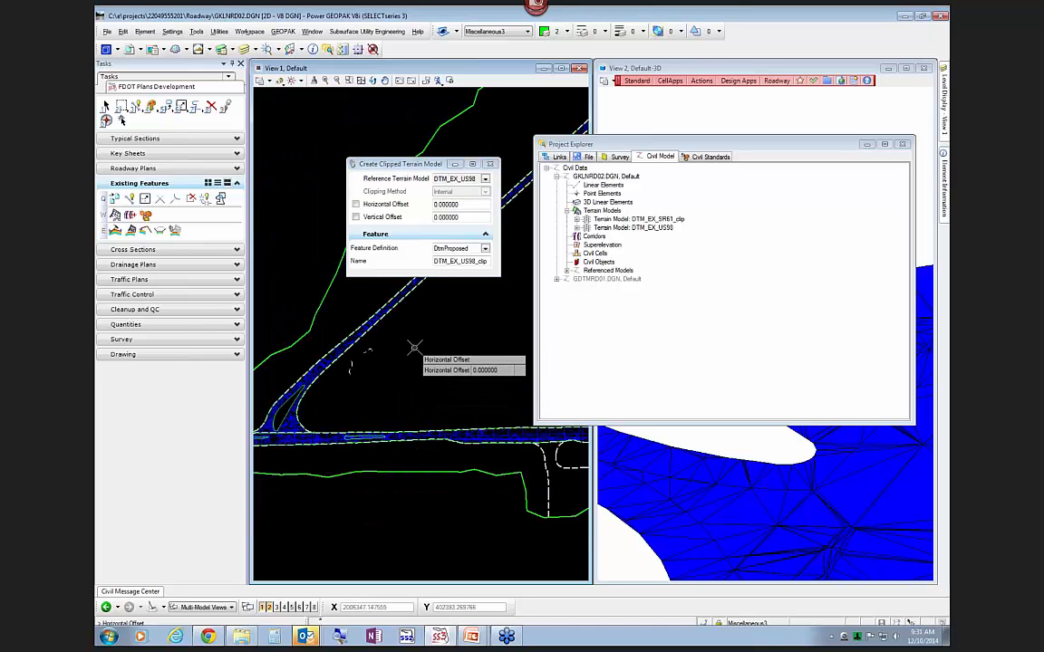
pyautogui.click(414, 348)
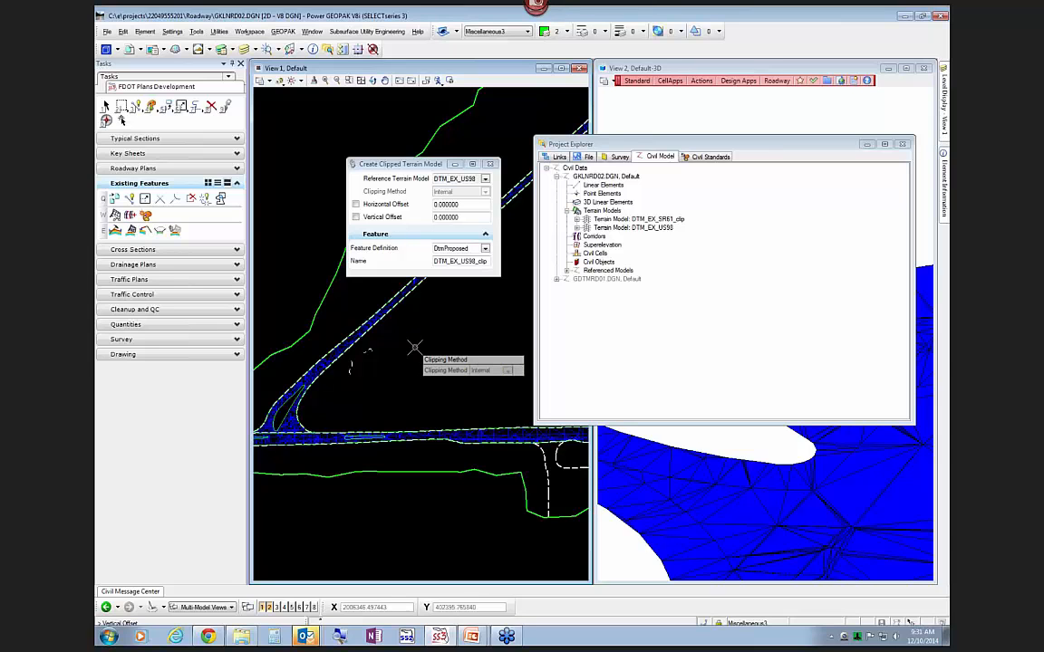
pyautogui.click(414, 348)
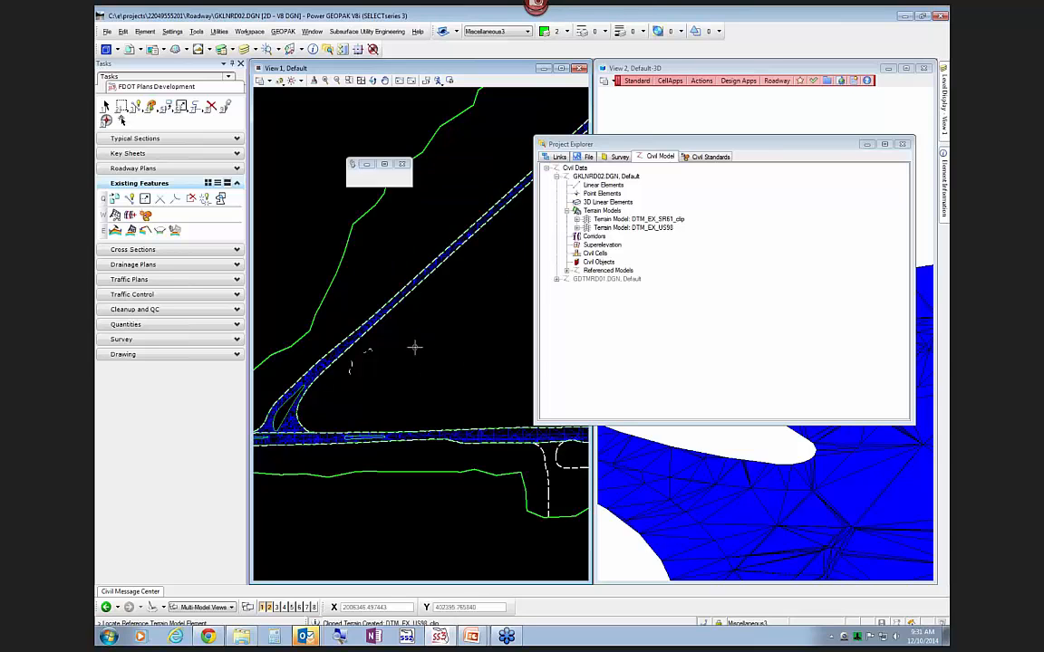
pyautogui.rightClick(430, 353)
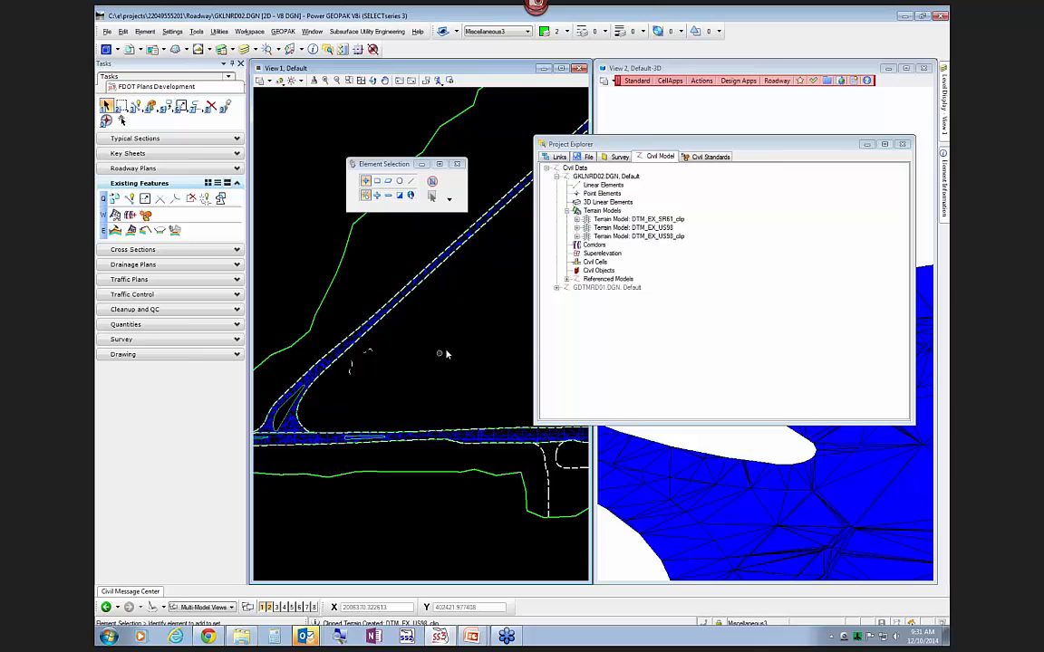
# Delete the original DTM_EX_US98 terrain model from the civil model of GKLNRD02.DGN
pyautogui.click(669, 245)
pyautogui.click(668, 237)
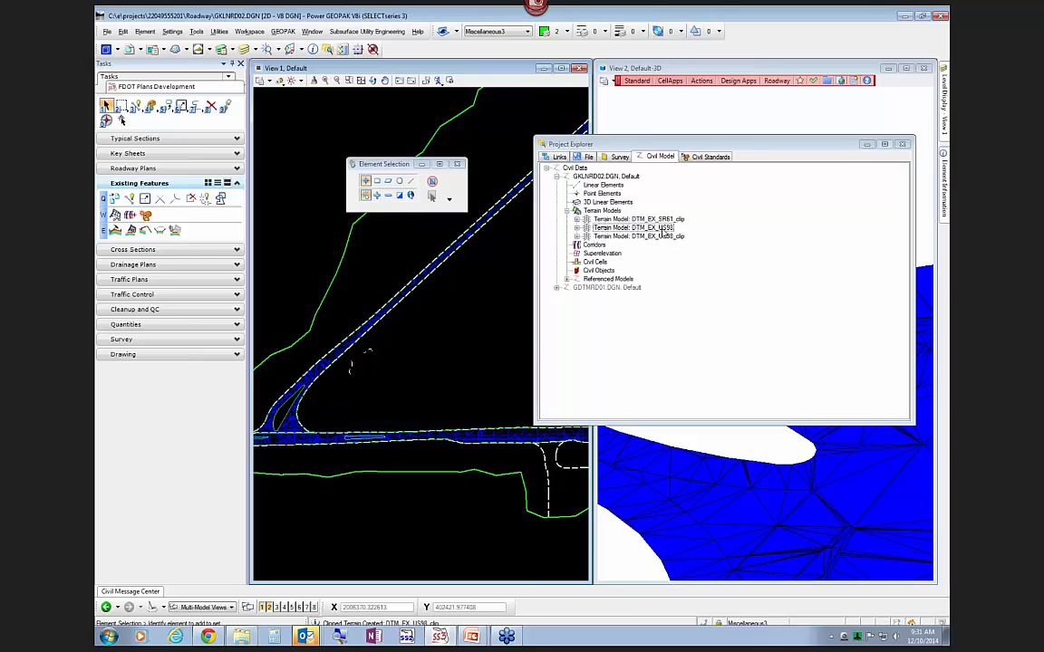
pyautogui.click(663, 229)
pyautogui.rightClick(664, 230)
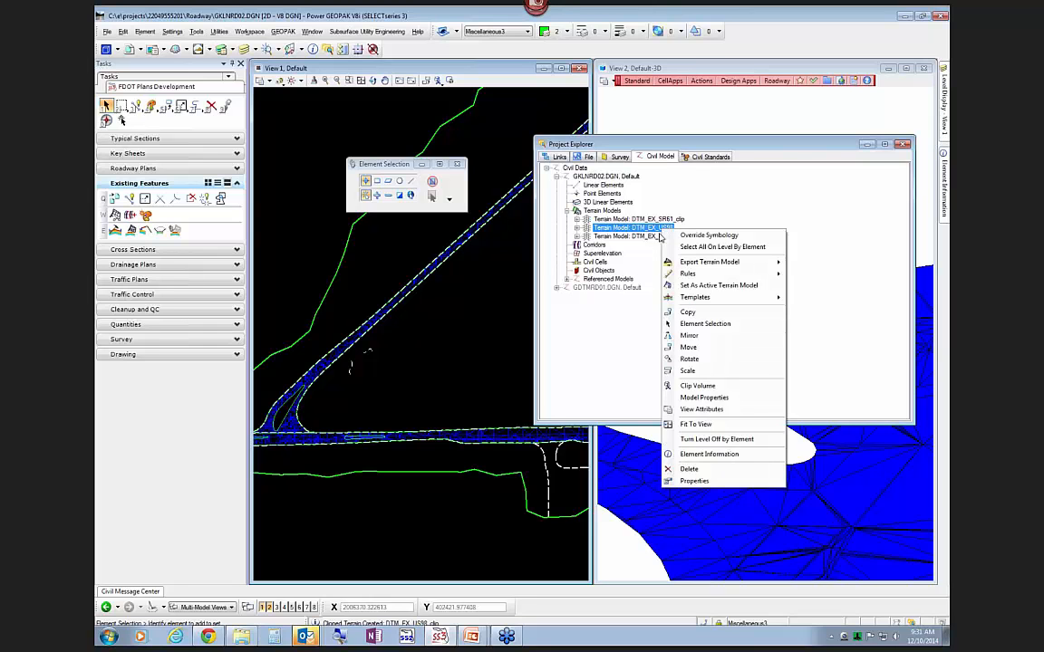
pyautogui.click(690, 469)
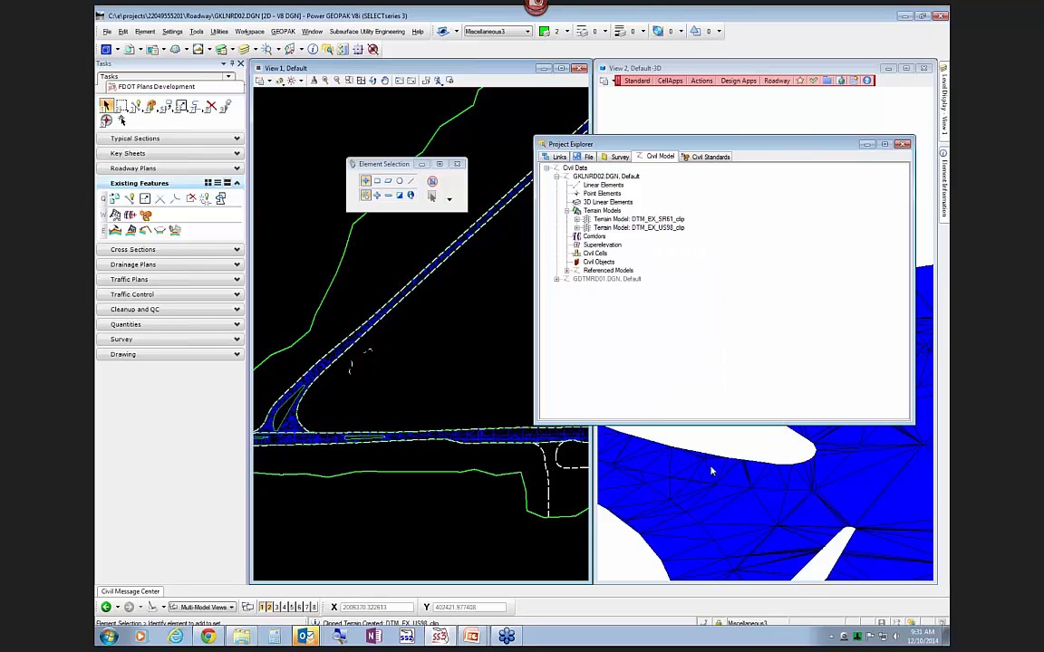
# Examine the median and island cutouts of the clipped US98 terrain in View 2, and close the Project Explorer
pyautogui.scroll(-5, 804, 493)
pyautogui.scroll(1, 789, 521)
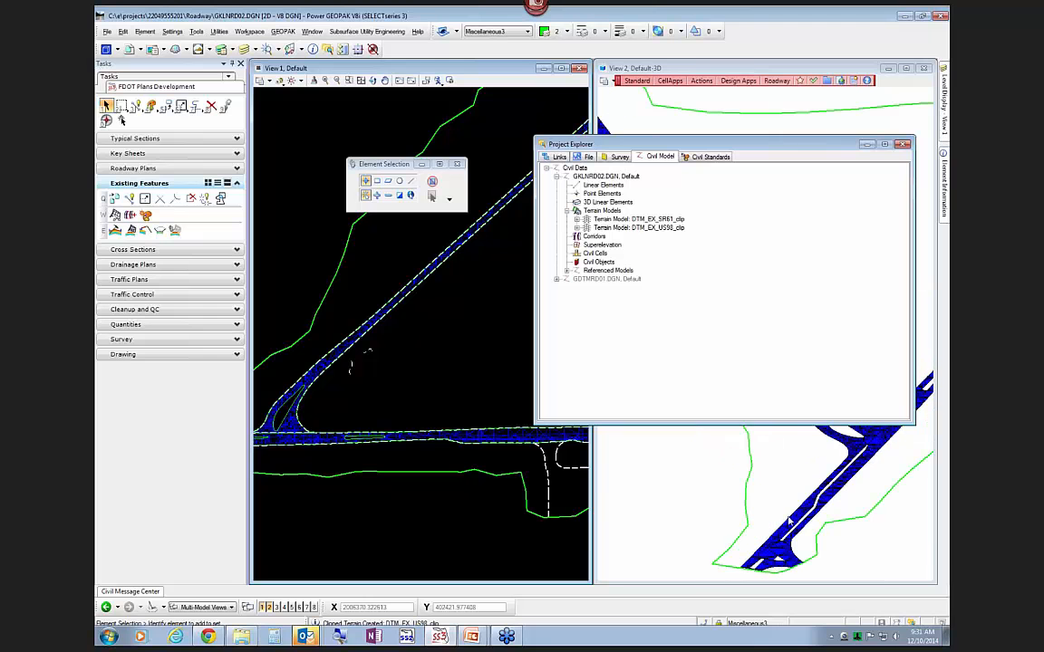
pyautogui.moveTo(722, 139); pyautogui.dragTo(641, 132)
pyautogui.scroll(3, 777, 550)
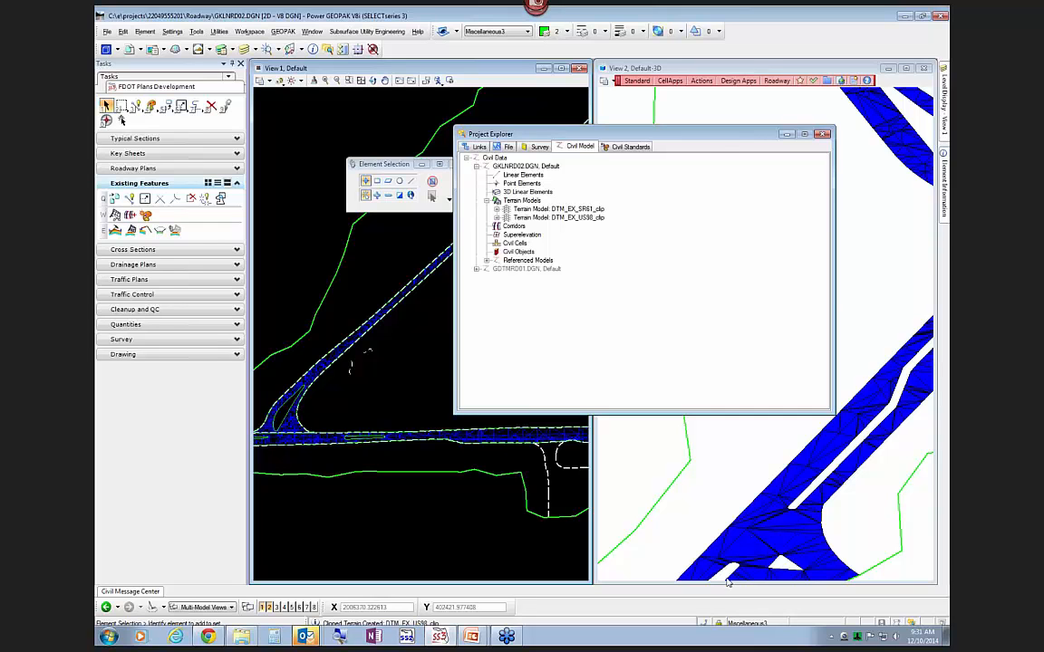
pyautogui.moveTo(729, 573); pyautogui.dragTo(766, 508, button='middle')
pyautogui.rightClick(769, 505)
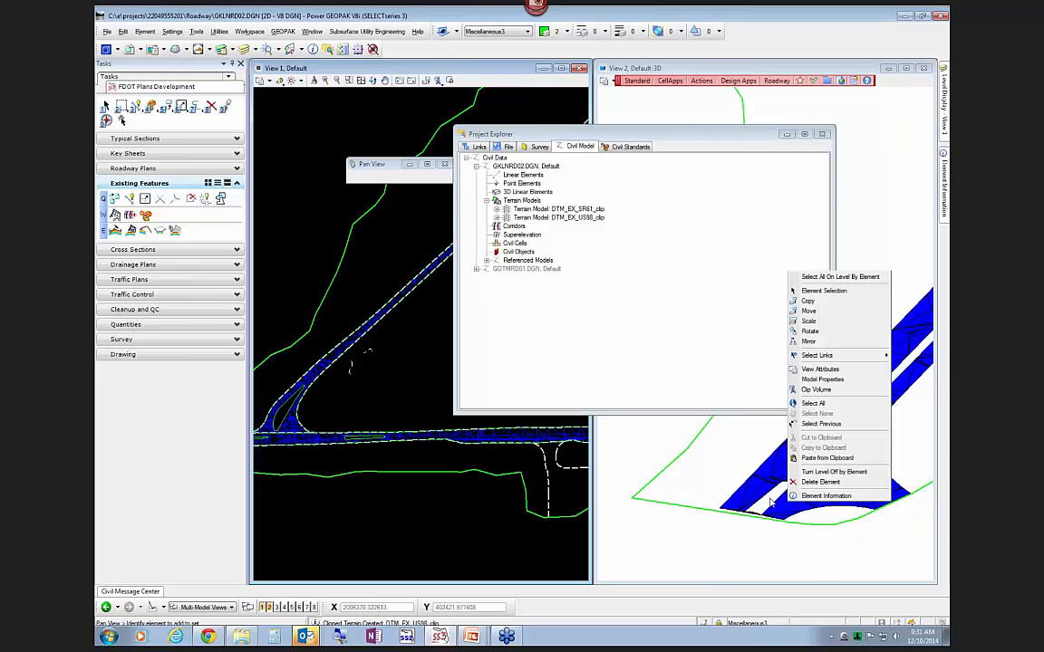
pyautogui.click(739, 550)
pyautogui.moveTo(739, 550); pyautogui.dragTo(727, 571, button='middle')
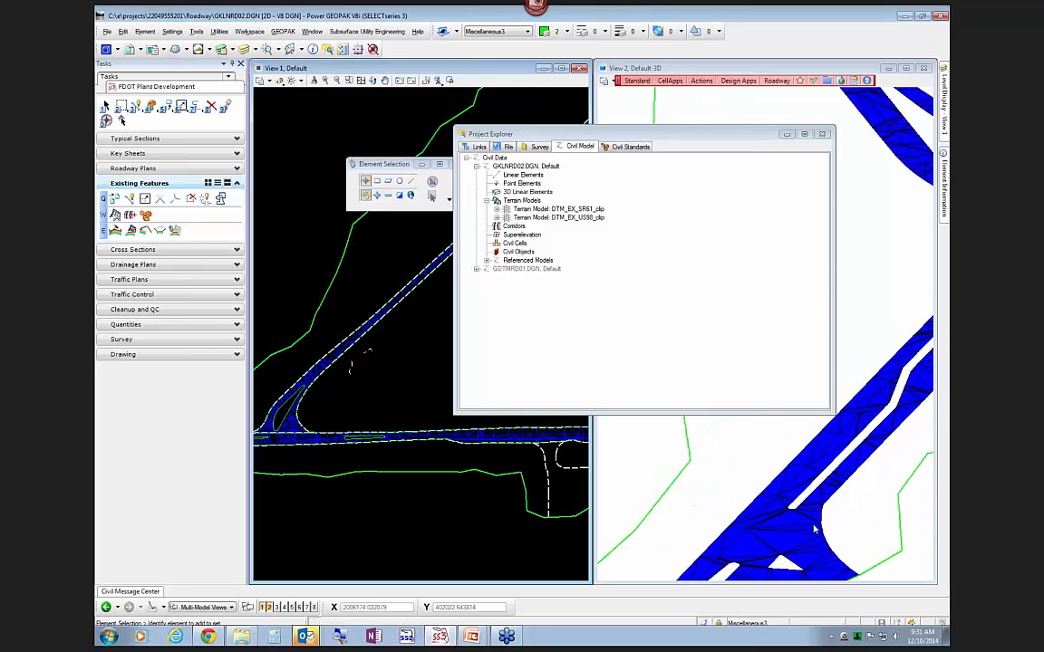
pyautogui.click(751, 473)
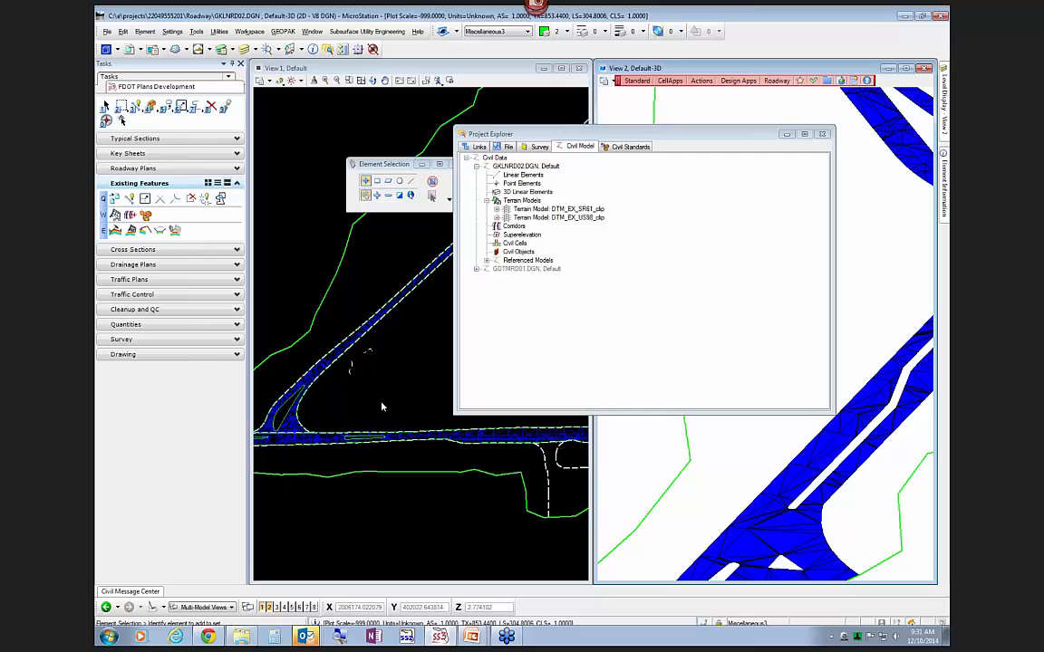
pyautogui.click(822, 133)
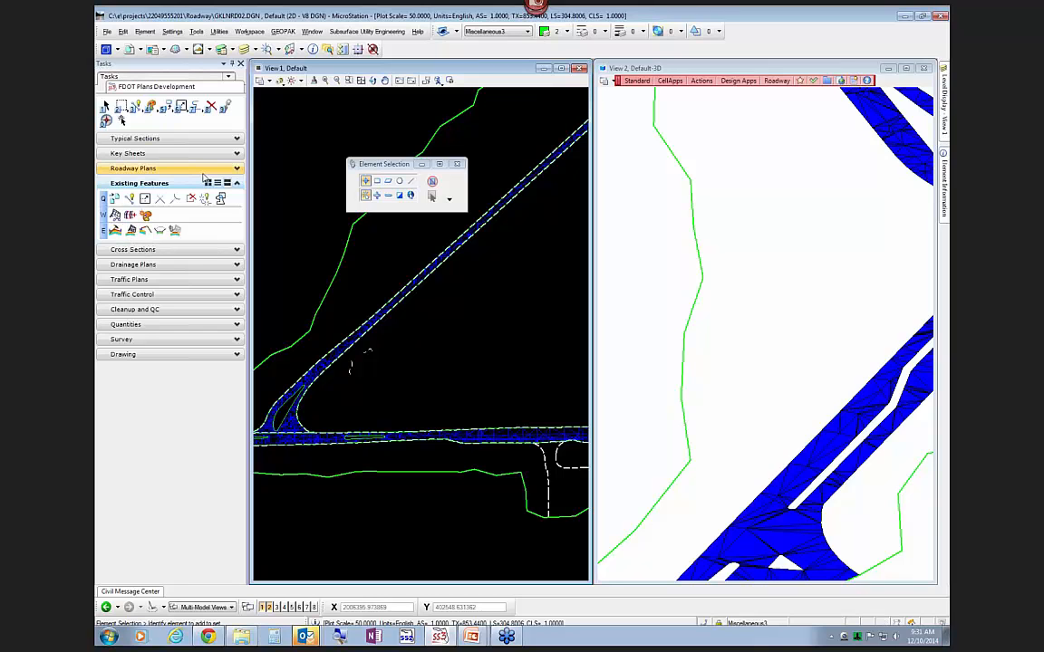
# Start Create Surfaces By Terrain Model Template on the clipped SR61 terrain without applying an external clip boundary
pyautogui.click(129, 230)
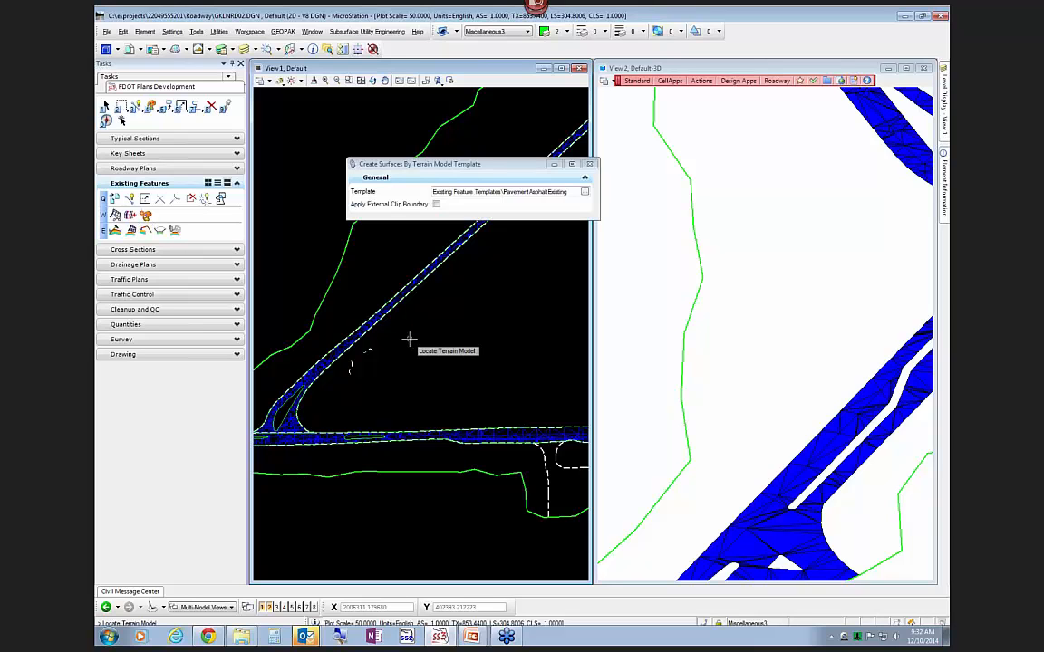
pyautogui.click(340, 339)
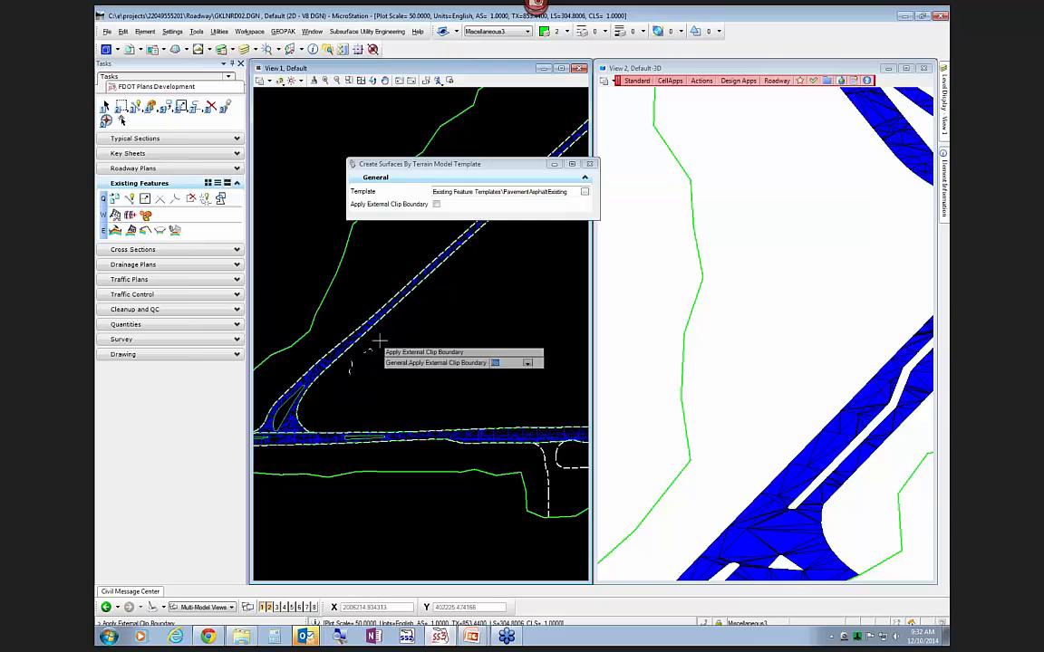
pyautogui.click(439, 348)
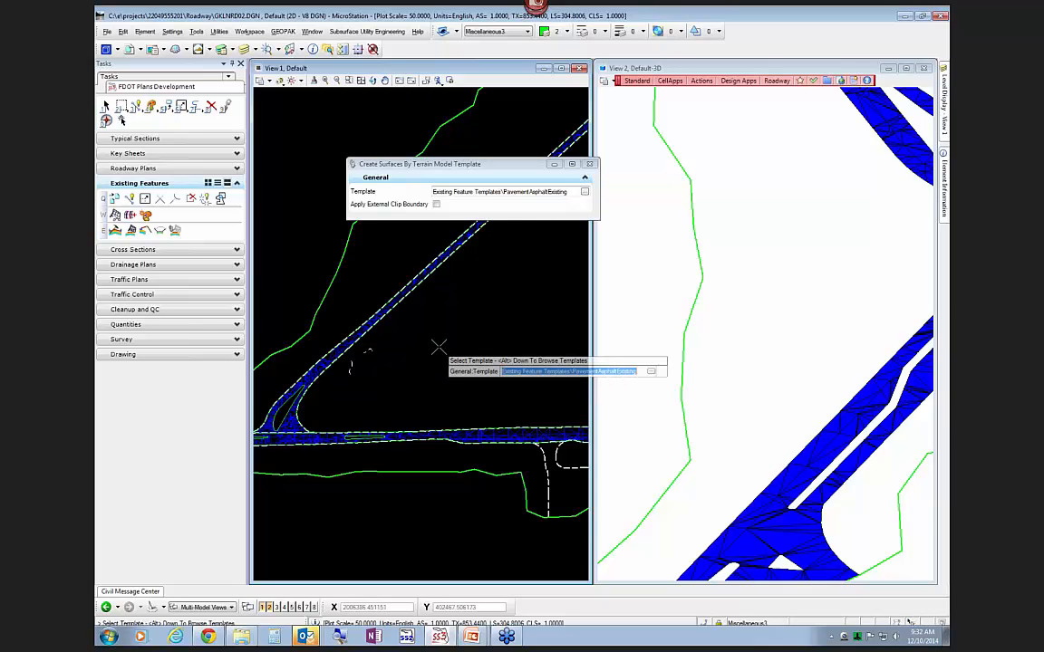
# Choose the PavementAsphaltExisting template from Existing Feature Templates and create the SR61 pavement surface with it
pyautogui.hotkey('alt', 'Down')
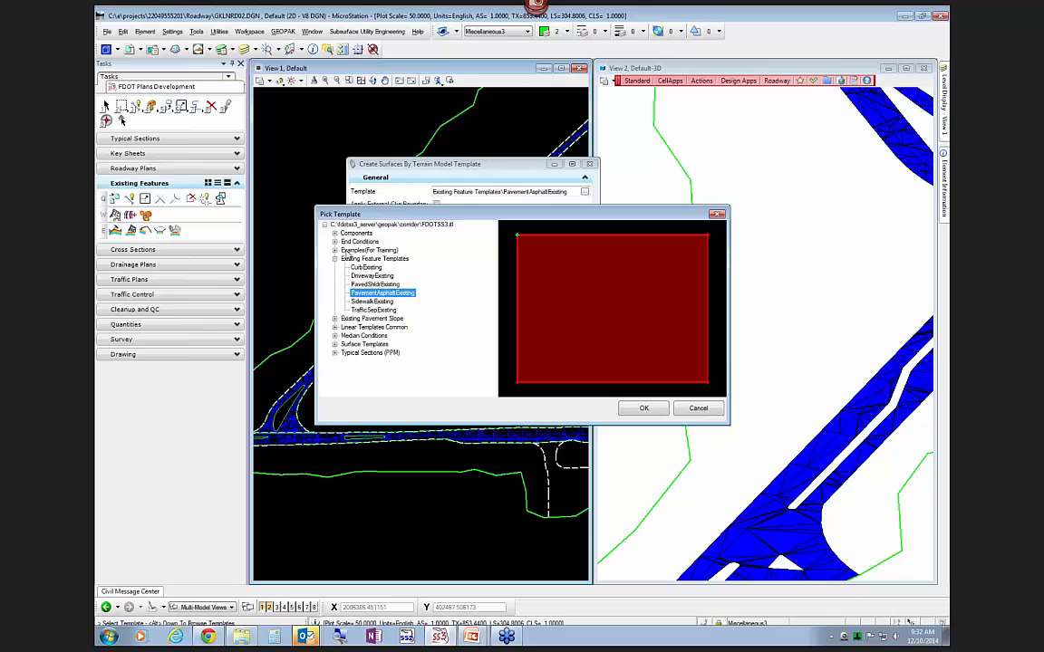
pyautogui.click(324, 225)
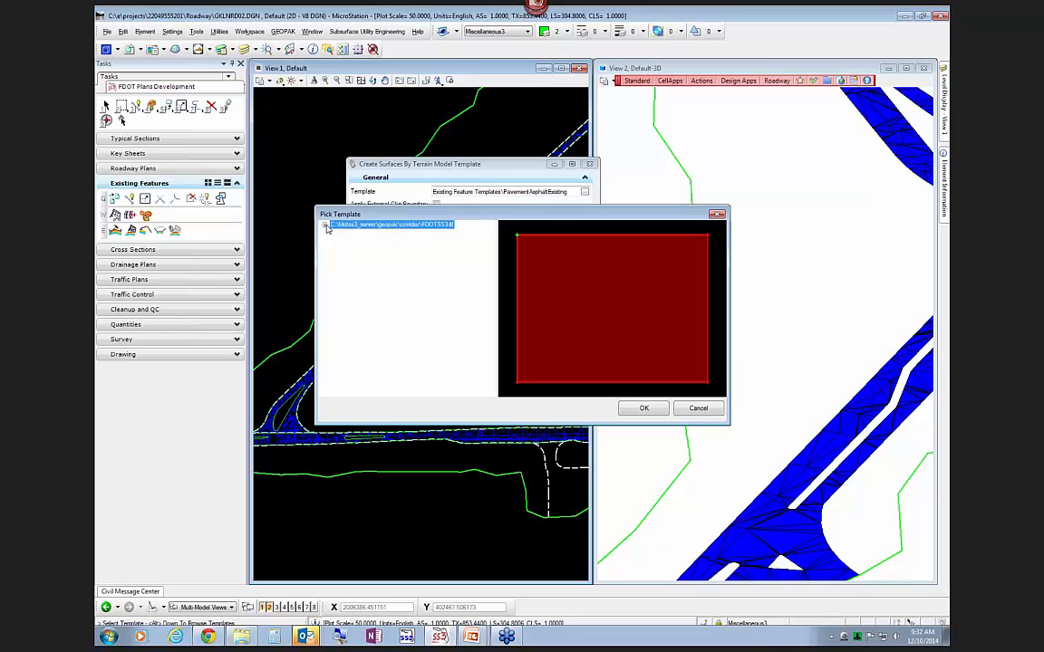
pyautogui.click(325, 224)
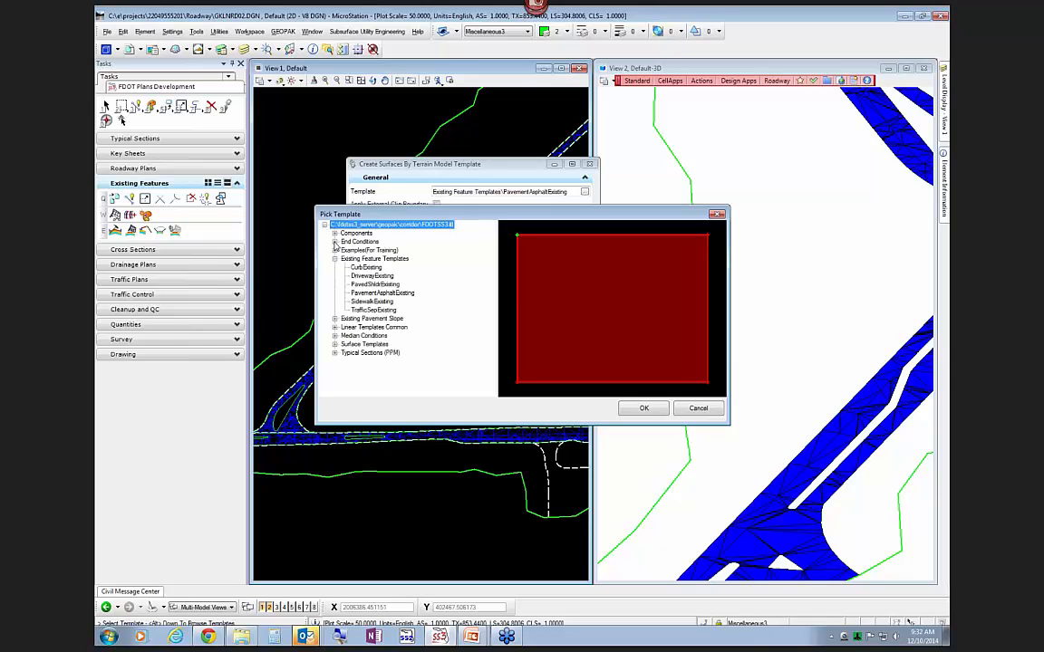
pyautogui.click(334, 259)
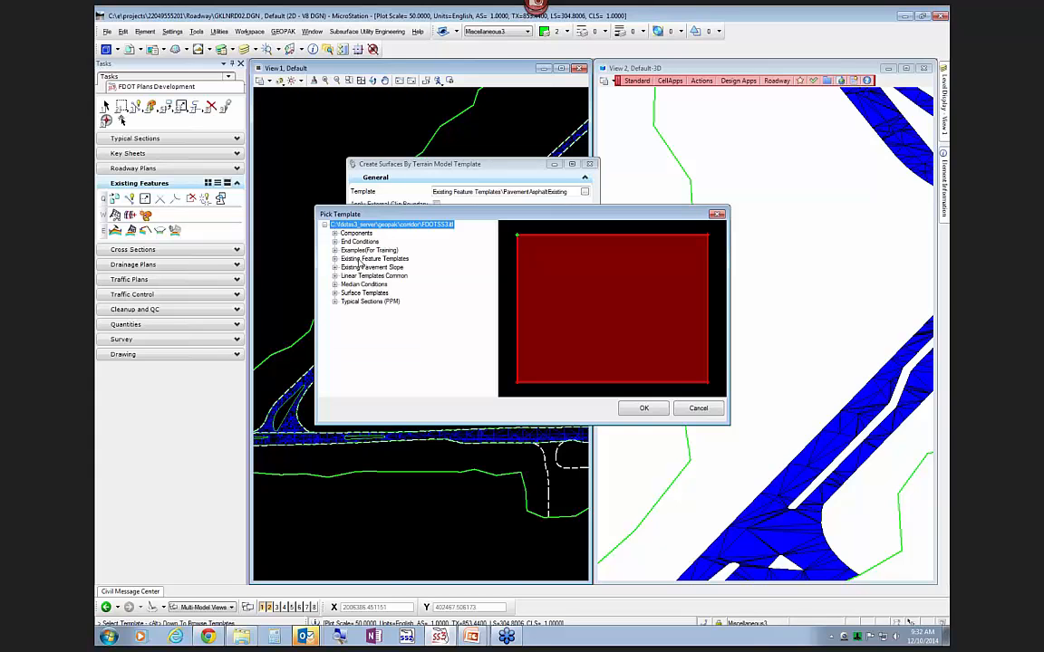
pyautogui.doubleClick(359, 260)
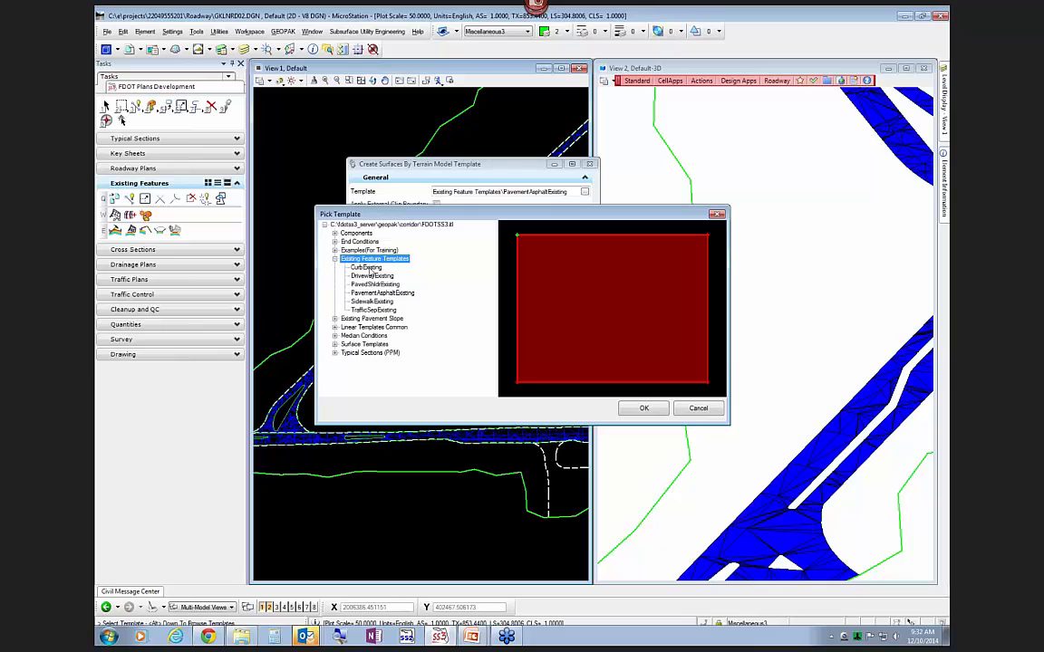
pyautogui.click(384, 293)
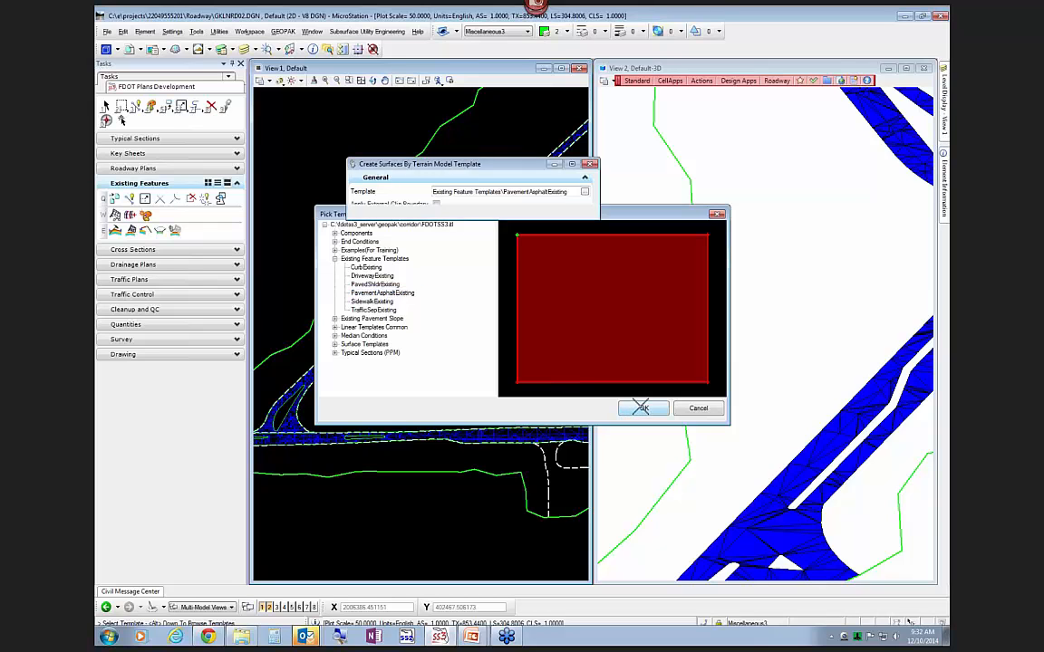
pyautogui.click(642, 408)
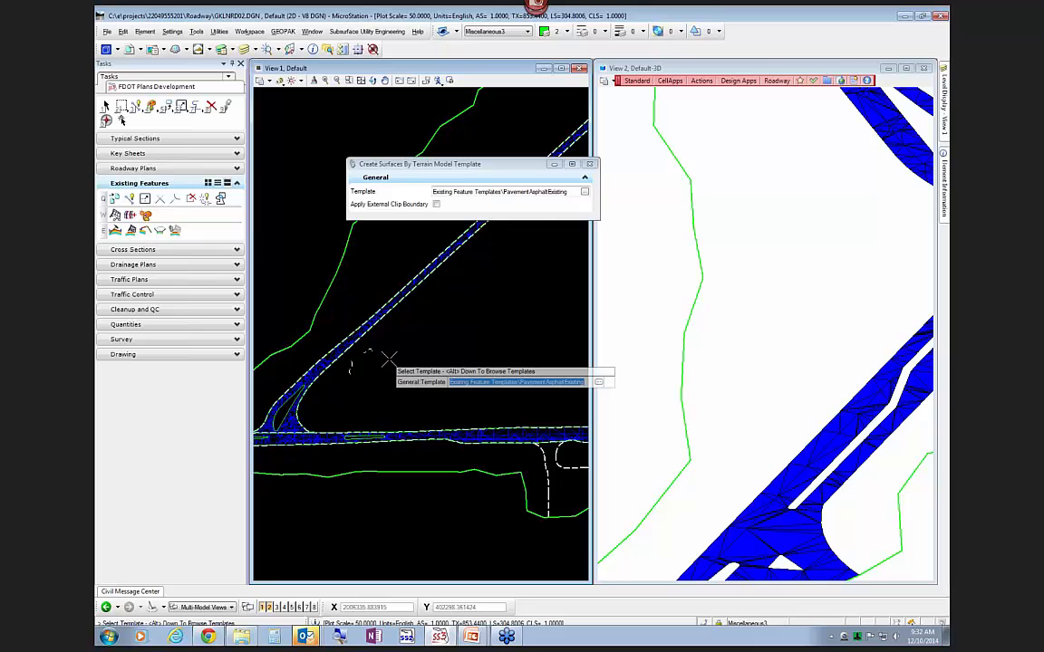
pyautogui.click(389, 360)
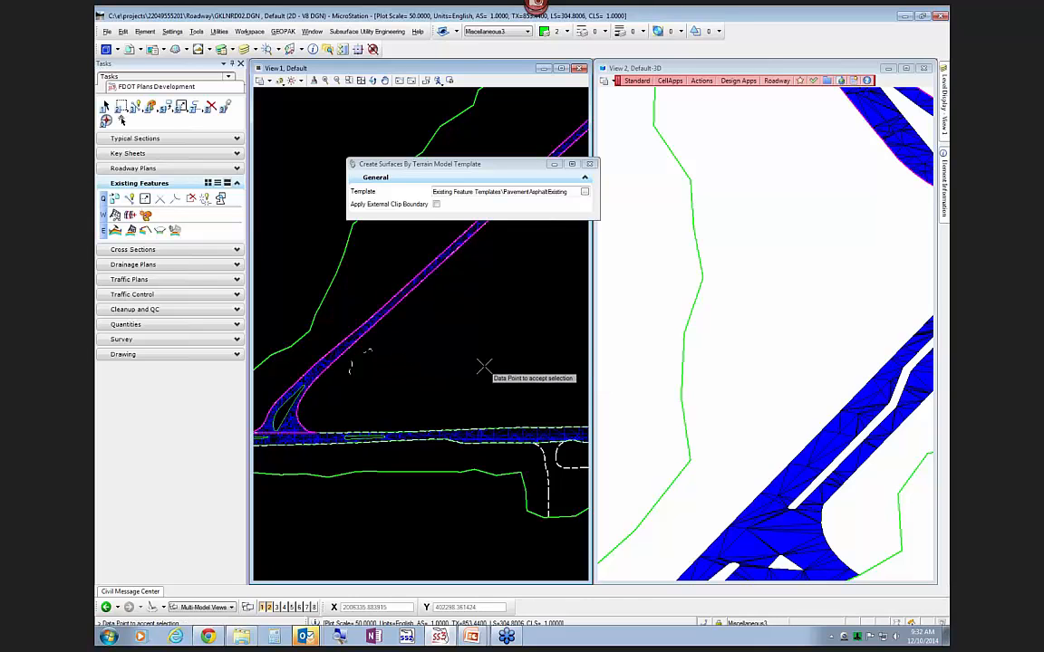
pyautogui.scroll(-2, 448, 363)
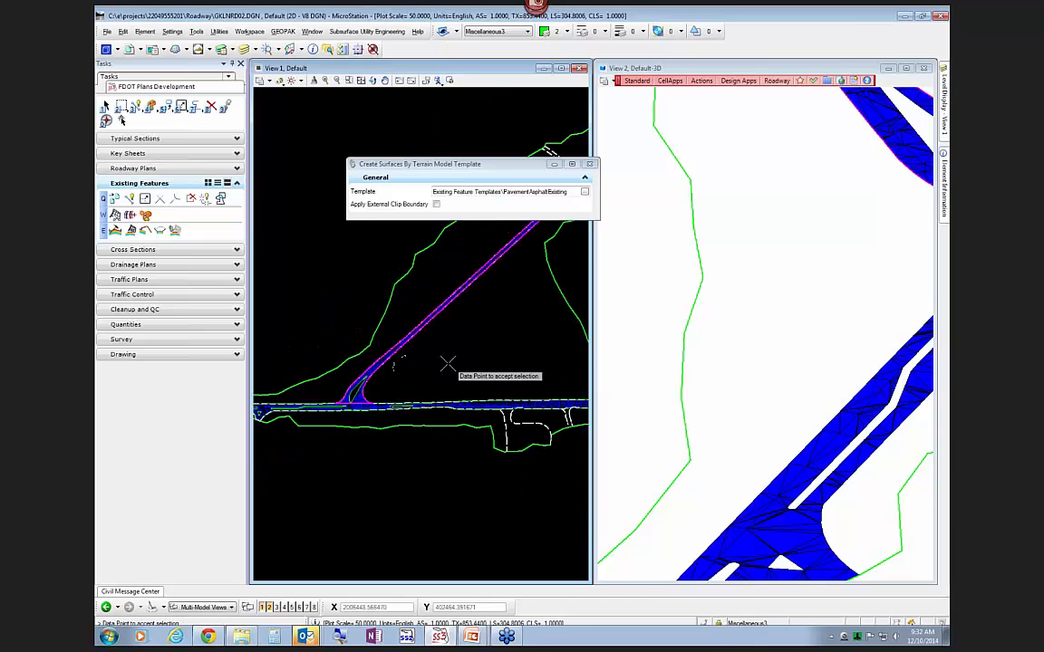
pyautogui.click(447, 364)
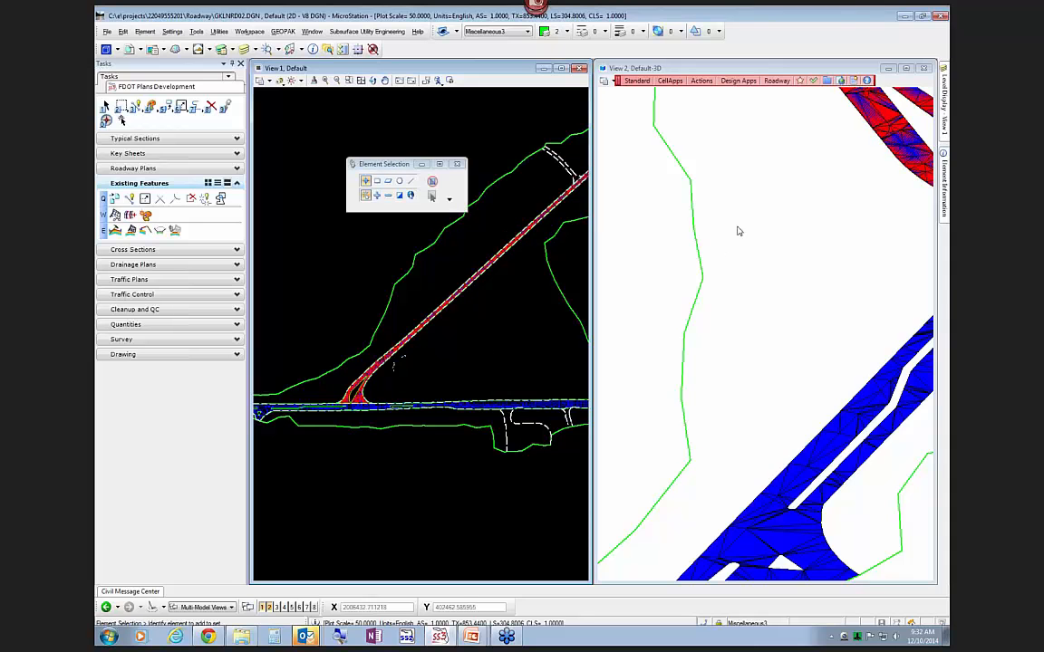
# Examine the SR61 asphalt surface over its terrain in View 2 and the end of the US98 terrain in View 1
pyautogui.scroll(-2, 703, 261)
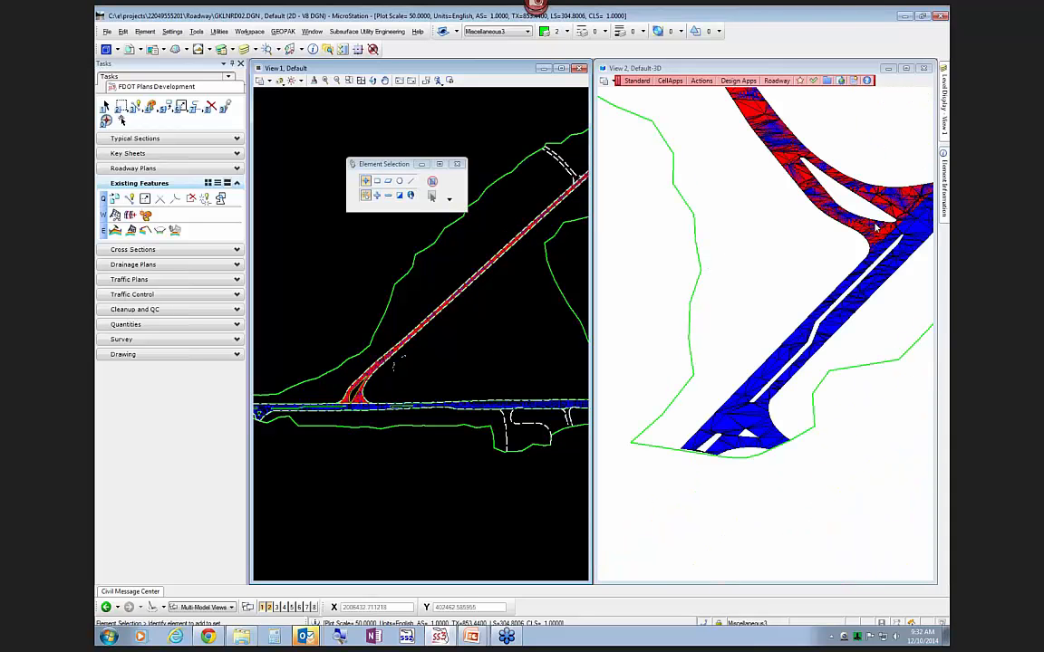
pyautogui.moveTo(907, 245); pyautogui.dragTo(824, 343, button='middle')
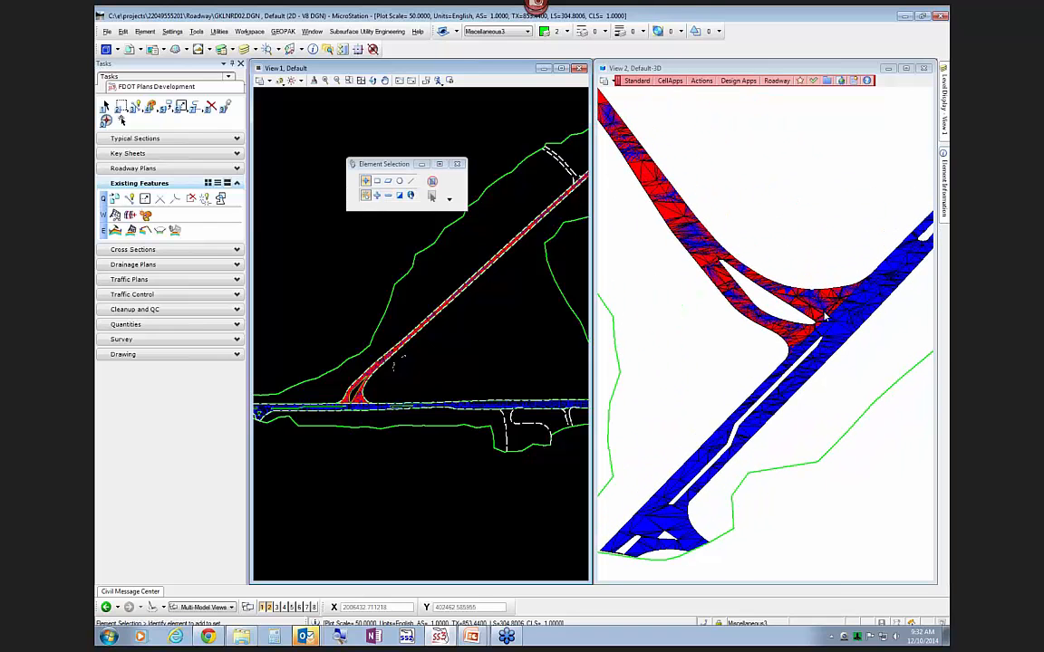
pyautogui.scroll(5, 759, 330)
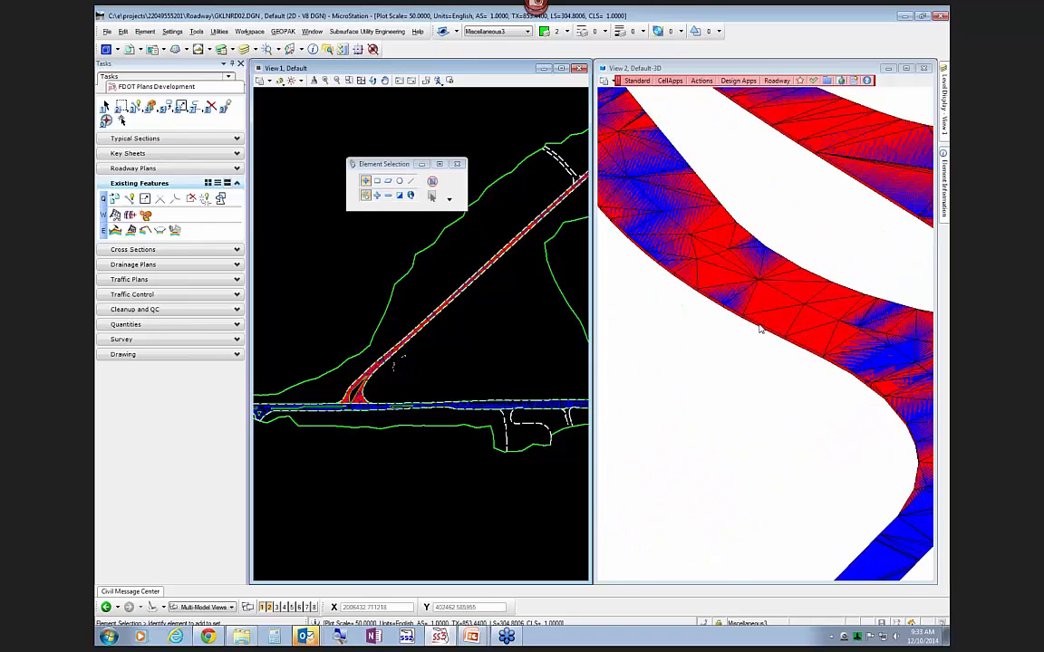
pyautogui.scroll(-5, 763, 335)
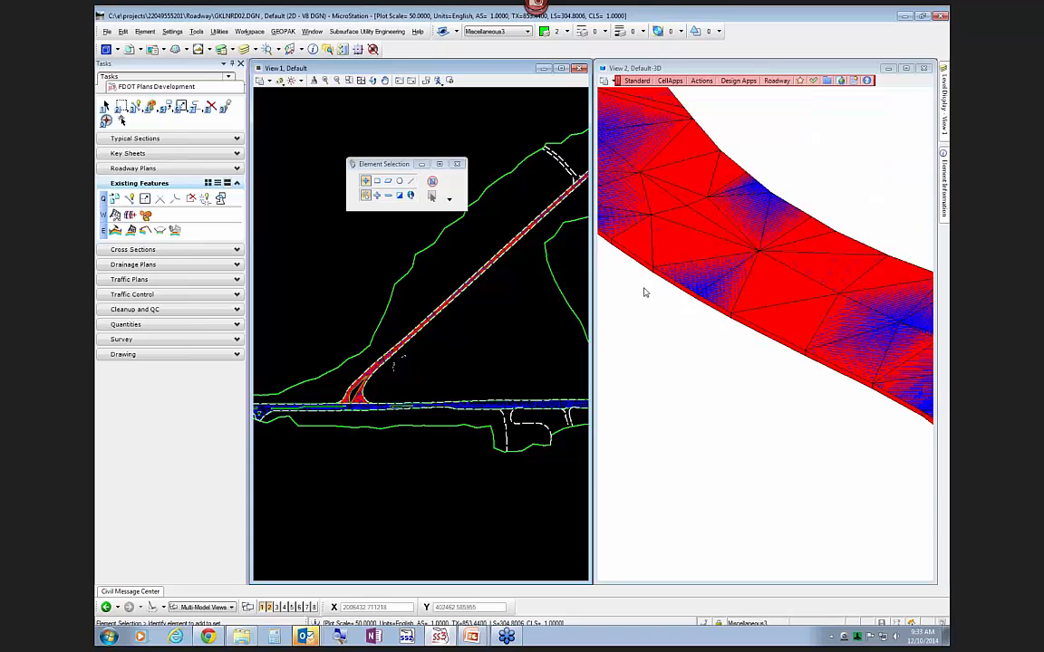
pyautogui.scroll(-2, 425, 383)
pyautogui.scroll(4, 374, 389)
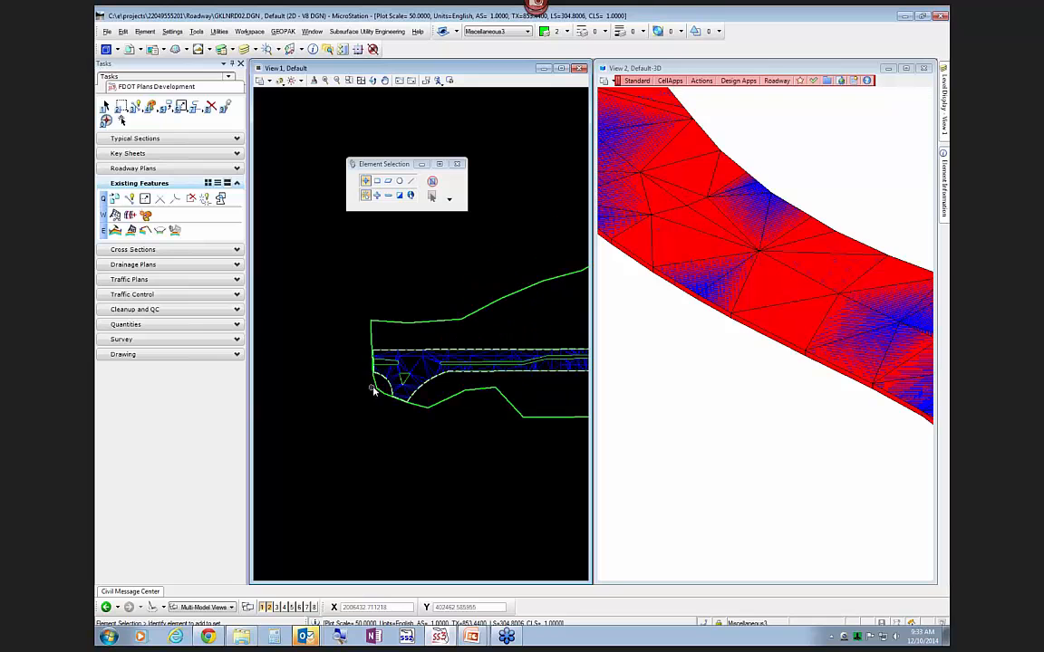
# Create the existing asphalt surface on the clipped US98 terrain with the PavementAsphaltExisting template, without applying an external clip boundary
pyautogui.click(131, 230)
pyautogui.scroll(5, 430, 358)
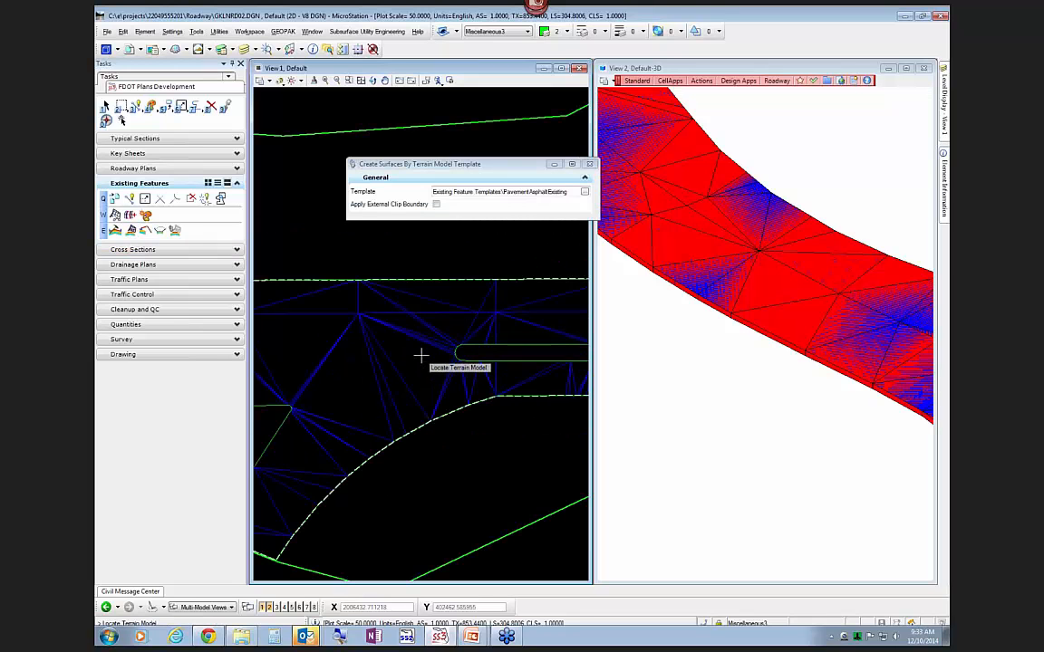
pyautogui.click(408, 359)
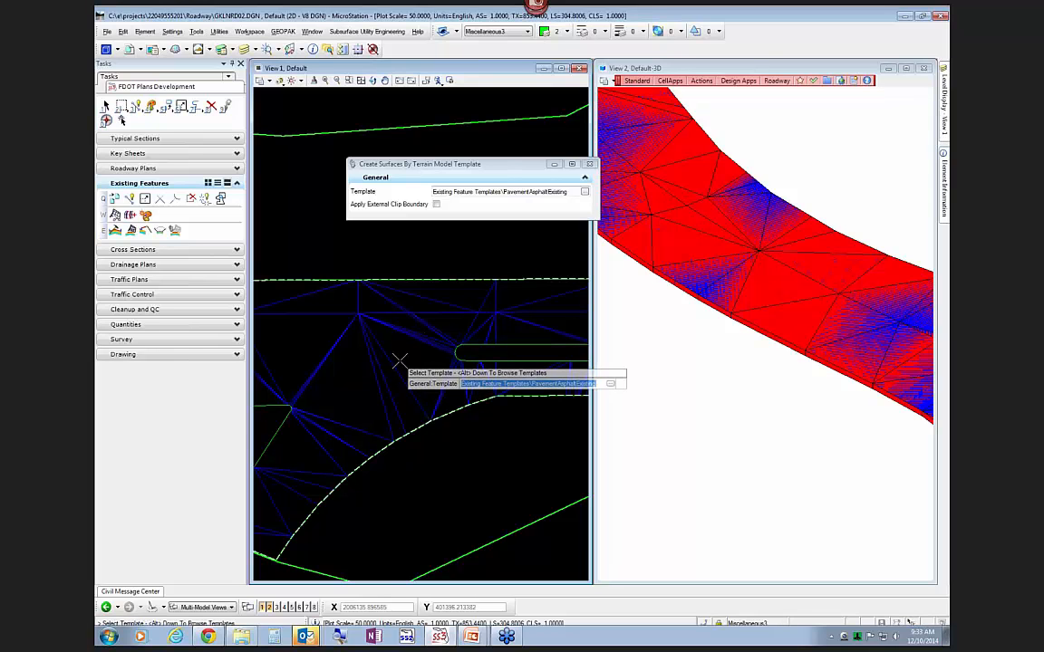
pyautogui.click(400, 361)
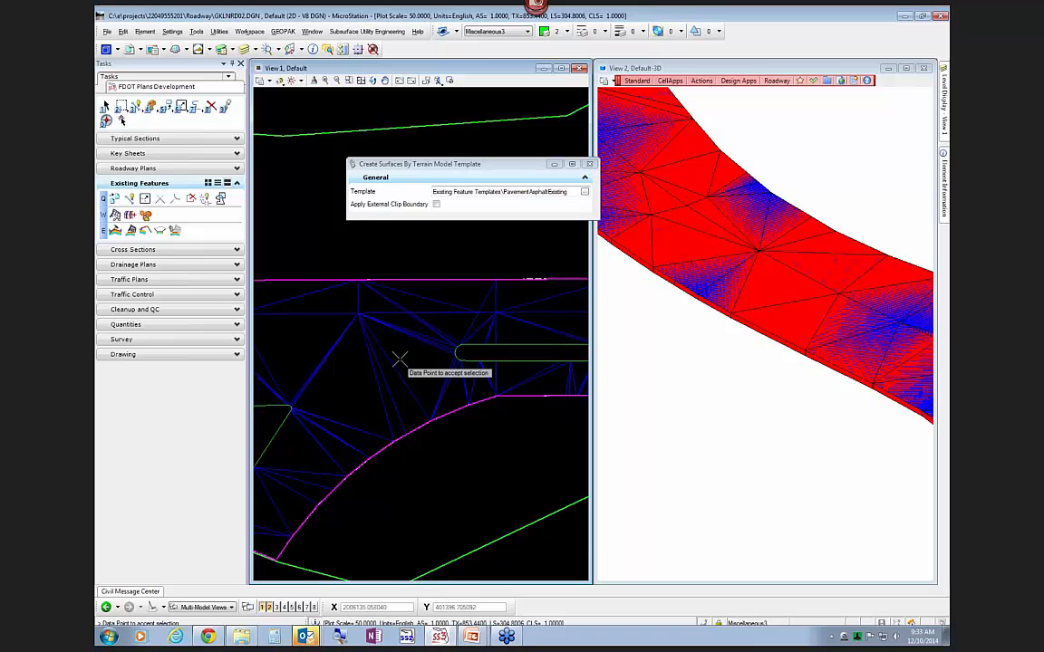
pyautogui.click(399, 362)
# Examine the US98 asphalt surface in View 2, including the intersection with SR61 and the median and island openings
pyautogui.scroll(-3, 632, 391)
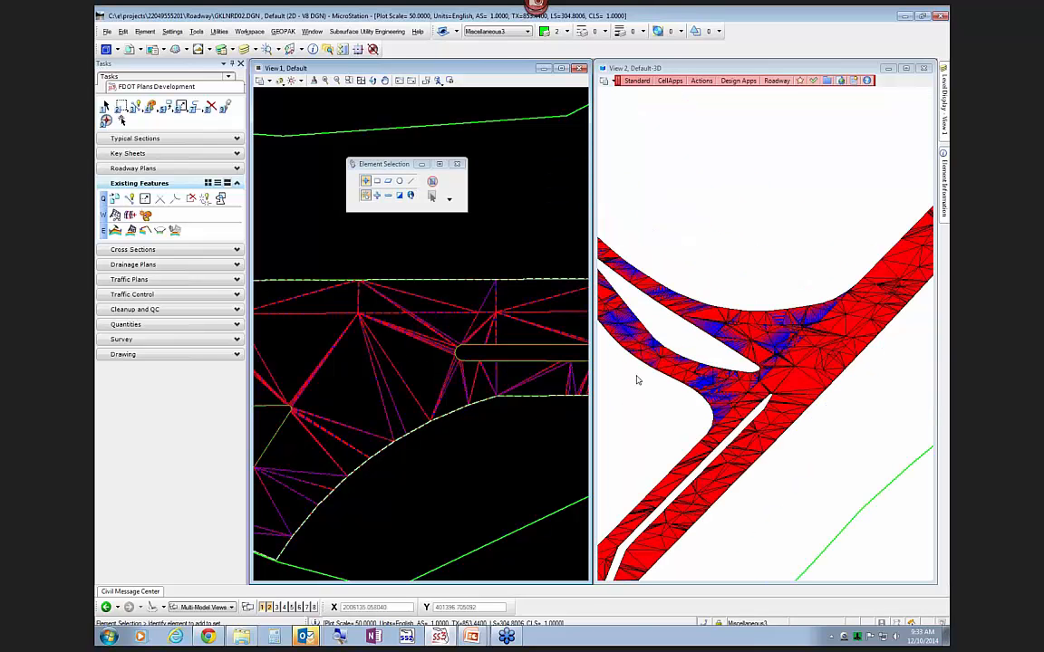
pyautogui.scroll(-1, 805, 343)
pyautogui.scroll(-1, 760, 413)
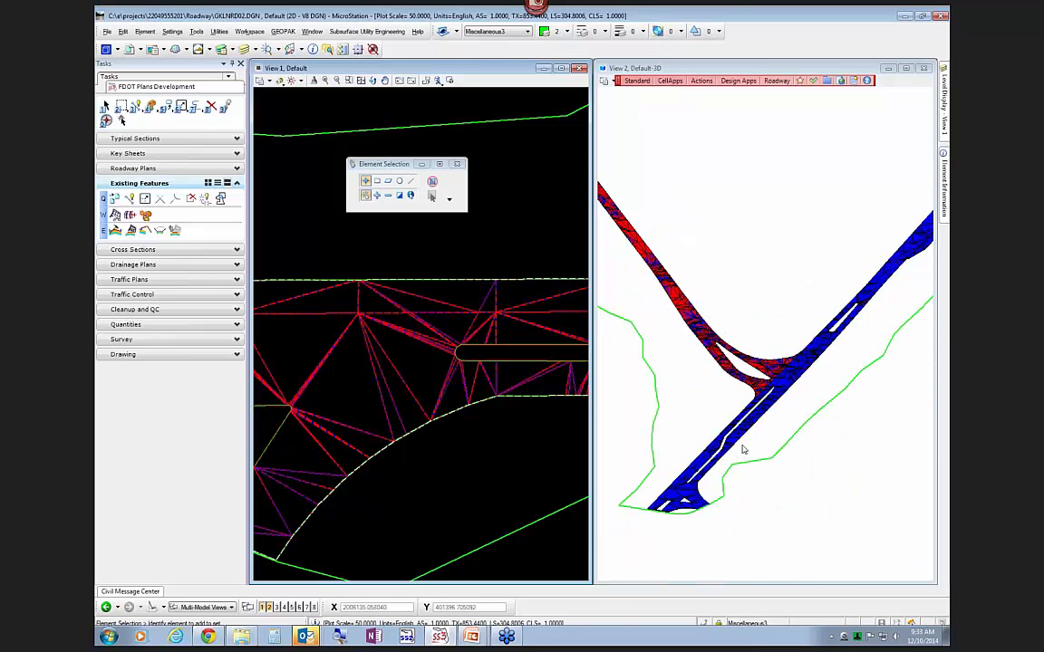
pyautogui.scroll(4, 689, 494)
pyautogui.scroll(-2, 741, 480)
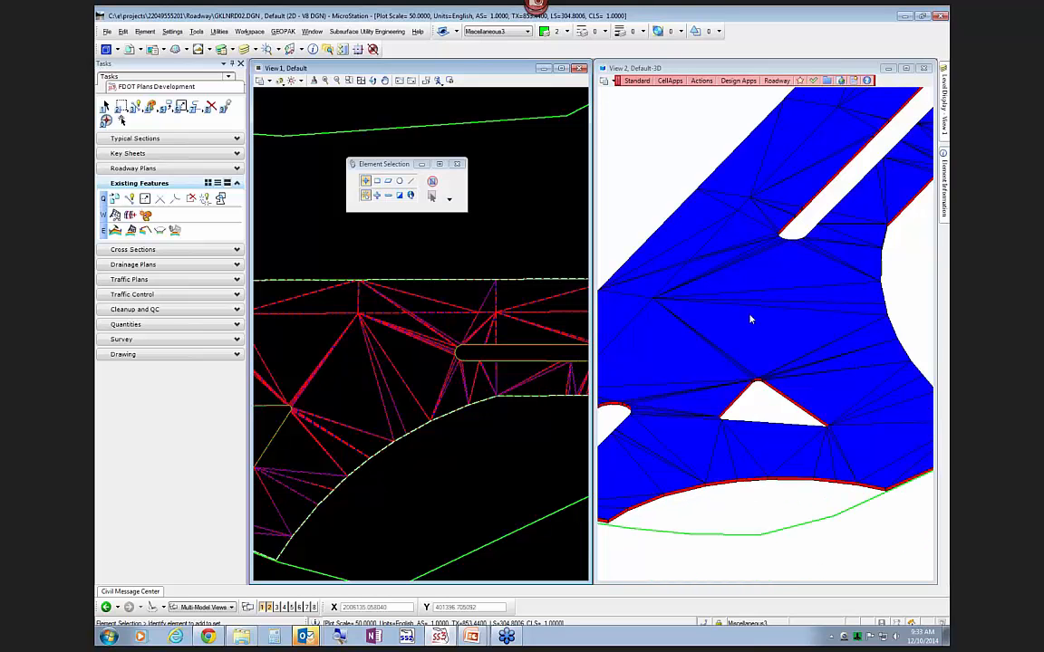
pyautogui.click(695, 71)
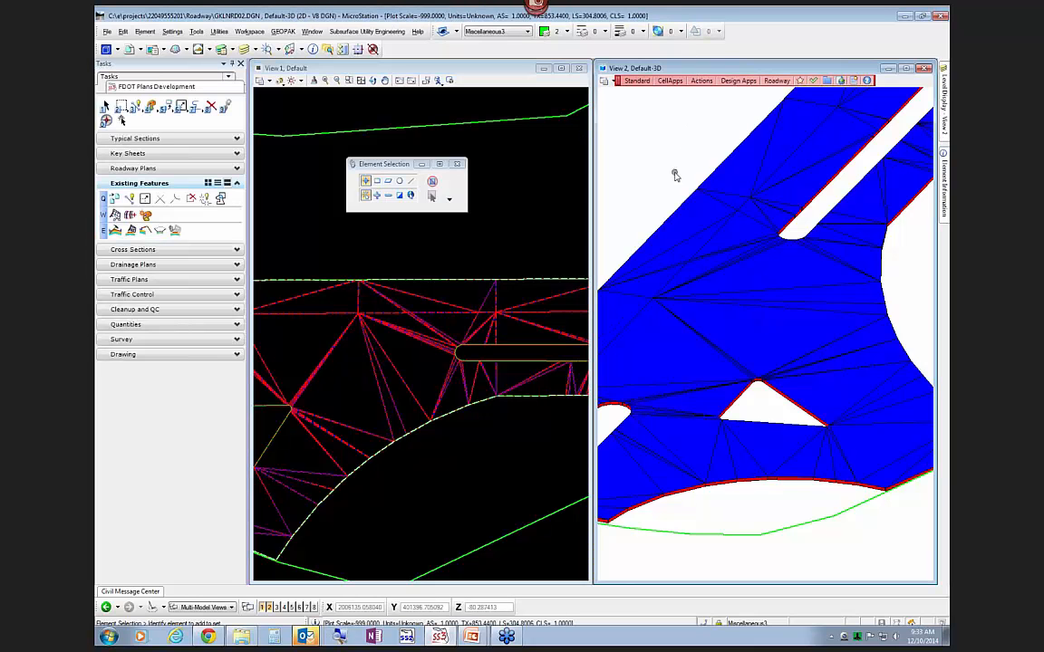
pyautogui.scroll(-3, 751, 251)
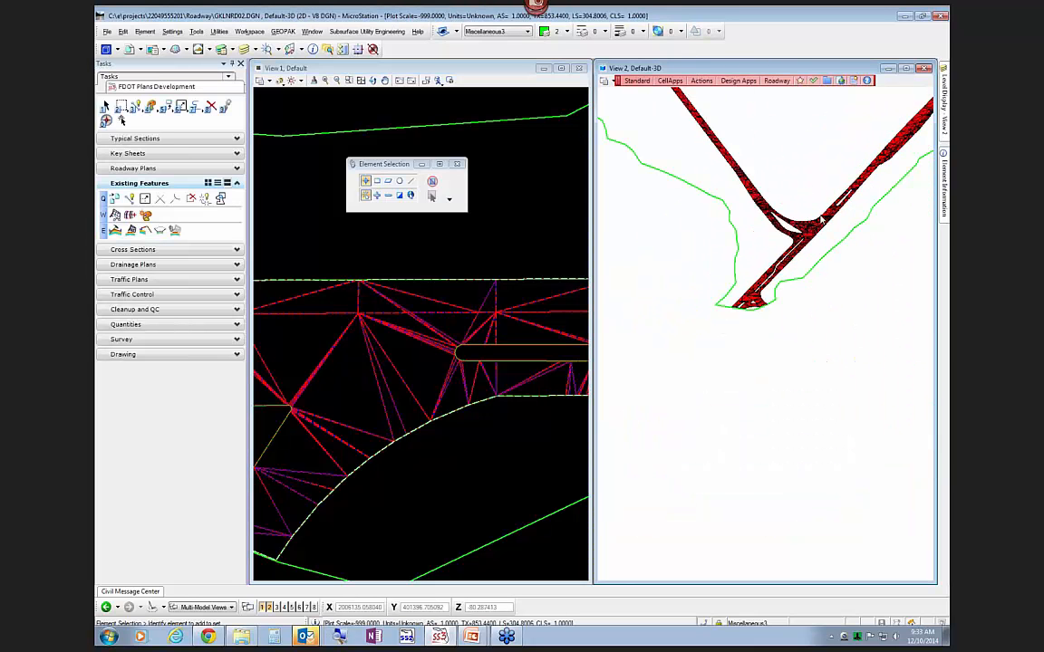
pyautogui.scroll(2, 806, 279)
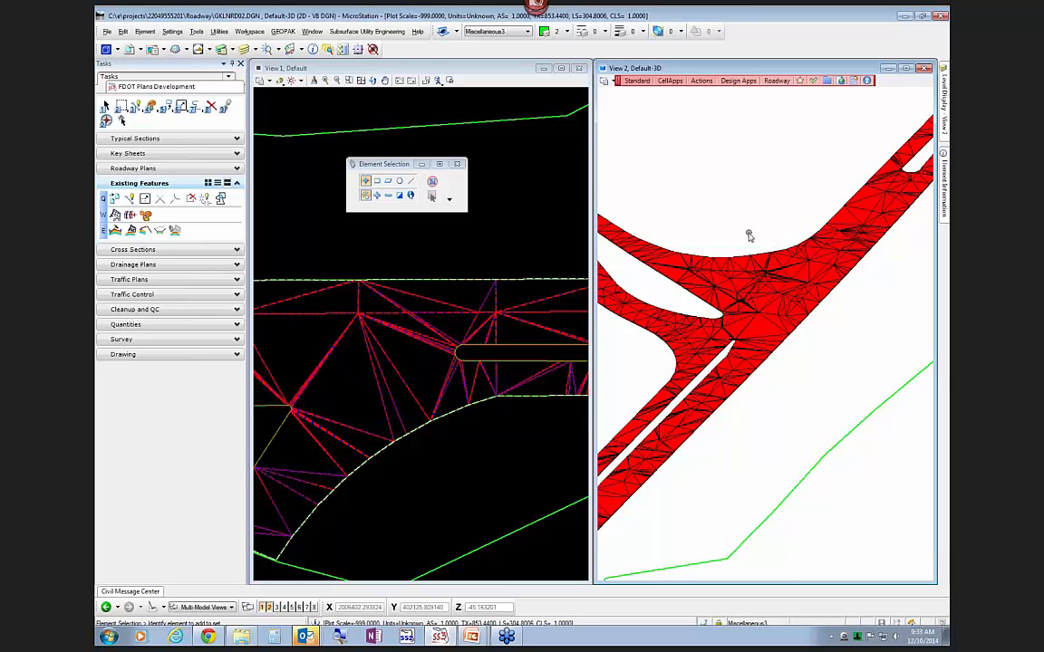
pyautogui.click(487, 461)
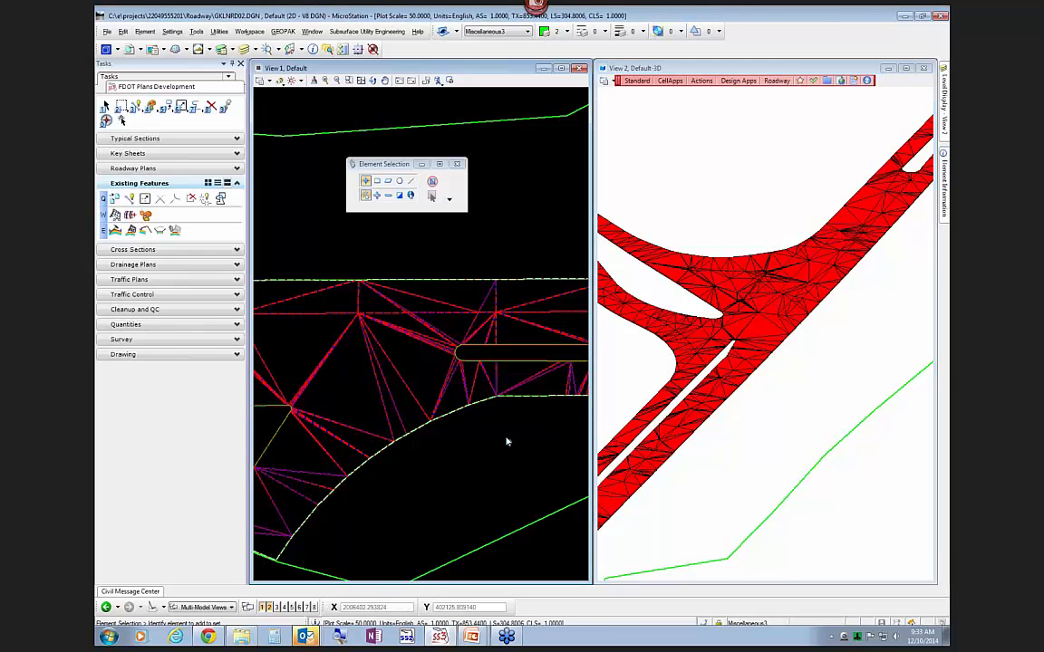
pyautogui.click(131, 231)
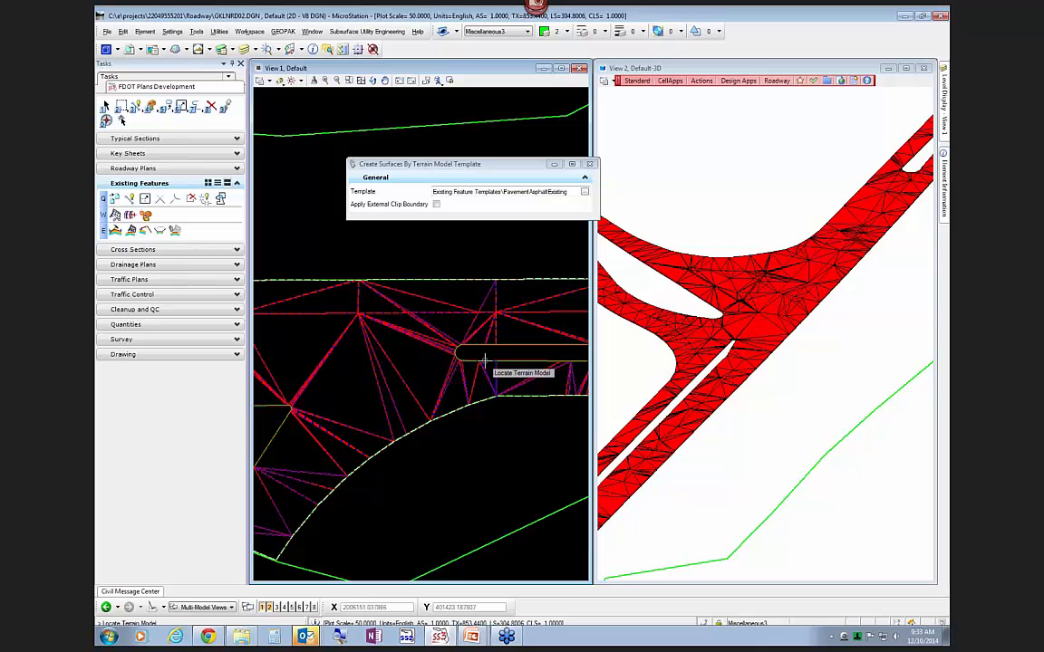
pyautogui.press('Escape')
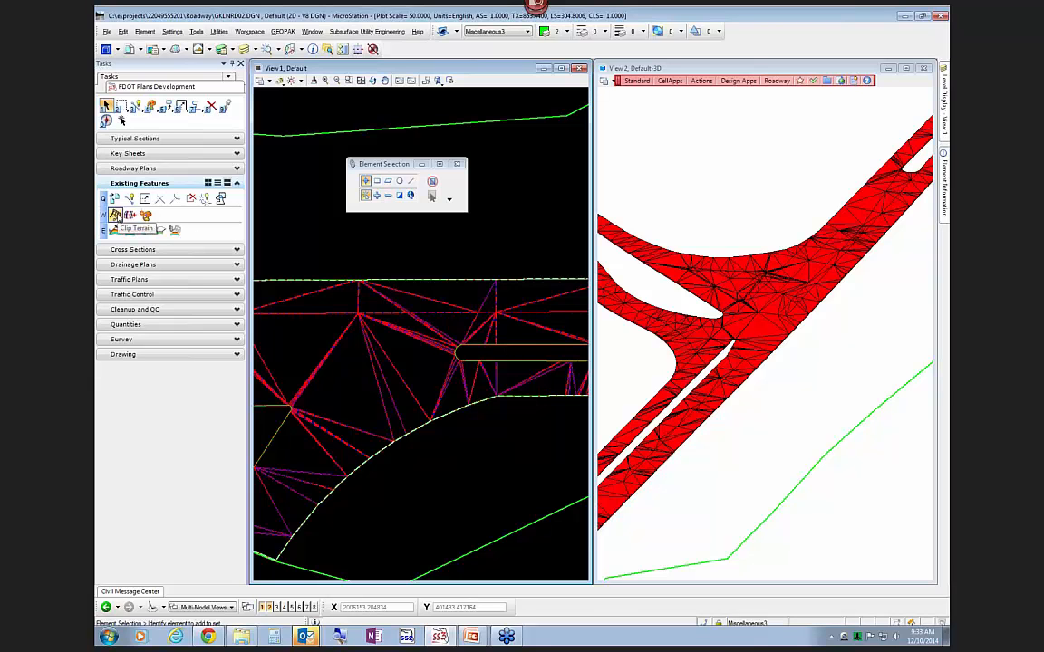
# Start Create Clipped Terrain Model with the External clipping method and GDTMRD01 as the reference terrain model
pyautogui.click(115, 214)
pyautogui.moveTo(405, 164); pyautogui.dragTo(358, 176)
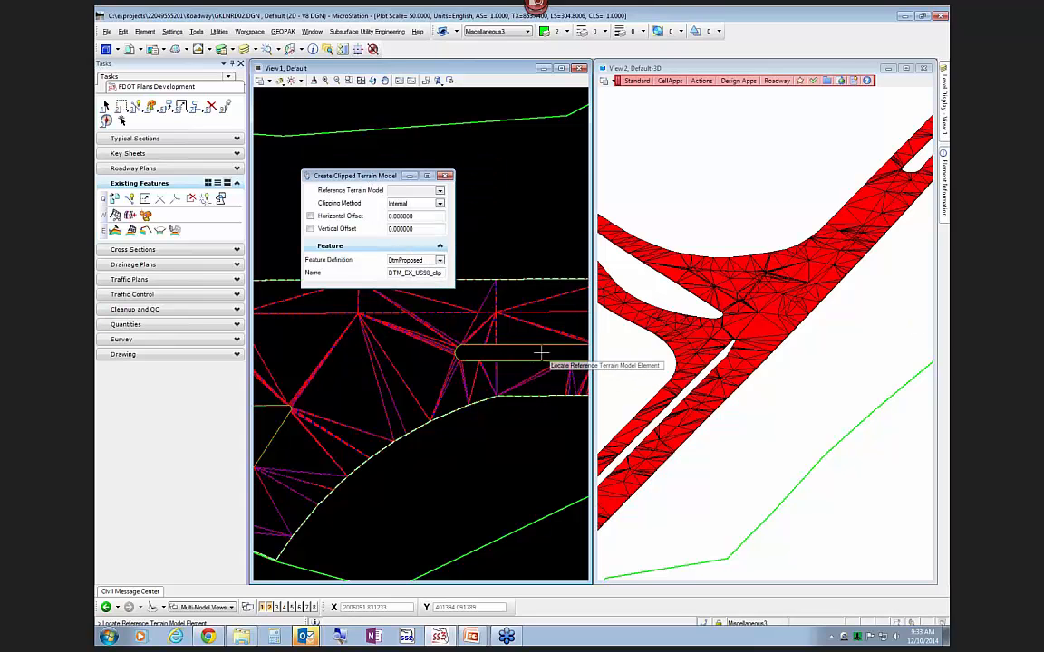
pyautogui.click(439, 204)
pyautogui.click(394, 221)
pyautogui.click(439, 191)
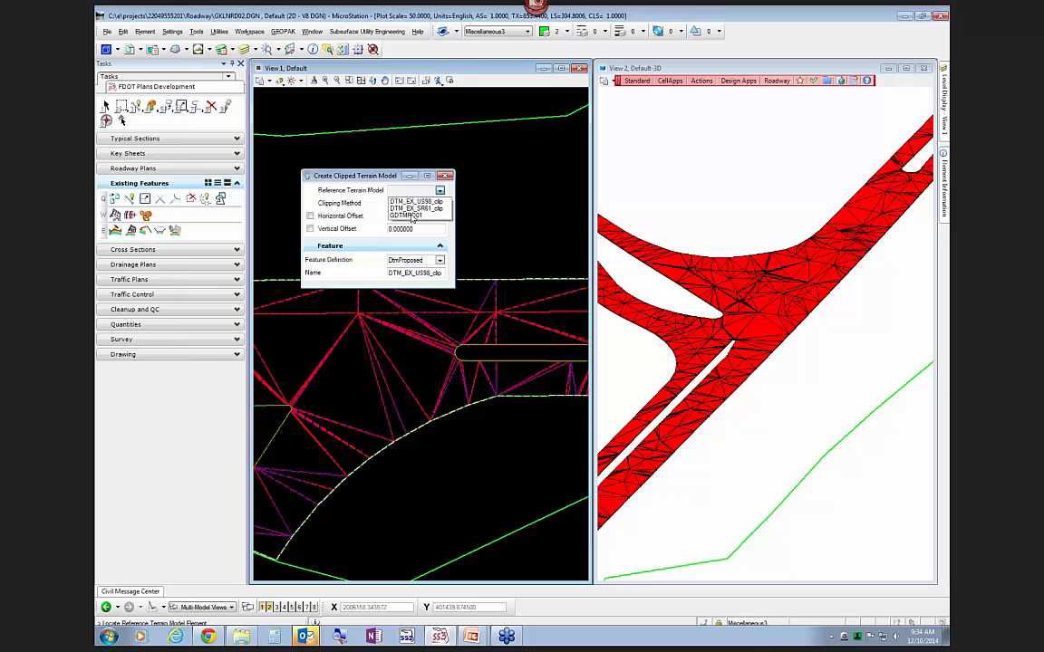
pyautogui.click(408, 216)
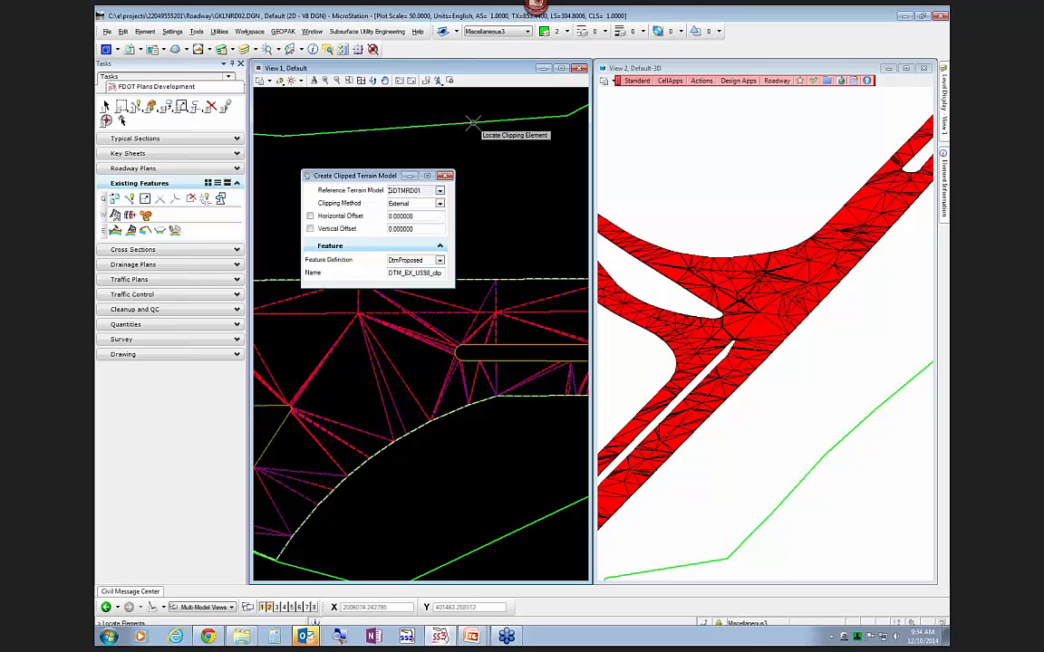
# Clip the terrain to the long rounded US98 median outline in View 1, keeping zero offsets and the DtmProposed feature definition
pyautogui.click(507, 353)
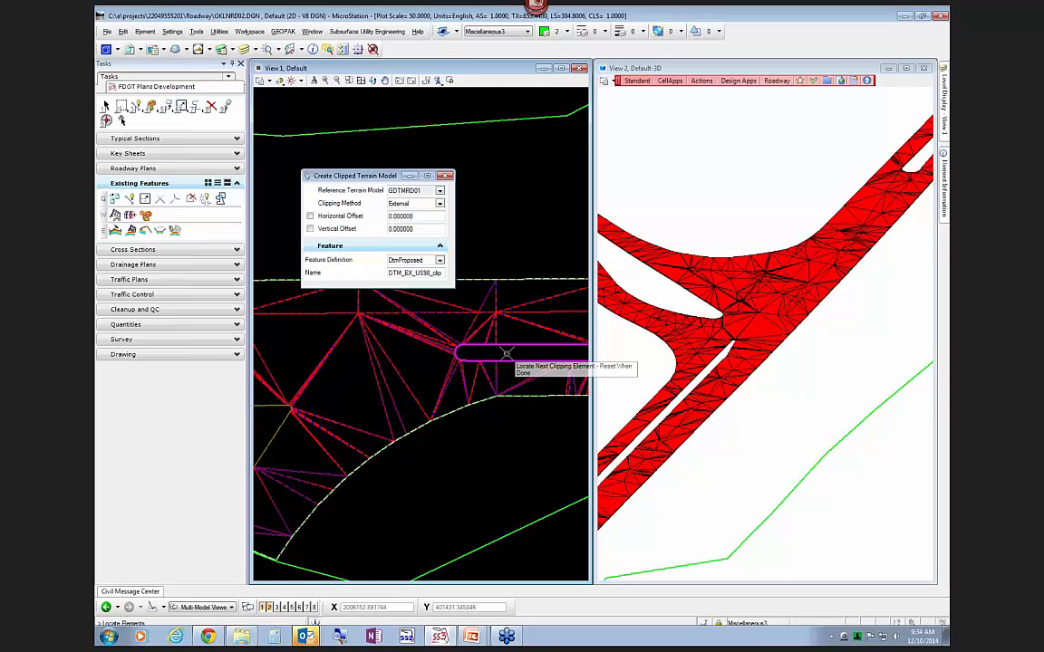
pyautogui.rightClick(506, 353)
pyautogui.click(506, 353)
pyautogui.click(506, 353)
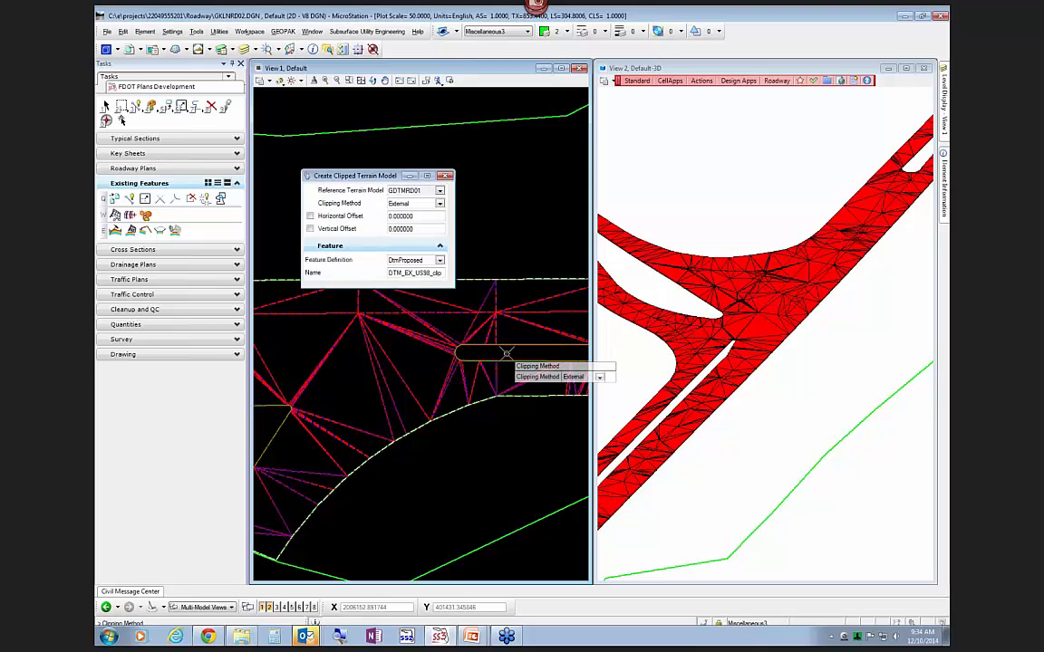
pyautogui.click(506, 353)
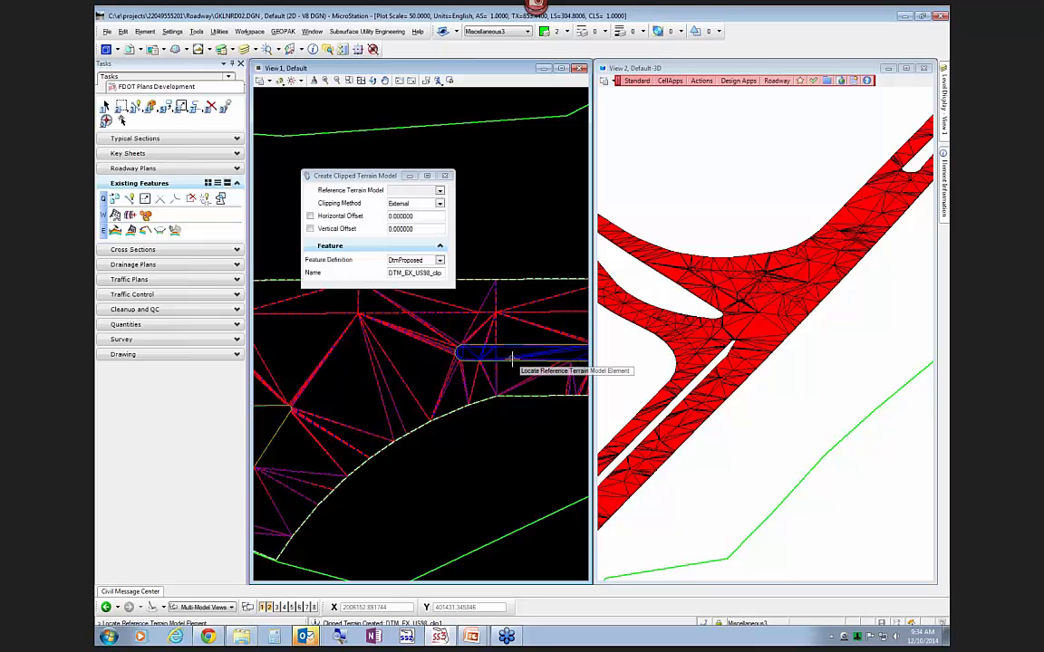
# Leave the clipping command and examine the clipped median terrain in View 1 and View 2
pyautogui.scroll(3, 510, 352)
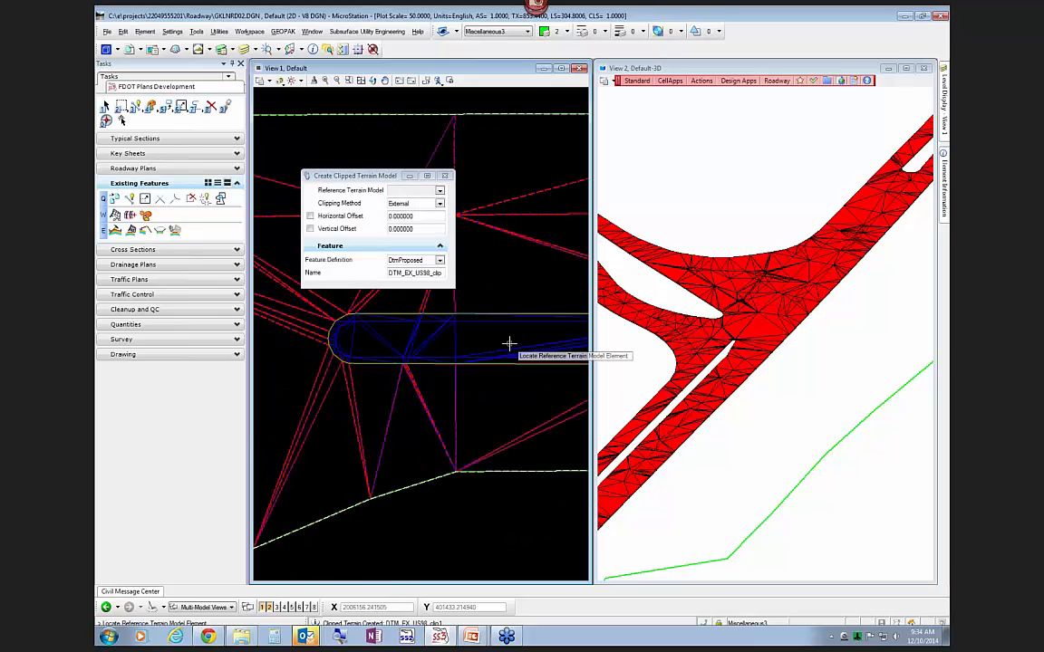
pyautogui.rightClick(509, 344)
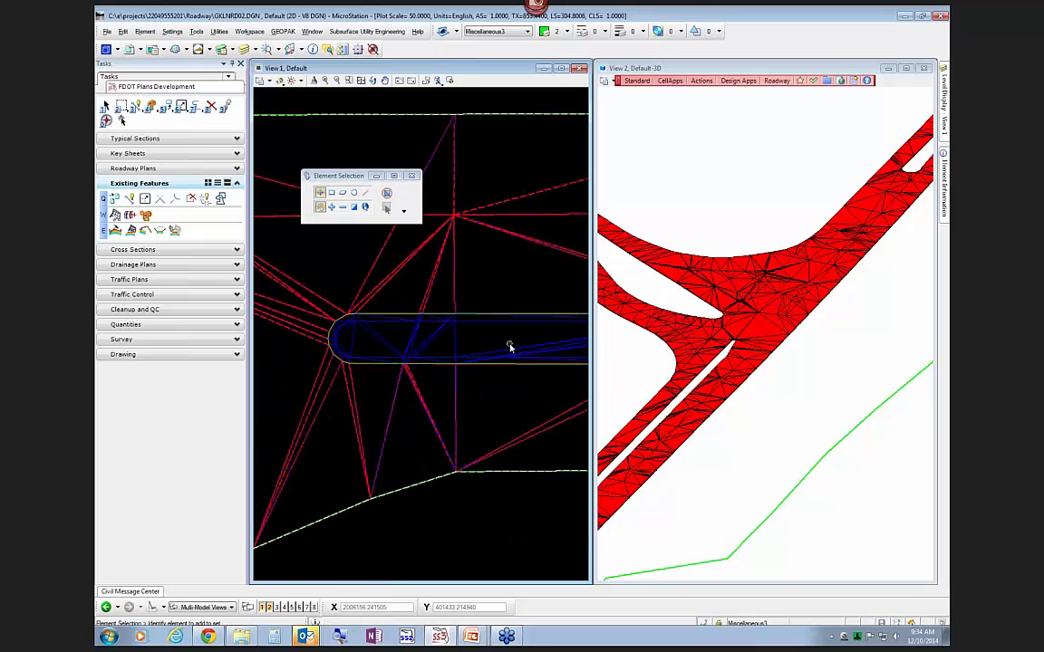
pyautogui.click(613, 379)
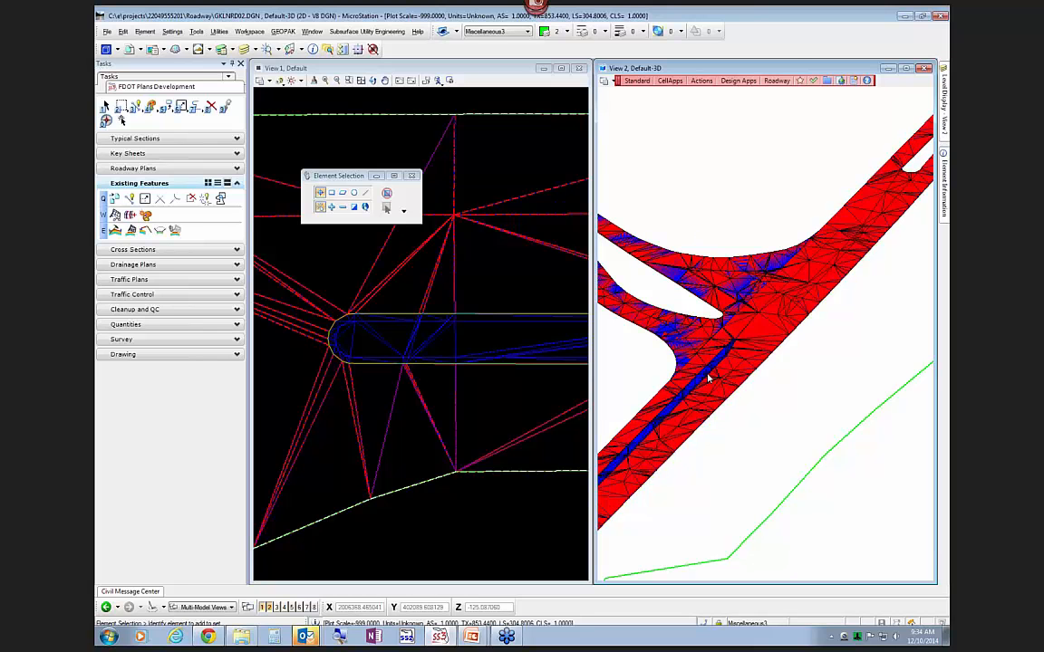
pyautogui.click(526, 339)
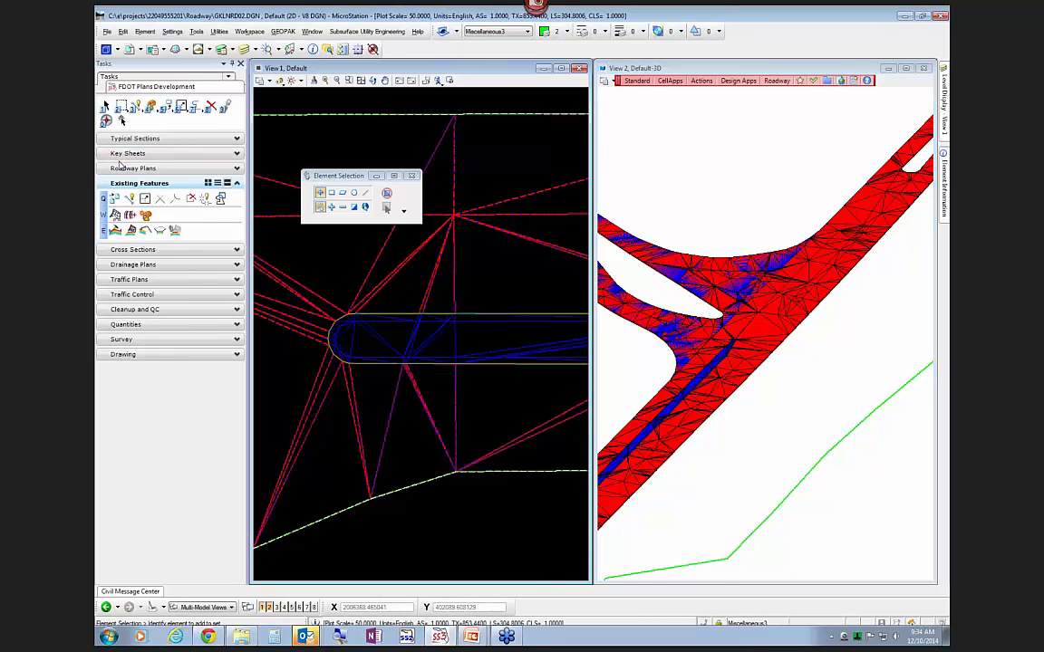
# Find the DTM_EX_US98_clip1 terrain model in the Project Explorer's civil data and open its properties
pyautogui.click(328, 50)
pyautogui.click(477, 167)
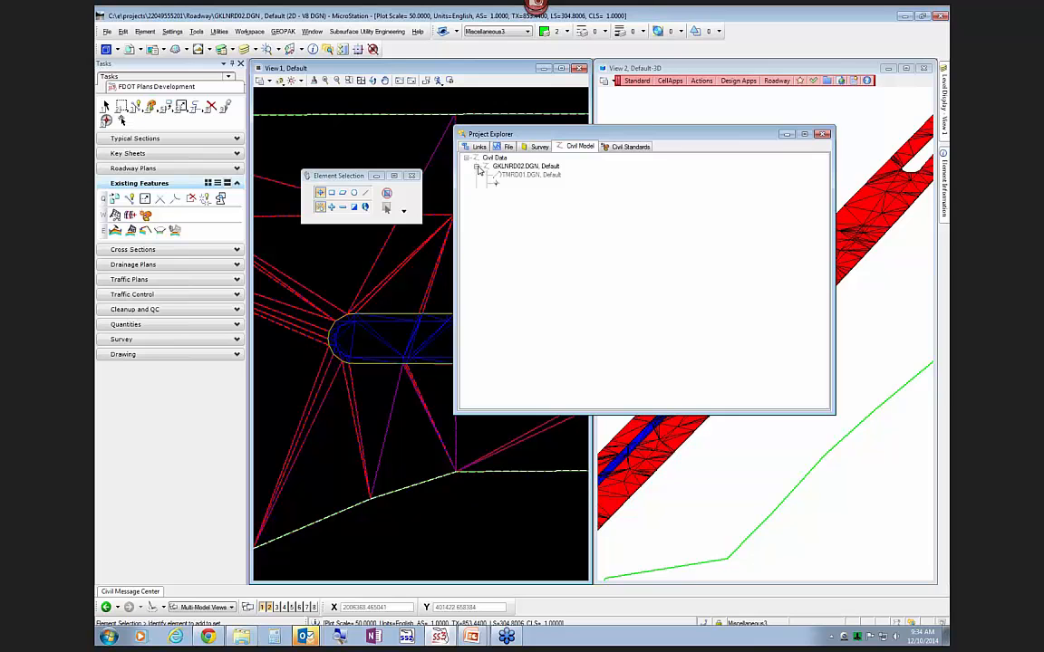
pyautogui.click(486, 200)
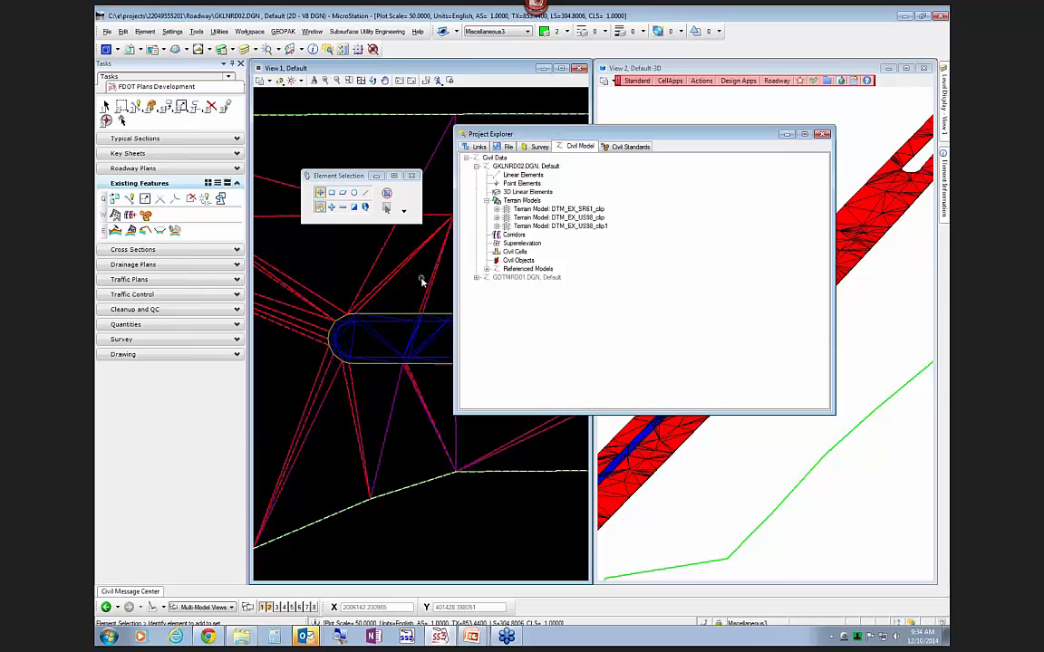
pyautogui.click(558, 226)
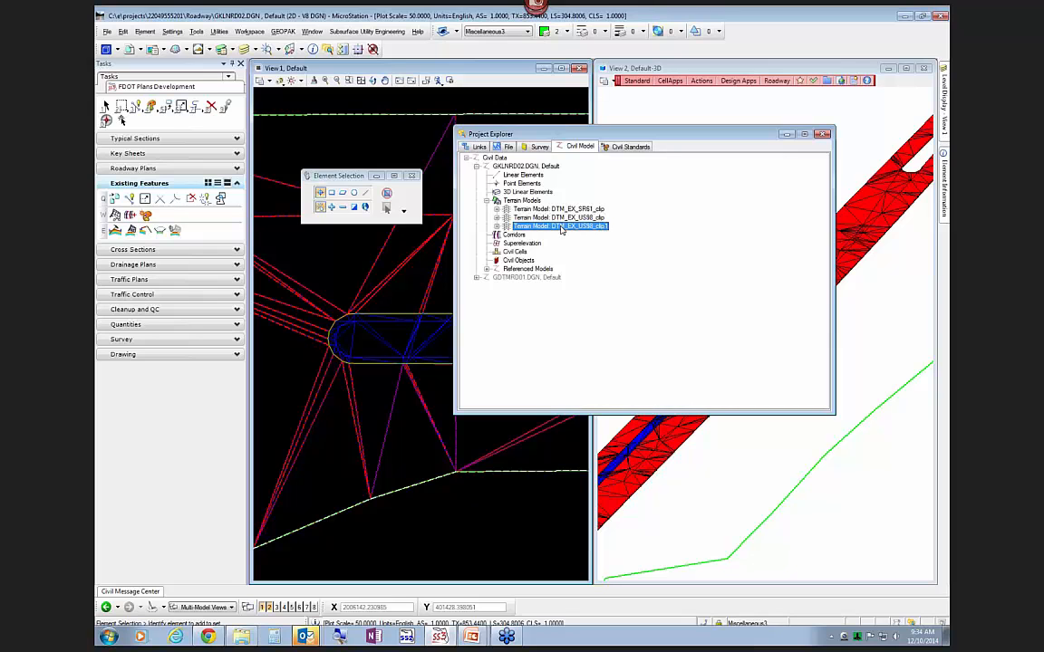
pyautogui.rightClick(559, 228)
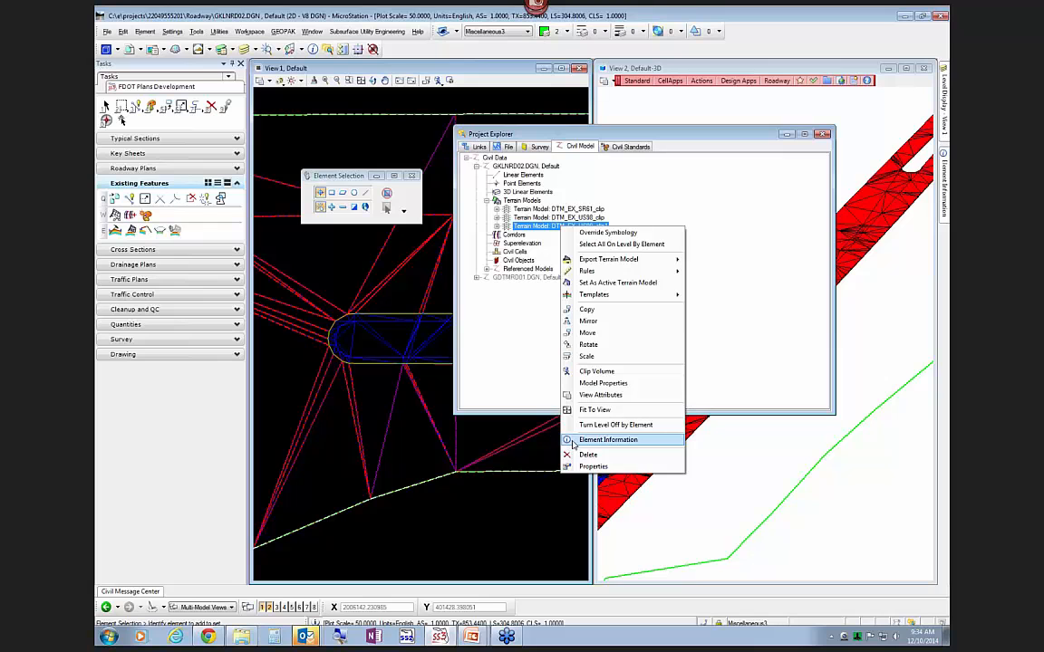
pyautogui.click(589, 466)
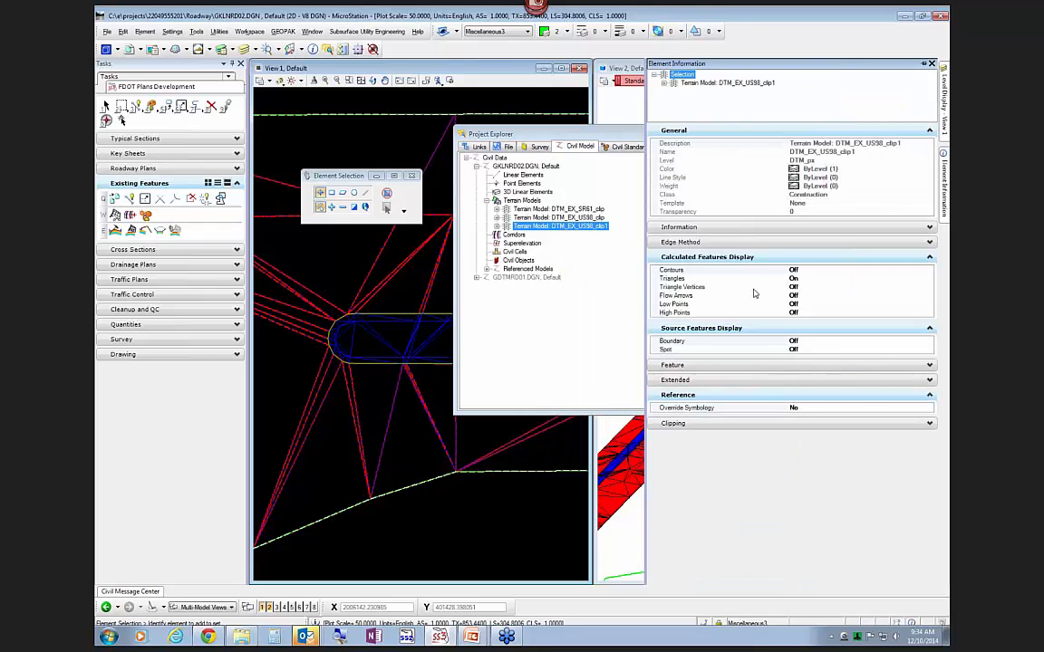
# Rename the median terrain's feature as DTM_EX_US98_TS
pyautogui.click(783, 365)
pyautogui.click(839, 386)
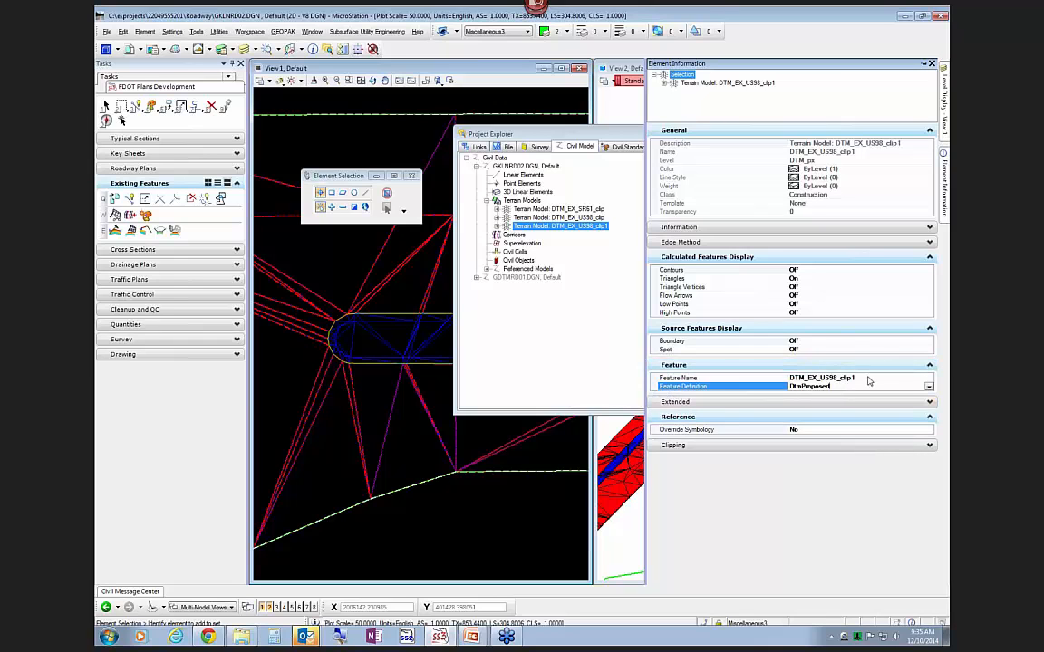
pyautogui.click(868, 378)
pyautogui.press('BackSpace')
pyautogui.press('BackSpace')
pyautogui.press('BackSpace')
pyautogui.press('BackSpace')
pyautogui.press('BackSpace')
pyautogui.press('BackSpace')
pyautogui.press('BackSpace')
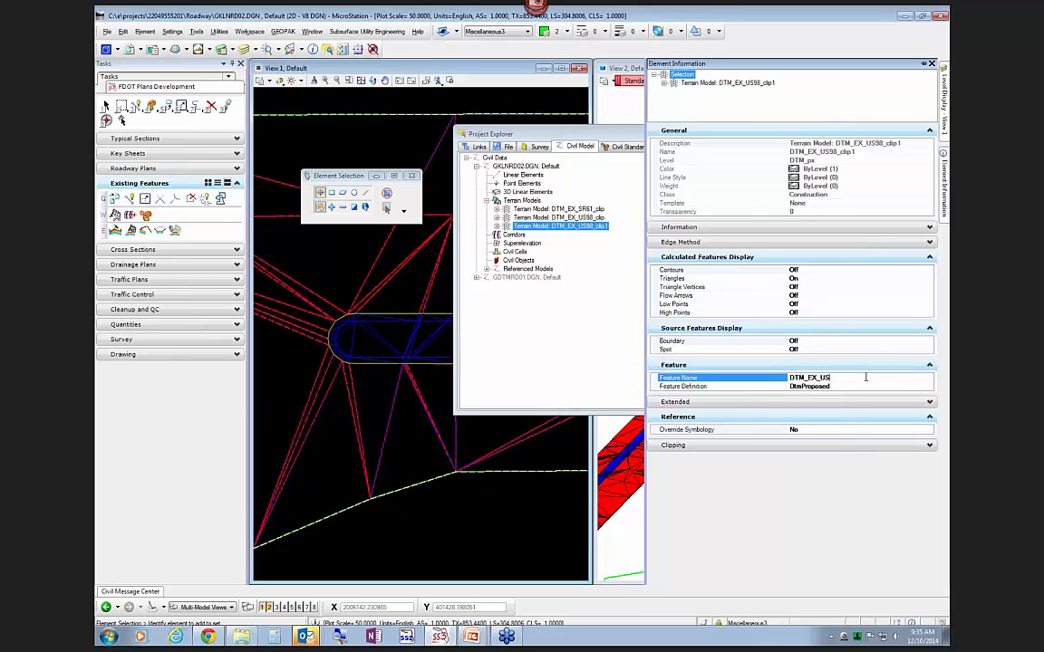
pyautogui.write('98_TS')
pyautogui.press('Return')
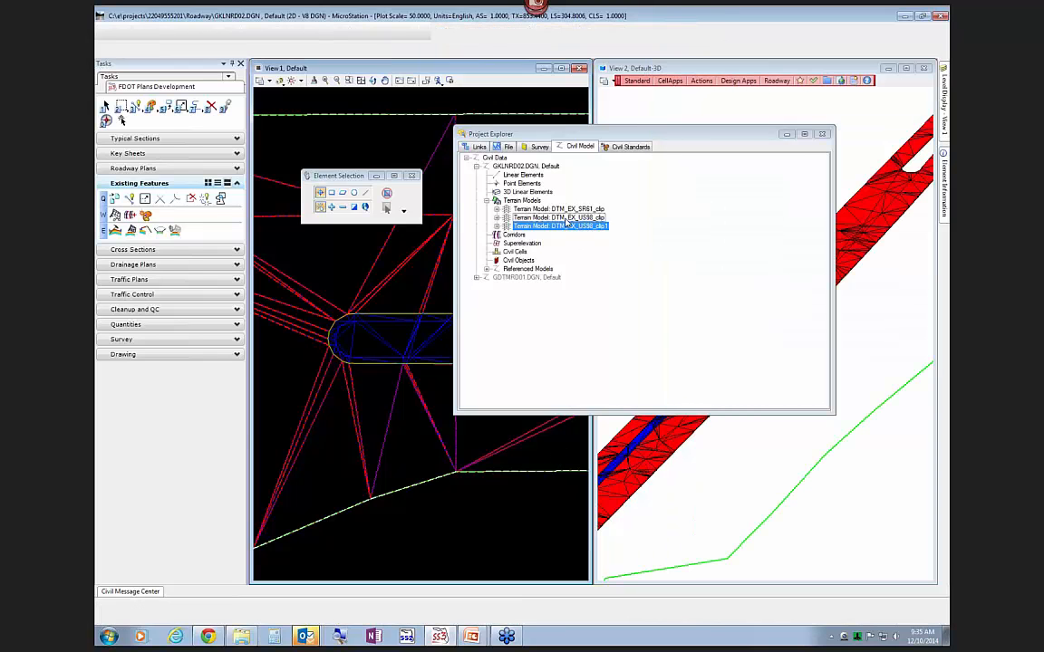
# Close the Project Explorer and check the feature name of the median terrain selected in View 1
pyautogui.click(822, 134)
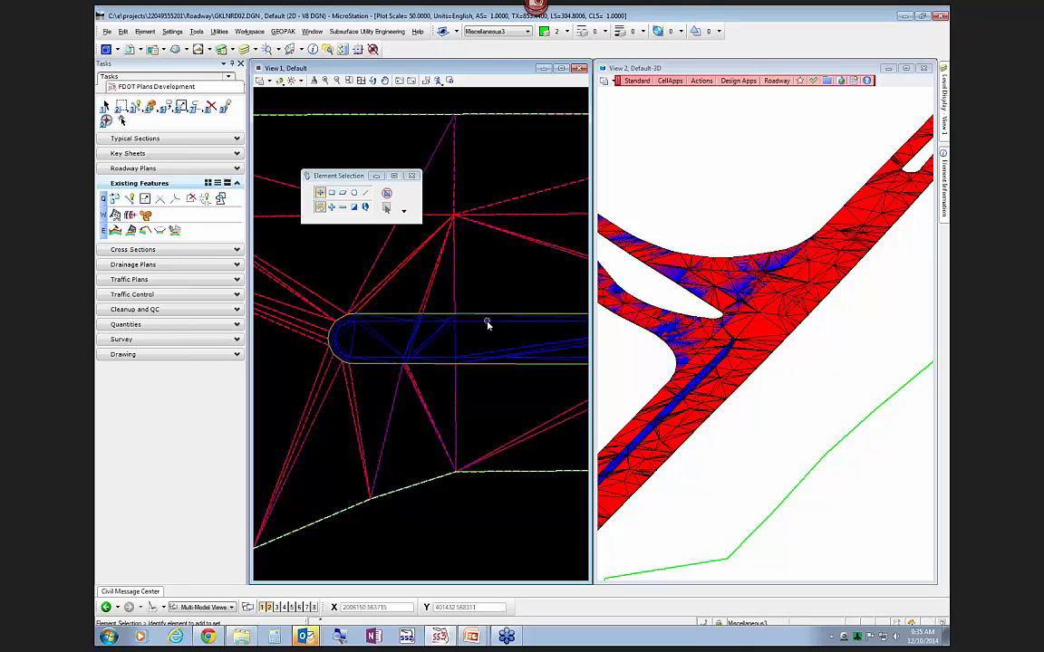
pyautogui.moveTo(486, 324)
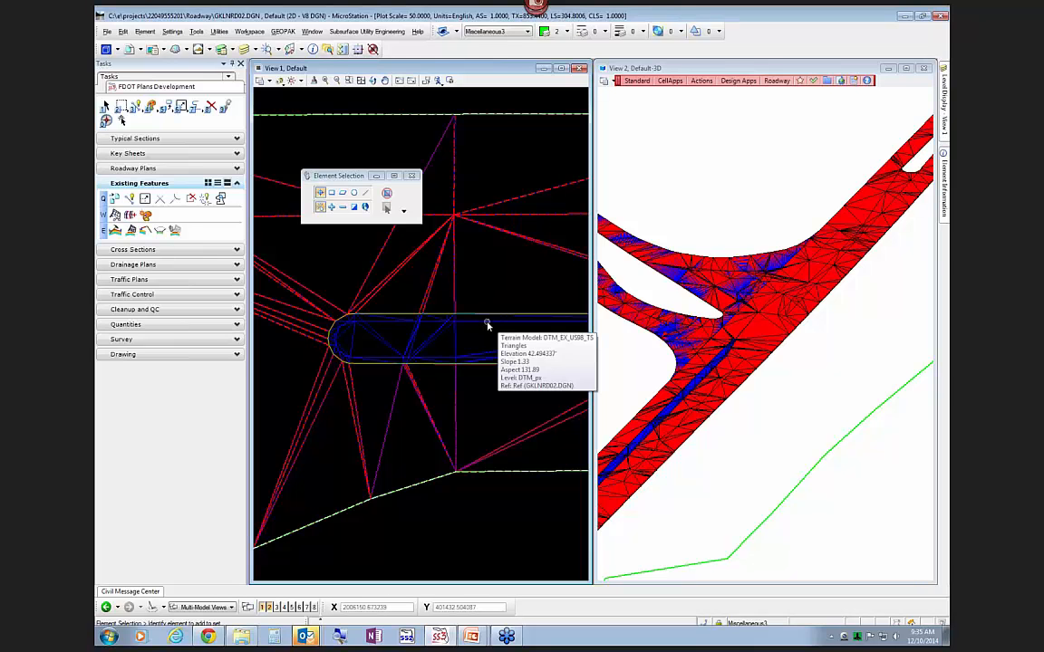
pyautogui.doubleClick(487, 323)
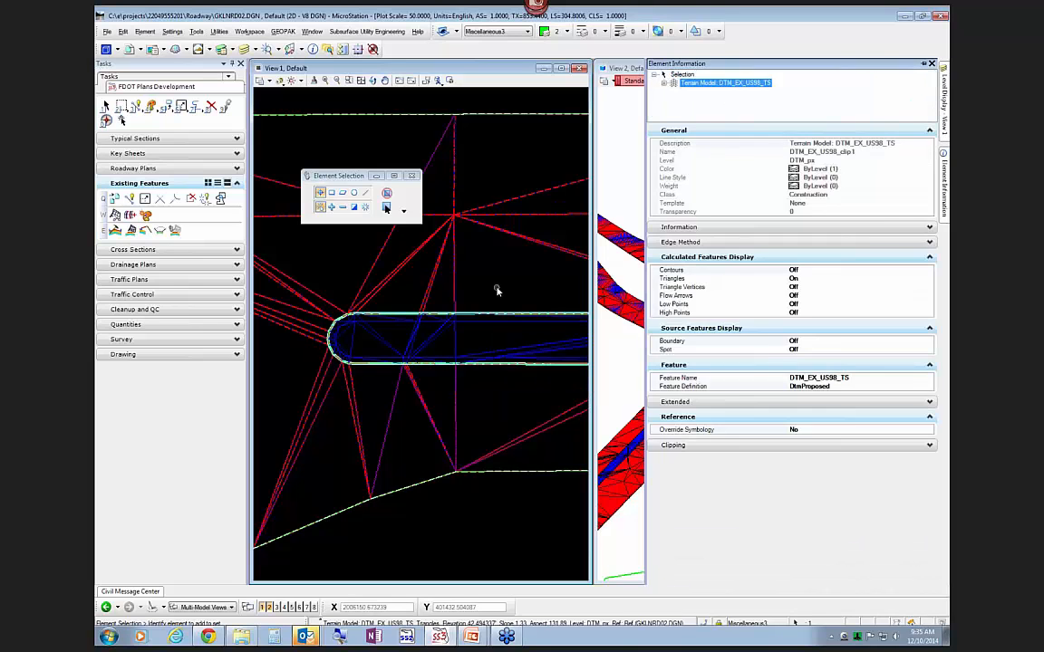
pyautogui.click(495, 289)
# Create the median's surface by applying the TrafficSepExisting template to the DTM_EX_US98_TS terrain model without an external clip boundary
pyautogui.click(132, 232)
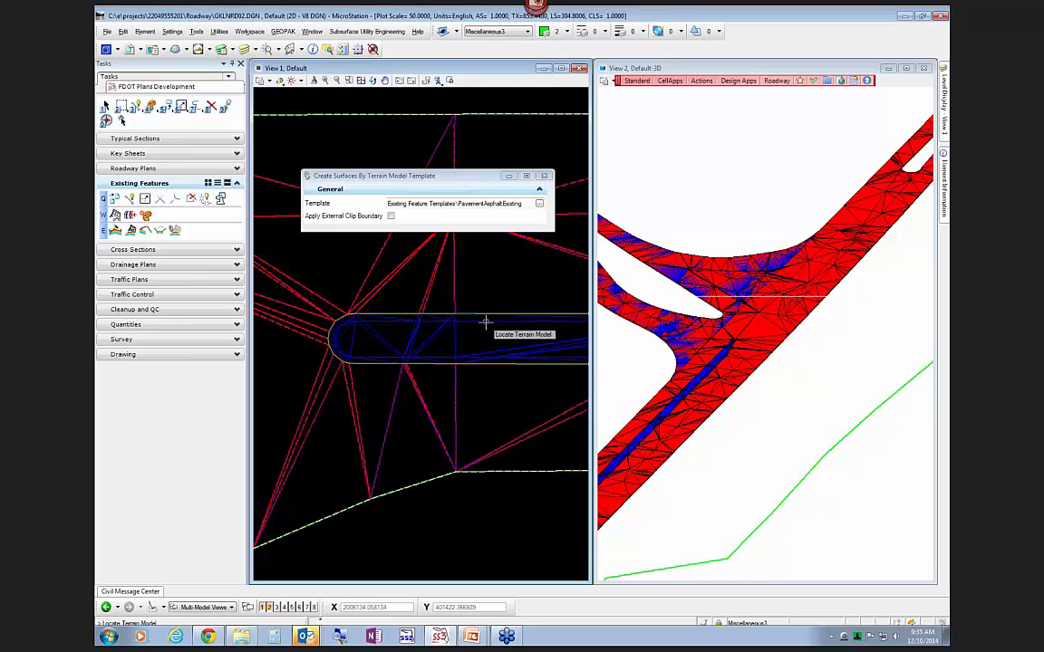
pyautogui.moveTo(471, 316)
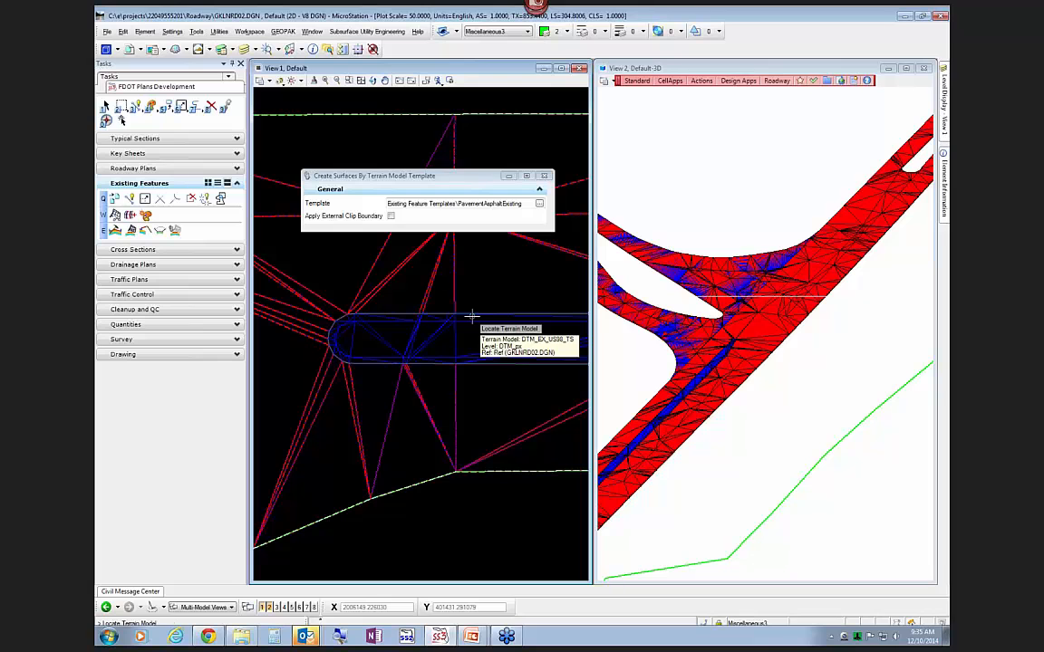
pyautogui.click(471, 315)
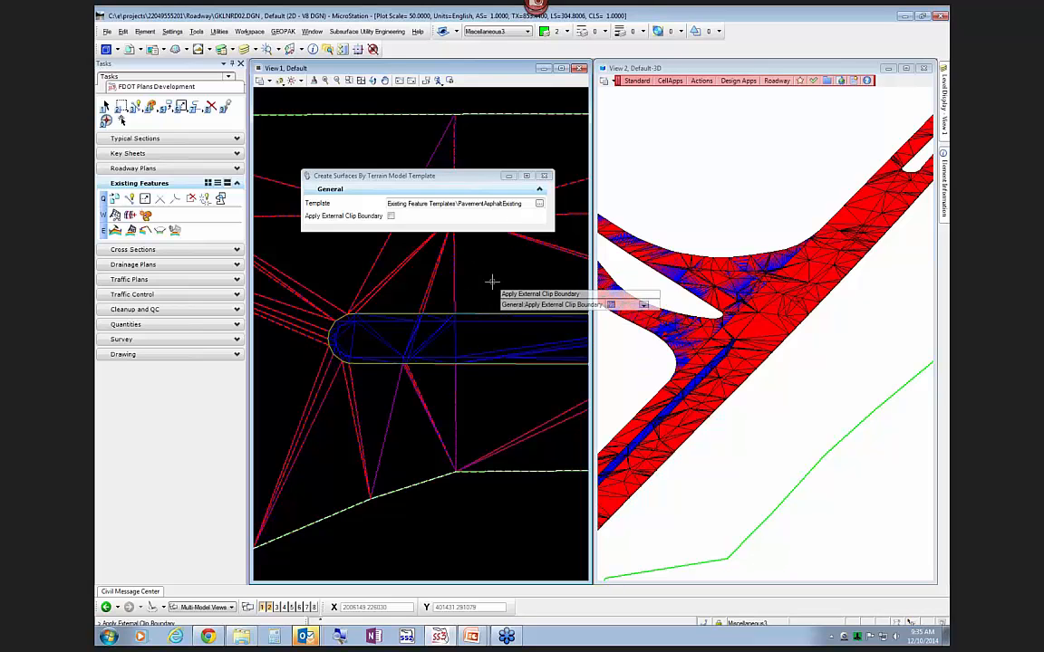
pyautogui.rightClick(477, 276)
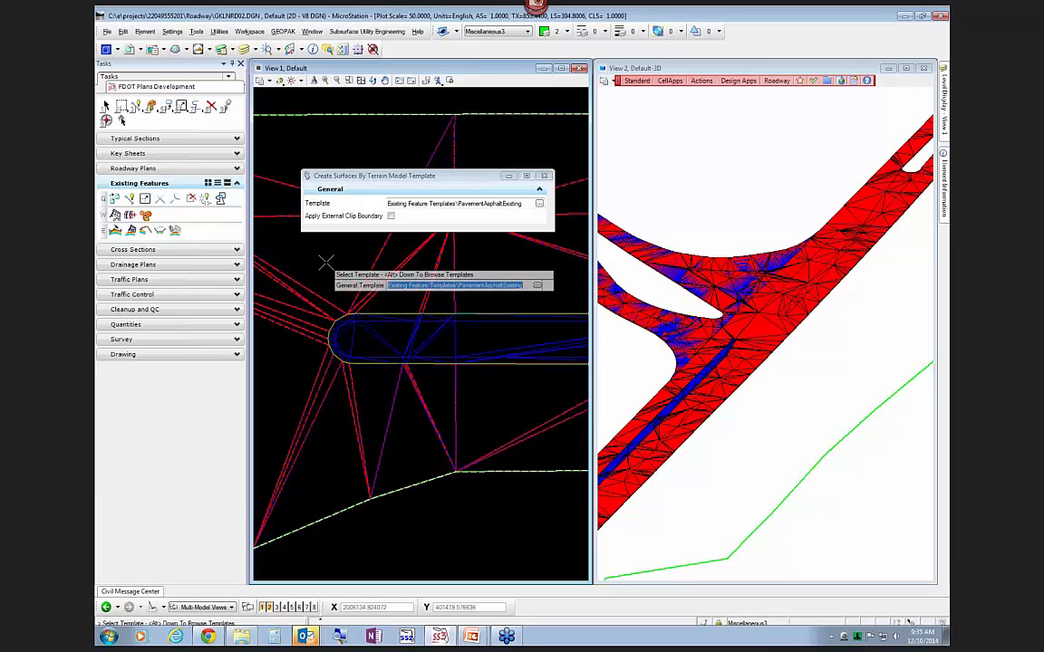
pyautogui.hotkey('alt', 'Down')
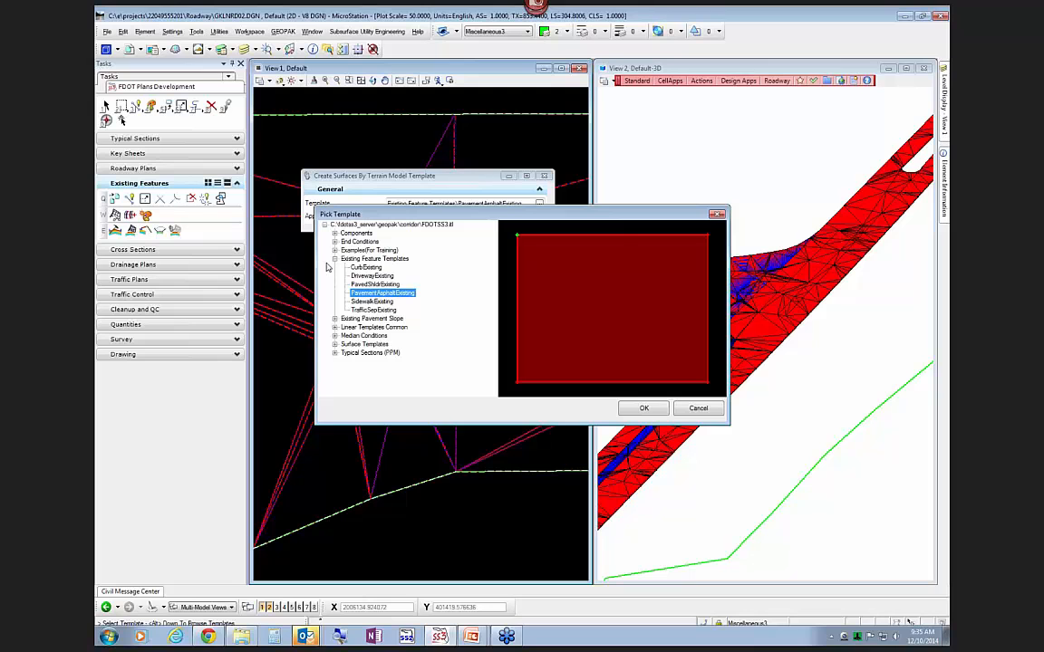
pyautogui.click(369, 310)
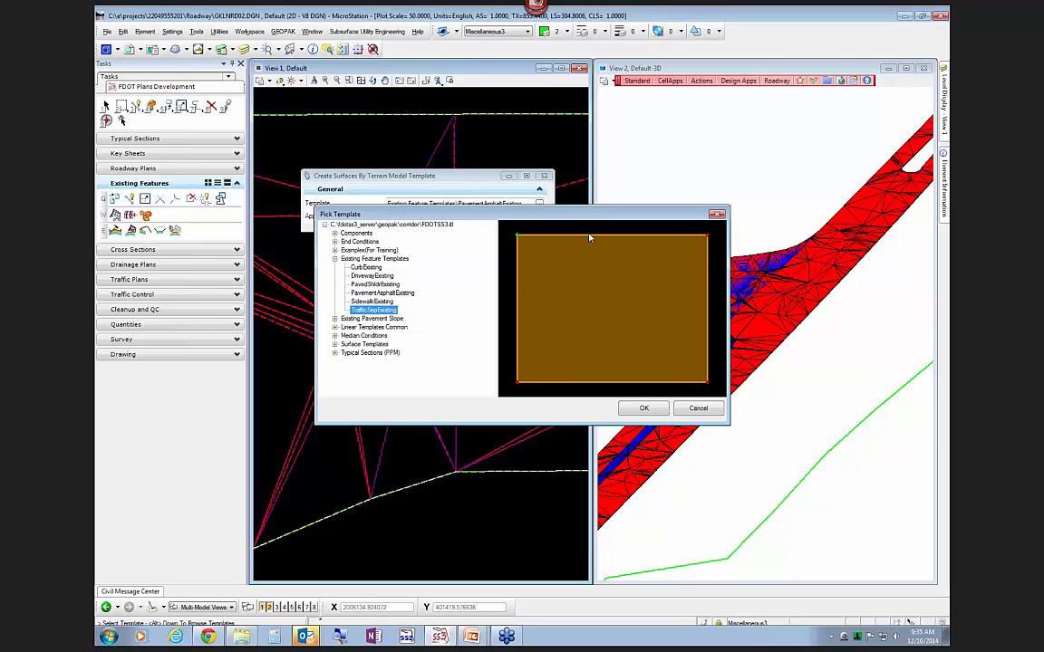
pyautogui.click(644, 408)
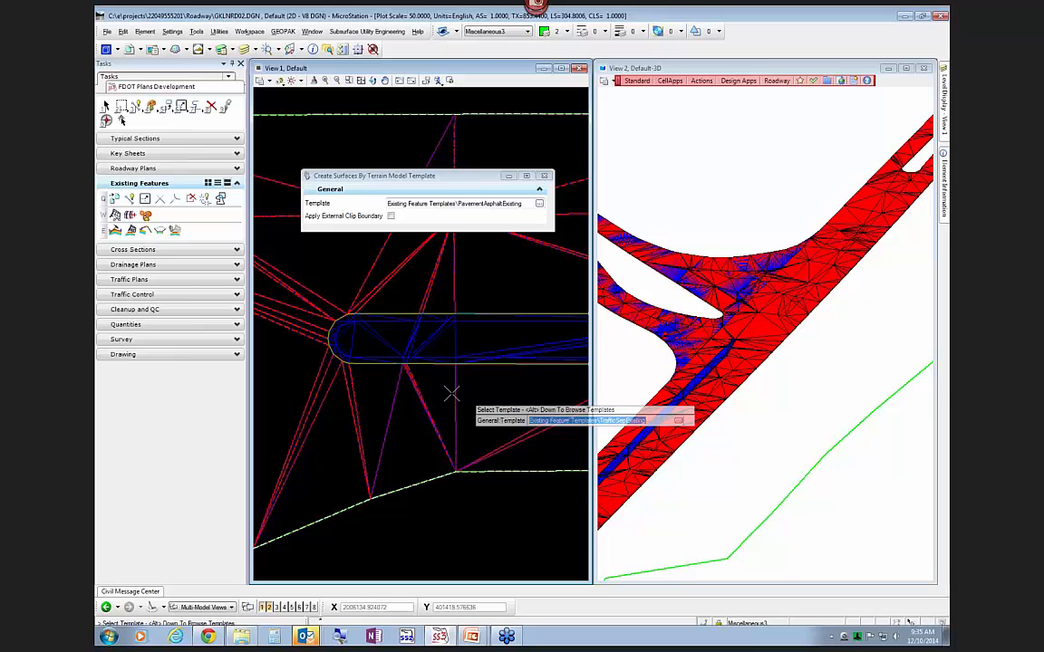
pyautogui.click(366, 398)
pyautogui.click(365, 399)
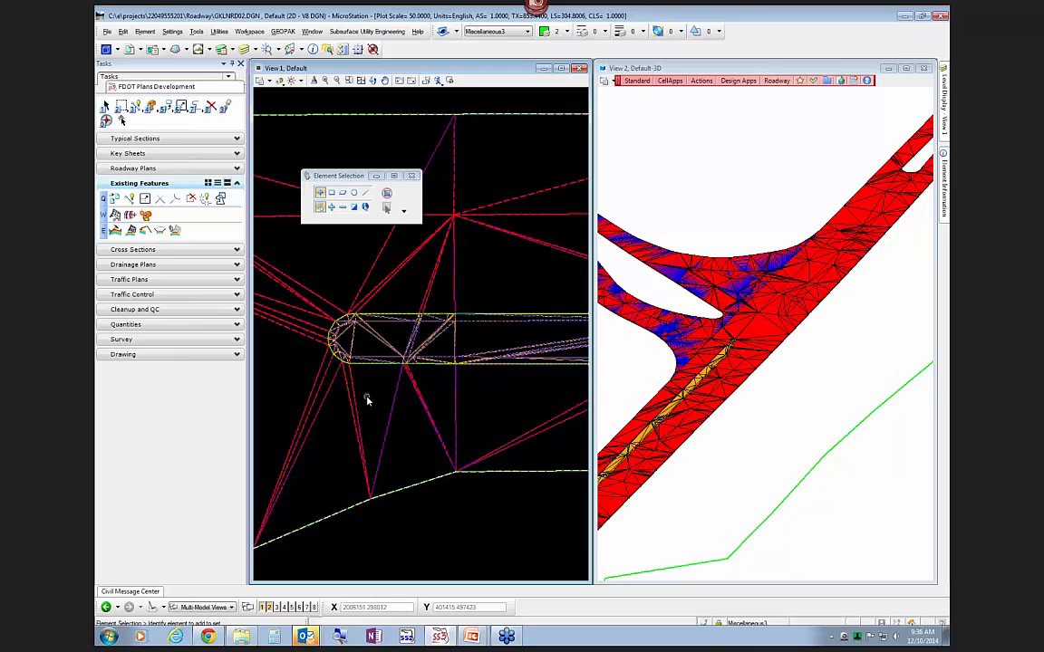
# Examine the traffic separator surface in View 2 and the next median opening along US98 in both views
pyautogui.scroll(3, 711, 387)
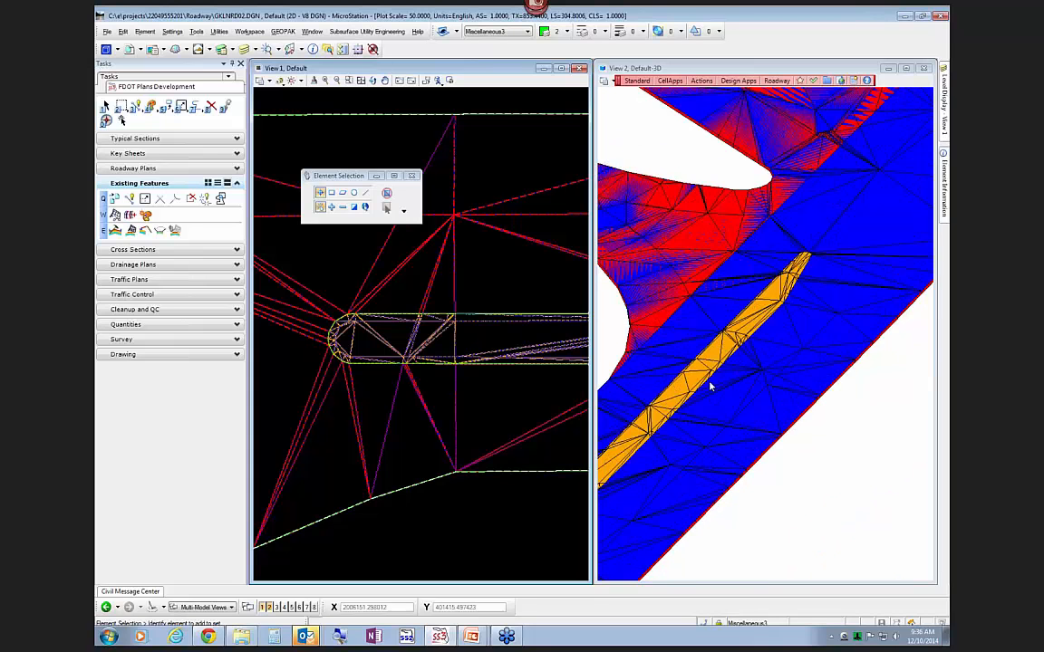
pyautogui.click(798, 71)
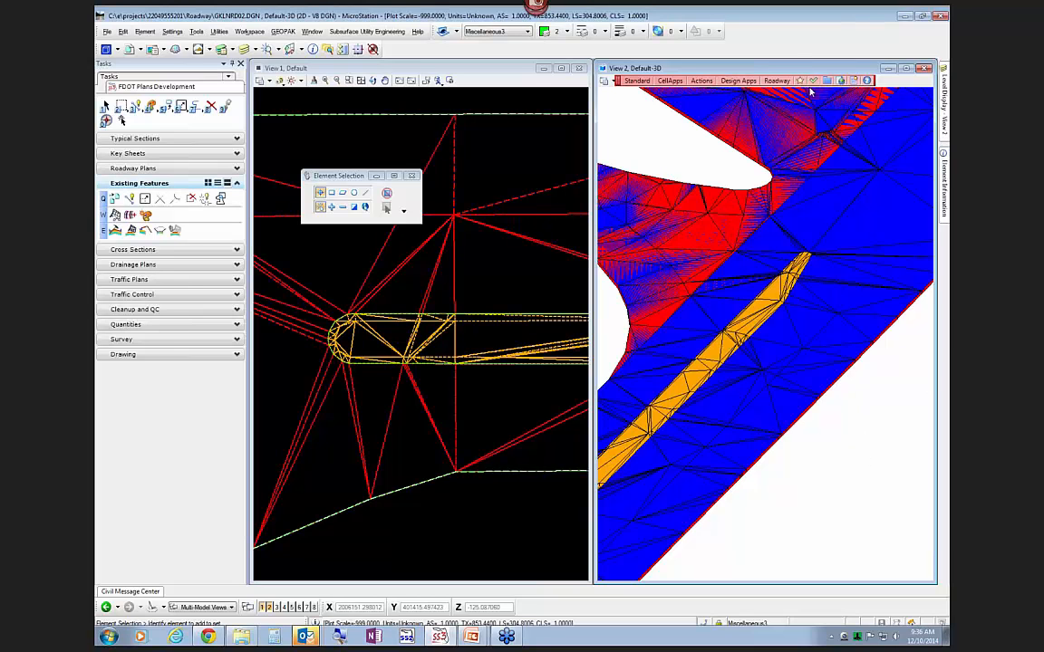
pyautogui.scroll(-3, 793, 440)
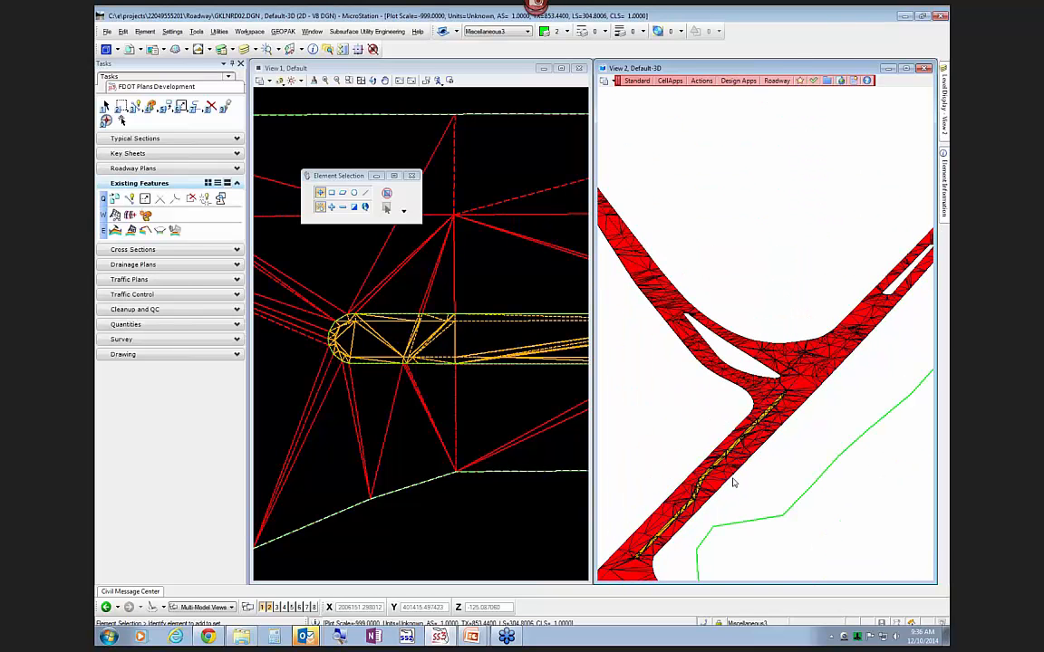
pyautogui.scroll(4, 716, 480)
pyautogui.scroll(5, 701, 417)
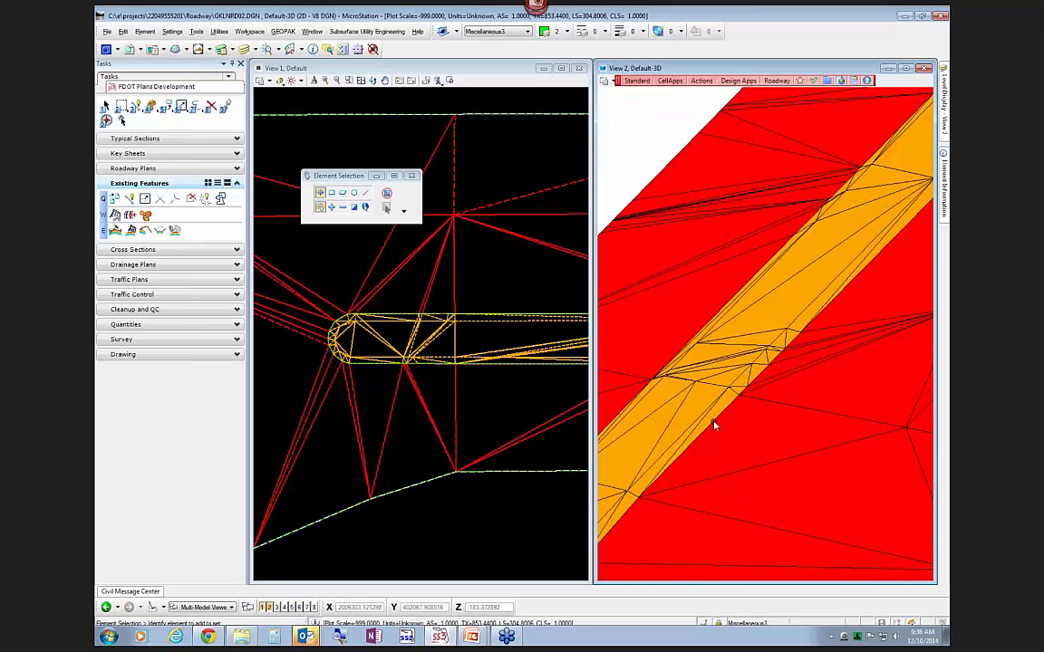
pyautogui.scroll(-5, 788, 416)
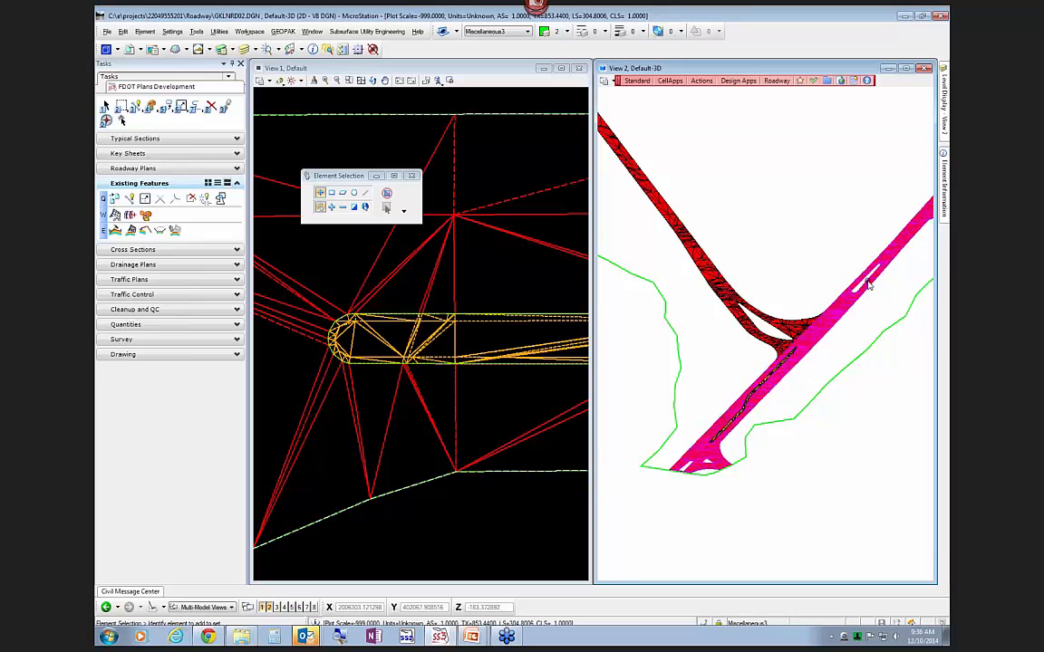
pyautogui.scroll(3, 861, 299)
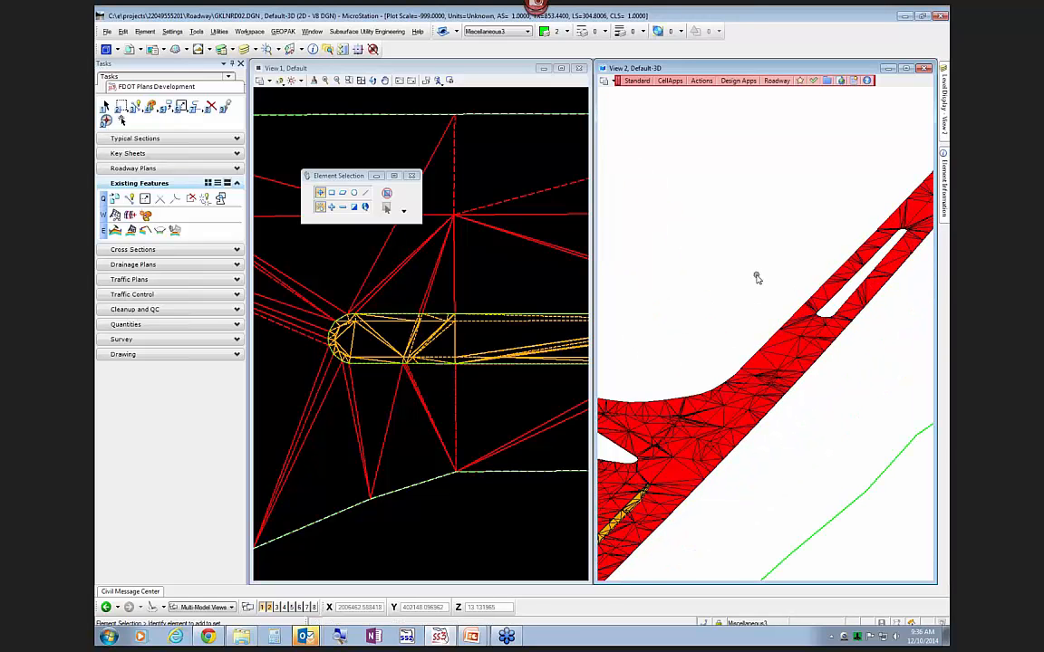
pyautogui.scroll(2, 831, 310)
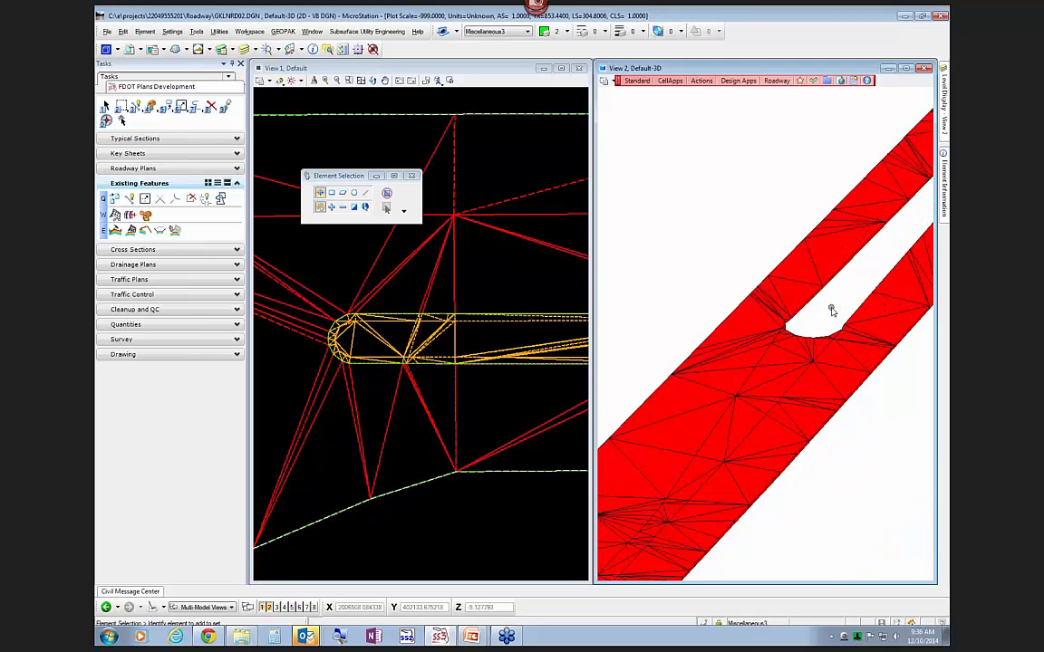
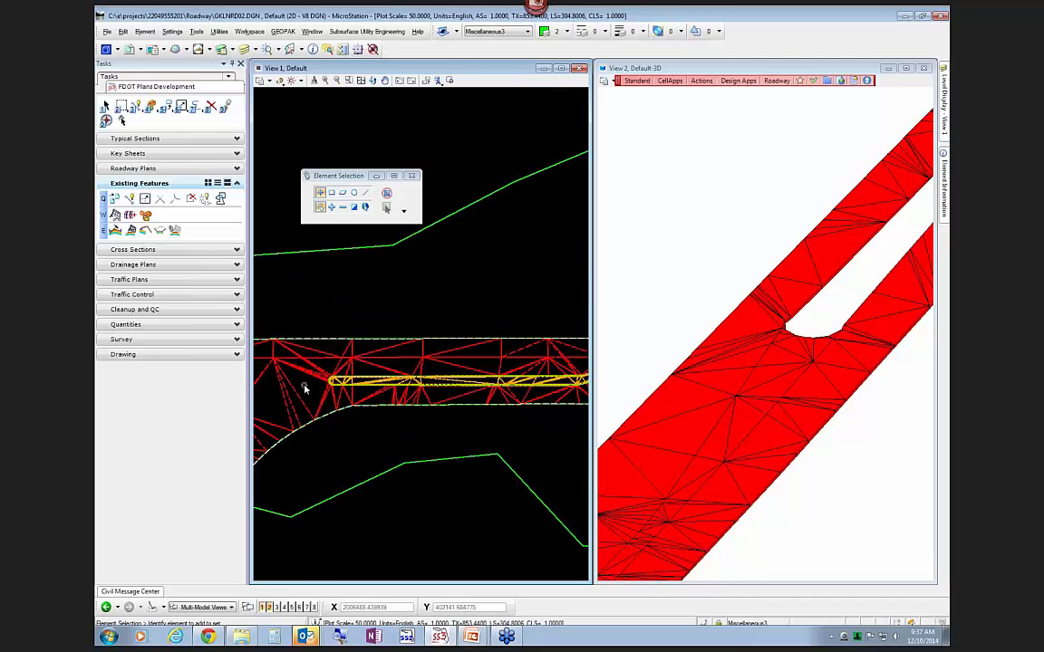
pyautogui.scroll(4, 536, 380)
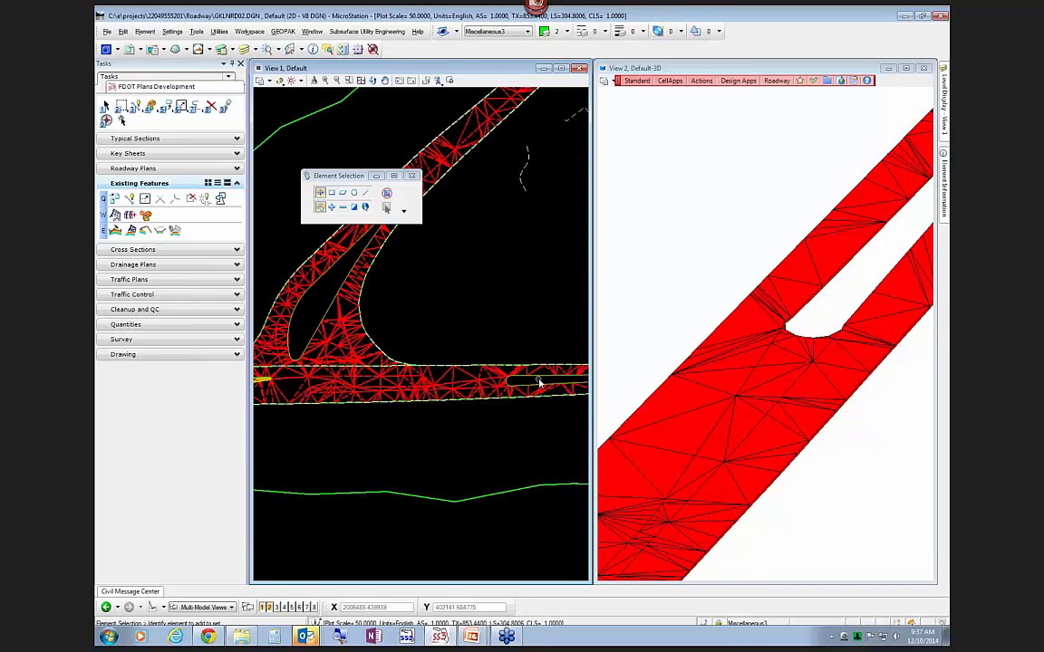
pyautogui.moveTo(538, 379); pyautogui.dragTo(436, 383, button='middle')
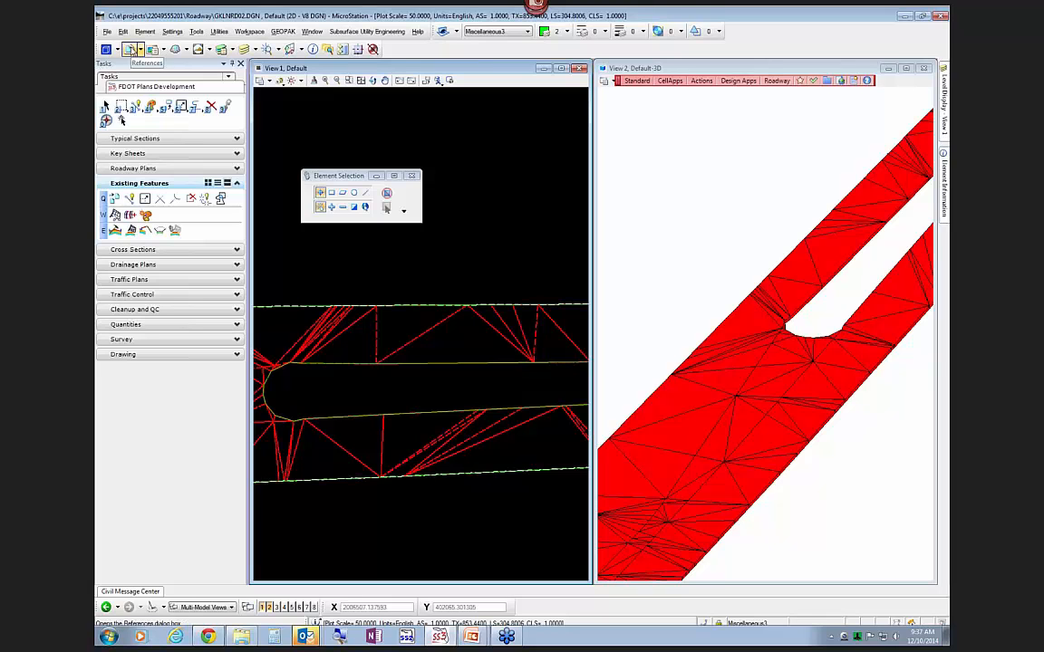
# Open the list of attached references and check what the TOPORD01.DGN and GDTMRD01.DGN attachments show in View 1
pyautogui.click(132, 49)
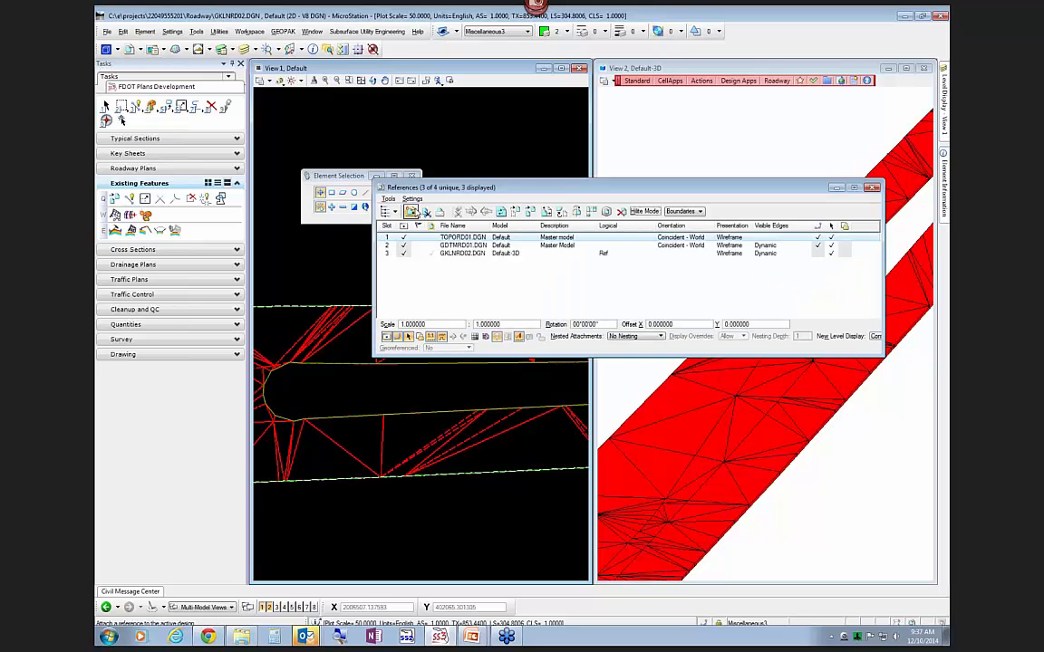
pyautogui.click(404, 239)
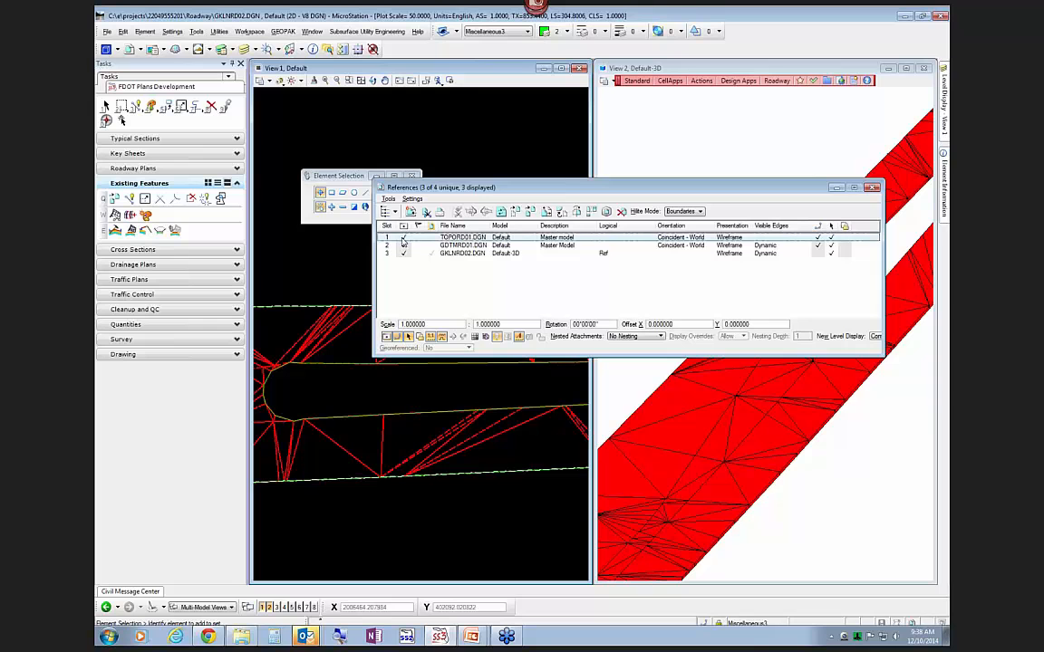
pyautogui.scroll(-6, 335, 308)
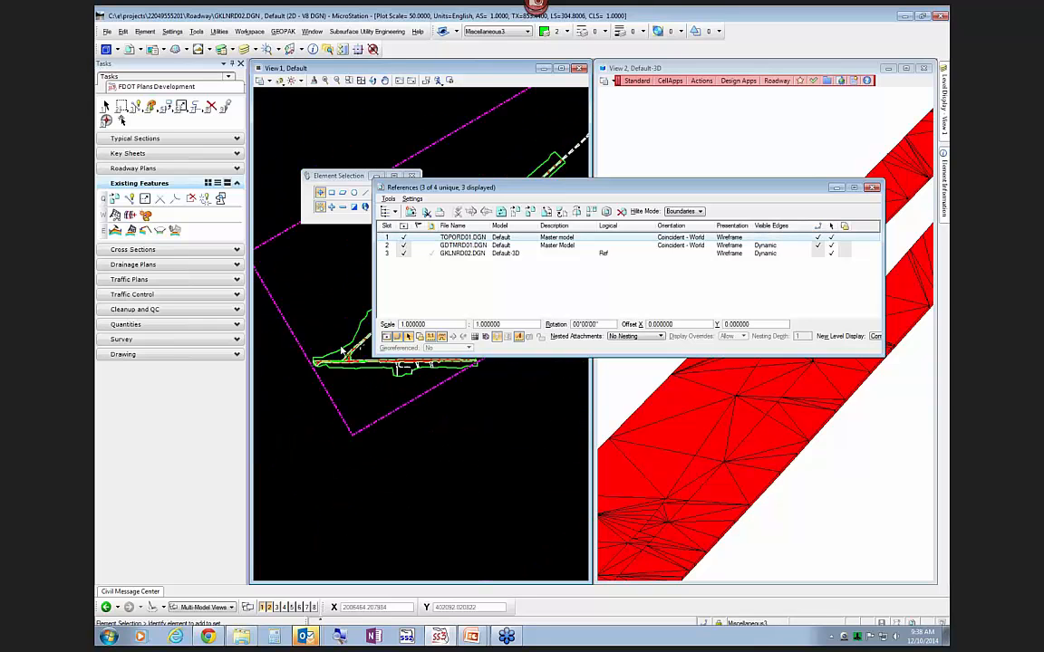
pyautogui.click(455, 245)
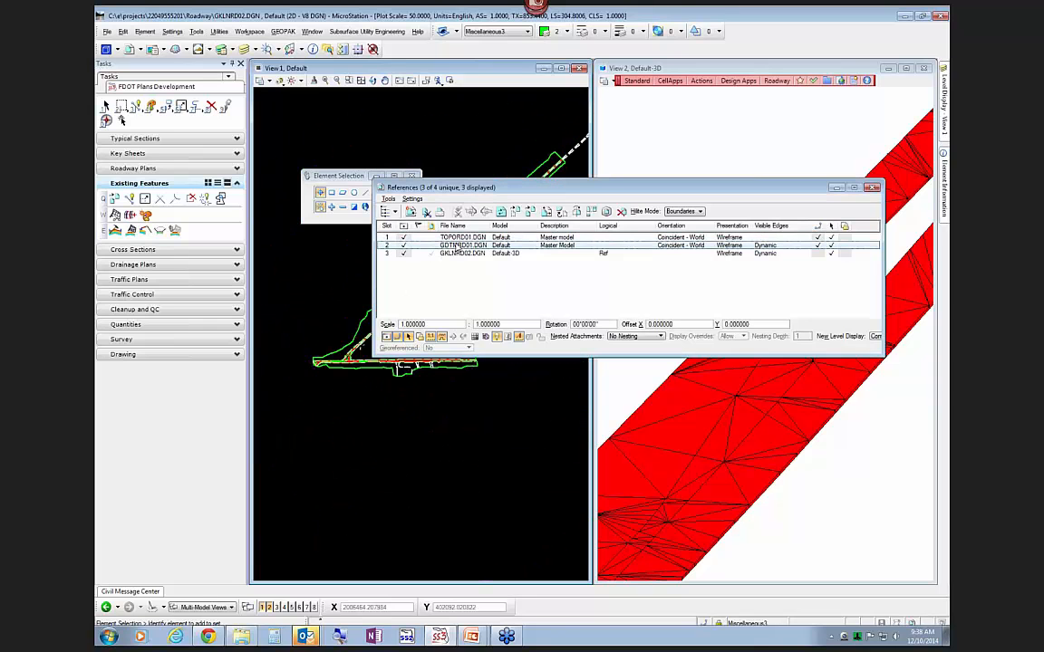
pyautogui.click(460, 237)
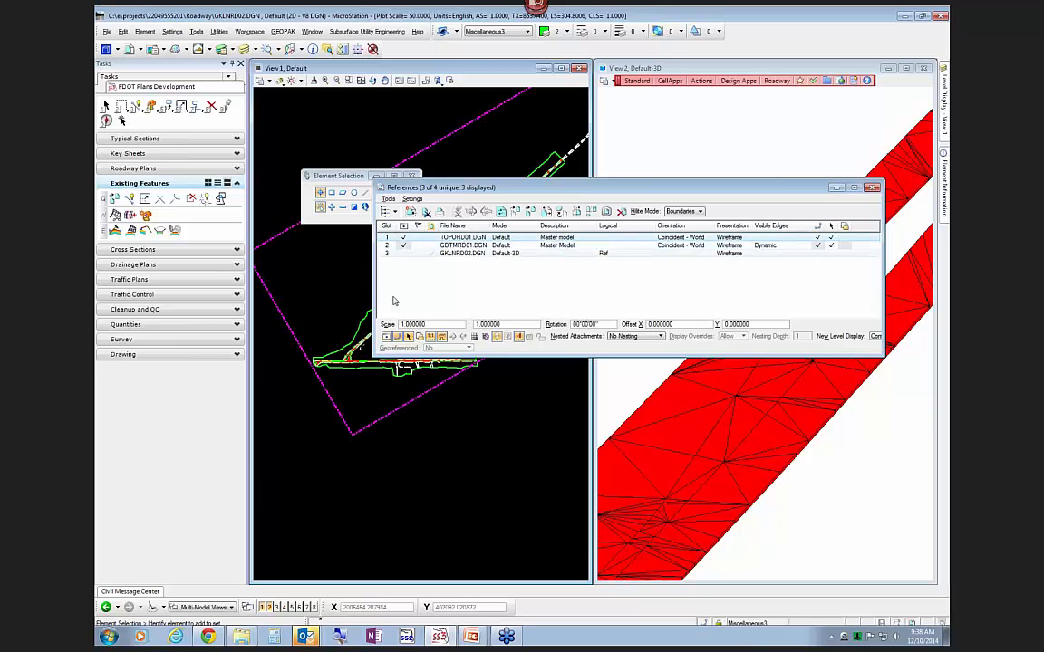
pyautogui.scroll(4, 363, 362)
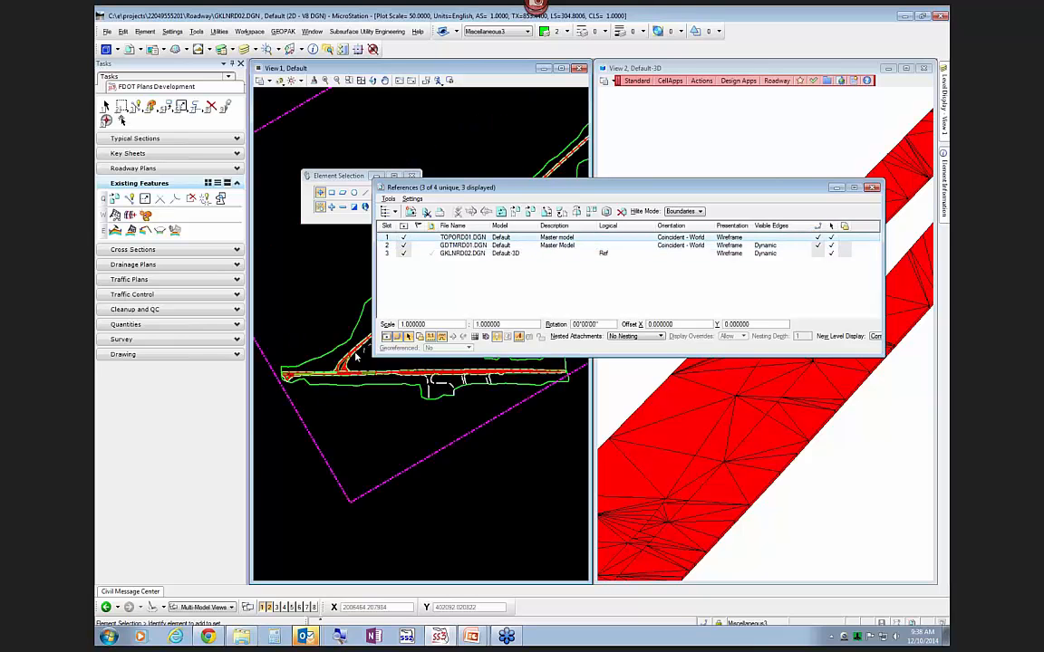
# Attach TOPORD01.DGN from the project's survey folder as a reference, using the Default model and Coincident - World orientation
pyautogui.click(410, 211)
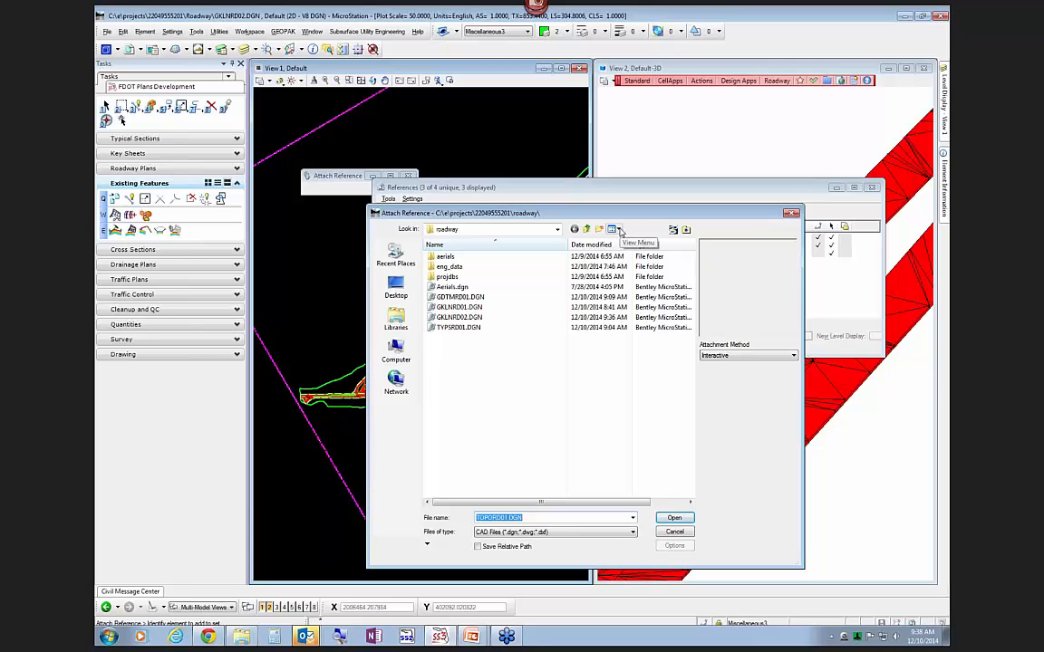
pyautogui.click(557, 229)
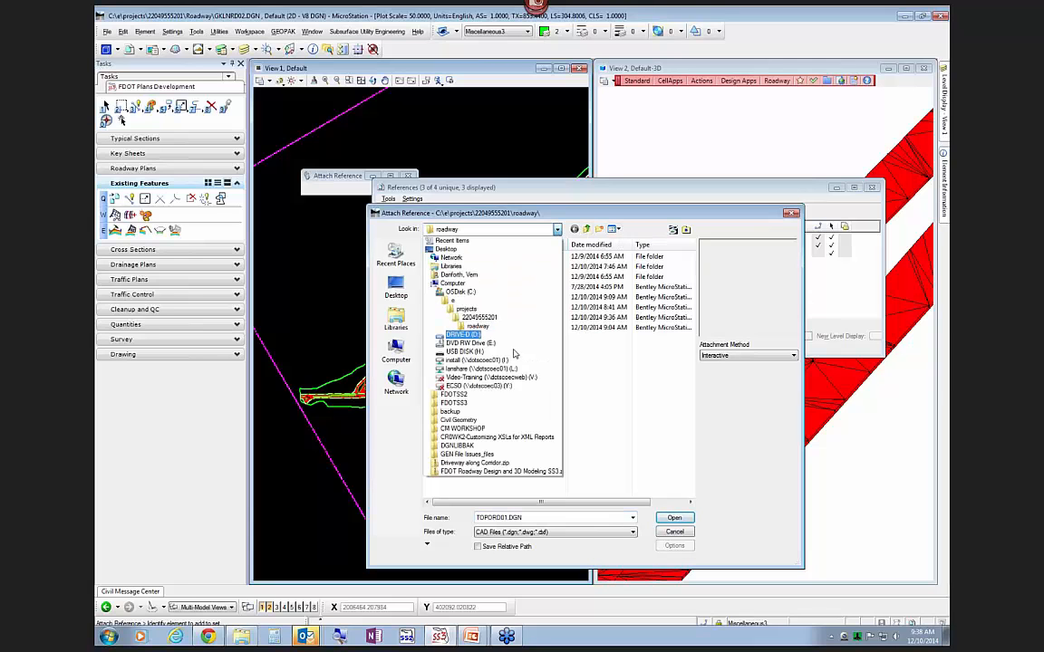
pyautogui.click(568, 356)
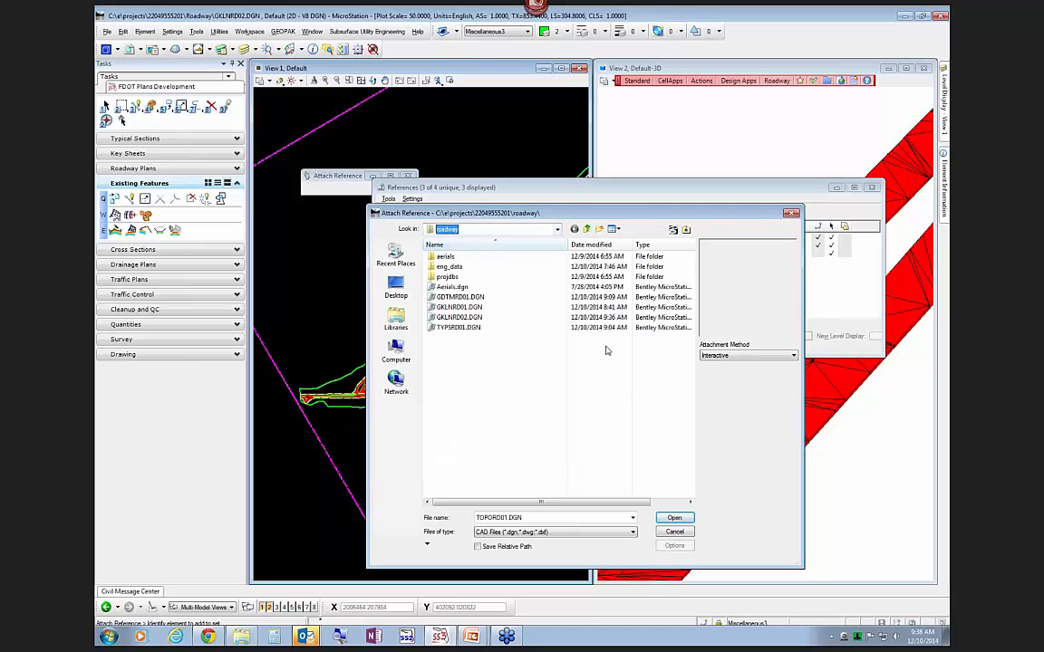
pyautogui.click(587, 230)
pyautogui.scroll(-3, 466, 426)
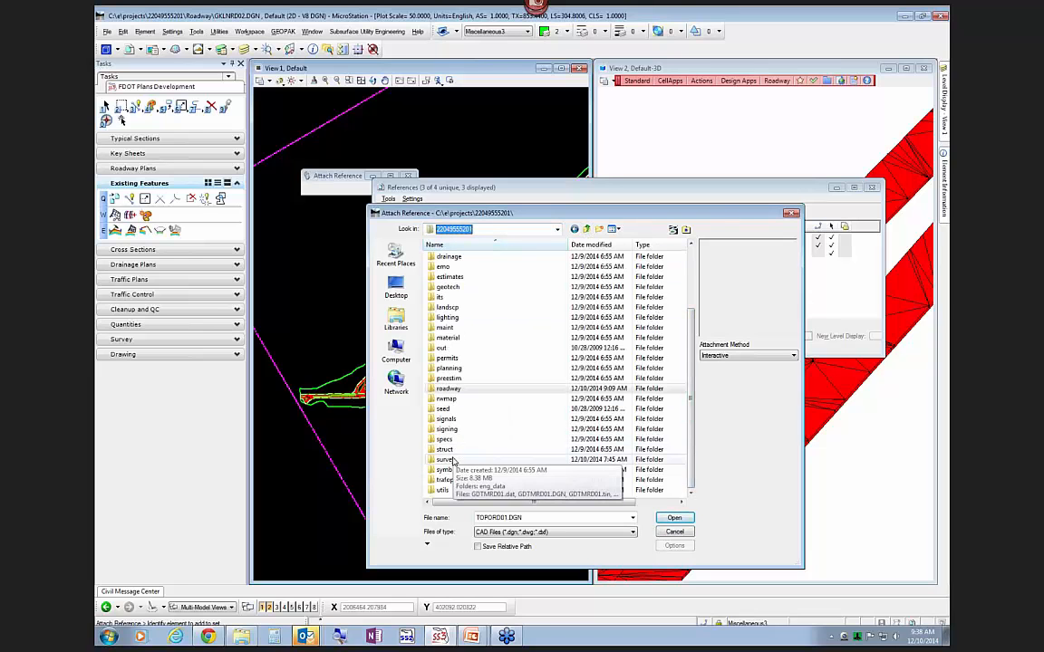
pyautogui.doubleClick(449, 460)
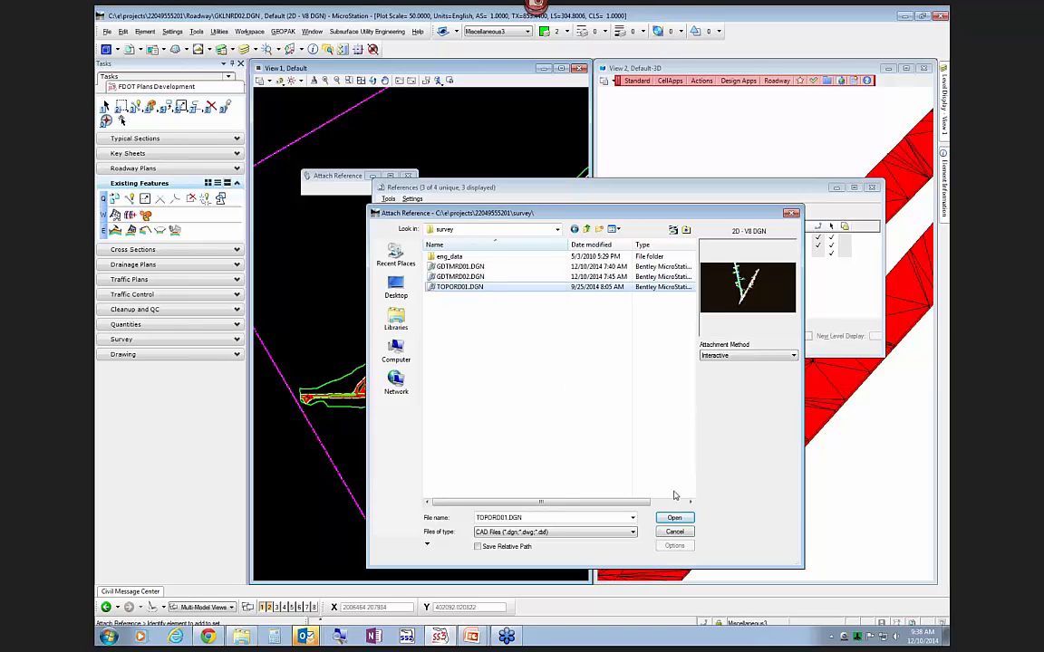
pyautogui.click(674, 517)
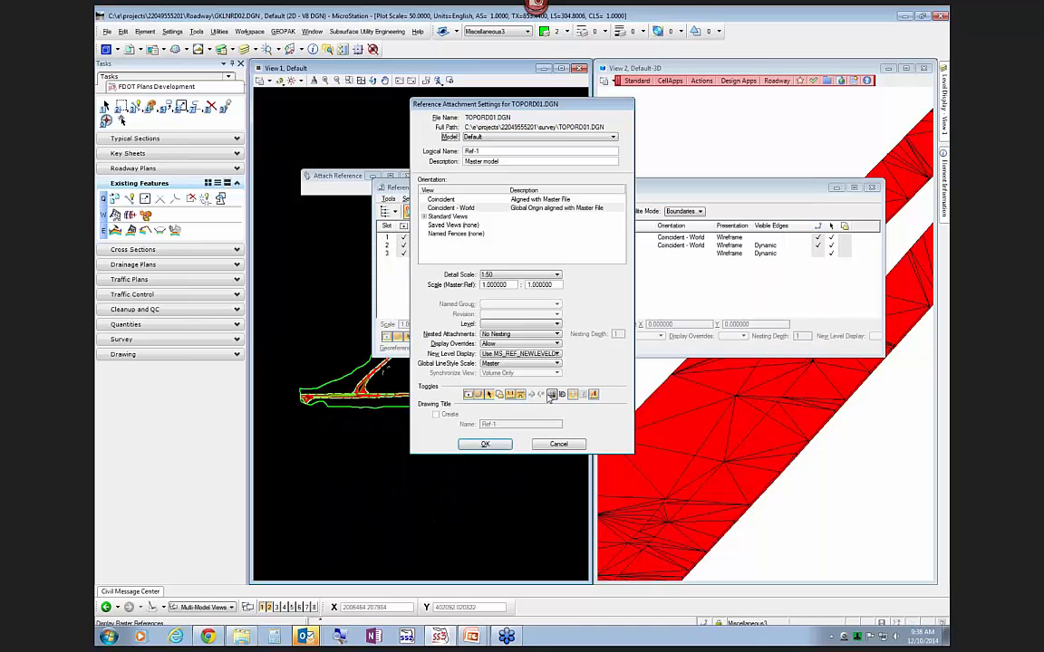
pyautogui.click(486, 444)
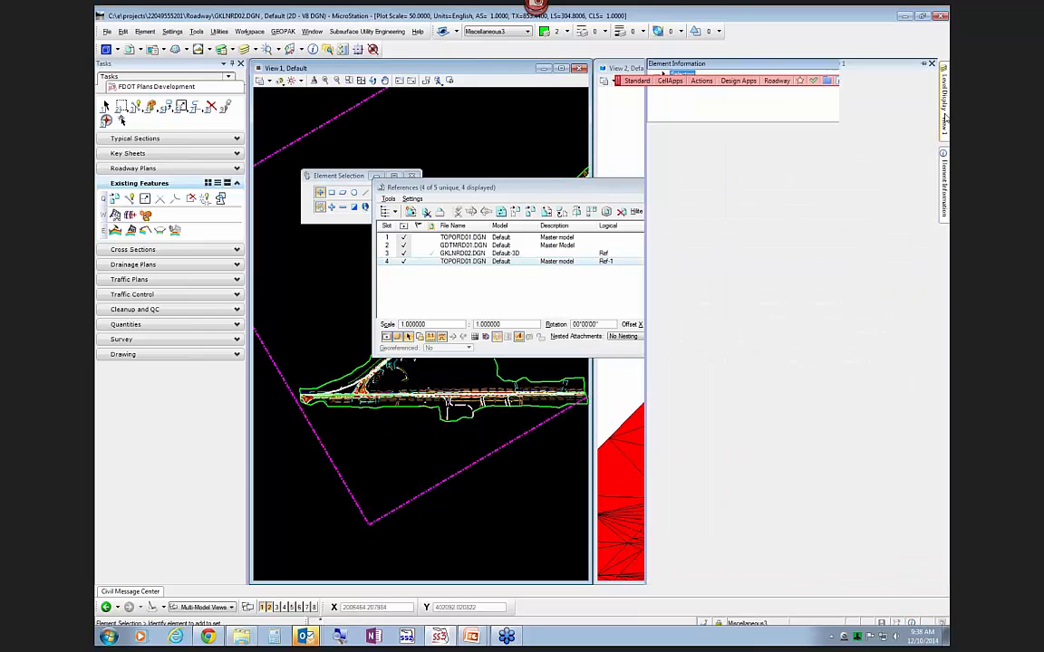
# Turn off the levels of the original TOPORD01.DGN attachment in View 1
pyautogui.moveTo(944, 117)
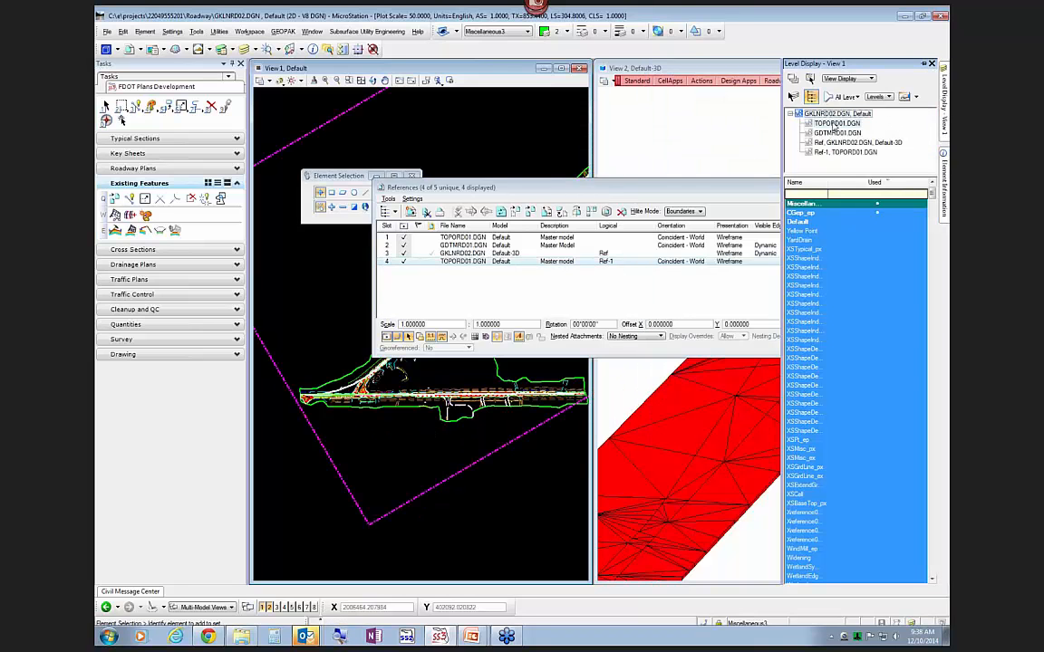
pyautogui.click(835, 123)
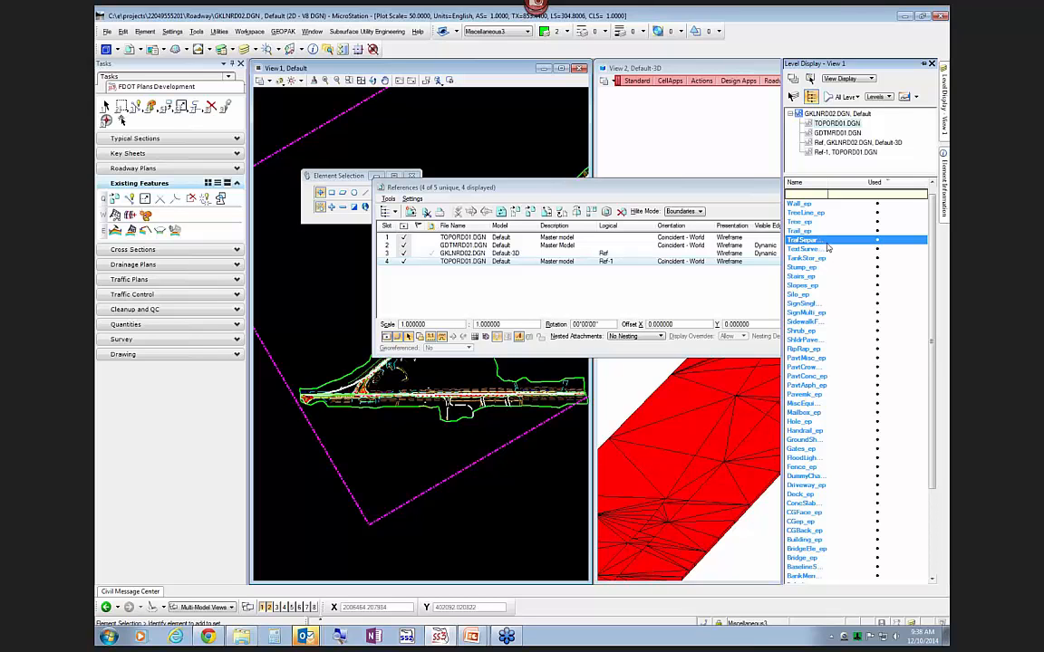
pyautogui.scroll(-3, 921, 362)
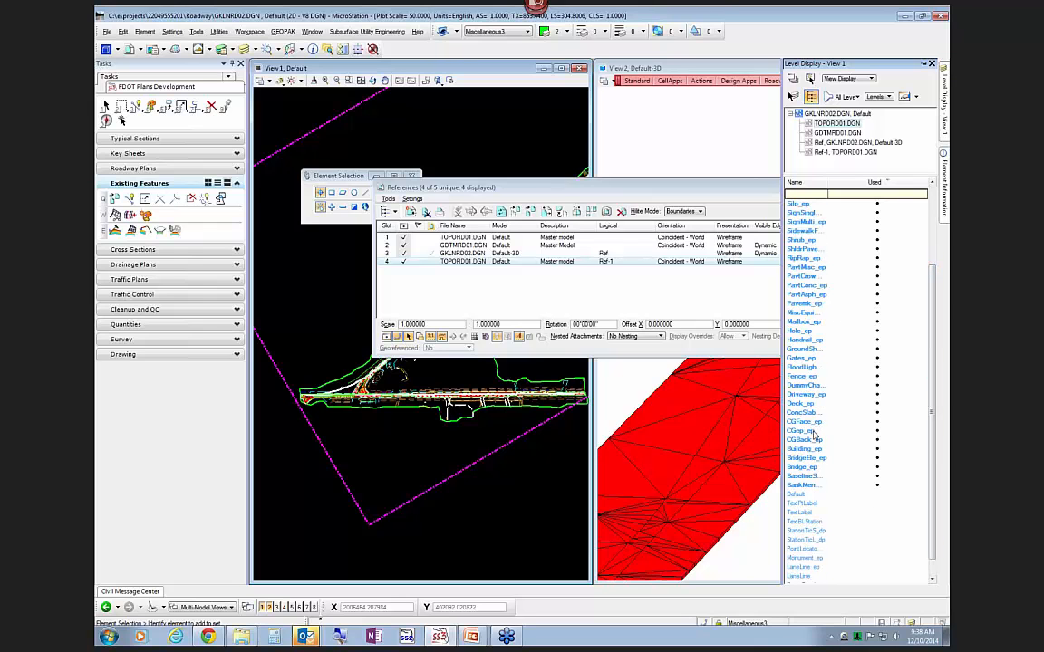
pyautogui.click(811, 439)
pyautogui.rightClick(813, 441)
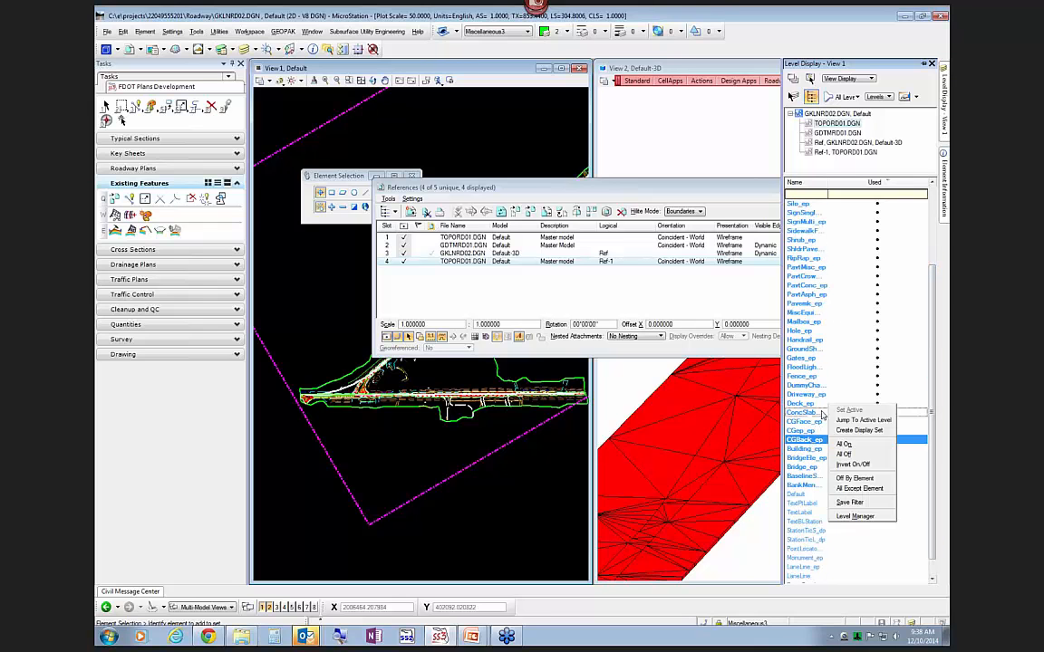
pyautogui.click(846, 452)
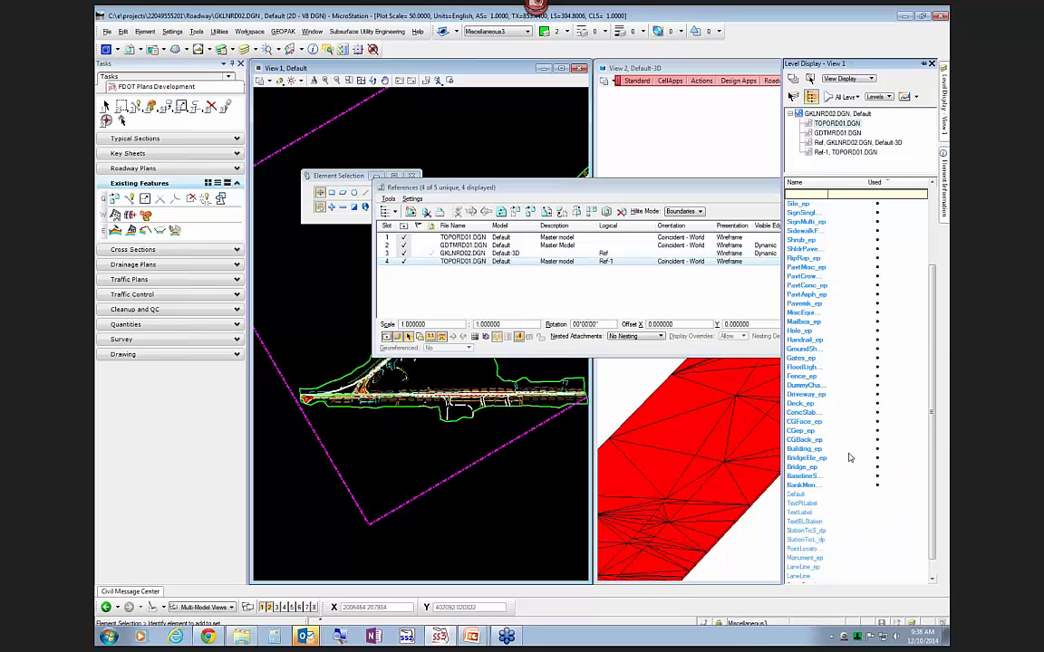
pyautogui.hotkey('ctrl', 'a')
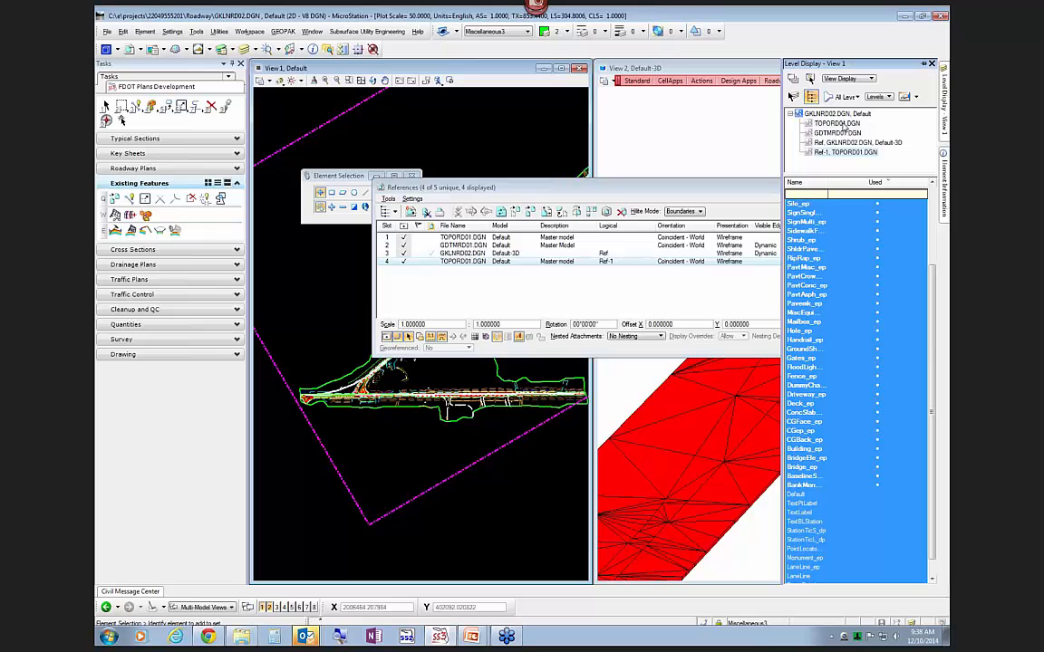
# Detach the original TOPORD01.DGN reference, keeping the Ref-1 attachment of the same file
pyautogui.rightClick(848, 122)
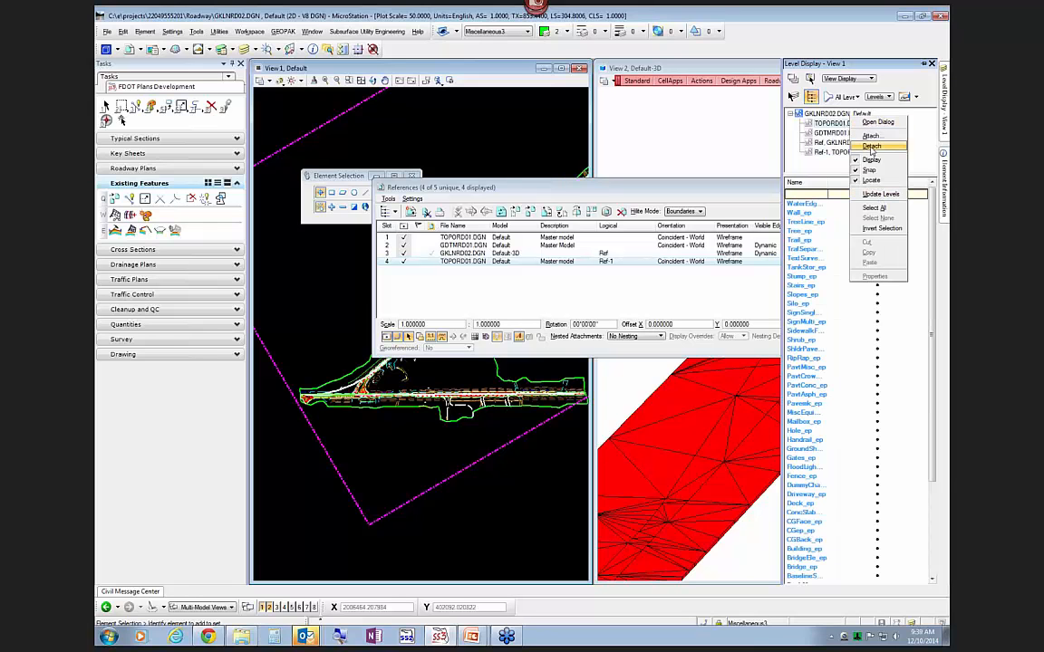
pyautogui.click(871, 145)
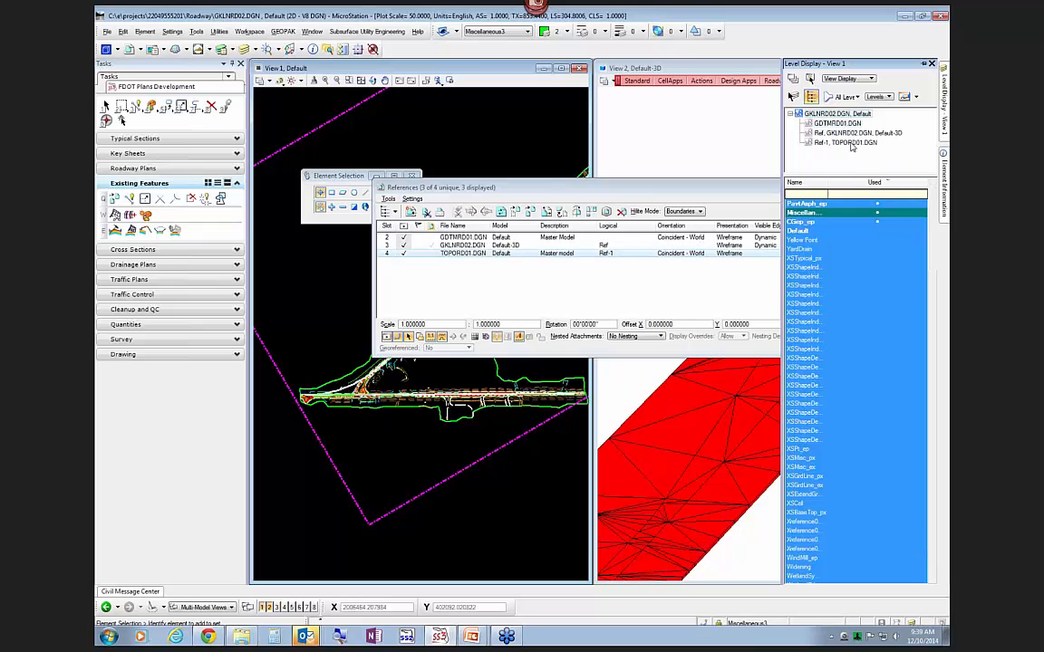
# Turn off all levels of the Ref-1 TOPORD01.DGN reference in View 1 except CGBack_ep
pyautogui.click(847, 143)
pyautogui.rightClick(843, 266)
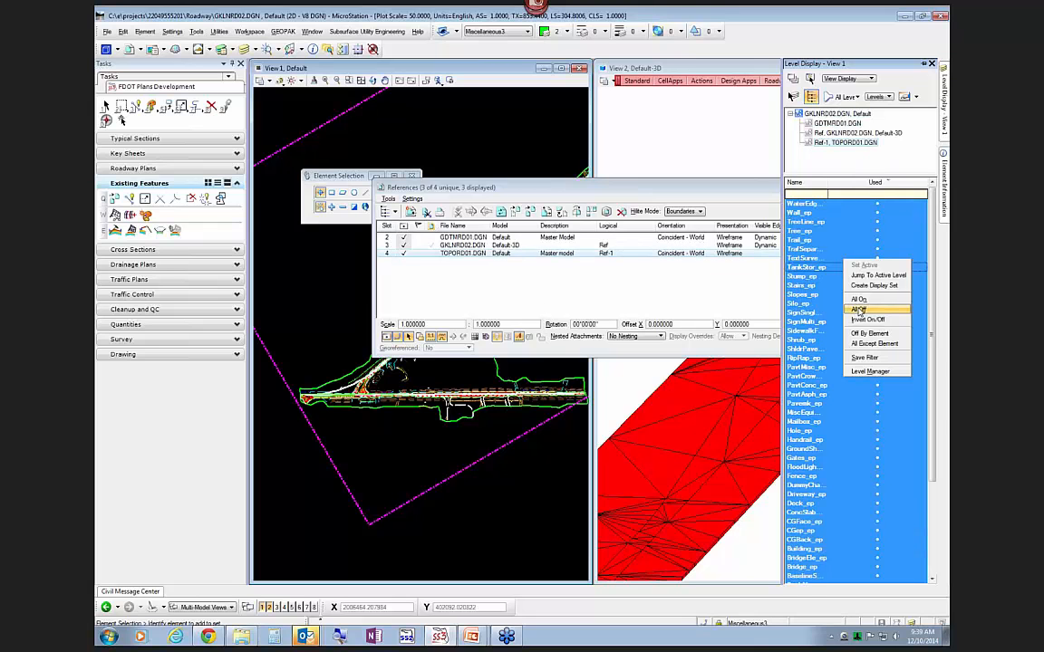
pyautogui.click(854, 300)
pyautogui.scroll(-4, 886, 400)
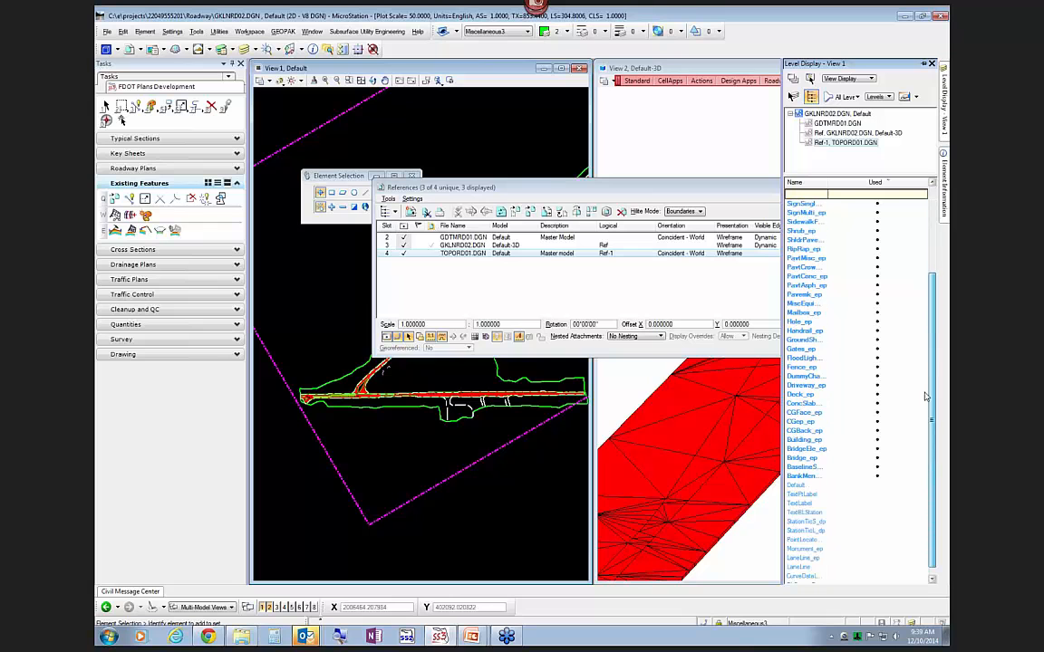
pyautogui.click(805, 431)
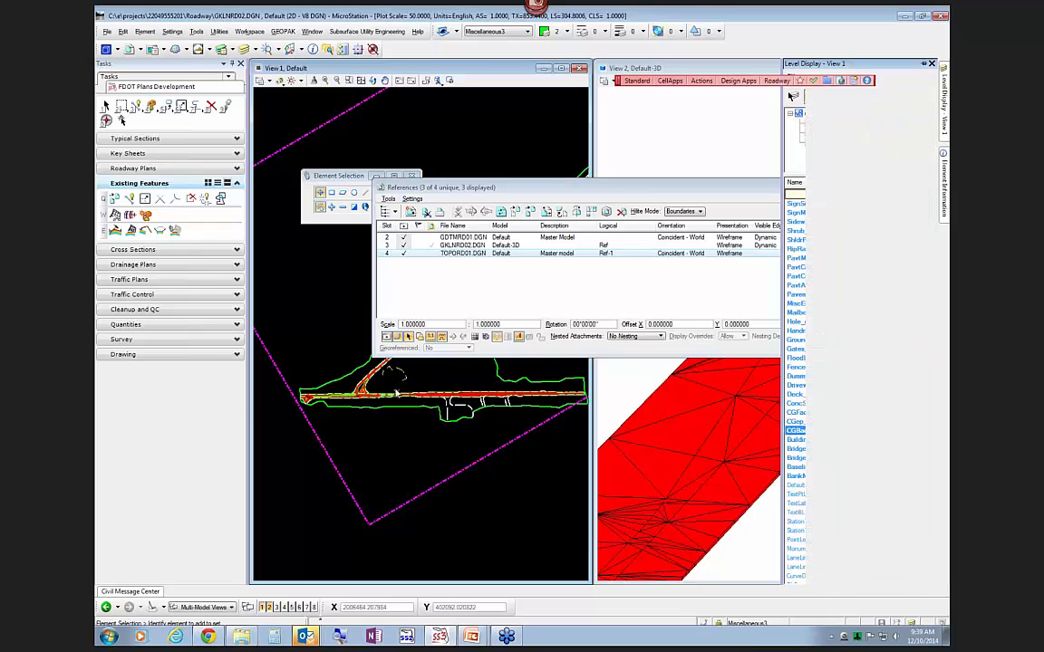
pyautogui.scroll(6, 447, 441)
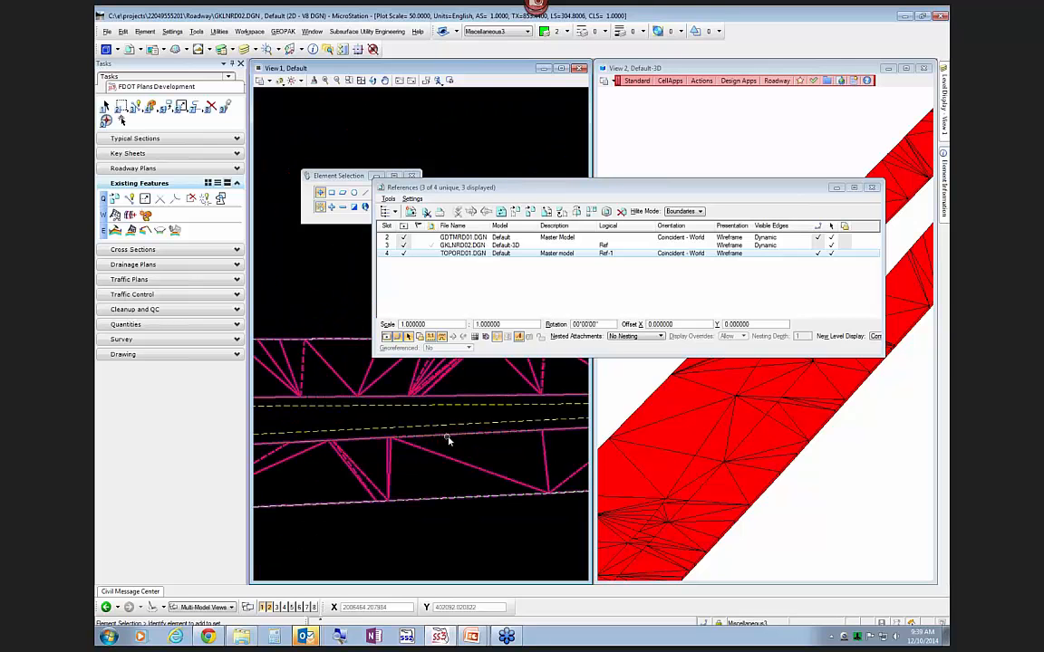
# Merge the TOPORD01.DGN reference with logical name Ref-1 into the master file using View 1
pyautogui.click(131, 50)
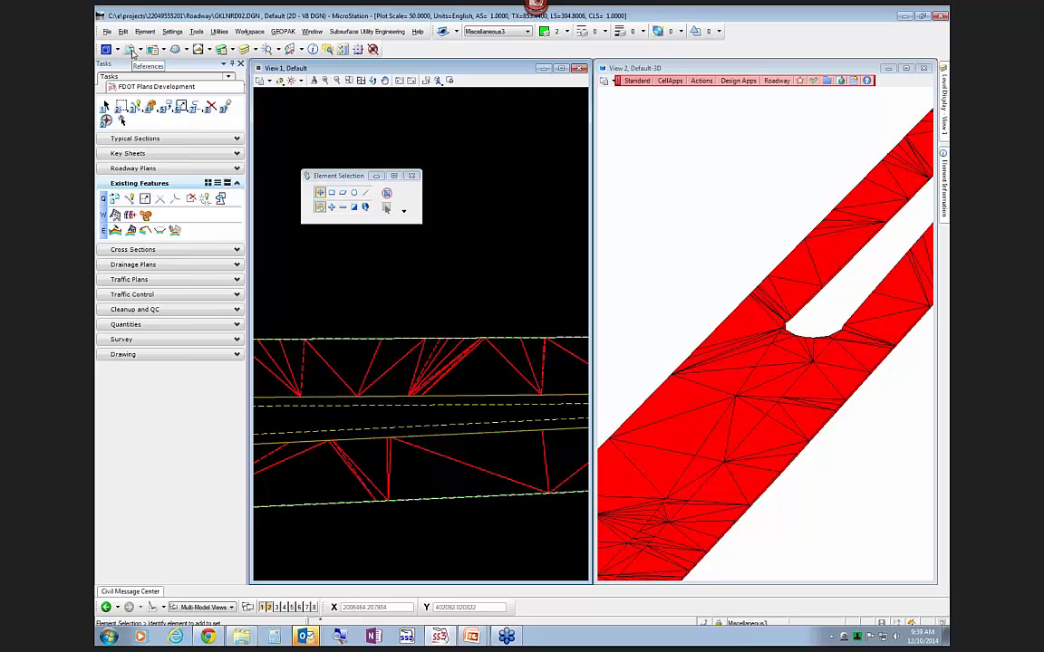
pyautogui.click(131, 50)
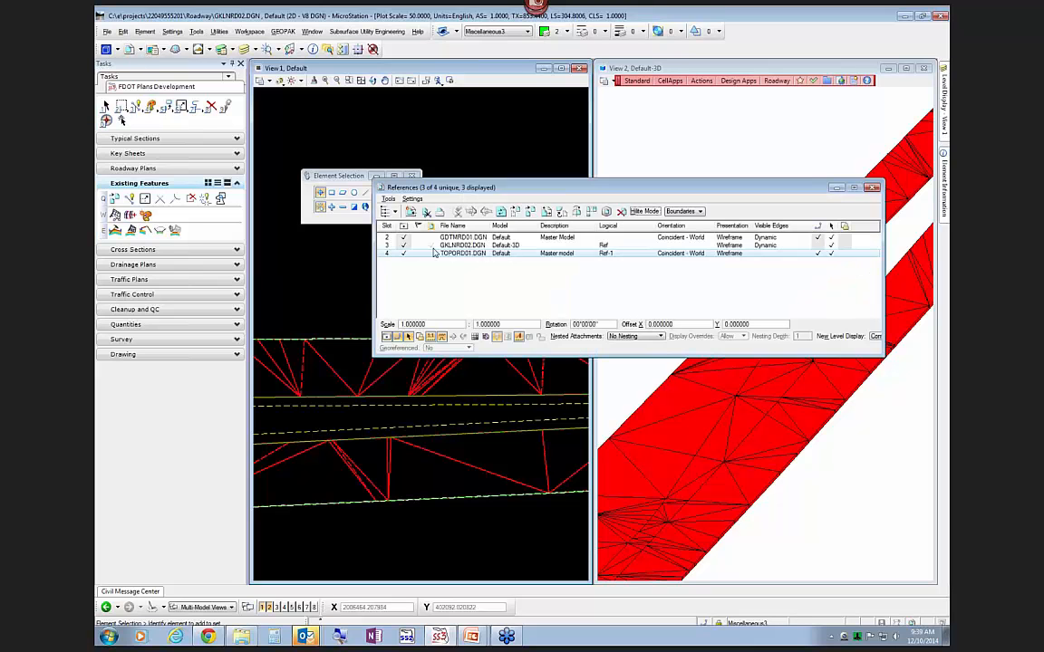
pyautogui.rightClick(461, 256)
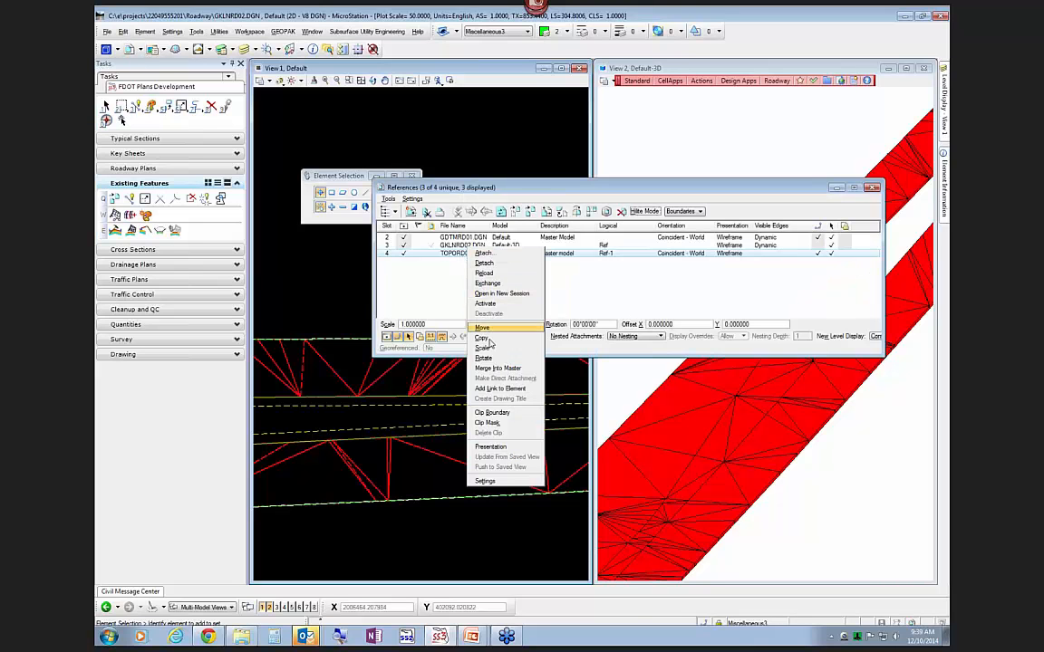
pyautogui.click(497, 369)
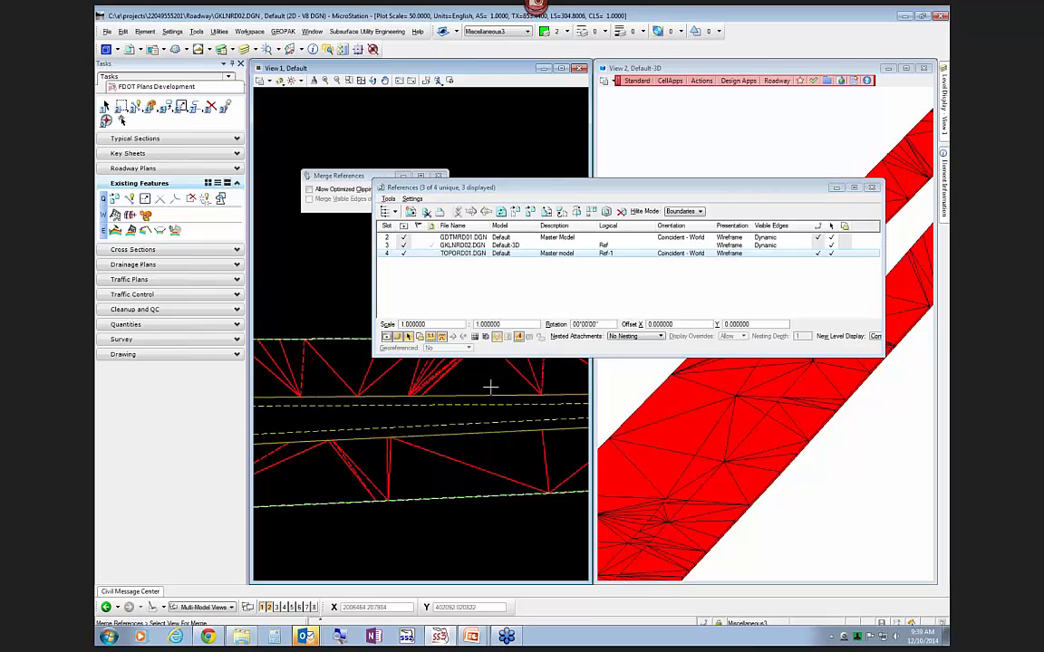
pyautogui.click(485, 384)
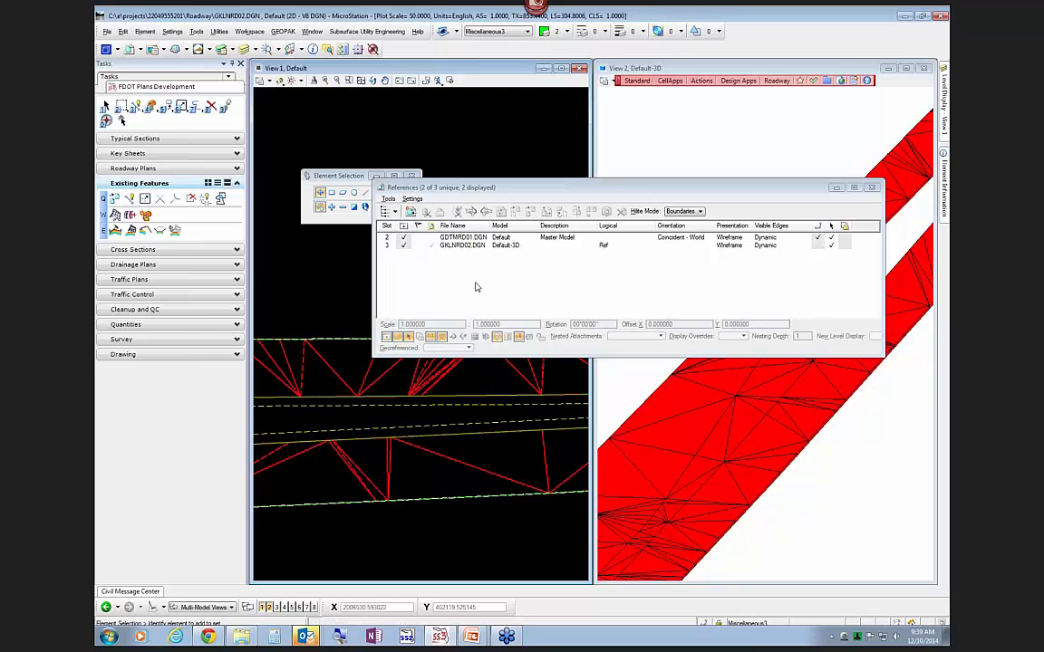
# Check the merged CGBack_ep lines along the US98 median and at the triangular island in View 1, and close the reference list
pyautogui.click(361, 408)
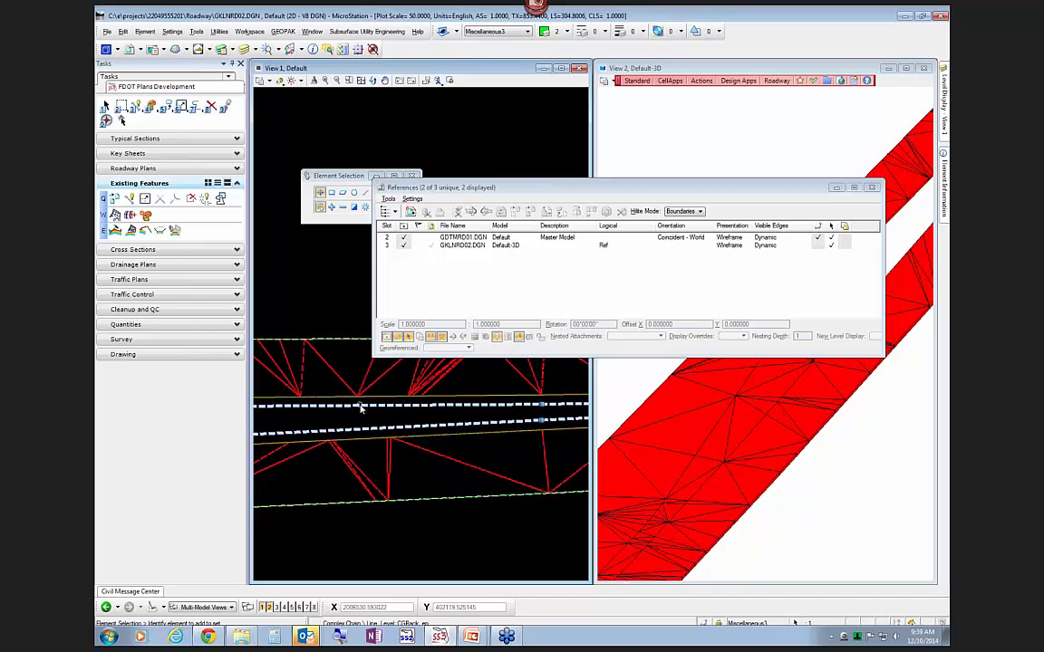
pyautogui.moveTo(361, 408)
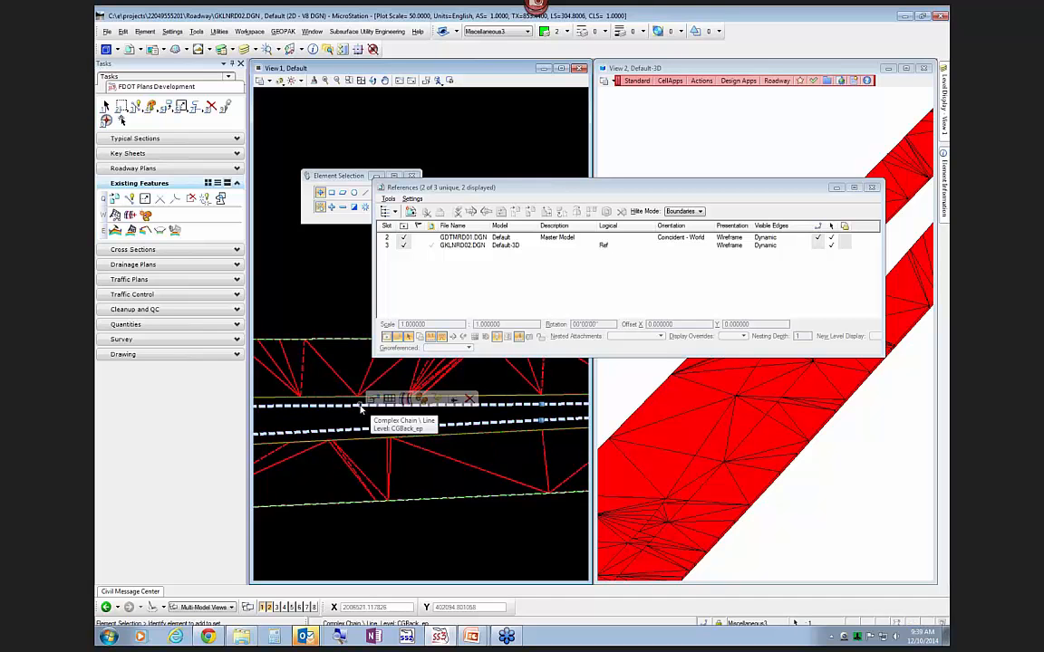
pyautogui.click(459, 467)
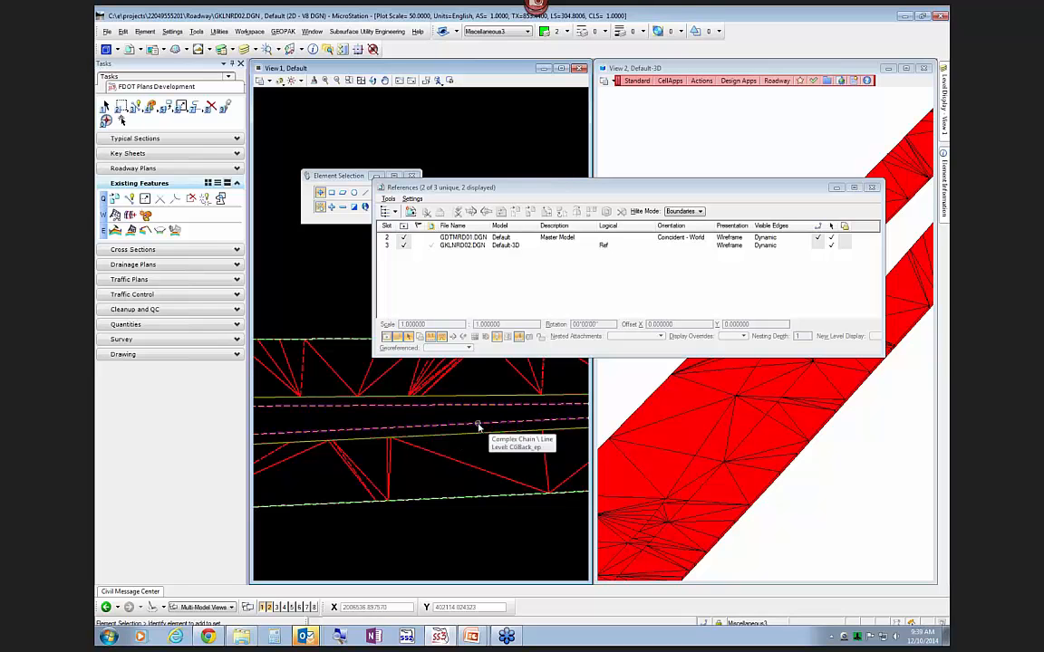
pyautogui.scroll(-4, 513, 471)
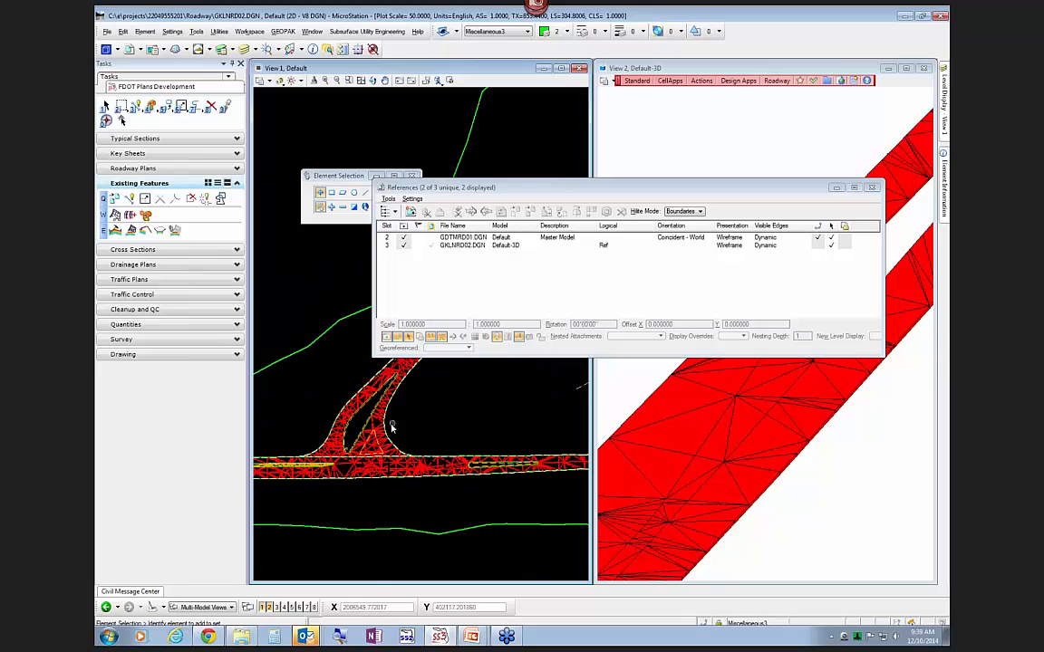
pyautogui.scroll(3, 364, 430)
pyautogui.scroll(-3, 528, 460)
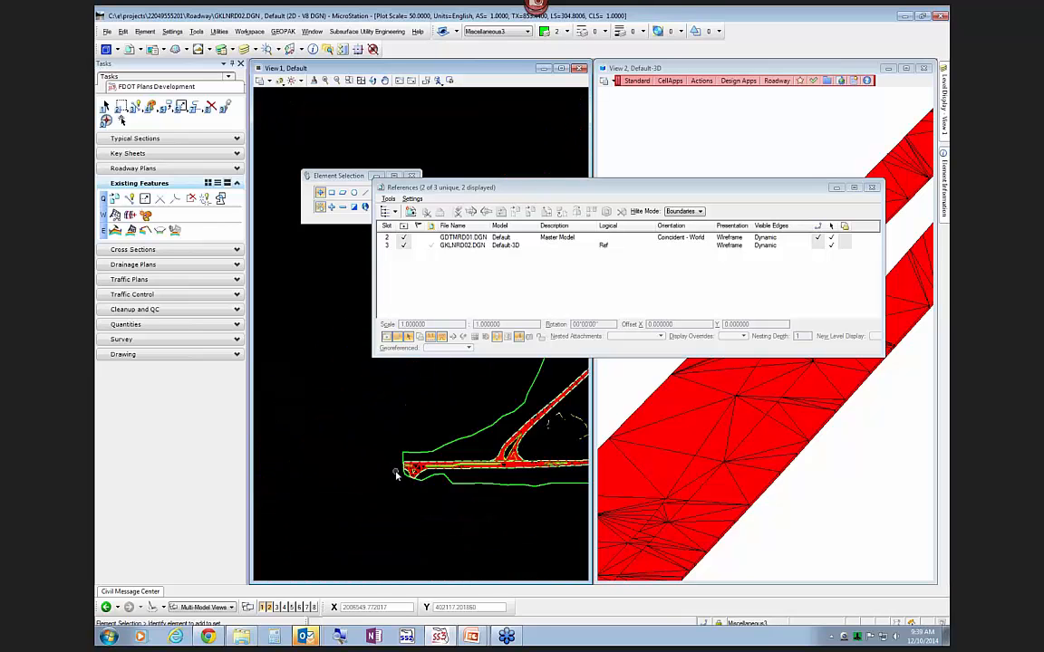
pyautogui.scroll(2, 385, 424)
pyautogui.scroll(2, 429, 409)
pyautogui.scroll(-2, 451, 453)
pyautogui.scroll(4, 459, 475)
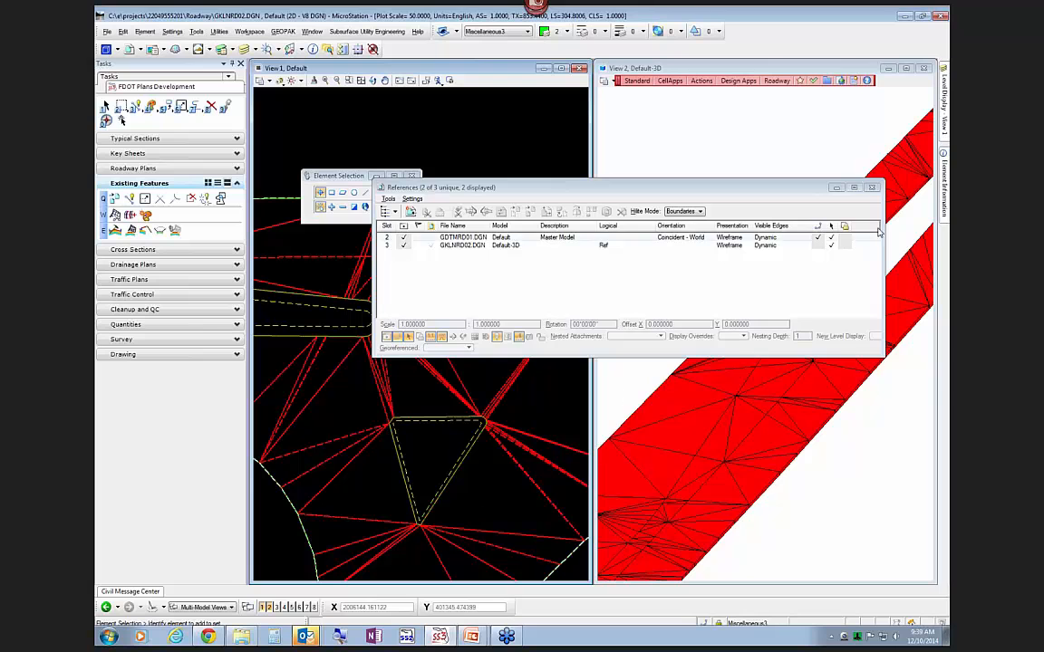
pyautogui.click(873, 188)
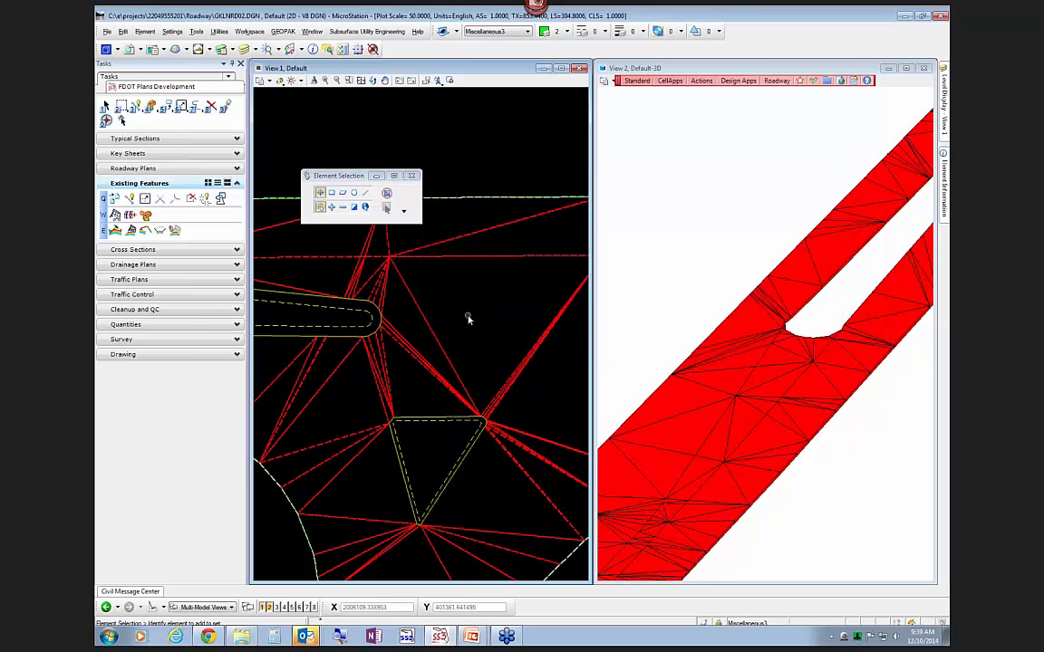
# Inspect the back-of-curb outline of the triangular traffic island by selecting it, and clear the selection
pyautogui.scroll(-2, 469, 332)
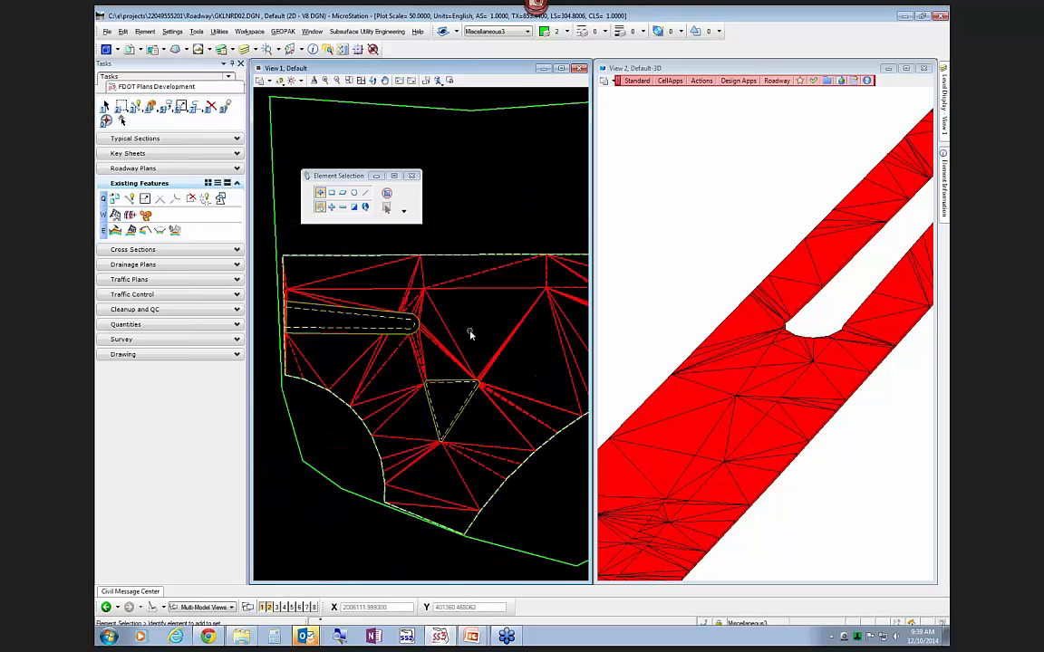
pyautogui.click(438, 418)
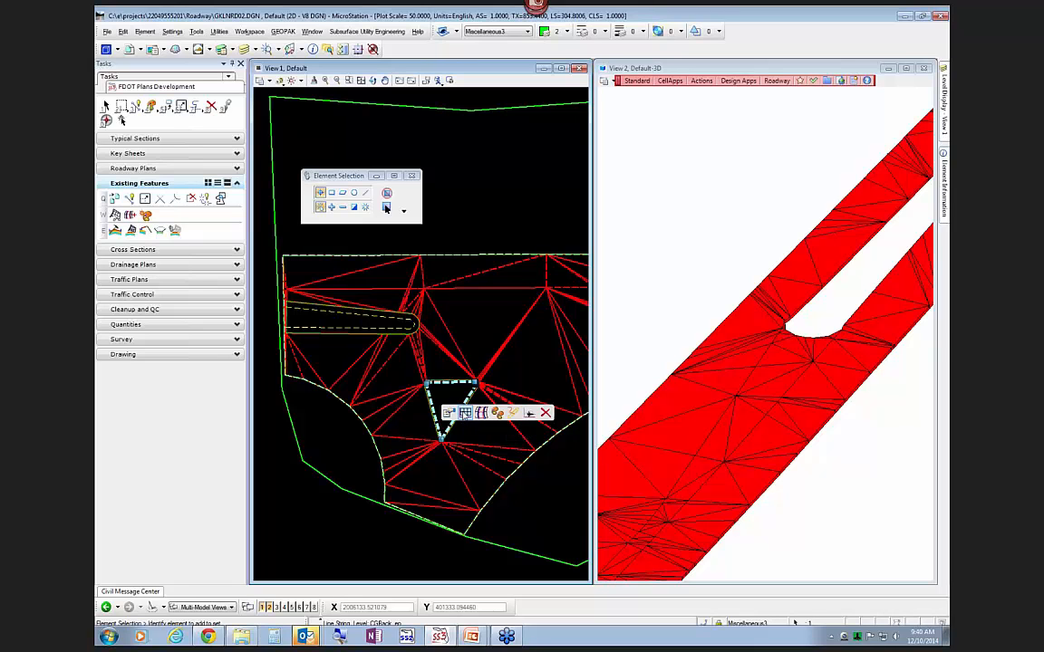
pyautogui.click(480, 323)
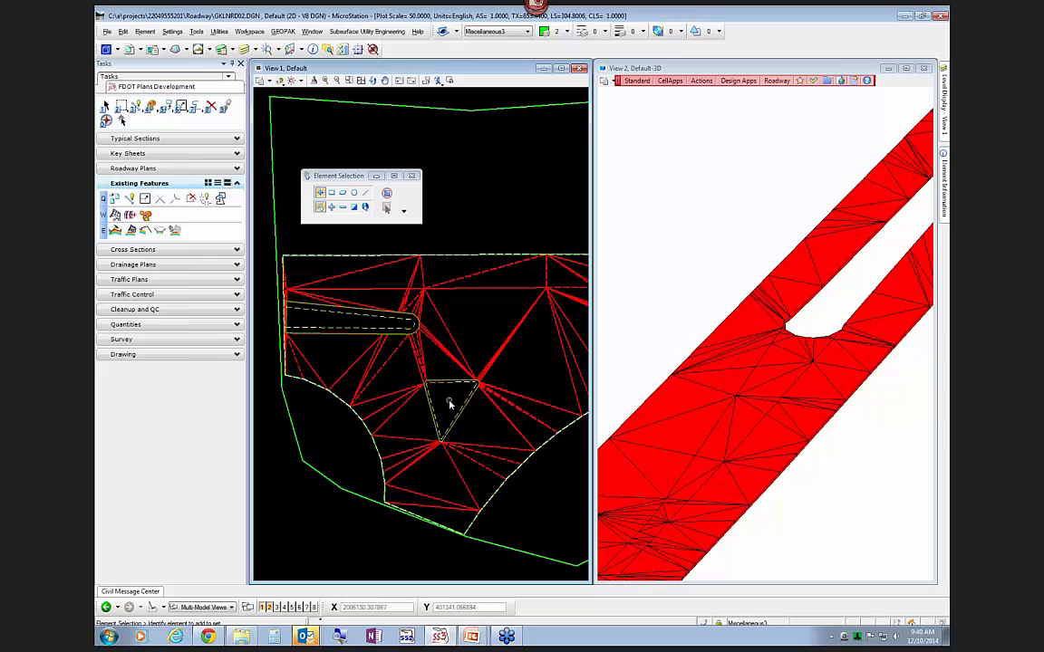
# Set up a linear feature definition assignment using CurbBack from the Plan(2D) CurbGutter group, with the name BCG
pyautogui.click(146, 216)
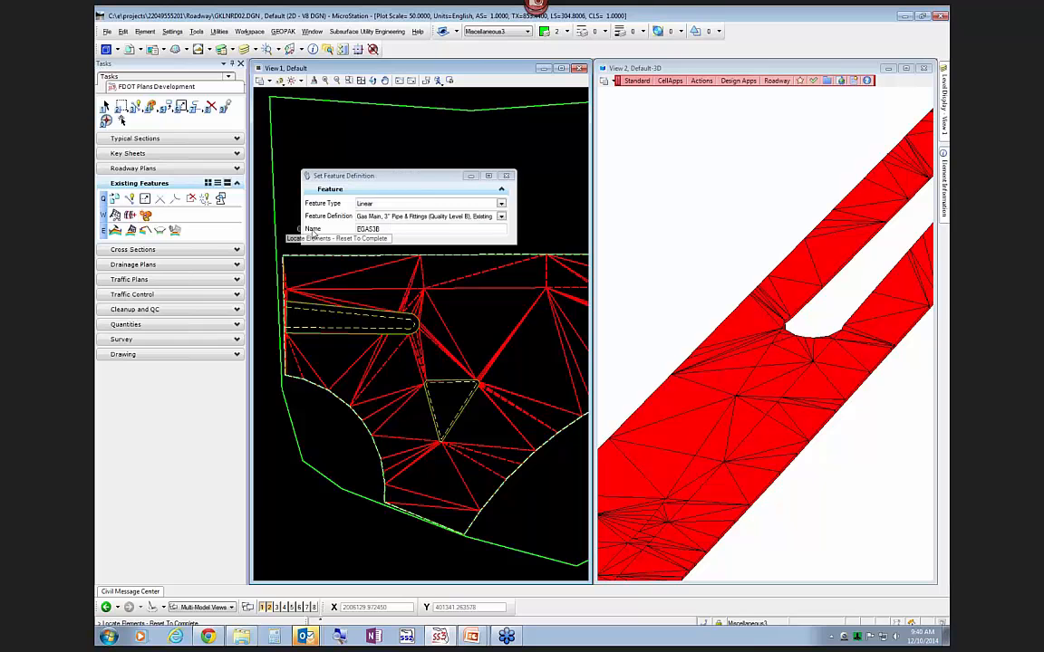
pyautogui.click(501, 216)
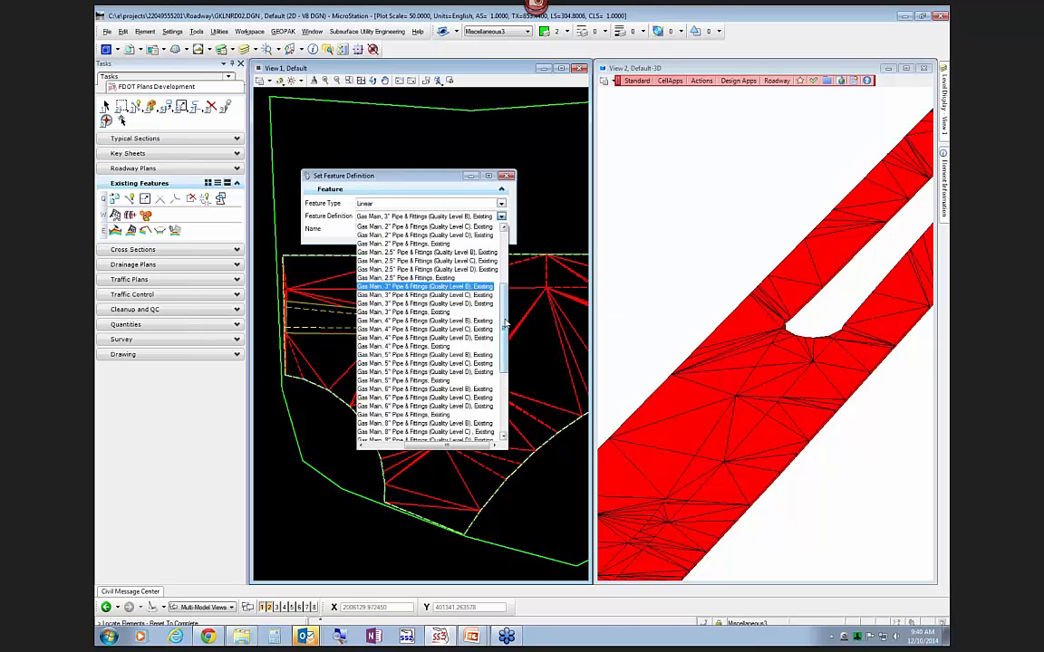
pyautogui.scroll(-5, 453, 272)
pyautogui.moveTo(464, 447); pyautogui.dragTo(422, 447)
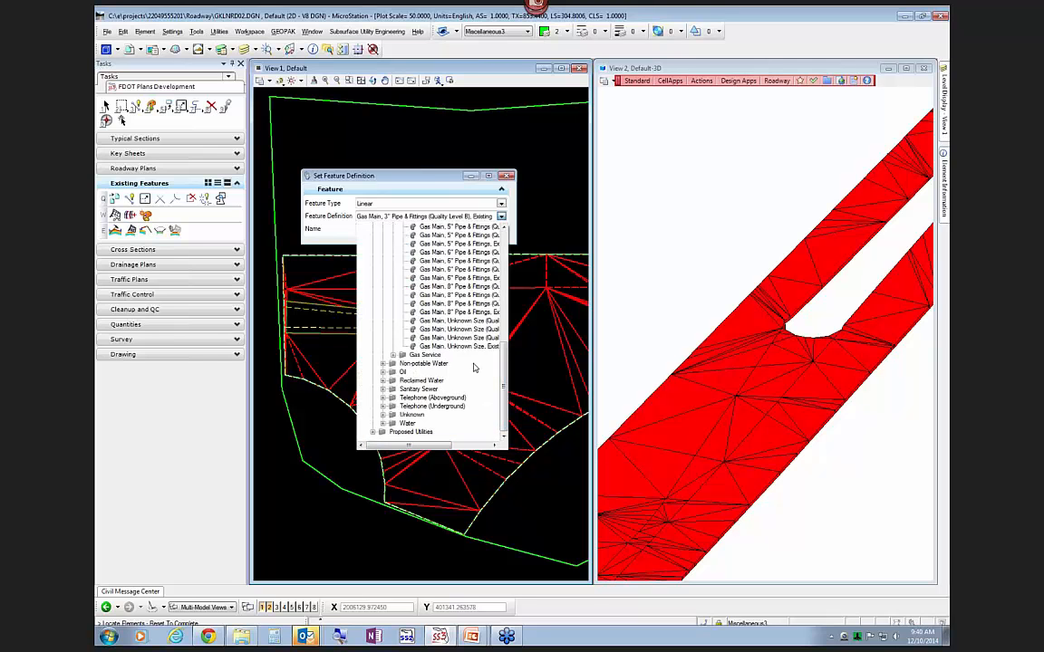
pyautogui.scroll(5, 504, 322)
pyautogui.scroll(5, 504, 321)
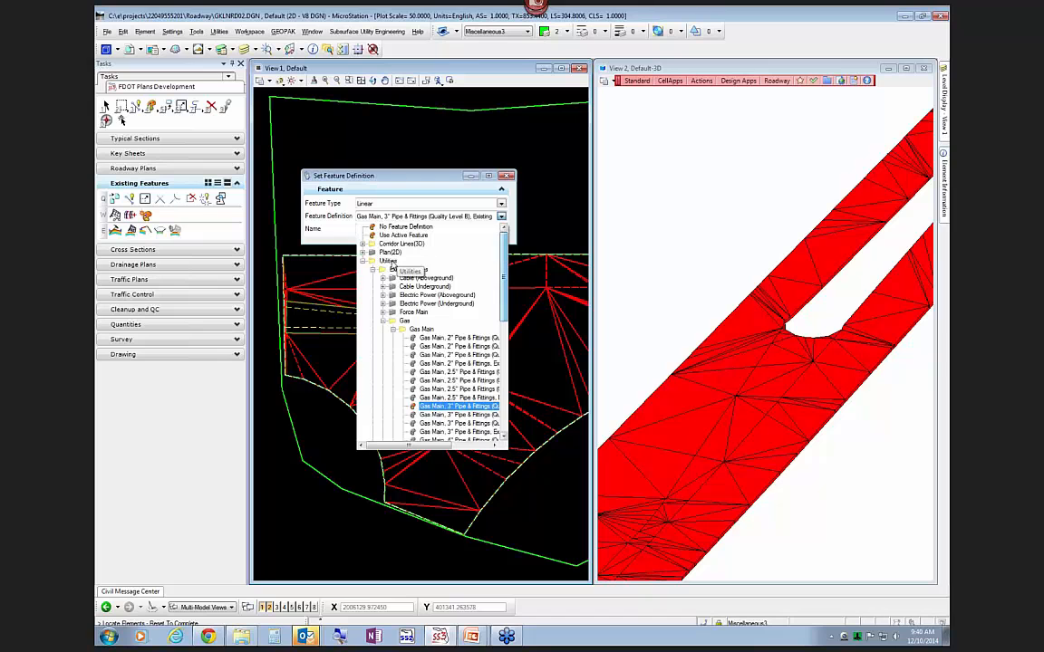
pyautogui.click(362, 262)
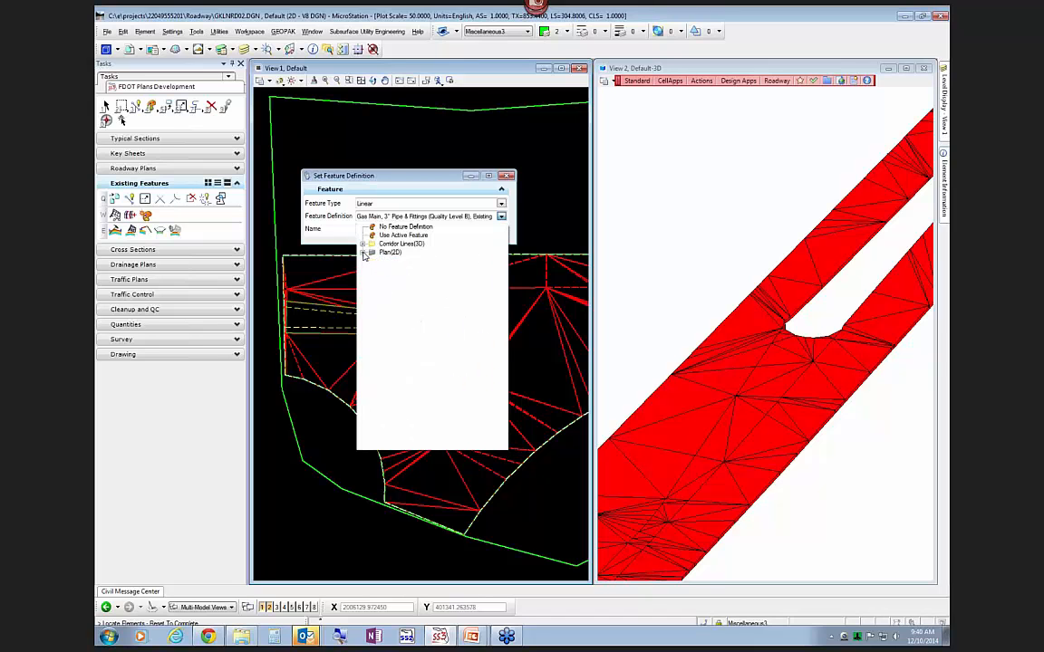
pyautogui.click(363, 253)
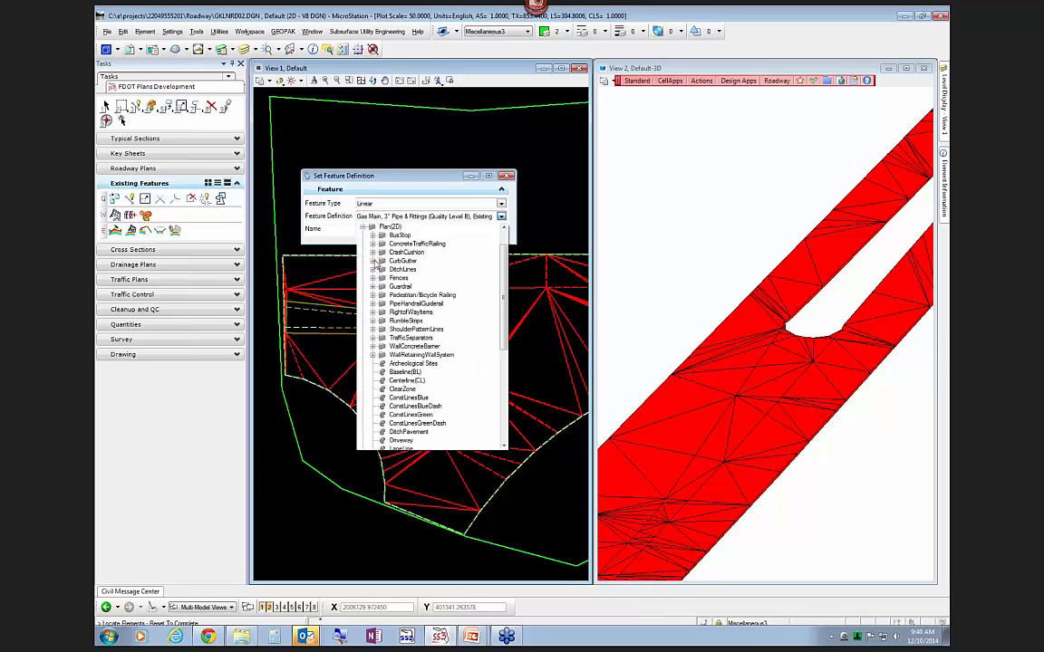
pyautogui.click(373, 261)
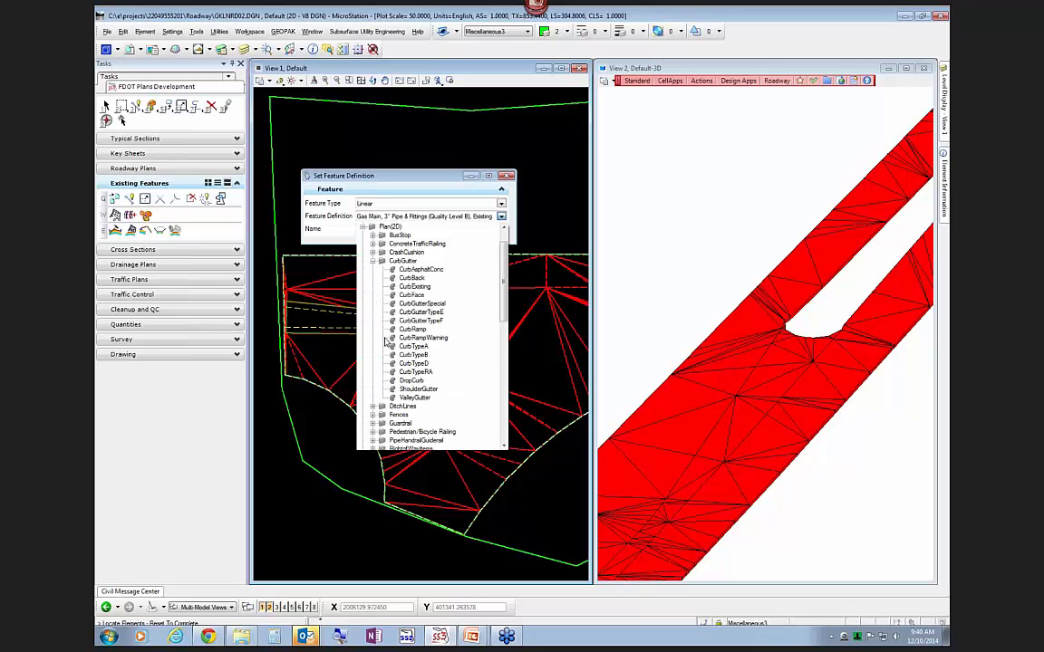
pyautogui.click(410, 278)
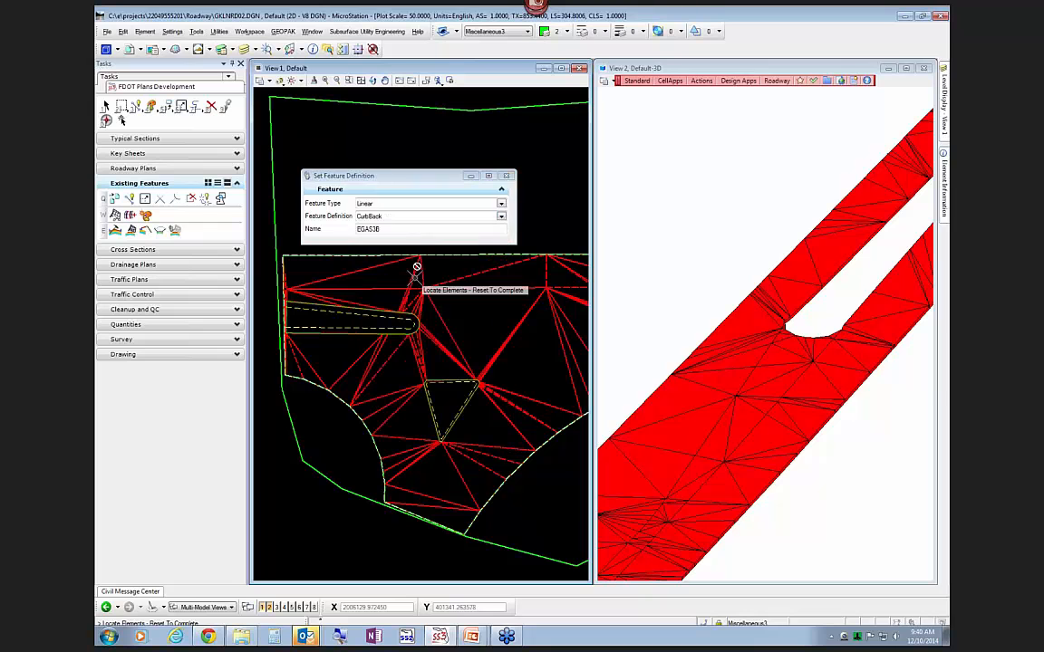
pyautogui.doubleClick(415, 229)
pyautogui.write('BCG')
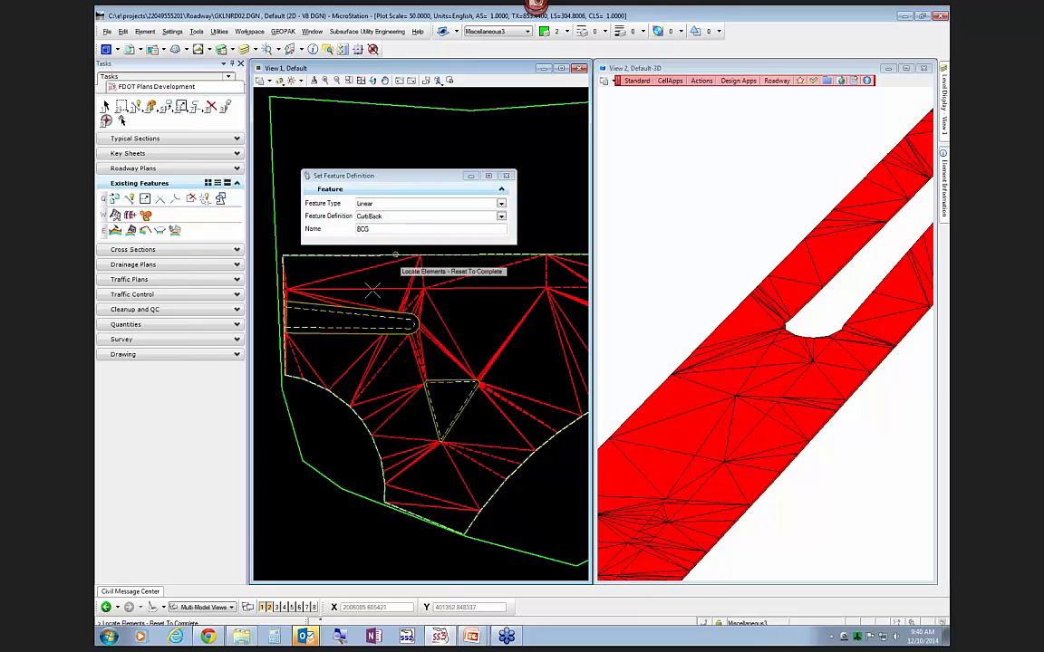
# Assign the CurbBack feature definition to the back-of-curb lines of the medians, the triangular island and the long curved island
pyautogui.click(336, 323)
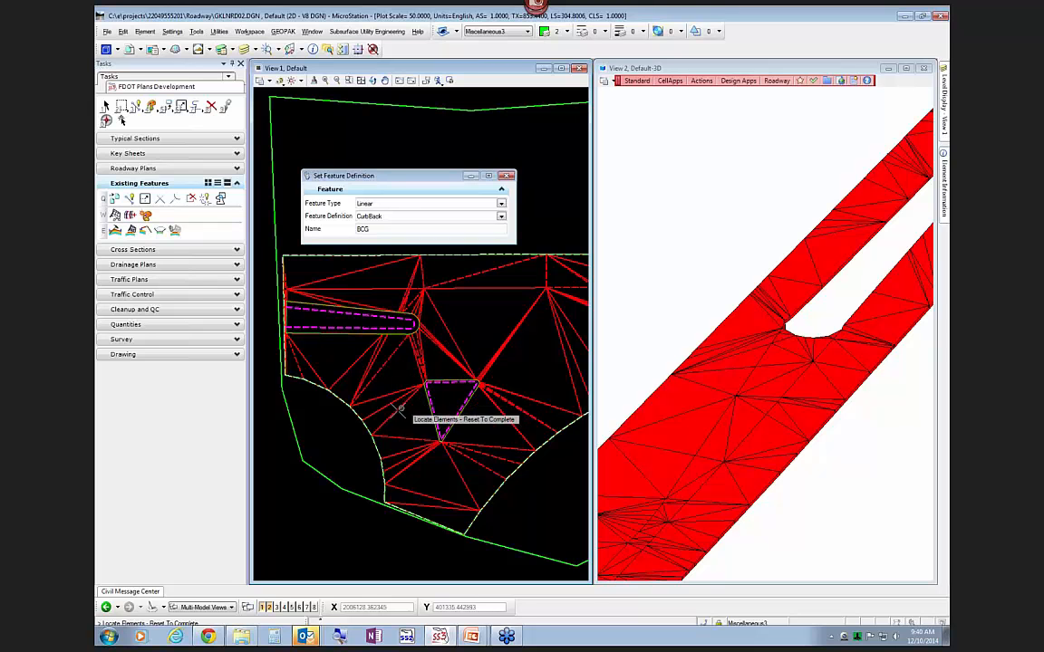
pyautogui.scroll(-4, 435, 398)
pyautogui.scroll(5, 439, 388)
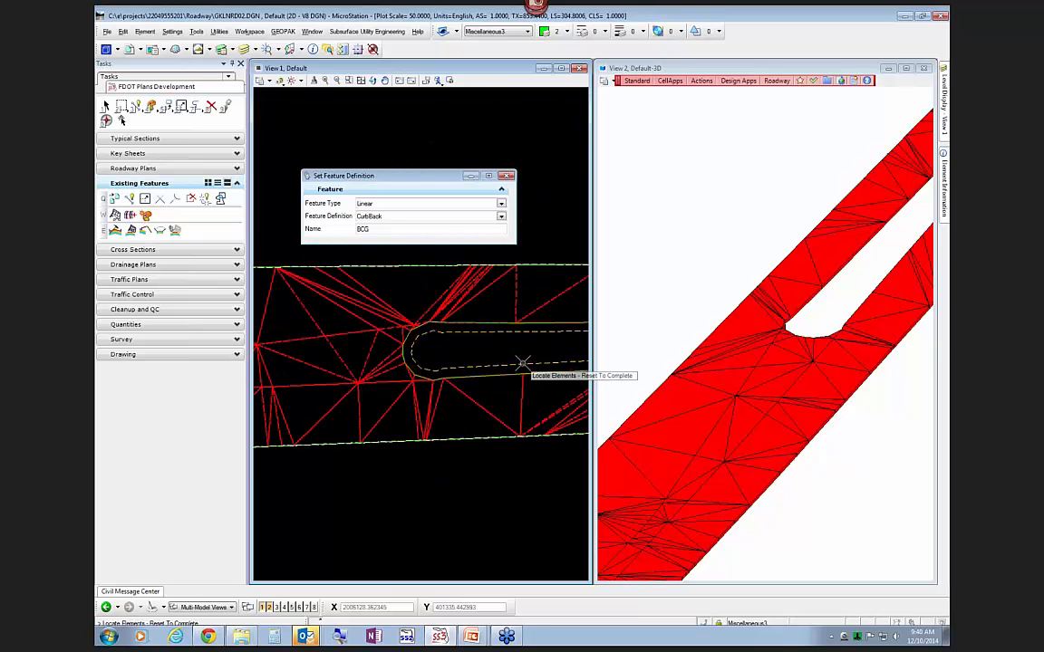
pyautogui.scroll(-3, 403, 362)
pyautogui.scroll(-2, 402, 362)
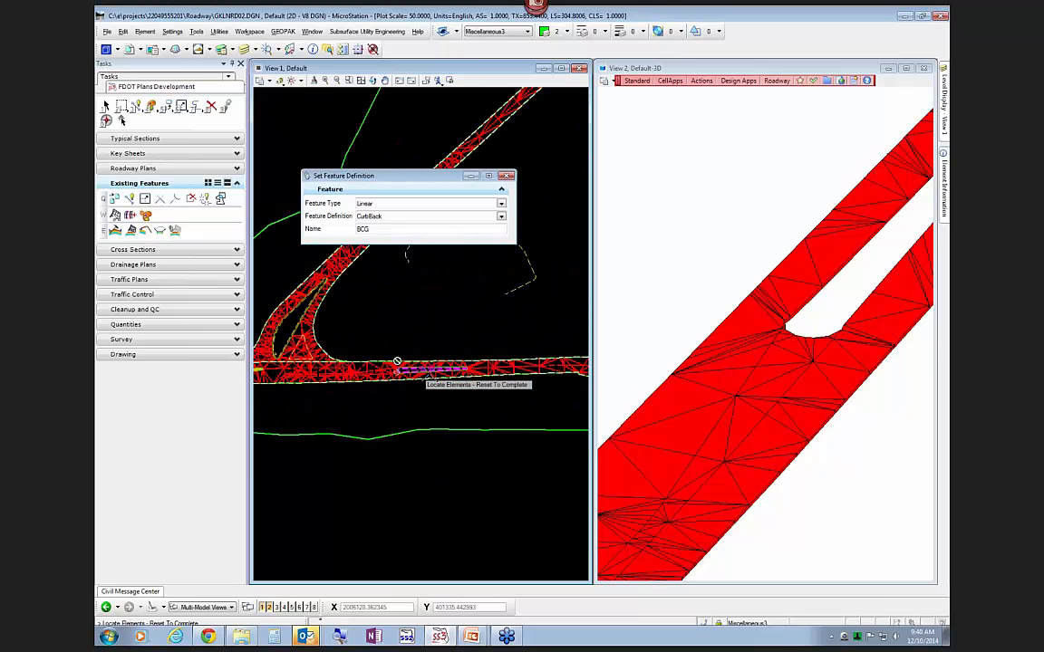
pyautogui.scroll(2, 470, 356)
pyautogui.scroll(-1, 508, 364)
pyautogui.scroll(-2, 471, 362)
pyautogui.scroll(3, 427, 358)
pyautogui.click(347, 358)
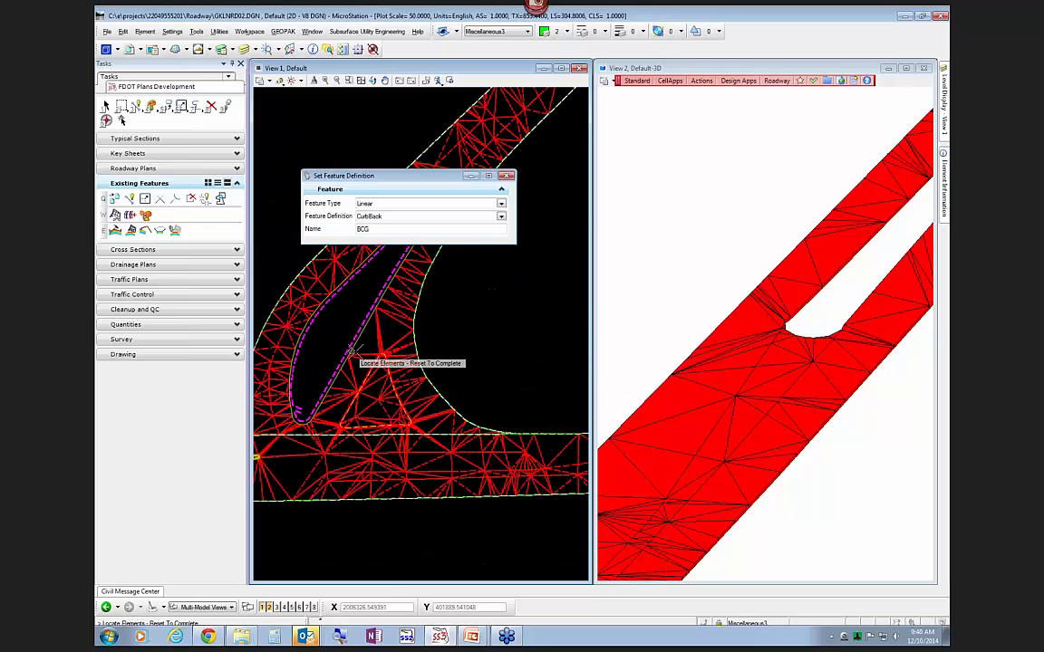
pyautogui.rightClick(486, 351)
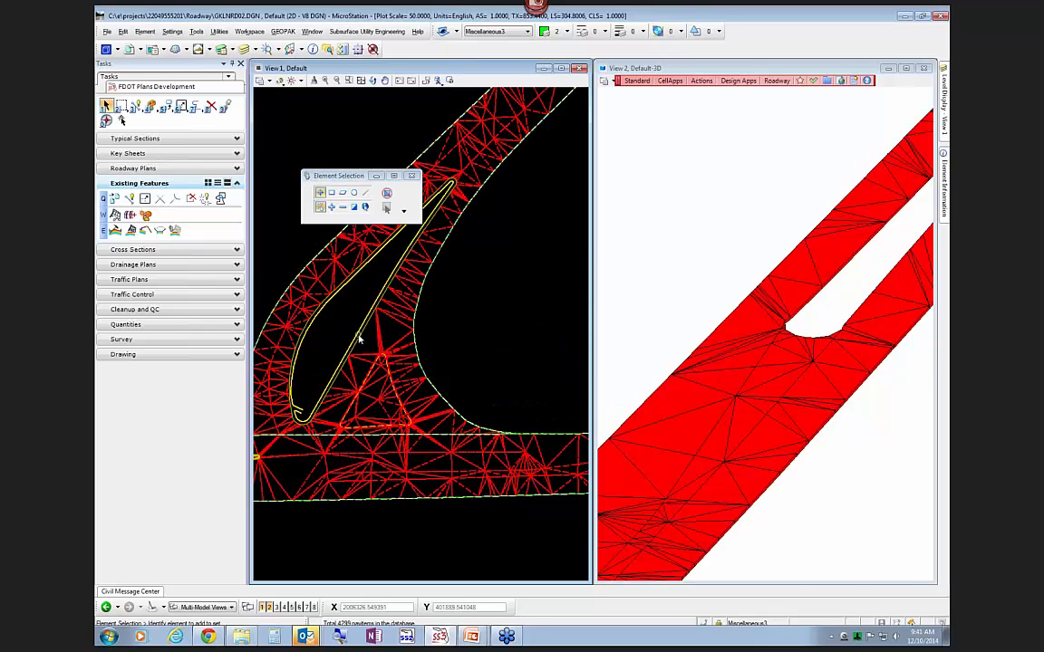
# Open the profile model of the BCG back-of-curb line on the round-nosed median beside the triangular island in View 3
pyautogui.moveTo(359, 338)
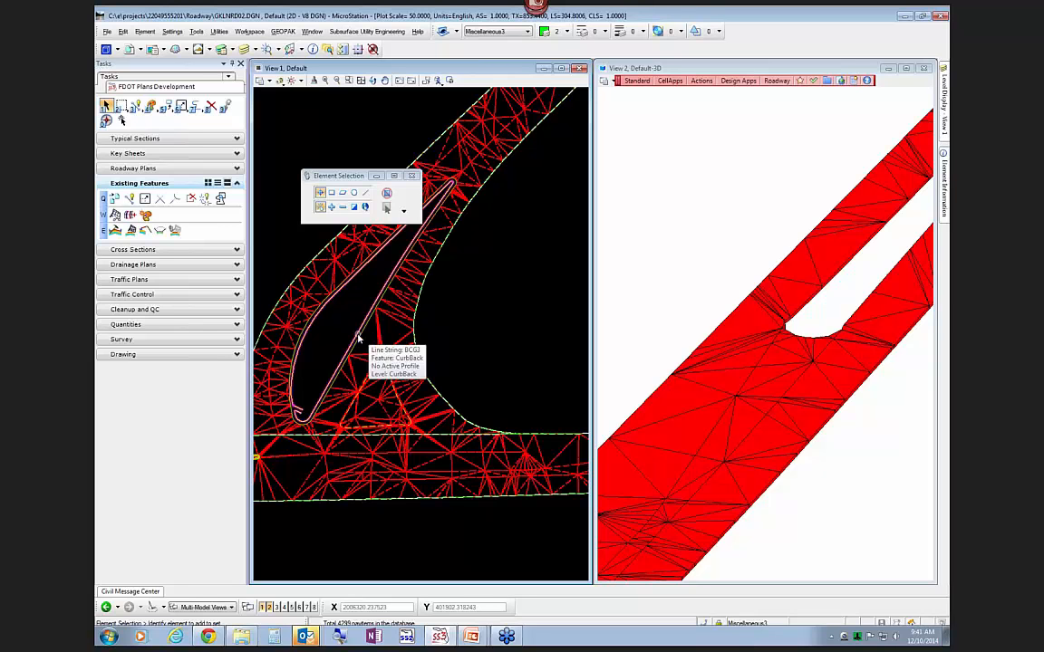
pyautogui.scroll(-3, 527, 317)
pyautogui.scroll(2, 396, 332)
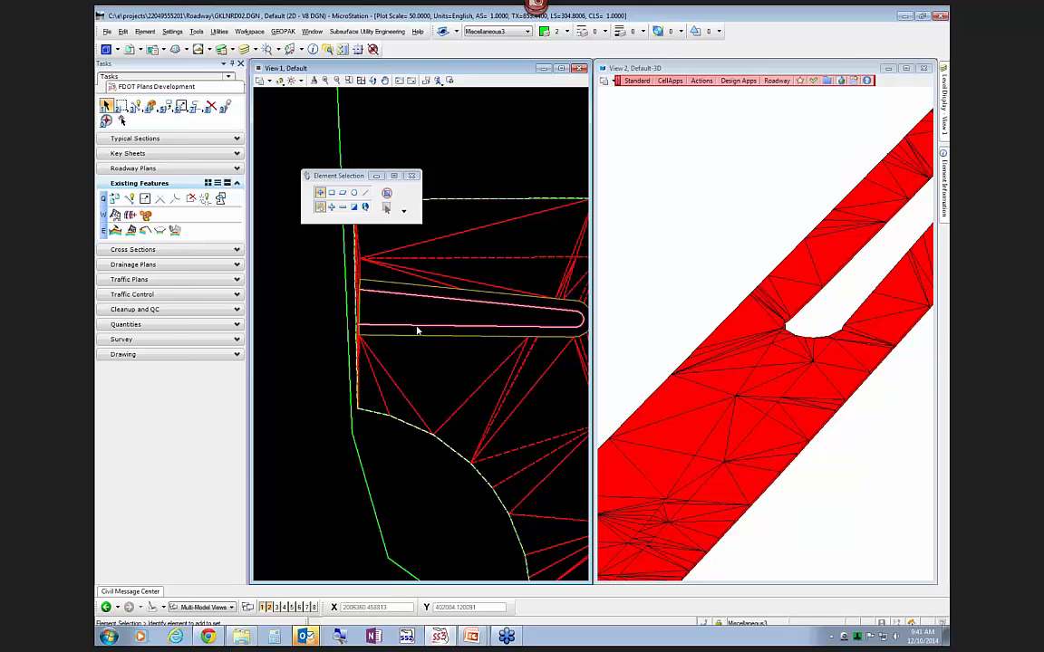
pyautogui.click(416, 330)
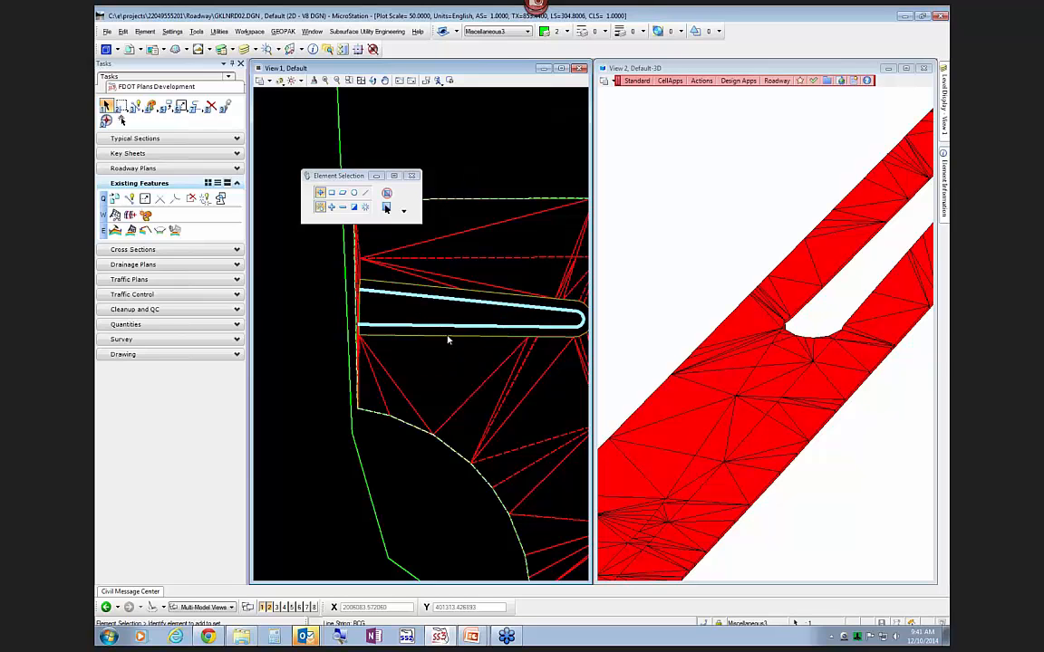
pyautogui.moveTo(442, 328)
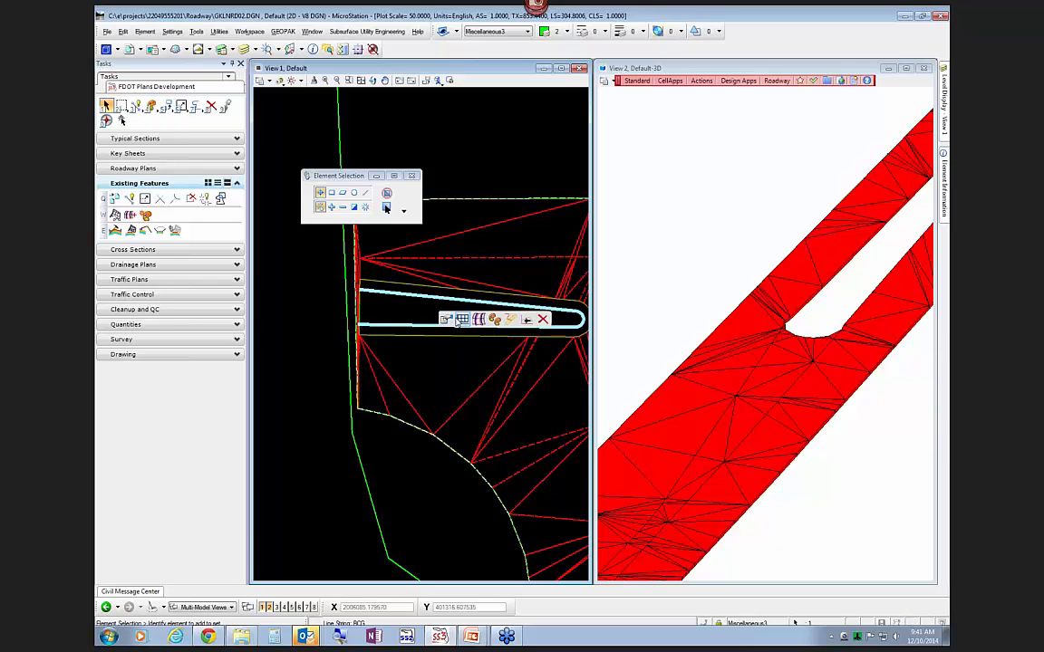
pyautogui.click(462, 320)
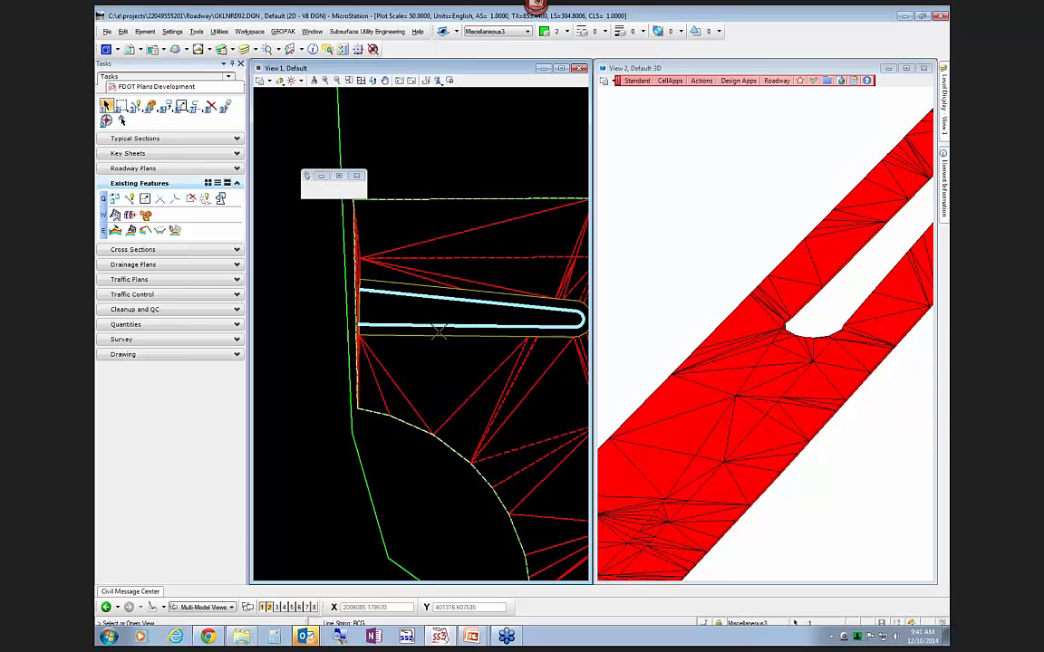
pyautogui.click(278, 607)
pyautogui.click(328, 510)
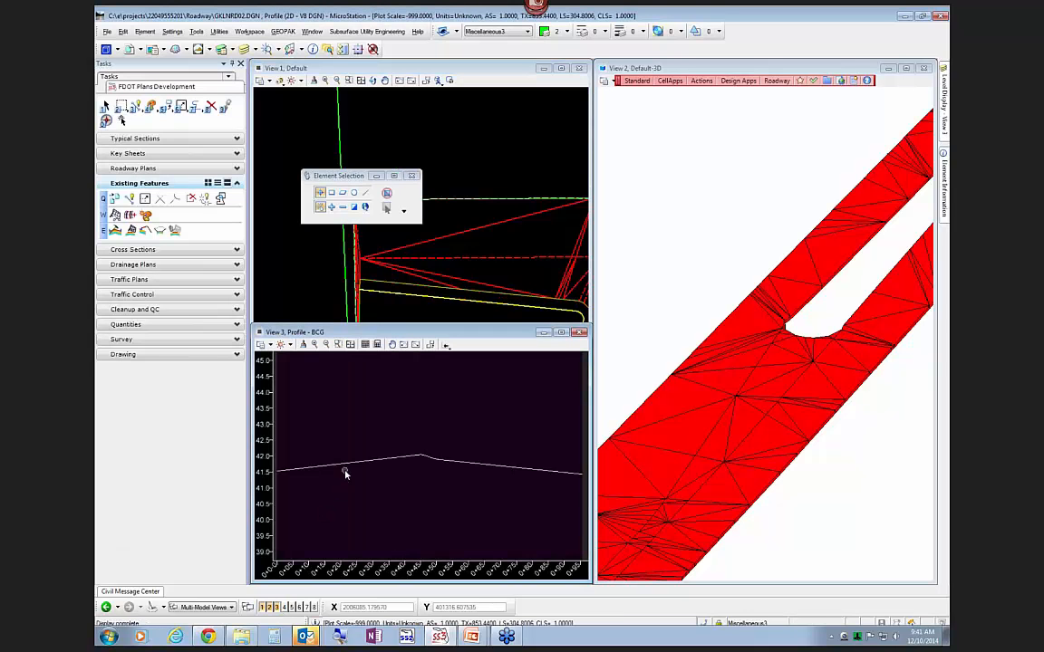
# Set the profile line in the BCG profile view as the active profile
pyautogui.click(341, 288)
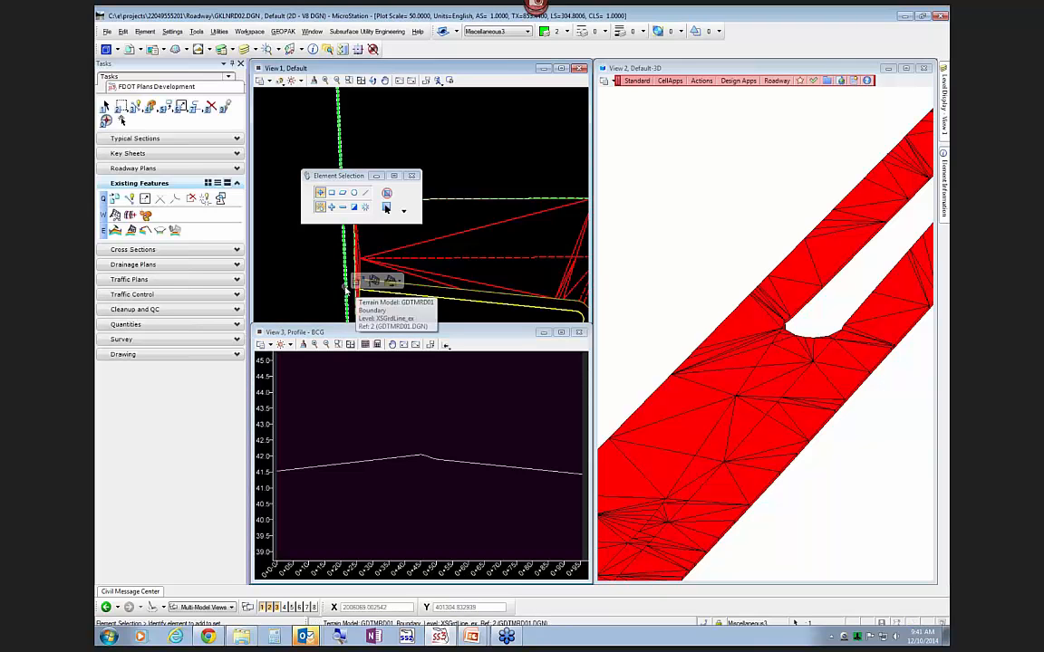
pyautogui.click(316, 470)
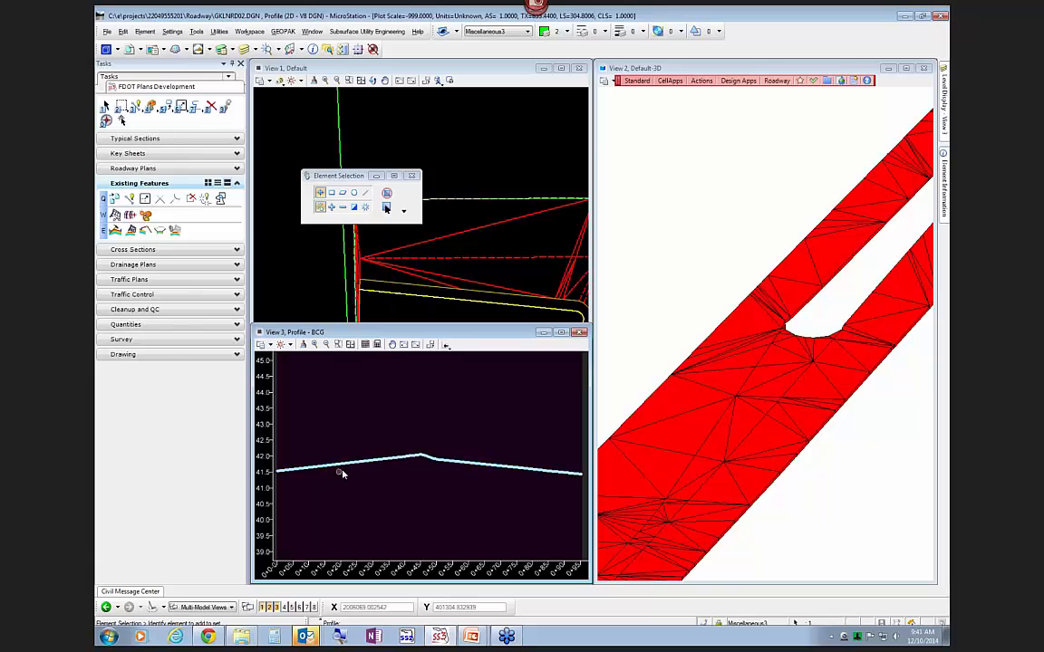
pyautogui.click(379, 464)
pyautogui.click(404, 344)
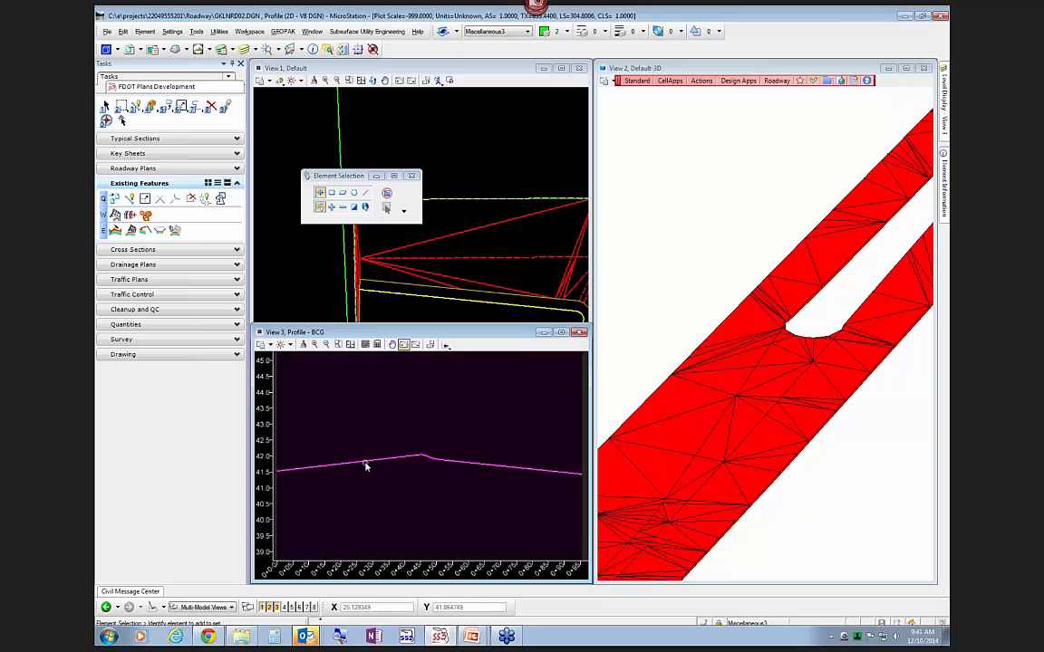
pyautogui.moveTo(368, 461)
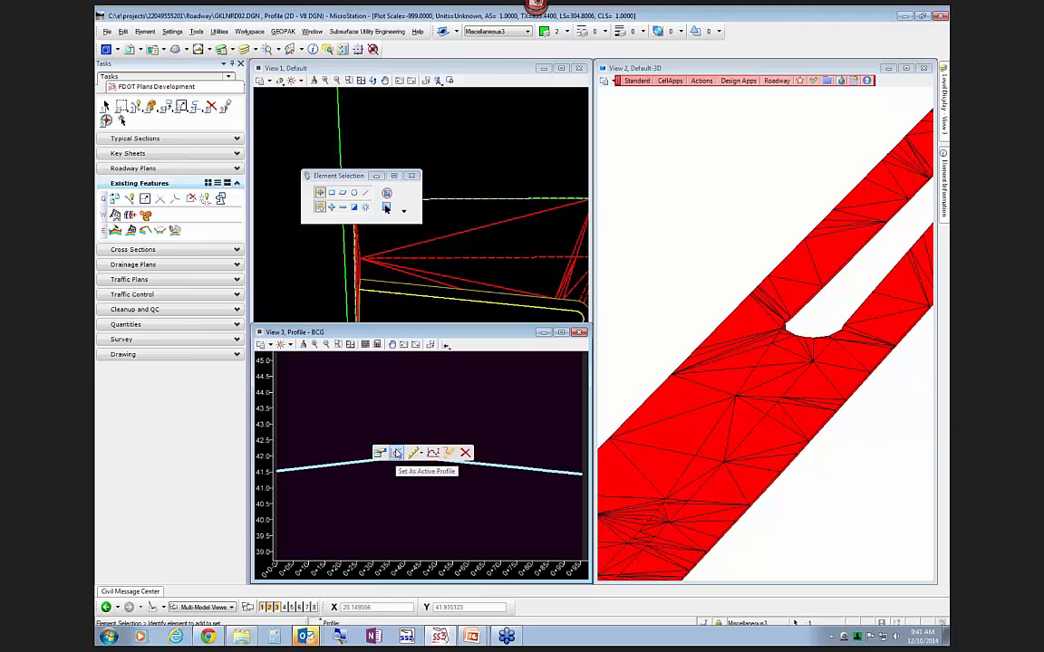
pyautogui.click(396, 454)
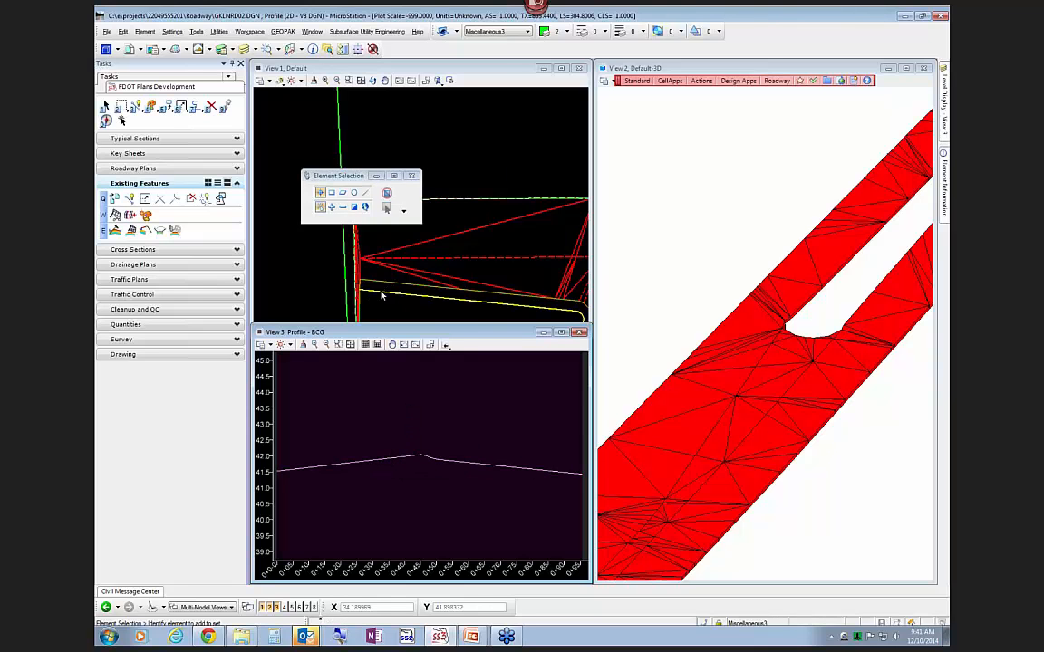
# Check the round-nosed median's back-of-curb line in the 3D model in View 2, selecting it and clearing the selection
pyautogui.scroll(-3, 445, 305)
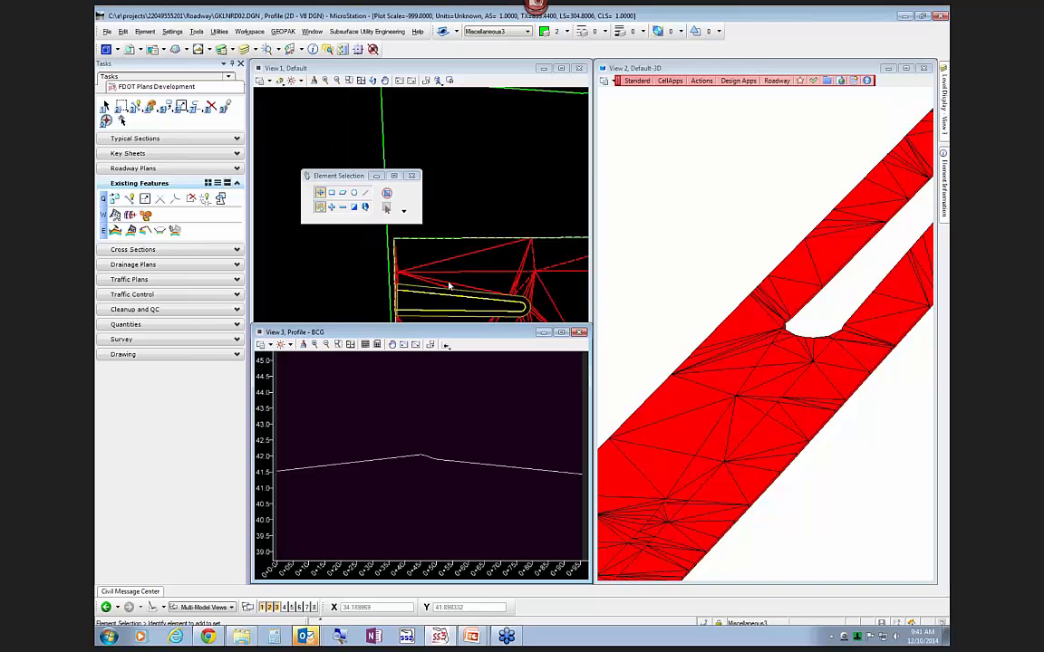
pyautogui.scroll(-2, 390, 269)
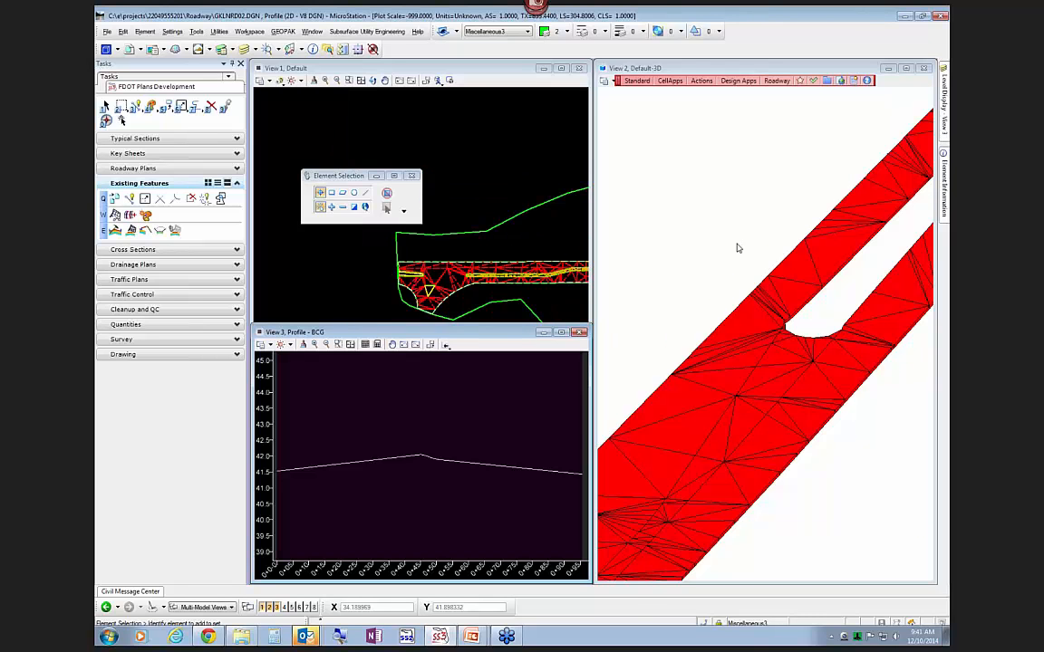
pyautogui.scroll(-3, 738, 248)
pyautogui.scroll(6, 598, 435)
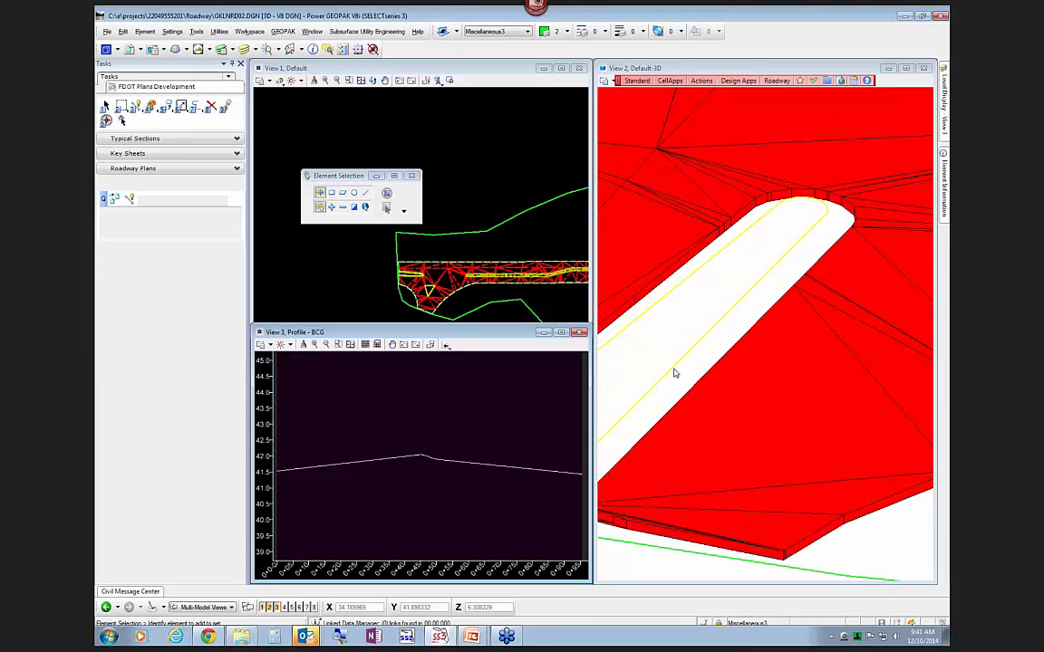
pyautogui.scroll(-2, 711, 381)
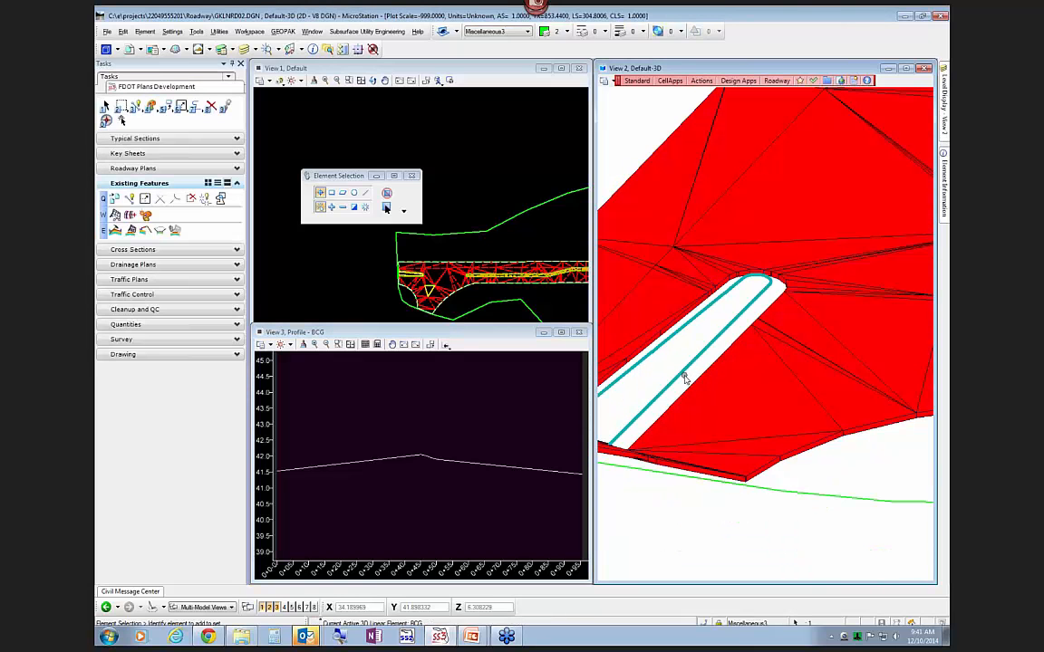
pyautogui.click(439, 472)
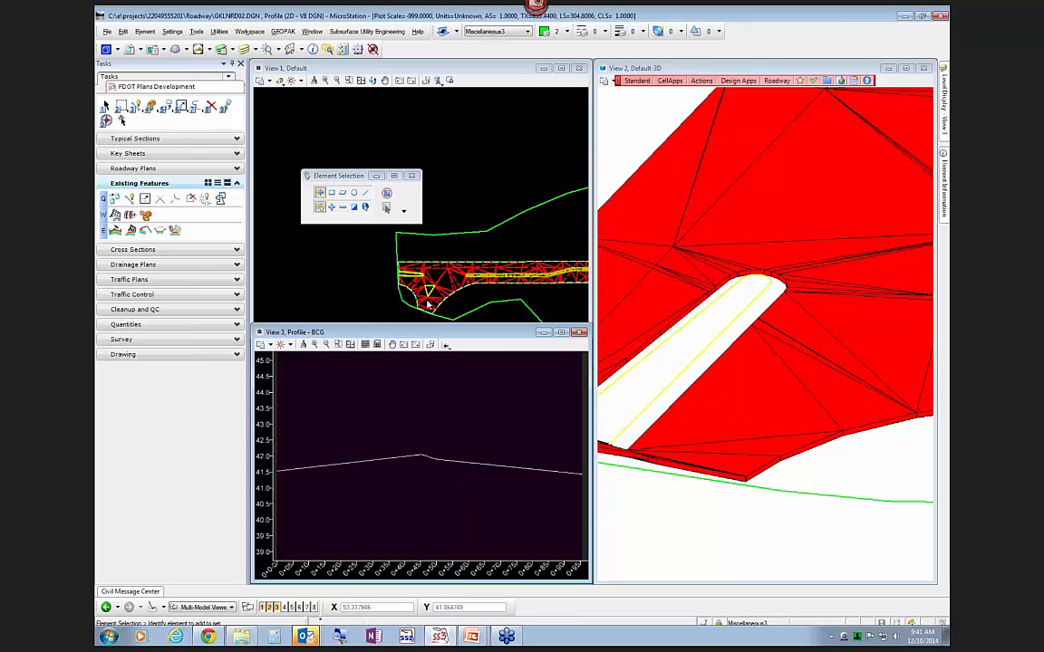
# Show the triangular island in the 3D view and open the profile model of its back-of-curb line in View 3
pyautogui.scroll(3, 444, 288)
pyautogui.click(664, 517)
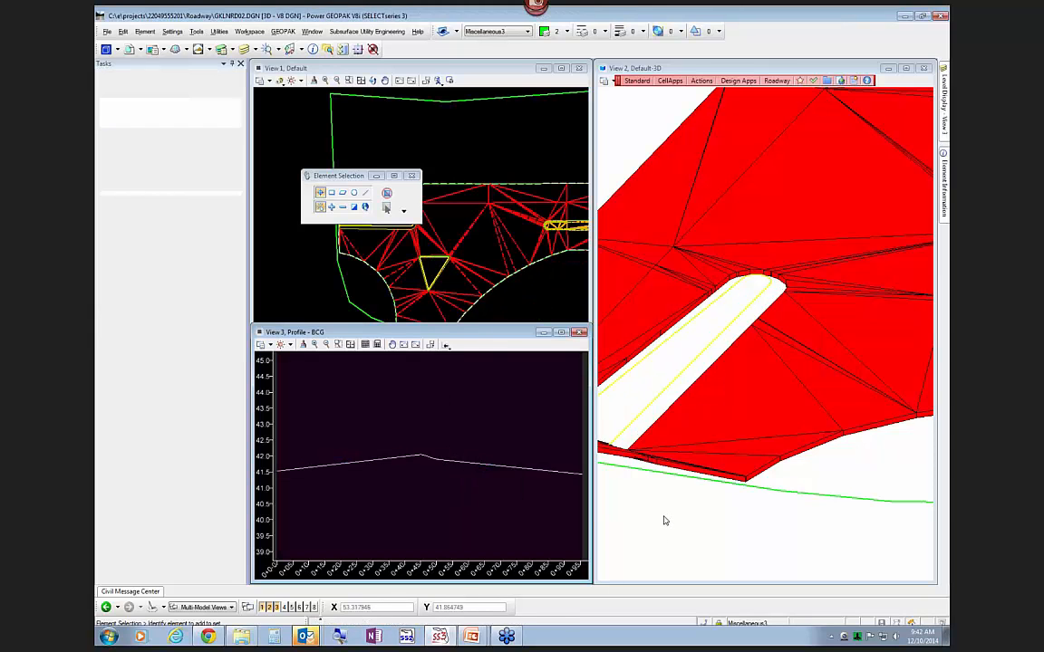
pyautogui.scroll(-2, 664, 518)
pyautogui.scroll(3, 685, 404)
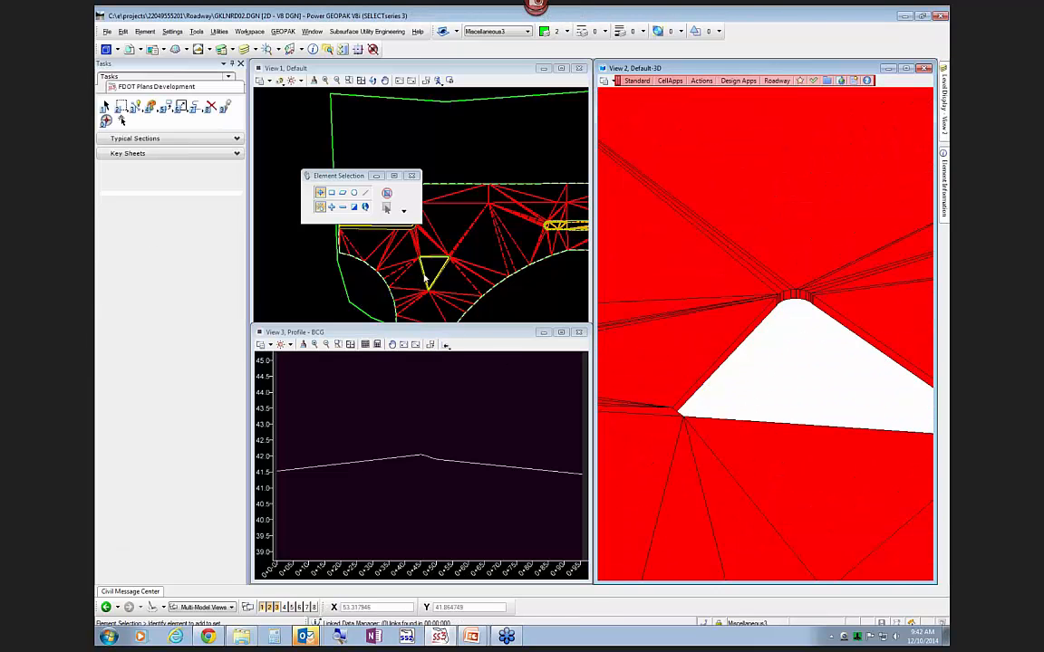
pyautogui.scroll(2, 376, 292)
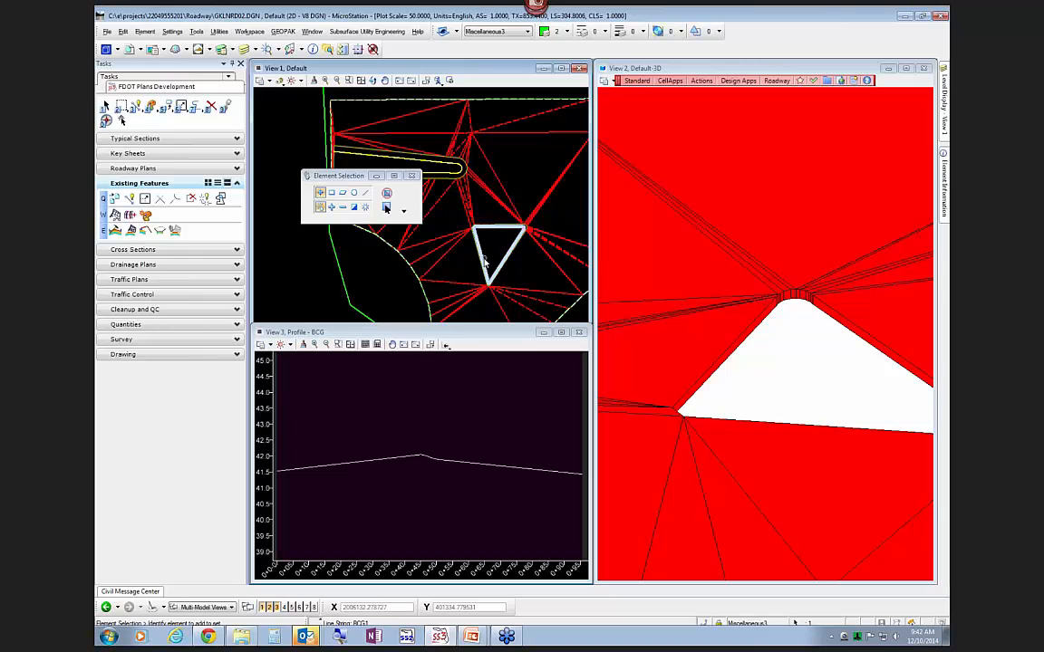
pyautogui.moveTo(485, 261)
pyautogui.click(519, 256)
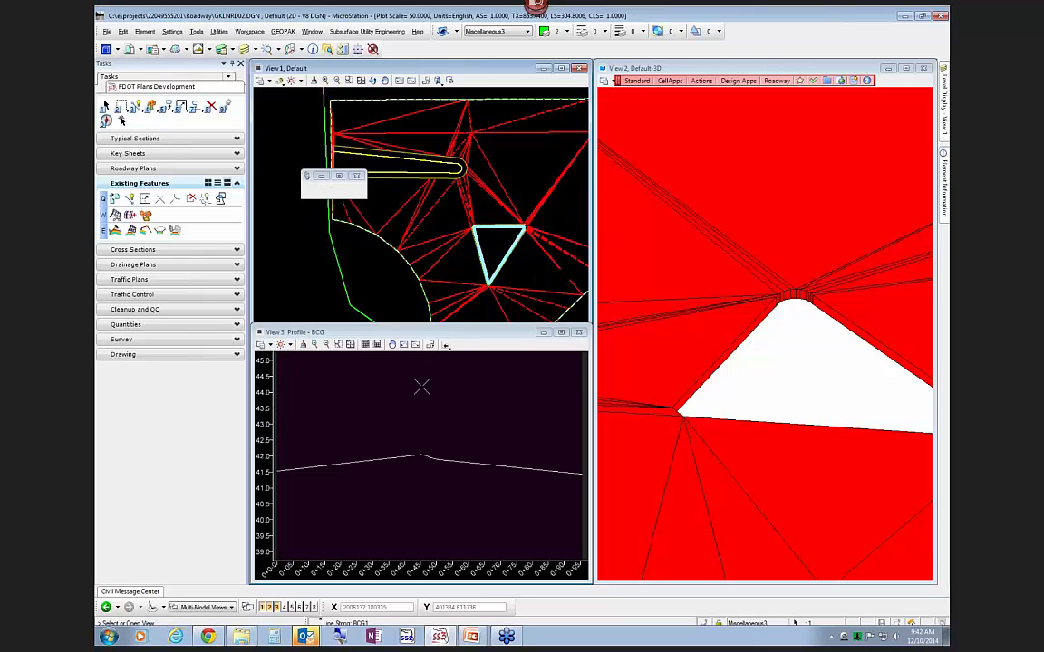
pyautogui.click(368, 419)
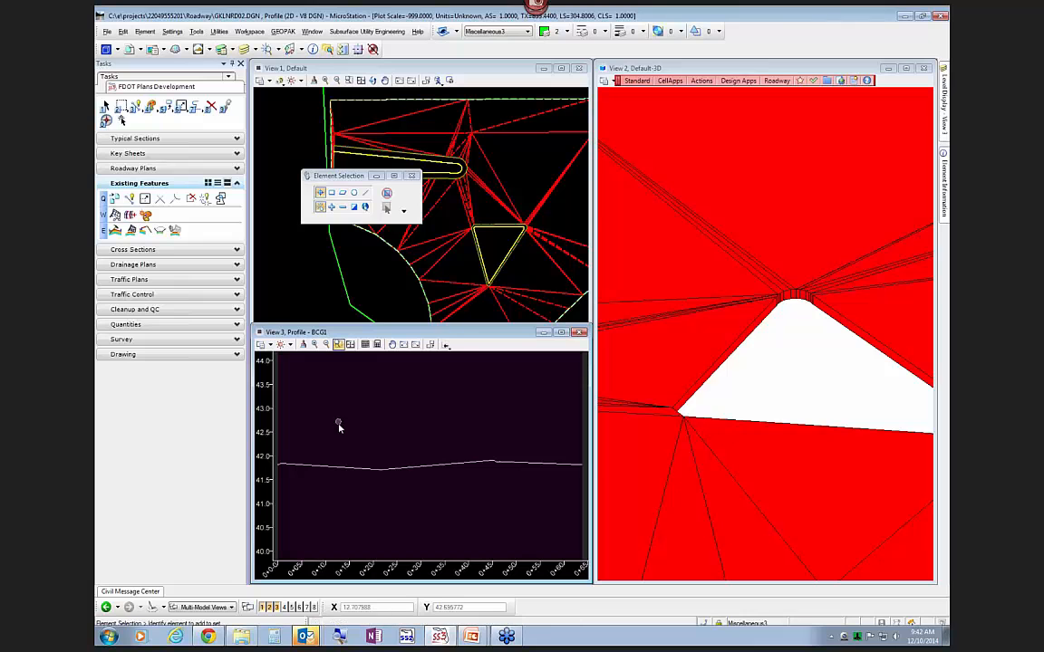
# Set the triangular island's profile line in the BCG1 profile view as the active profile and clear the selection
pyautogui.click(329, 467)
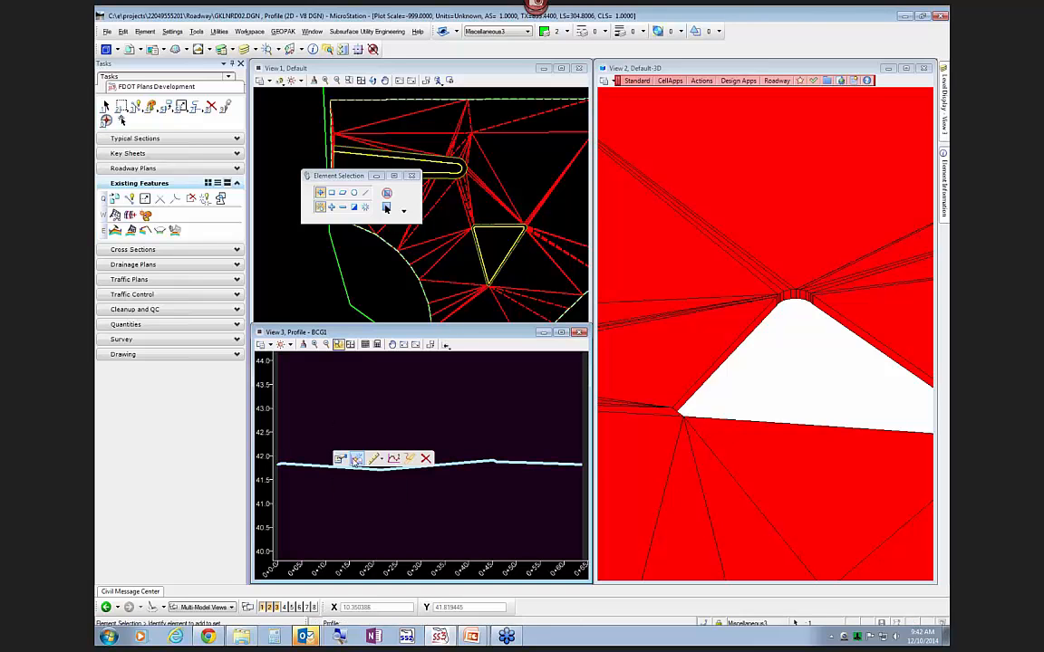
pyautogui.click(360, 462)
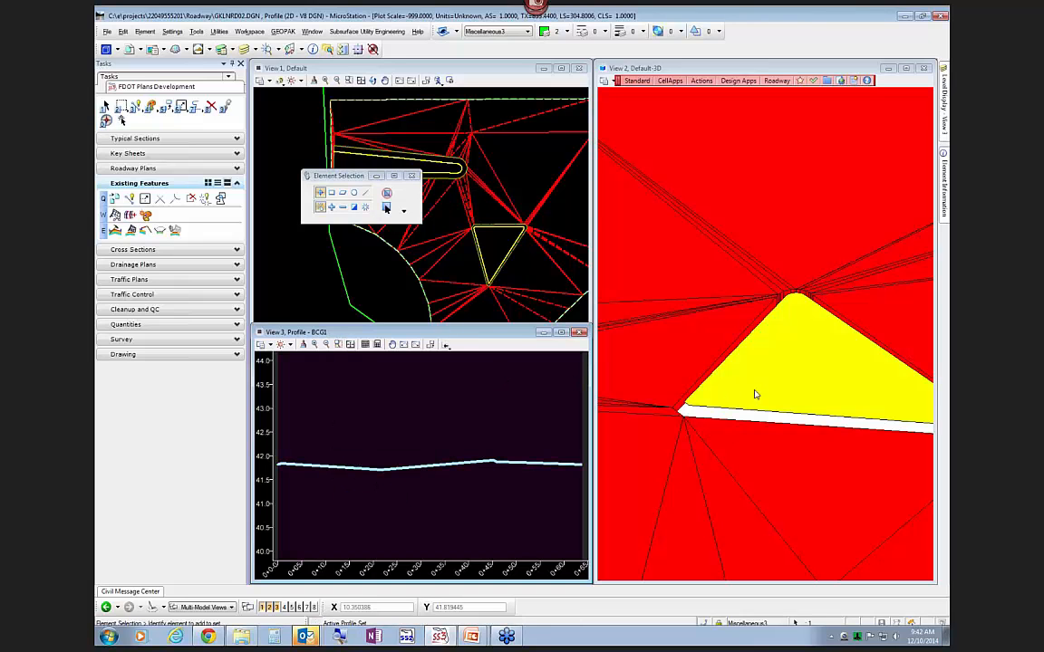
pyautogui.click(427, 416)
# Open the long narrow median's back-of-curb profile model in View 3 and set its profile line as the active profile
pyautogui.scroll(-6, 315, 292)
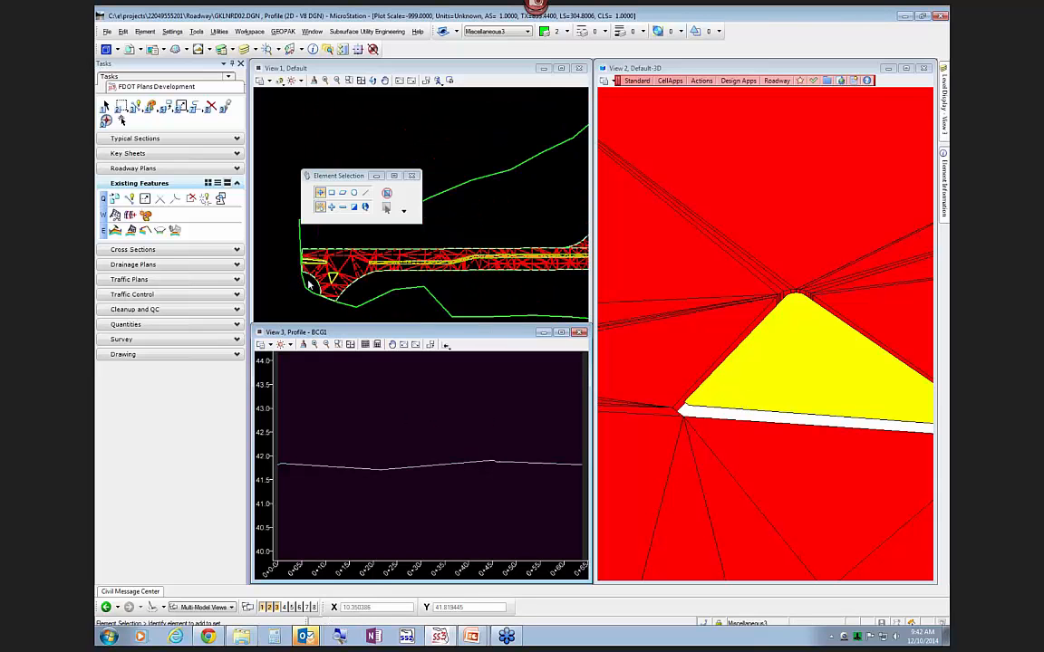
pyautogui.scroll(4, 369, 268)
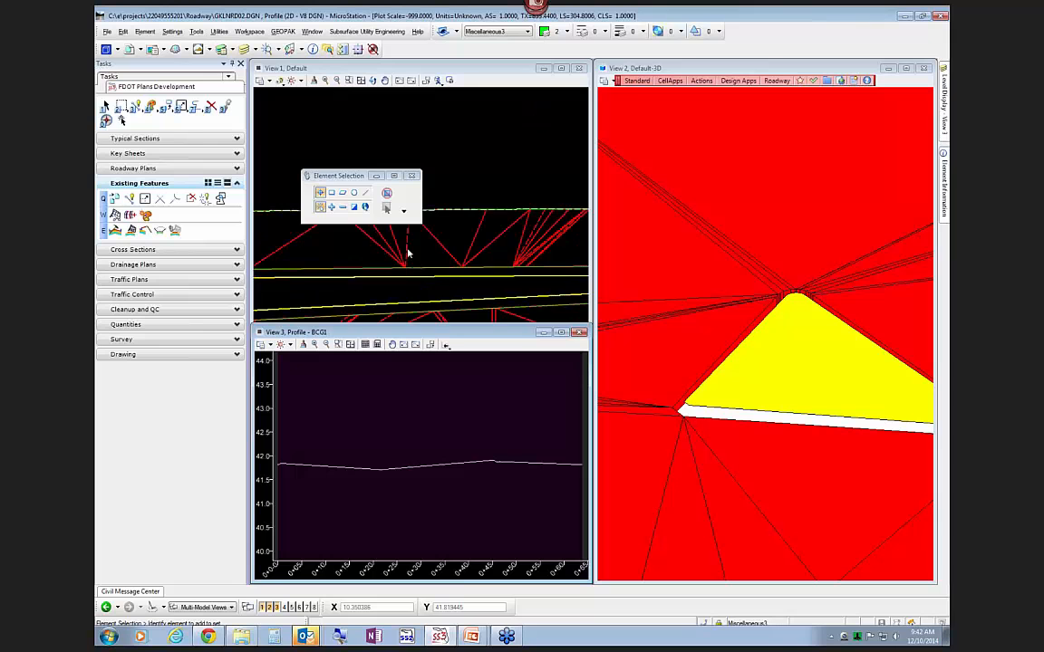
pyautogui.scroll(-2, 496, 258)
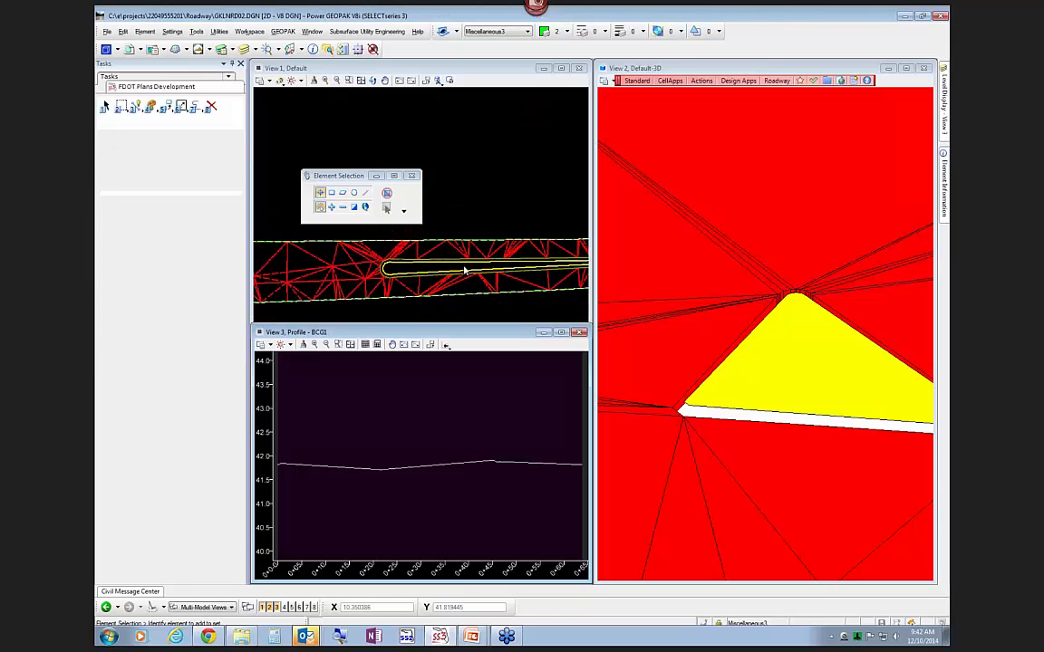
pyautogui.click(480, 268)
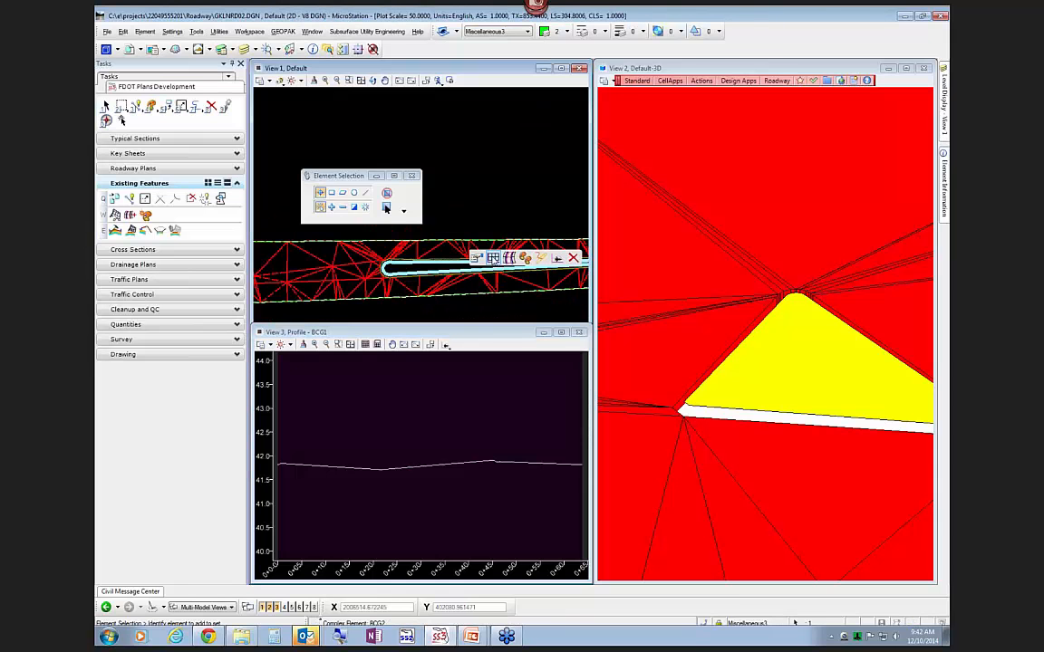
pyautogui.click(489, 266)
pyautogui.click(350, 449)
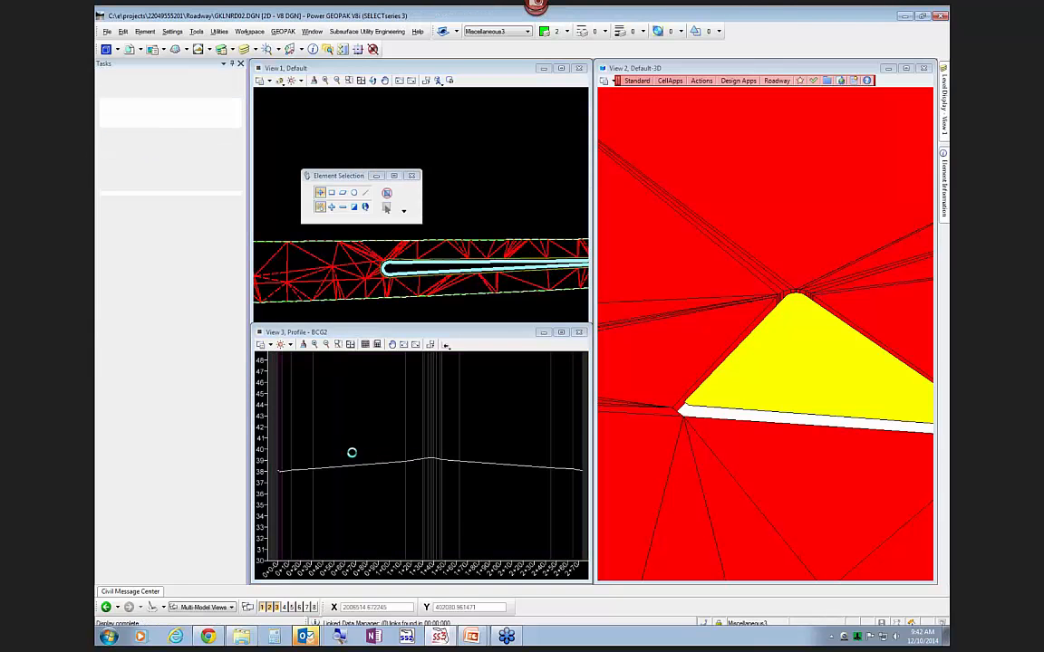
pyautogui.click(351, 469)
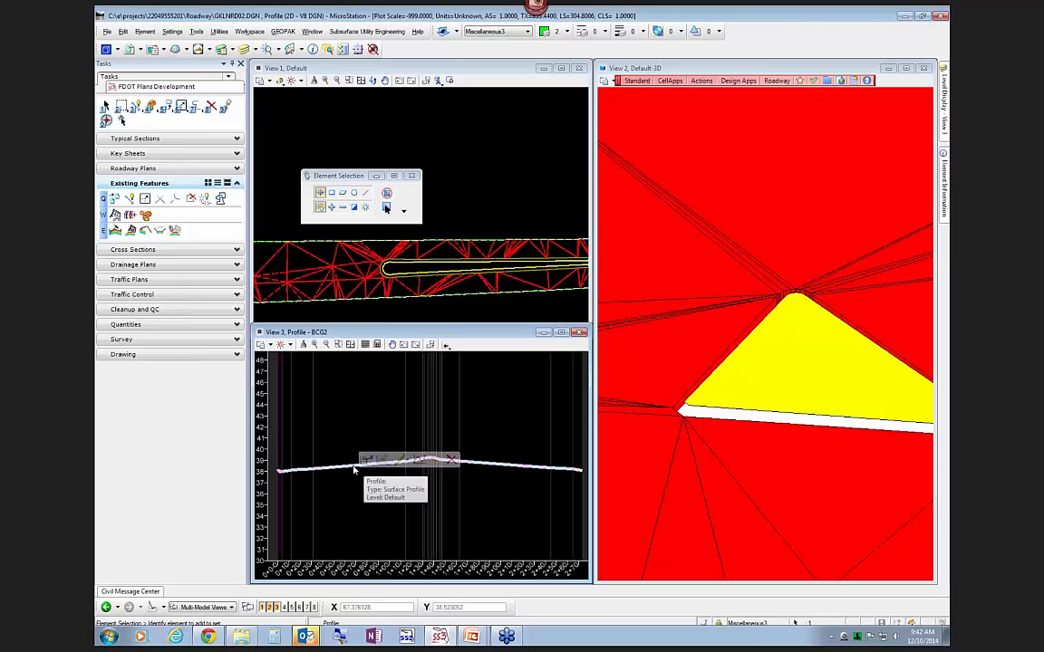
pyautogui.click(386, 459)
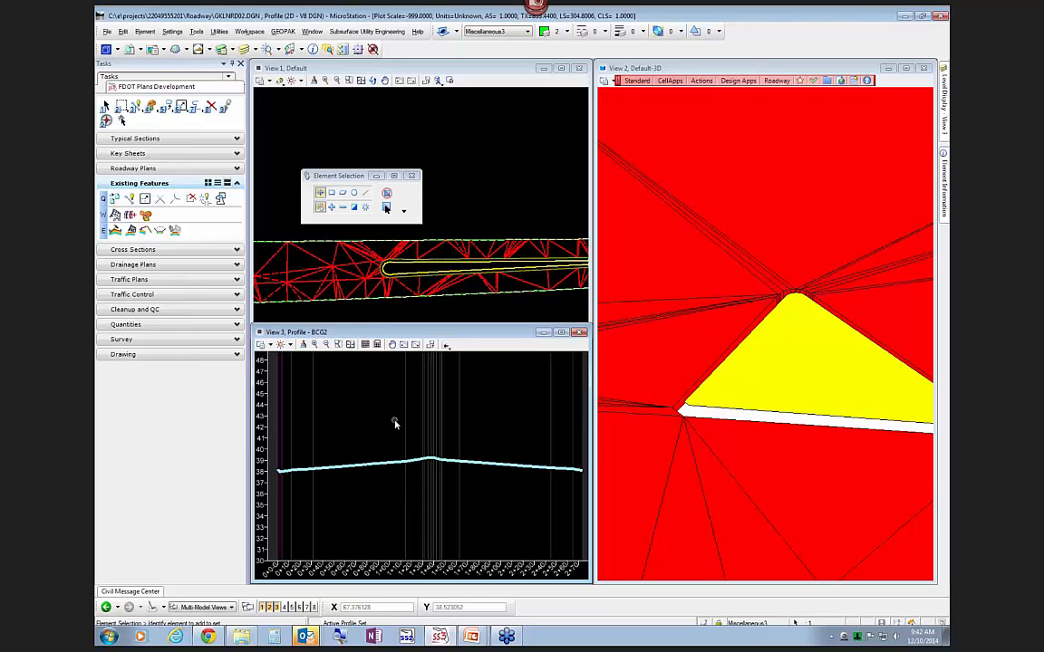
# Check the medians and triangular island in the 3D model in View 2, including the round-nosed median's back-of-curb line
pyautogui.scroll(-5, 688, 412)
pyautogui.scroll(-2, 712, 395)
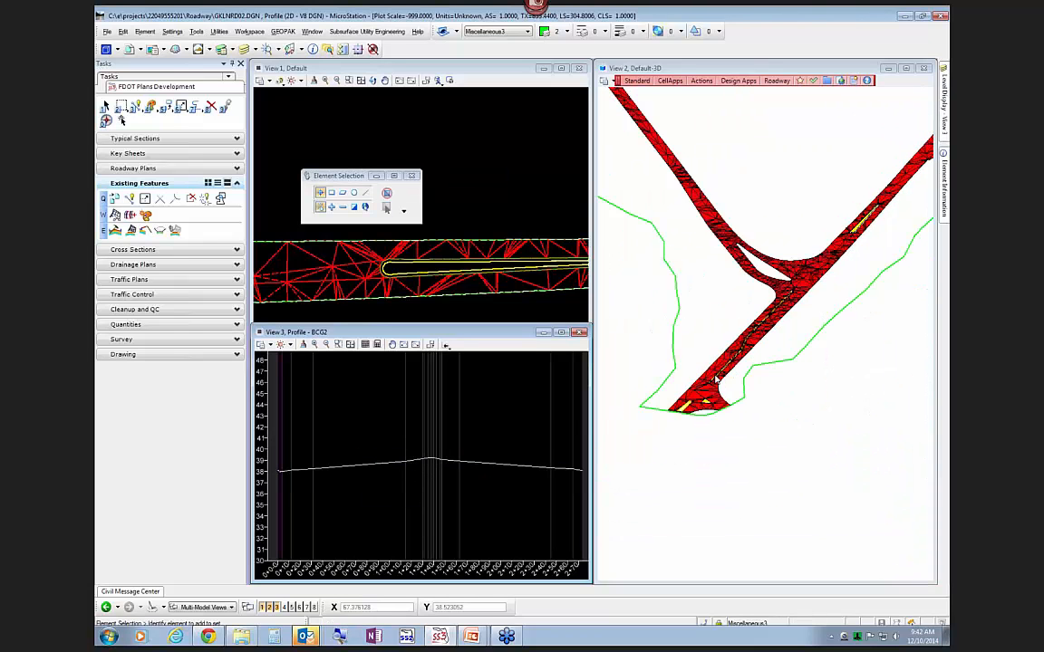
pyautogui.scroll(3, 850, 225)
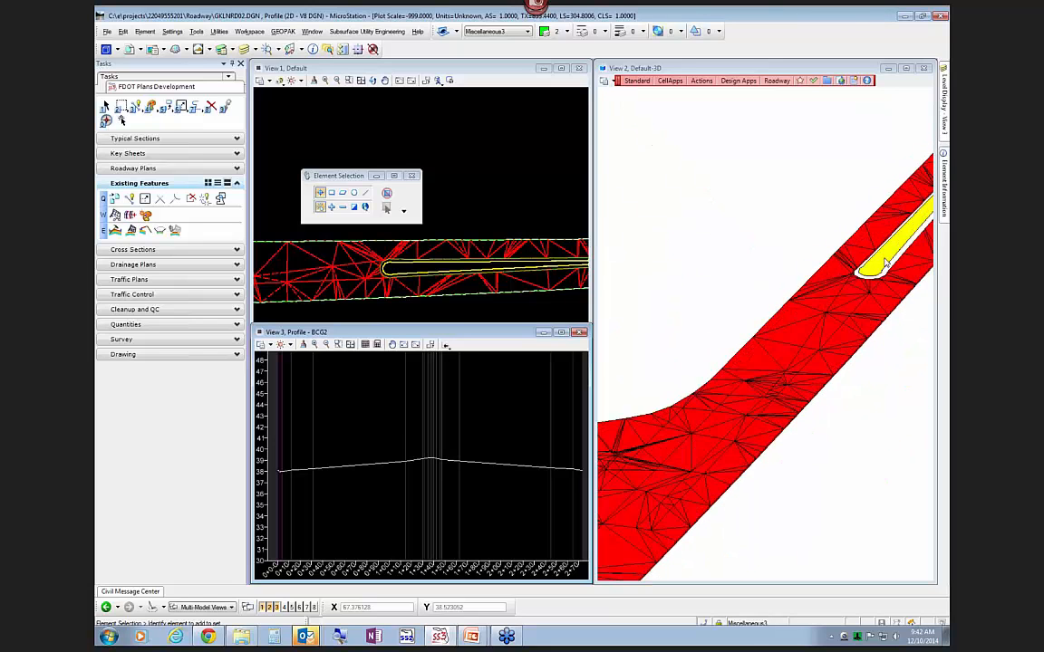
pyautogui.scroll(-3, 886, 263)
pyautogui.scroll(3, 712, 447)
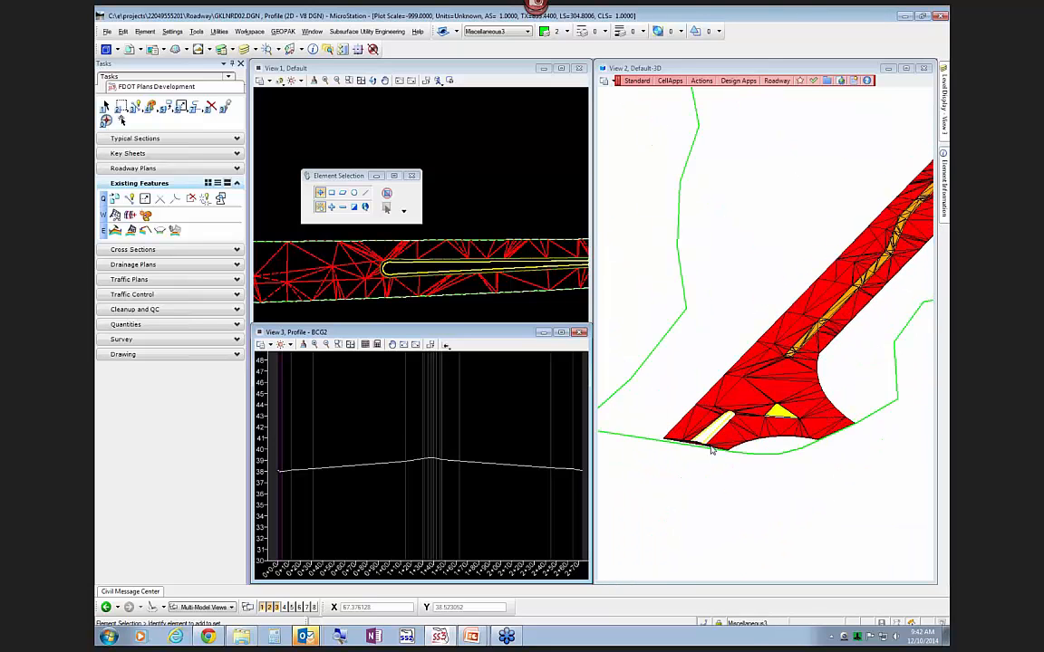
pyautogui.click(604, 82)
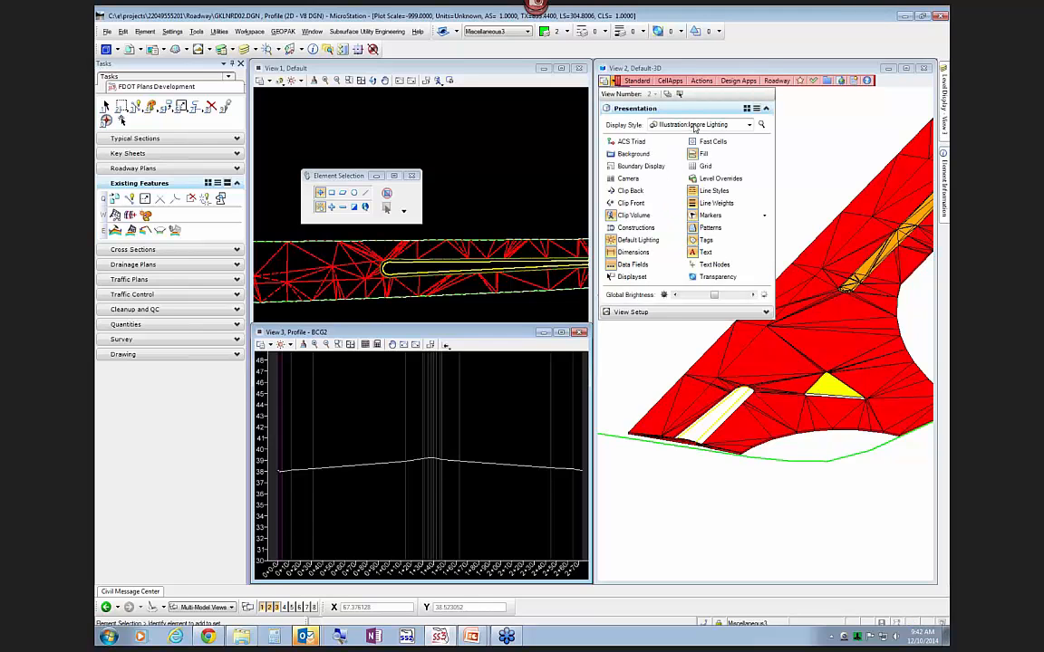
pyautogui.click(805, 159)
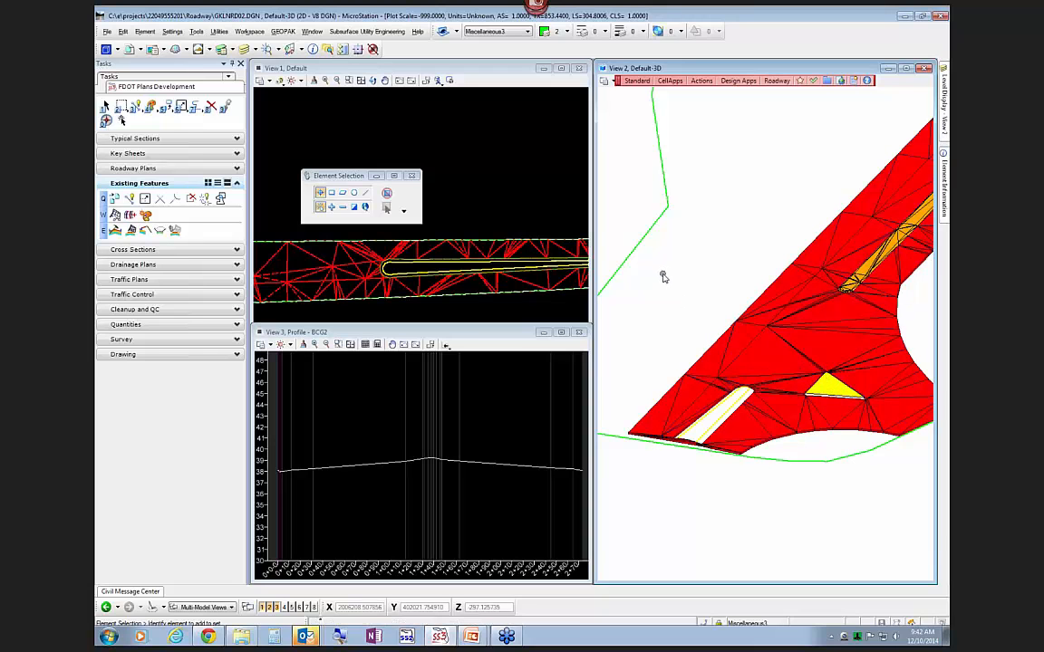
pyautogui.scroll(2, 718, 431)
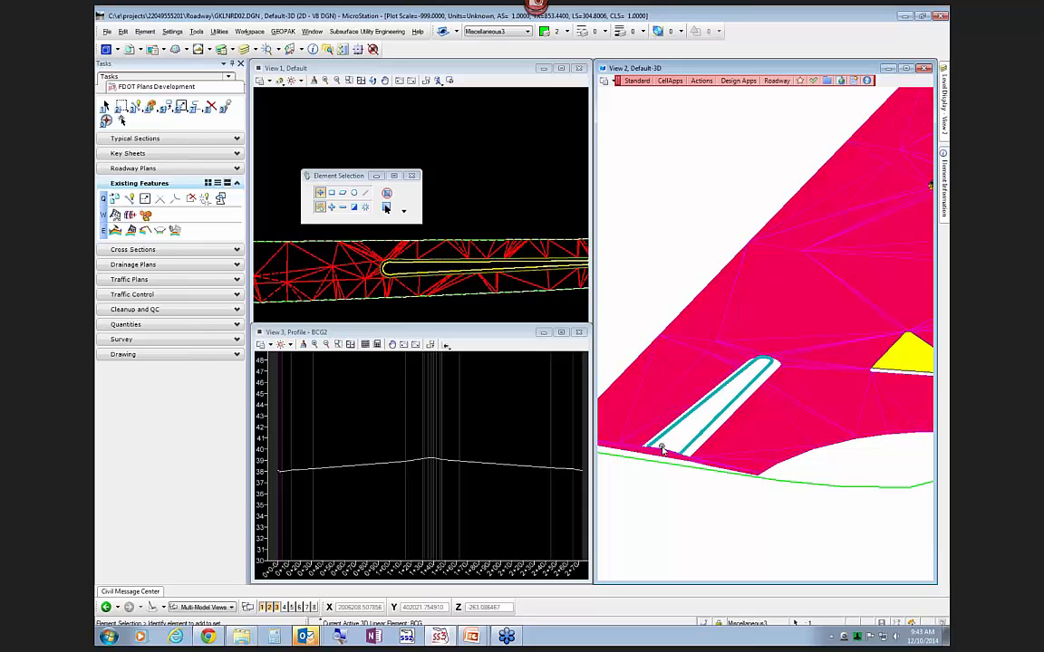
pyautogui.click(678, 435)
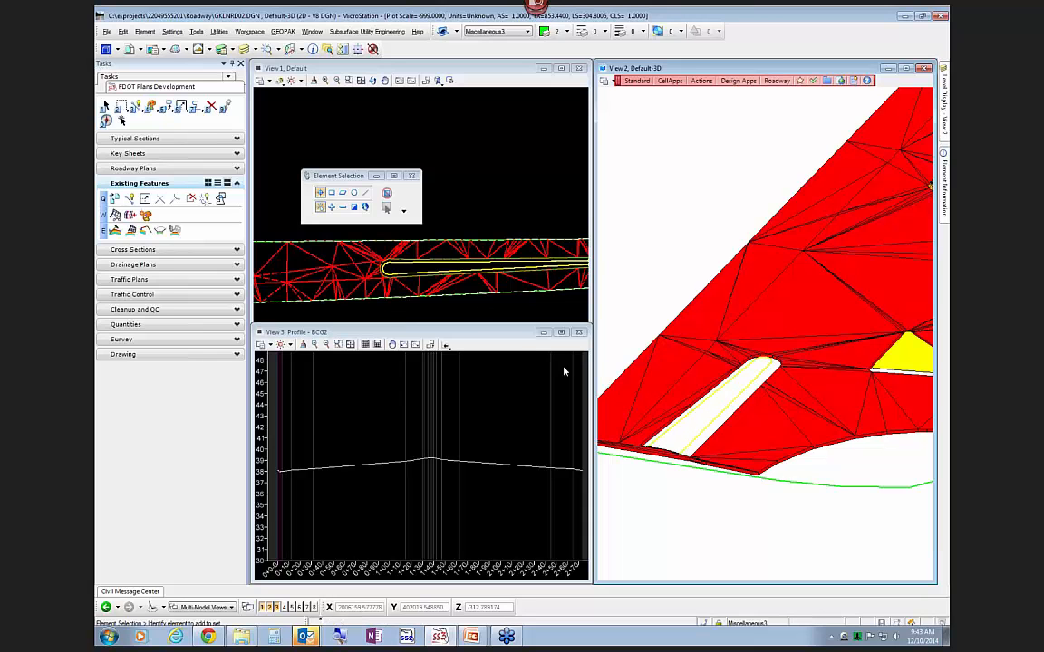
# Close the View 3 profile window and extend View 1 over the freed space
pyautogui.scroll(-4, 531, 188)
pyautogui.moveTo(495, 264); pyautogui.dragTo(544, 300, button='middle')
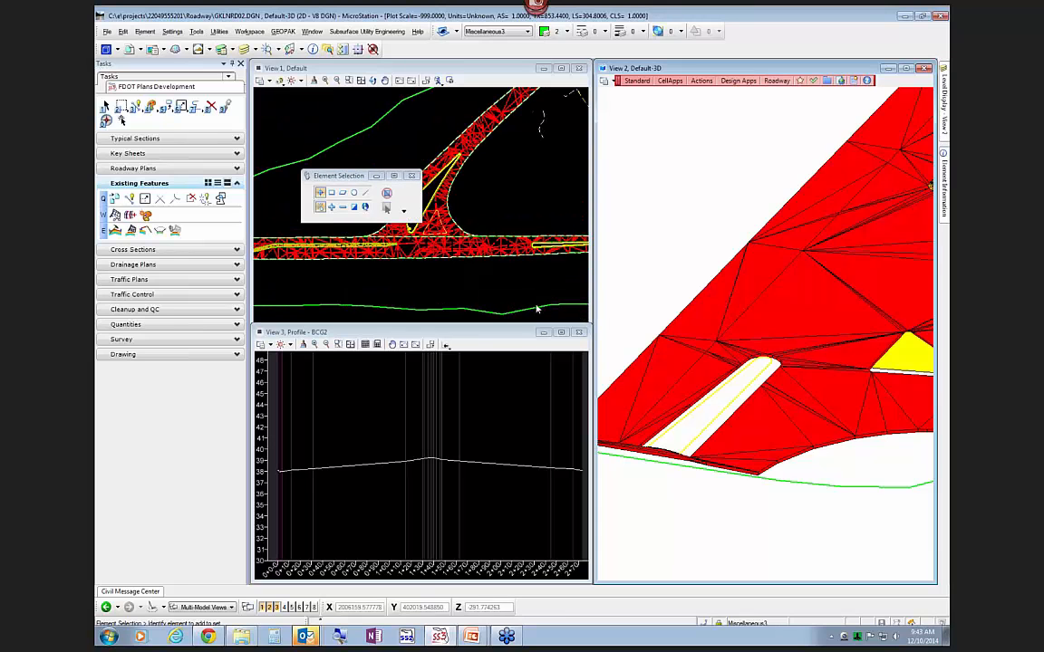
pyautogui.scroll(3, 555, 246)
pyautogui.scroll(3, 538, 250)
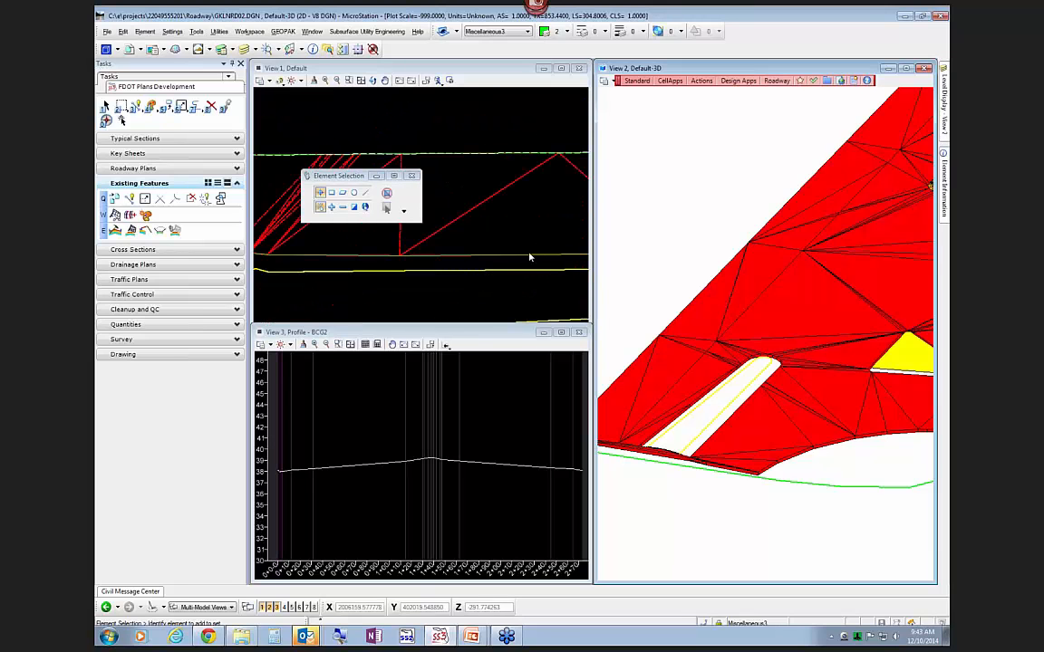
pyautogui.click(529, 260)
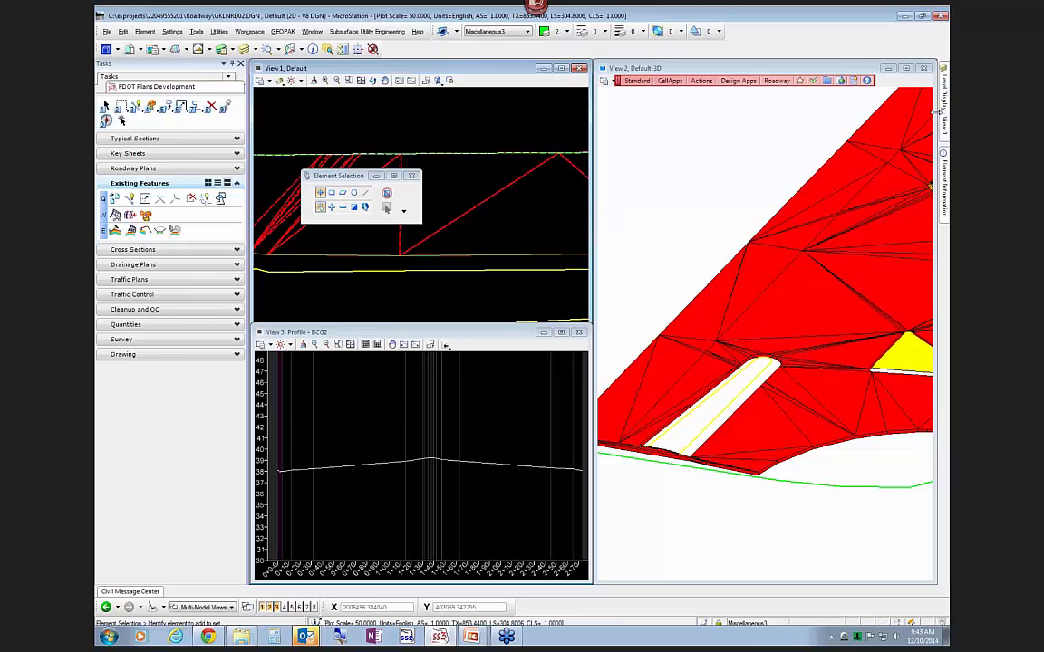
pyautogui.moveTo(936, 110)
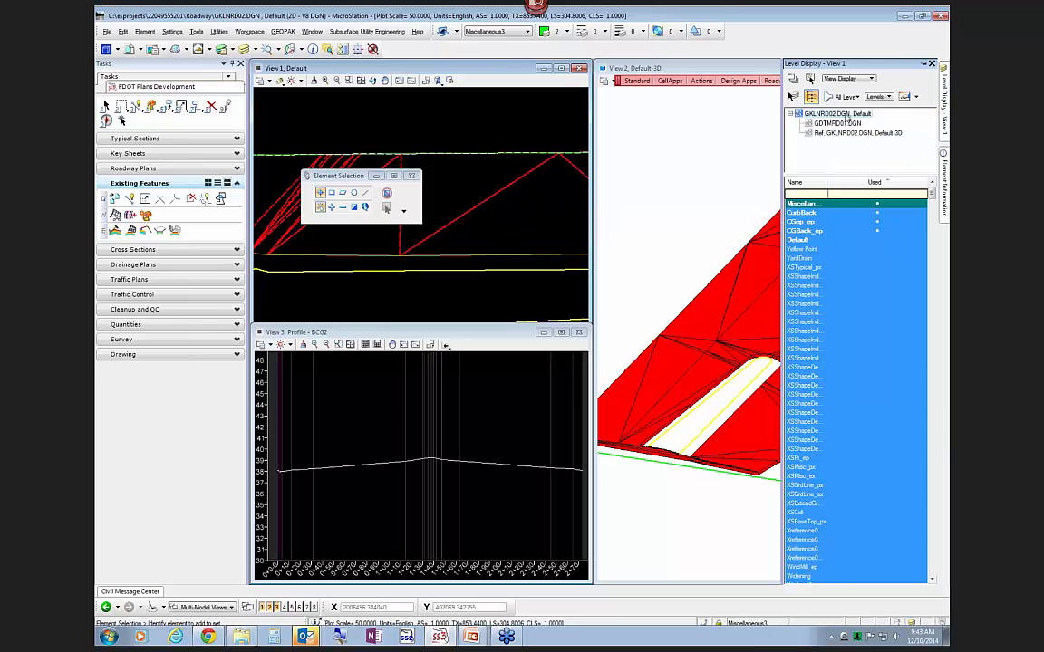
pyautogui.click(503, 68)
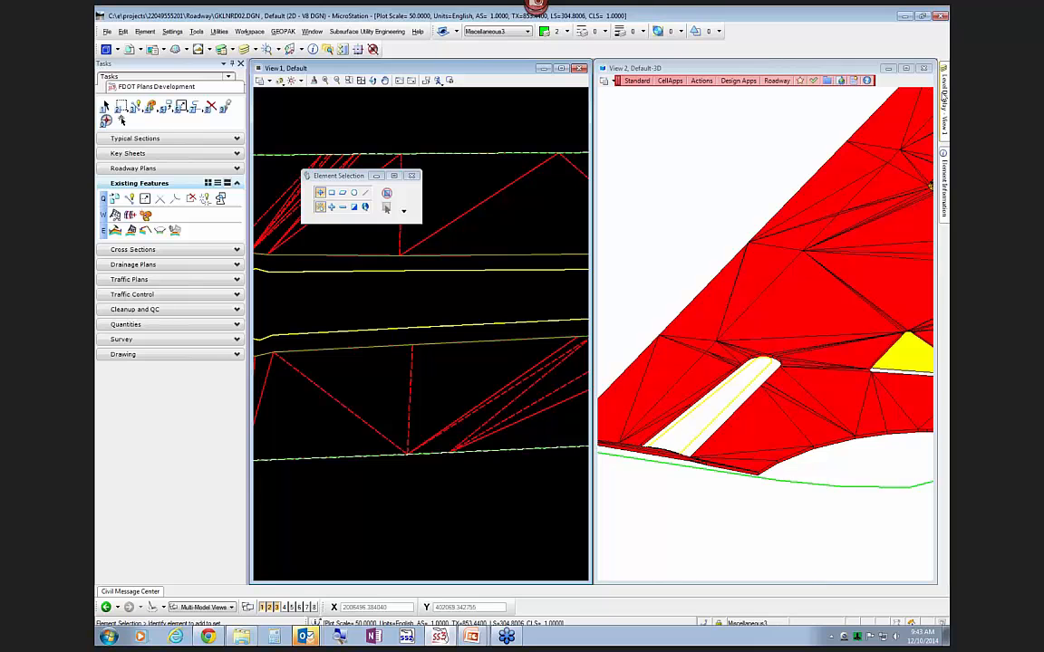
# Turn off the display of the GKLNRD02.DGN, Default-3D reference in View 1
pyautogui.moveTo(939, 102)
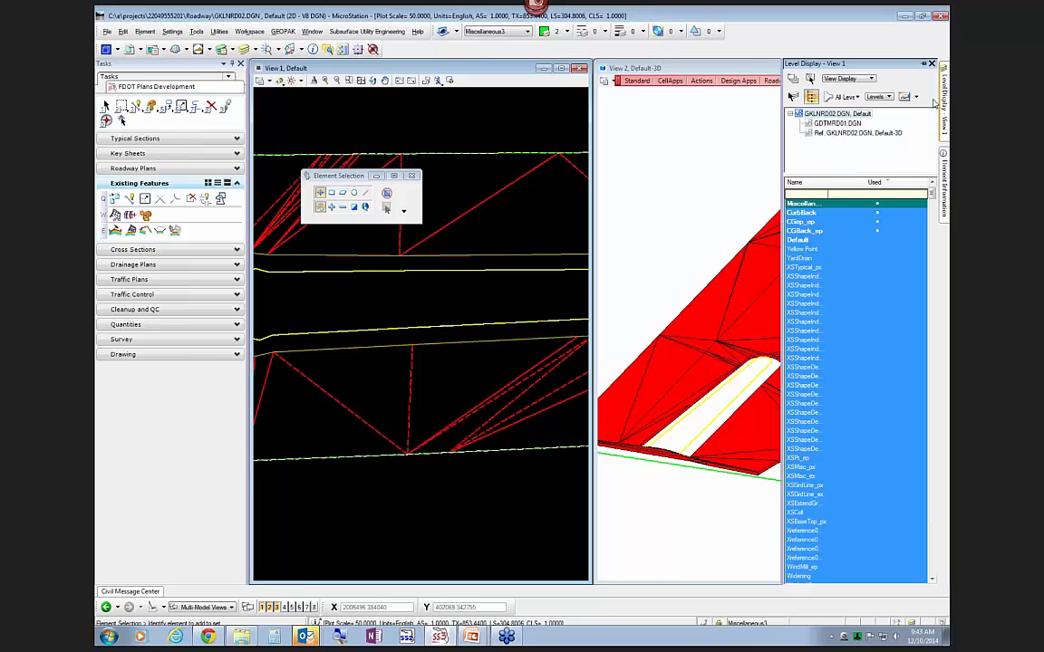
pyautogui.click(839, 133)
pyautogui.rightClick(839, 134)
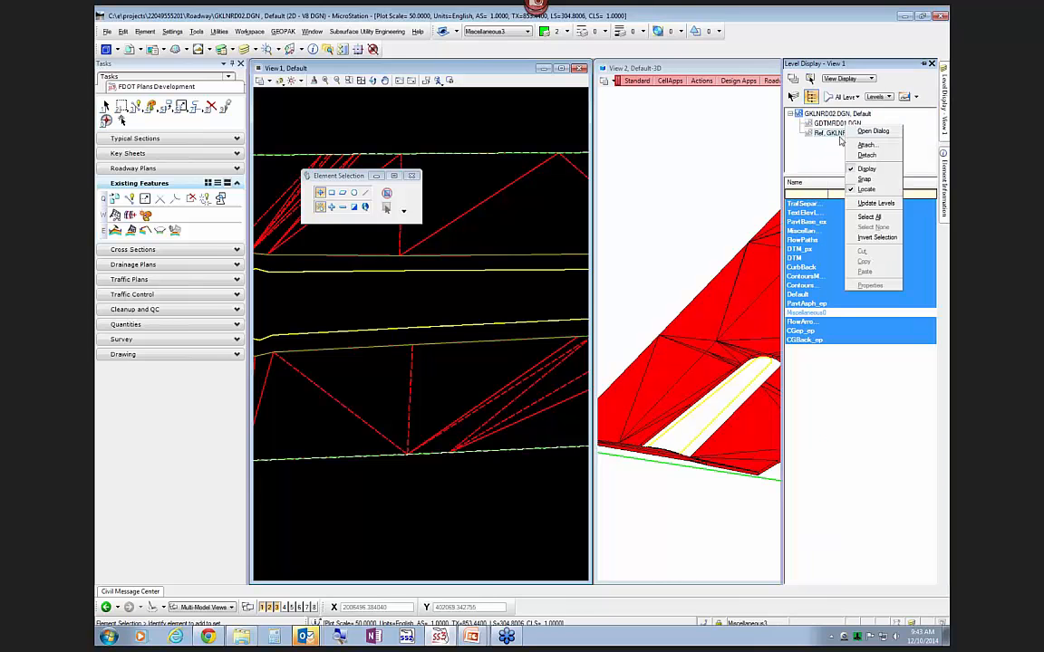
pyautogui.click(856, 172)
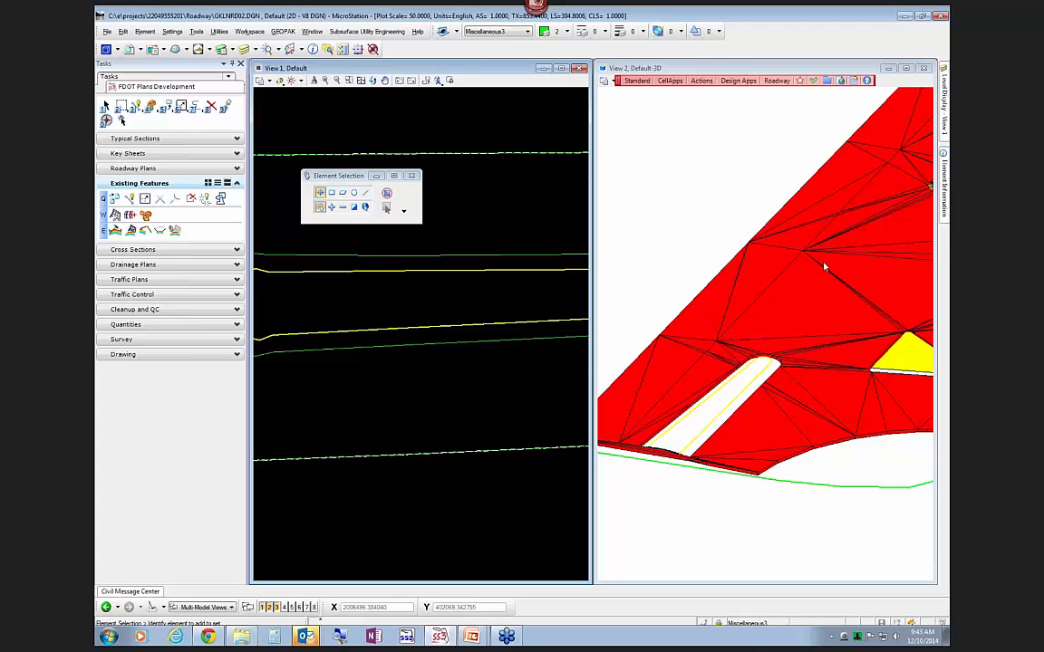
# Set the linear feature definition to PavementExisting for the outer edge line around the round-nosed median beside the triangular island
pyautogui.scroll(-3, 825, 267)
pyautogui.moveTo(885, 262); pyautogui.dragTo(875, 369, button='middle')
pyautogui.scroll(-4, 499, 297)
pyautogui.scroll(-2, 501, 296)
pyautogui.moveTo(401, 296); pyautogui.dragTo(549, 292, button='middle')
pyautogui.moveTo(371, 323); pyautogui.dragTo(542, 324, button='middle')
pyautogui.scroll(4, 371, 302)
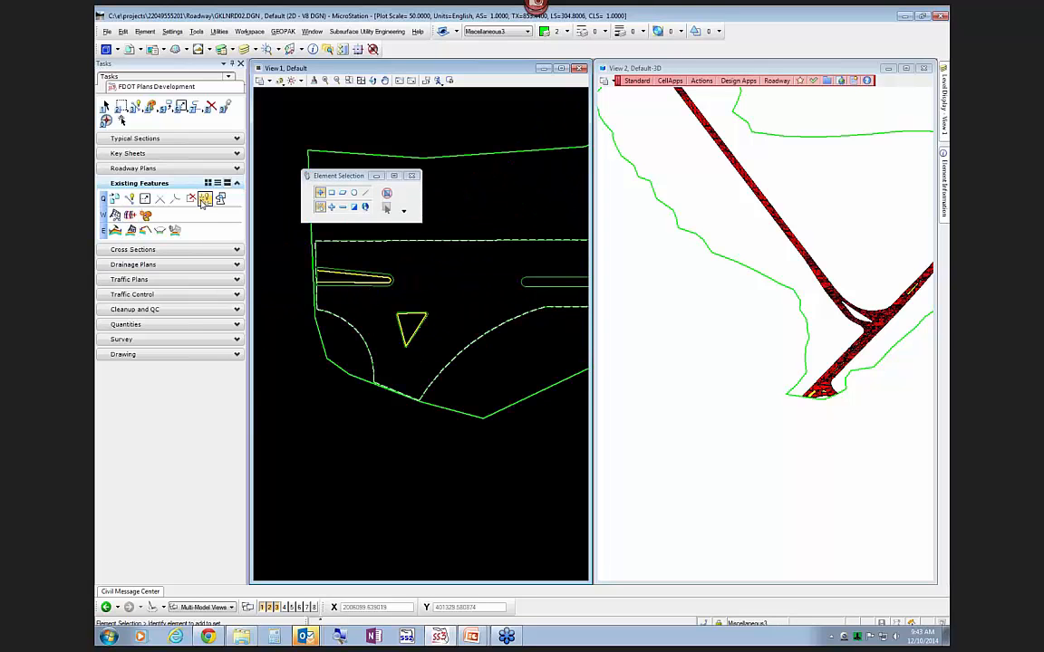
pyautogui.click(130, 199)
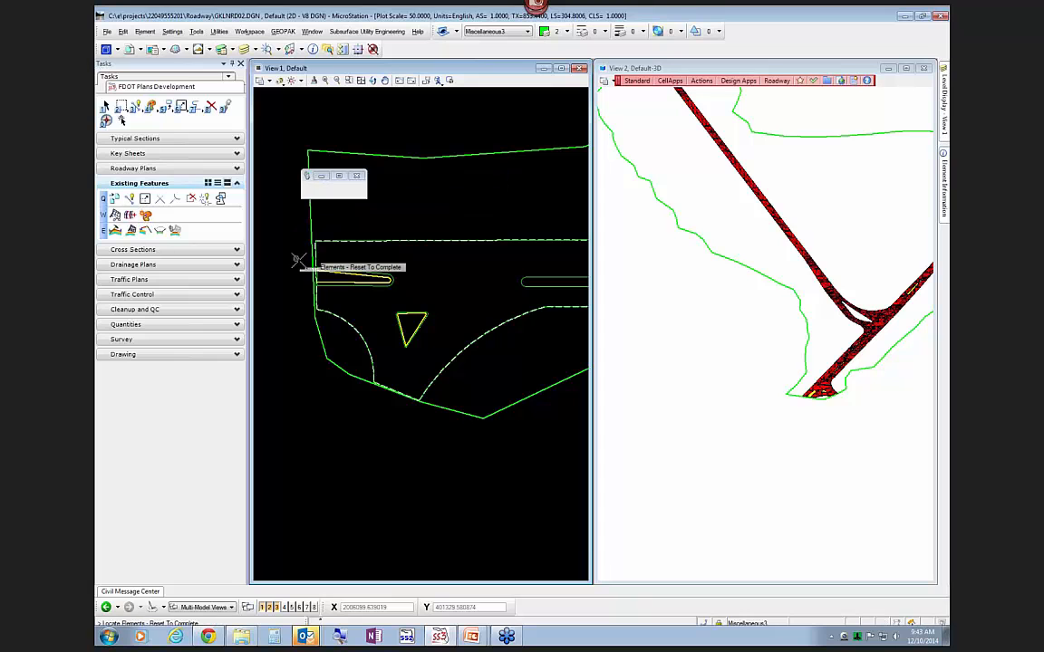
pyautogui.click(347, 267)
pyautogui.click(381, 215)
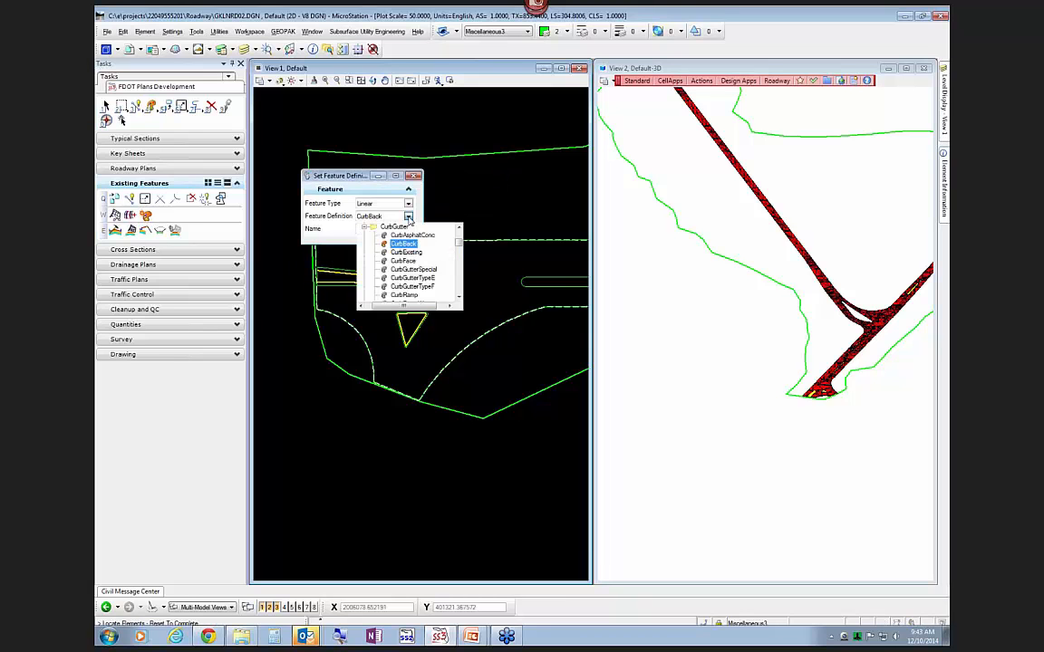
pyautogui.scroll(-5, 458, 262)
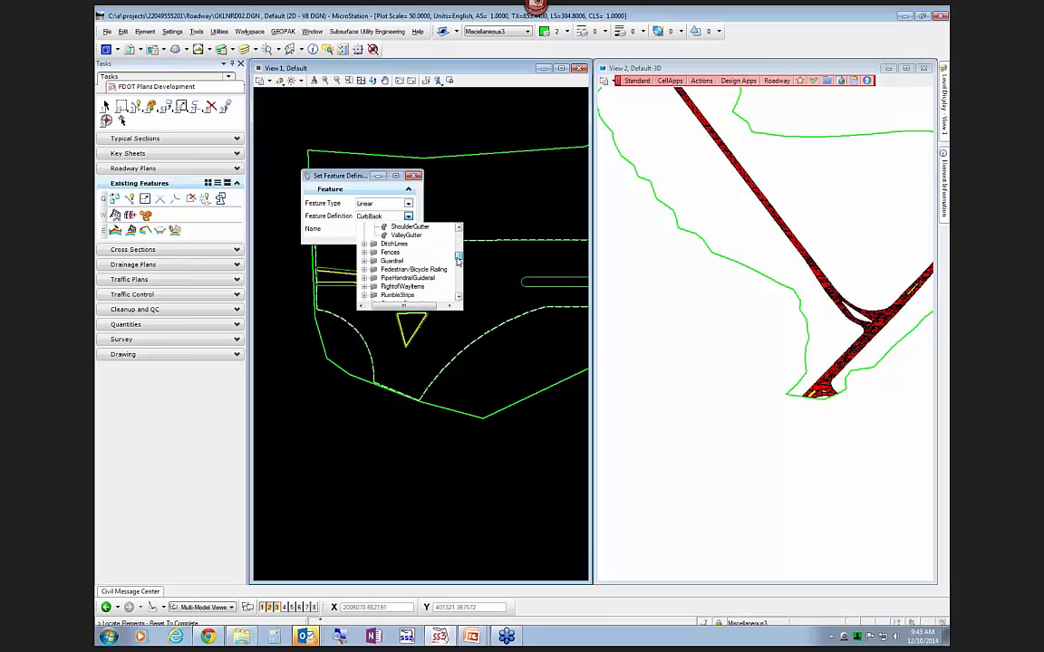
pyautogui.scroll(-10, 458, 262)
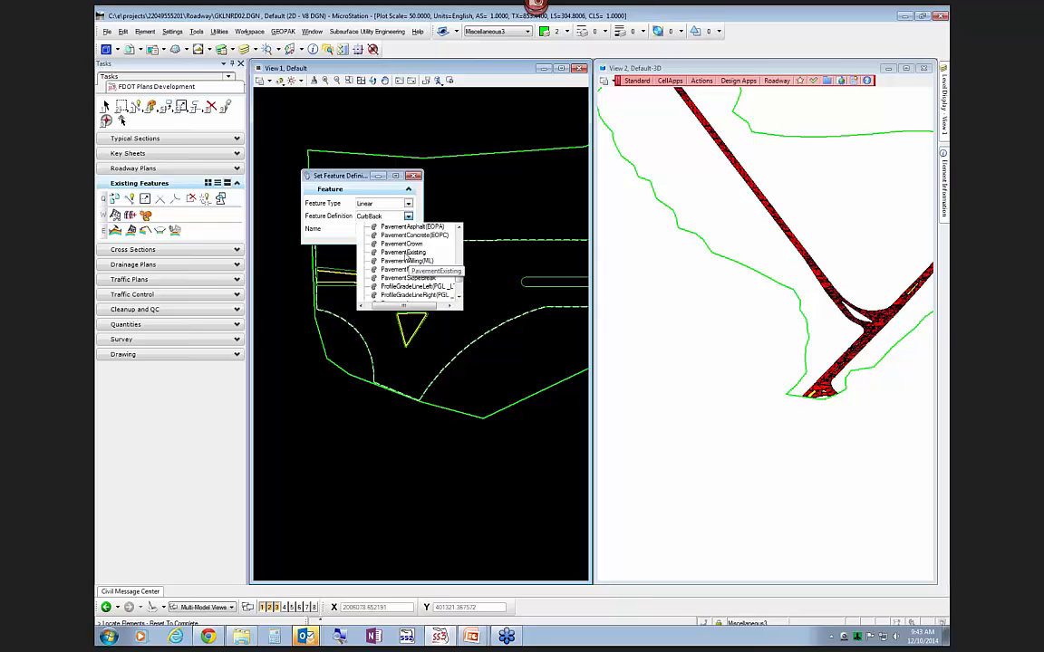
pyautogui.click(404, 253)
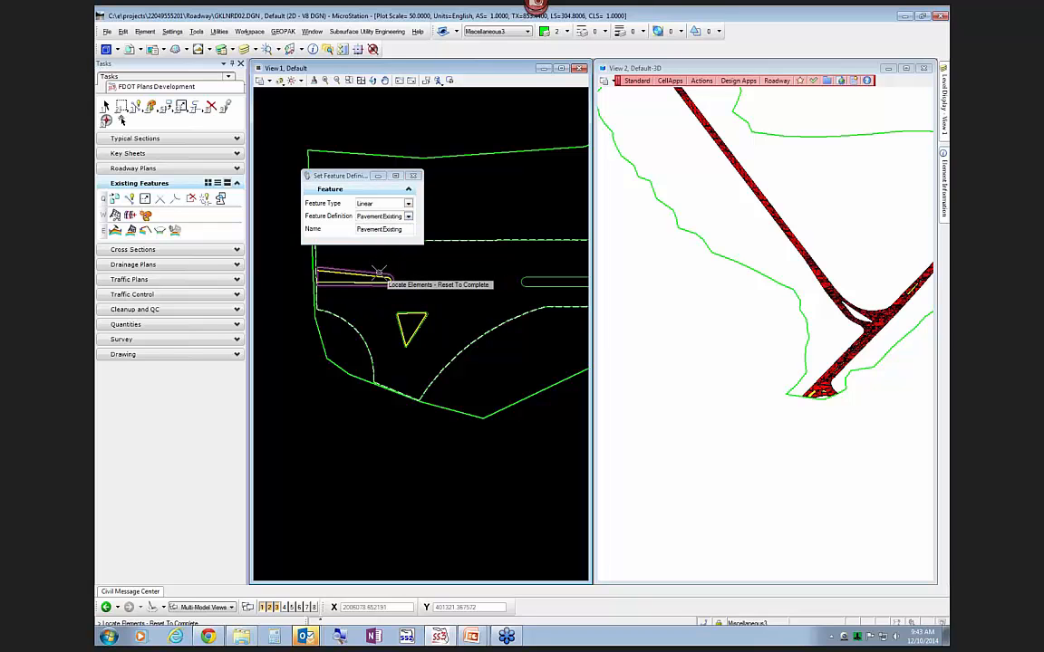
# Set the linear feature definition to PavementExisting for the outer edge lines around the separate long tapered median and the triangular island
pyautogui.scroll(-2, 305, 299)
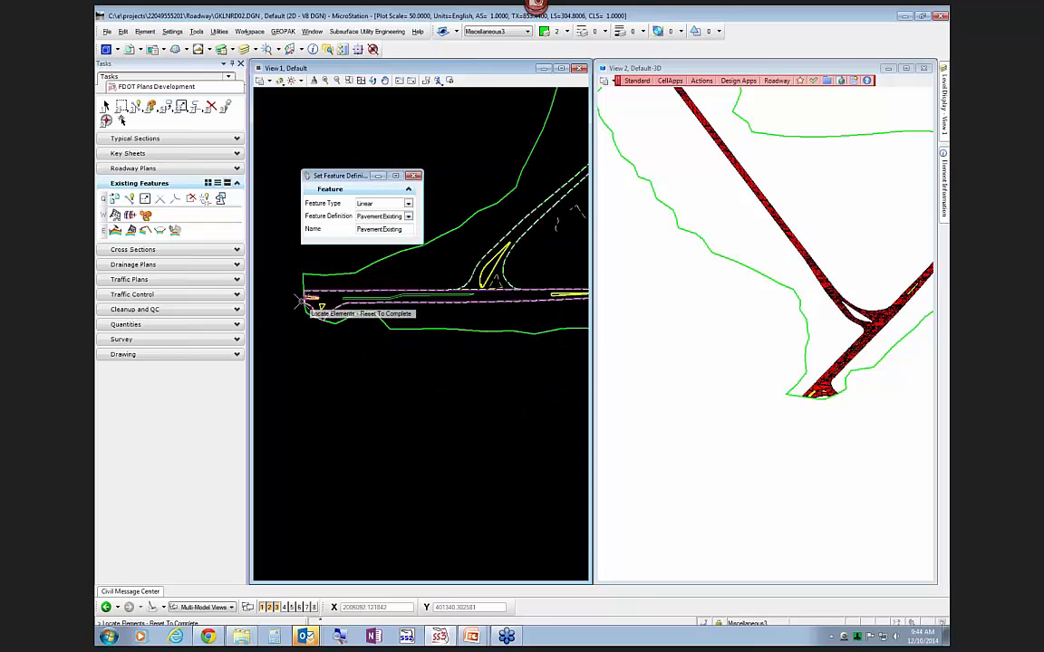
pyautogui.scroll(-2, 526, 295)
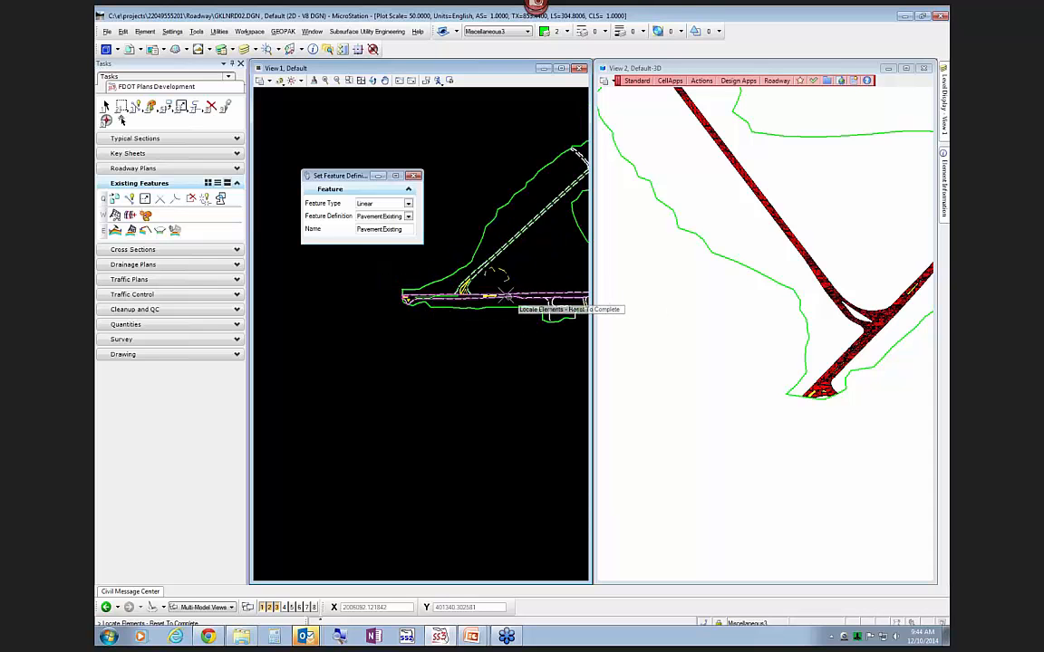
pyautogui.scroll(4, 429, 302)
pyautogui.click(429, 302)
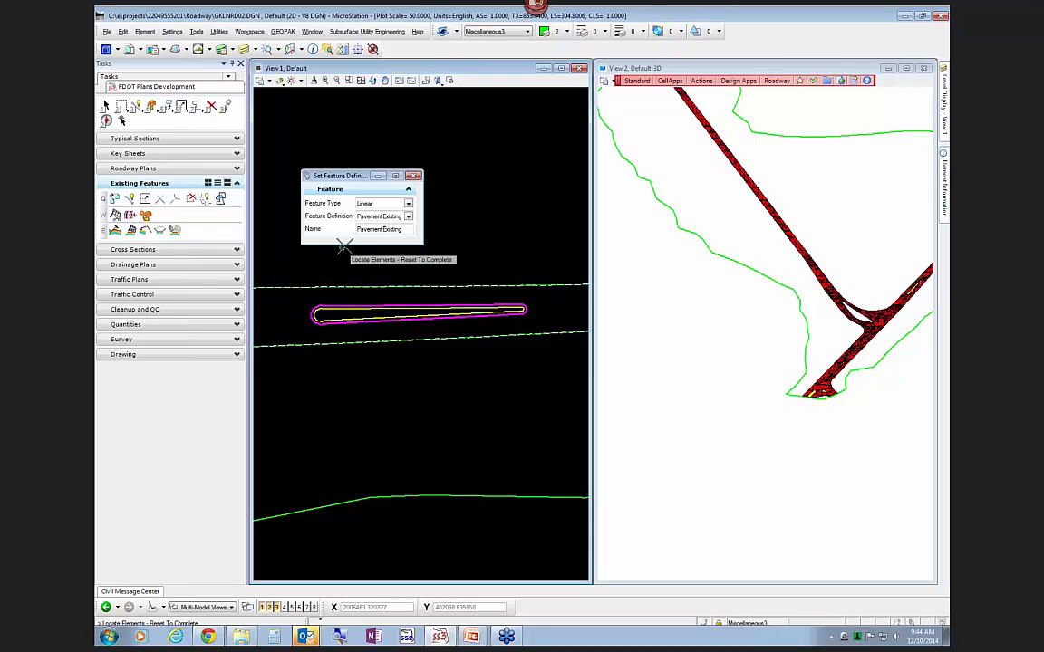
pyautogui.scroll(-1, 303, 275)
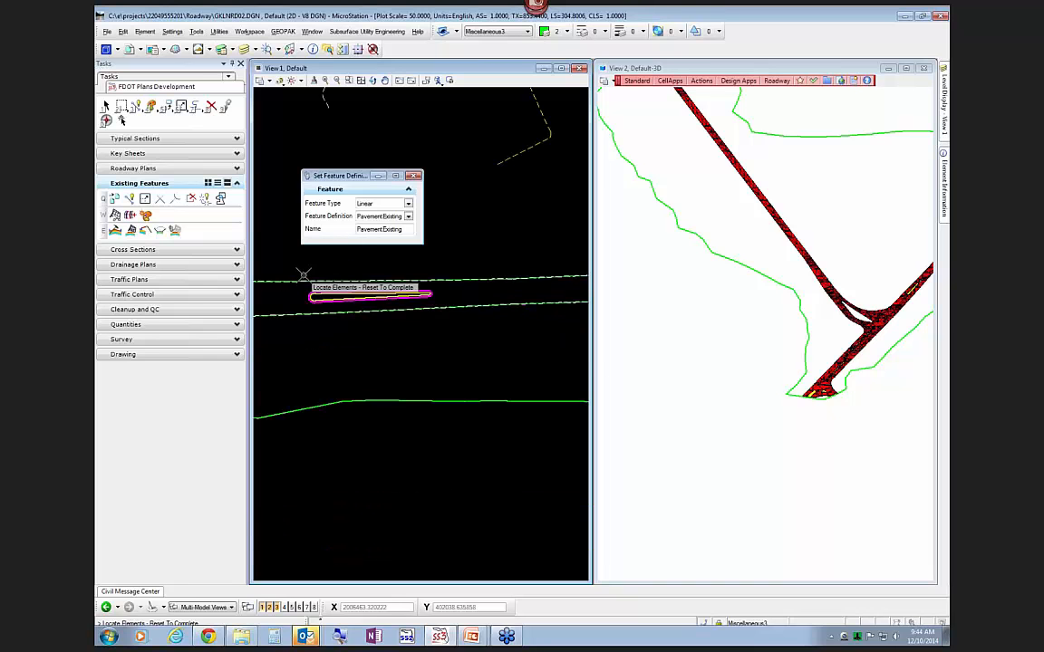
pyautogui.scroll(-3, 497, 345)
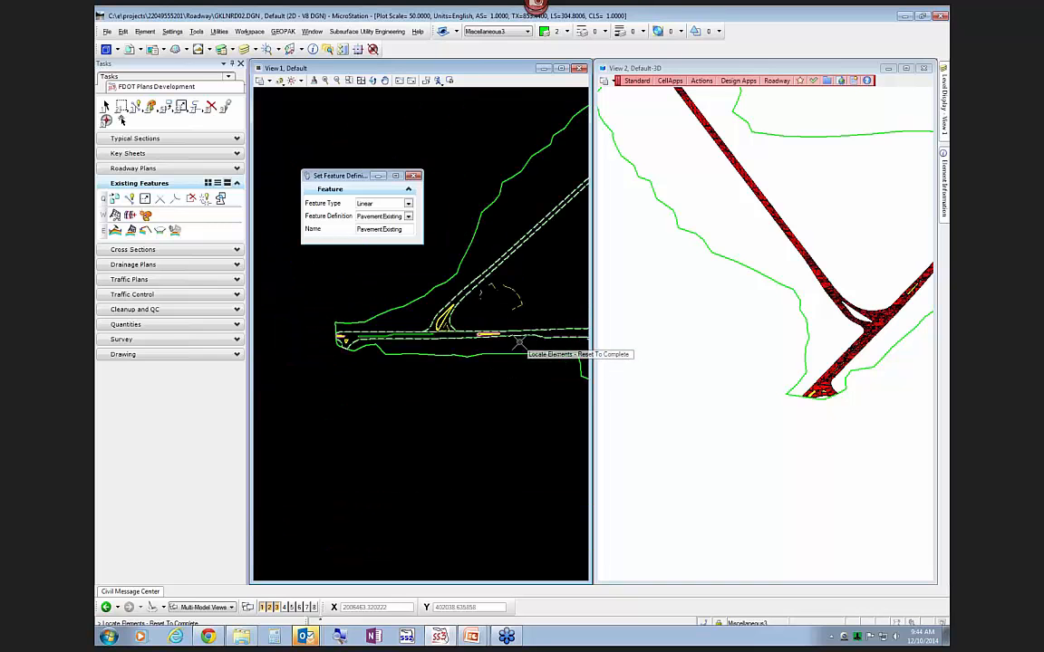
pyautogui.scroll(4, 340, 346)
pyautogui.click(329, 304)
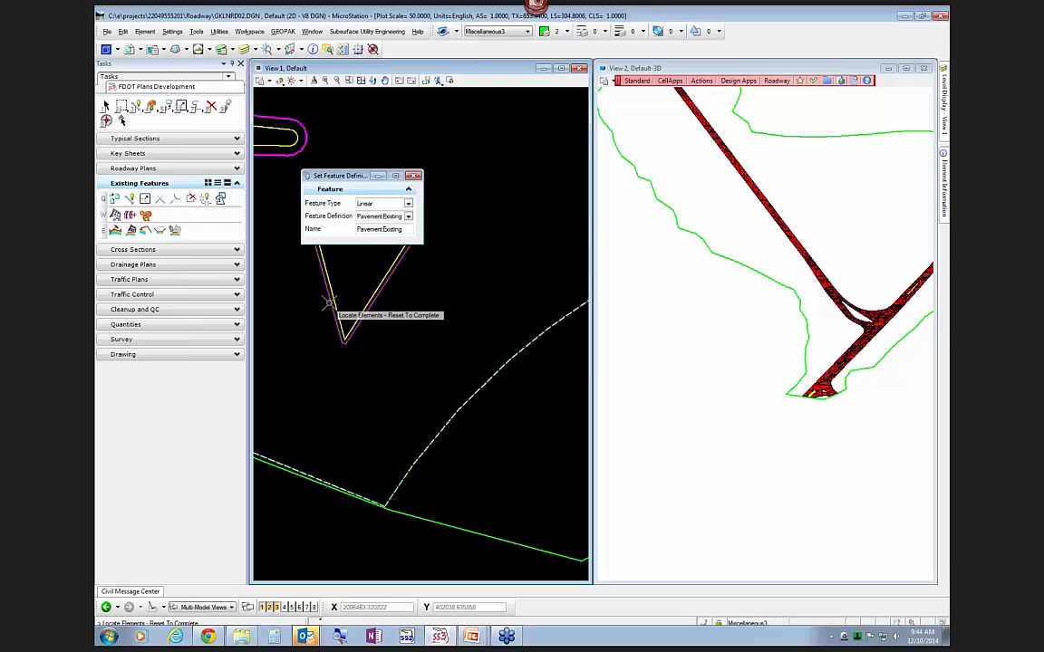
pyautogui.rightClick(364, 379)
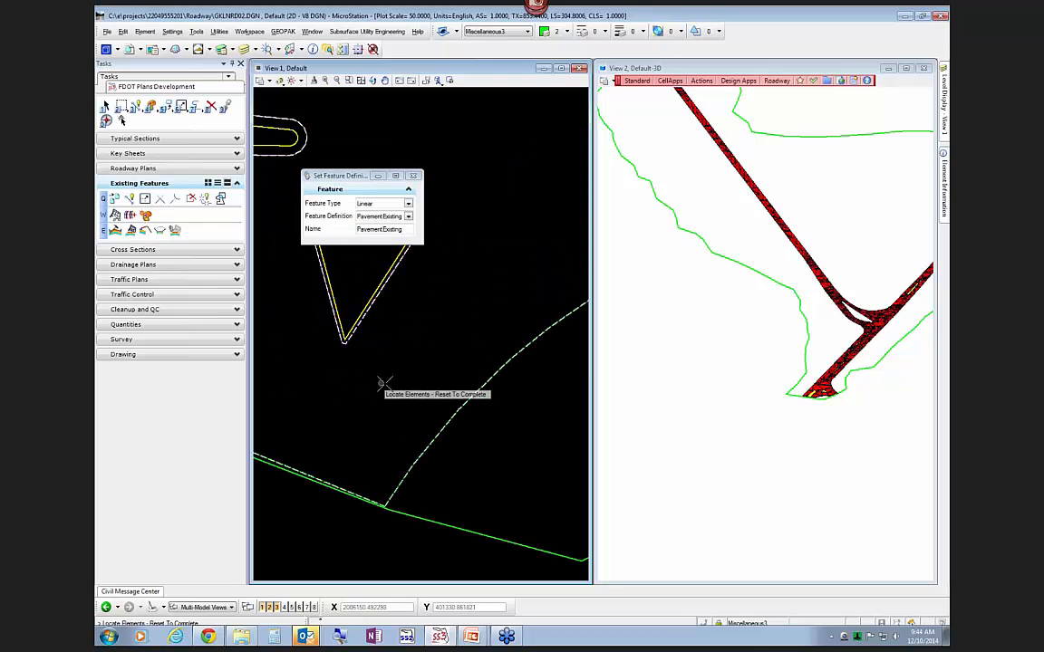
pyautogui.rightClick(394, 388)
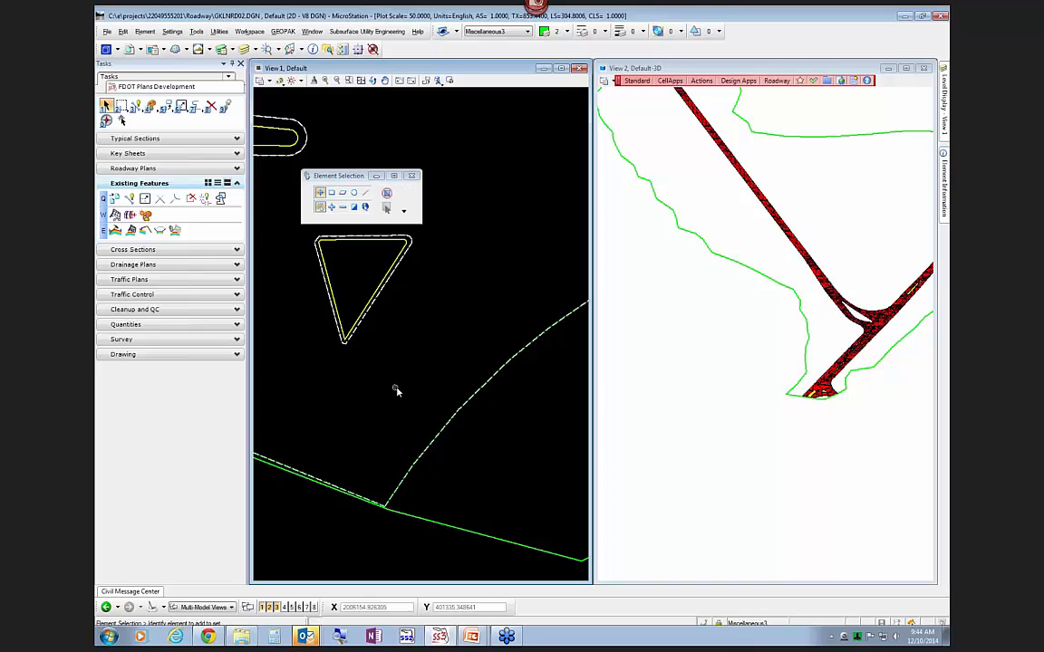
# Begin a linear template on the round-nosed median's back-of-curb line, choosing CurbExisting from Existing Feature Templates
pyautogui.scroll(-5, 442, 356)
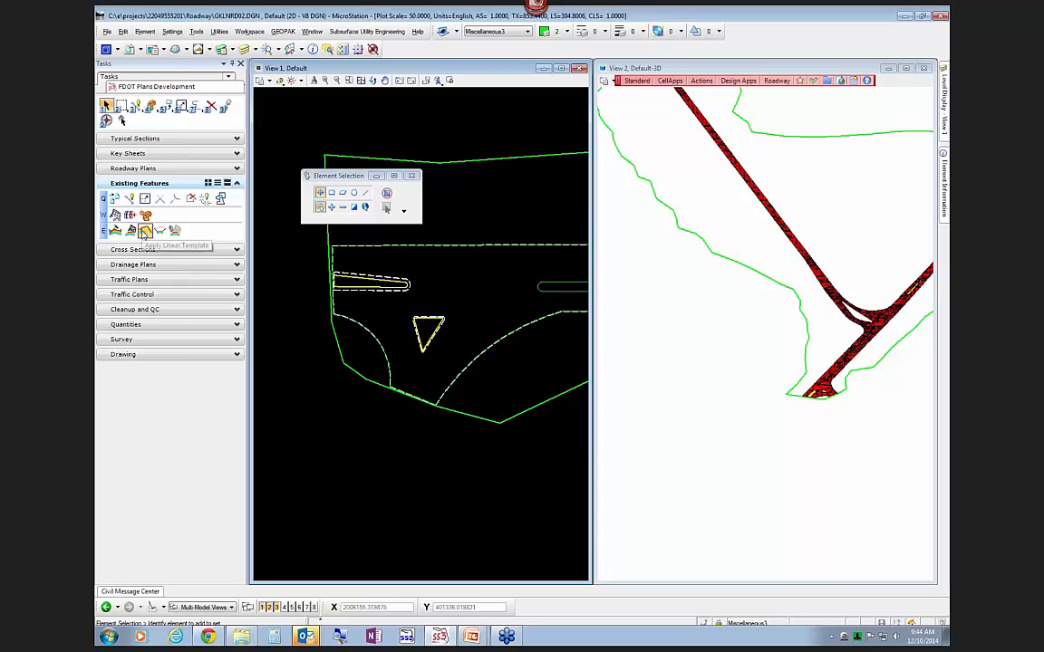
pyautogui.scroll(3, 363, 296)
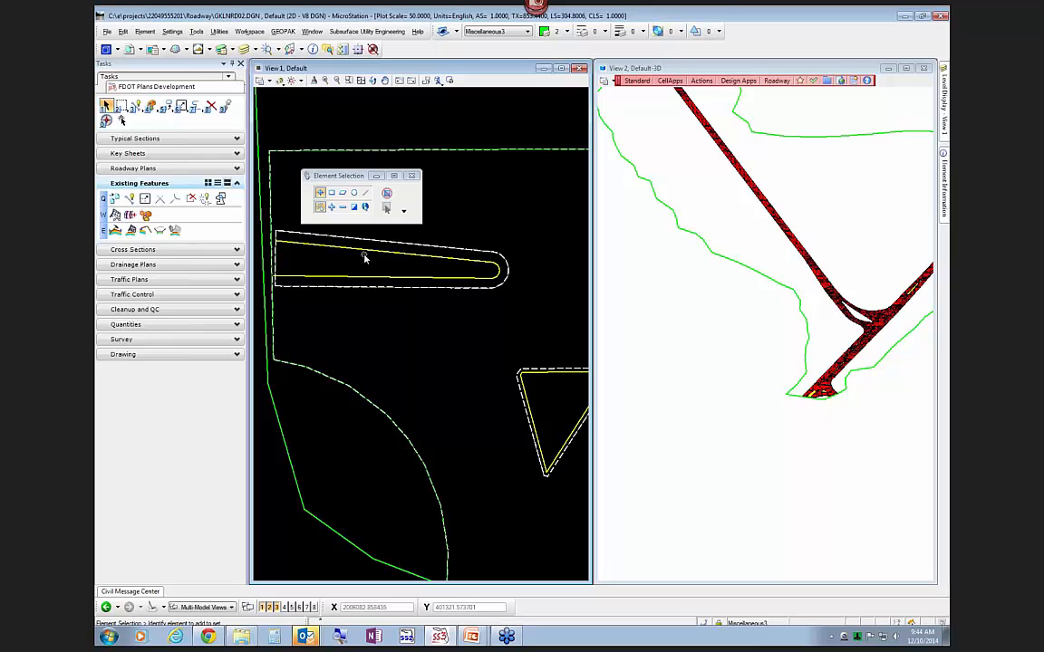
pyautogui.scroll(5, 825, 392)
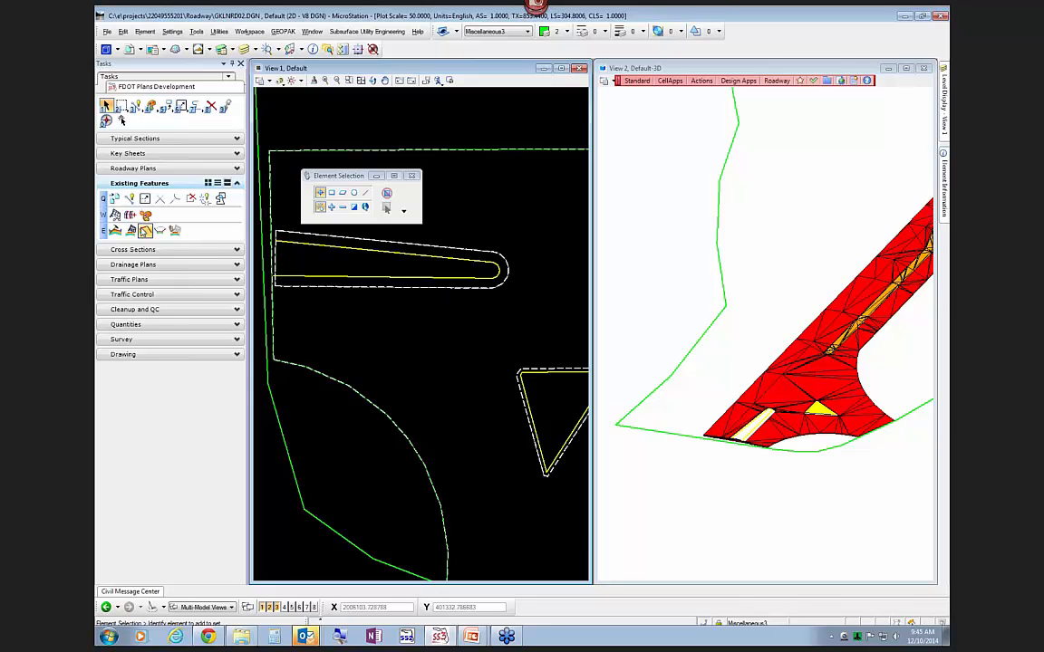
pyautogui.click(131, 214)
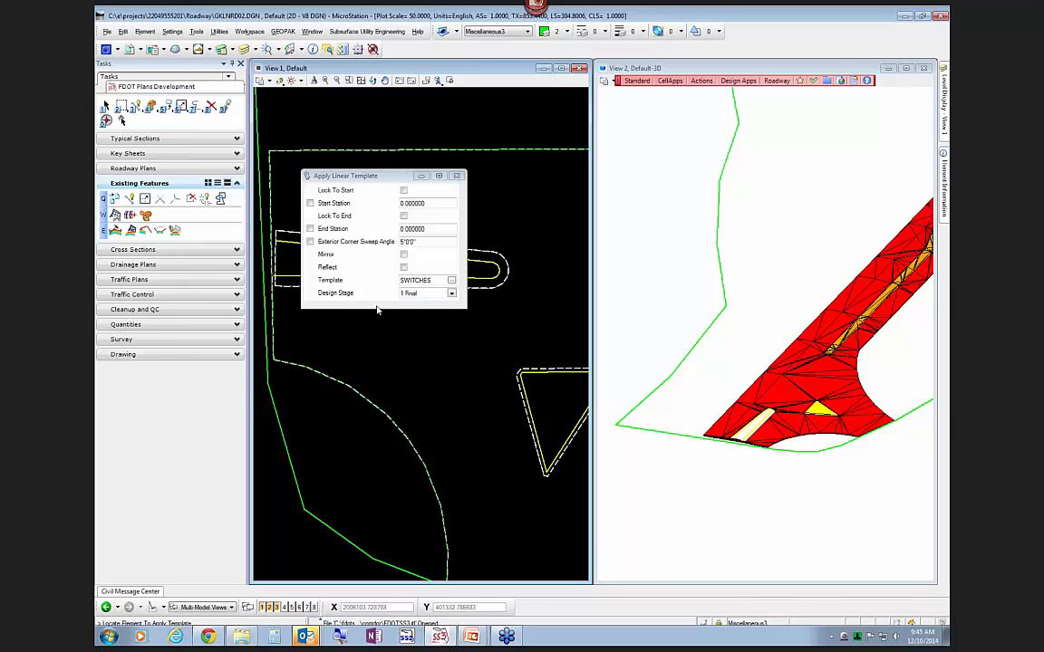
pyautogui.click(288, 277)
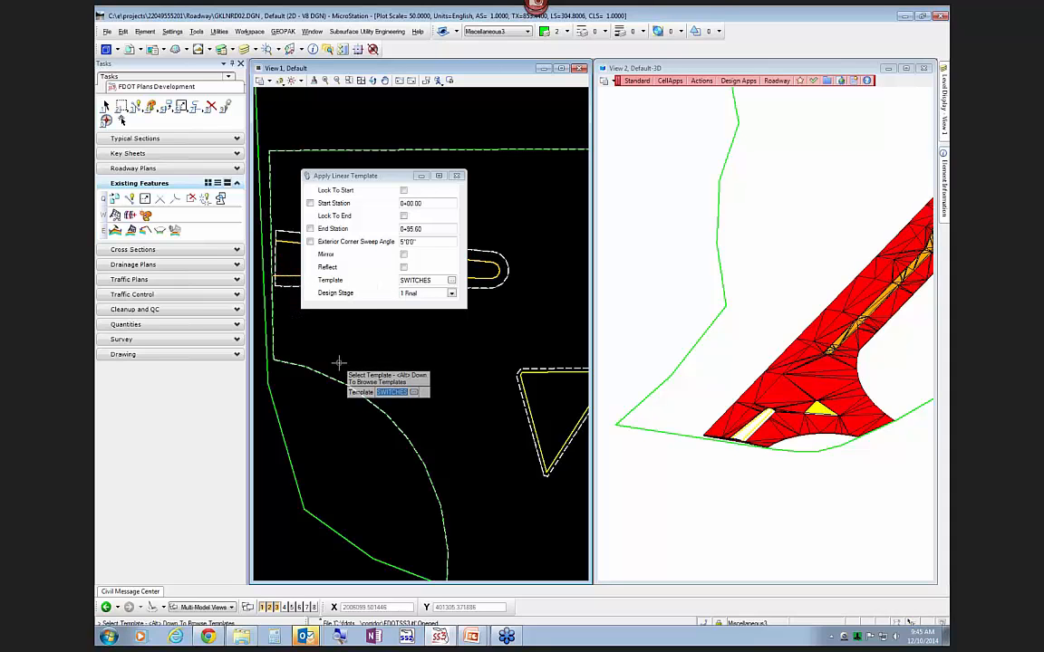
pyautogui.hotkey('alt', 'Down')
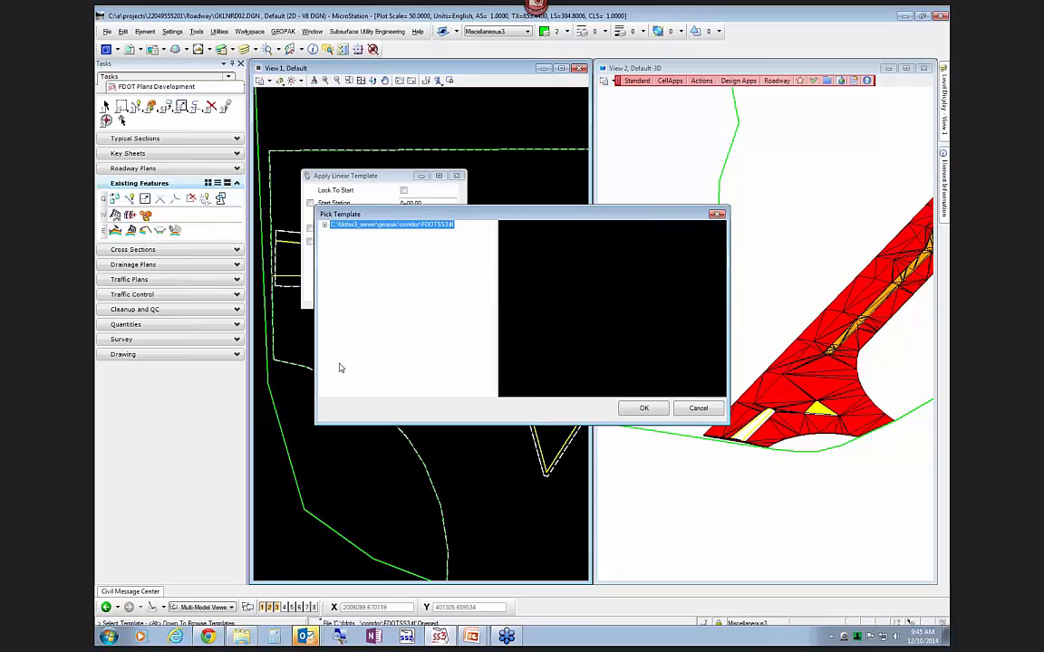
pyautogui.click(325, 225)
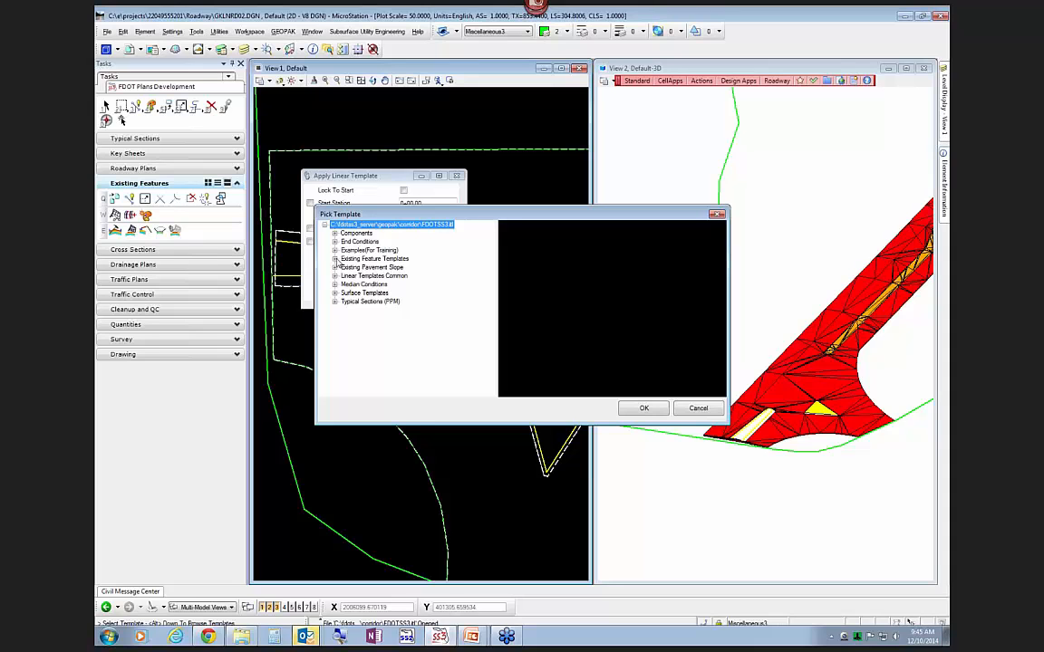
pyautogui.click(334, 259)
pyautogui.click(367, 268)
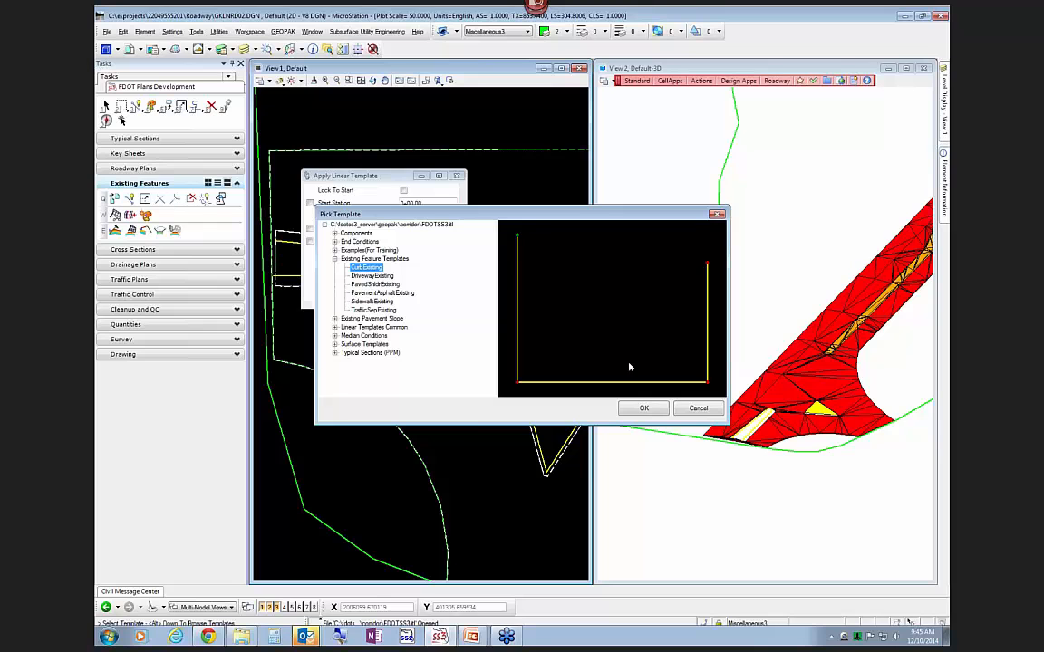
pyautogui.click(643, 407)
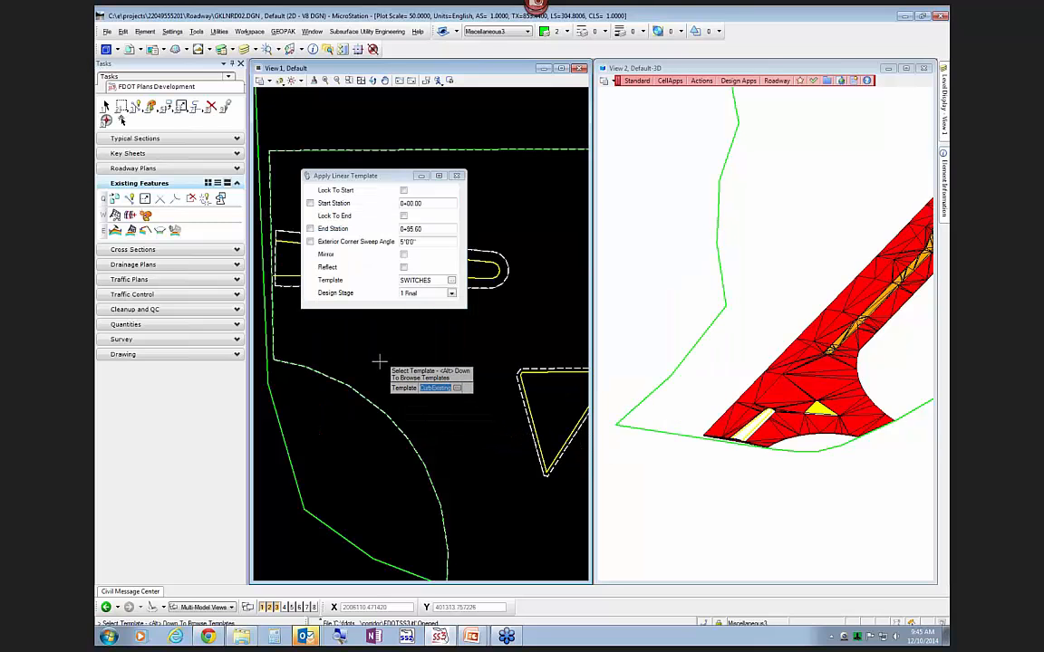
pyautogui.click(378, 361)
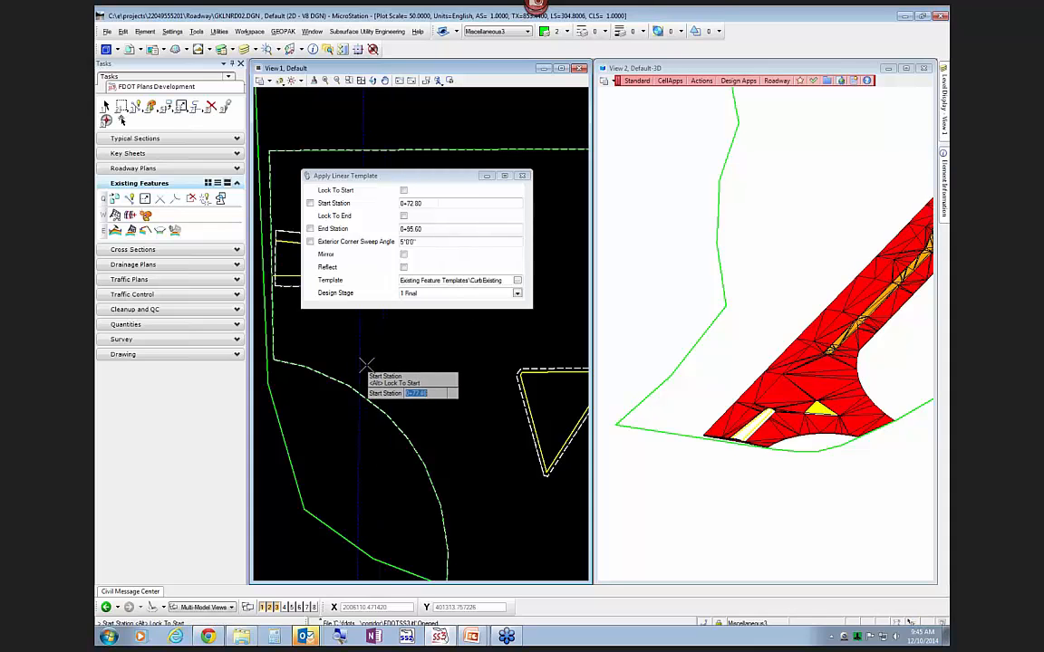
# Apply the curb template along the whole line, locked to start and end, reflected to the outer side, with a 1° exterior corner sweep angle
pyautogui.press('alt')
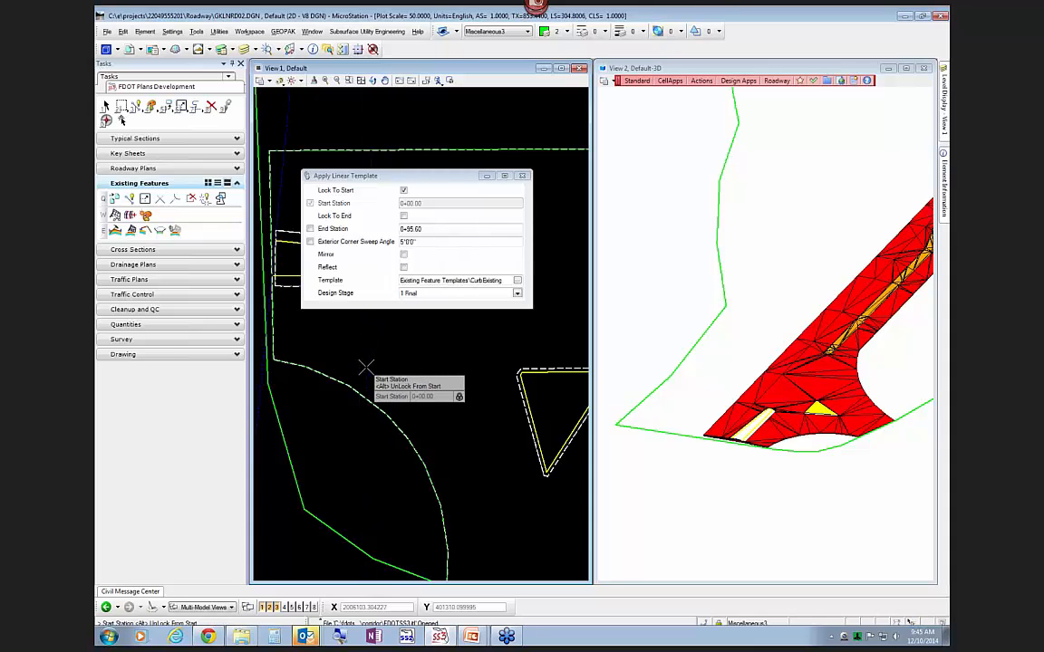
pyautogui.press('alt')
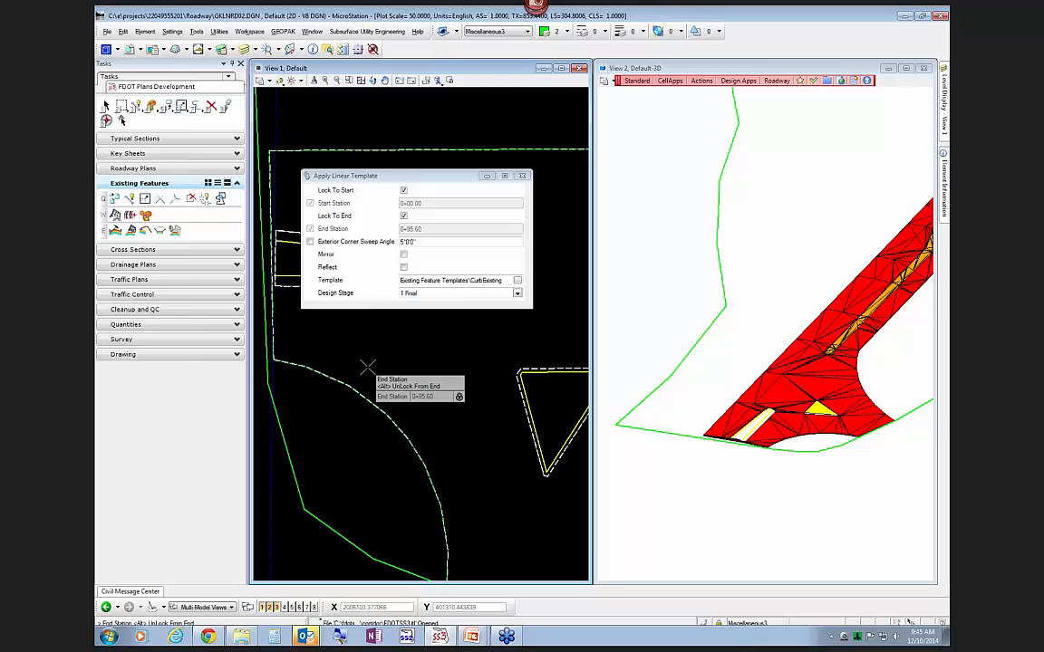
pyautogui.click(367, 367)
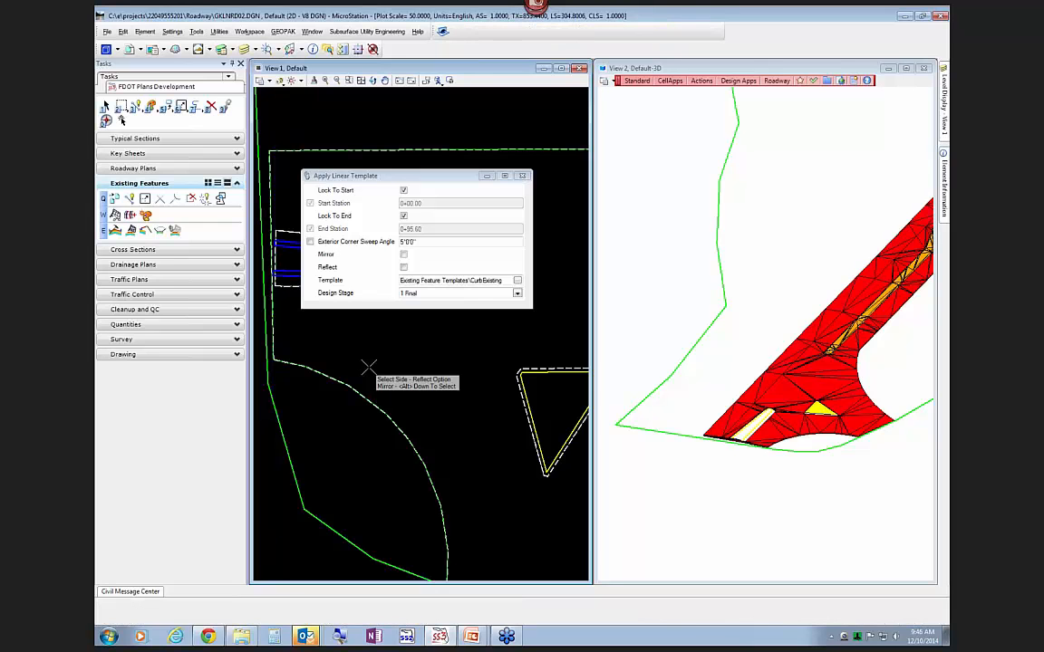
pyautogui.moveTo(367, 176); pyautogui.dragTo(732, 201)
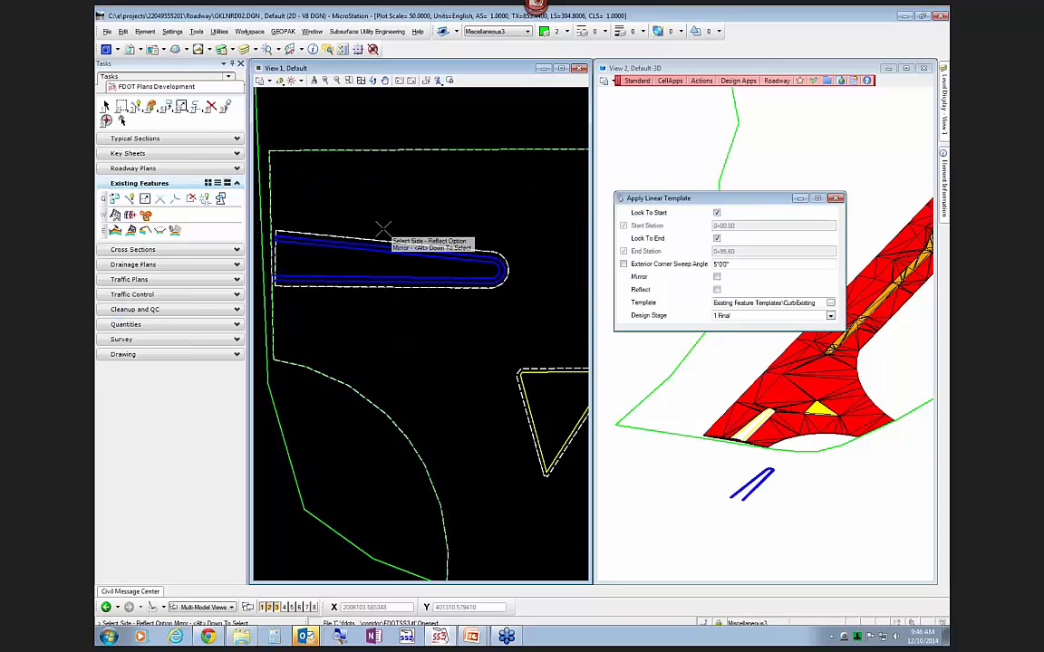
pyautogui.click(394, 213)
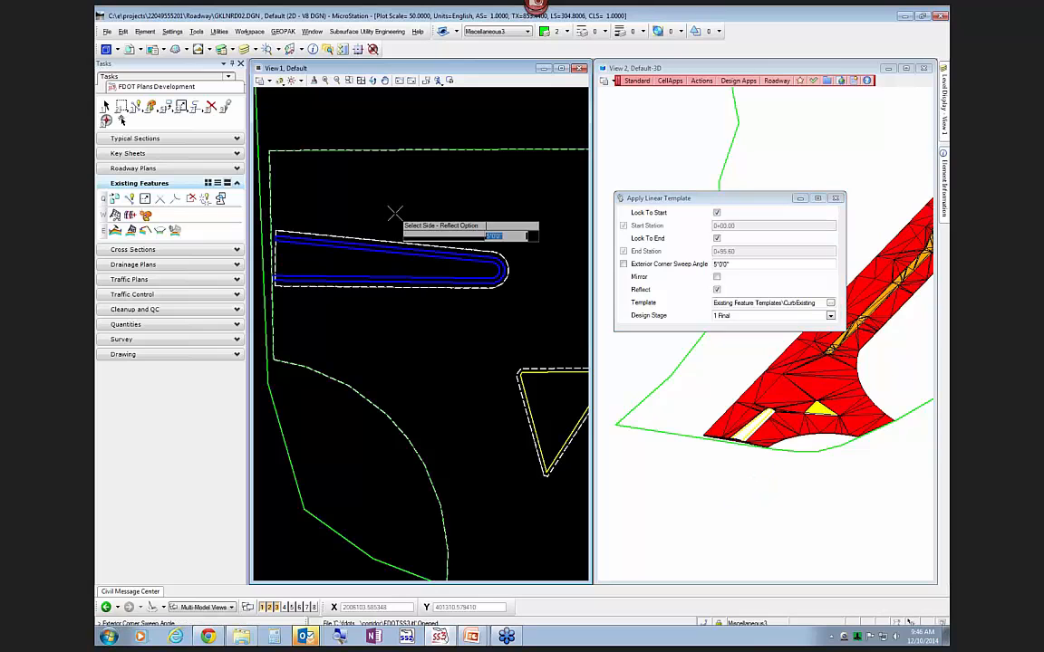
pyautogui.write('1')
pyautogui.press('Return')
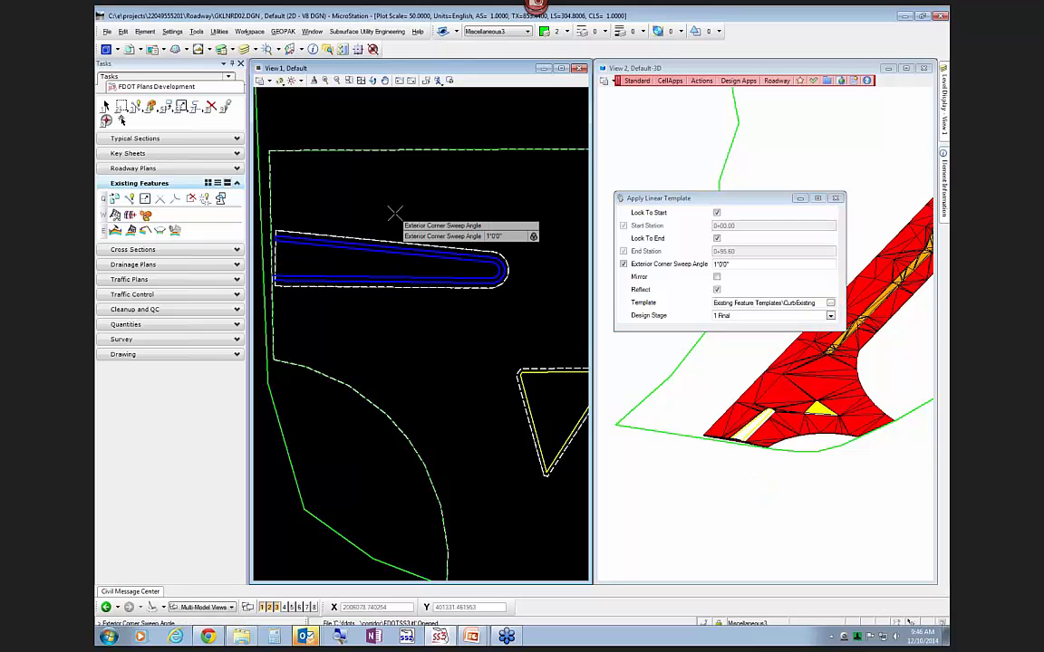
pyautogui.click(394, 206)
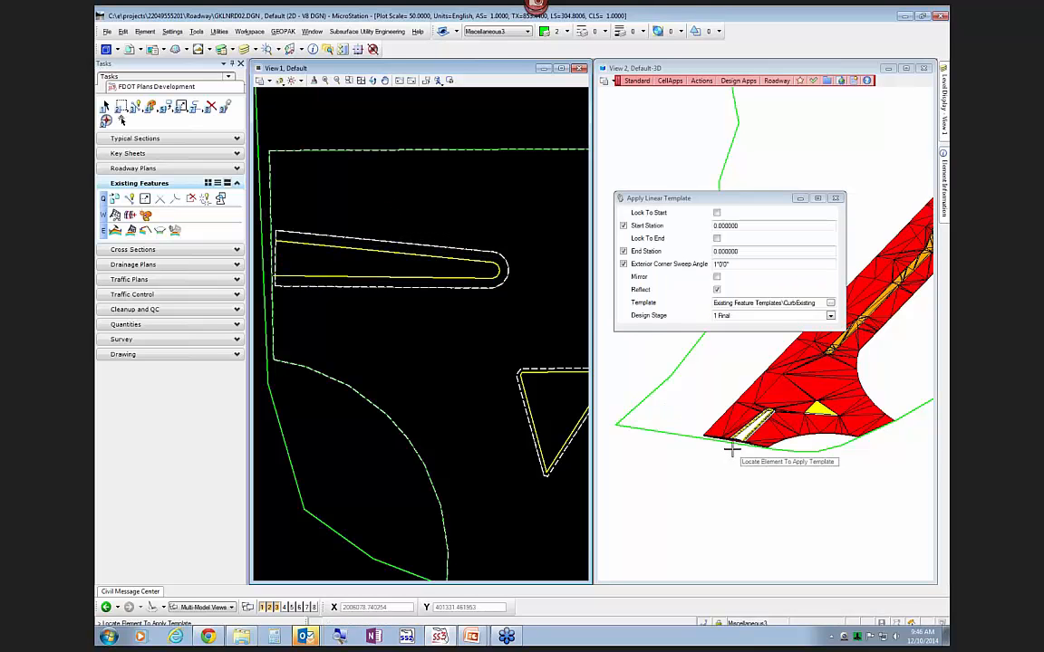
# Add the outer pavement edge line around the round-nosed median as a corridor reference for its curb template, and inspect the curb in 3D
pyautogui.scroll(3, 751, 435)
pyautogui.scroll(2, 770, 432)
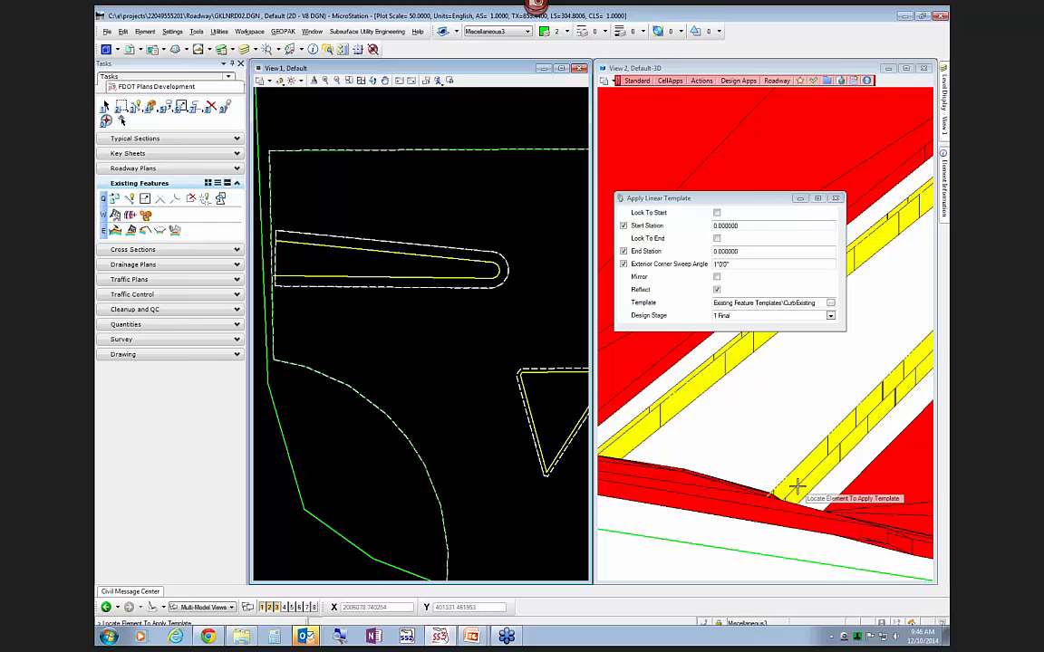
pyautogui.scroll(1, 799, 487)
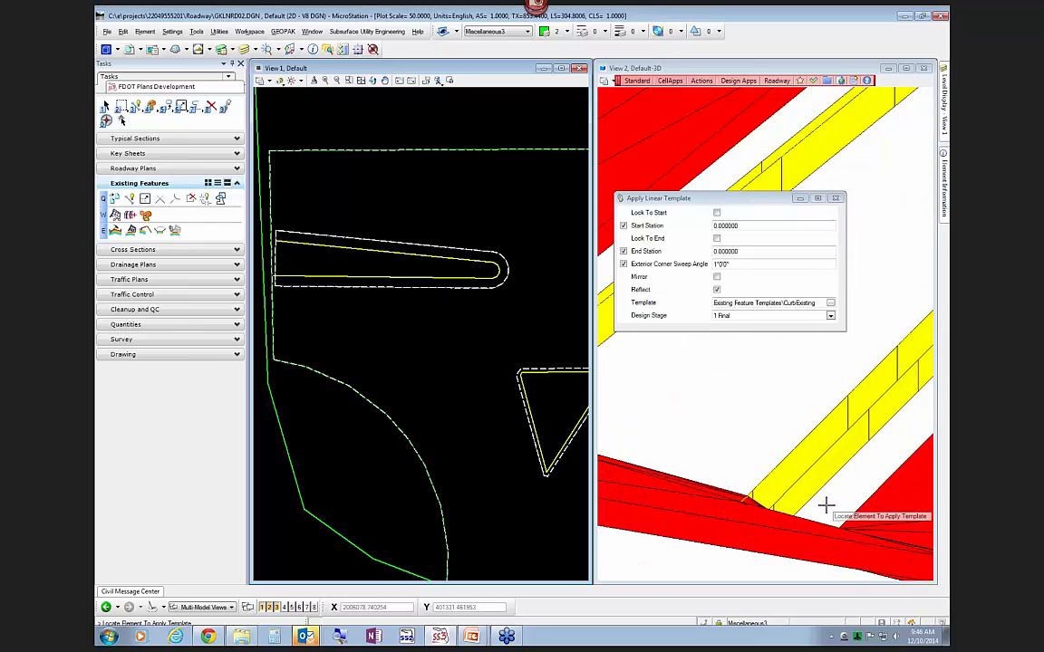
pyautogui.scroll(-2, 831, 505)
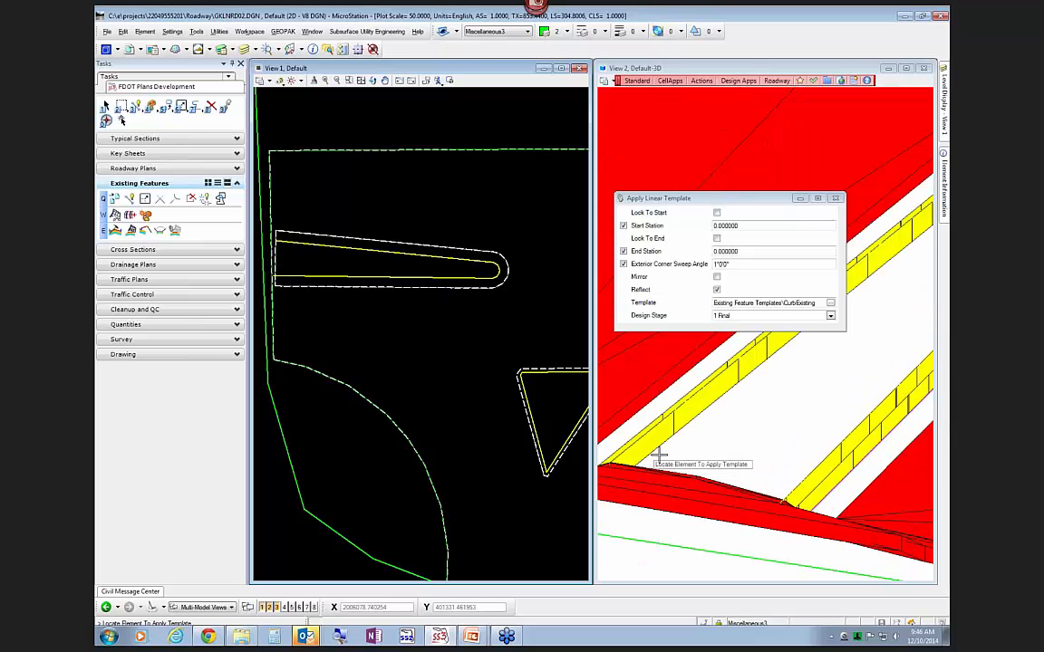
pyautogui.scroll(-2, 728, 466)
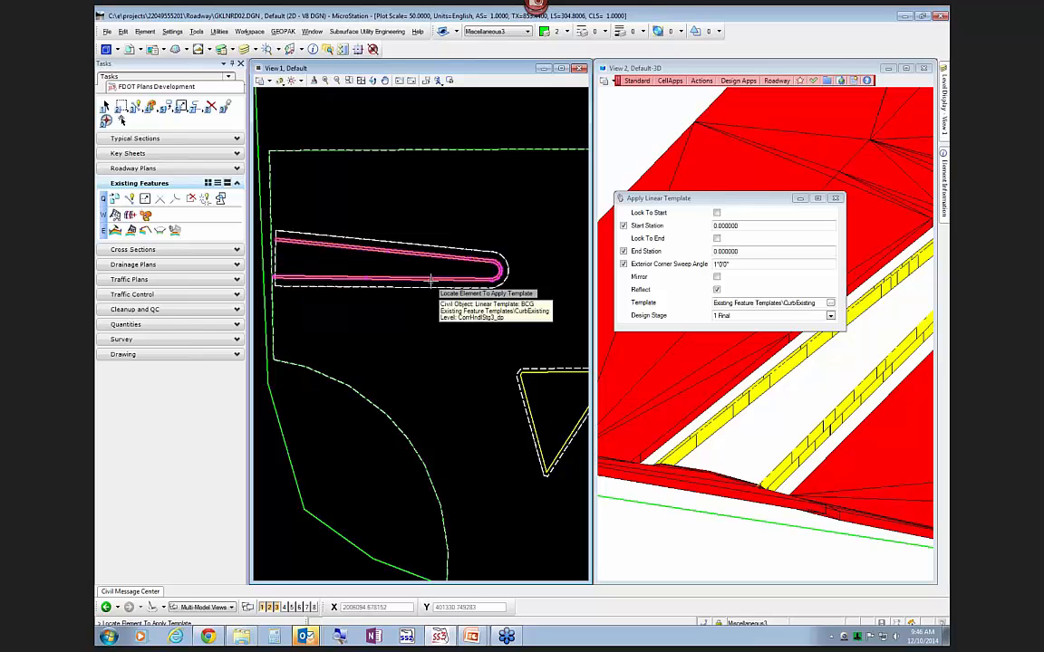
pyautogui.click(431, 280)
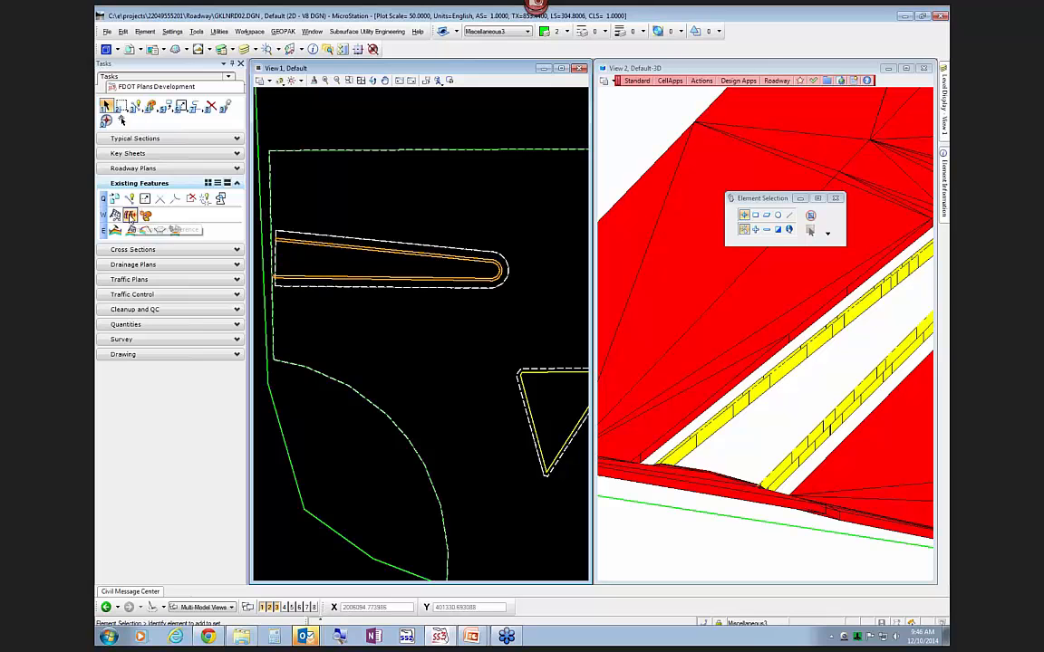
pyautogui.click(131, 216)
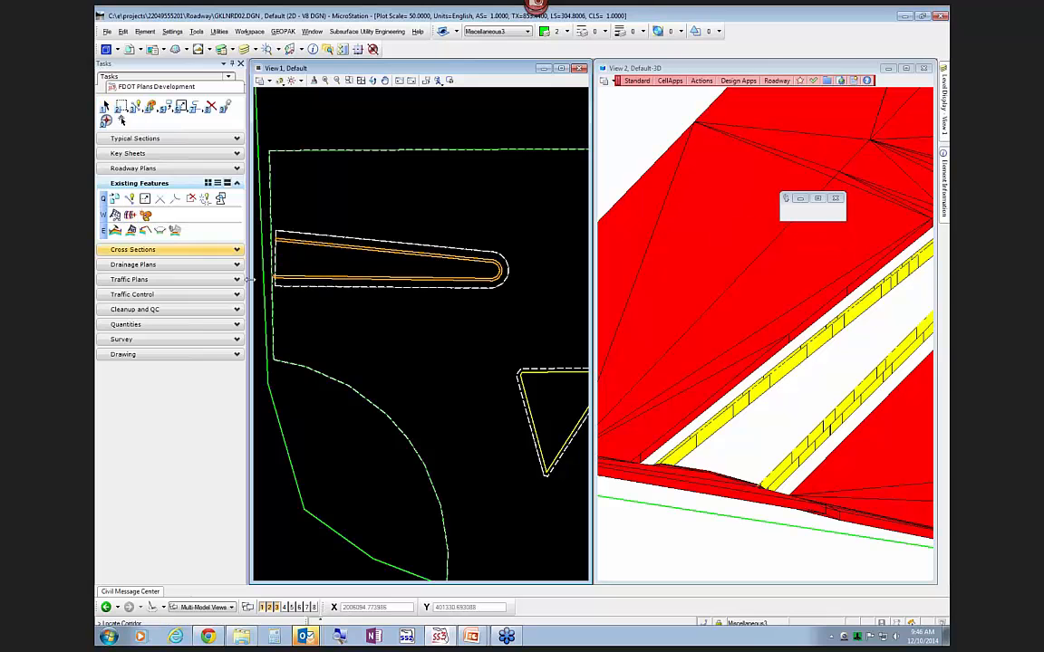
pyautogui.click(368, 278)
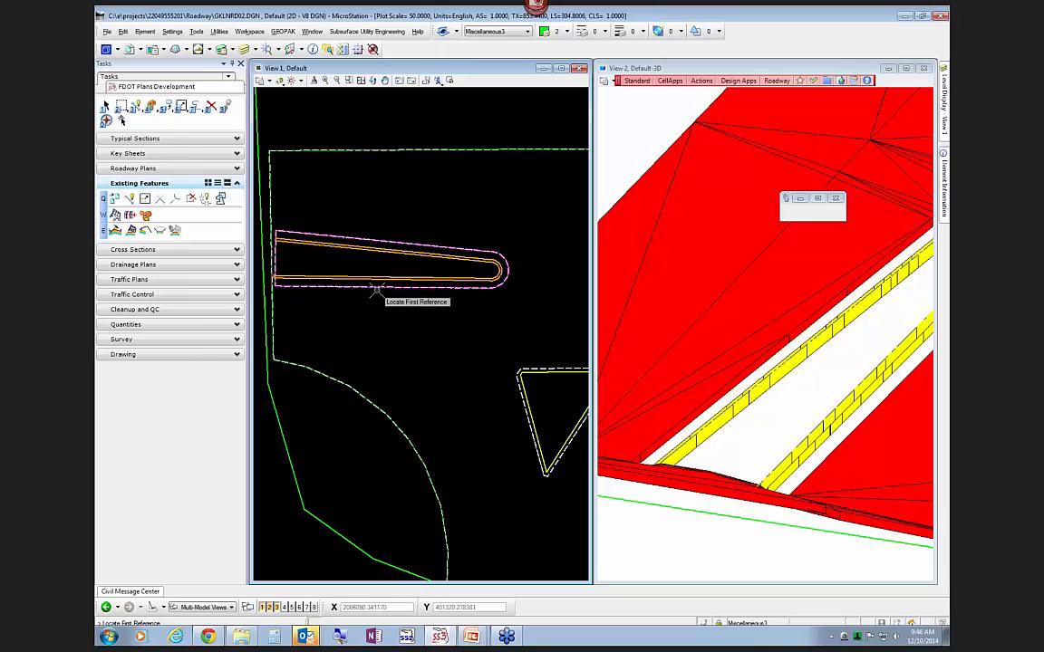
pyautogui.click(375, 289)
pyautogui.rightClick(375, 311)
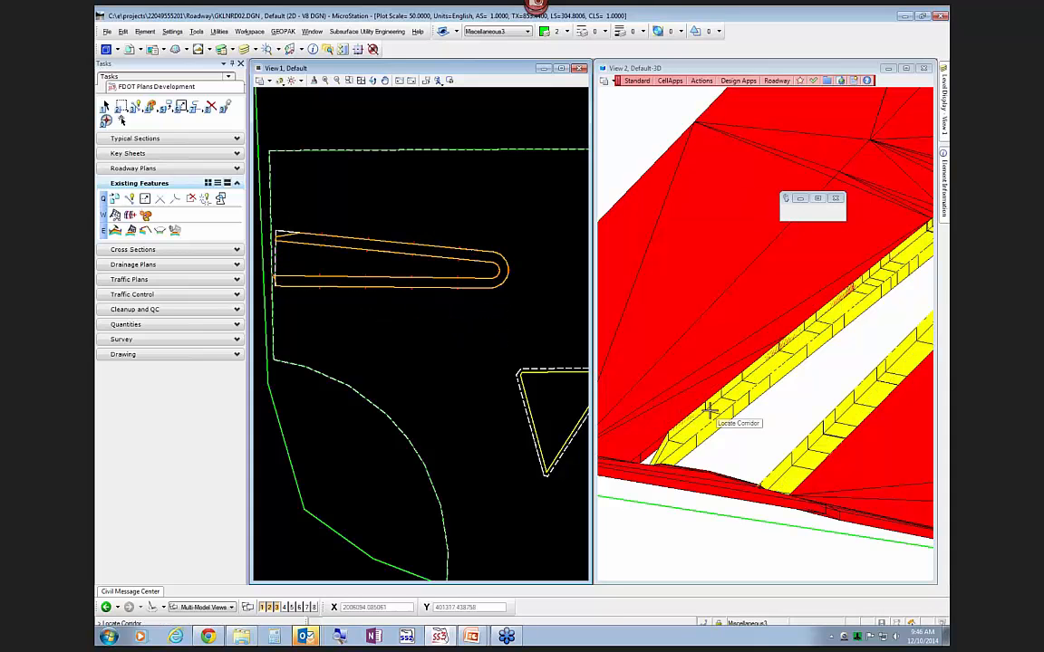
pyautogui.scroll(3, 724, 398)
pyautogui.scroll(-3, 726, 381)
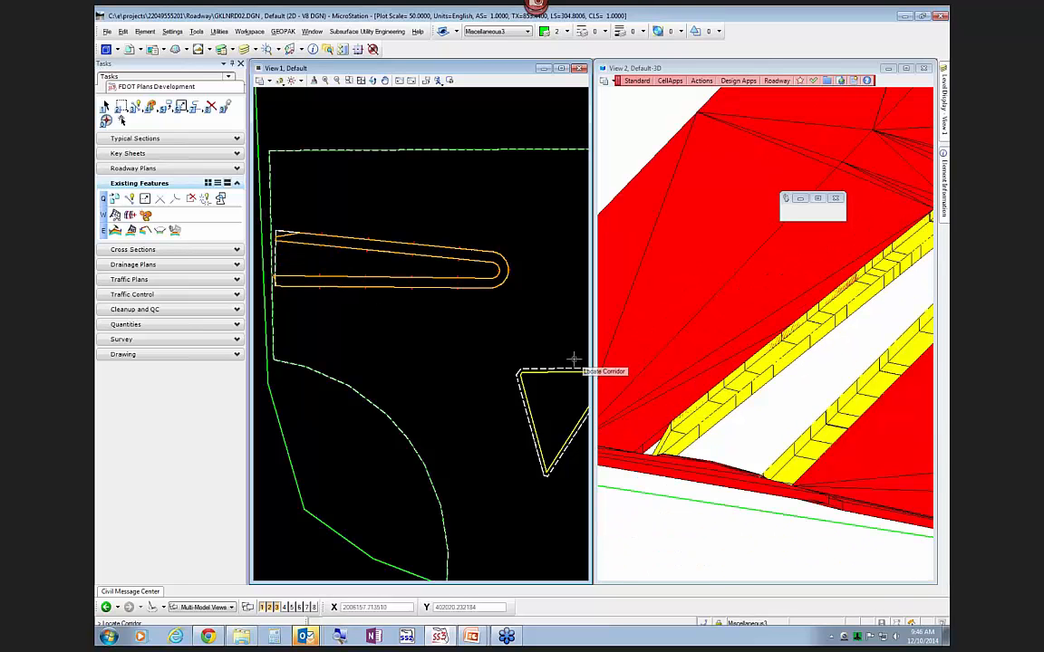
pyautogui.scroll(2, 834, 451)
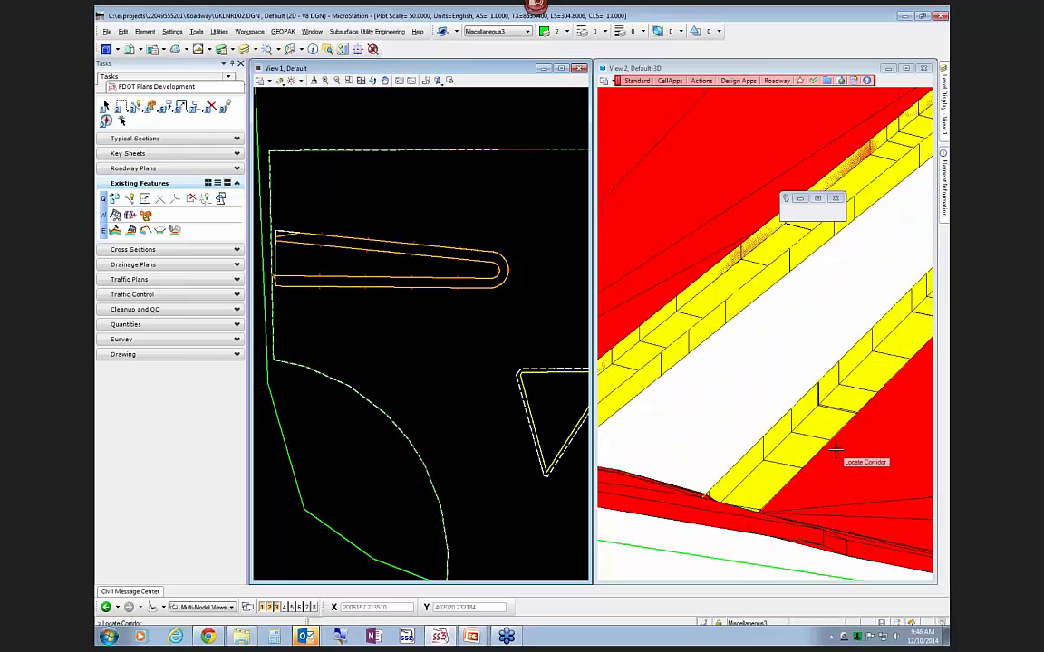
# Finish the corridor reference command and find the long tapered median in both the plan view and the 3D view
pyautogui.scroll(-2, 687, 427)
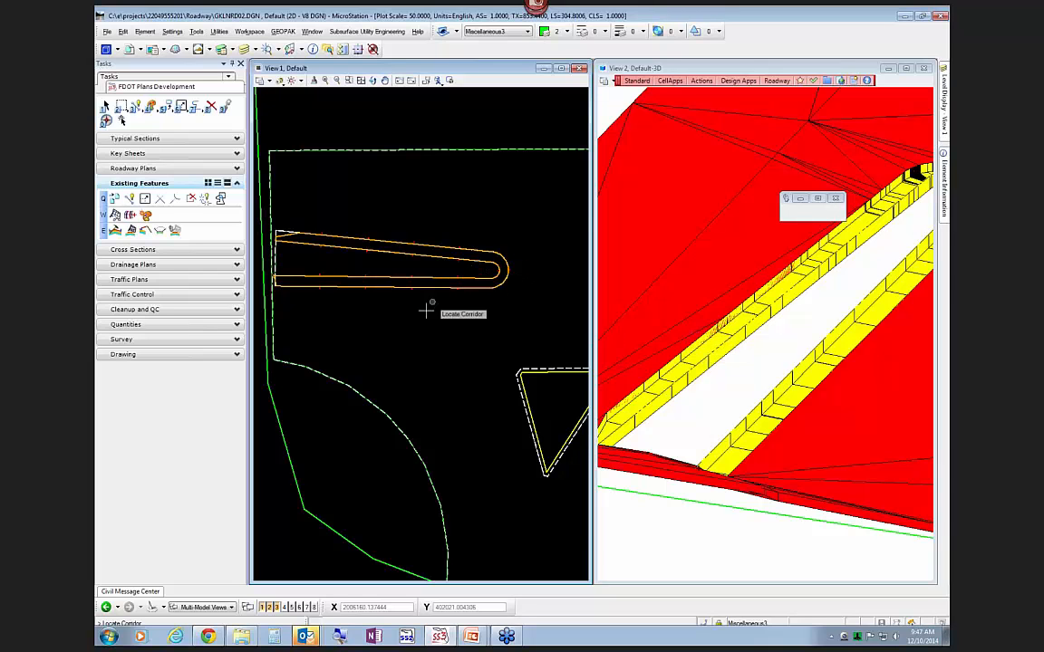
pyautogui.scroll(-1, 387, 344)
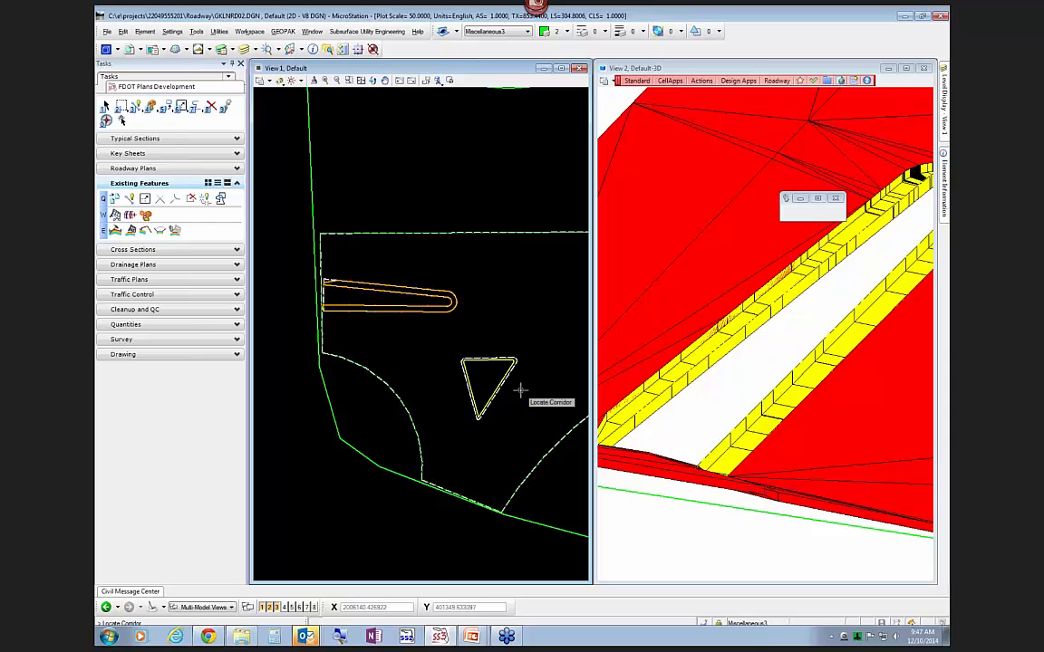
pyautogui.press('Escape')
pyautogui.scroll(-5, 669, 397)
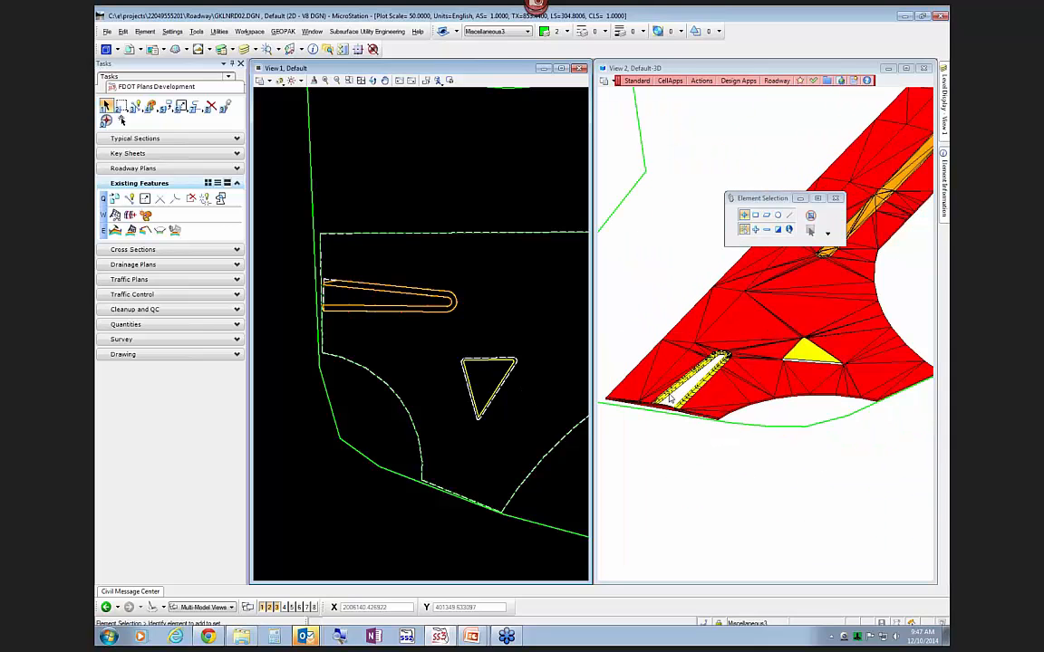
pyautogui.scroll(5, 800, 367)
pyautogui.scroll(-5, 761, 392)
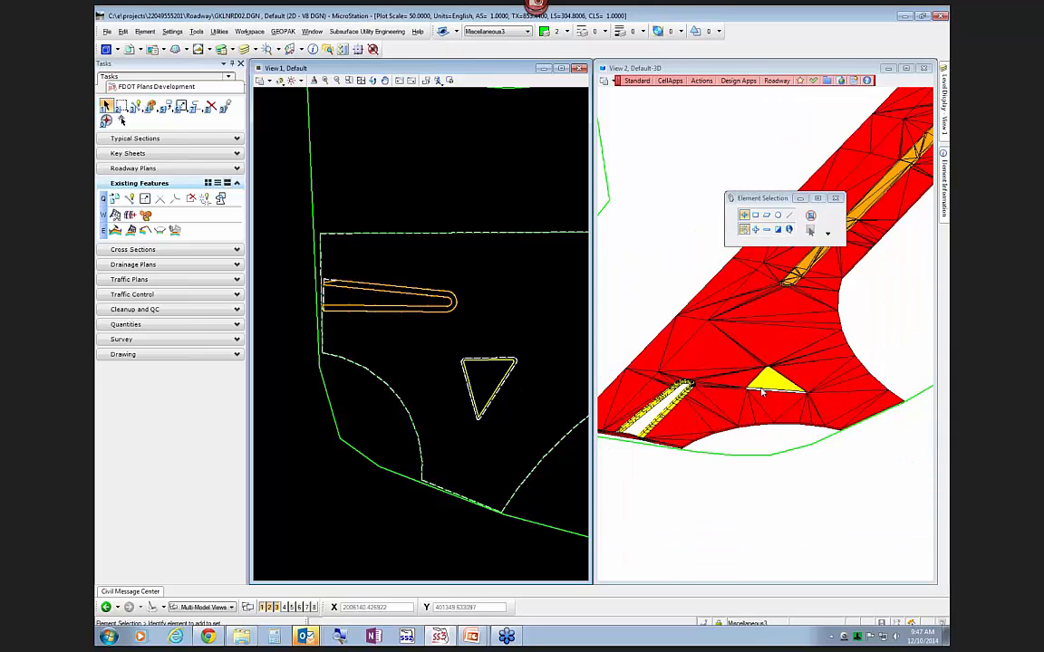
pyautogui.scroll(-5, 833, 359)
pyautogui.moveTo(894, 306); pyautogui.dragTo(741, 466, button='middle')
pyautogui.moveTo(925, 257); pyautogui.dragTo(758, 438, button='middle')
pyautogui.scroll(5, 766, 411)
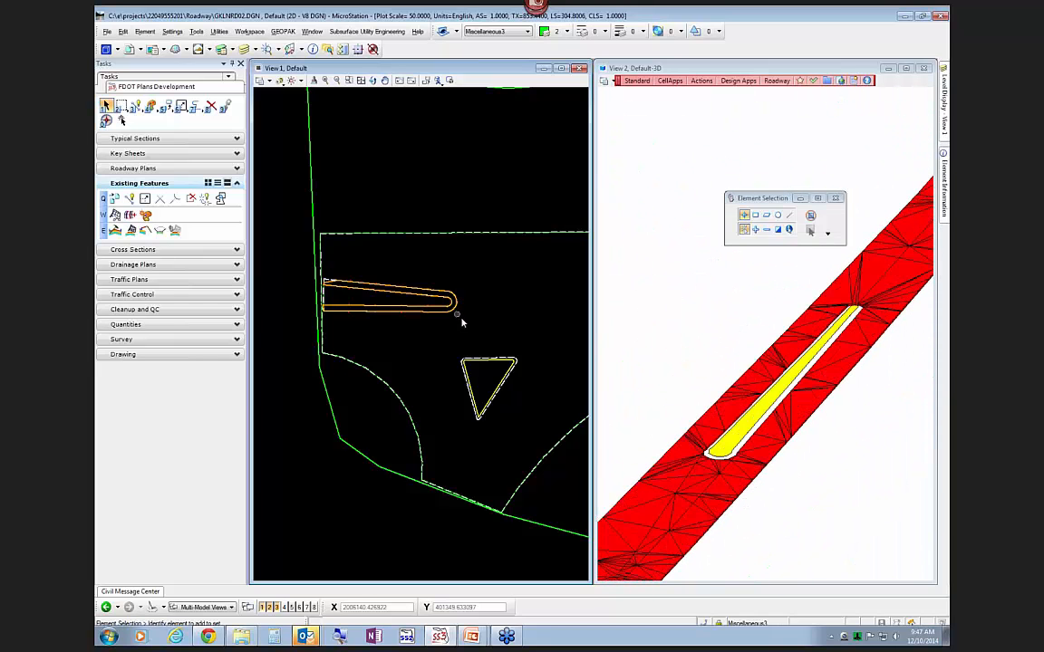
pyautogui.scroll(-5, 366, 361)
pyautogui.scroll(-2, 474, 355)
pyautogui.scroll(3, 470, 355)
pyautogui.scroll(4, 448, 344)
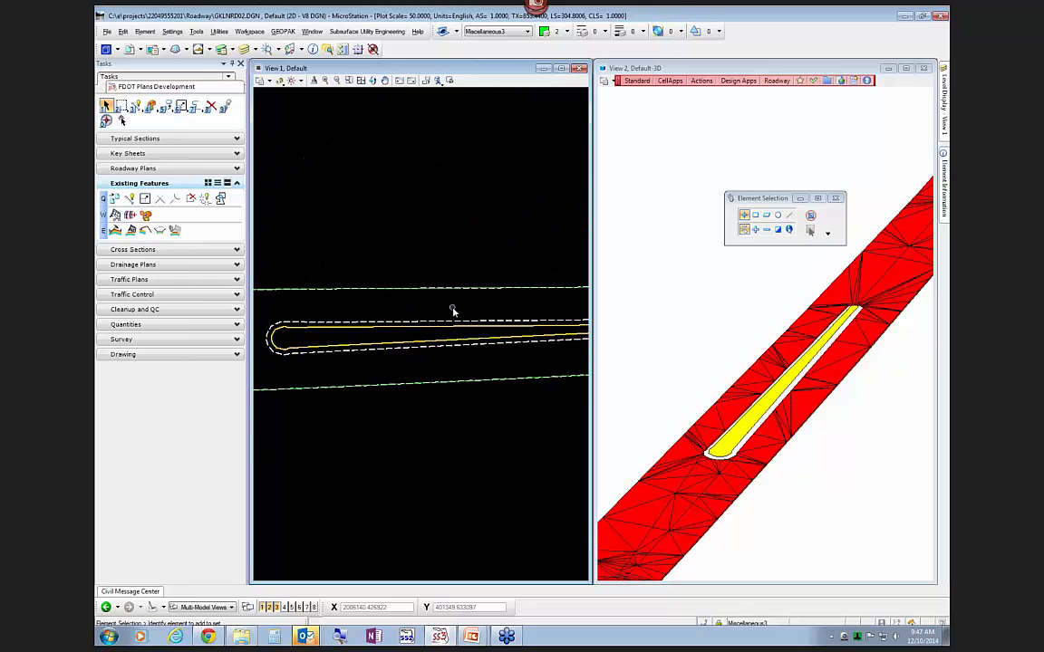
# Apply the CurbExisting linear template along the whole back-of-curb line of the long tapered median, unreflected on the outer side, with a 1° exterior corner sweep angle
pyautogui.click(145, 231)
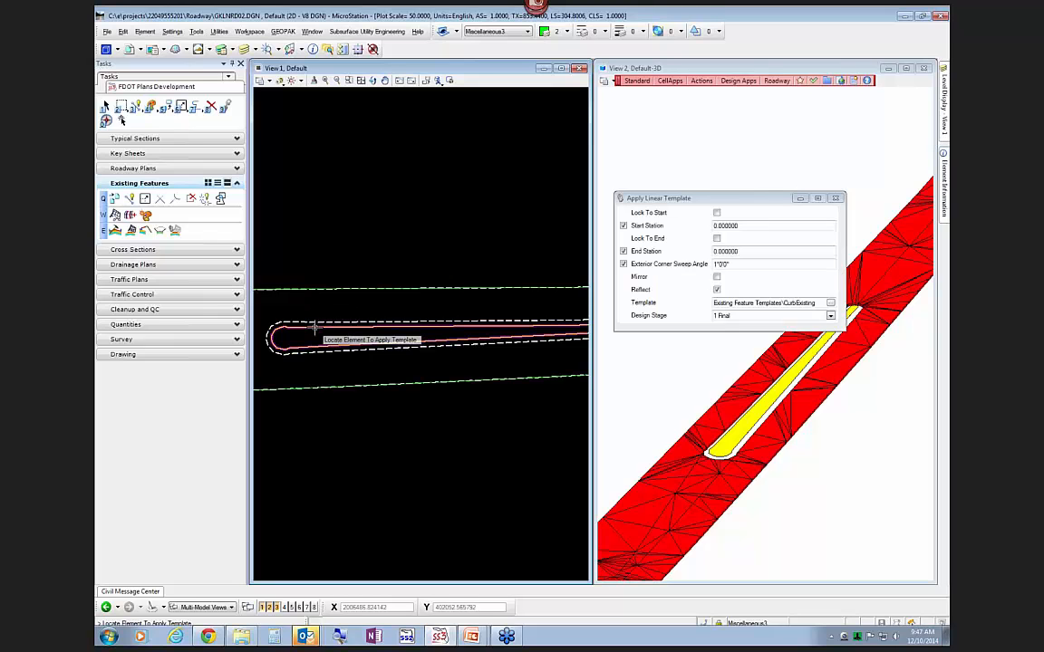
pyautogui.click(317, 329)
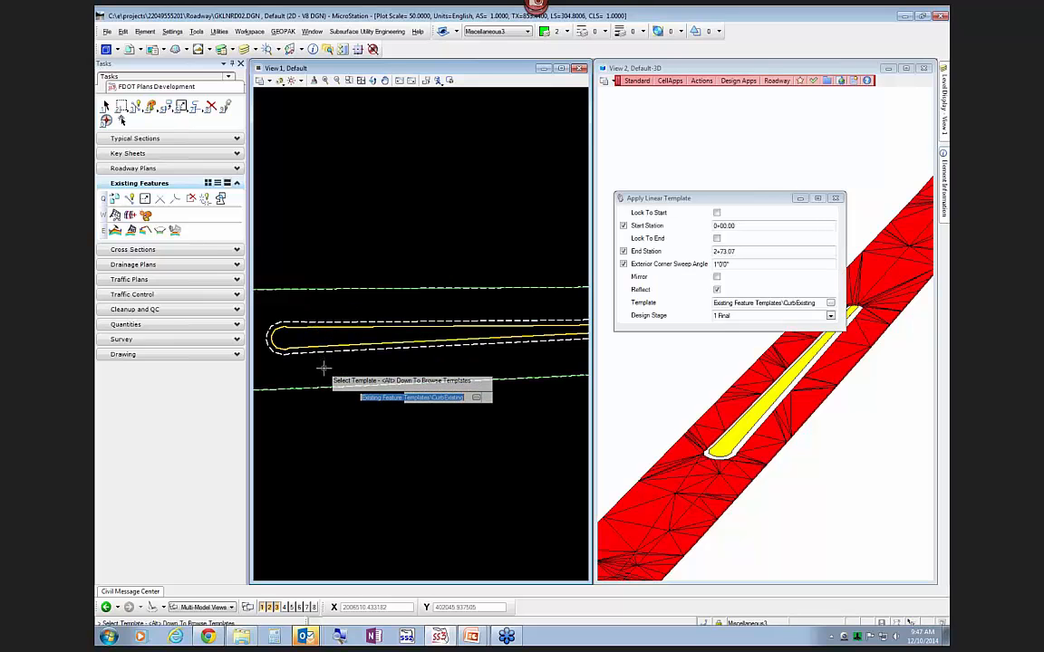
pyautogui.click(325, 368)
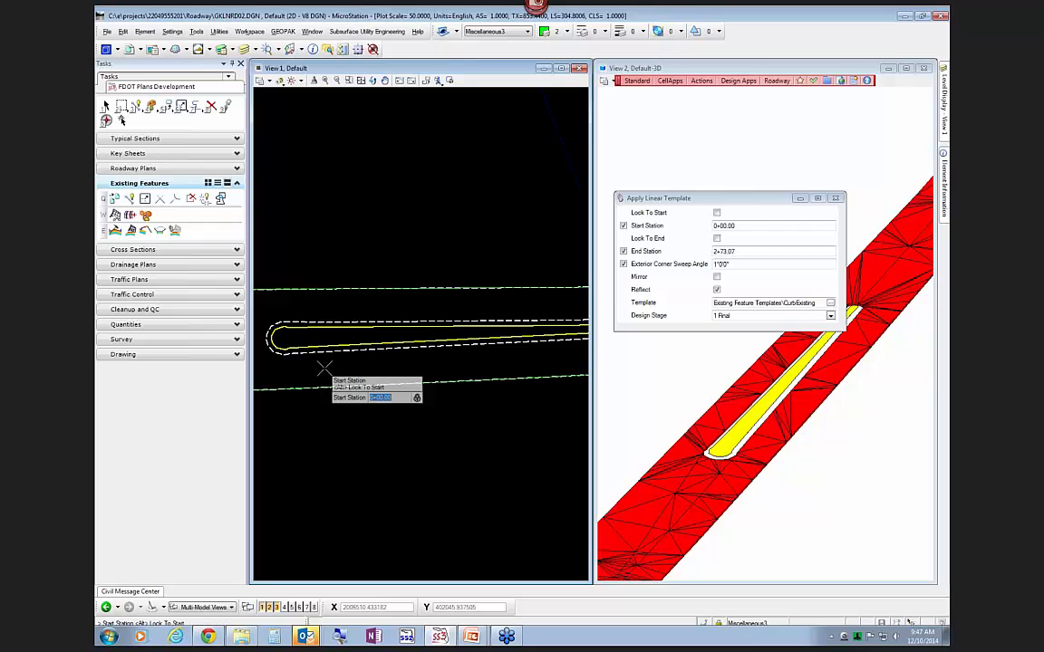
pyautogui.click(317, 450)
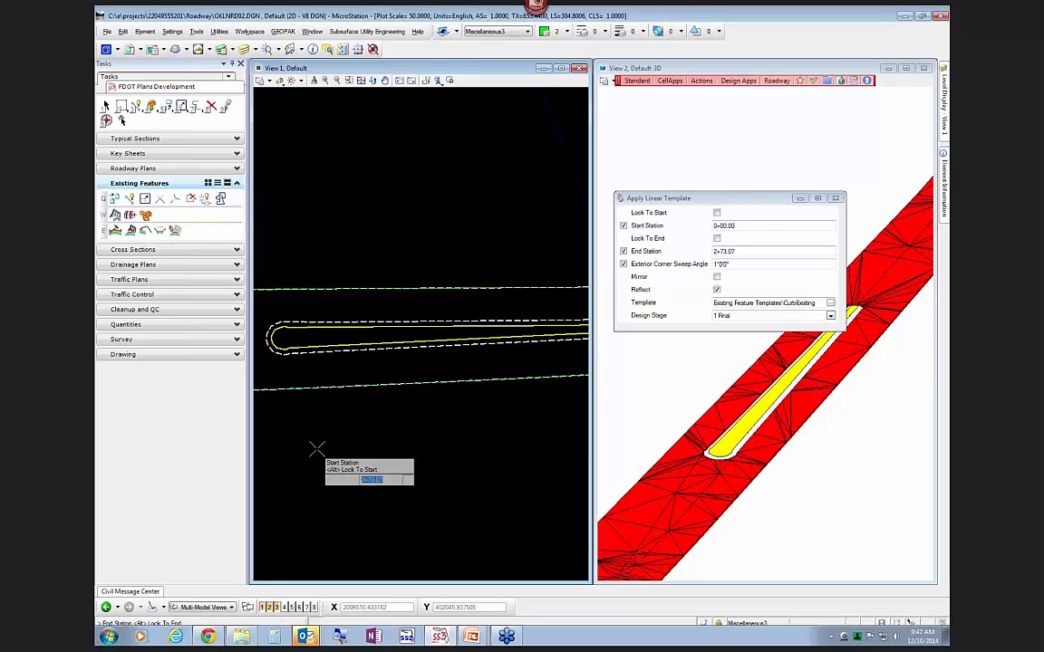
pyautogui.click(316, 451)
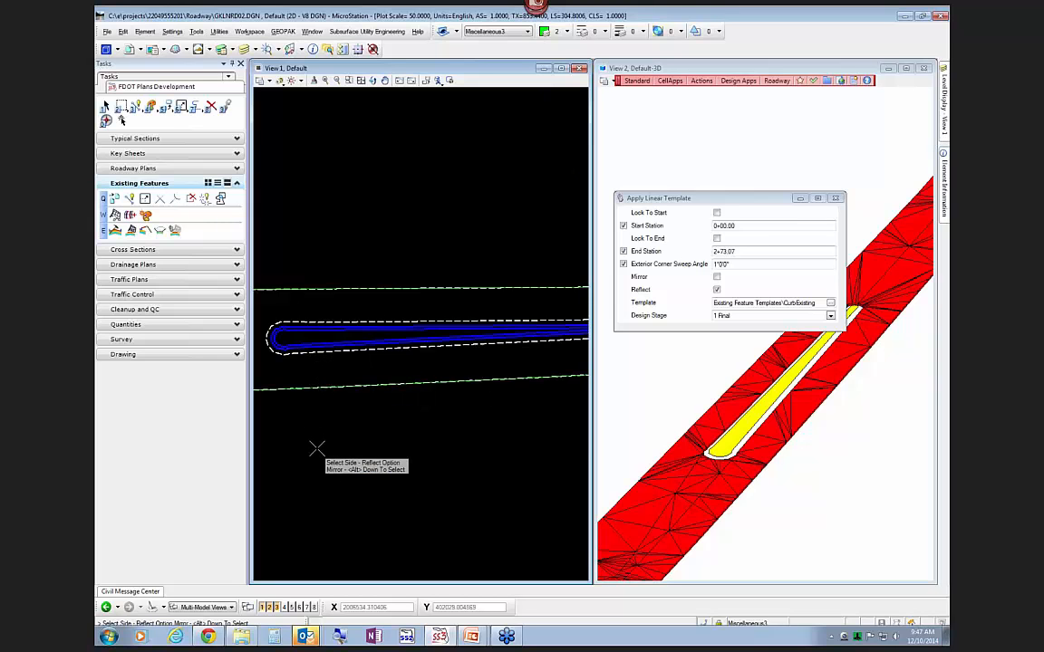
pyautogui.click(355, 367)
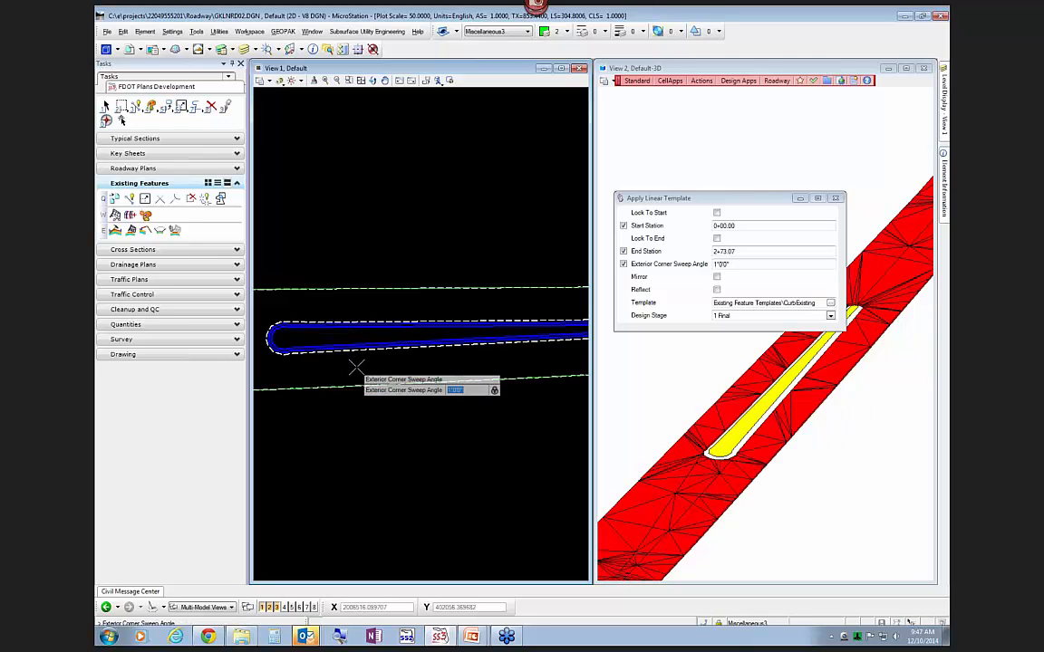
pyautogui.click(355, 367)
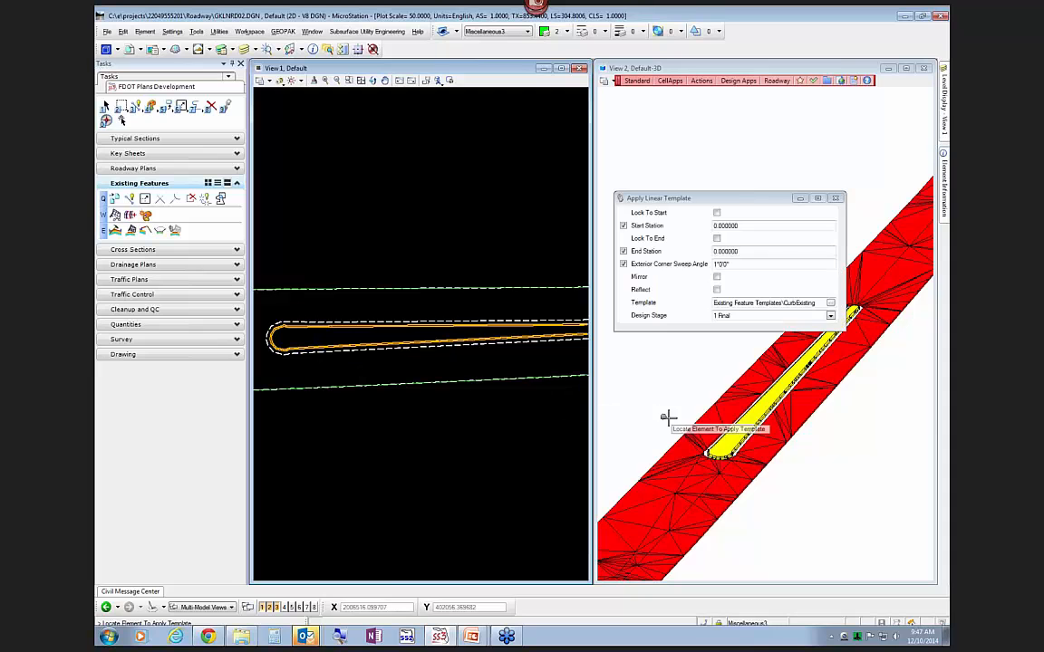
pyautogui.scroll(4, 731, 437)
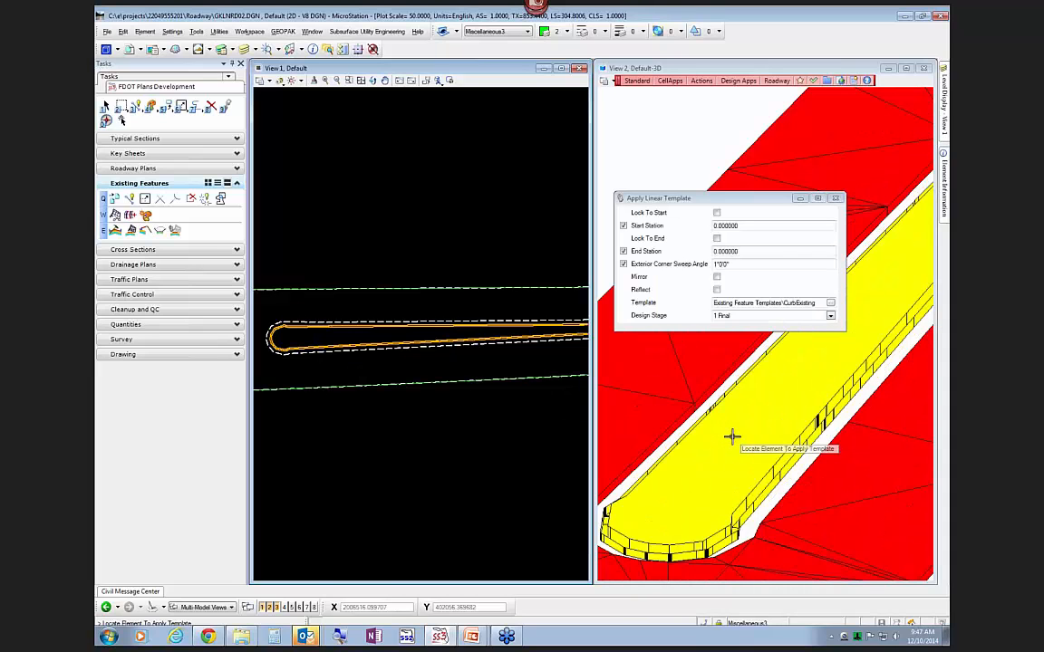
pyautogui.rightClick(363, 423)
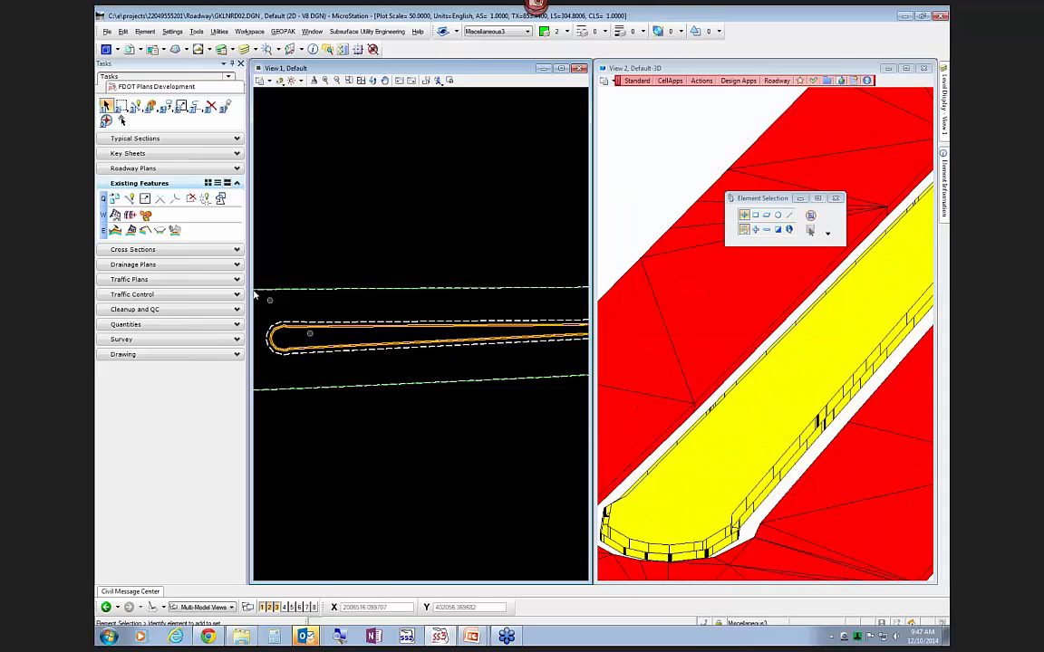
# Add the outer pavement edge line around the long tapered median as a corridor reference for its curb template
pyautogui.click(130, 217)
pyautogui.click(306, 319)
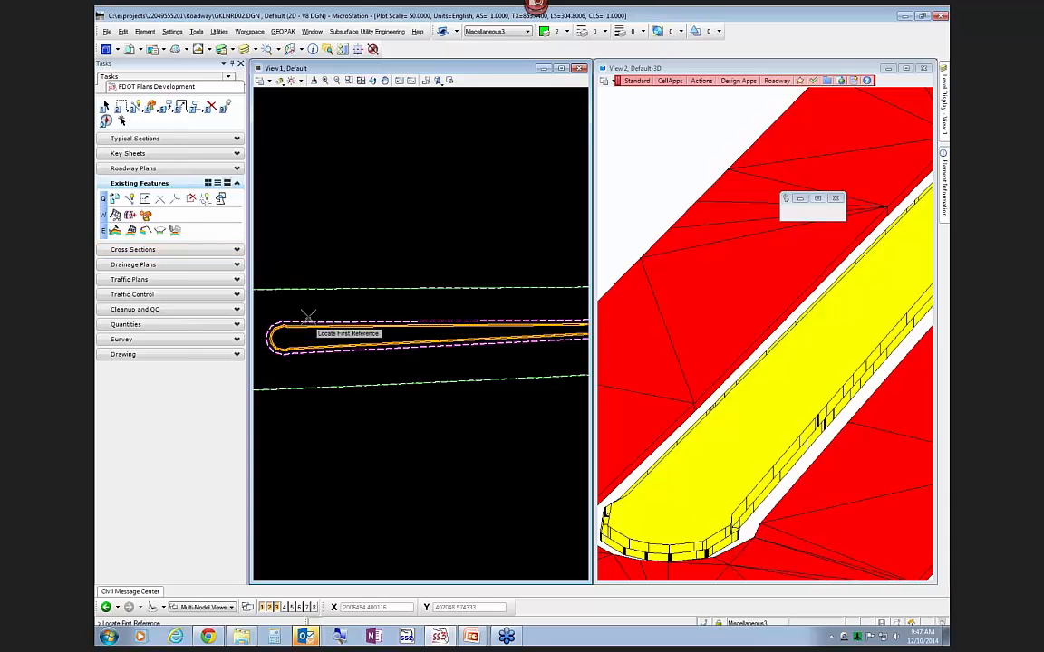
pyautogui.click(305, 305)
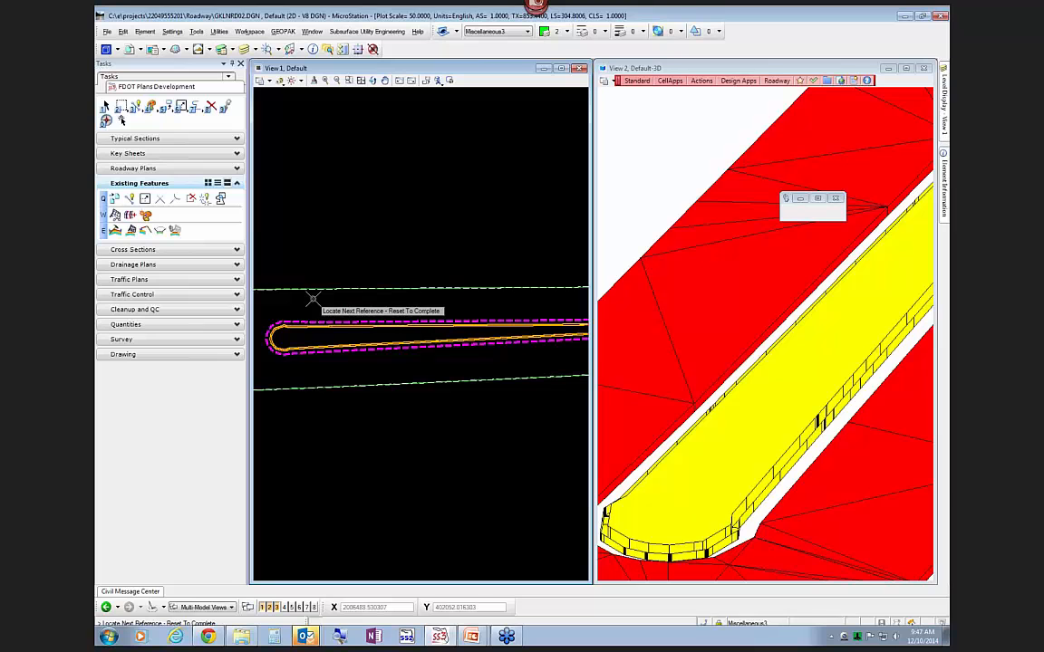
# Finish adding the highlighted median outline as a corridor reference and leave the command
pyautogui.rightClick(313, 299)
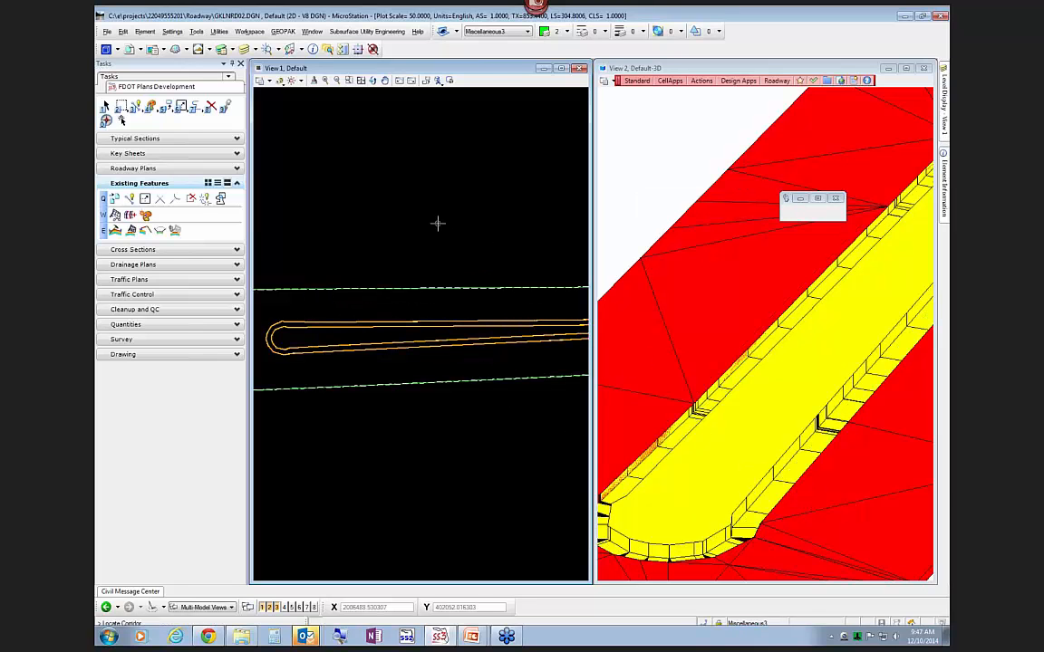
pyautogui.press('Escape')
# Open the surface template applied to the asphalt pavement at the side-road intersection for editing
pyautogui.scroll(-5, 800, 388)
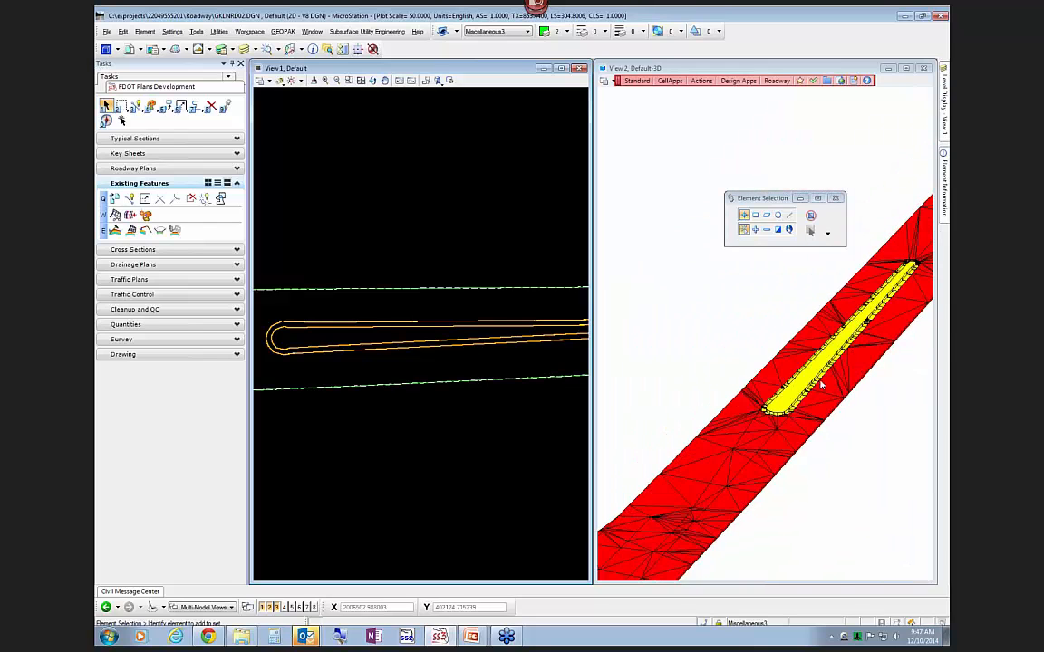
pyautogui.scroll(-3, 807, 388)
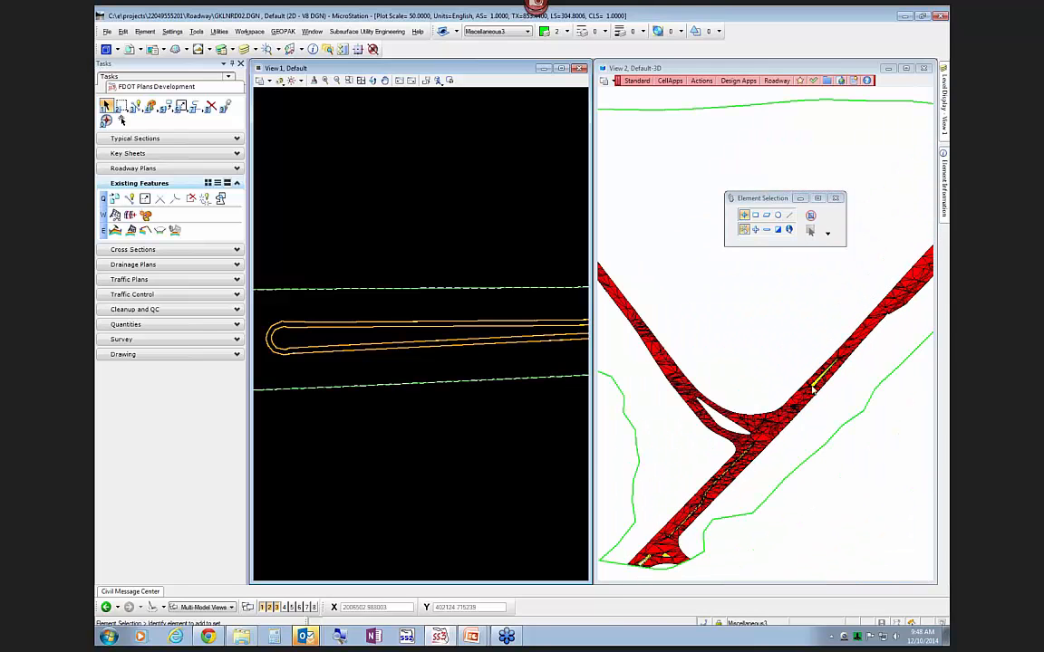
pyautogui.scroll(2, 813, 388)
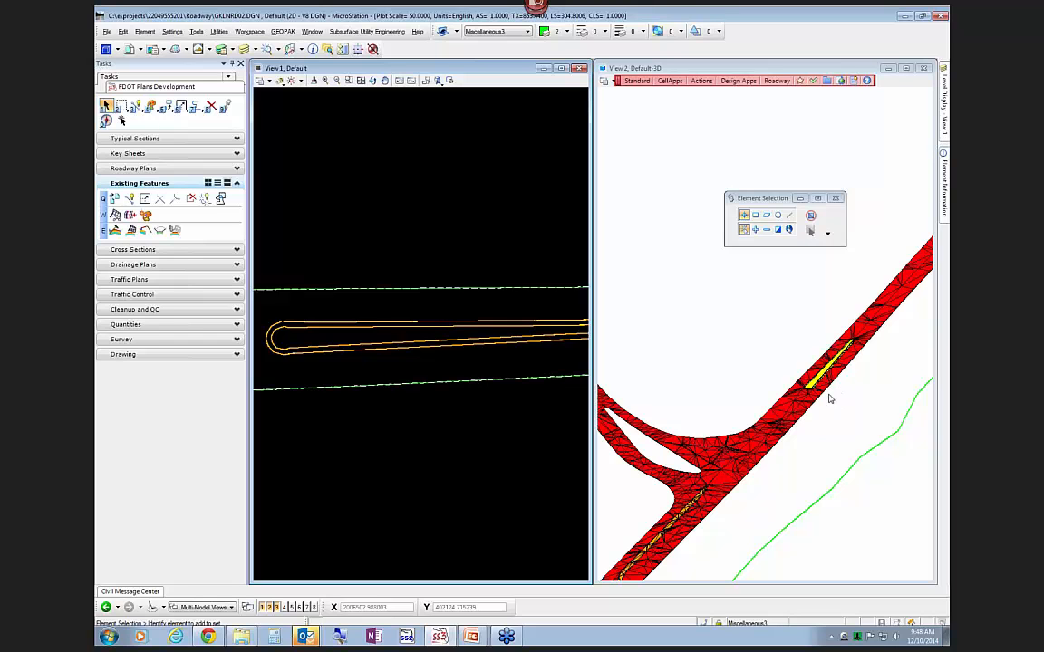
pyautogui.click(729, 340)
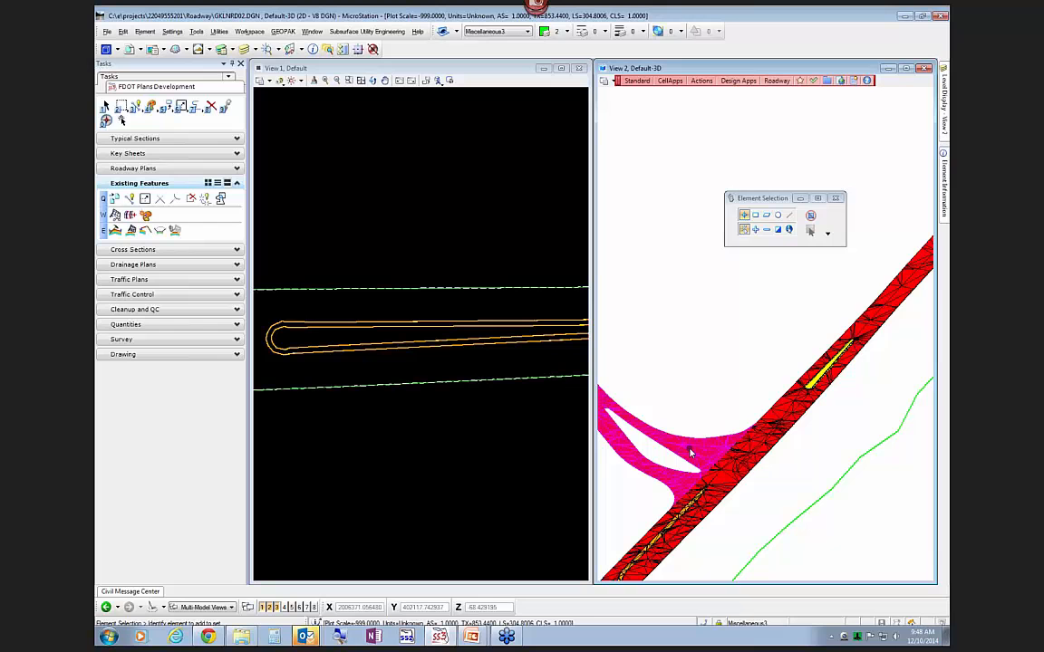
pyautogui.scroll(4, 689, 453)
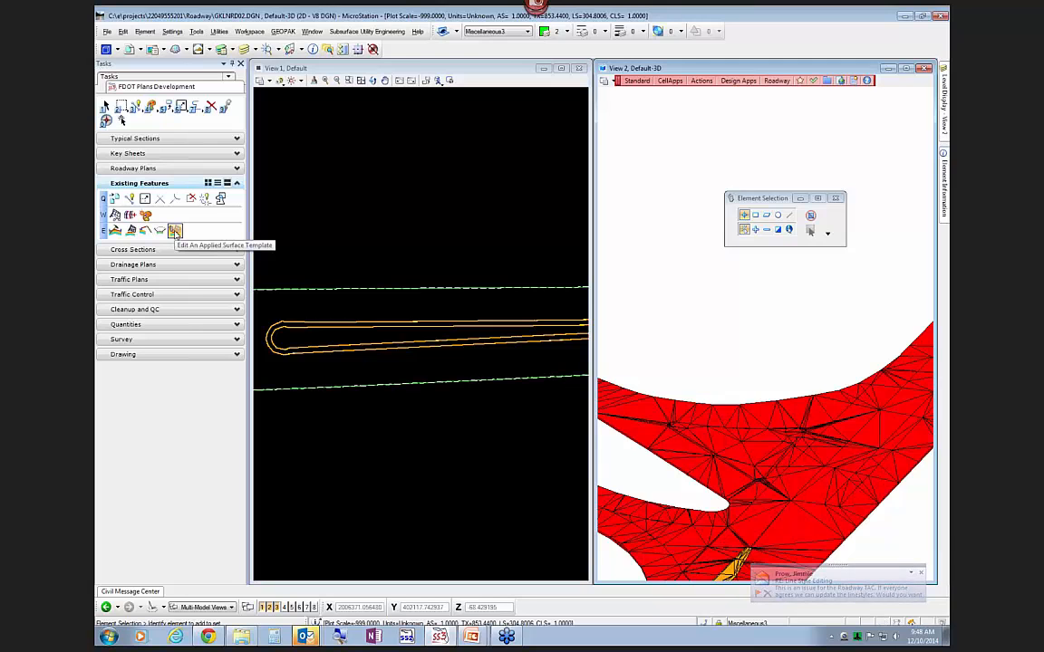
pyautogui.click(174, 231)
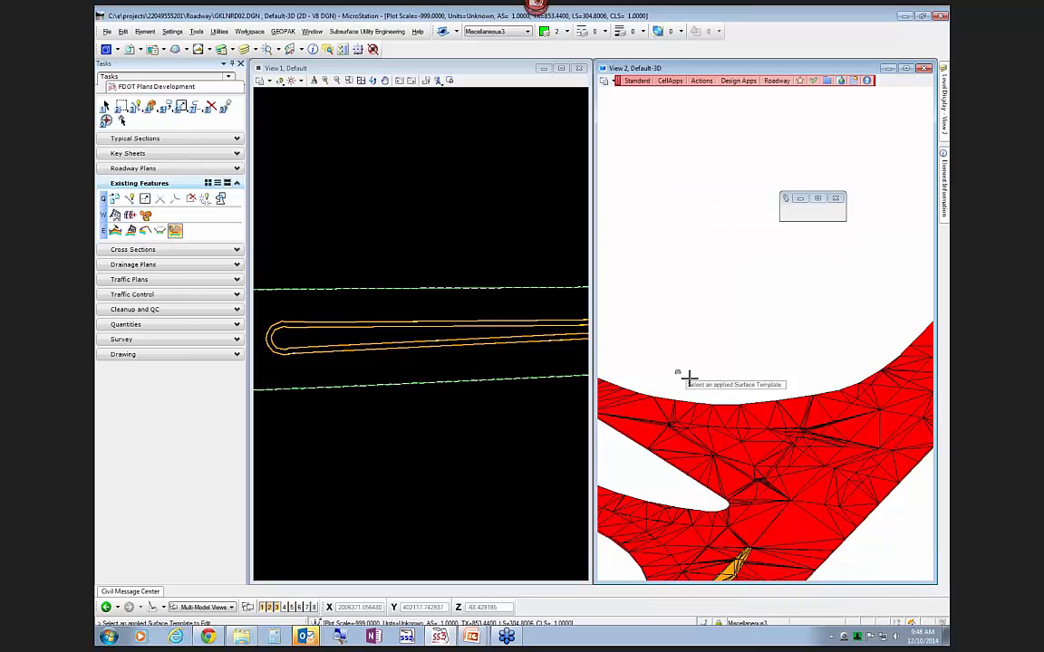
pyautogui.click(695, 425)
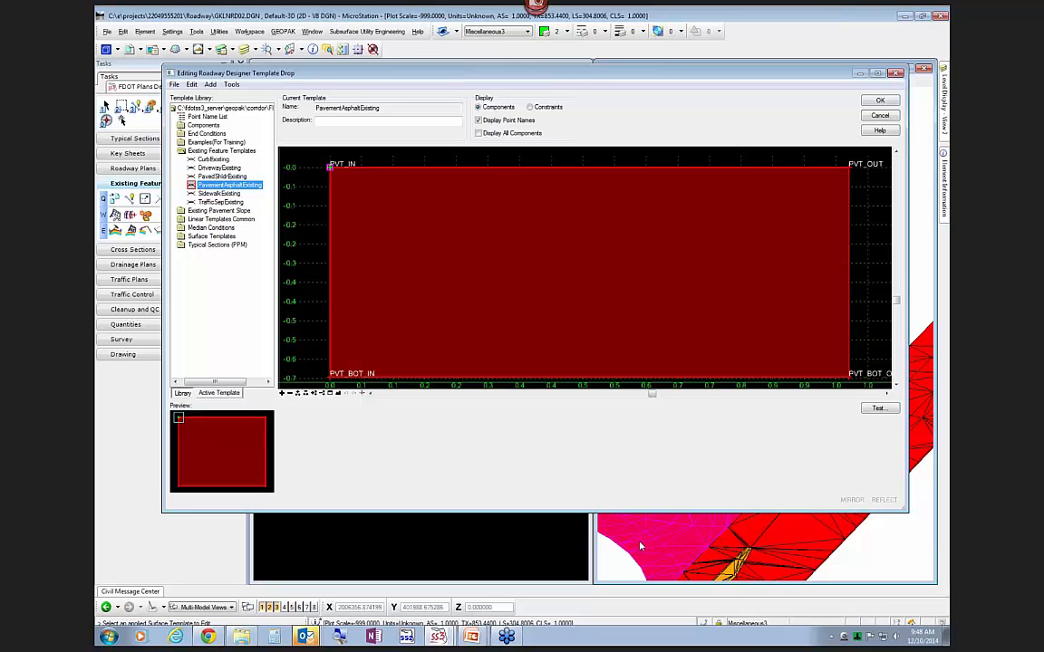
# Halve the thickness of the PavementAsphaltExisting template through its EOP_PvtThick parametric constraint and apply the edited template
pyautogui.click(218, 393)
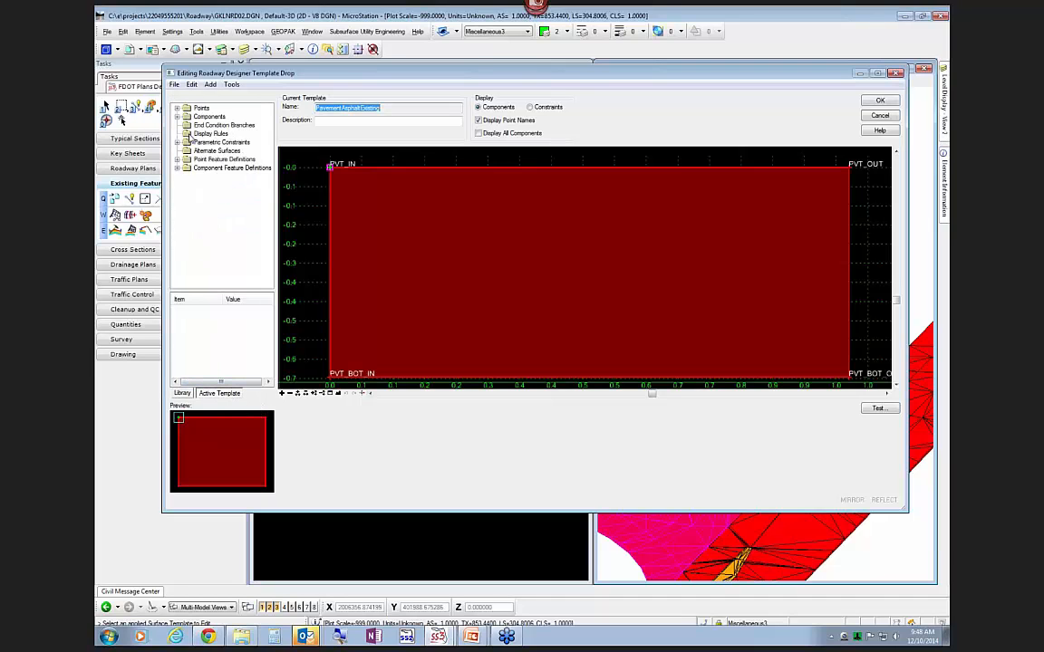
pyautogui.click(177, 143)
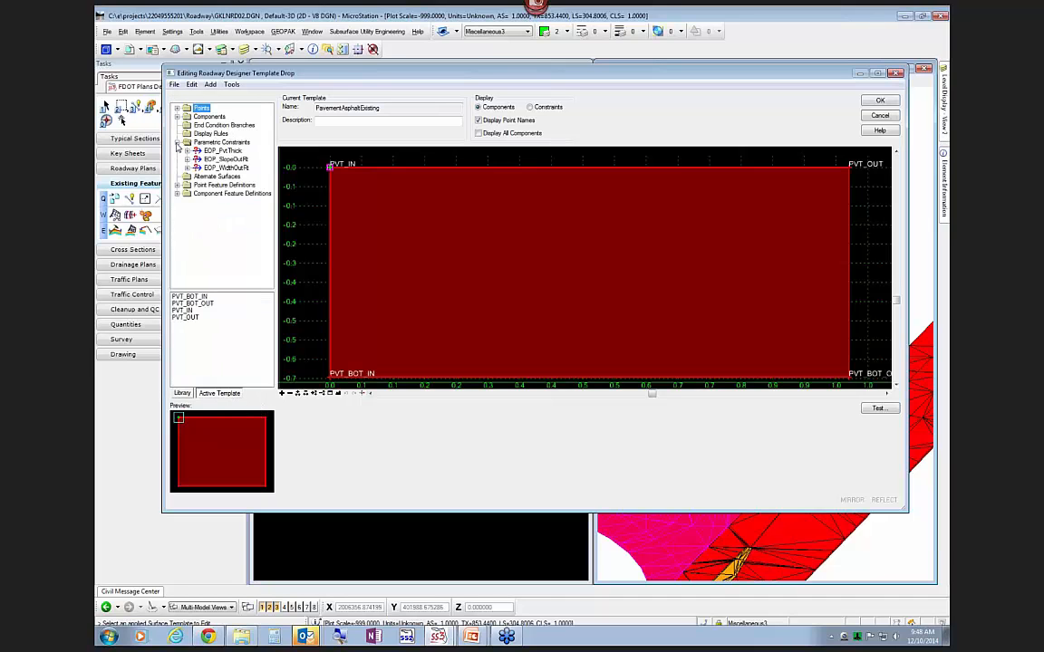
pyautogui.click(224, 151)
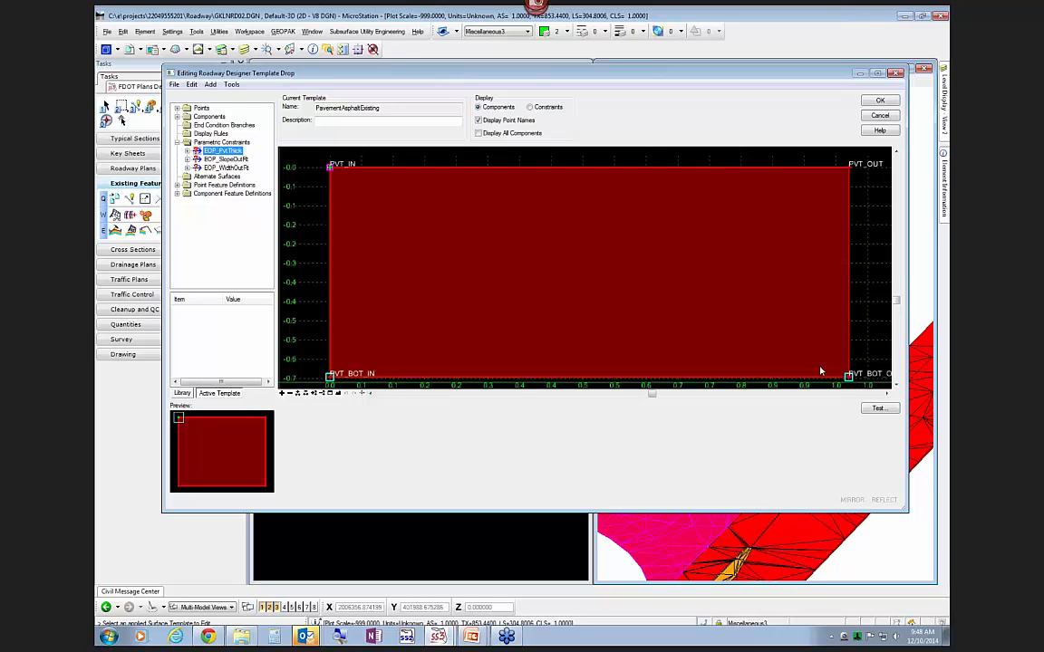
pyautogui.moveTo(332, 379)
pyautogui.doubleClick(227, 151)
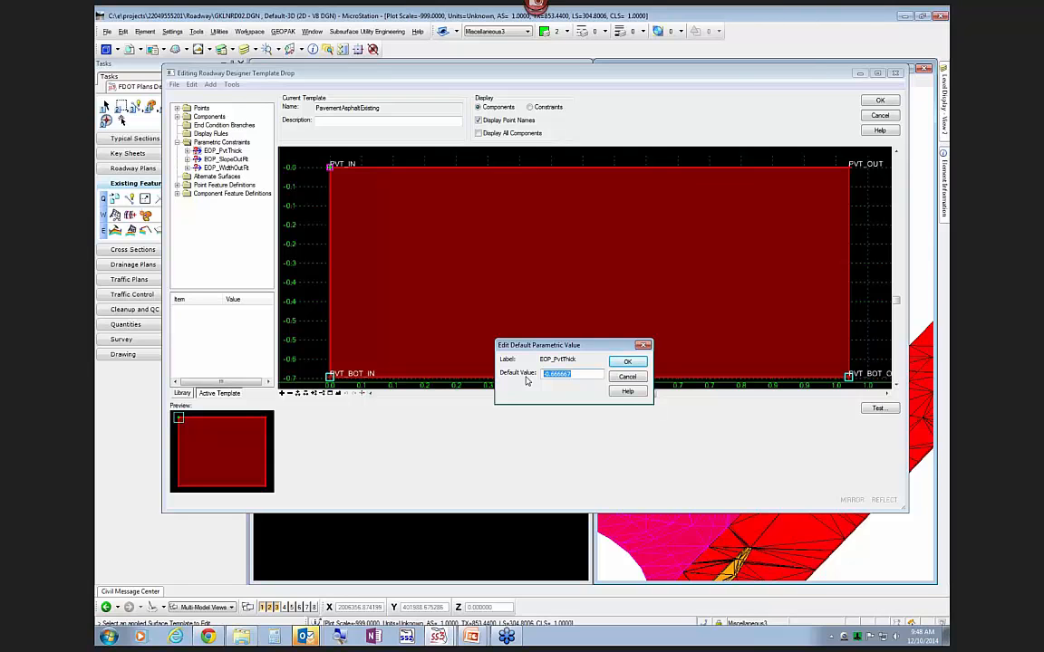
pyautogui.write('.')
pyautogui.press('Tab')
pyautogui.click(627, 361)
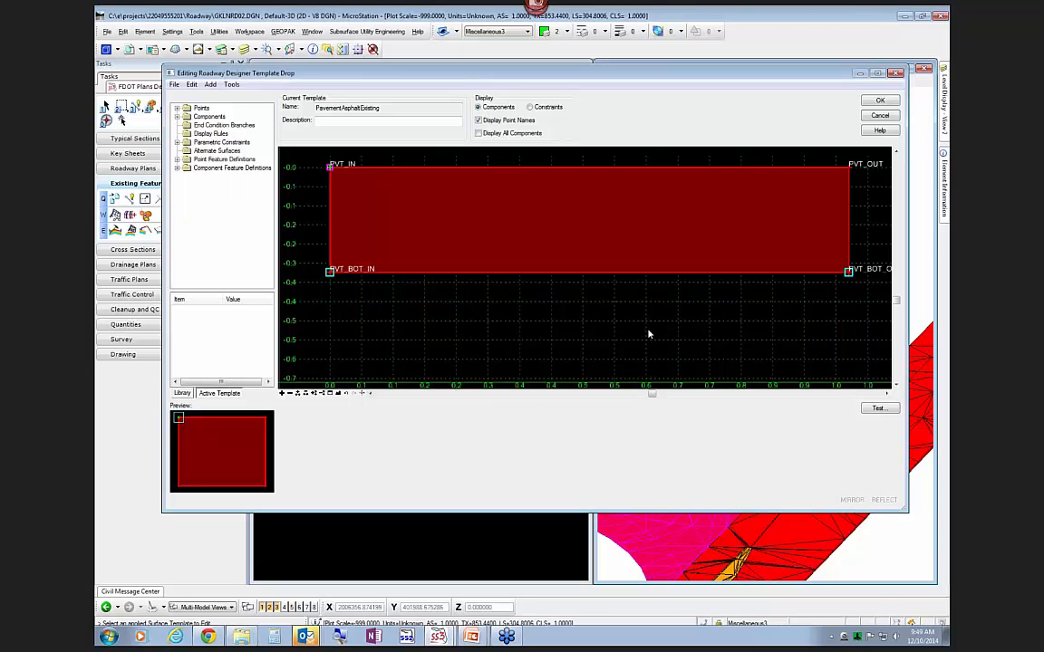
pyautogui.click(879, 101)
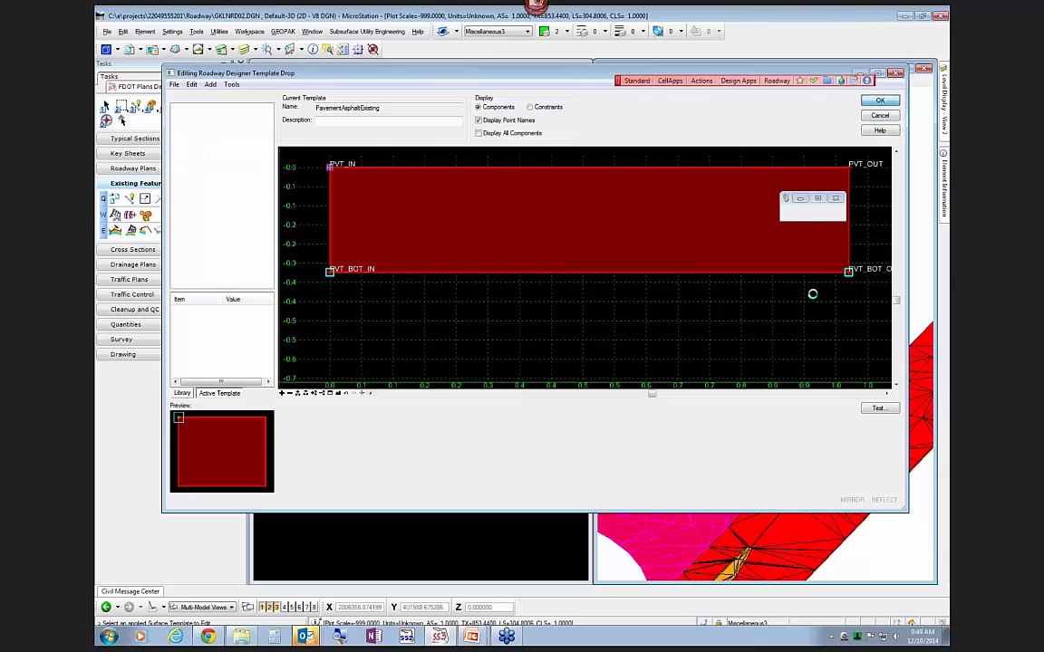
# Examine the edge thickness of the intersection pavement and its neighbouring surface from a low angle in the 3D model
pyautogui.scroll(4, 813, 350)
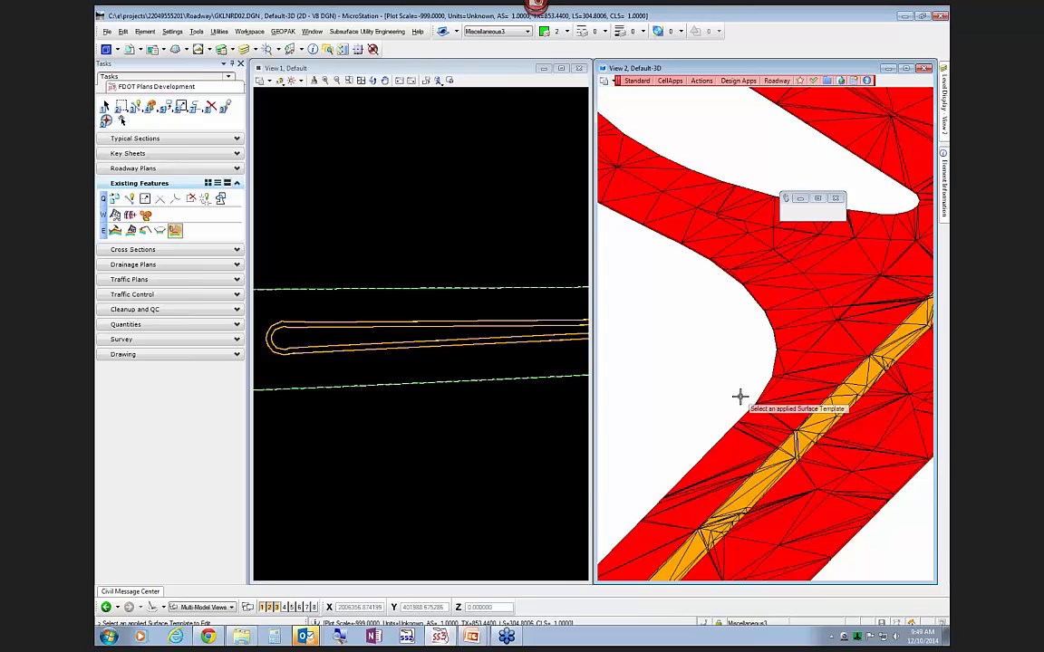
pyautogui.keyDown('shift'); pyautogui.moveTo(742, 404); pyautogui.dragTo(768, 417, button='middle'); pyautogui.keyUp('shift')
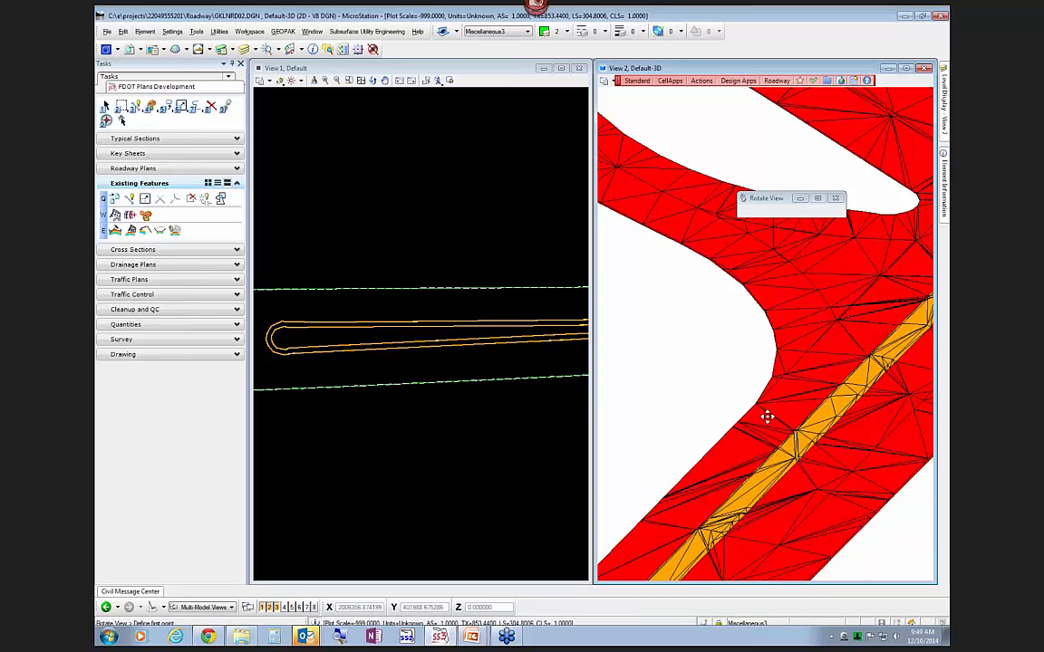
pyautogui.rightClick(727, 371)
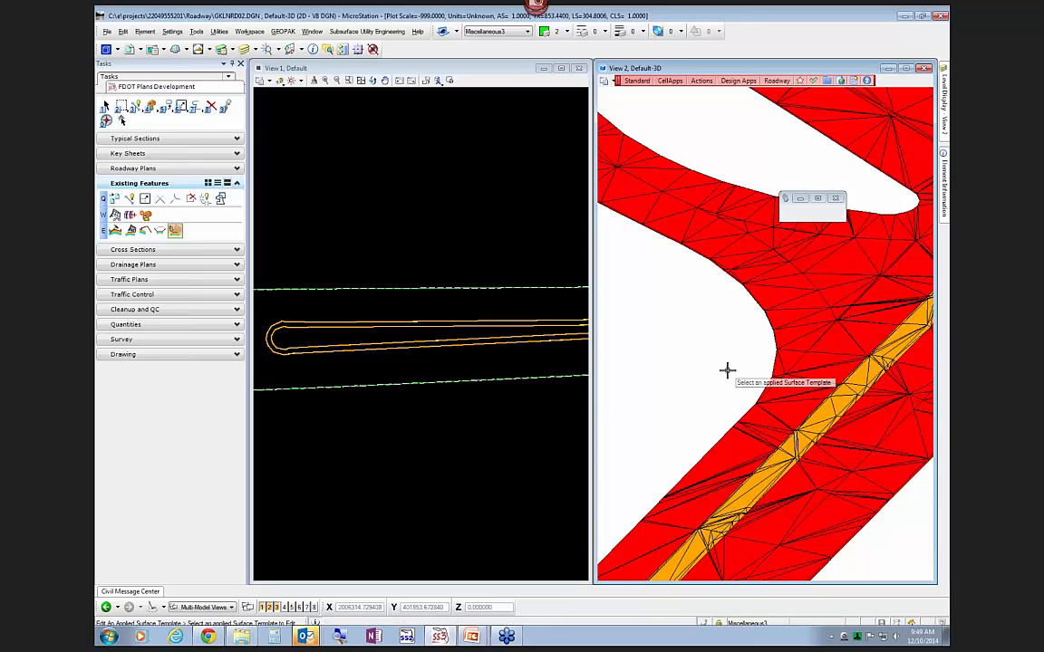
pyautogui.rightClick(724, 373)
pyautogui.keyDown('shift'); pyautogui.moveTo(722, 373); pyautogui.dragTo(827, 345, button='middle'); pyautogui.keyUp('shift')
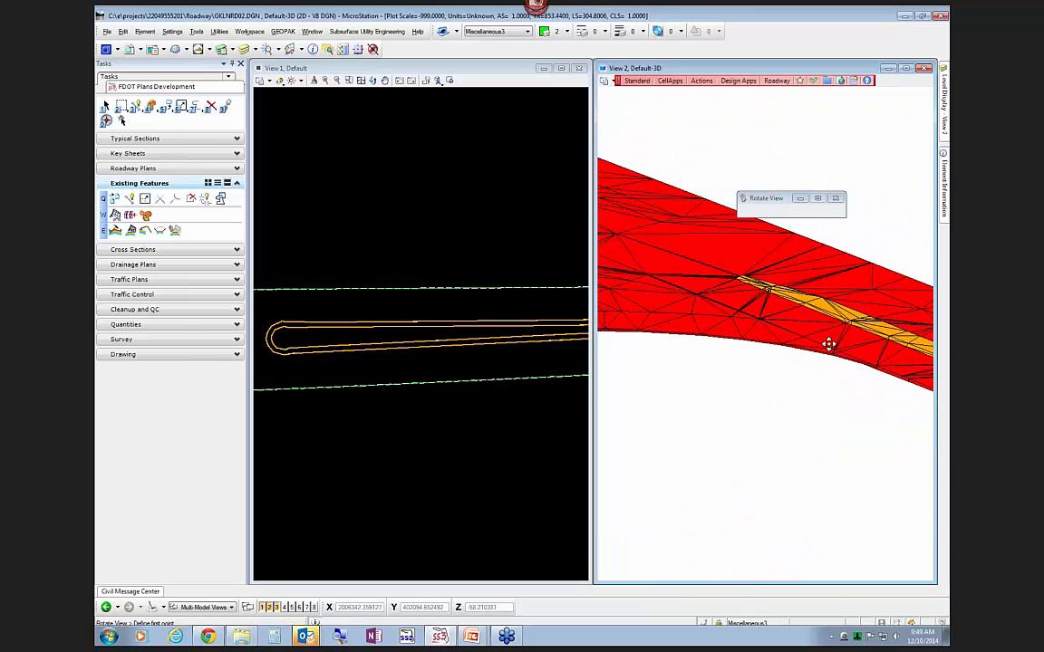
pyautogui.scroll(3, 860, 338)
pyautogui.click(832, 328)
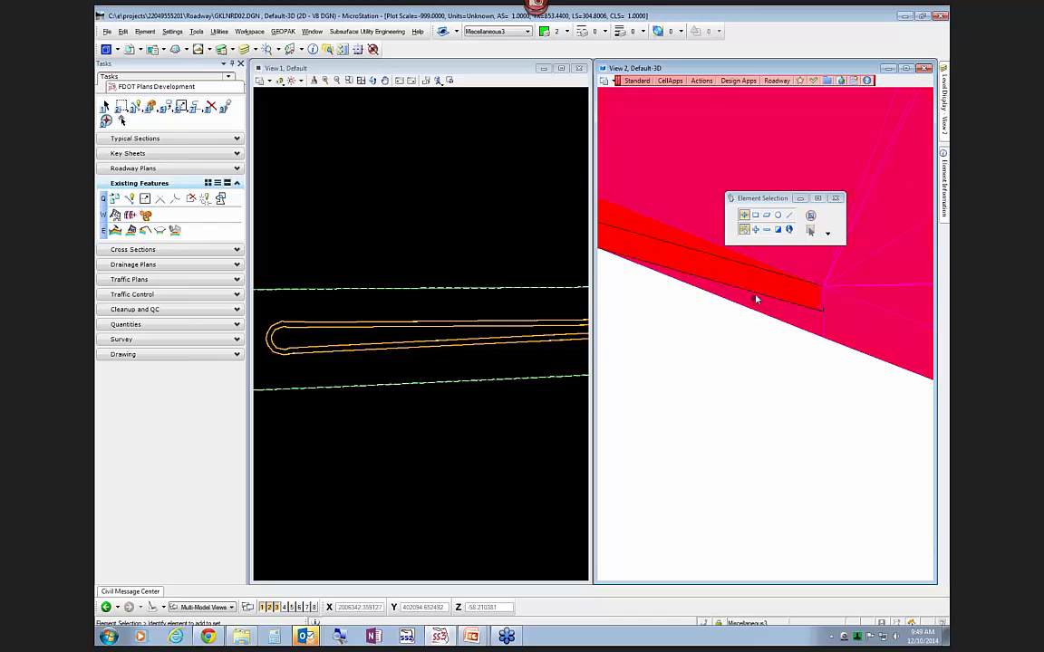
pyautogui.click(756, 294)
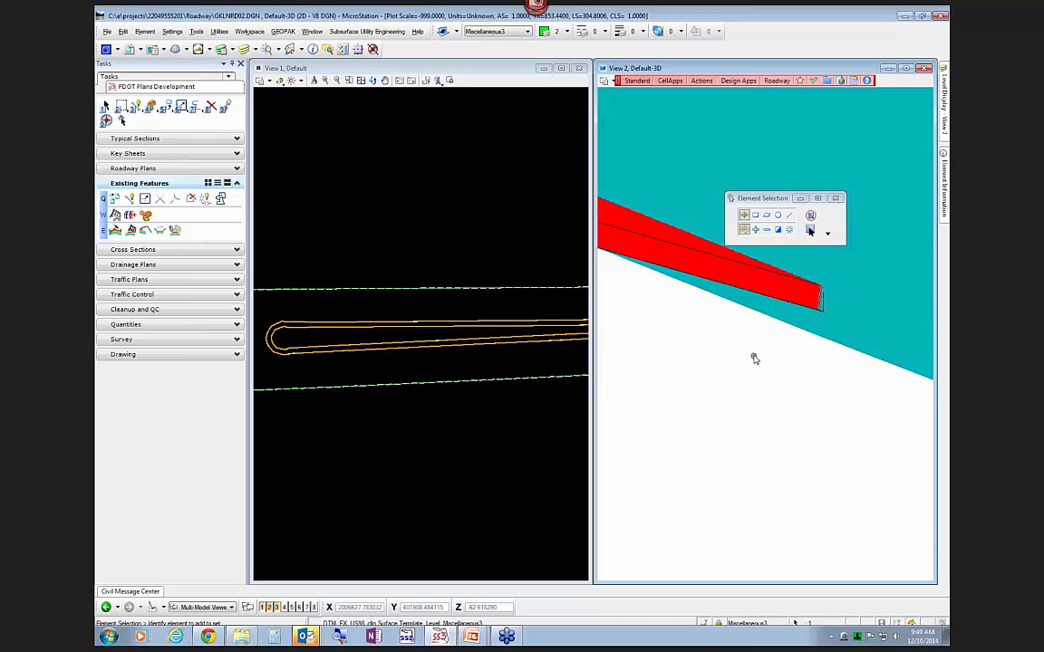
pyautogui.click(814, 416)
# Return the 3D model to a high-angle overview of the intersection pavement and the main road
pyautogui.scroll(-3, 815, 417)
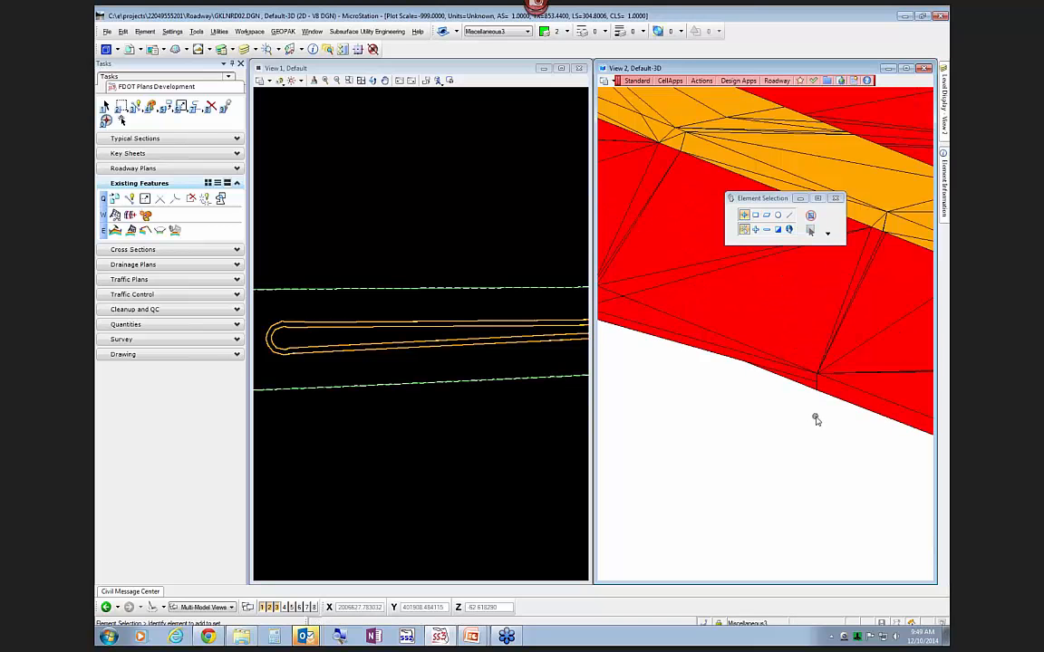
pyautogui.scroll(-4, 862, 419)
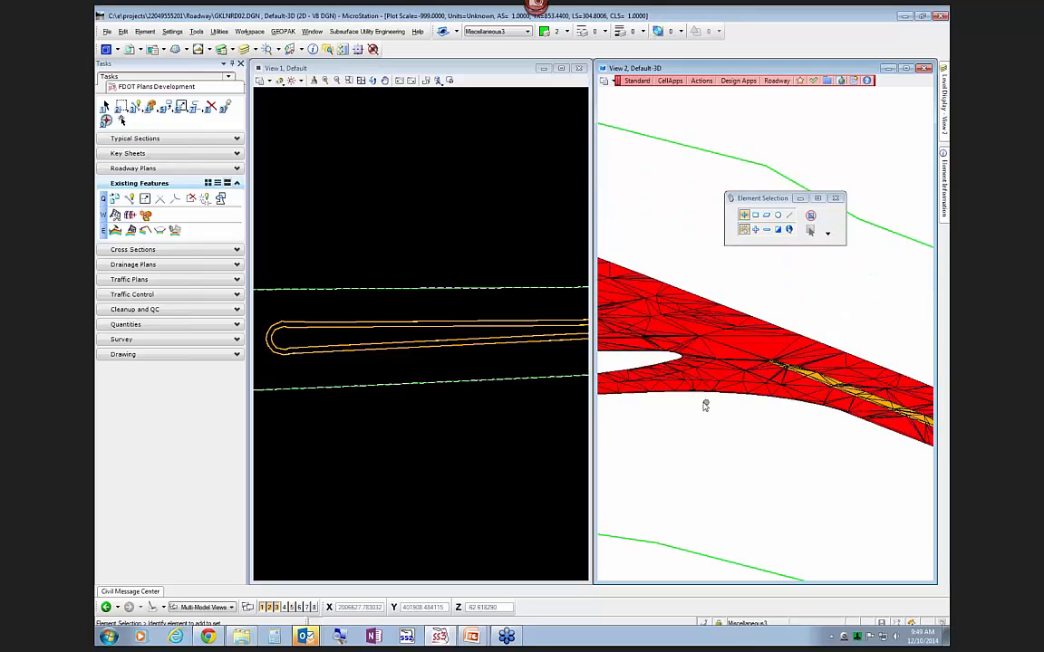
pyautogui.scroll(2, 701, 403)
pyautogui.scroll(1, 699, 396)
pyautogui.scroll(-2, 774, 425)
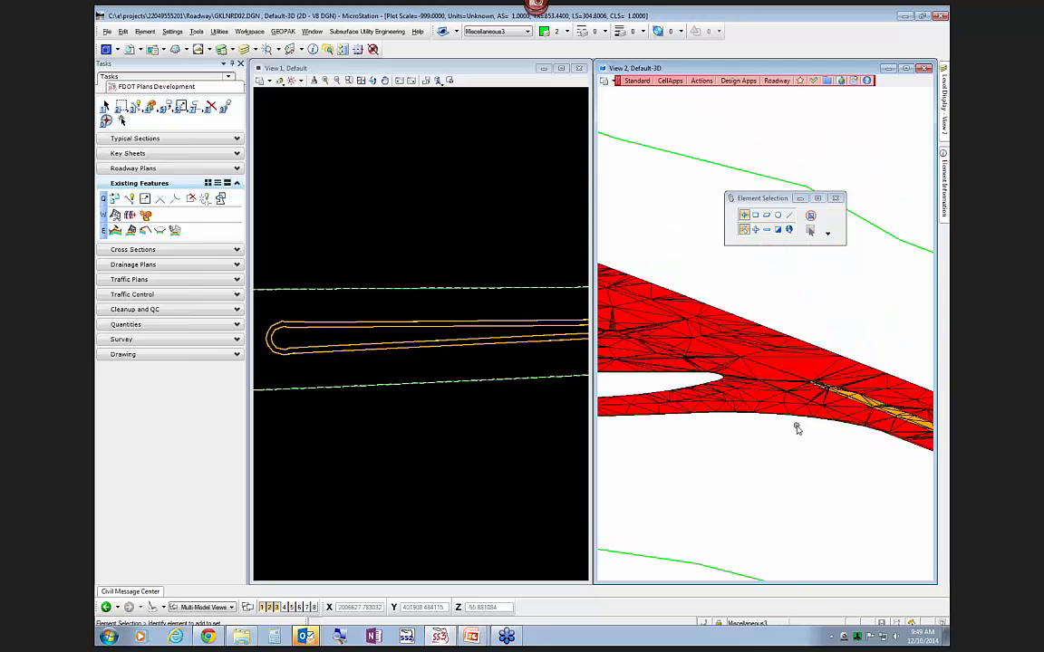
pyautogui.keyDown('shift'); pyautogui.moveTo(824, 440); pyautogui.dragTo(710, 400, button='middle'); pyautogui.keyUp('shift')
pyautogui.scroll(-2, 710, 400)
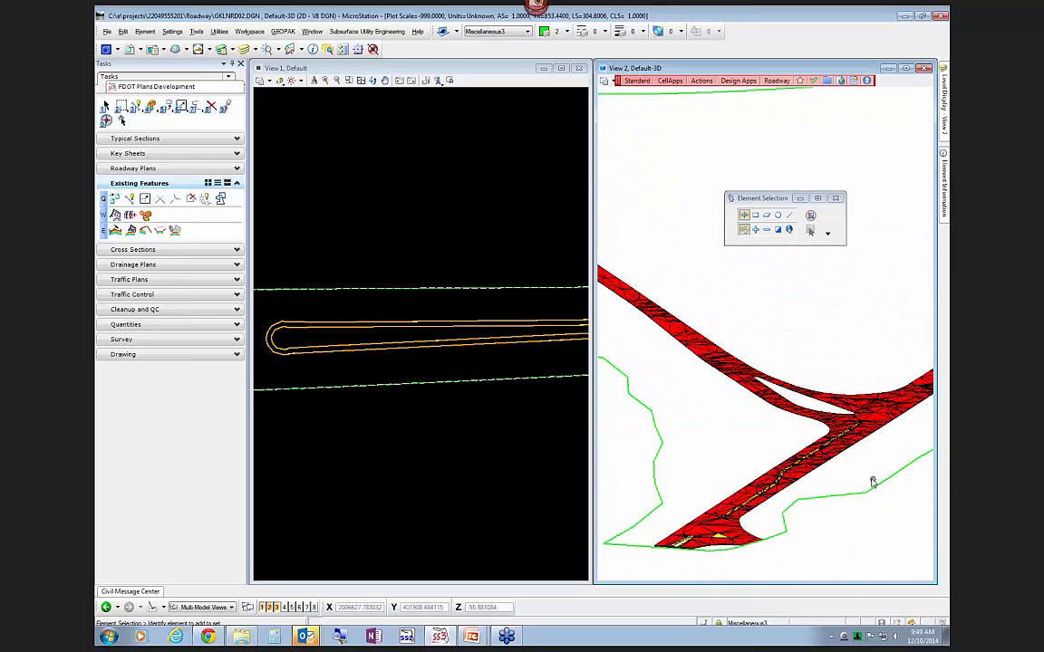
pyautogui.scroll(2, 871, 475)
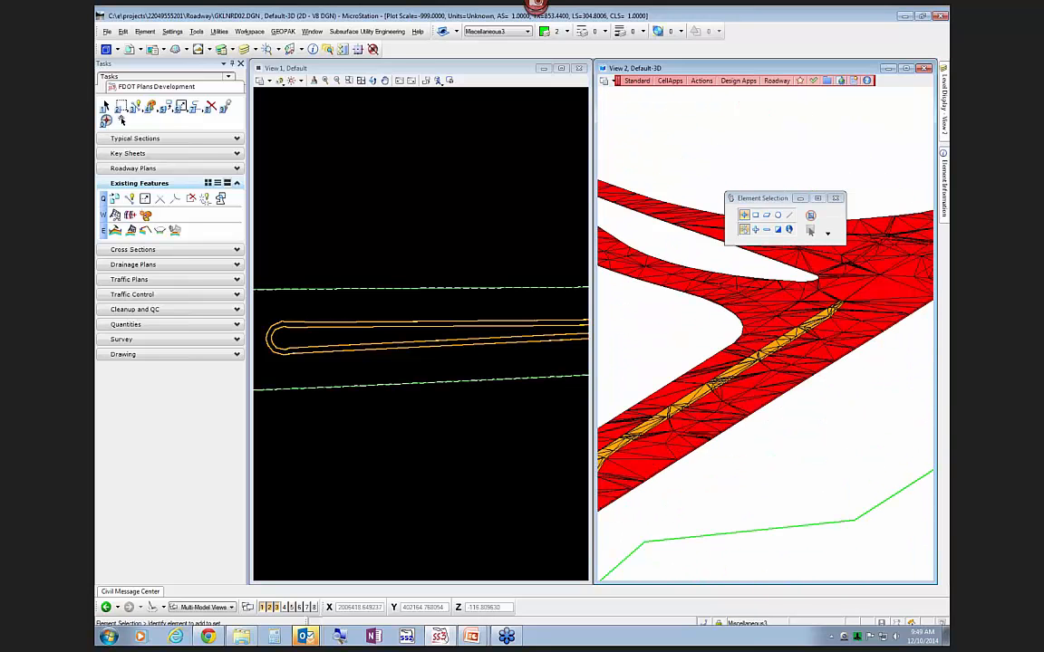
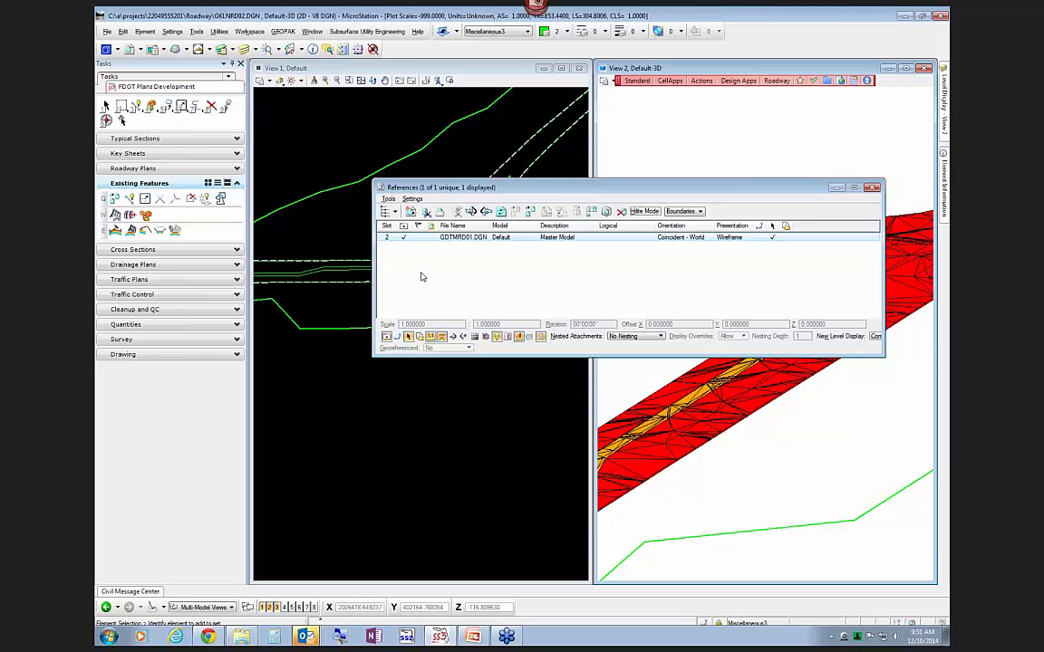
# Attach RWDTRD01.DGN from the rwmap folder to the 3D model as a reference with Coincident - World orientation
pyautogui.click(412, 212)
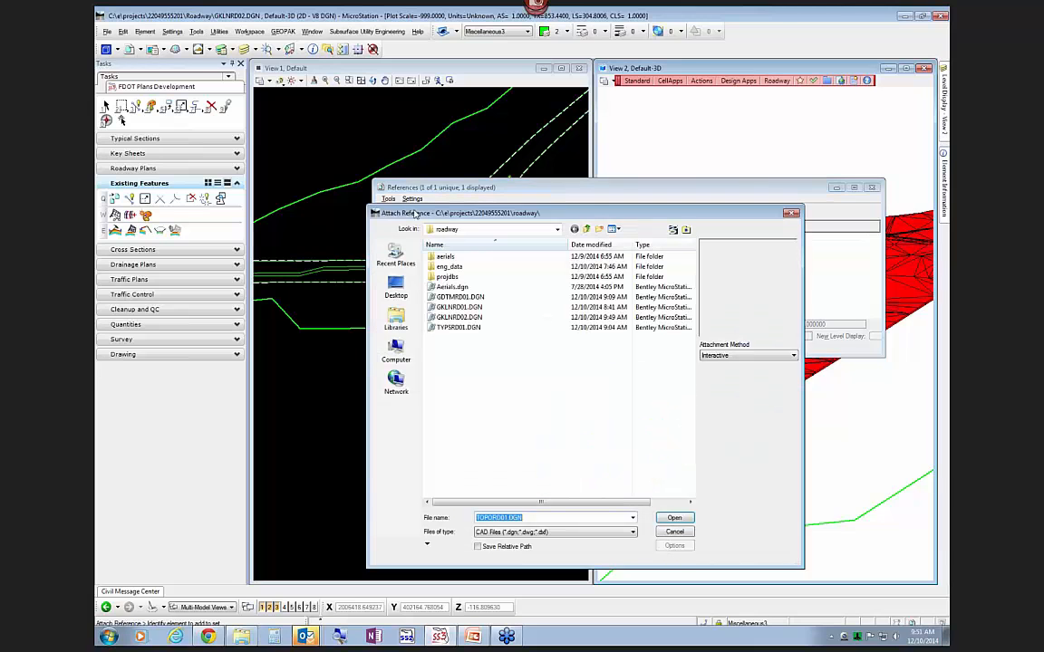
pyautogui.click(587, 230)
pyautogui.scroll(-3, 522, 431)
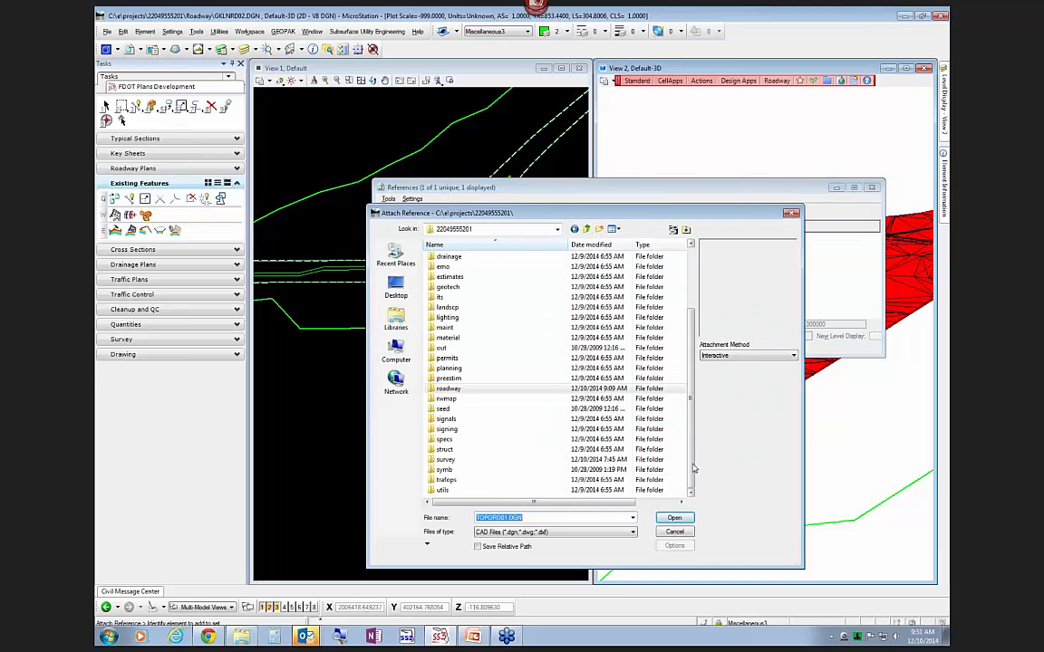
pyautogui.doubleClick(463, 401)
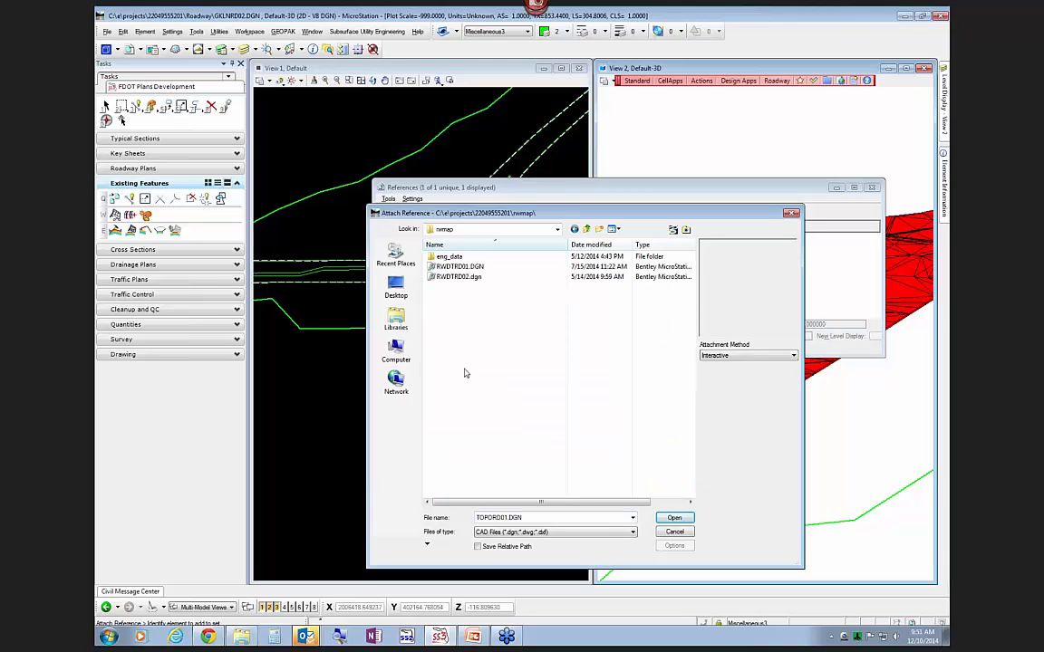
pyautogui.click(459, 267)
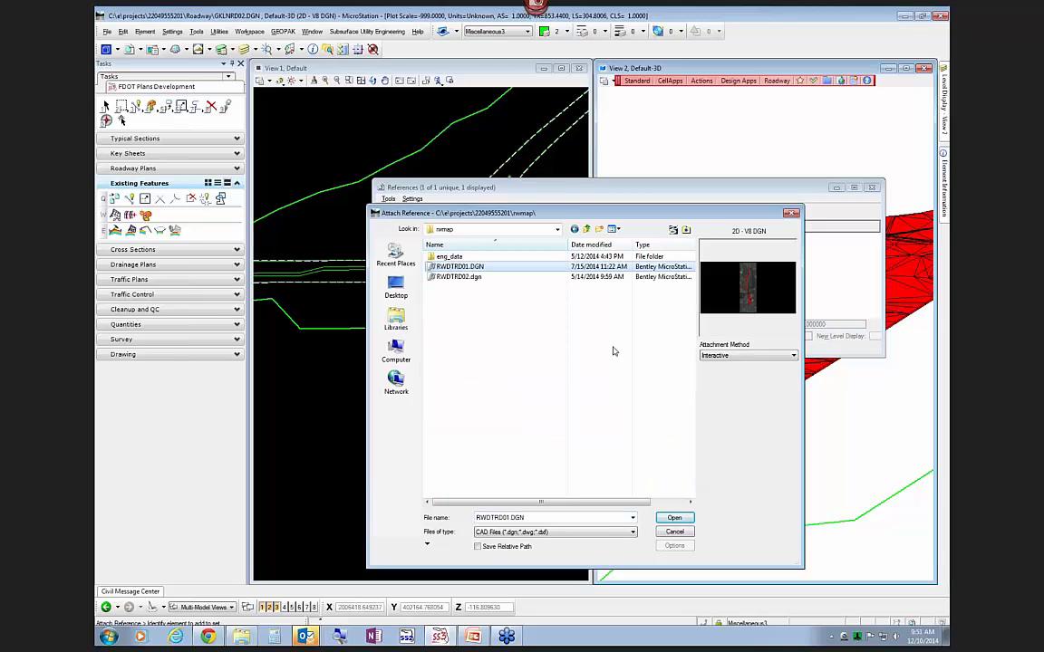
pyautogui.click(675, 519)
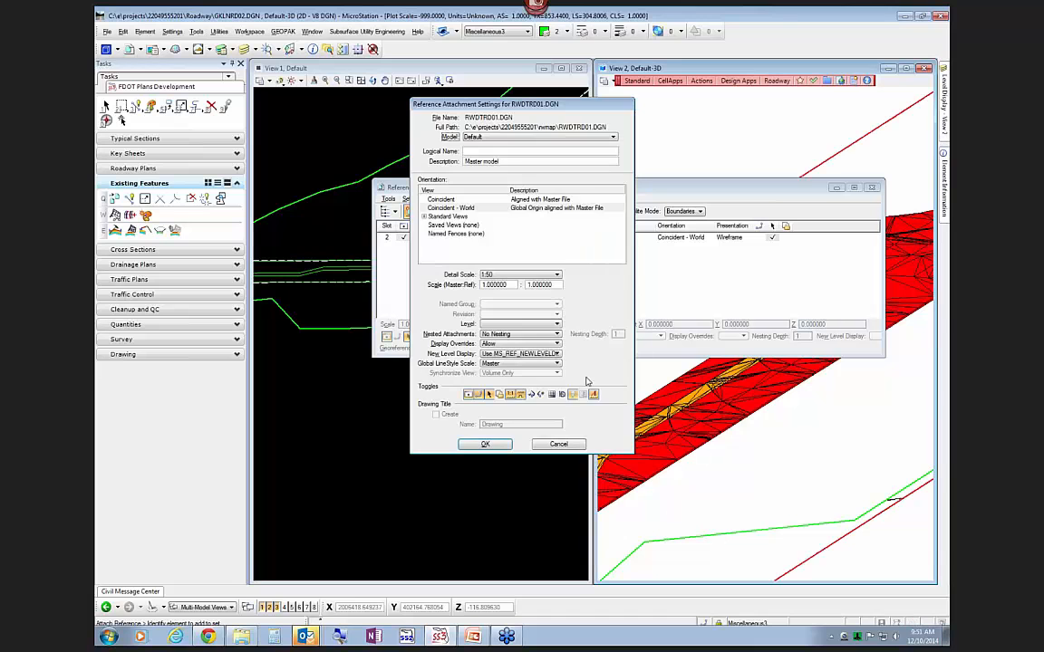
pyautogui.click(484, 445)
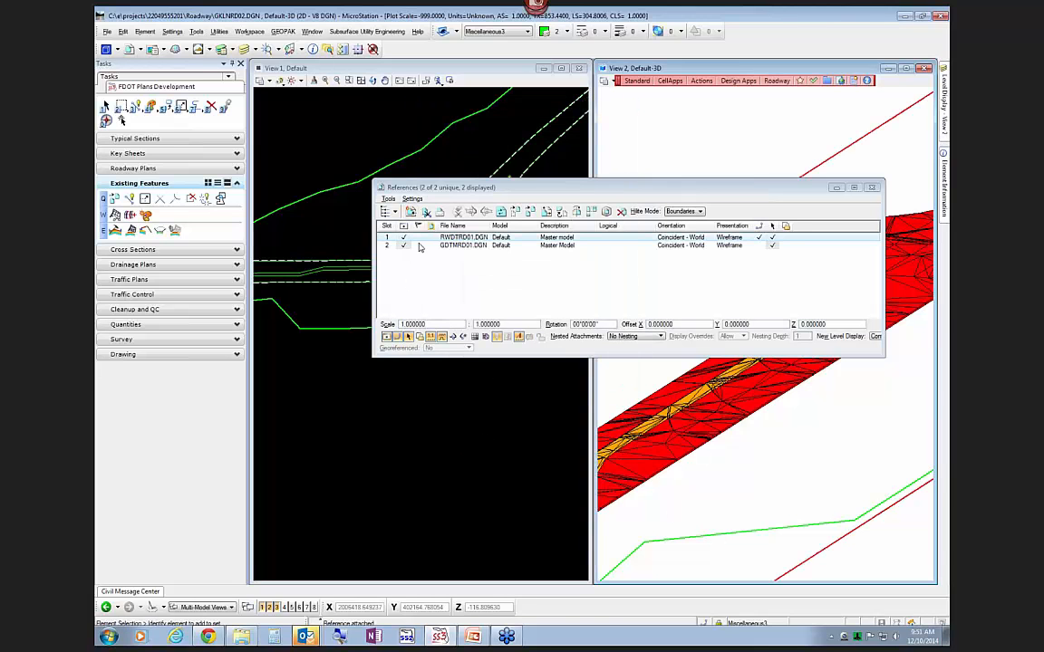
# Compare the references attached to the 2D model with those attached to the 3D model
pyautogui.click(339, 217)
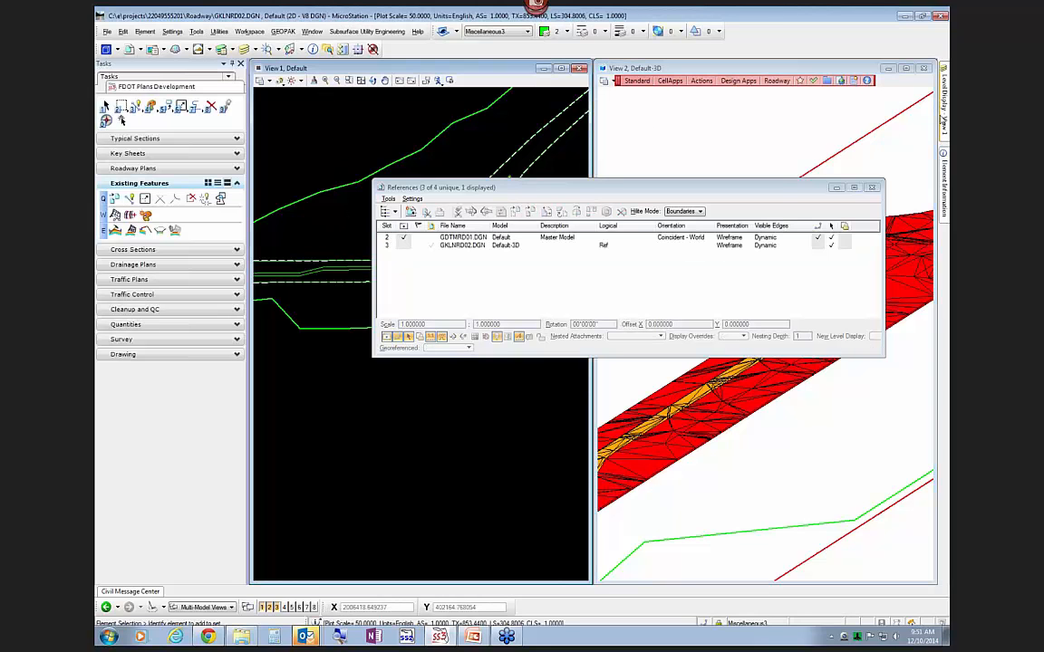
pyautogui.moveTo(944, 114)
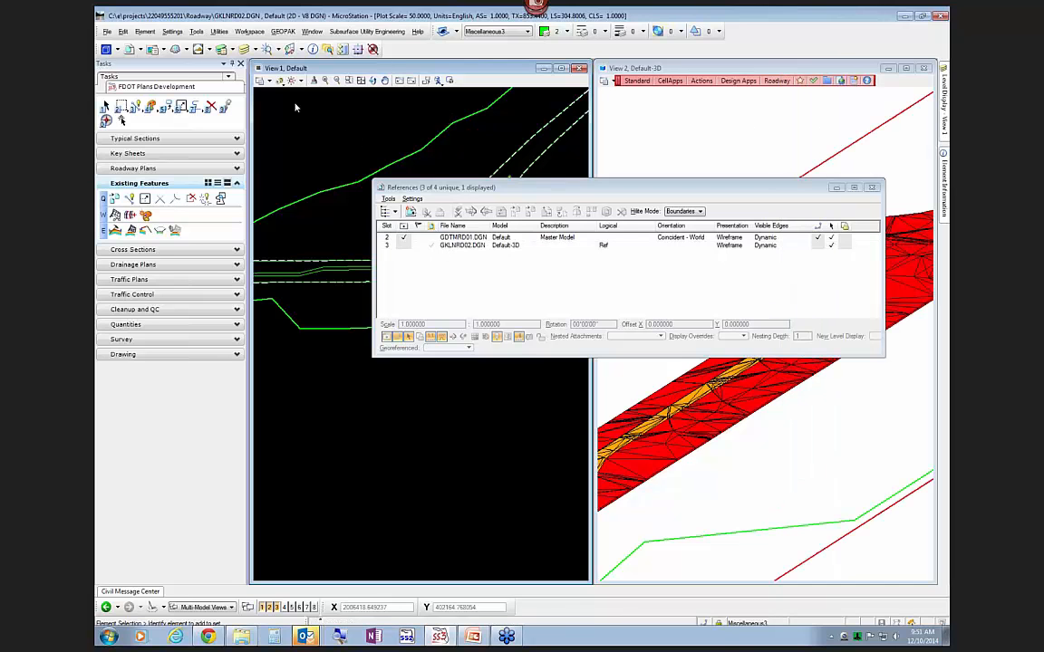
pyautogui.click(730, 149)
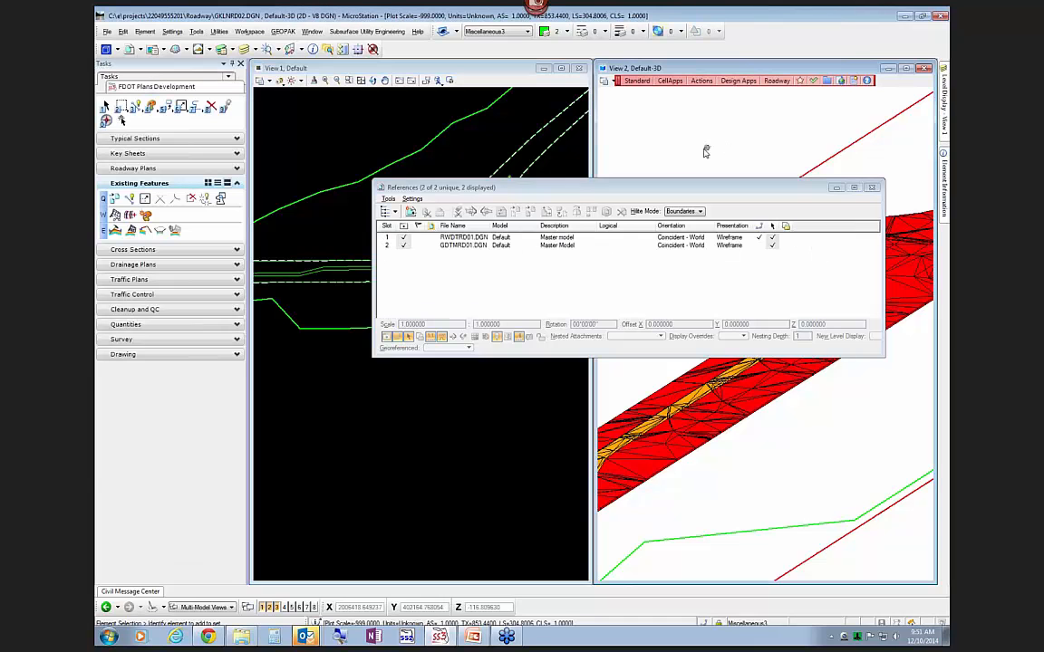
# Detach the RWDTRD01.DGN reference from the 3D model
pyautogui.click(482, 239)
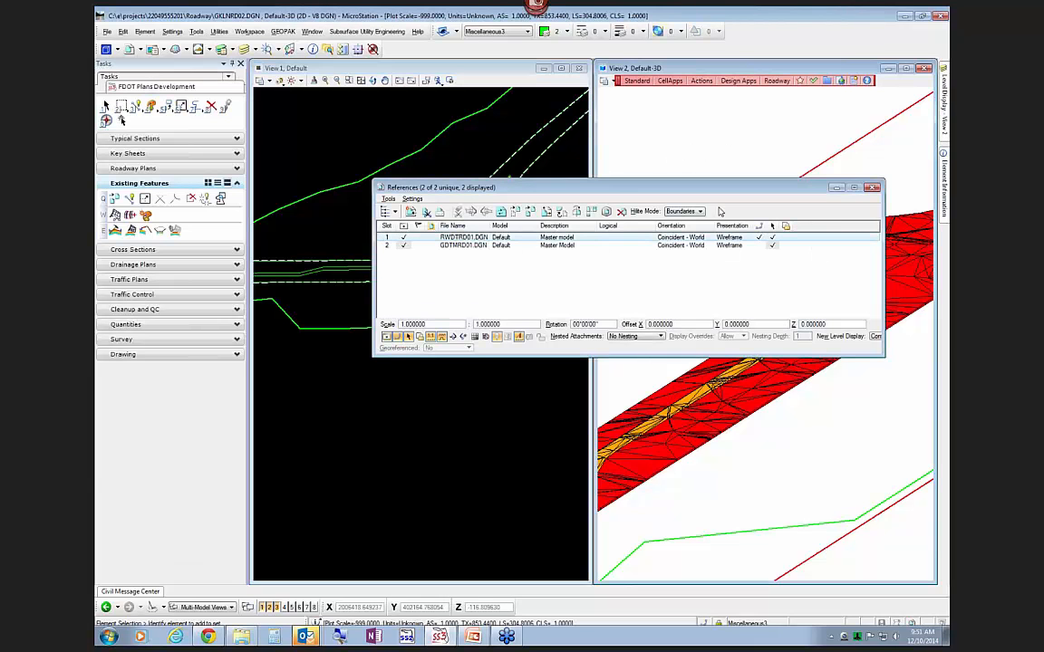
pyautogui.click(621, 211)
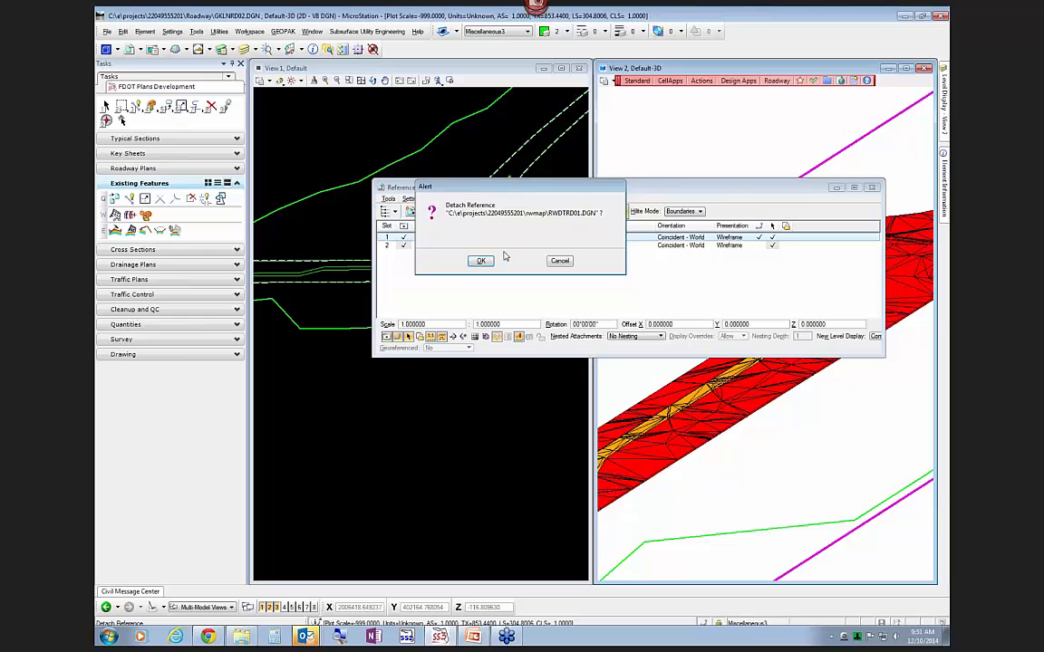
pyautogui.click(481, 261)
# Attach RWDTRD01.DGN from the rwmap folder to the 2D model as a reference with Coincident - World orientation
pyautogui.click(409, 138)
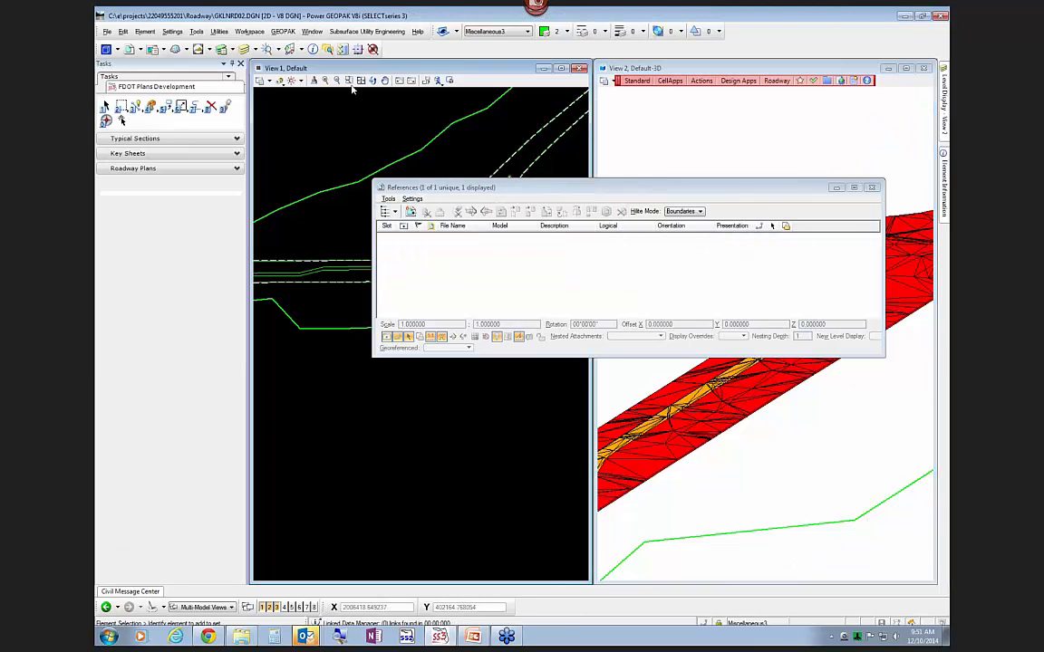
pyautogui.click(410, 211)
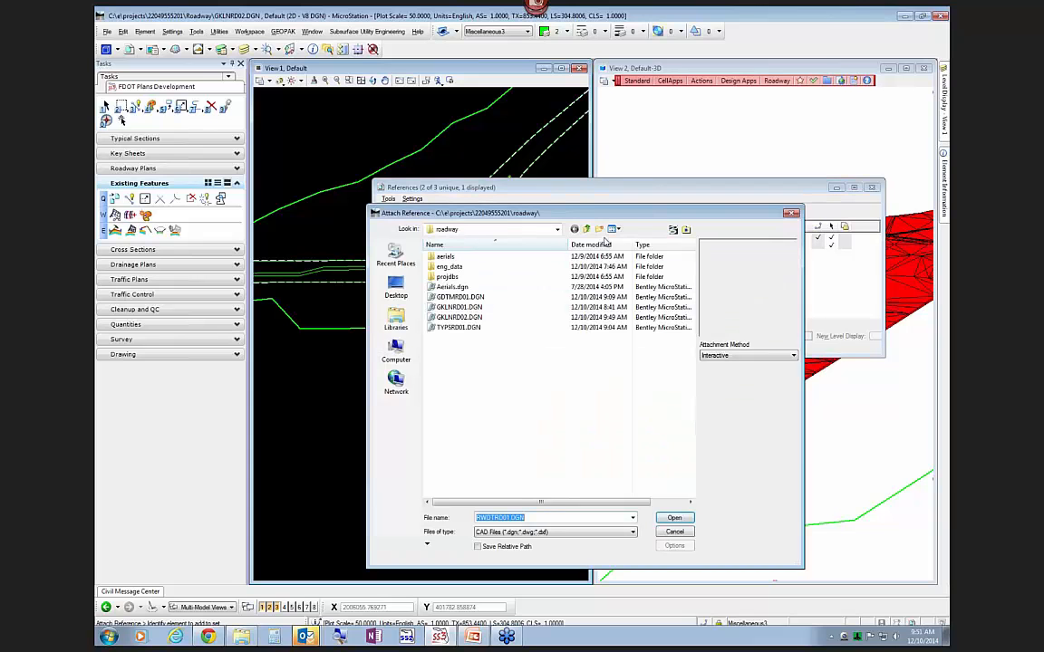
pyautogui.click(587, 229)
pyautogui.scroll(-2, 566, 421)
pyautogui.doubleClick(446, 399)
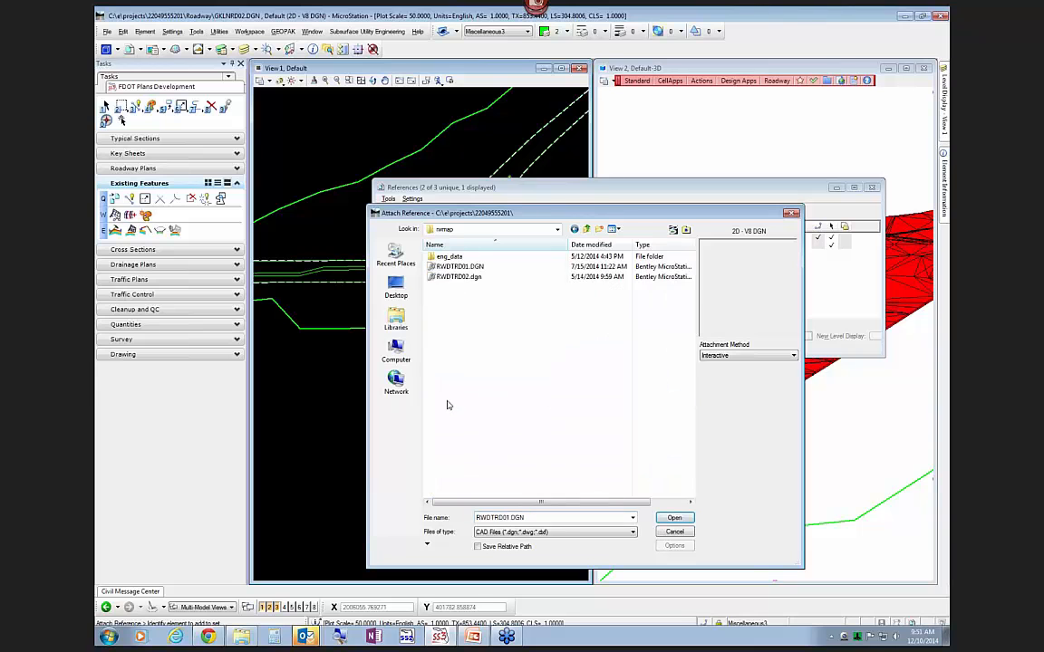
pyautogui.click(676, 517)
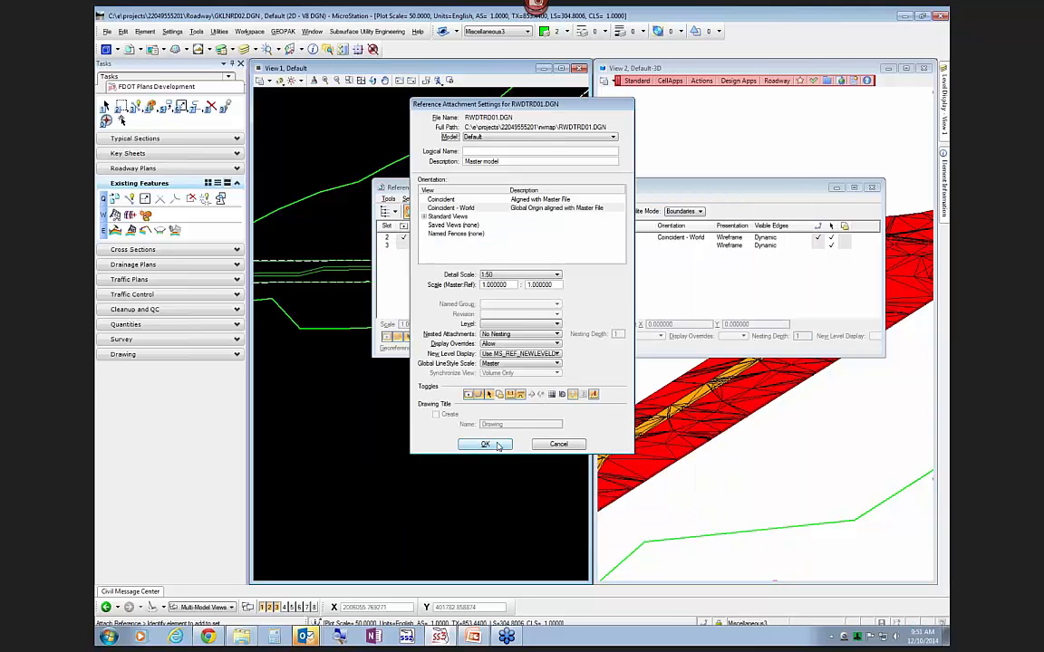
pyautogui.click(506, 445)
pyautogui.moveTo(431, 185); pyautogui.dragTo(433, 190)
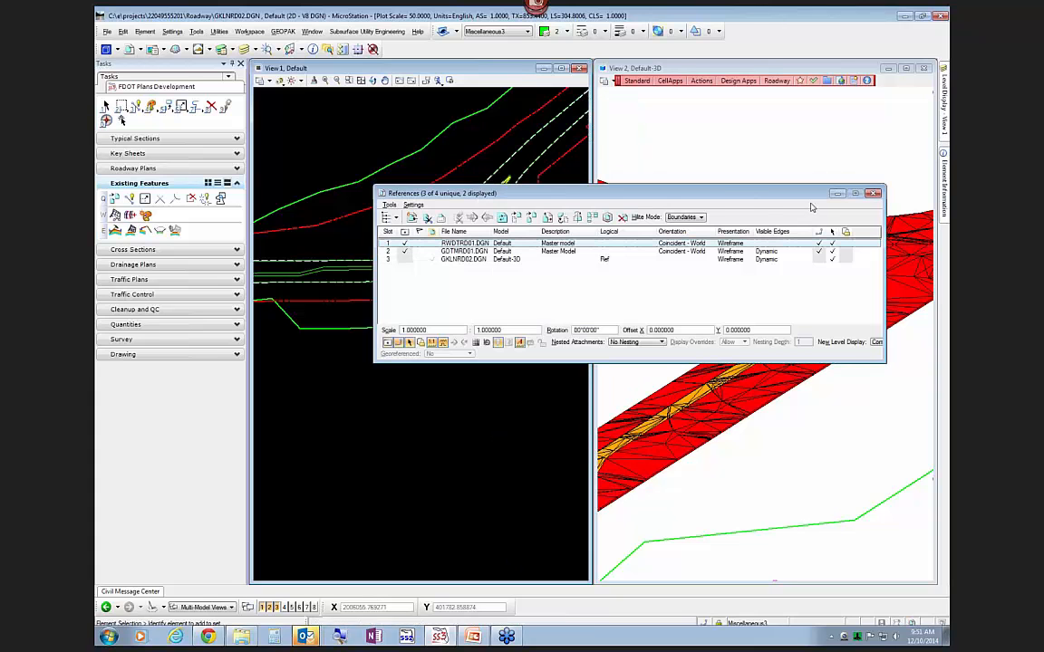
pyautogui.click(876, 197)
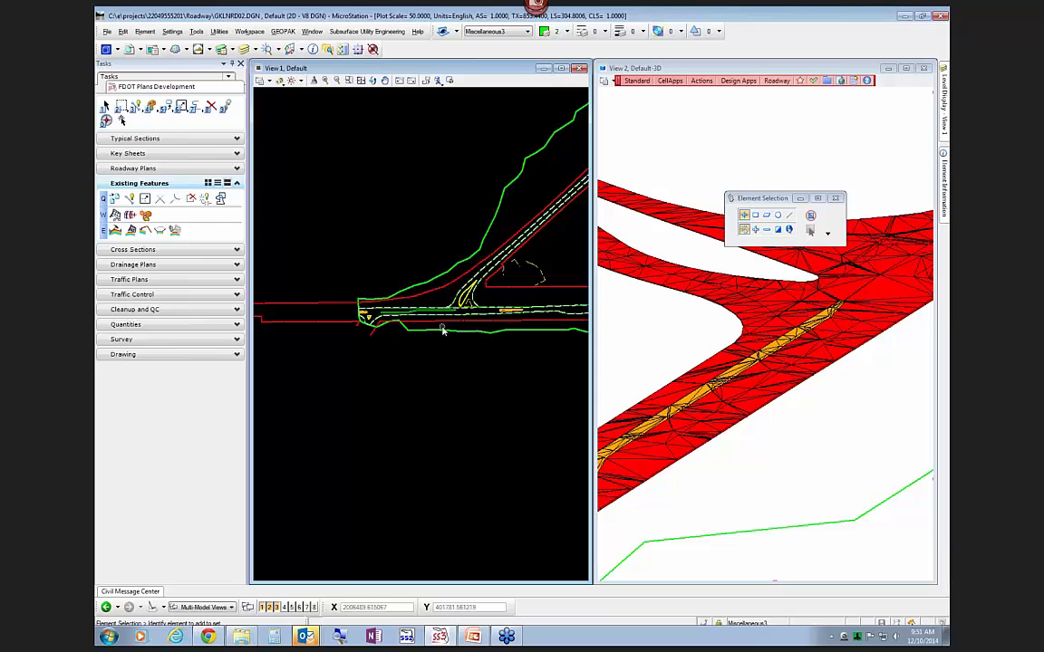
# Merge the RWDTRD01.DGN reference into the 2D master model and close the references list
pyautogui.scroll(3, 442, 328)
pyautogui.scroll(-2, 445, 328)
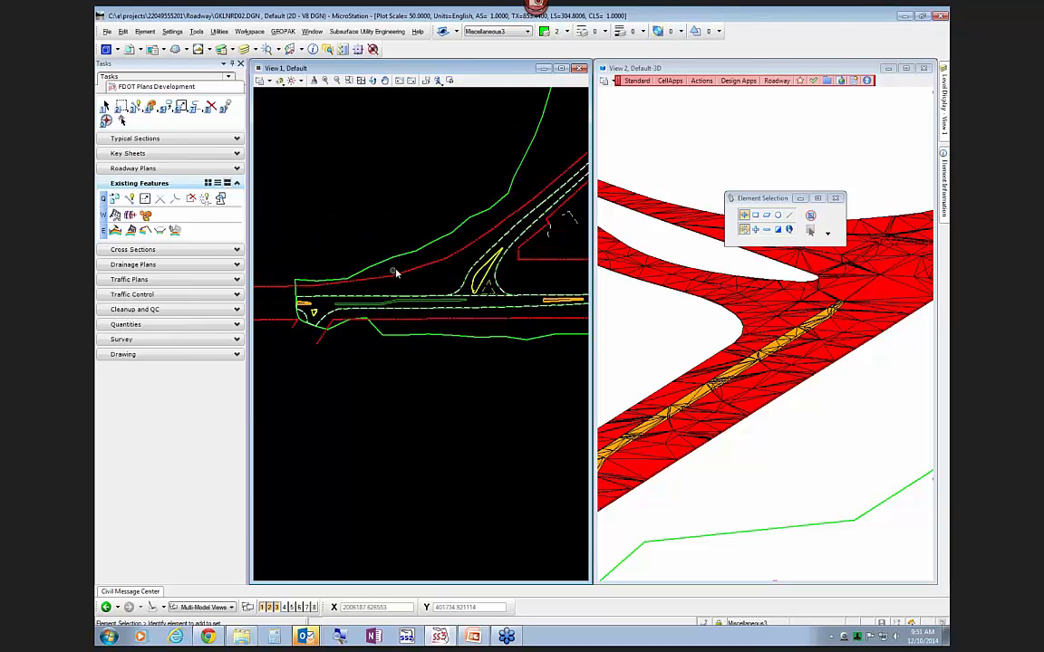
pyautogui.moveTo(380, 283)
pyautogui.click(133, 50)
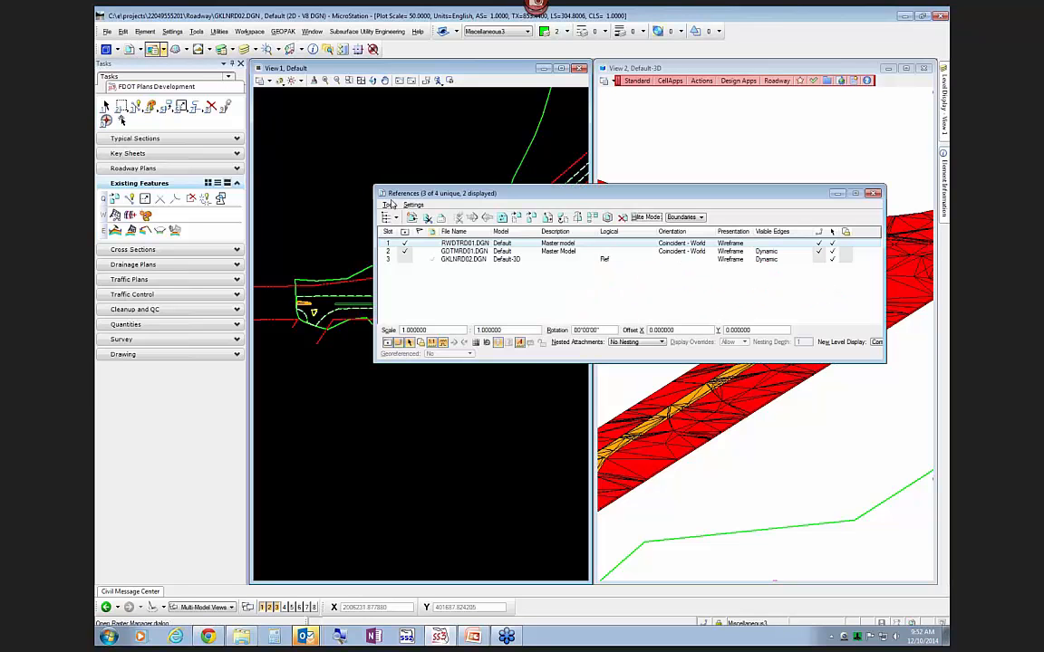
pyautogui.rightClick(456, 251)
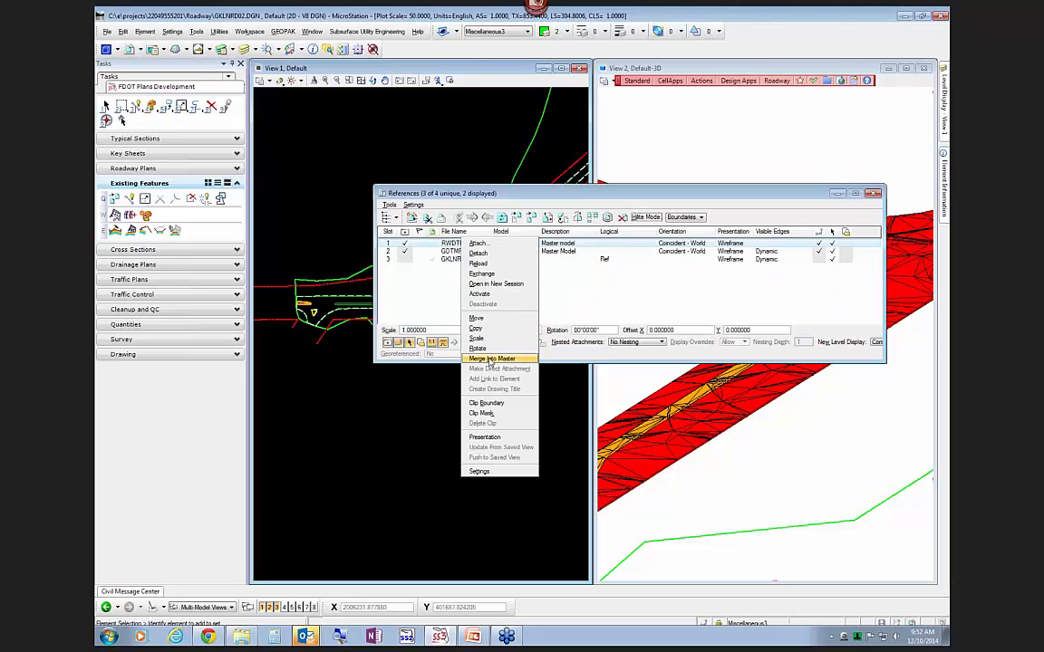
pyautogui.click(491, 359)
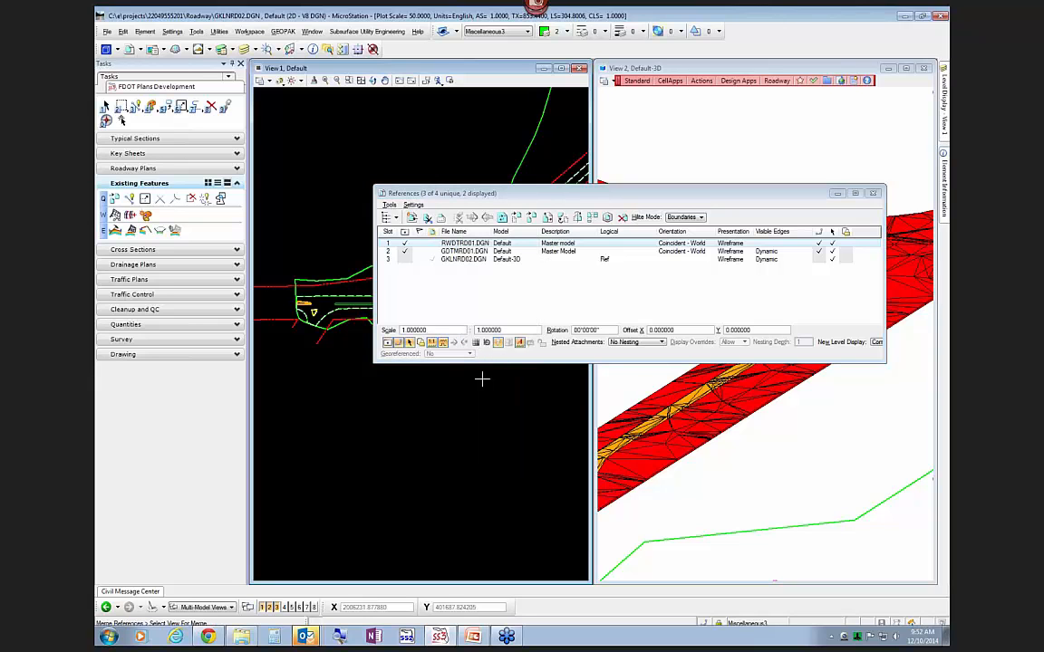
pyautogui.click(476, 399)
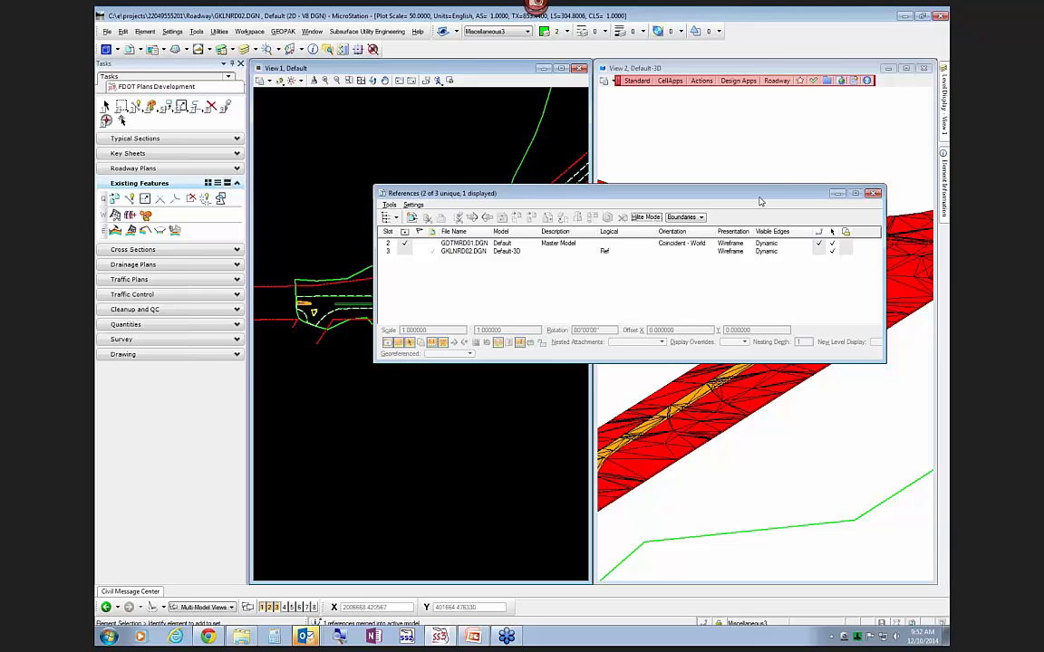
pyautogui.click(873, 194)
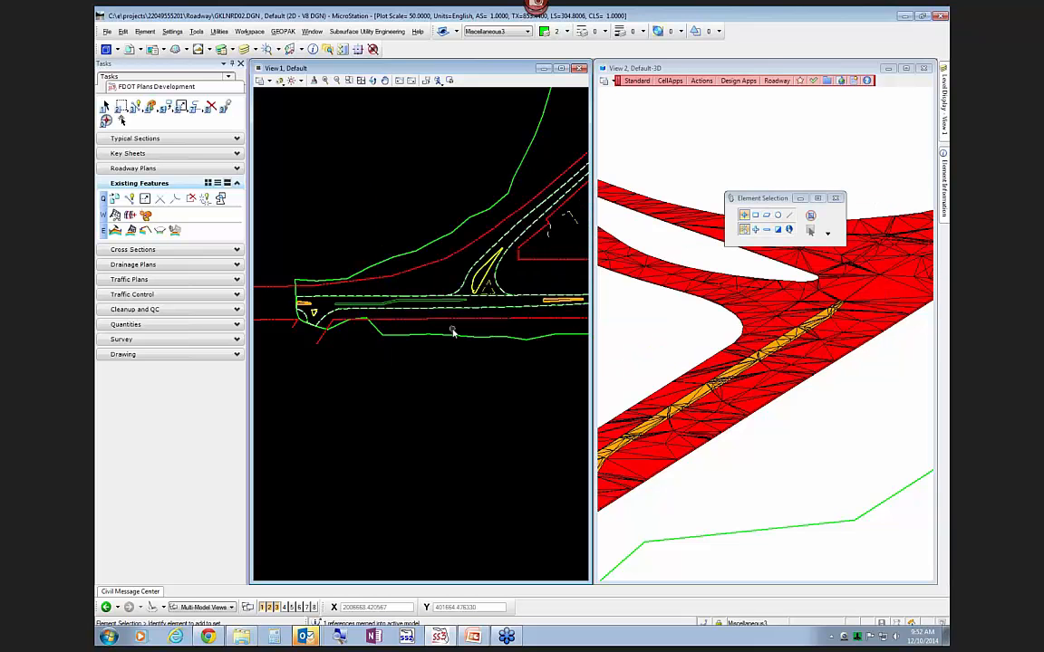
# Create a complex chain with the Automatic method from the lower right-of-way line, from its far left end to the intersection
pyautogui.scroll(-1, 439, 338)
pyautogui.scroll(1, 439, 338)
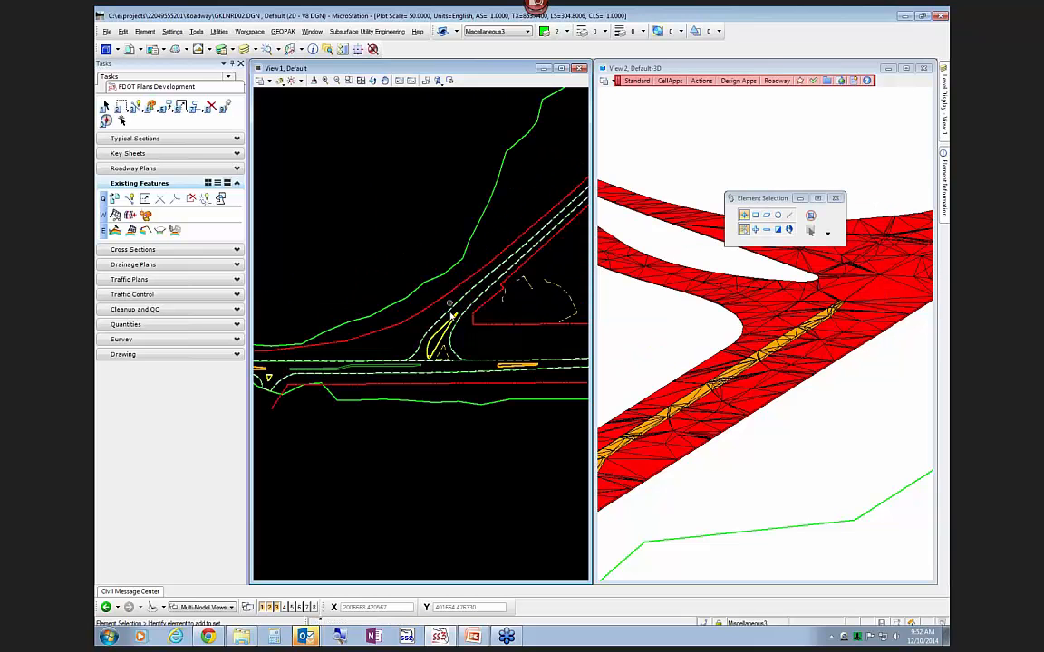
pyautogui.scroll(-1, 449, 336)
pyautogui.scroll(-1, 456, 334)
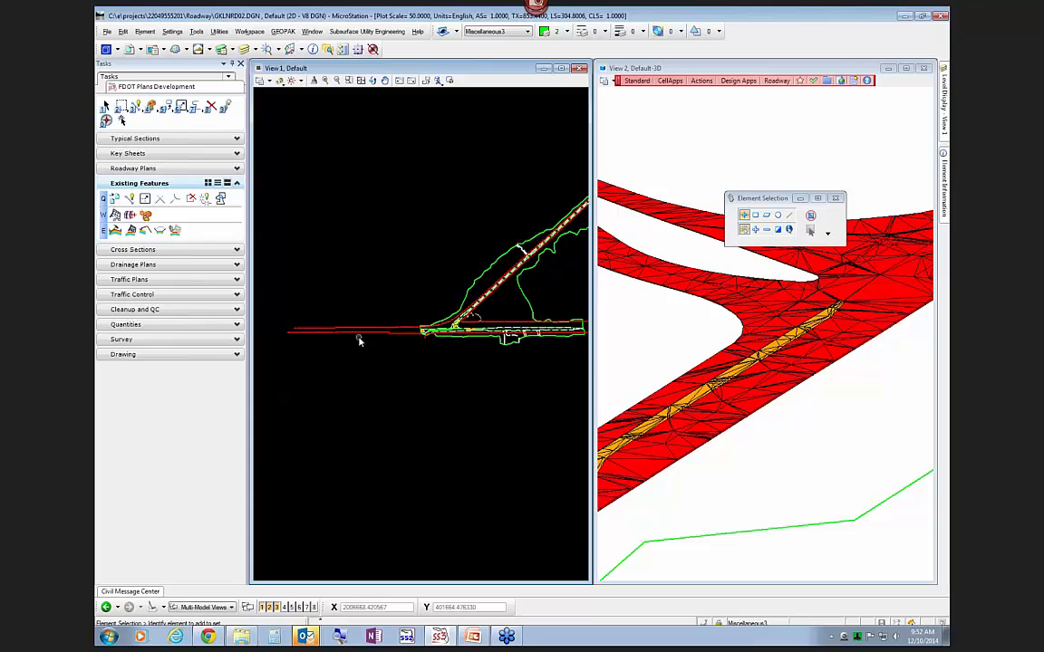
pyautogui.scroll(2, 360, 338)
pyautogui.click(196, 107)
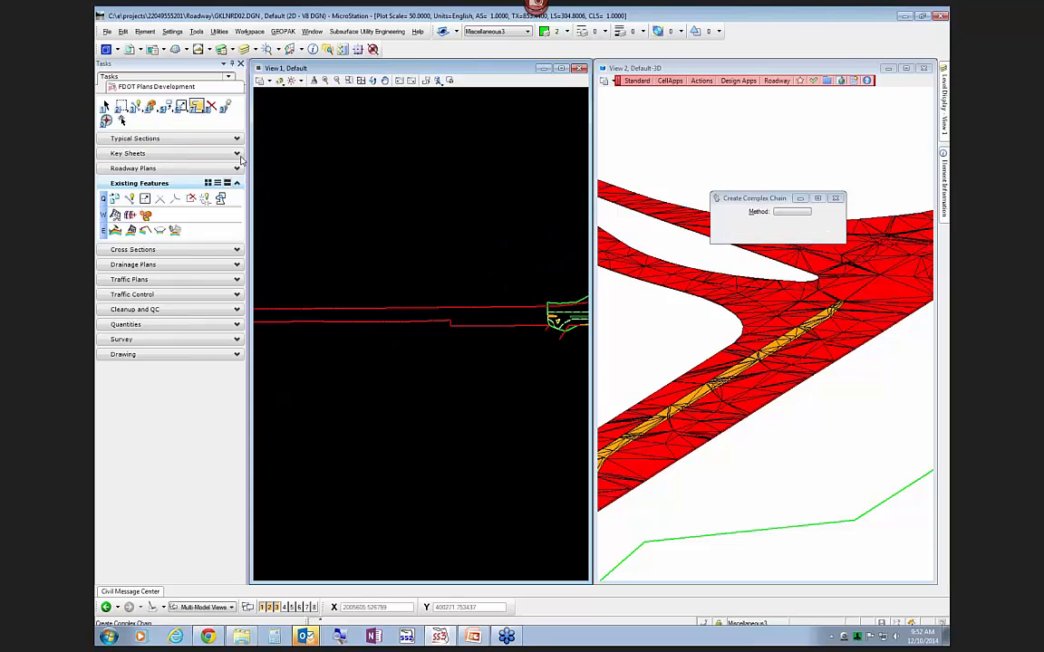
pyautogui.scroll(-1, 446, 246)
pyautogui.click(783, 212)
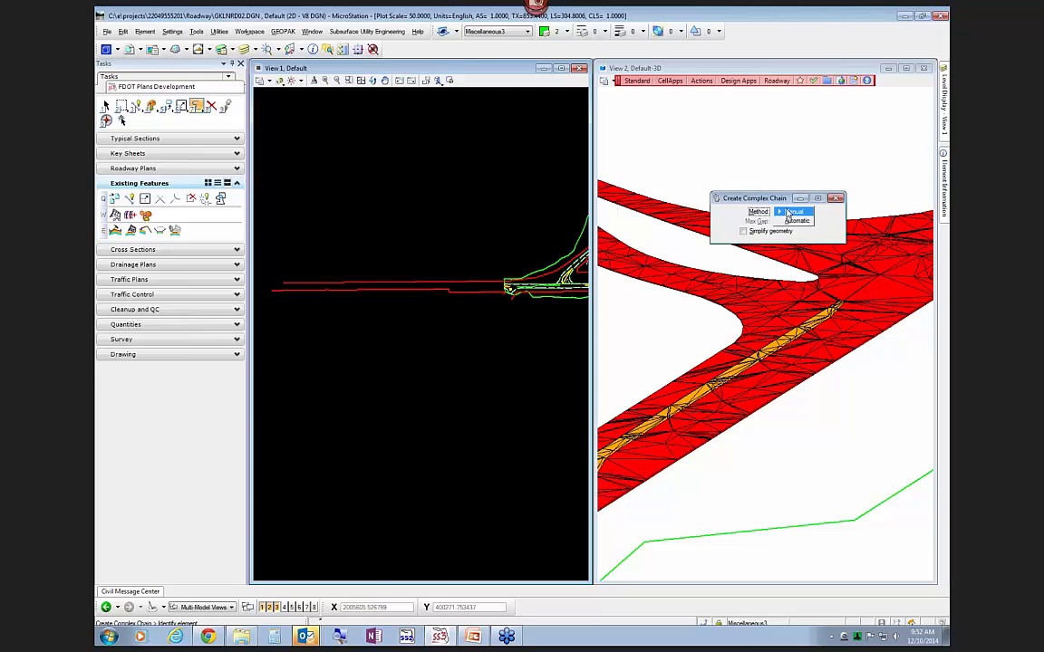
pyautogui.click(790, 227)
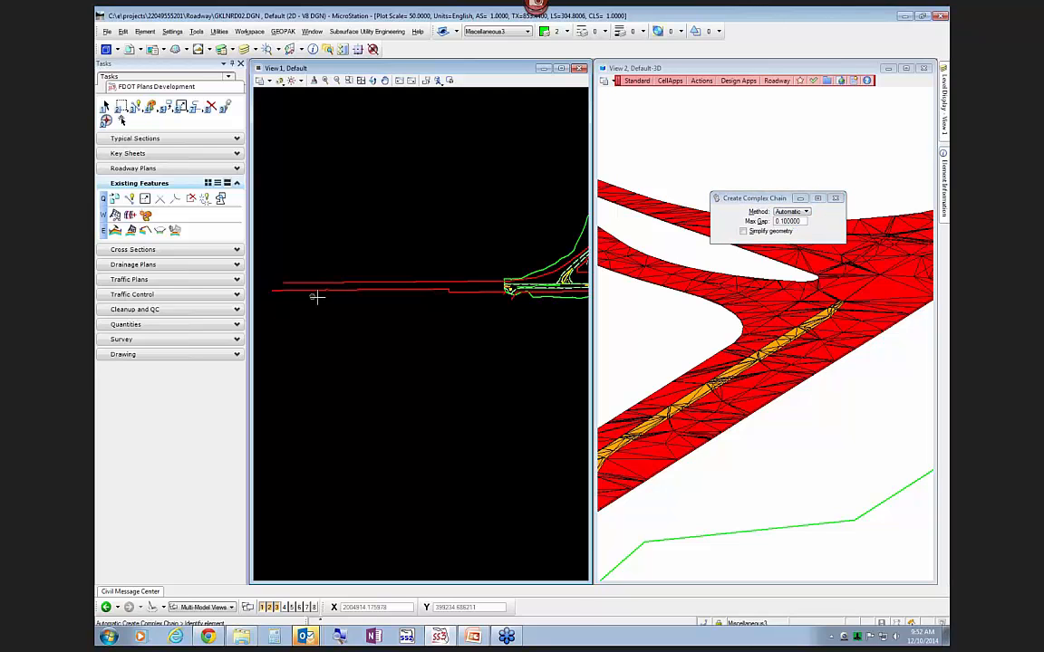
pyautogui.click(364, 290)
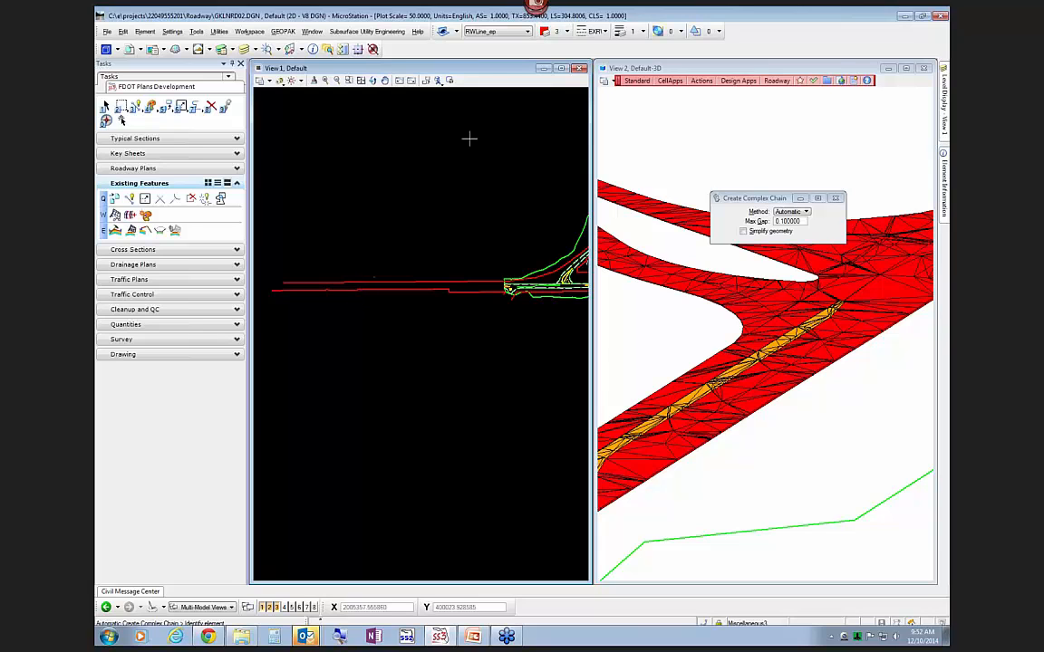
pyautogui.click(271, 292)
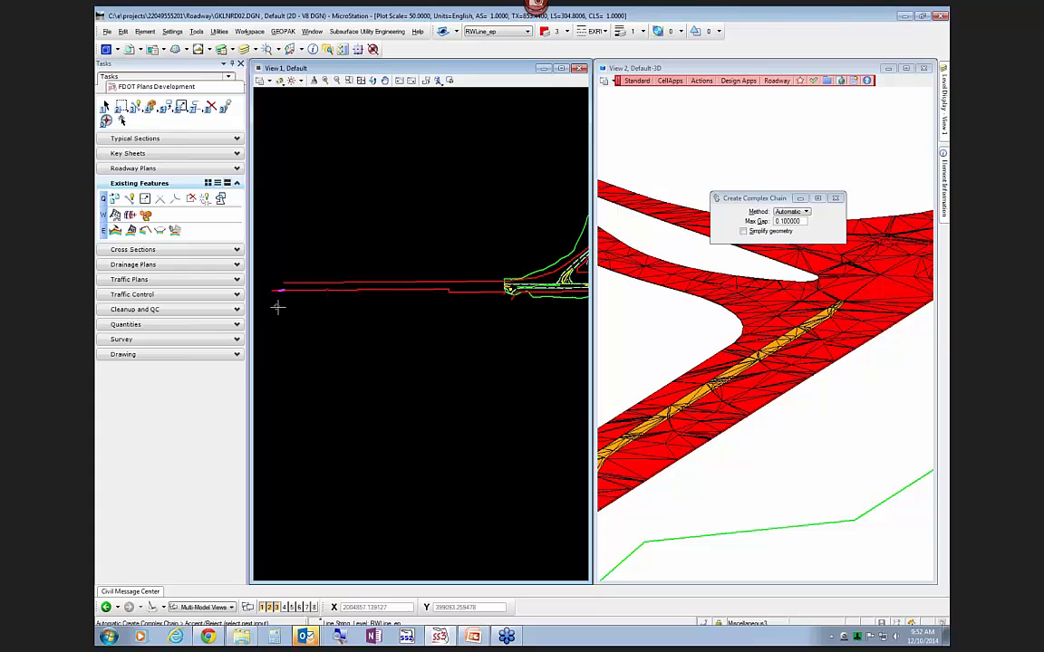
pyautogui.scroll(5, 270, 291)
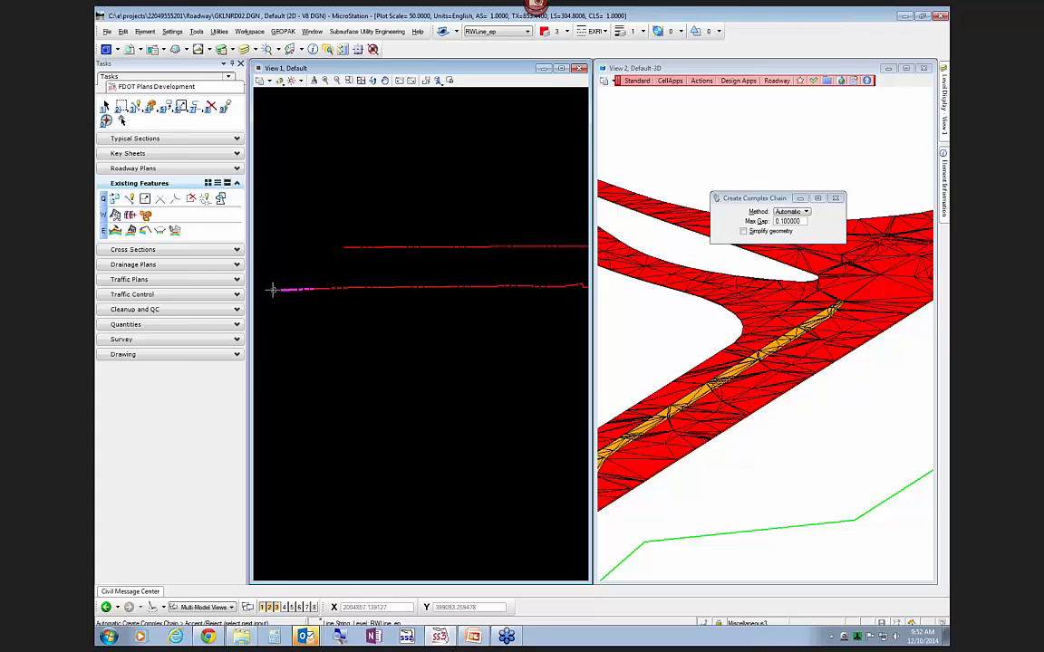
pyautogui.click(322, 288)
pyautogui.scroll(-5, 292, 309)
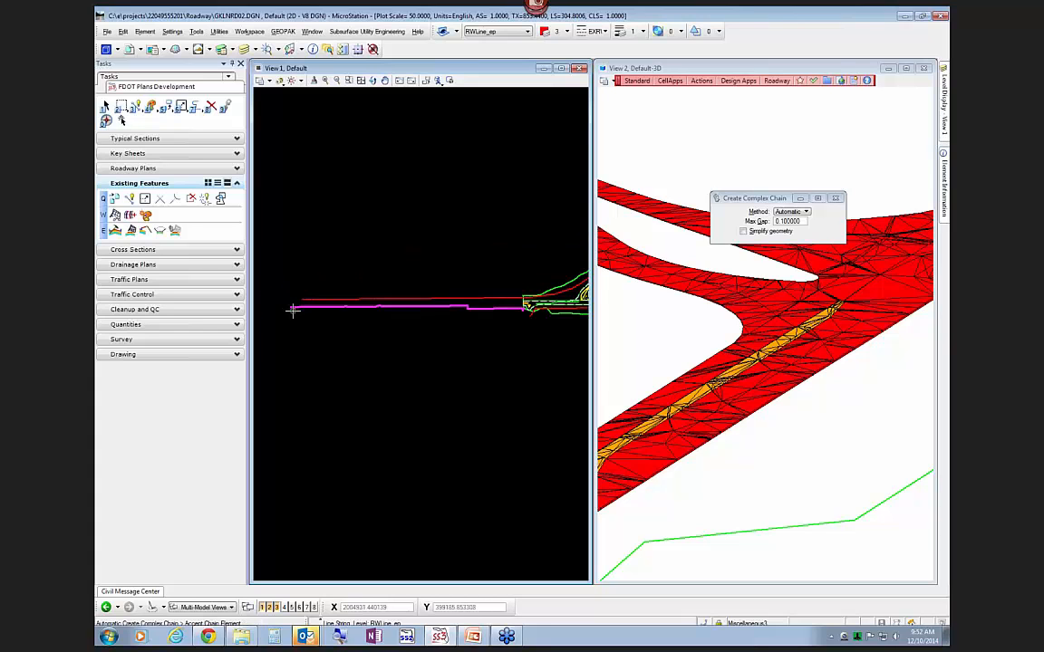
pyautogui.scroll(5, 526, 306)
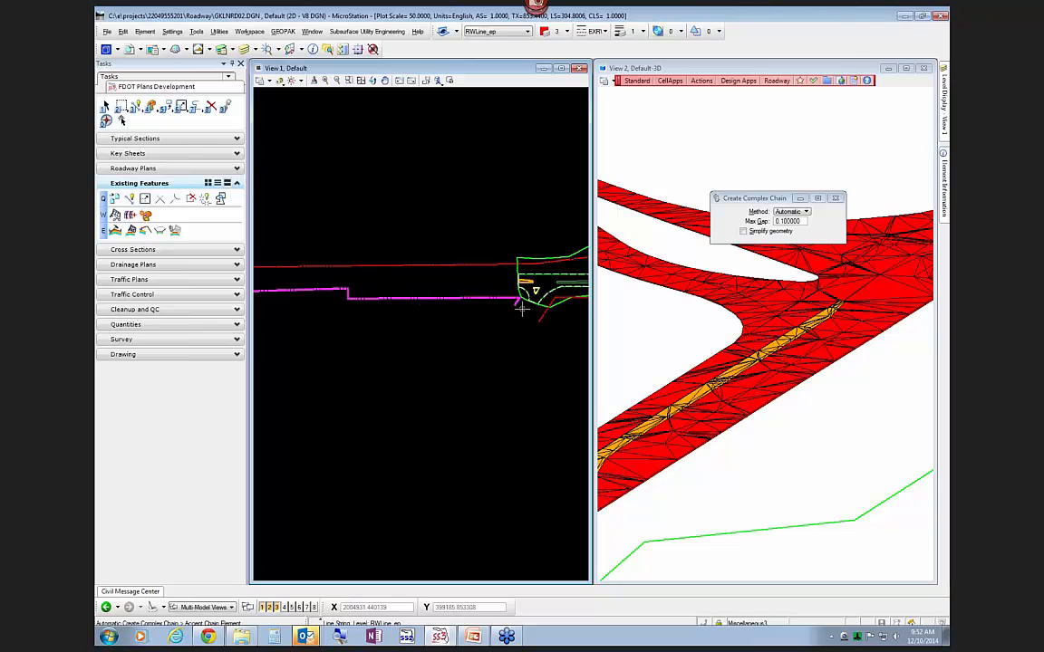
pyautogui.click(456, 340)
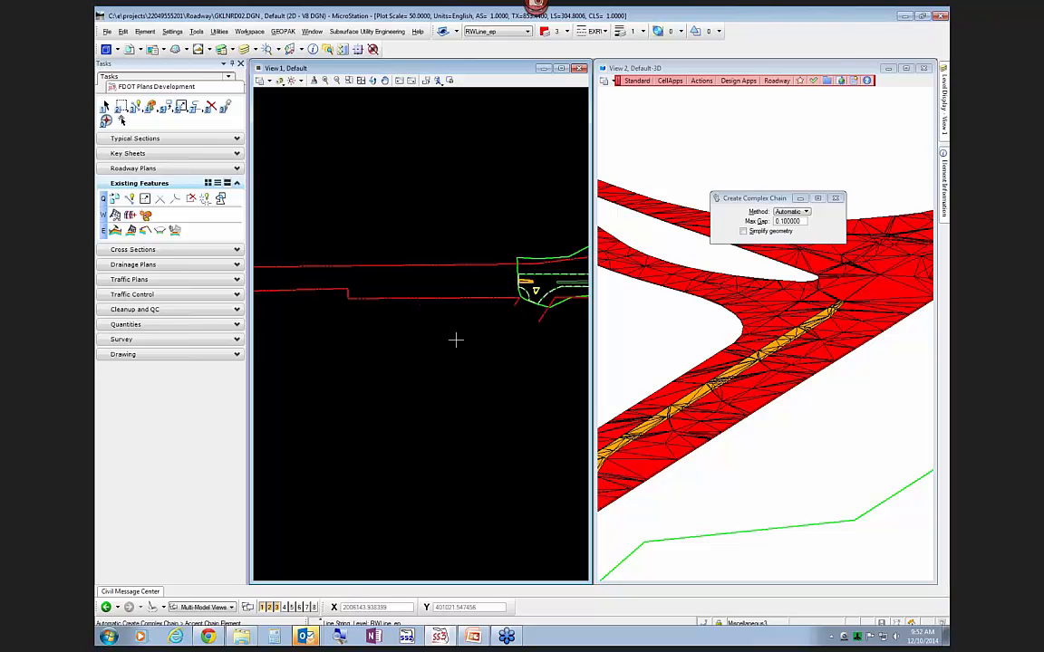
# Create an automatic complex chain from the lower right-of-way line starting at the angled segment just right of the intersection
pyautogui.click(540, 315)
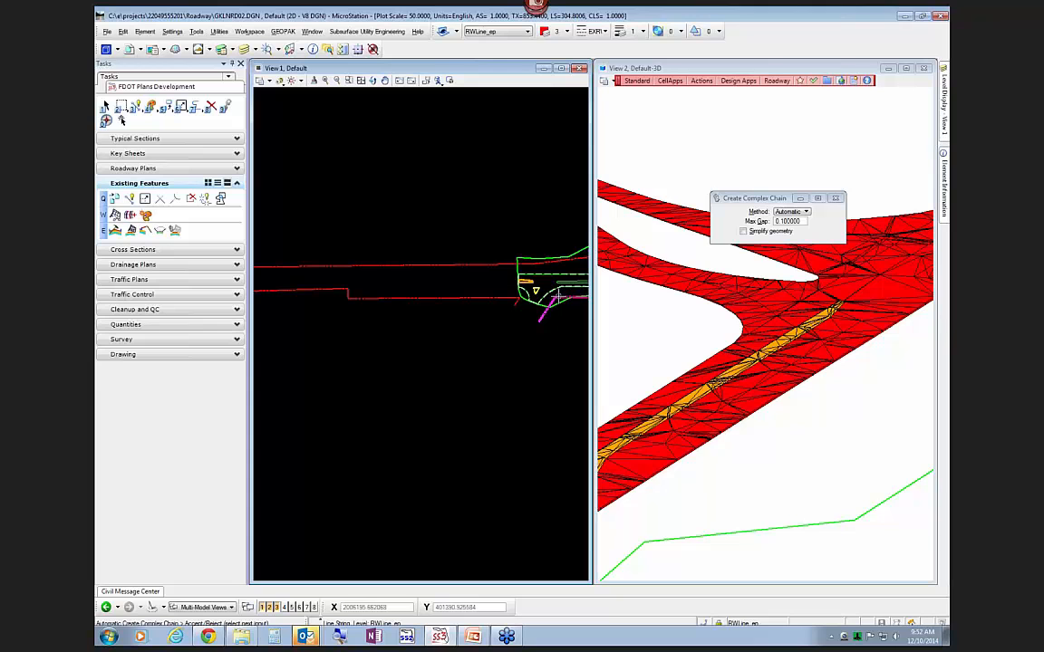
pyautogui.scroll(-7, 318, 378)
pyautogui.click(384, 380)
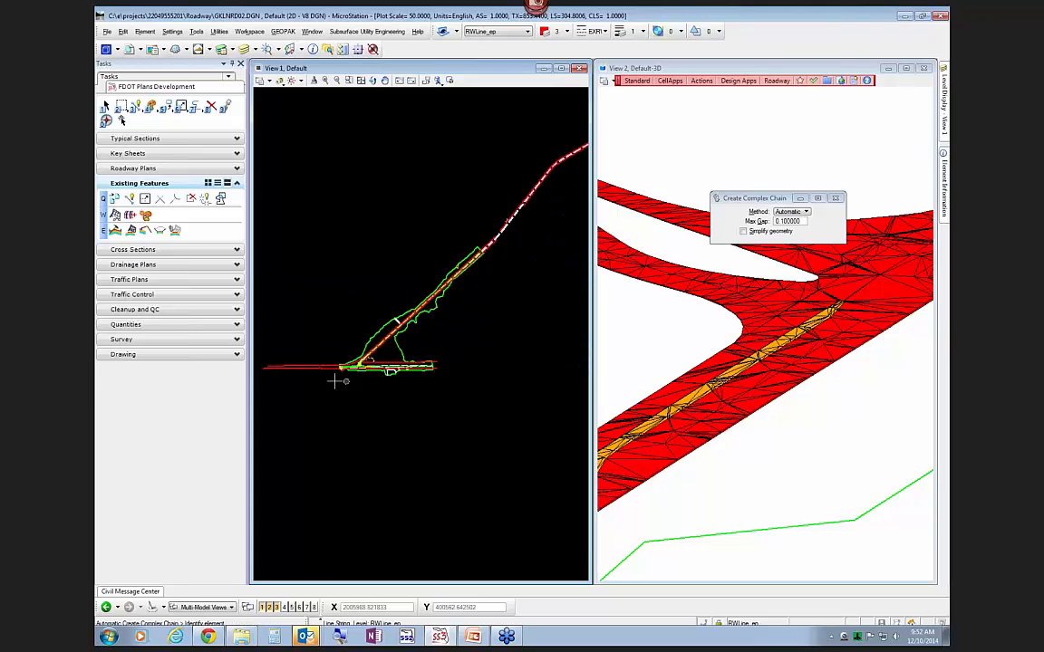
# Create an automatic complex chain from the upper right-of-way line, running from its far left end up along the diagonal road
pyautogui.scroll(4, 322, 381)
pyautogui.scroll(5, 351, 373)
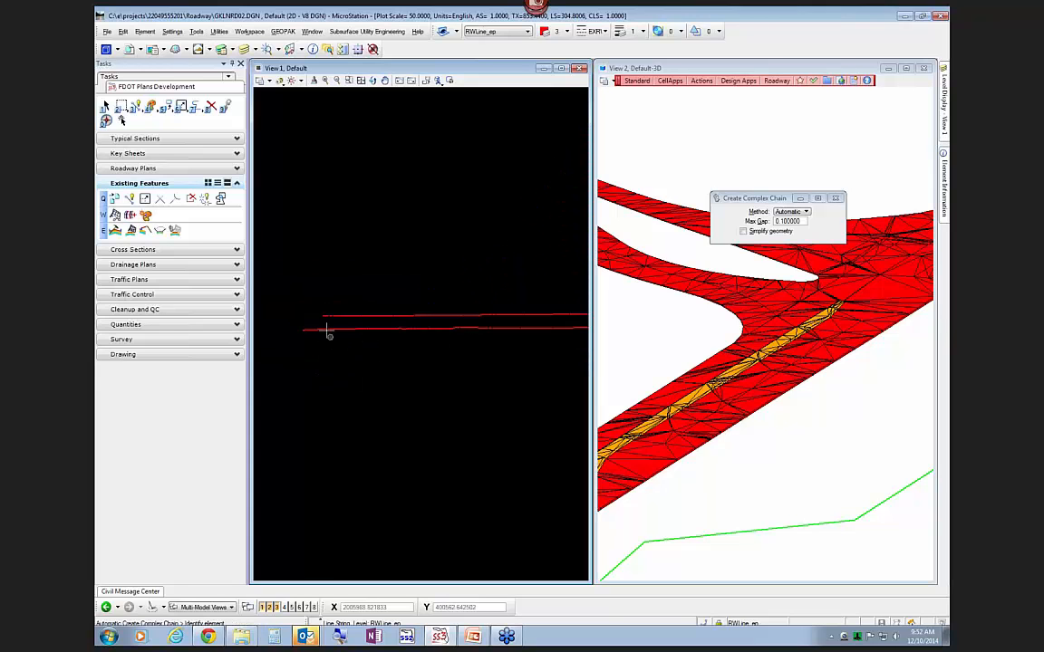
pyautogui.click(324, 316)
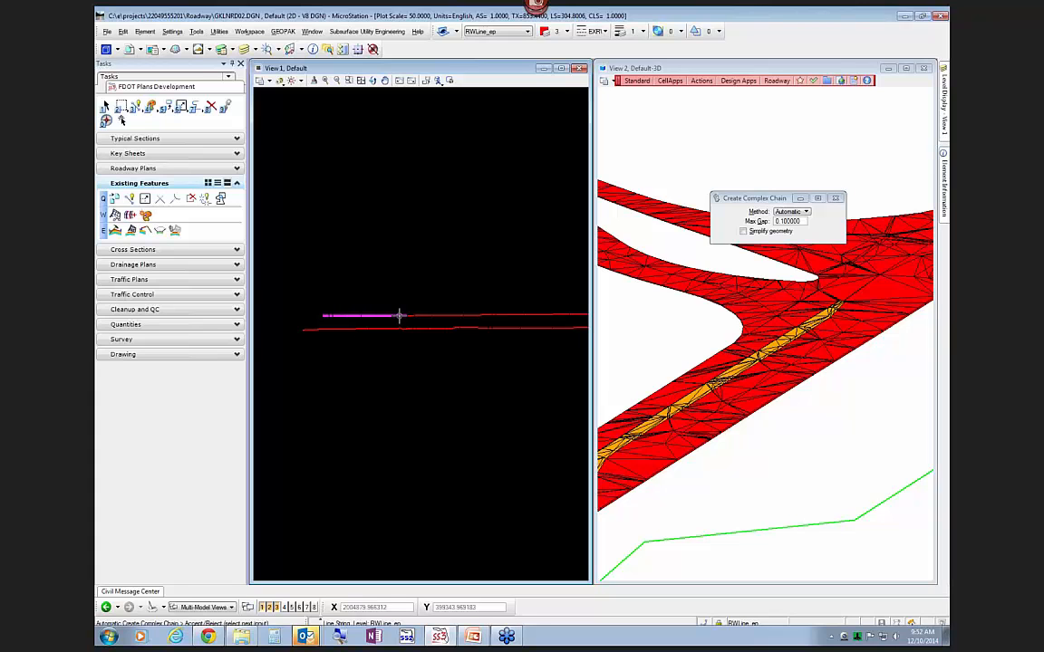
pyautogui.click(327, 321)
pyautogui.scroll(-4, 301, 374)
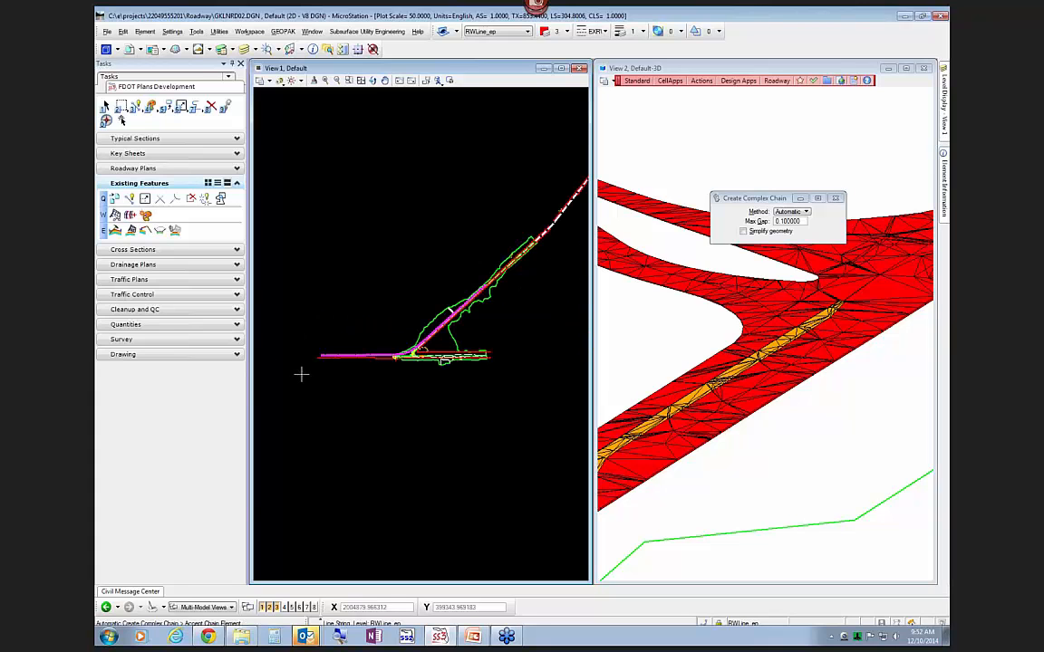
pyautogui.scroll(3, 489, 276)
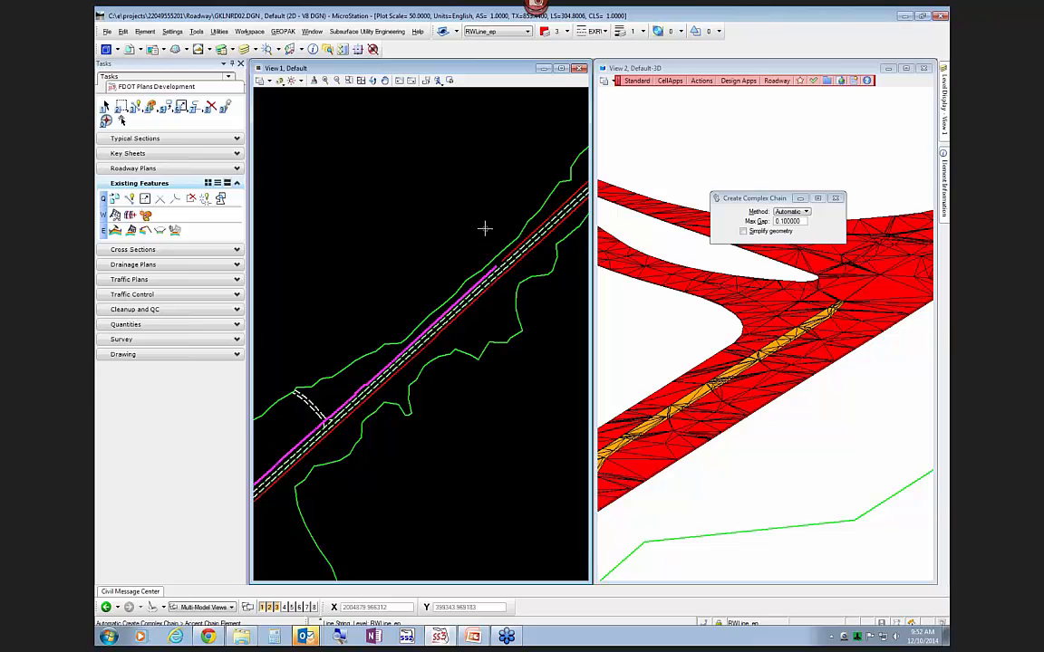
pyautogui.click(517, 217)
pyautogui.scroll(-3, 517, 216)
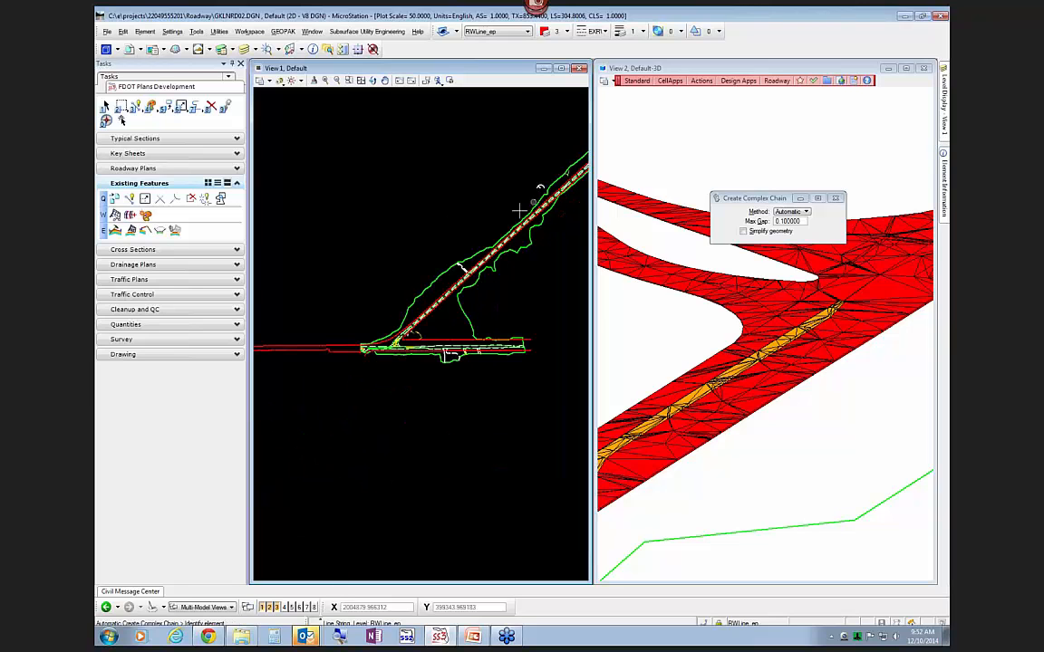
# Create an automatic complex chain from the right-of-way lines bounding the wedge between the main road and the diagonal road
pyautogui.scroll(3, 533, 343)
pyautogui.click(510, 347)
pyautogui.scroll(-2, 531, 329)
pyautogui.scroll(3, 404, 319)
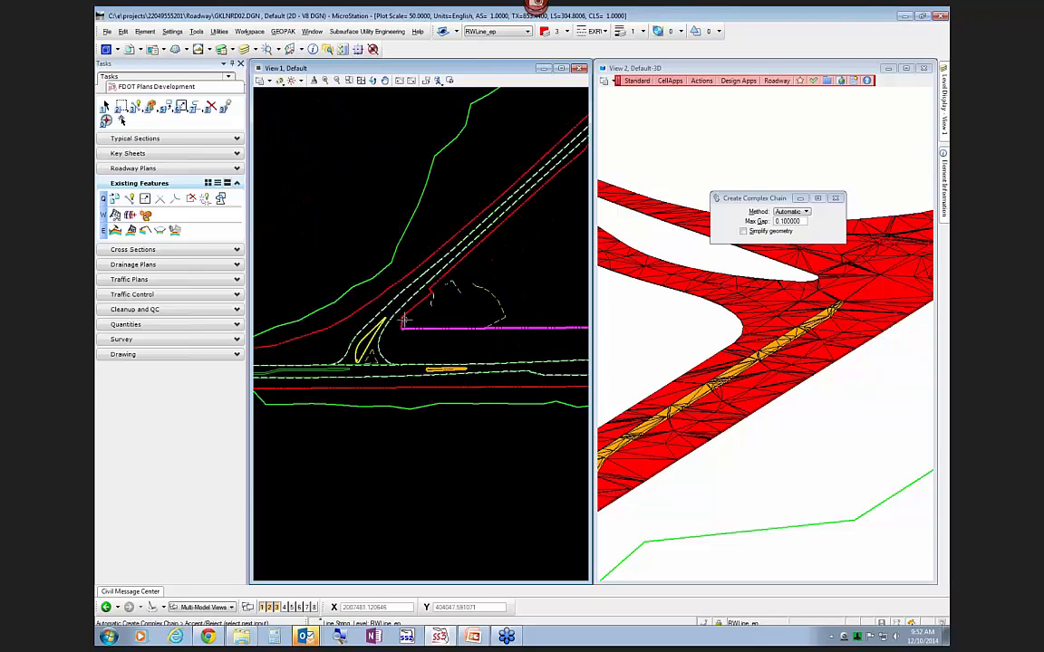
pyautogui.click(403, 325)
pyautogui.scroll(-3, 382, 347)
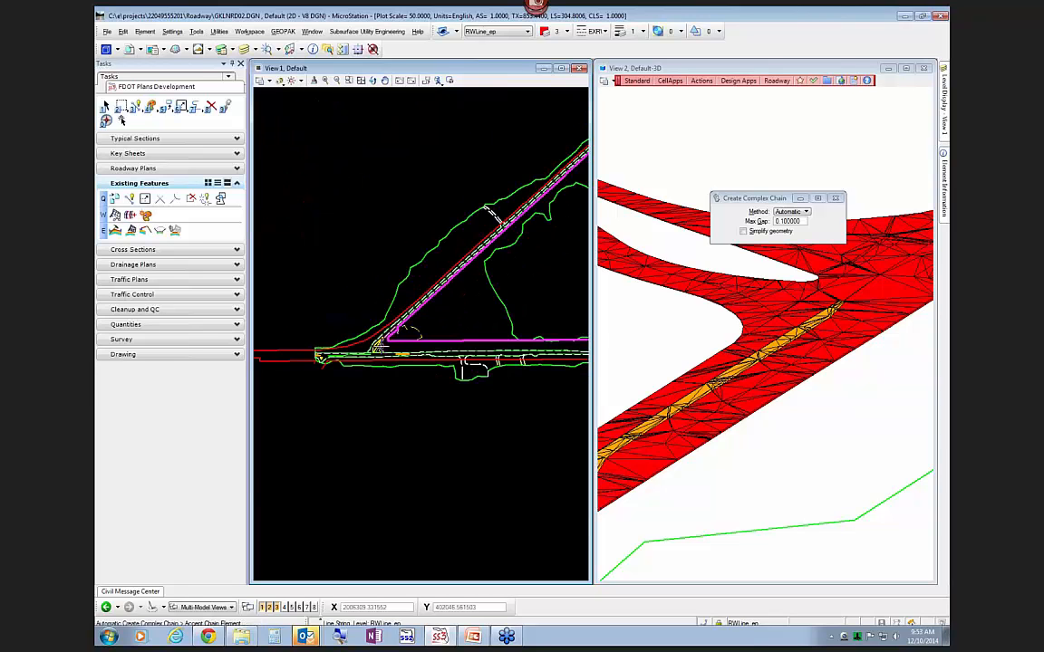
pyautogui.click(529, 283)
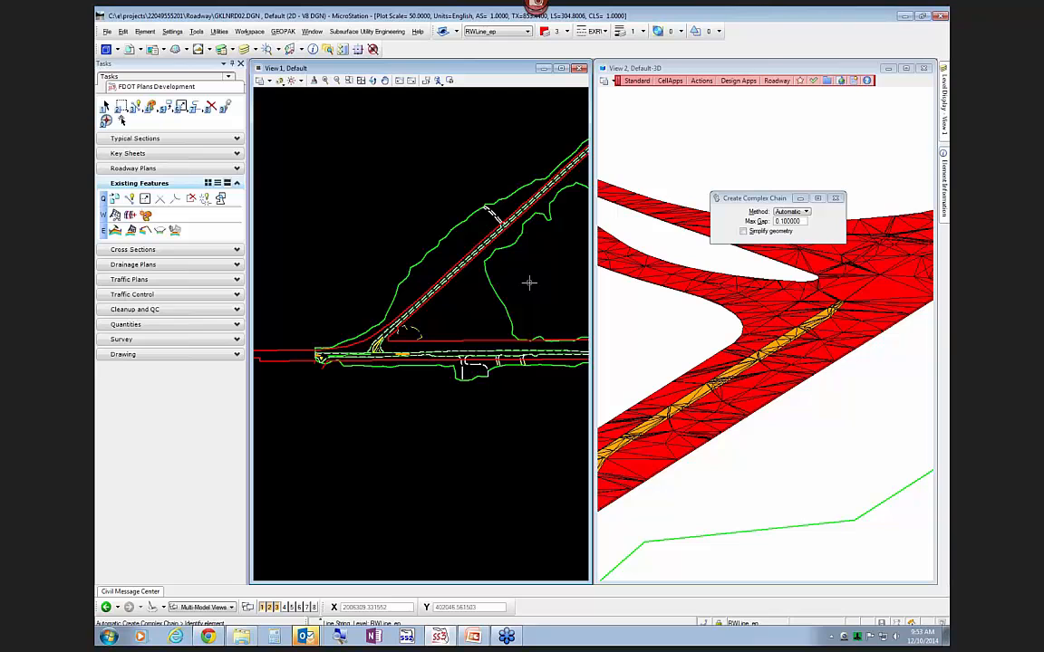
# Assign the Linear feature definition RightofWayLine(Existing), from the Plan(2D) RightofWayItems group, to the right-of-way complex chains
pyautogui.press('Escape')
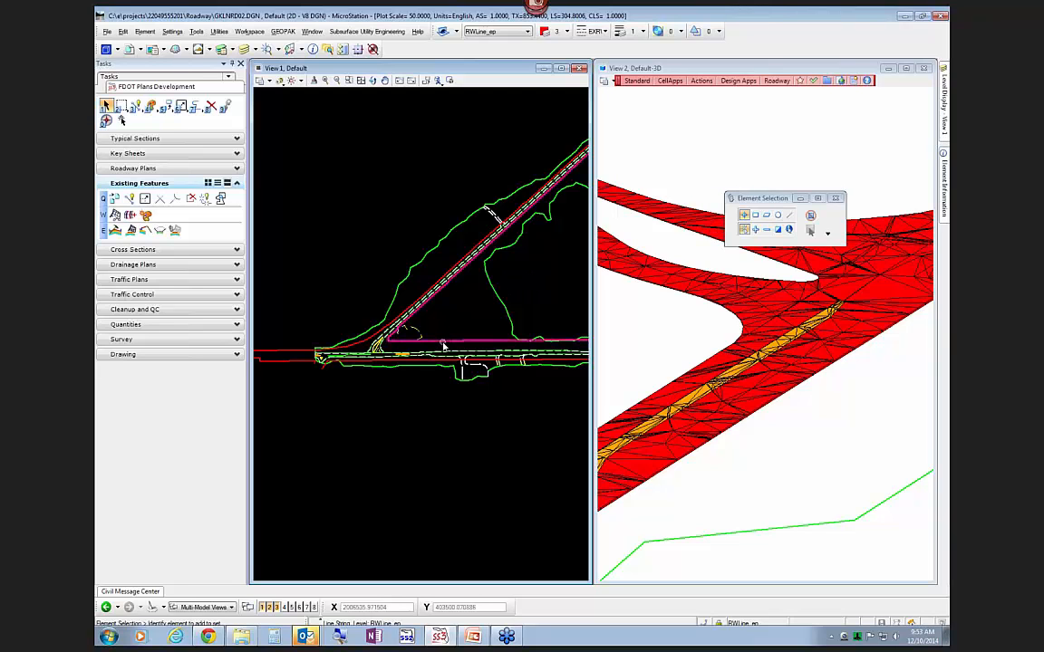
pyautogui.click(147, 217)
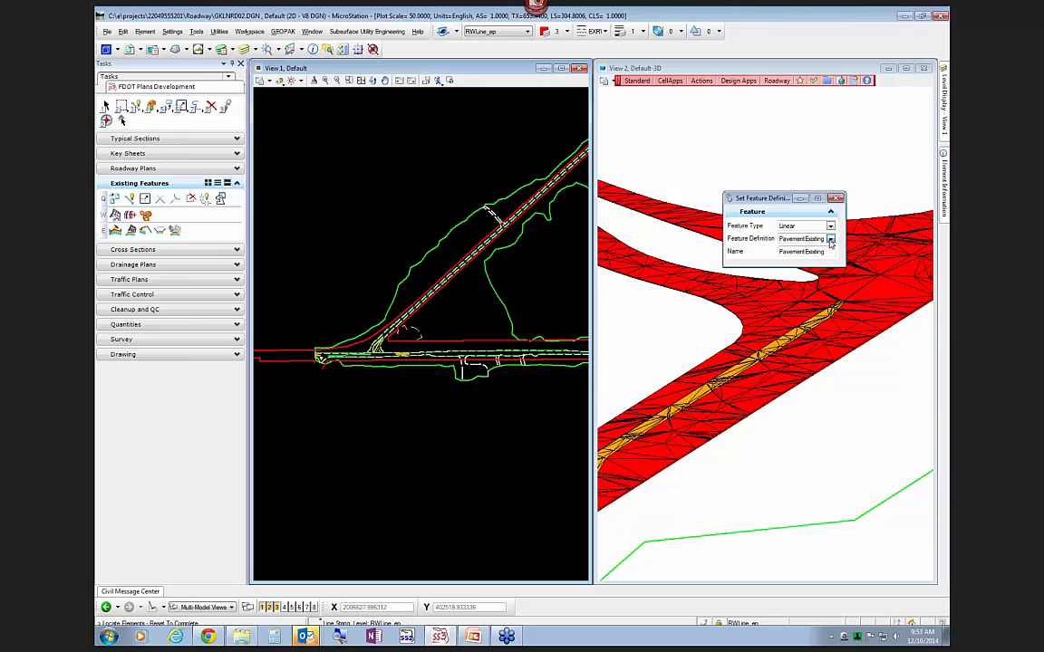
pyautogui.click(830, 239)
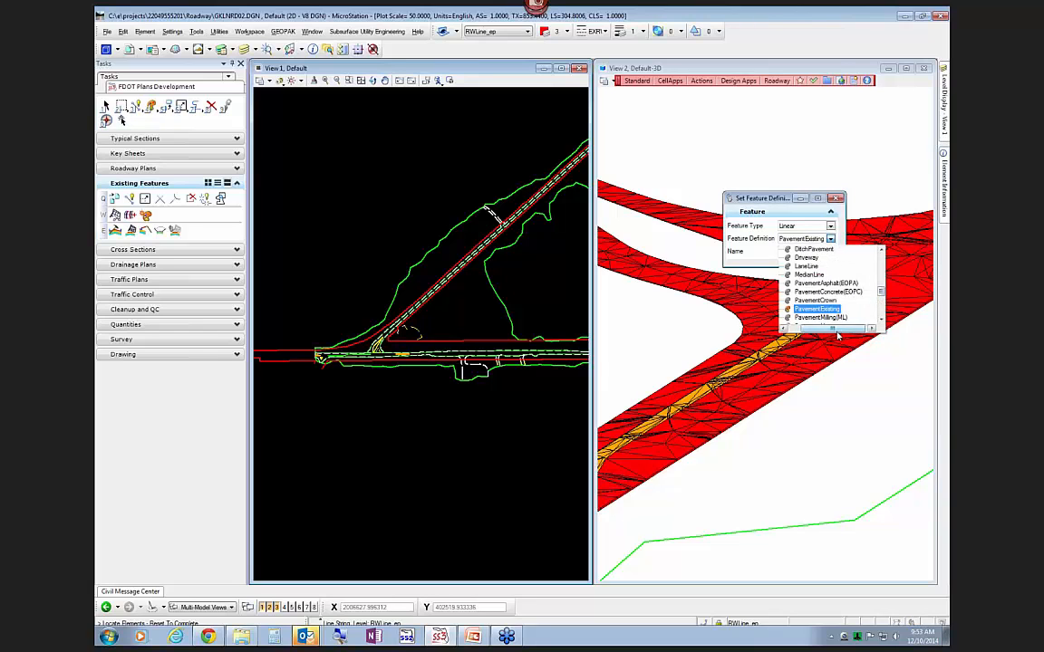
pyautogui.moveTo(837, 329); pyautogui.dragTo(825, 329)
pyautogui.moveTo(882, 295); pyautogui.dragTo(883, 264)
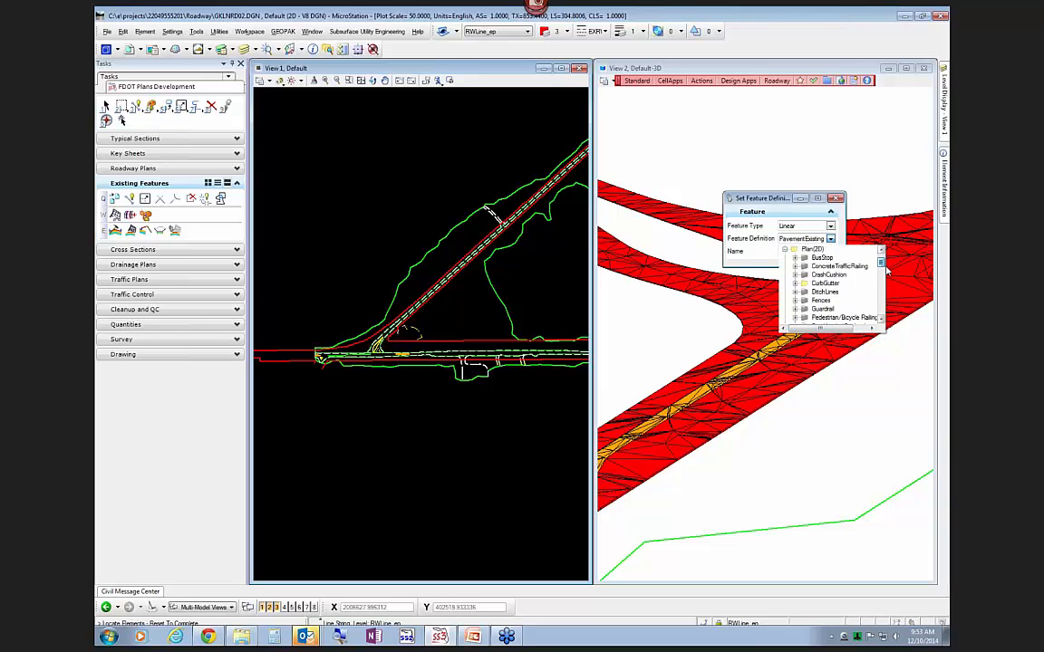
pyautogui.click(881, 320)
pyautogui.click(881, 321)
pyautogui.click(880, 320)
pyautogui.click(881, 321)
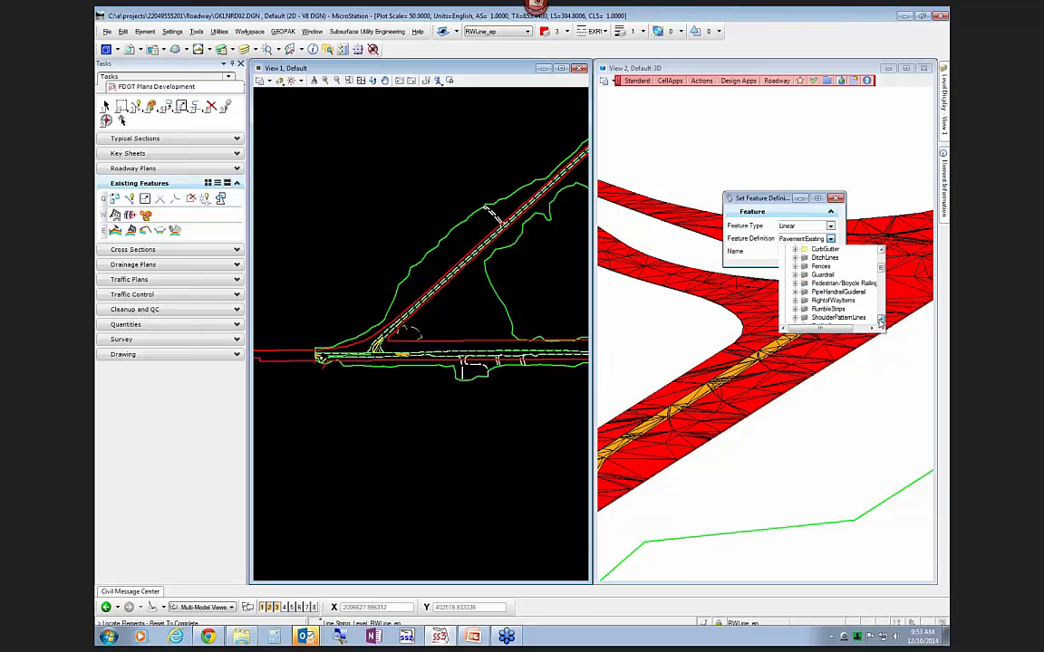
pyautogui.click(796, 301)
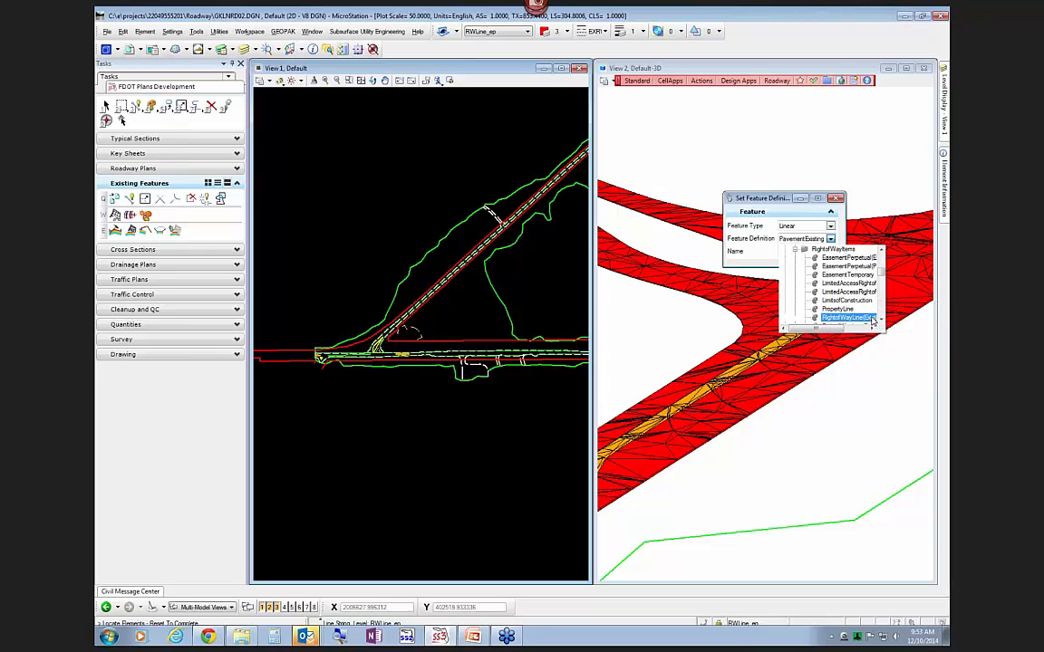
pyautogui.click(872, 319)
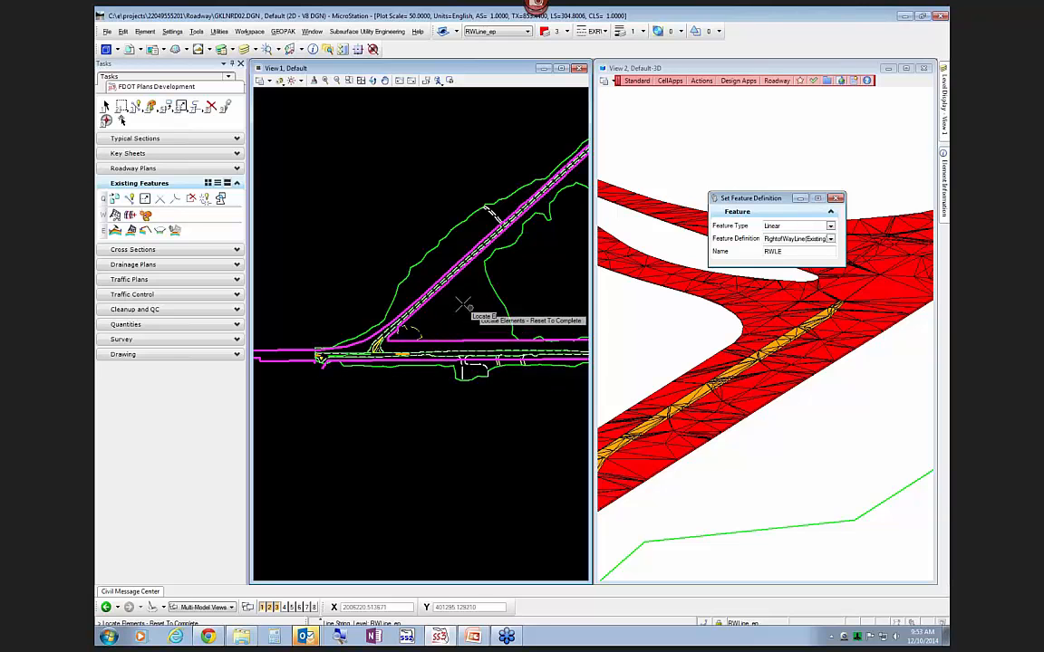
pyautogui.rightClick(349, 214)
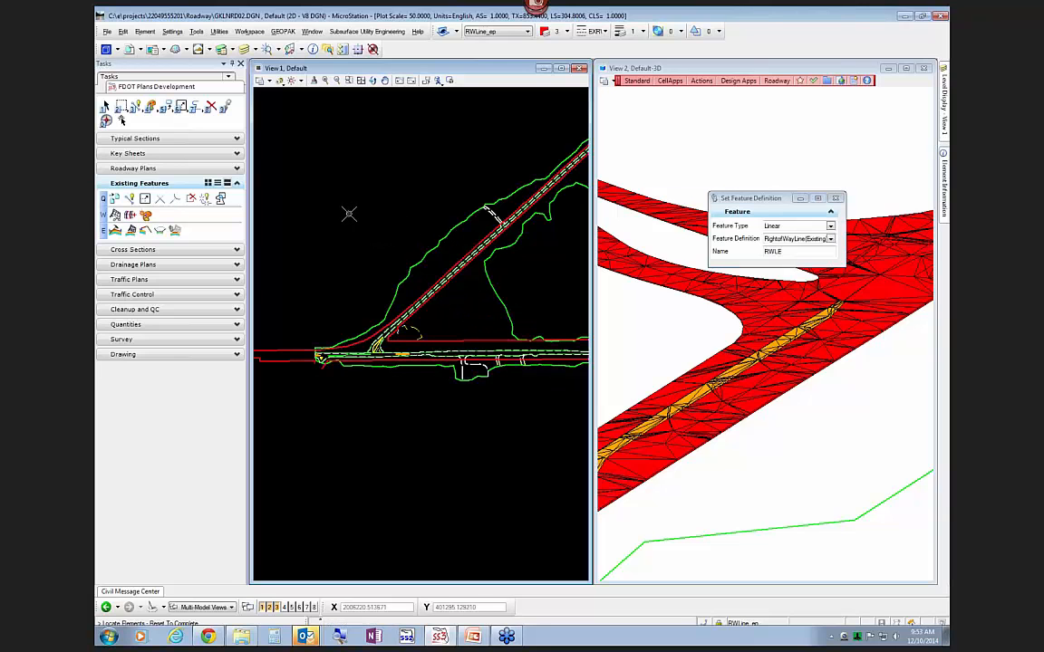
pyautogui.rightClick(349, 214)
pyautogui.click(365, 341)
pyautogui.click(379, 333)
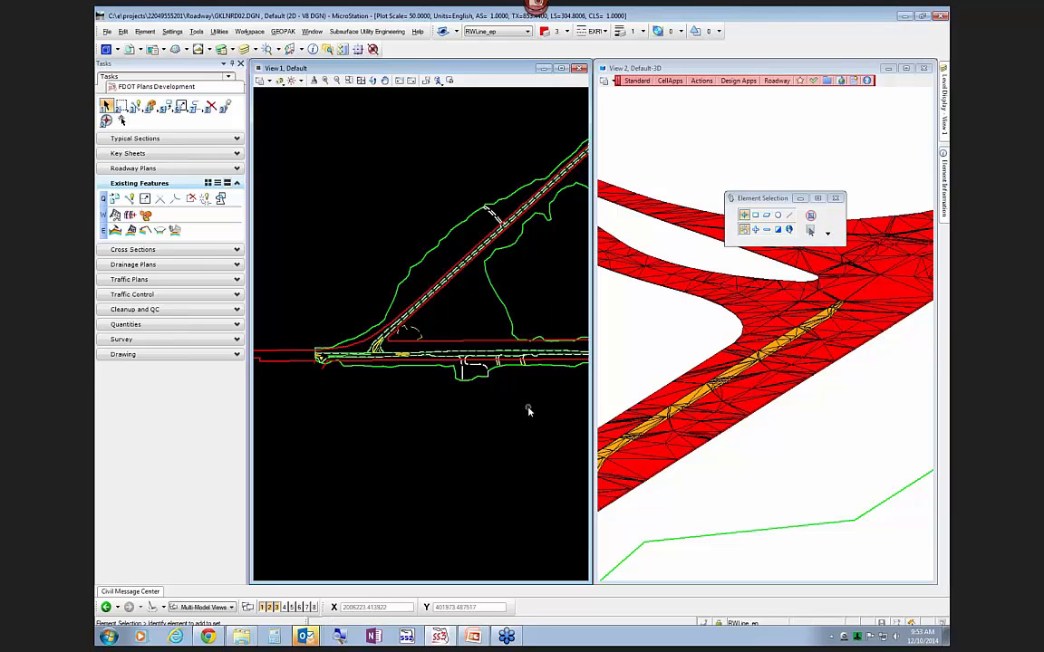
# Open the profile model of the upper right-of-way chain, which runs up along the diagonal road, in View 3
pyautogui.scroll(-2, 543, 422)
pyautogui.scroll(1, 363, 413)
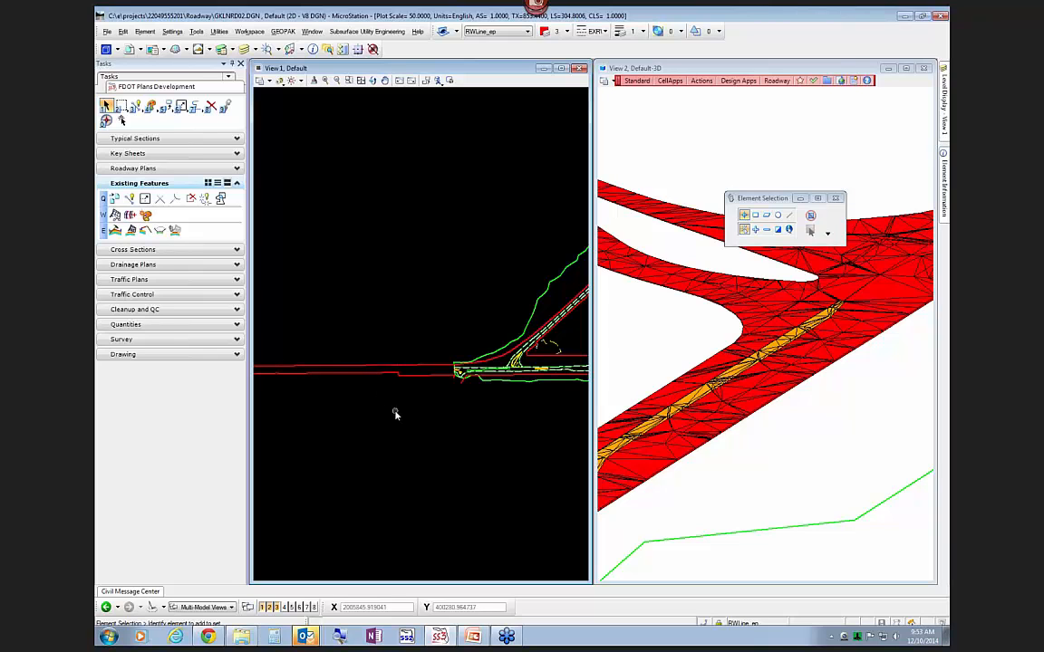
pyautogui.scroll(-1, 396, 407)
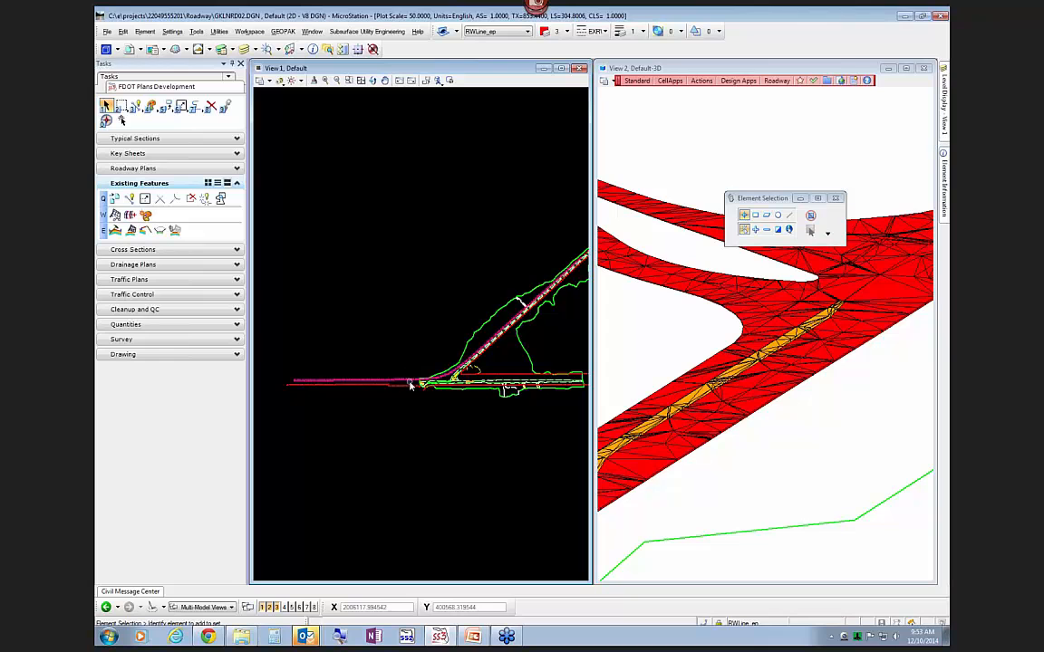
pyautogui.scroll(1, 414, 396)
pyautogui.scroll(1, 414, 396)
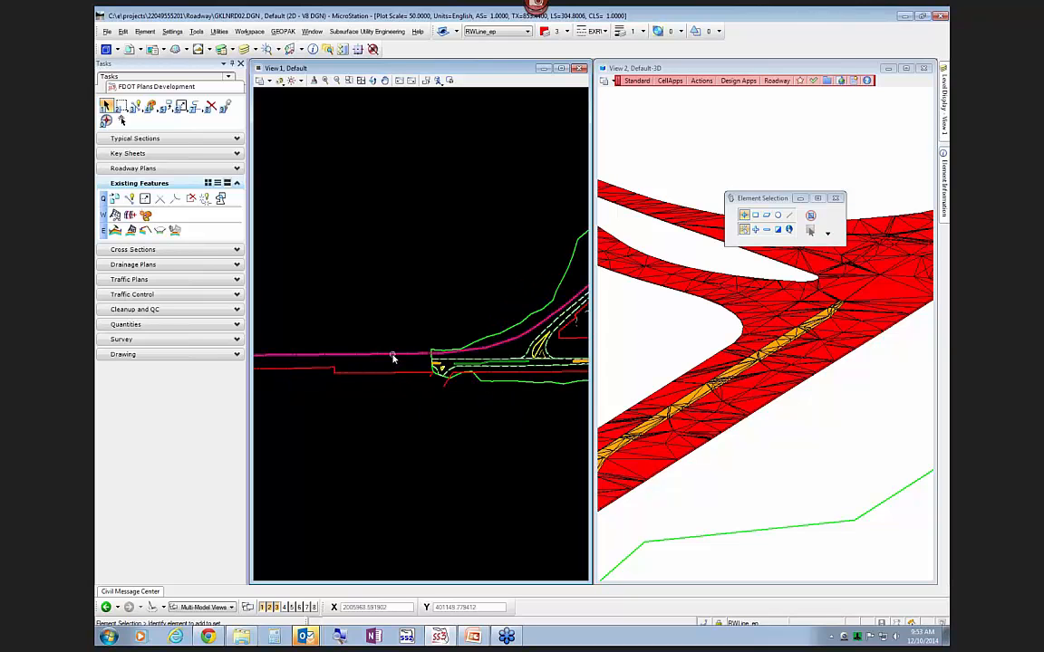
pyautogui.moveTo(394, 359)
pyautogui.click(421, 349)
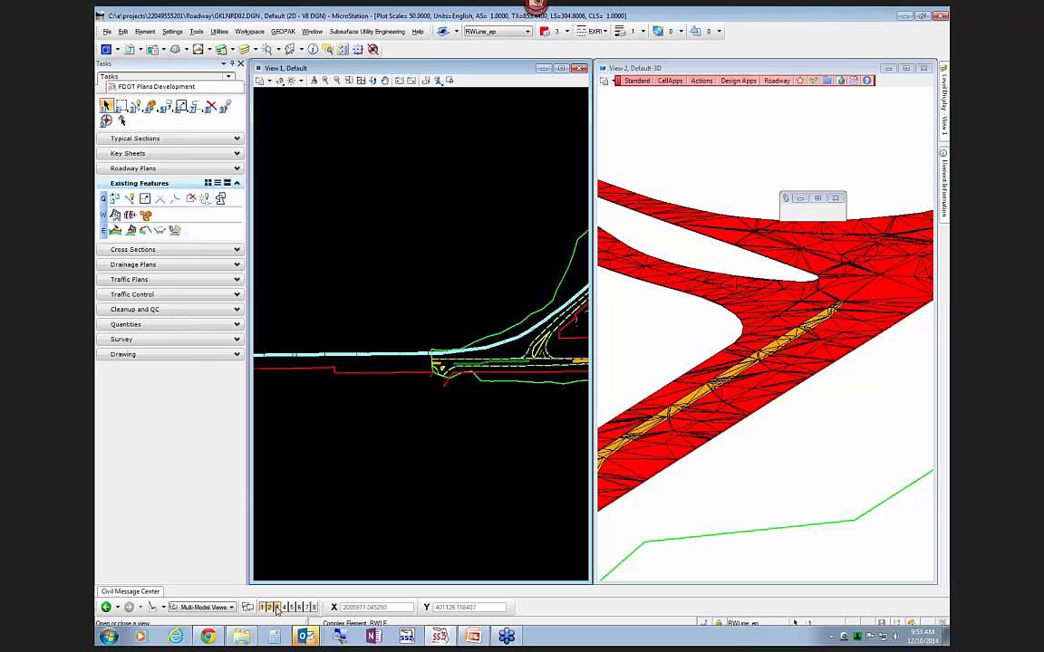
pyautogui.click(319, 525)
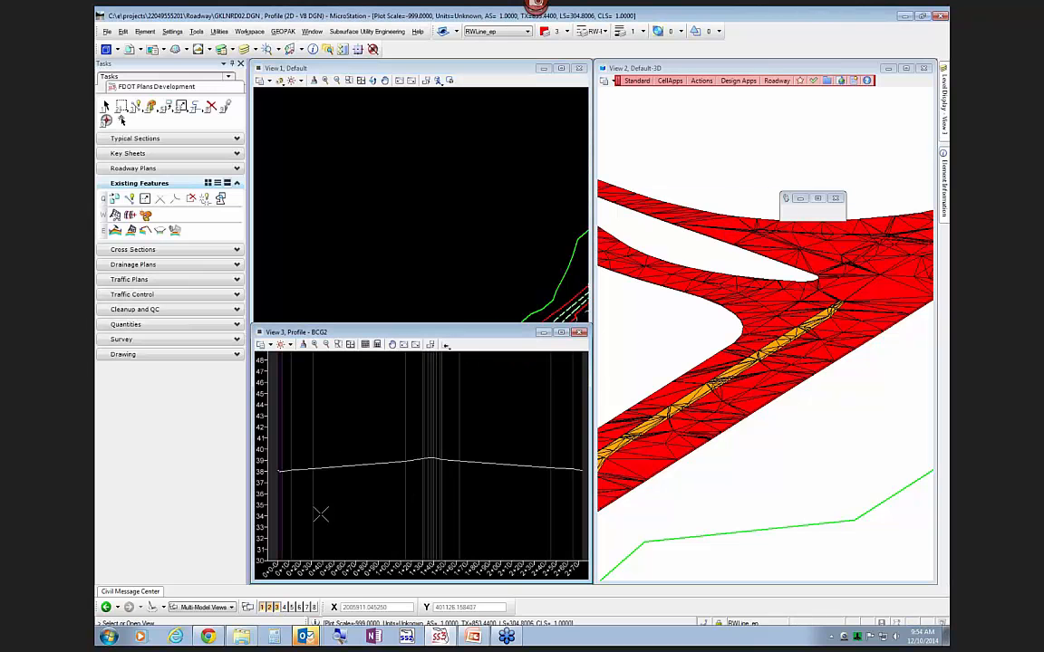
pyautogui.click(334, 510)
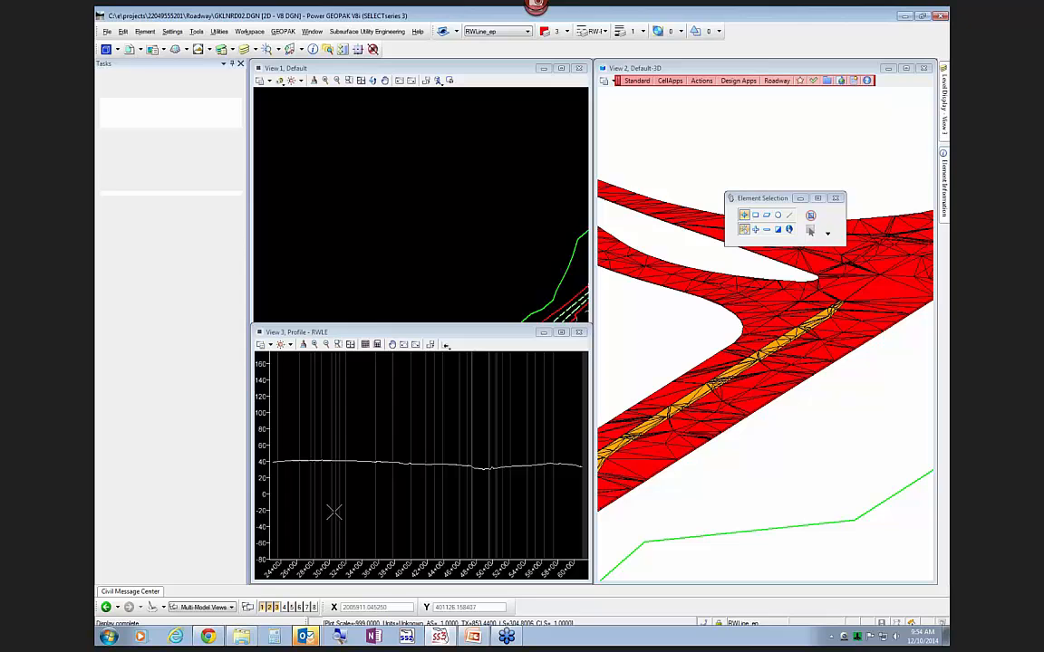
# Set the existing ground profile as the active profile of the upper right-of-way chain
pyautogui.click(351, 465)
pyautogui.click(365, 455)
pyautogui.scroll(-4, 862, 451)
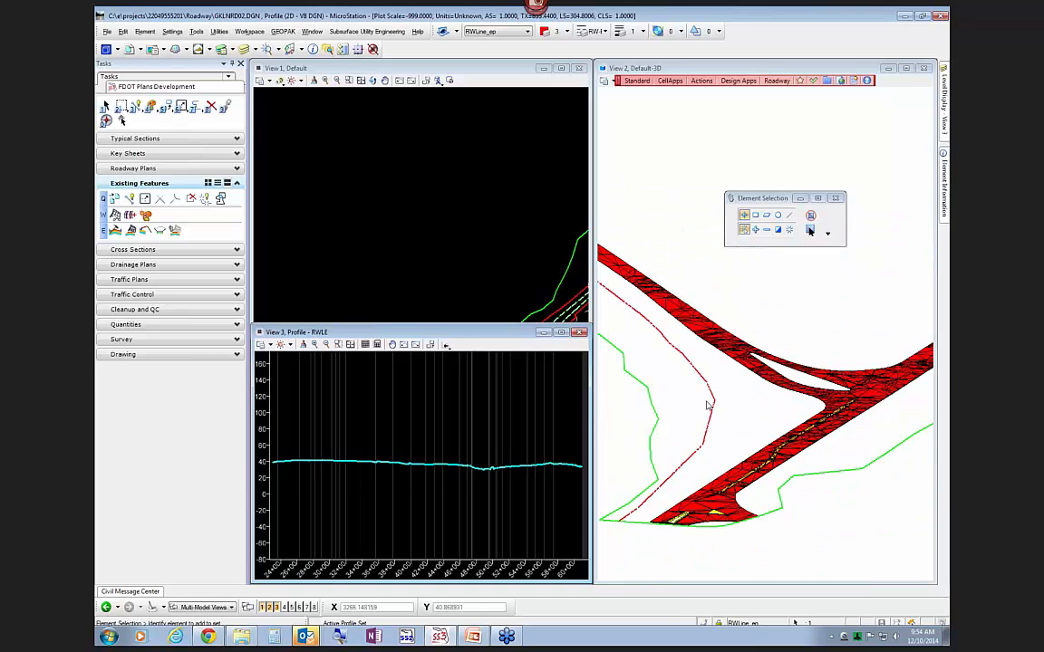
pyautogui.click(355, 485)
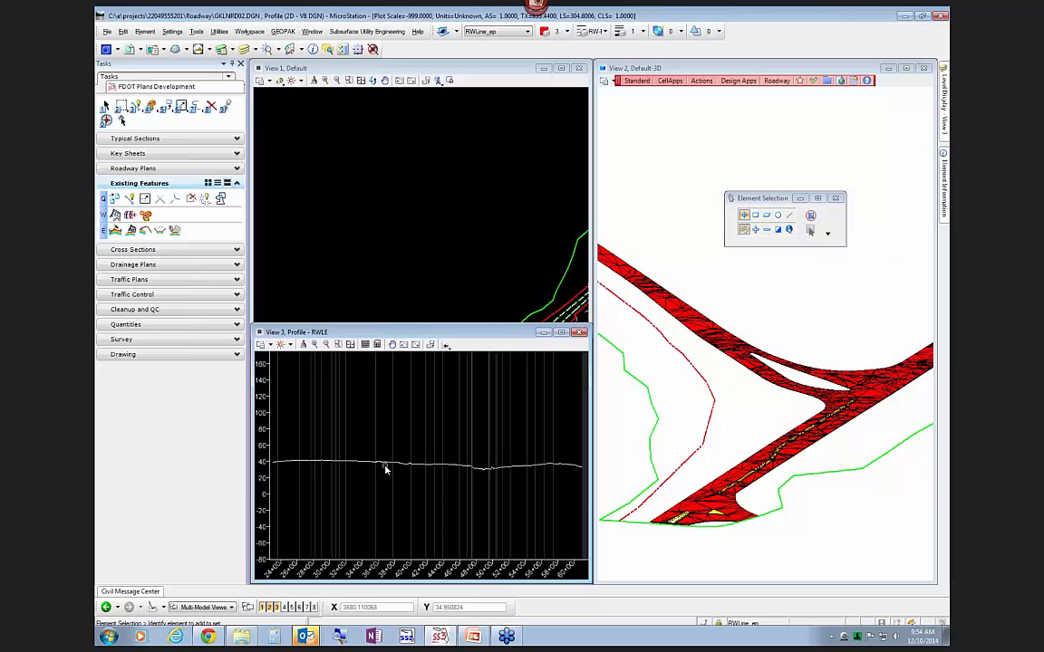
pyautogui.click(386, 467)
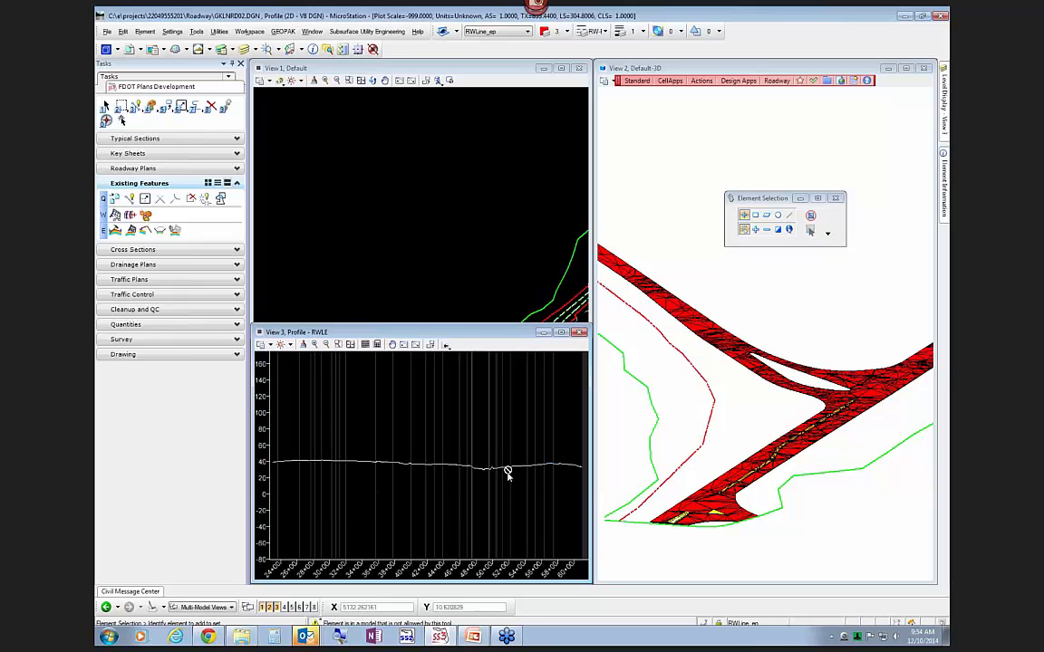
# Open the profile model of the lower right-of-way chain, running right from the intersection below the main road, in View 3
pyautogui.click(470, 241)
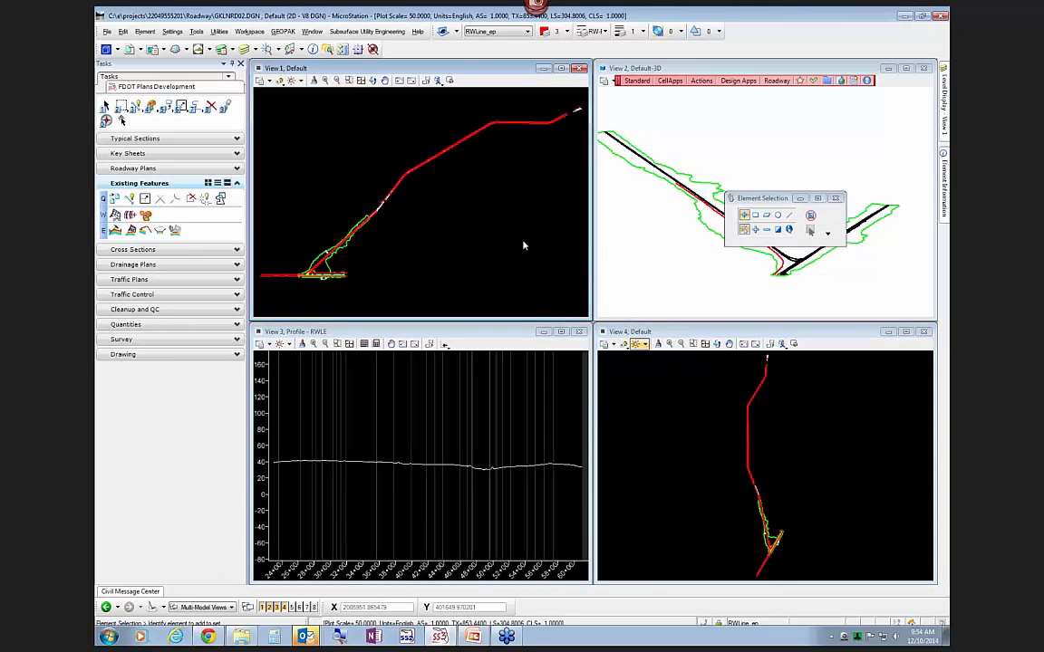
pyautogui.scroll(3, 310, 276)
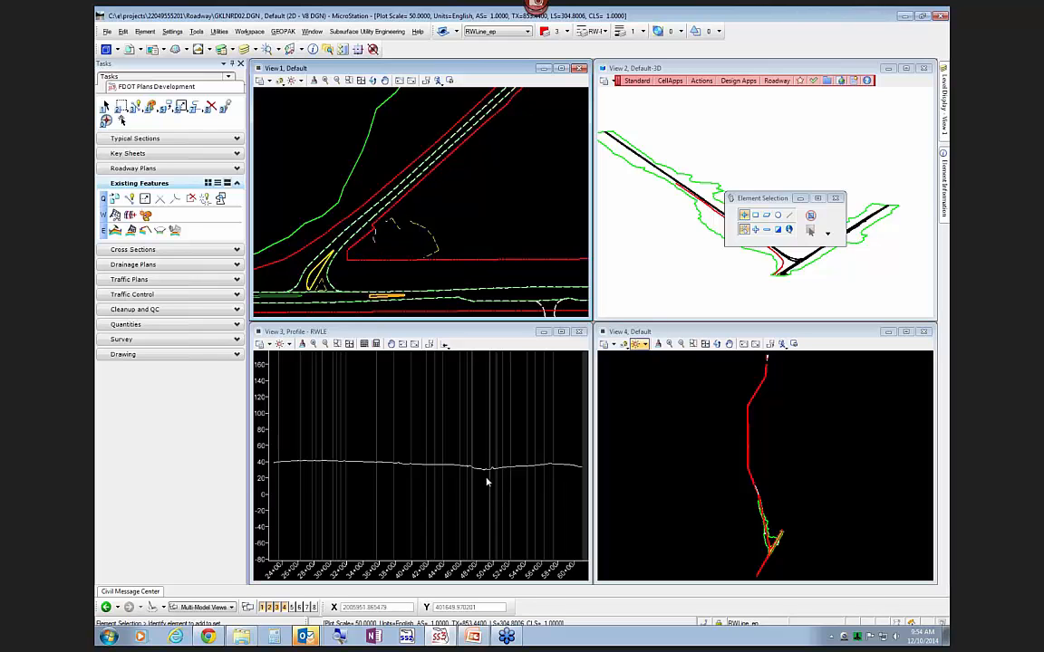
pyautogui.scroll(3, 784, 279)
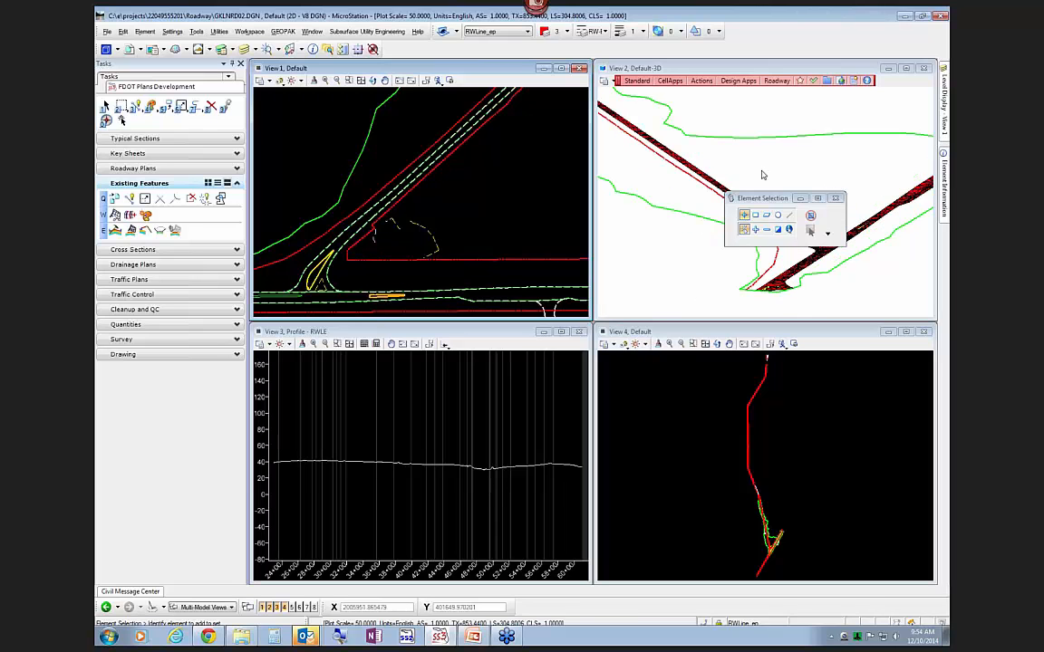
pyautogui.scroll(2, 826, 285)
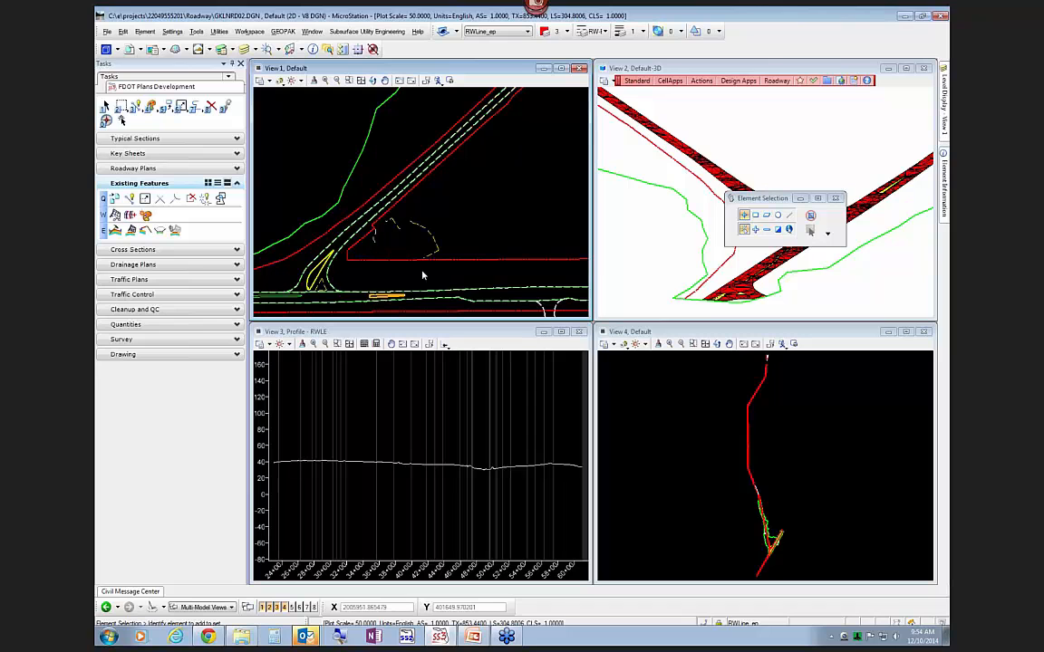
pyautogui.click(328, 313)
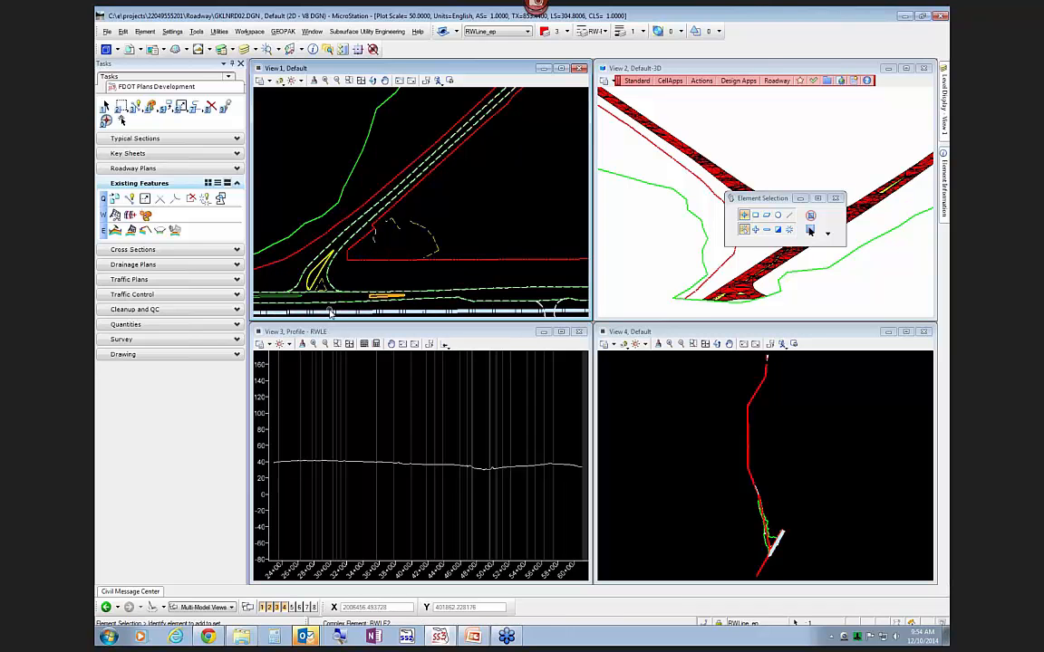
pyautogui.scroll(-2, 401, 239)
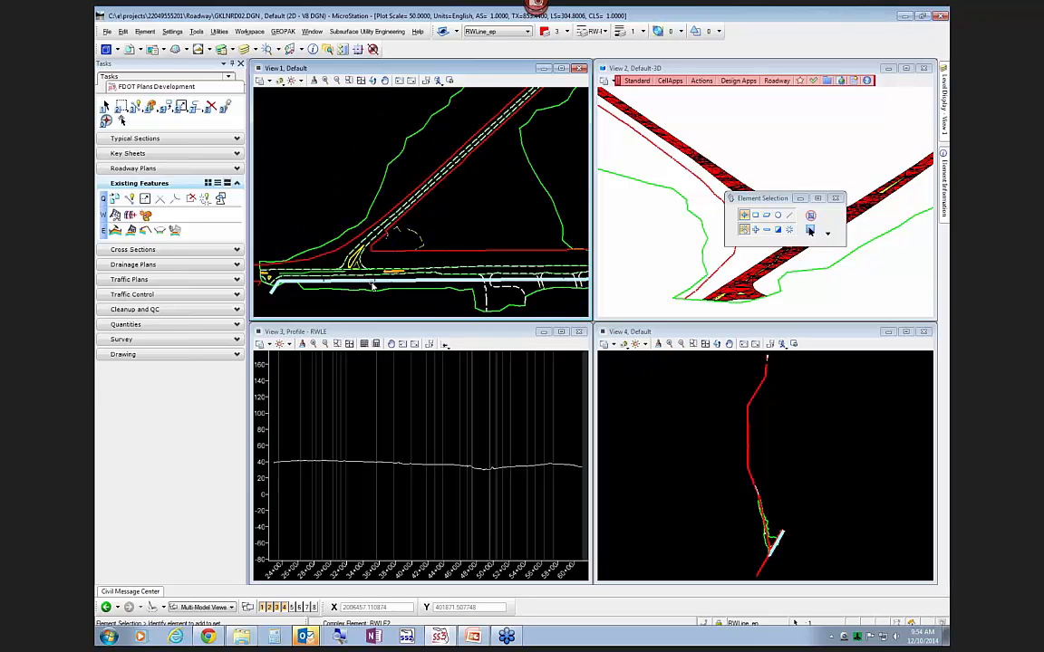
pyautogui.scroll(2, 373, 287)
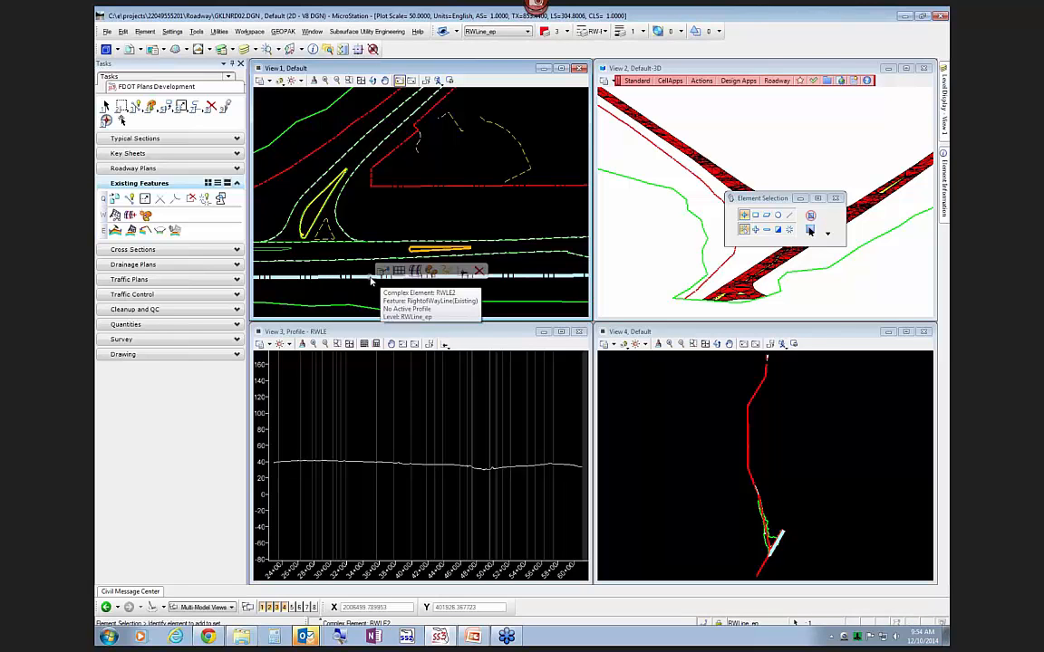
pyautogui.click(400, 272)
pyautogui.click(354, 437)
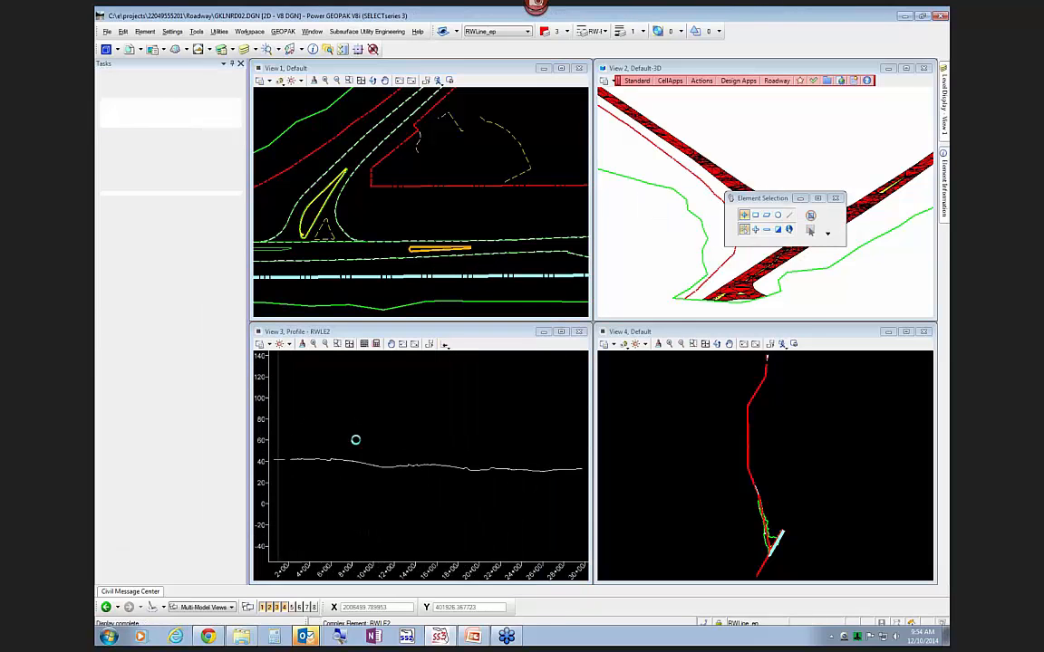
# Set the existing ground profile as the active profile of the lower right-of-way chain
pyautogui.click(359, 466)
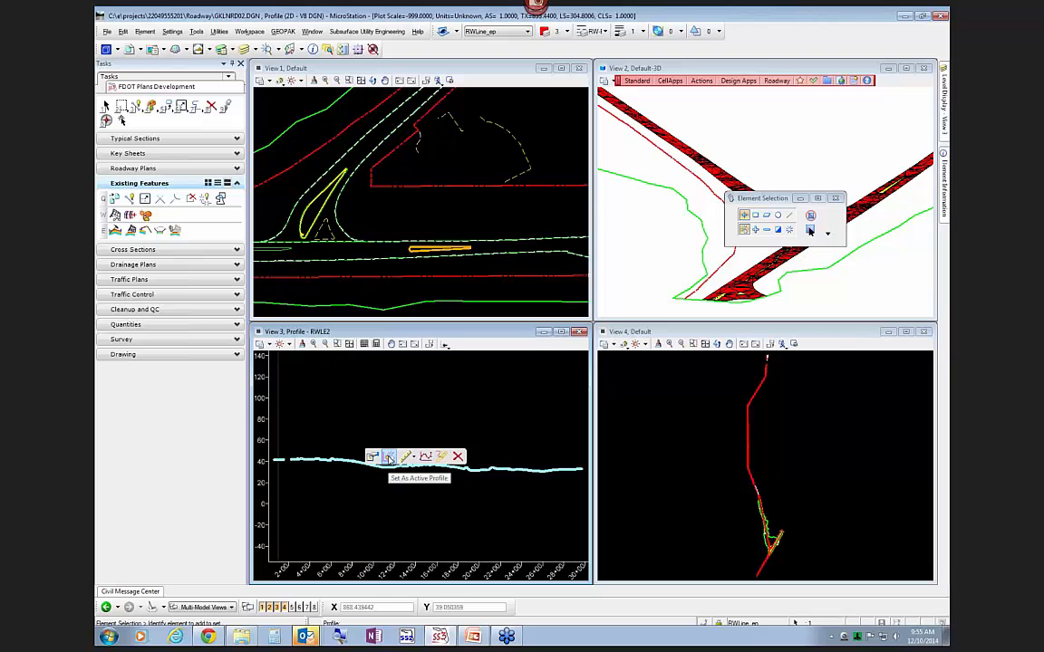
pyautogui.click(389, 457)
pyautogui.click(403, 426)
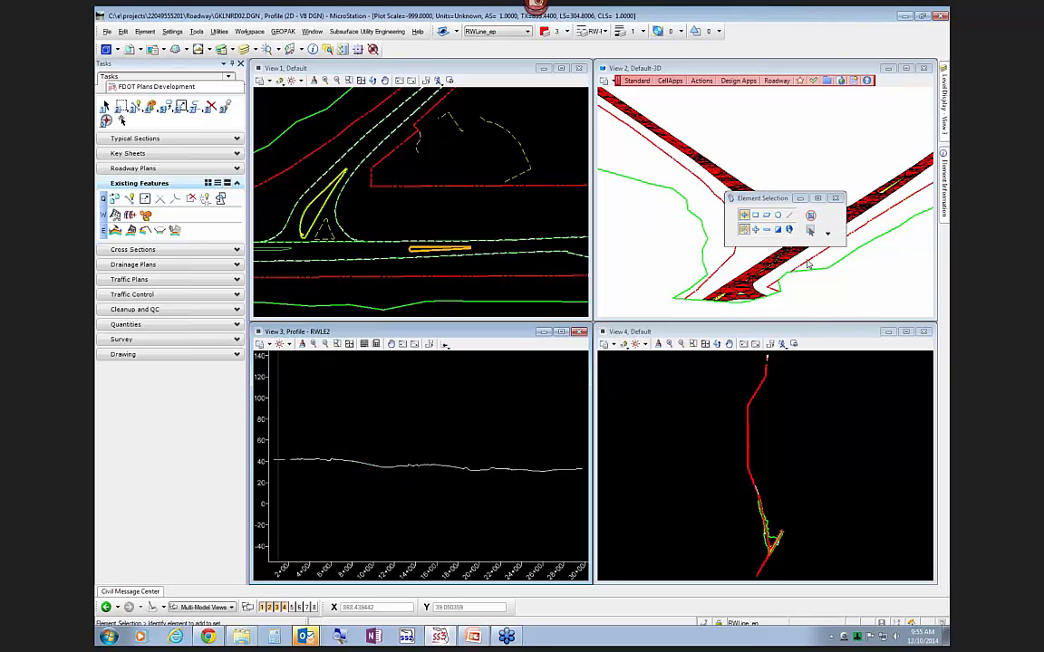
# Open the profile model of the wedge-shaped right-of-way chain in View 3 and make its existing ground profile active
pyautogui.click(480, 211)
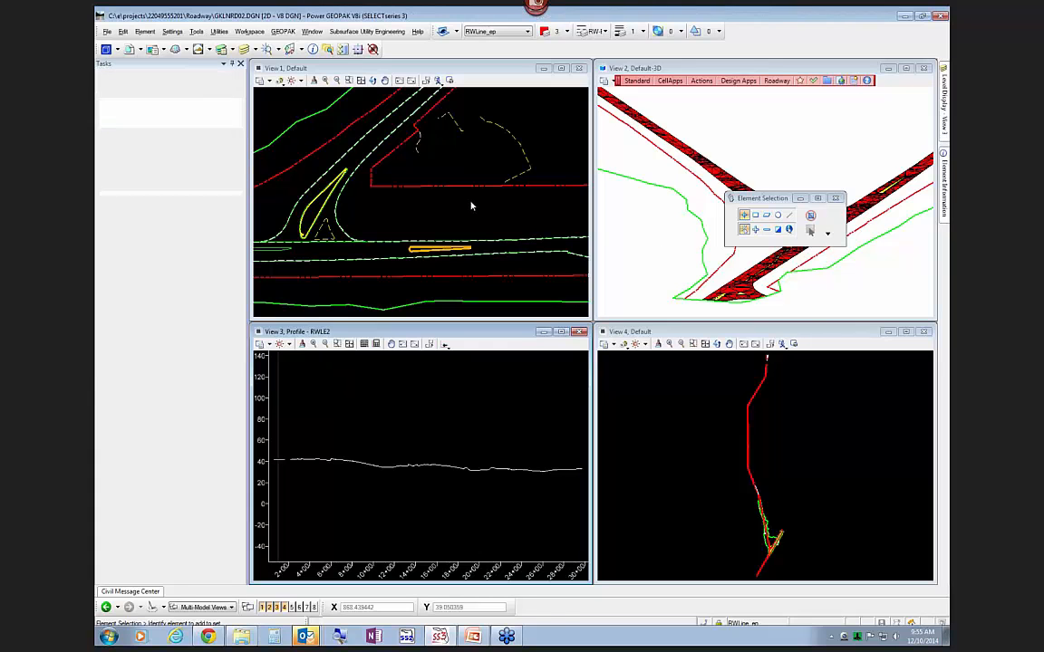
pyautogui.click(451, 189)
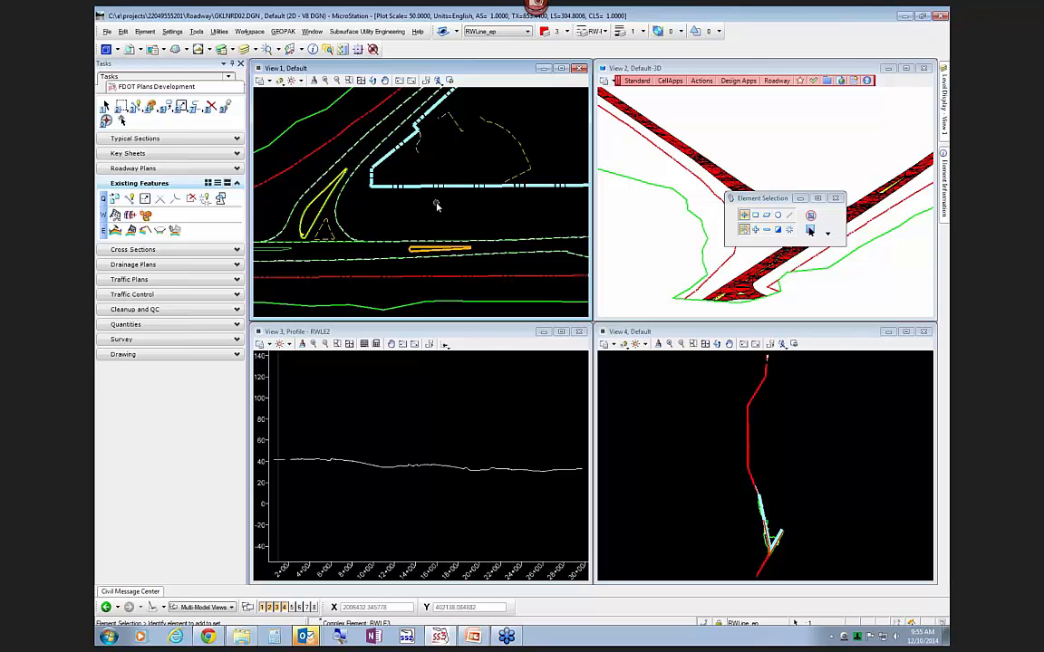
pyautogui.moveTo(451, 188)
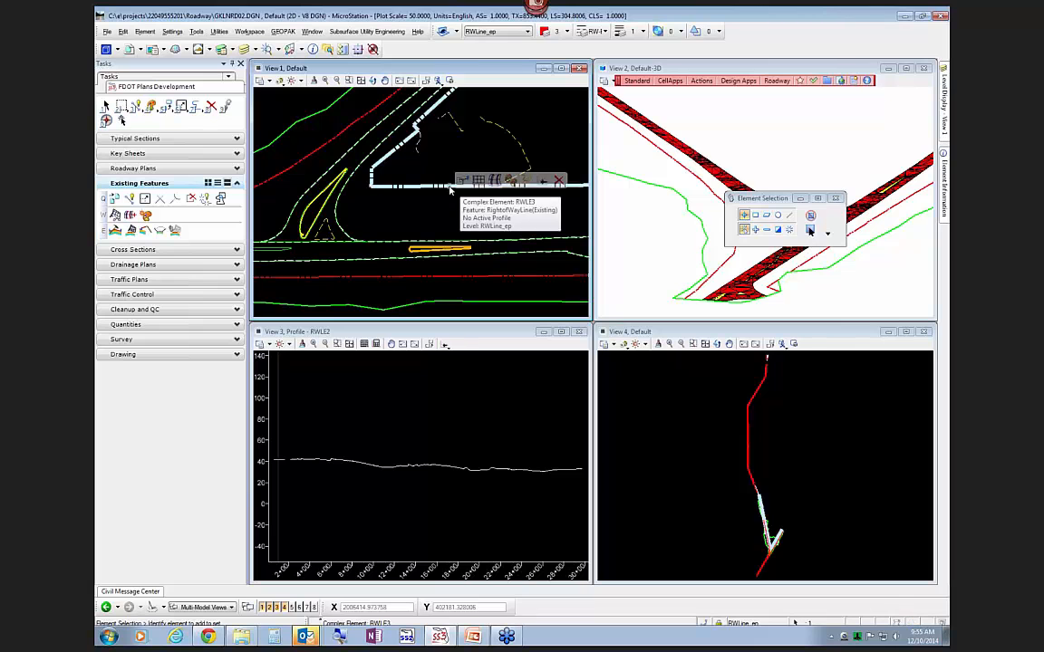
pyautogui.click(427, 423)
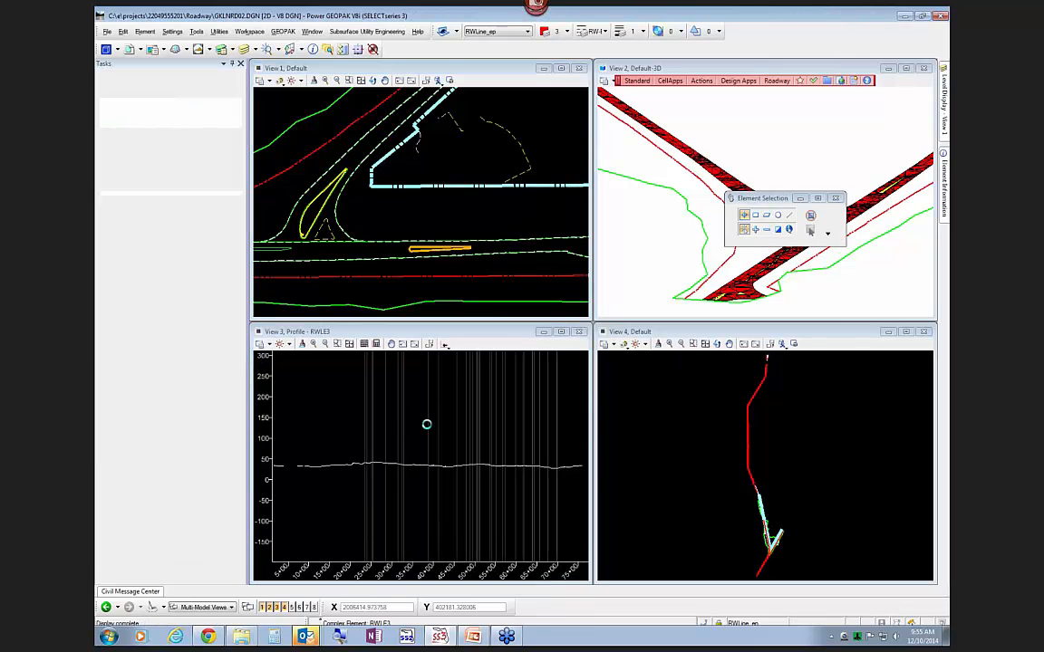
pyautogui.click(399, 469)
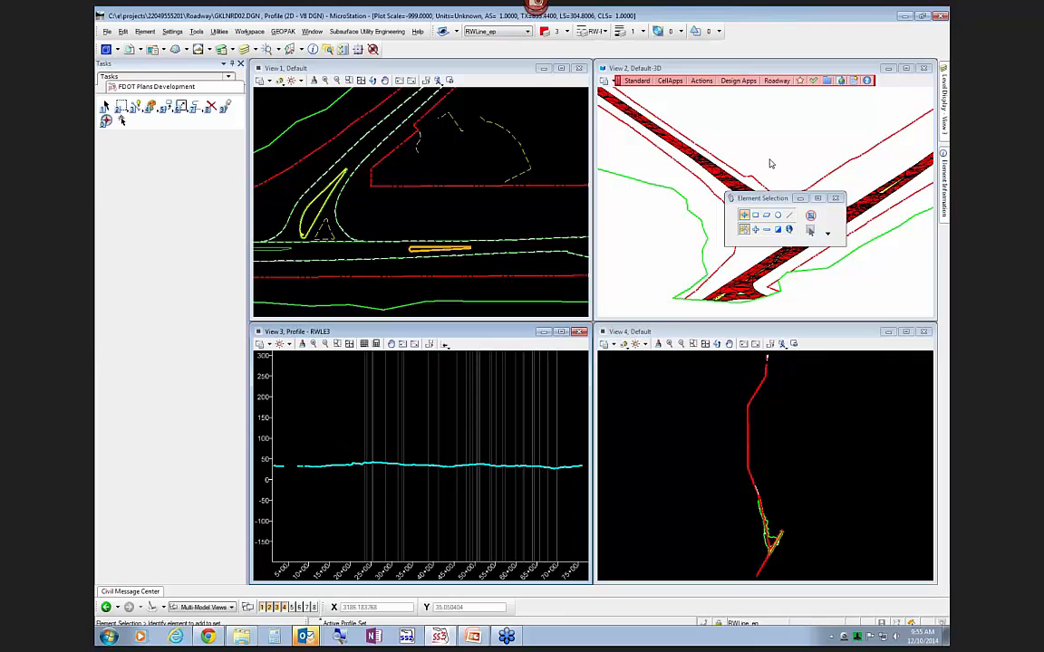
# Move the floating Standard, CellApps and Actions toolbar off the 3D view's tool strip, up beside the main toolbars
pyautogui.click(855, 258)
pyautogui.scroll(-3, 868, 276)
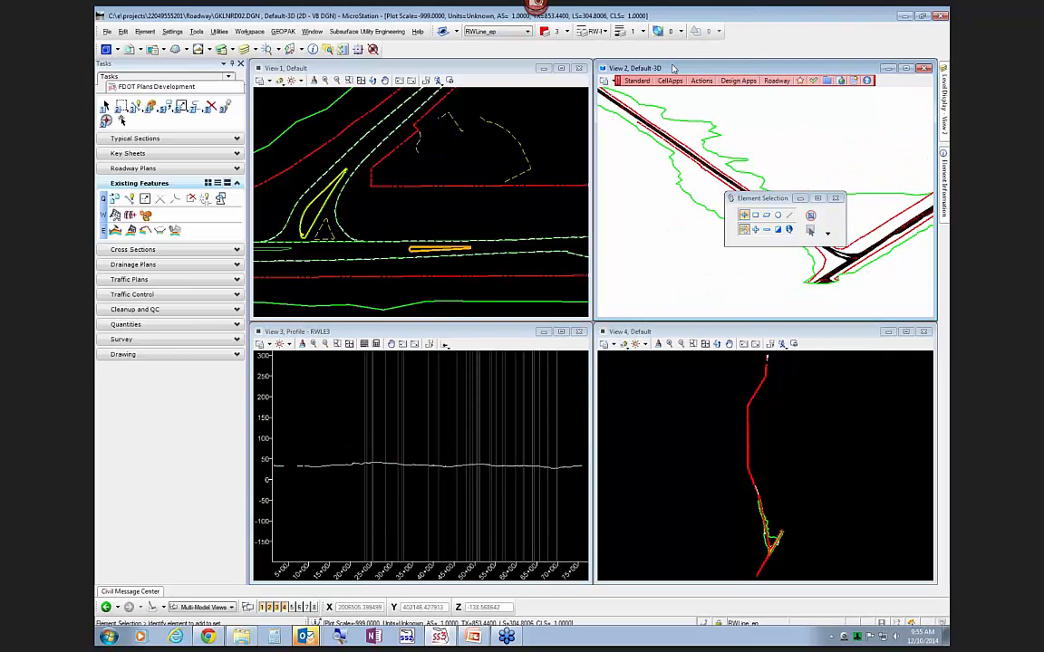
pyautogui.moveTo(618, 80); pyautogui.dragTo(559, 52)
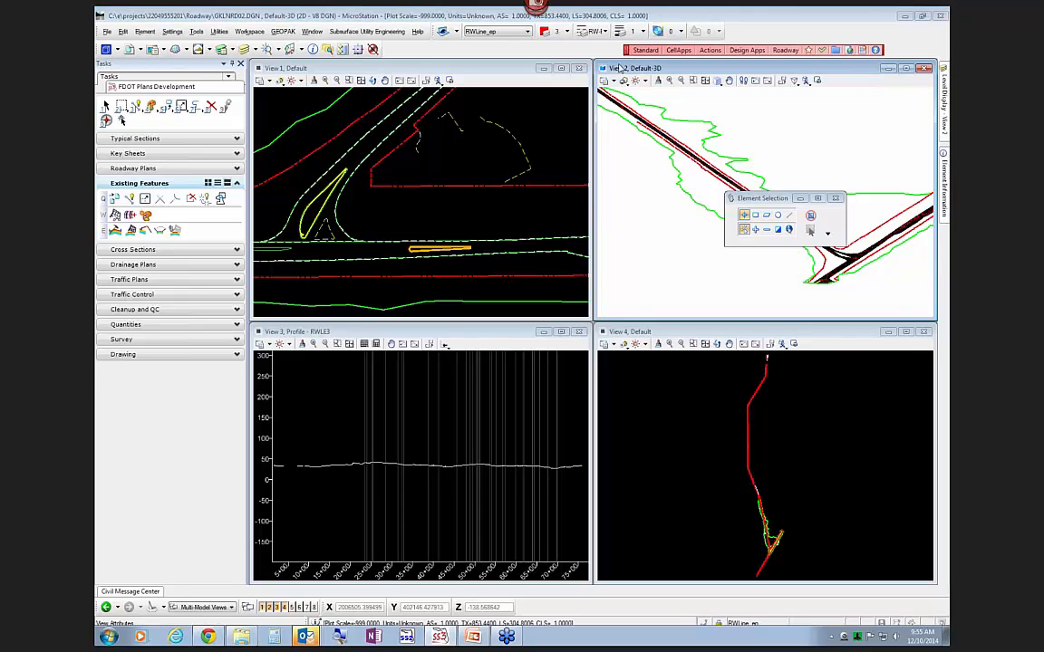
# Fit the 3D model and examine the right-of-way lines around the roadway intersection in View 2
pyautogui.click(705, 80)
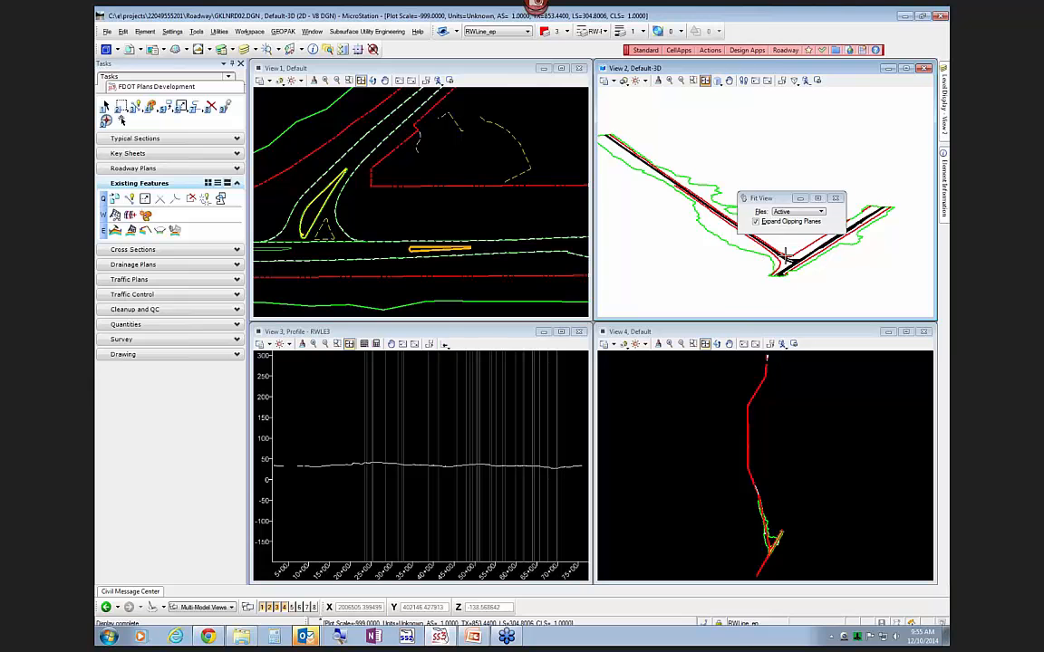
pyautogui.scroll(2, 707, 231)
pyautogui.keyDown('shift'); pyautogui.moveTo(724, 283); pyautogui.dragTo(768, 274, button='middle'); pyautogui.keyUp('shift')
pyautogui.scroll(3, 738, 261)
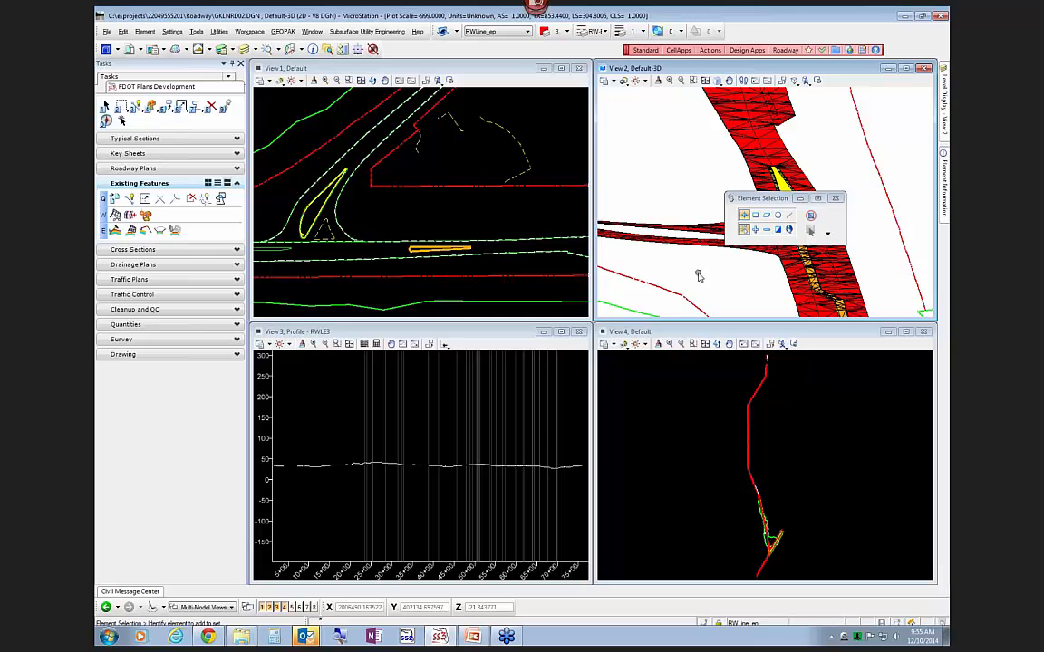
pyautogui.scroll(-3, 698, 275)
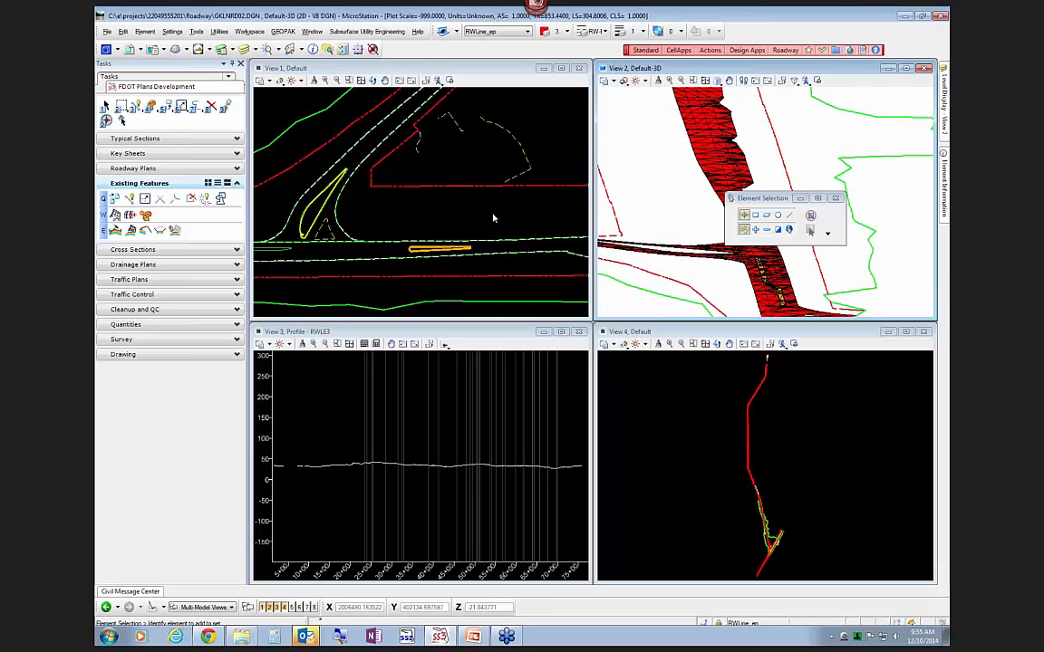
# Match the SmartLine attributes to the green median outline and draw one line above and one below the main road's edges in View 1
pyautogui.scroll(-3, 494, 215)
pyautogui.moveTo(453, 214); pyautogui.dragTo(521, 209, button='middle')
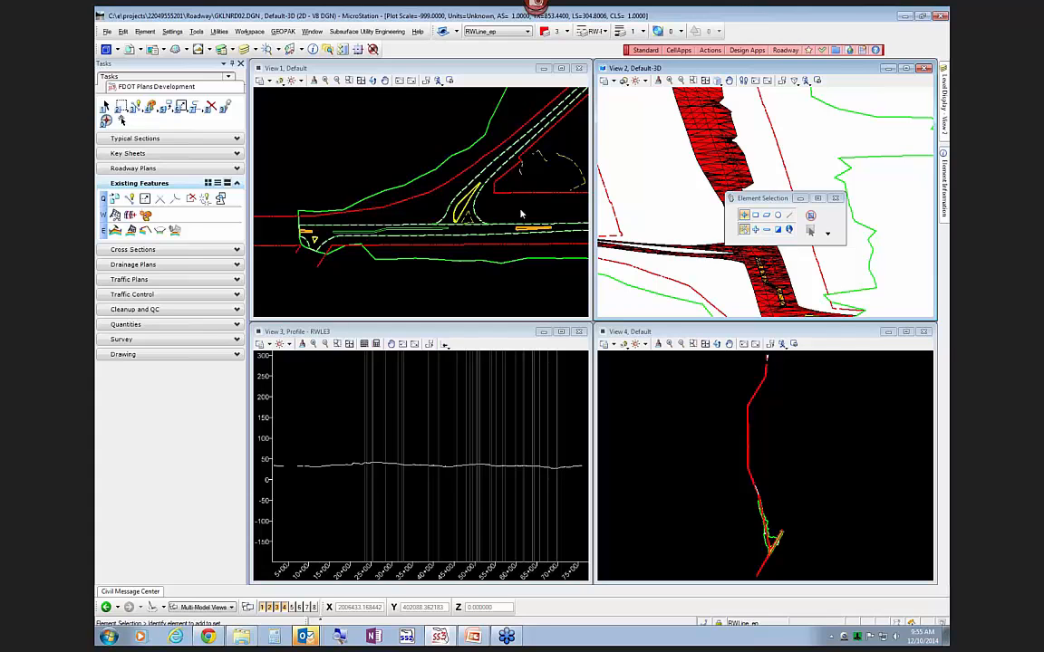
pyautogui.scroll(2, 358, 225)
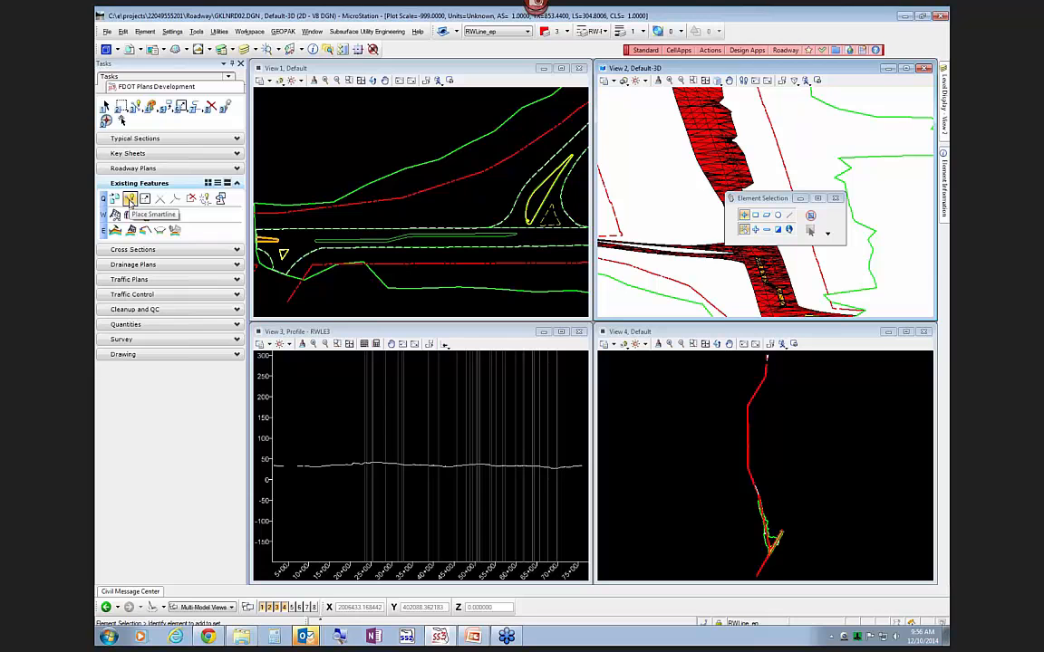
pyautogui.click(129, 199)
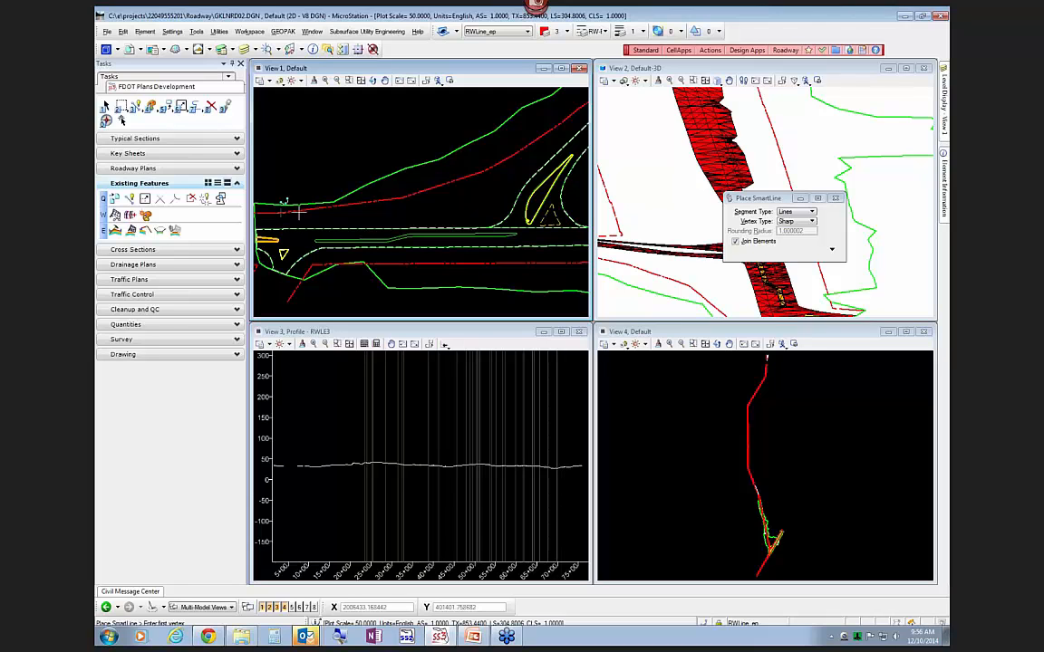
pyautogui.click(467, 237)
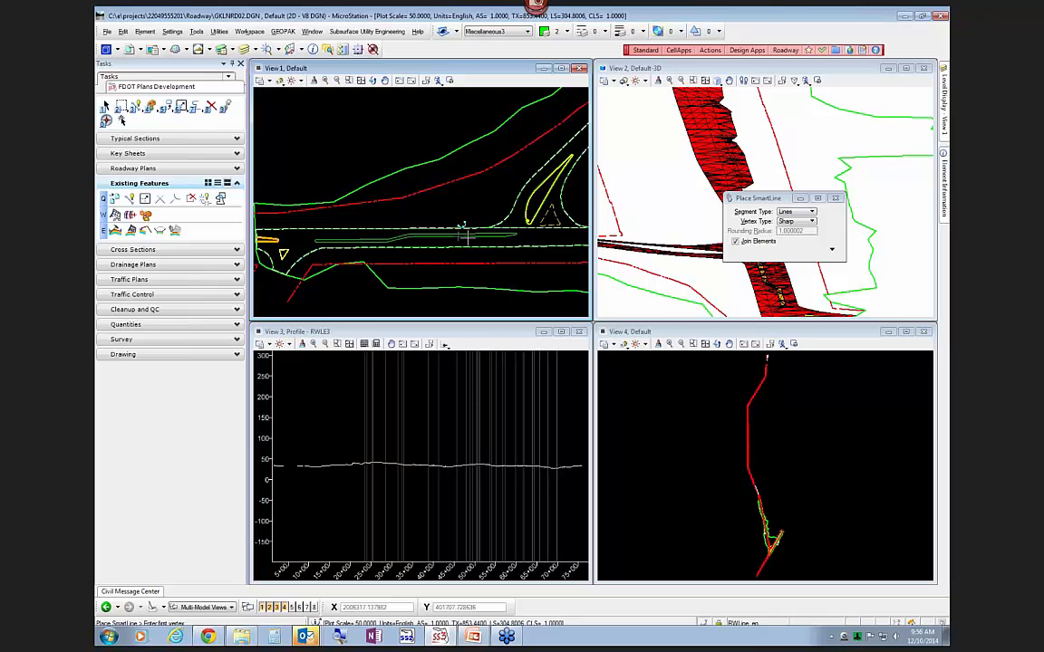
pyautogui.click(306, 218)
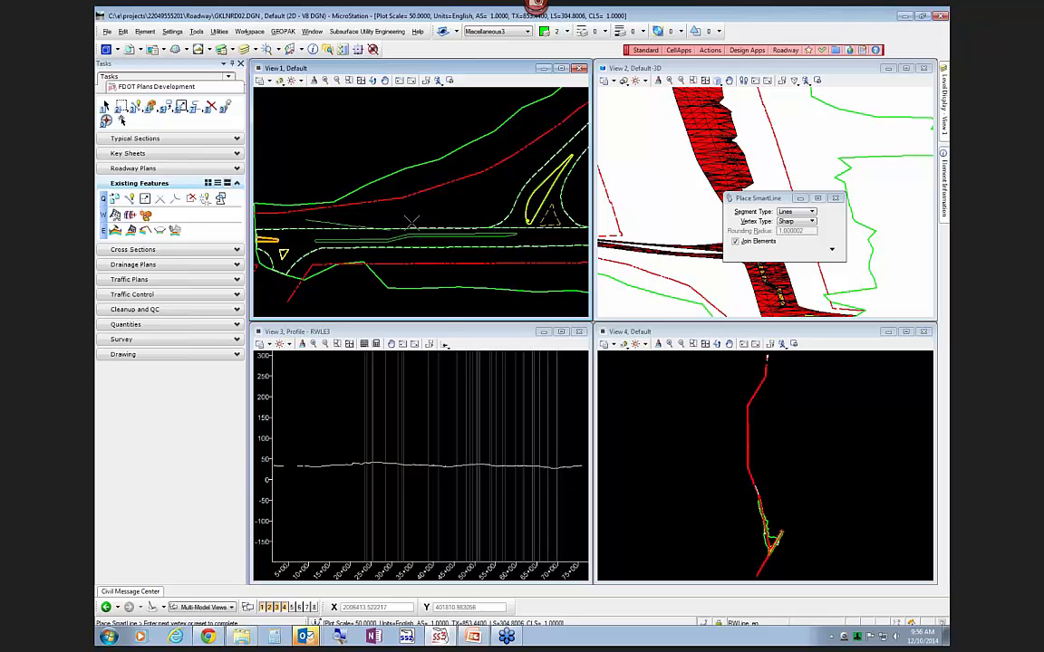
pyautogui.click(479, 220)
pyautogui.rightClick(426, 257)
pyautogui.click(324, 257)
pyautogui.click(521, 258)
pyautogui.rightClick(464, 275)
pyautogui.click(207, 200)
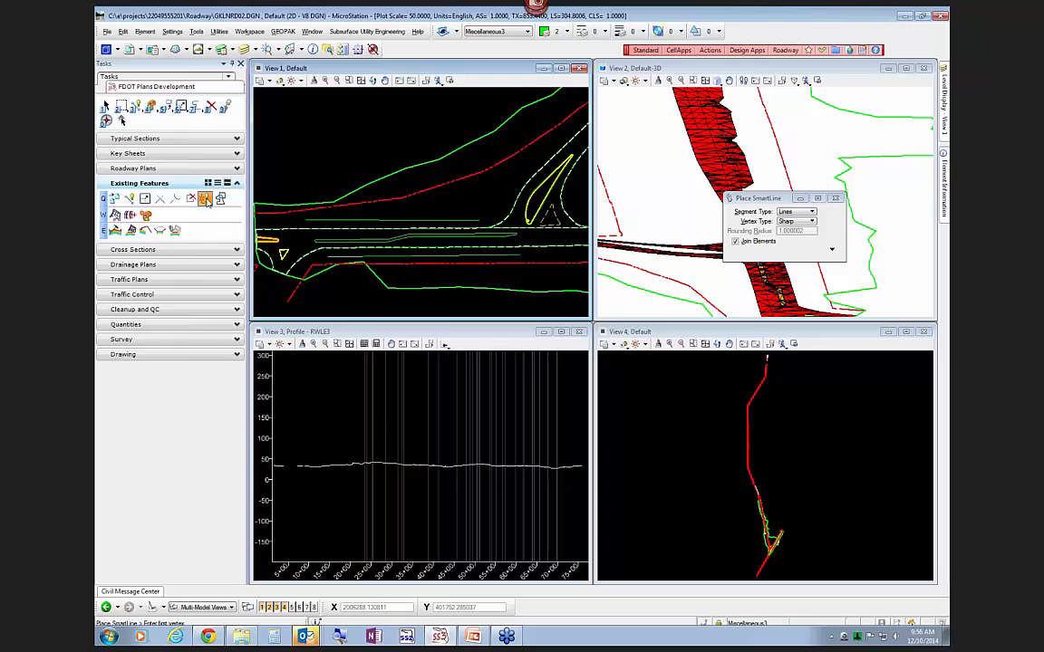
pyautogui.click(145, 215)
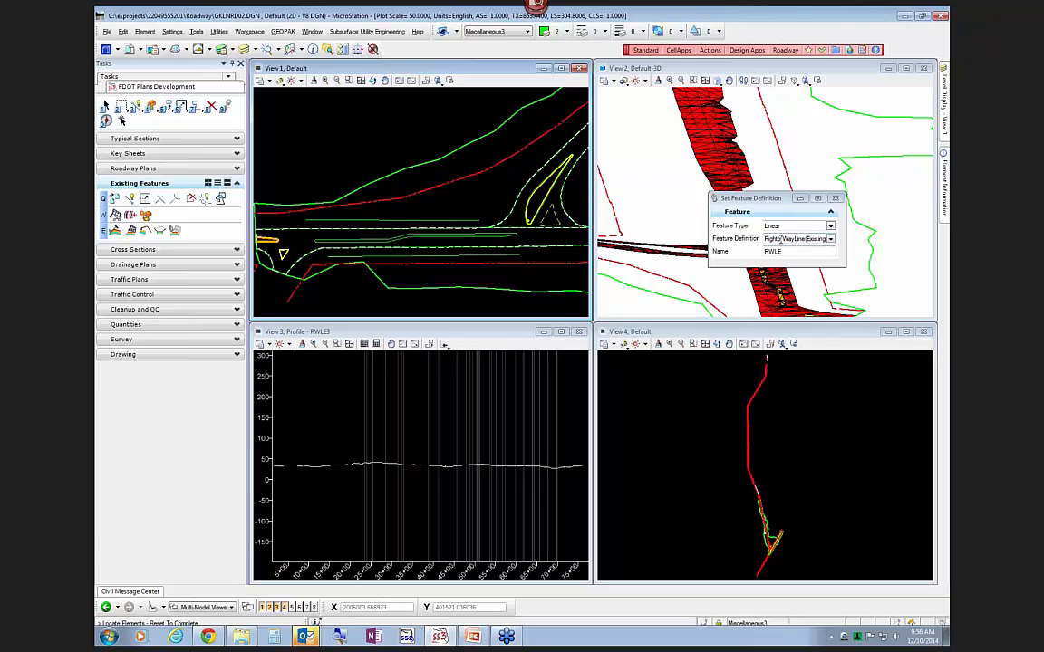
pyautogui.moveTo(770, 198); pyautogui.dragTo(527, 124)
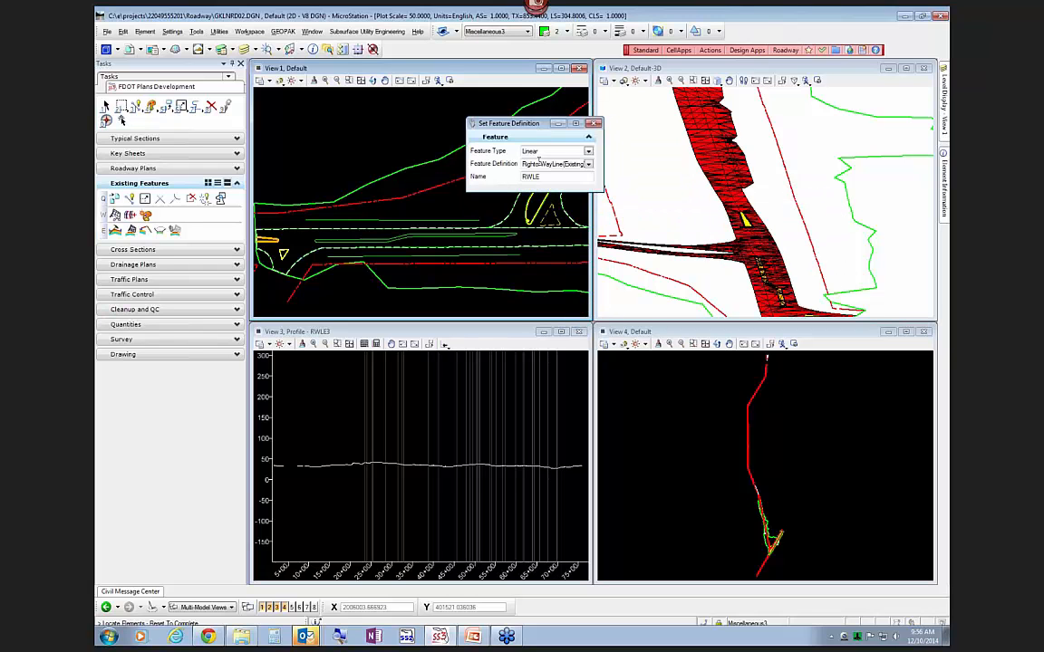
pyautogui.click(588, 164)
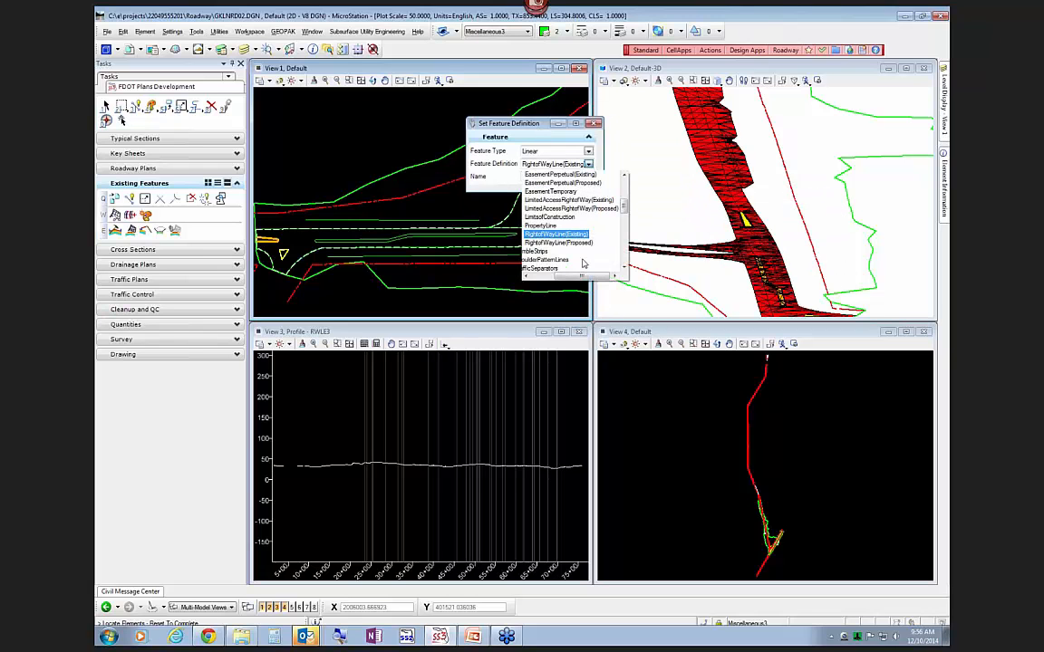
pyautogui.moveTo(569, 275); pyautogui.dragTo(594, 274)
pyautogui.moveTo(581, 276); pyautogui.dragTo(559, 275)
pyautogui.click(456, 153)
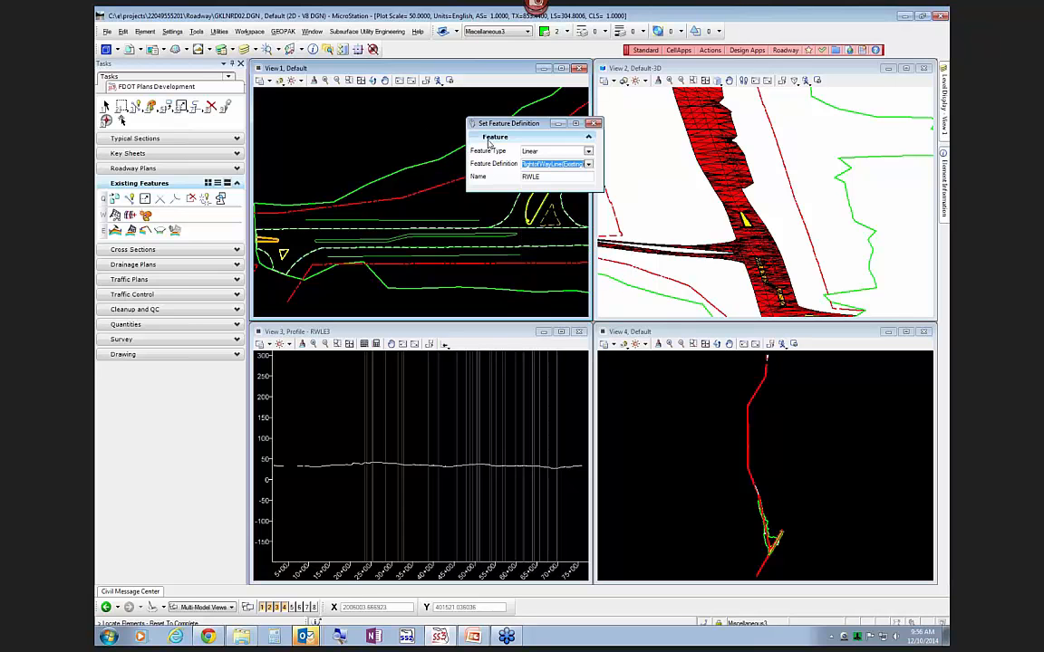
pyautogui.rightClick(414, 135)
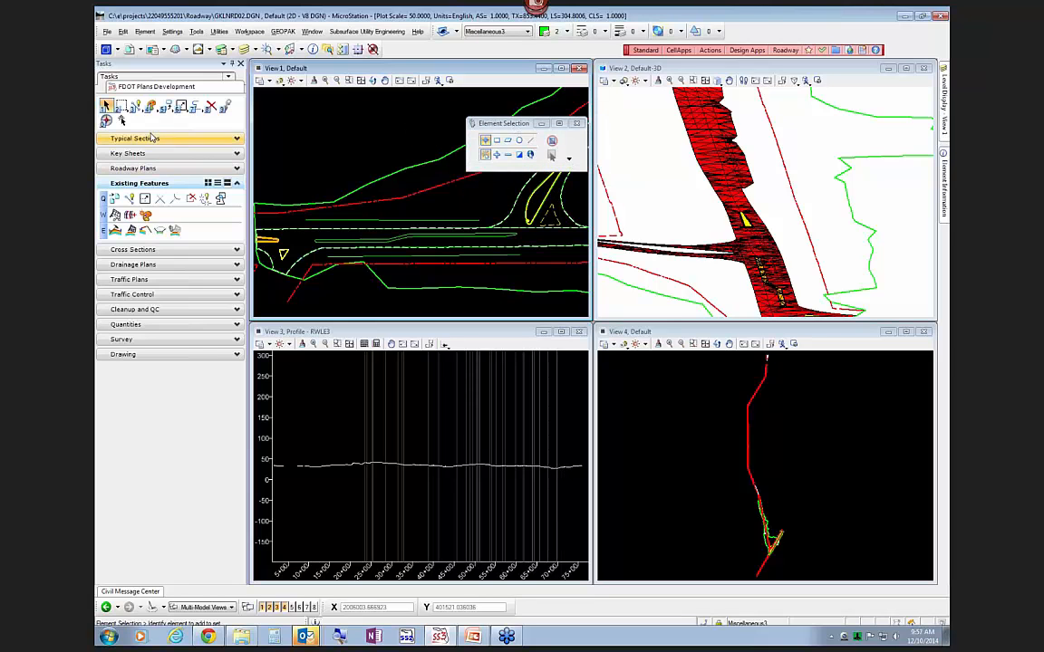
# Show the Feature Definition Toggle Bar from the Civil Tools horizontal geometry tools, place it across the upper views and widen it
pyautogui.click(141, 78)
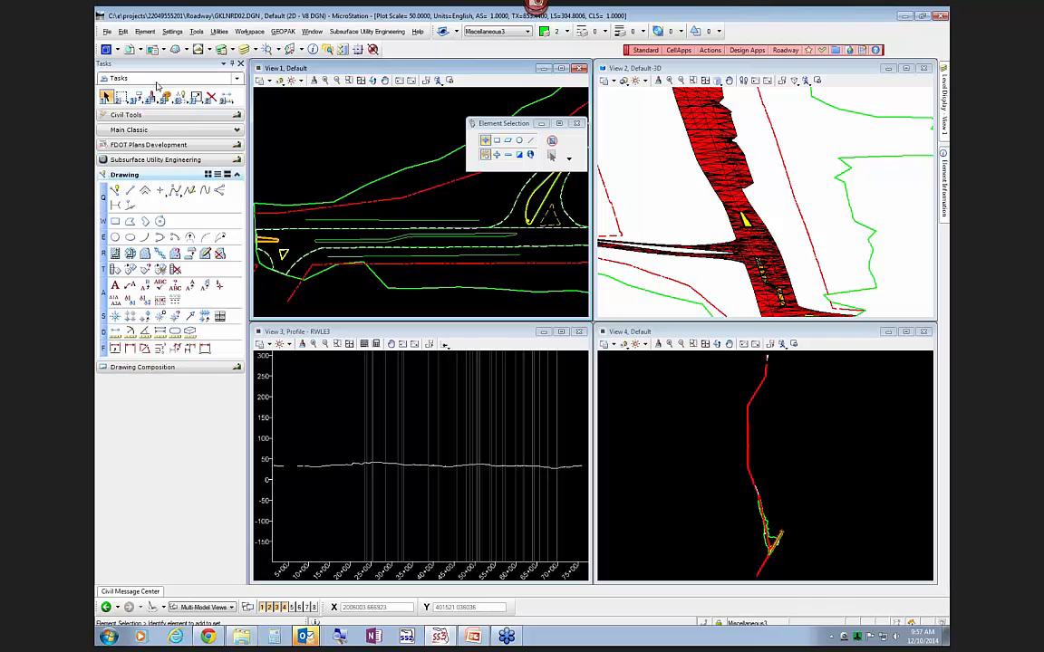
pyautogui.click(126, 115)
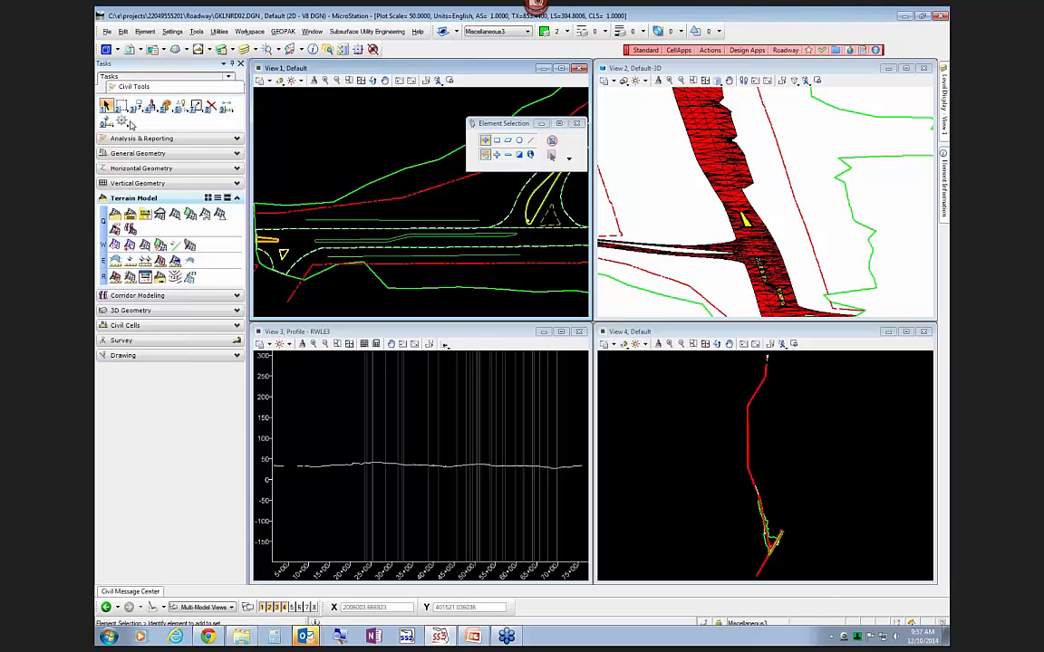
pyautogui.click(127, 170)
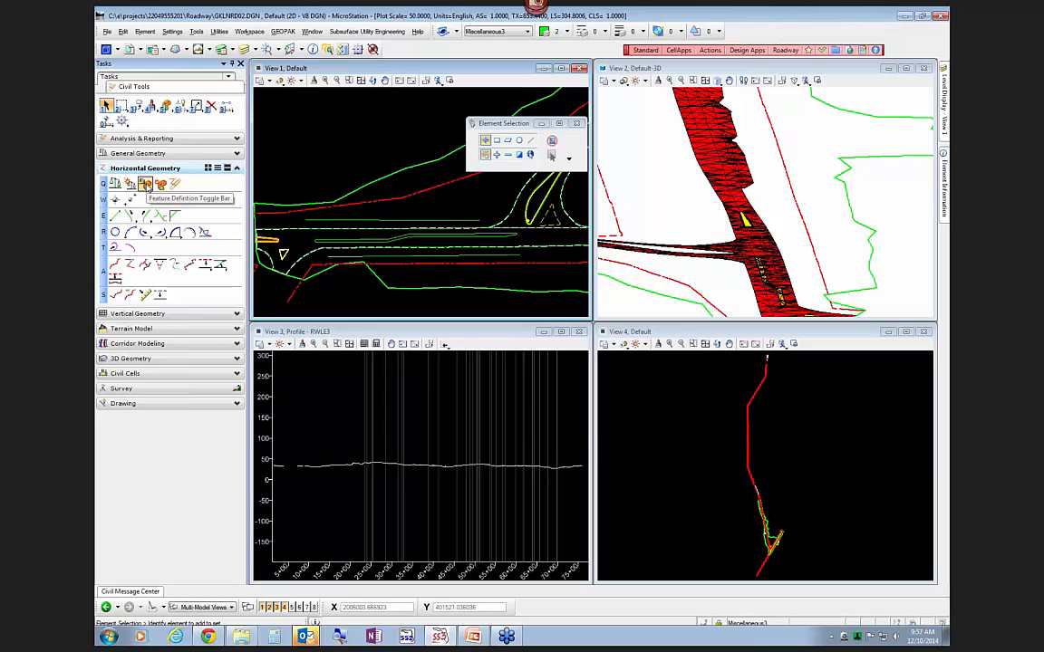
pyautogui.click(145, 185)
pyautogui.moveTo(544, 405); pyautogui.dragTo(545, 79)
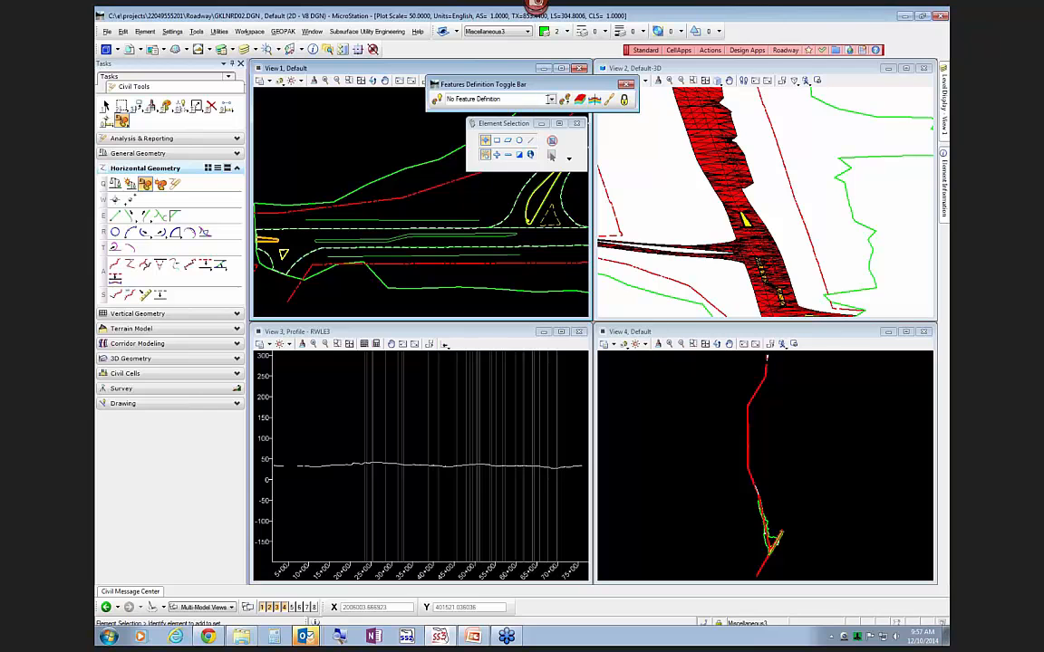
pyautogui.moveTo(638, 102); pyautogui.dragTo(868, 102)
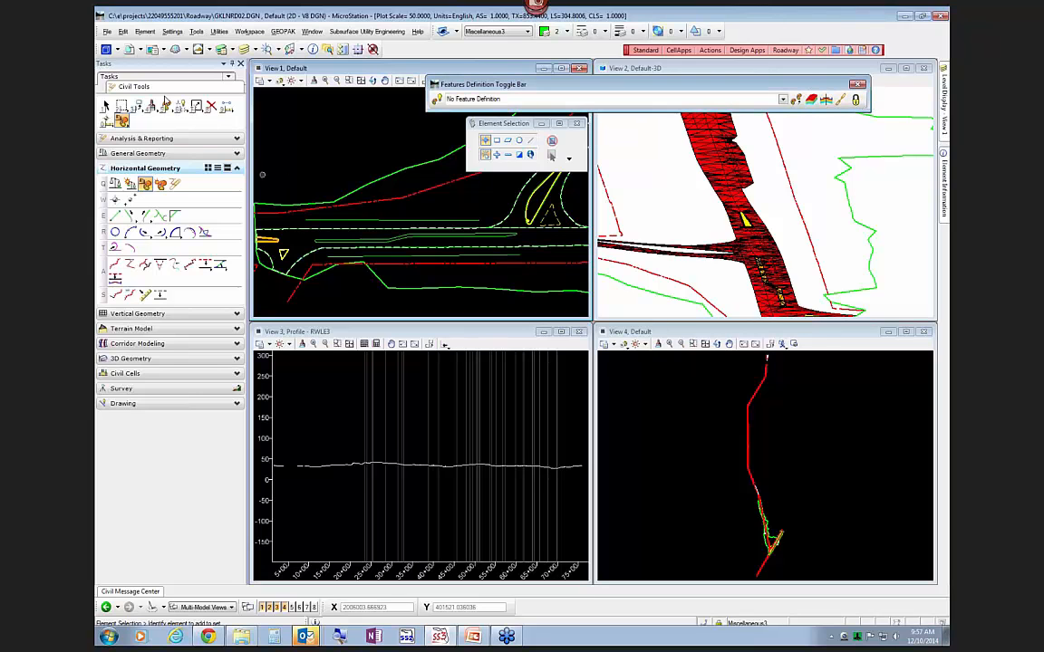
# Return to the FDOT Plans Development tools and start Set Feature Definition, keeping its dialog clear of the toggle bar
pyautogui.click(132, 90)
pyautogui.click(133, 82)
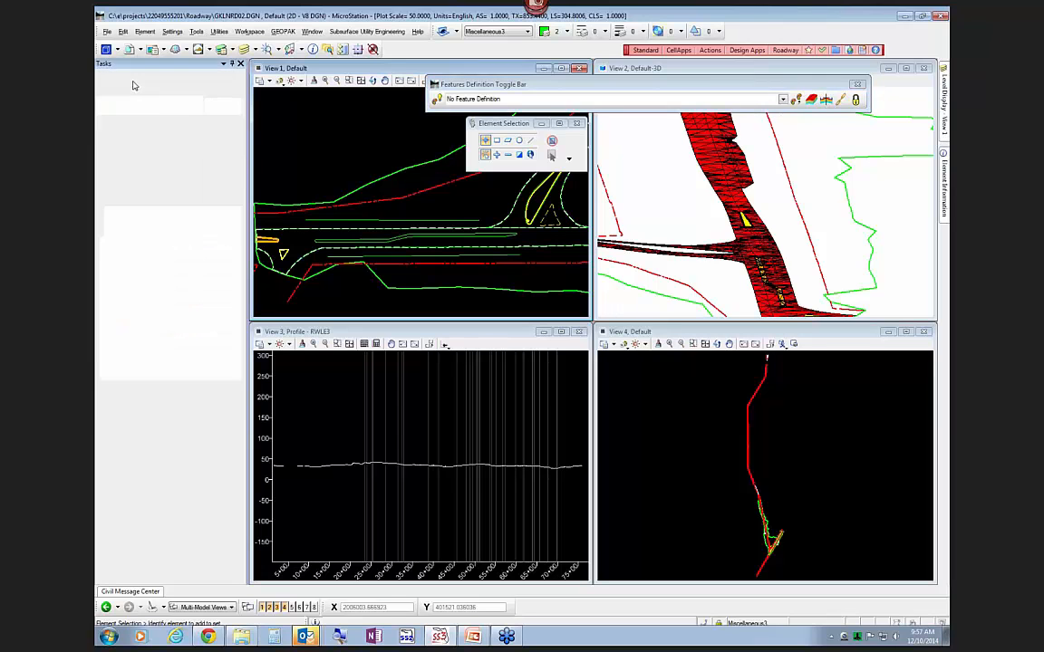
pyautogui.click(127, 150)
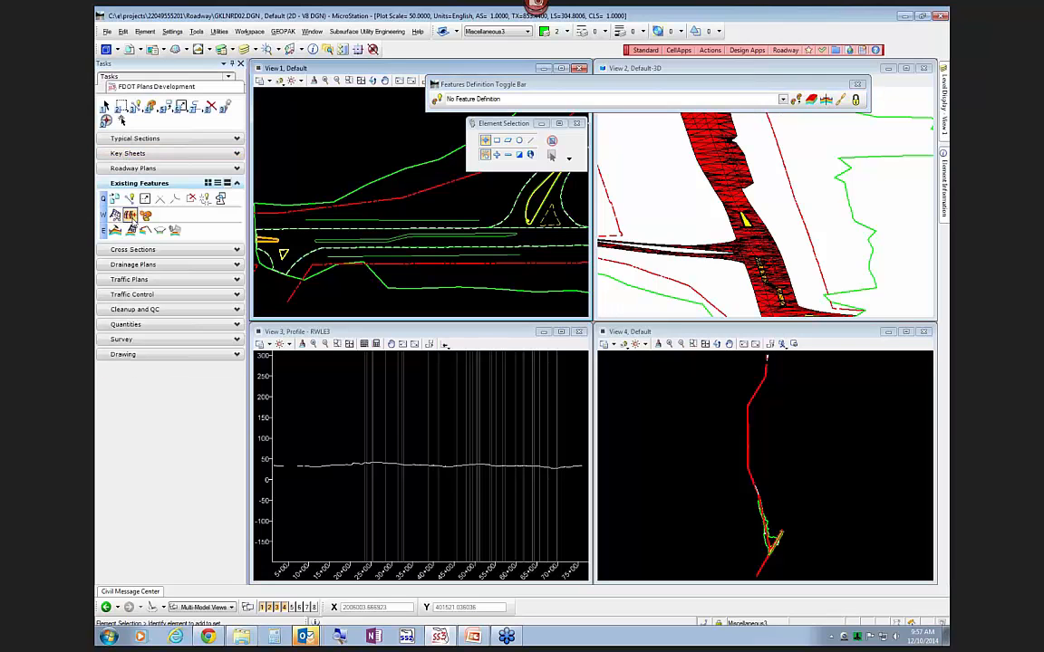
pyautogui.click(145, 216)
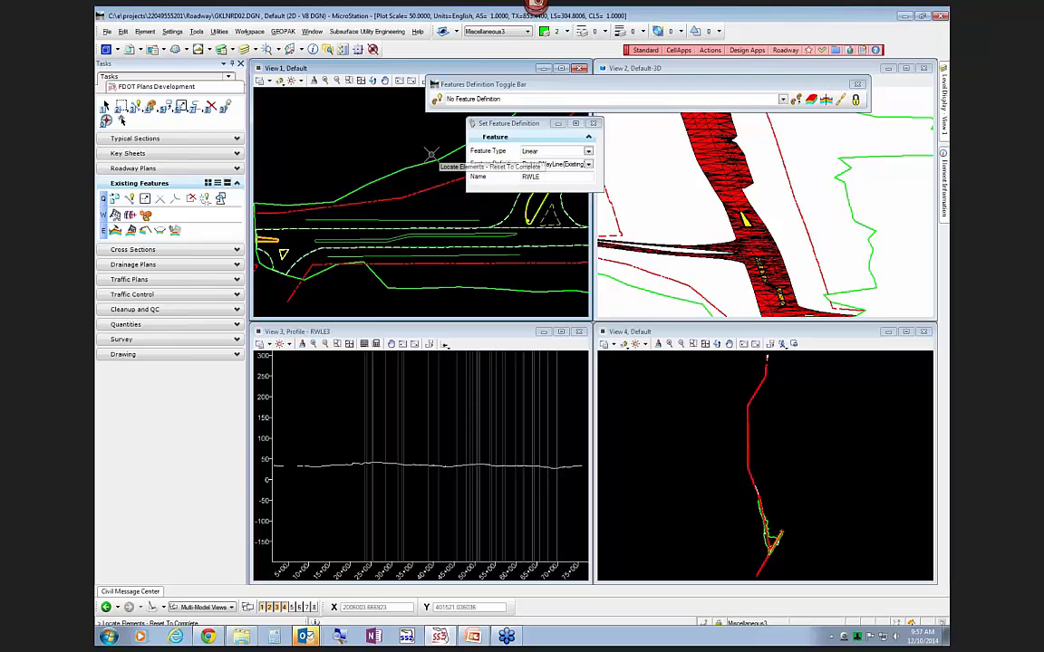
pyautogui.moveTo(524, 125); pyautogui.dragTo(505, 194)
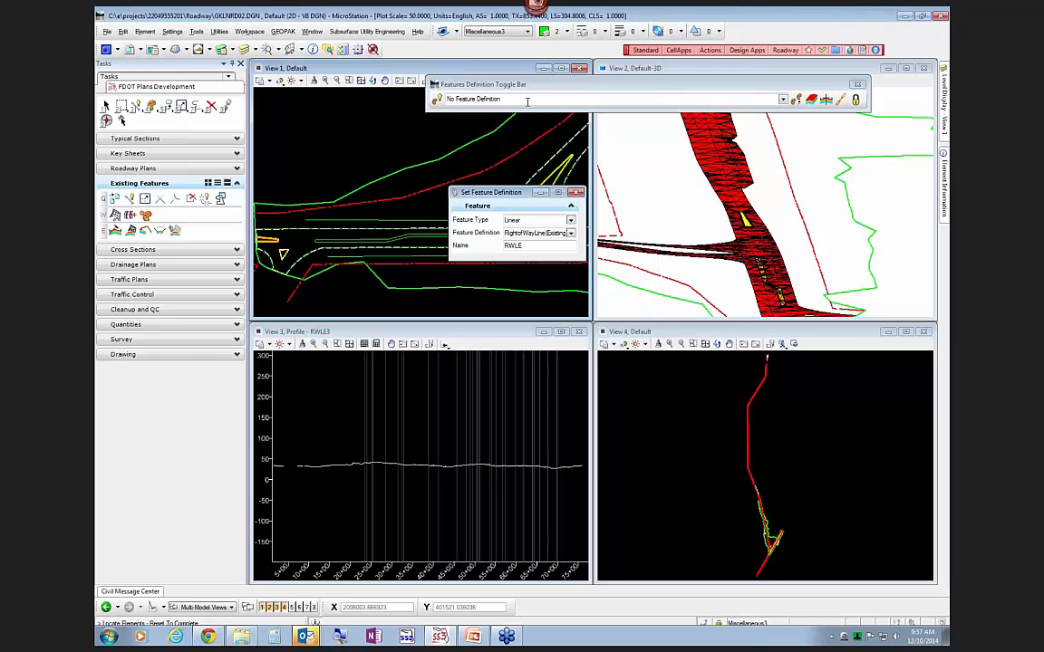
# Make the existing utility definition Gas Main, 3" Pipe & Fittings (Quality Level B), Existing active and turn on Use Active Feature Definition
pyautogui.click(775, 101)
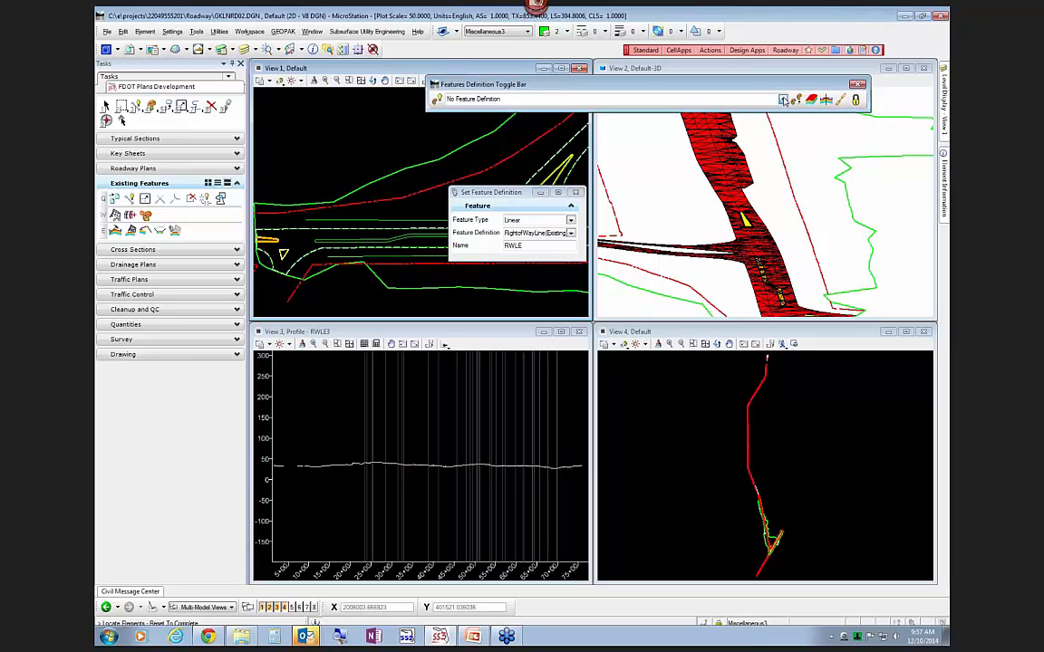
pyautogui.click(451, 137)
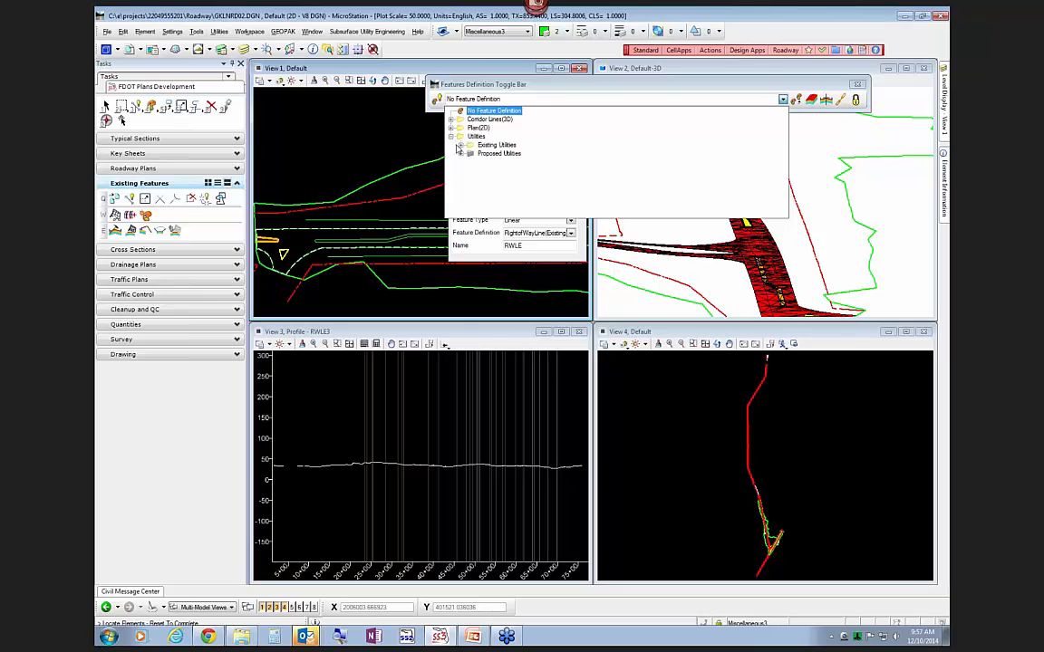
pyautogui.click(461, 145)
pyautogui.click(471, 162)
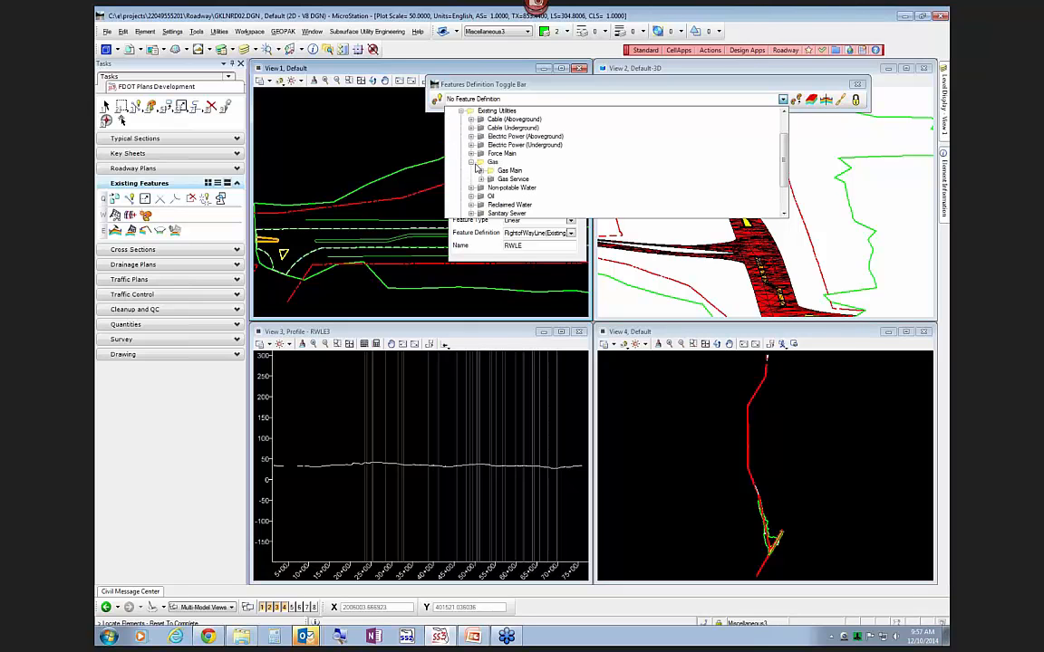
pyautogui.click(481, 171)
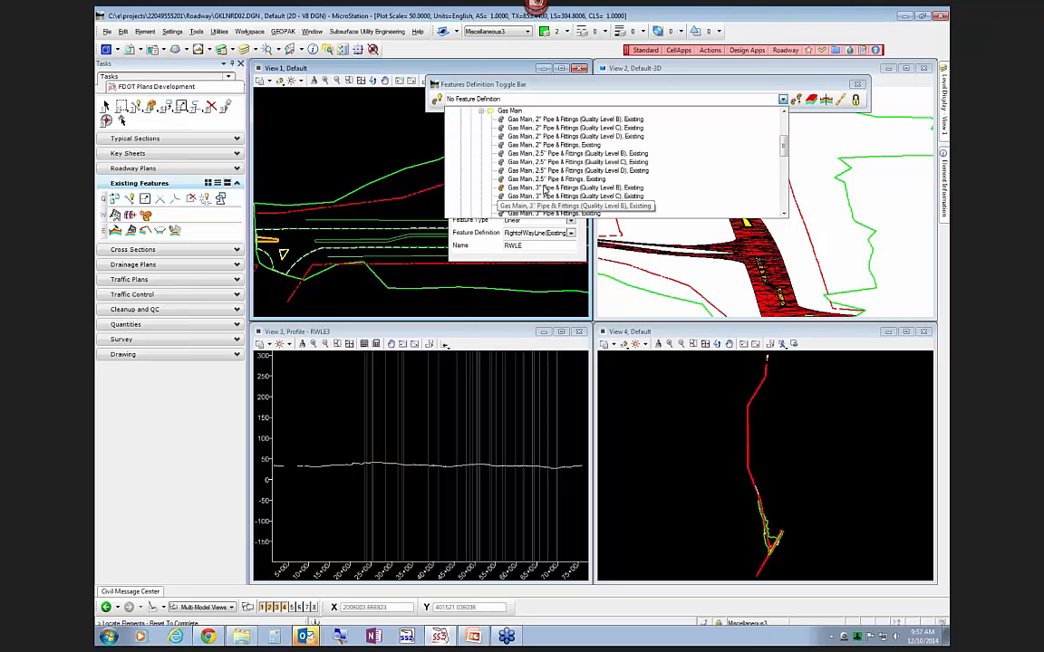
pyautogui.click(504, 188)
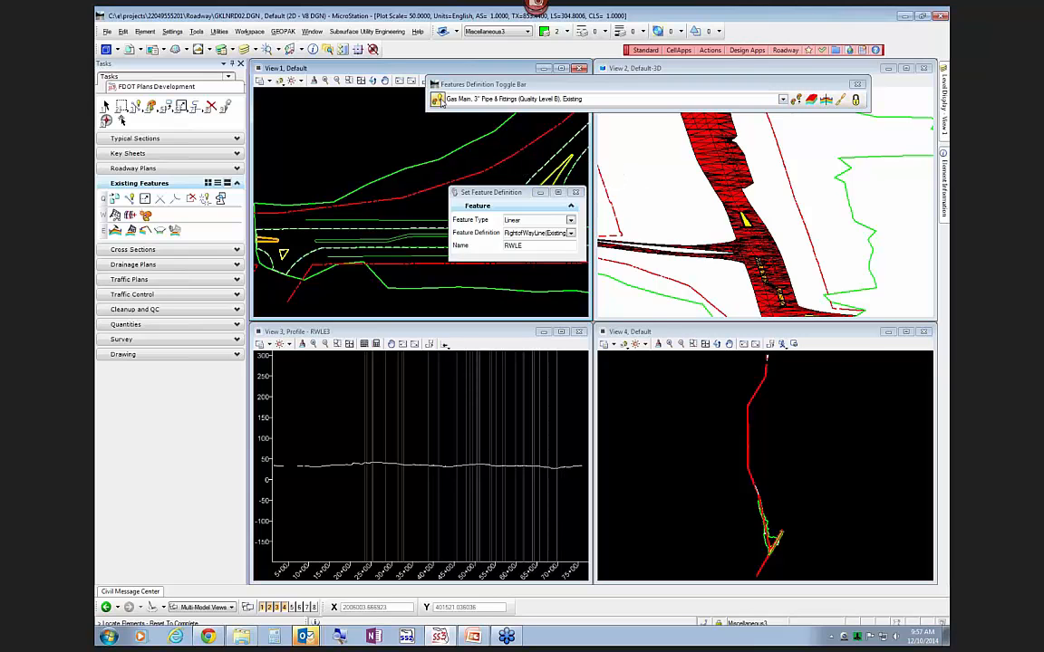
pyautogui.click(438, 100)
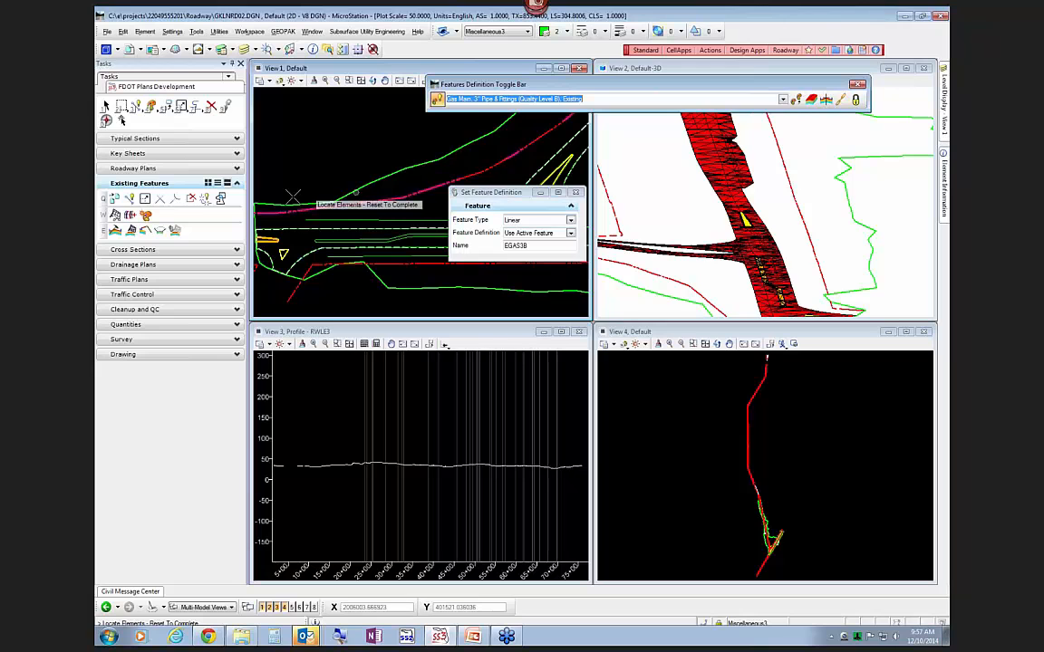
# Assign the active gas main feature definition to the line drawn above the main road, using Use Active Feature
pyautogui.click(147, 218)
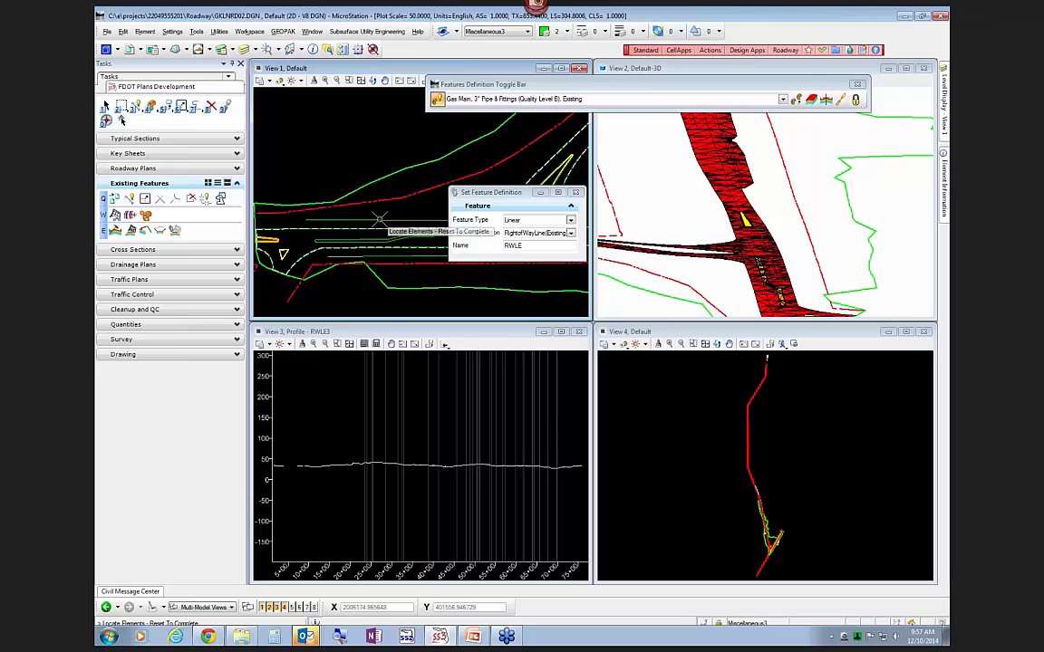
pyautogui.rightClick(393, 210)
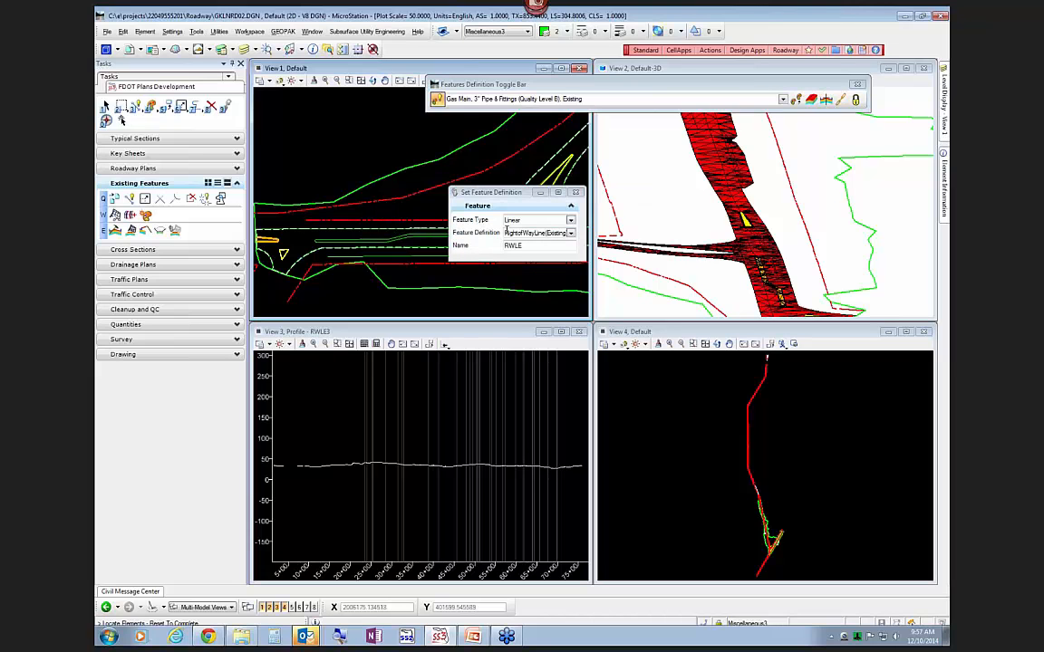
pyautogui.click(570, 234)
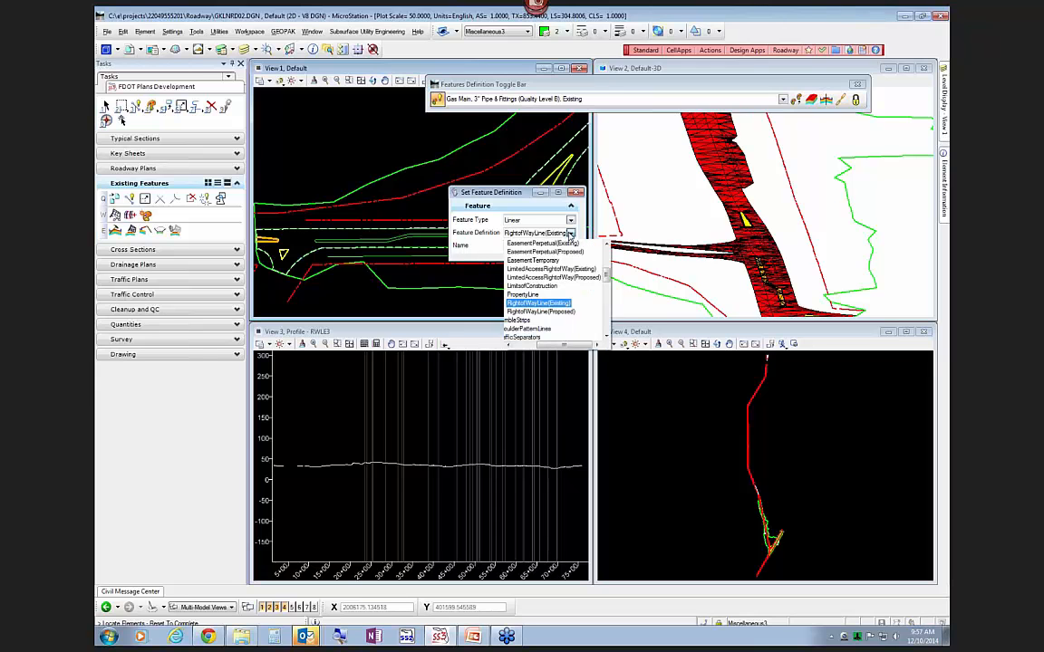
pyautogui.moveTo(556, 341); pyautogui.dragTo(533, 342)
pyautogui.moveTo(608, 278); pyautogui.dragTo(608, 257)
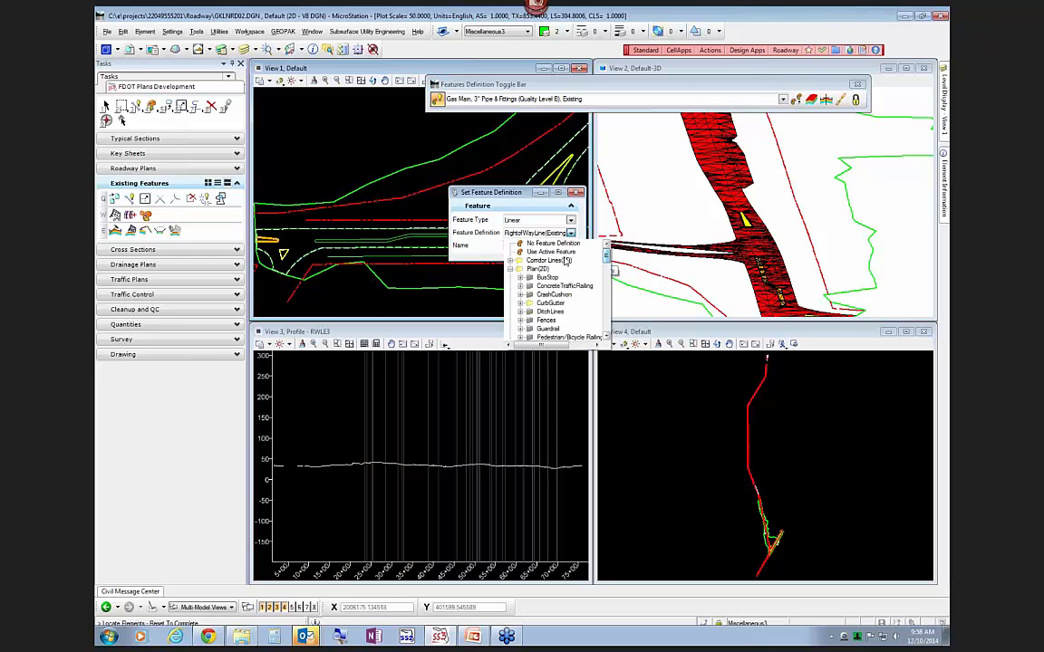
pyautogui.click(548, 252)
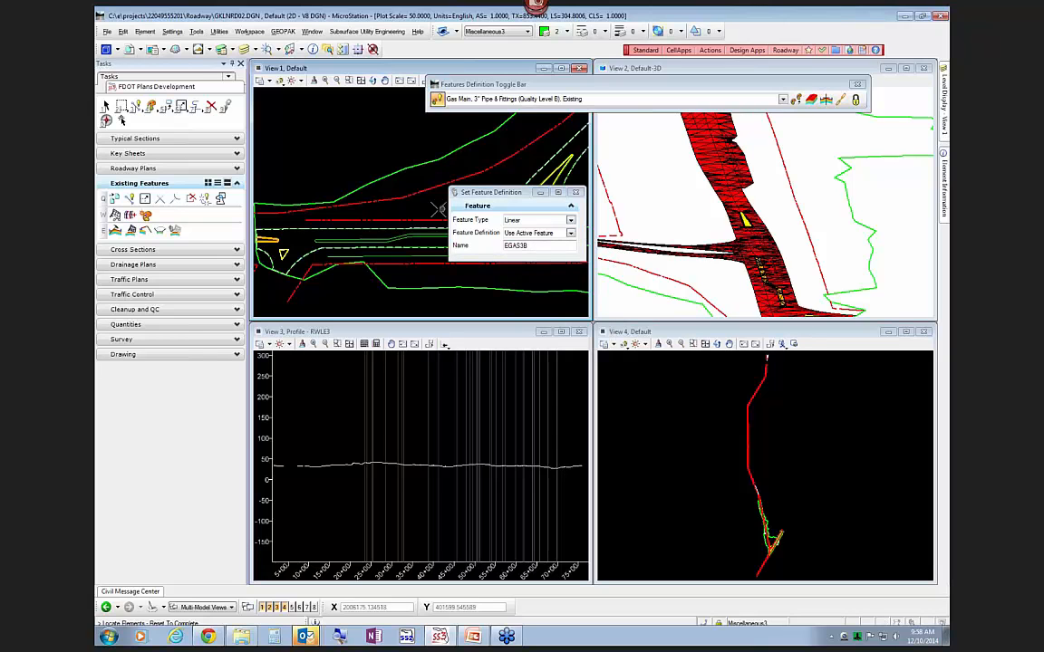
pyautogui.click(379, 212)
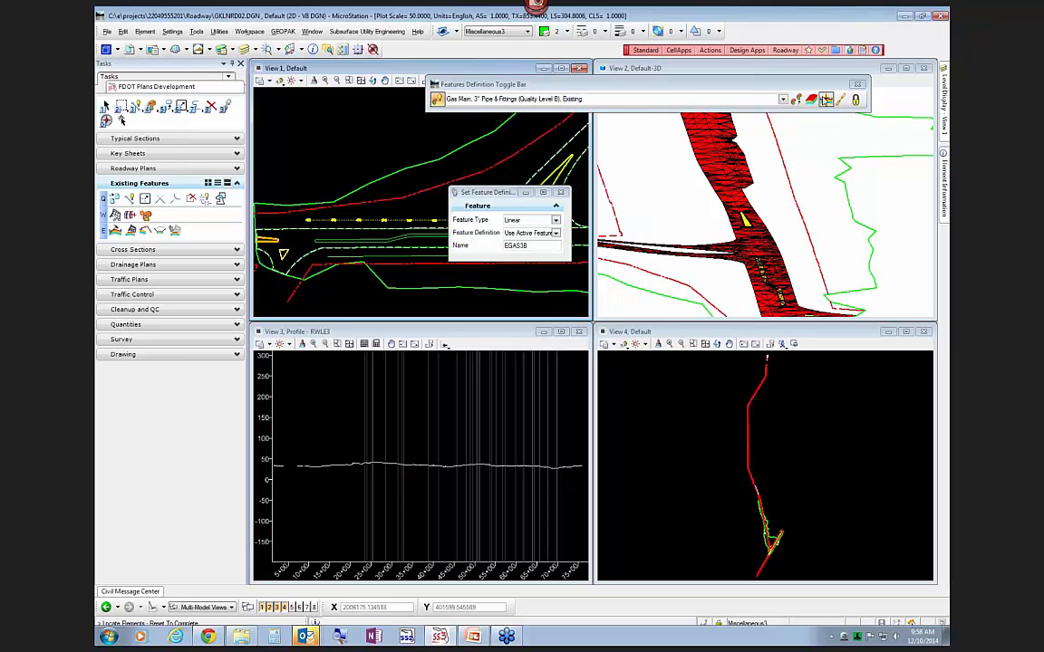
# Make the existing utility definition Non-potable Water Main (Quality Level D), Existing the active feature definition
pyautogui.click(706, 97)
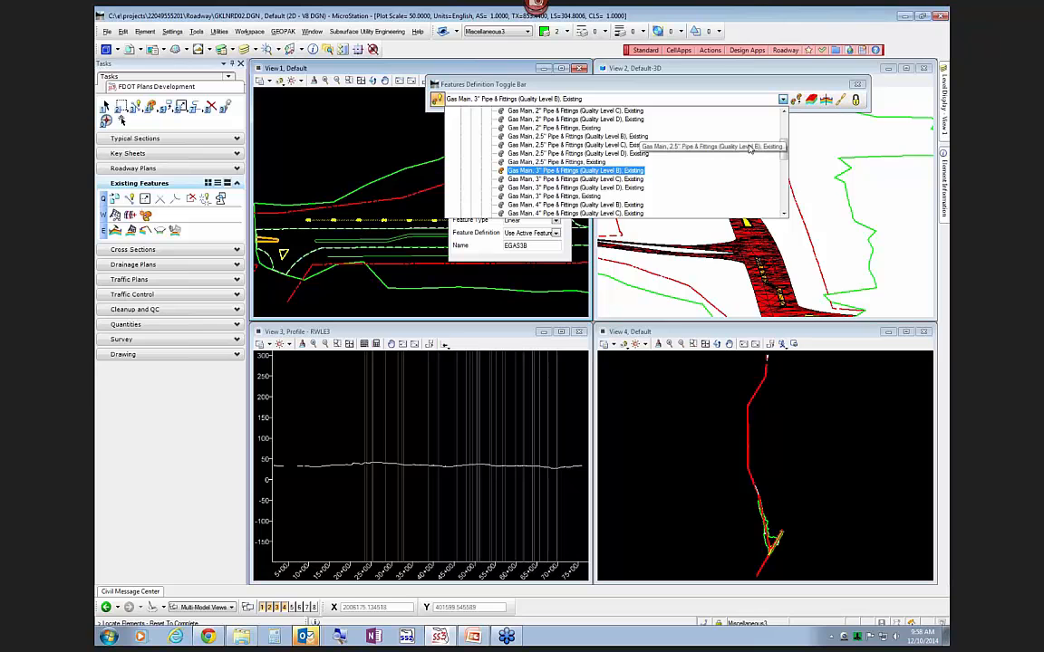
pyautogui.scroll(3, 781, 138)
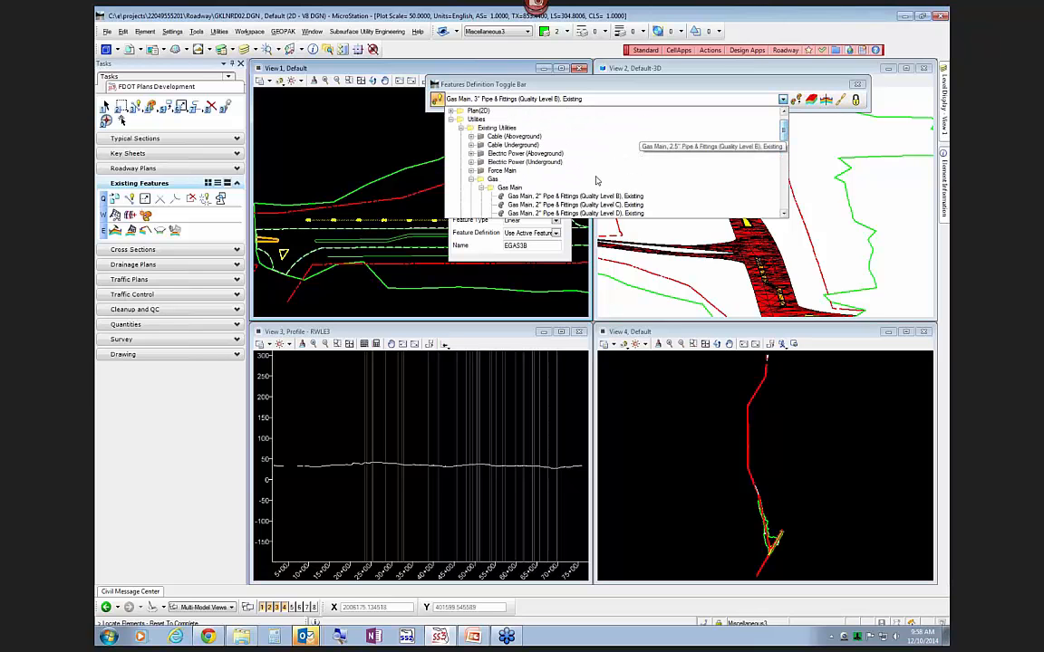
pyautogui.click(482, 187)
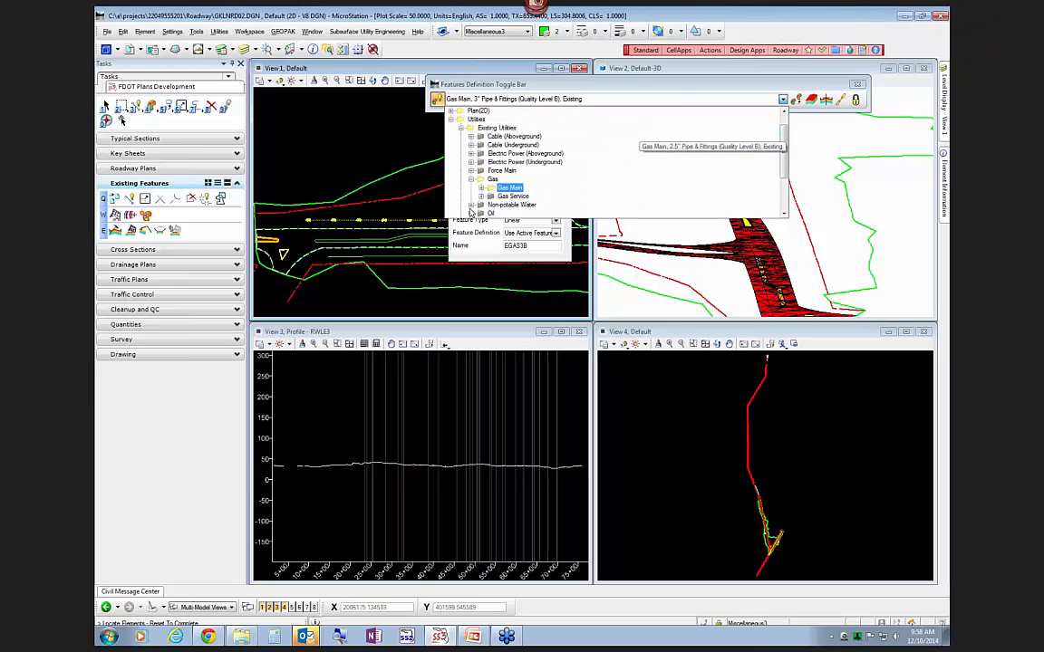
pyautogui.click(470, 206)
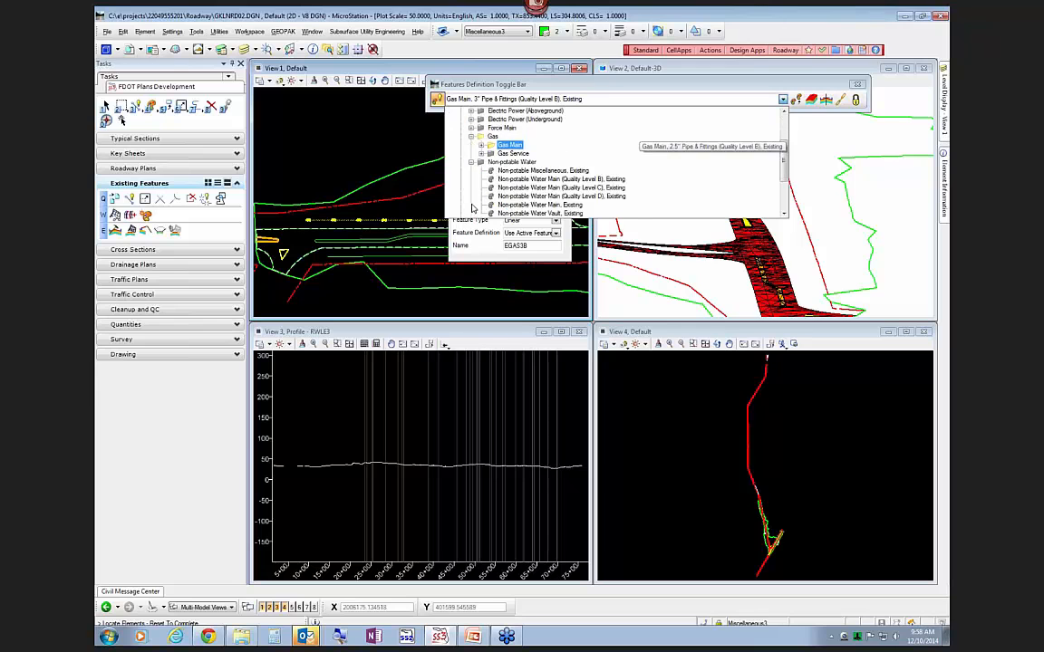
pyautogui.click(572, 197)
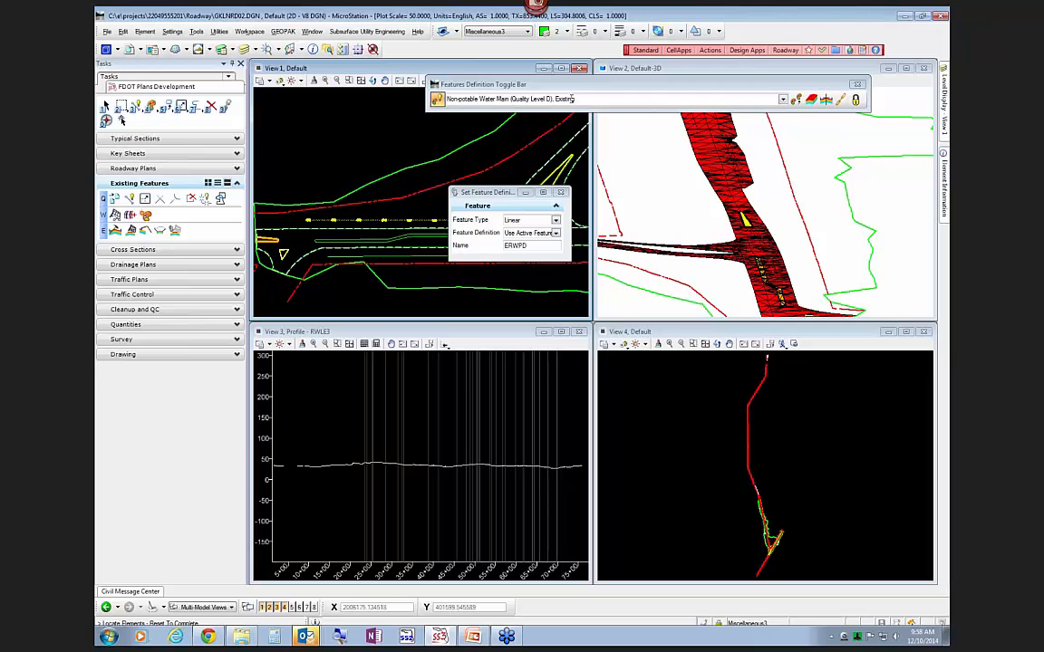
# Assign the active non-potable water main definition to the utility line drawn below the main road and end Set Feature Definition
pyautogui.click(392, 255)
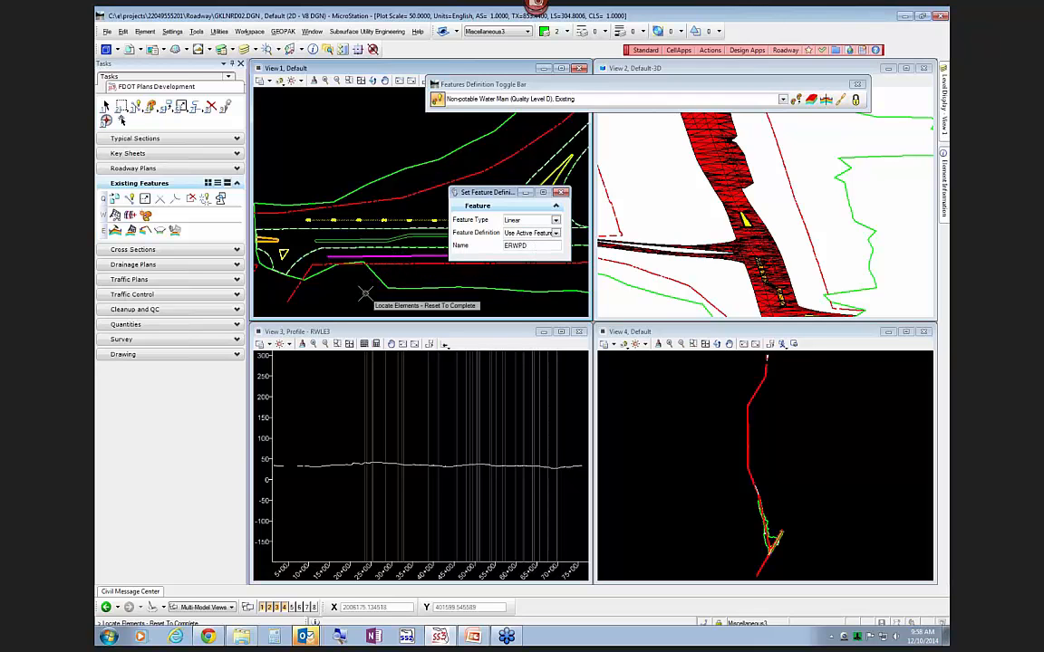
pyautogui.rightClick(367, 291)
pyautogui.scroll(2, 385, 288)
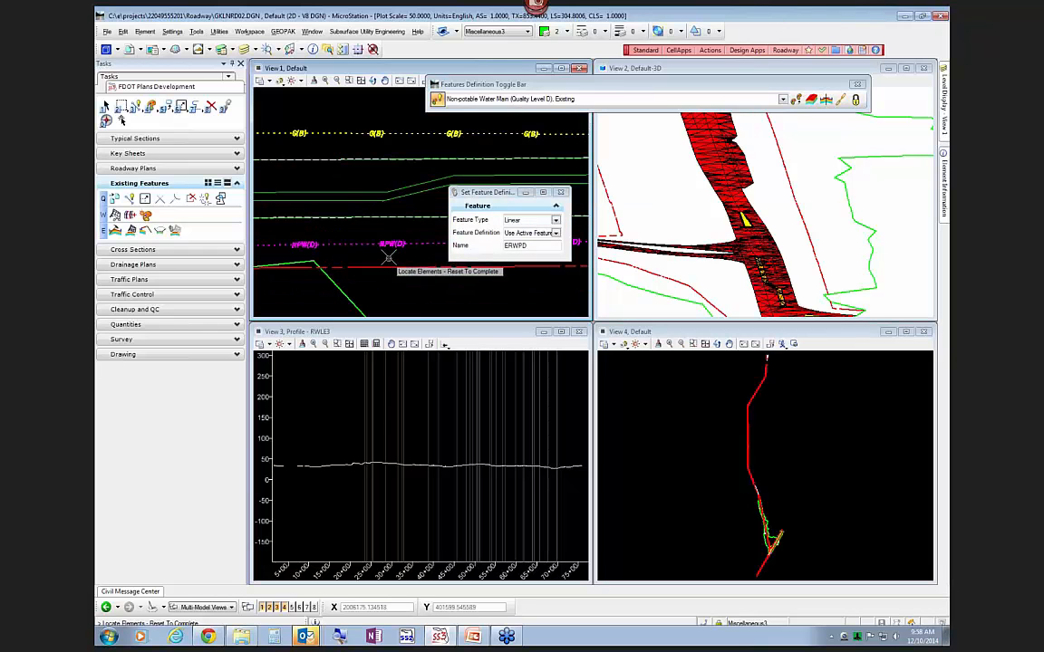
pyautogui.rightClick(389, 254)
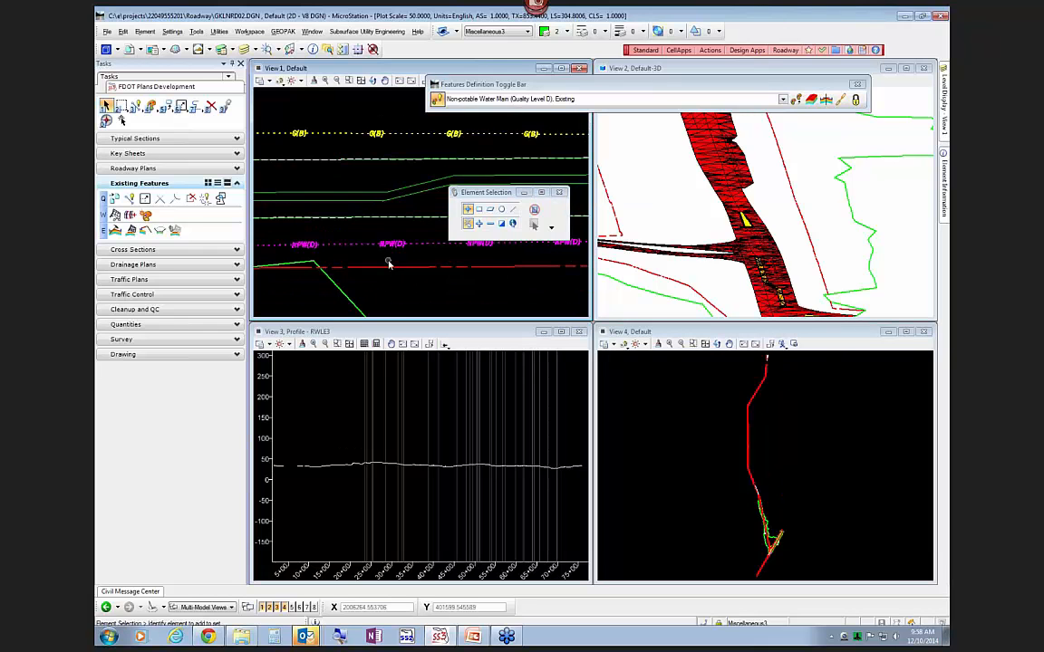
# Open the profile model of the gas main line above the main road in View 3
pyautogui.scroll(-2, 390, 259)
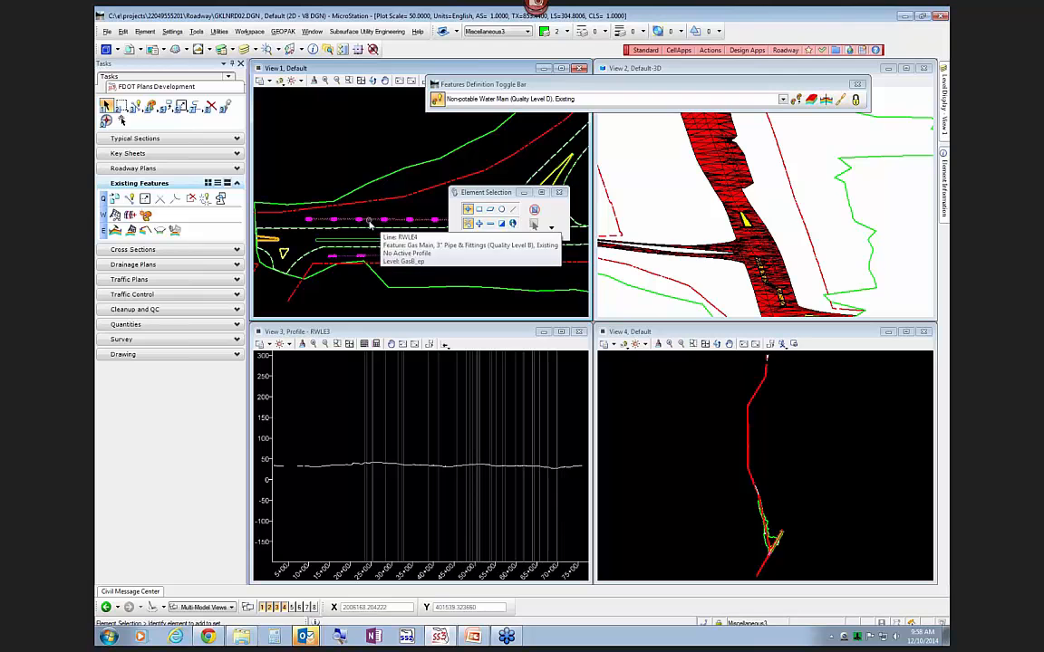
pyautogui.click(370, 223)
pyautogui.moveTo(370, 222)
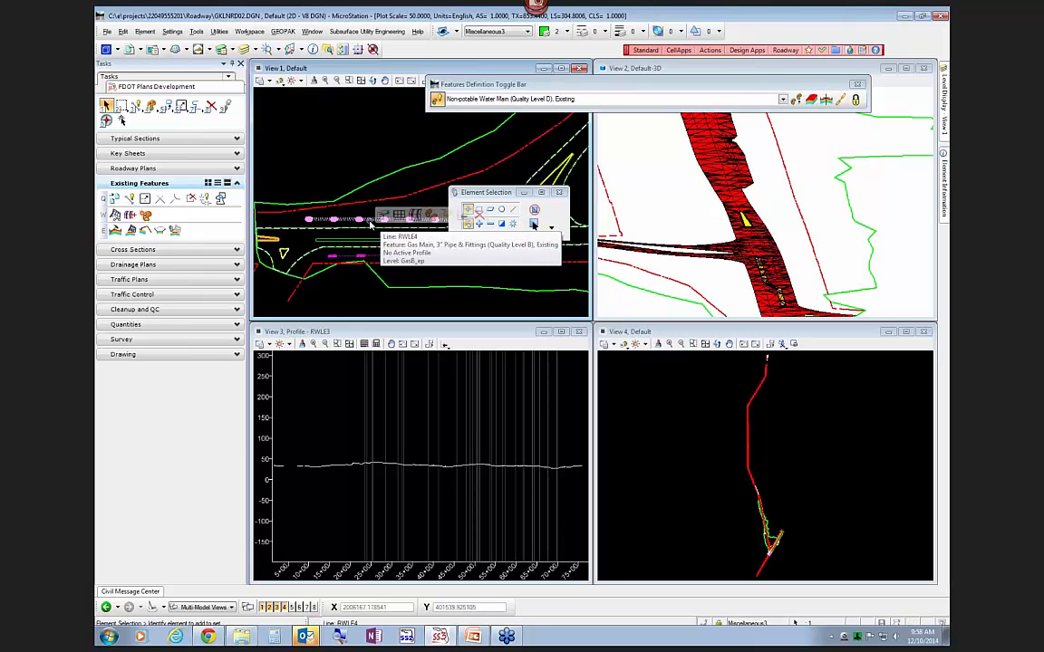
pyautogui.click(335, 421)
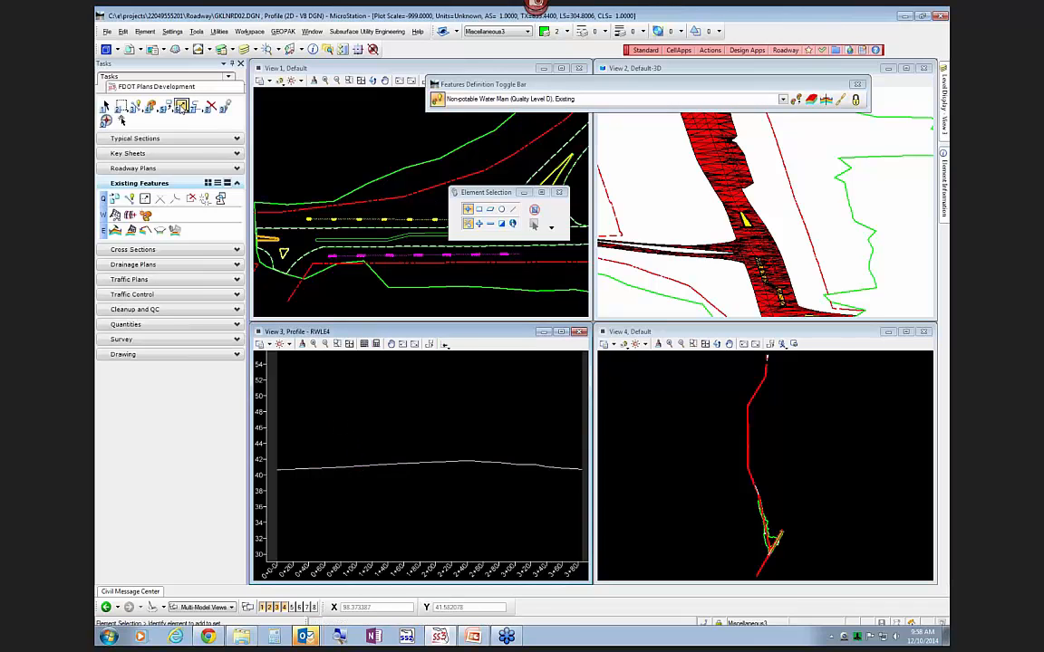
# Offset the gas main's ground profile by -2.0 over its full length with Profile Offset Transition from the Civil Tools, without mirroring
pyautogui.click(156, 79)
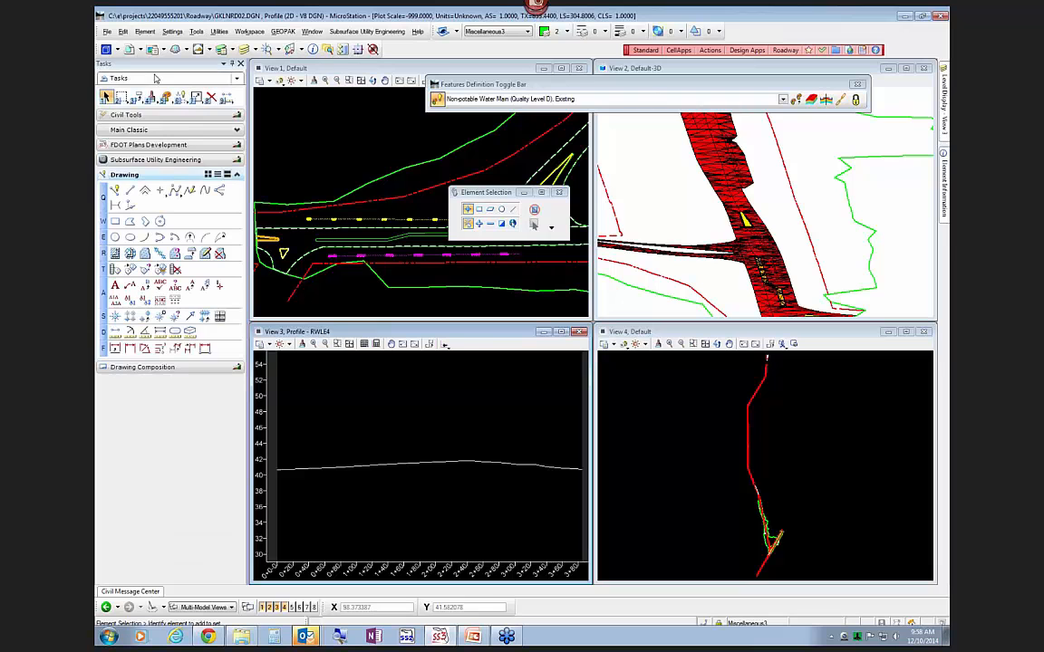
pyautogui.click(156, 79)
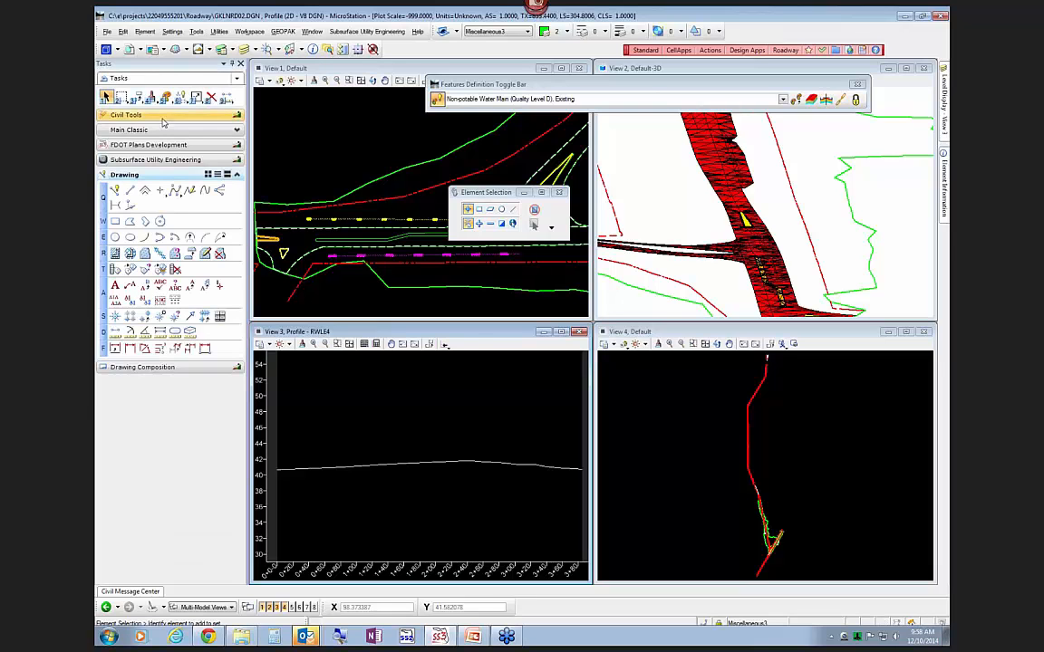
pyautogui.click(163, 109)
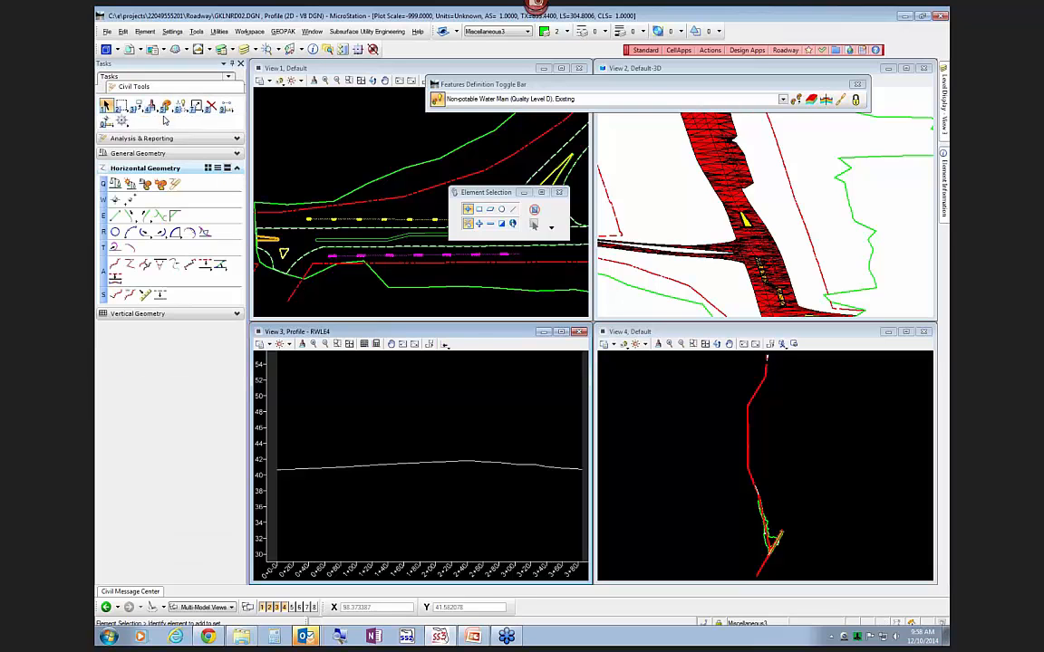
pyautogui.click(140, 314)
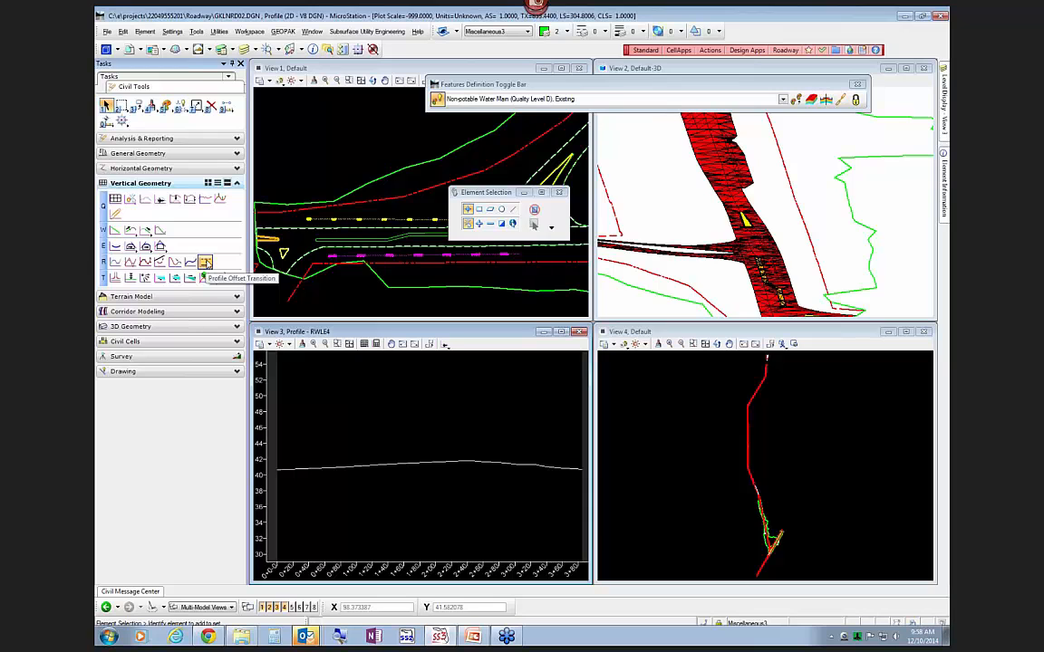
pyautogui.click(206, 263)
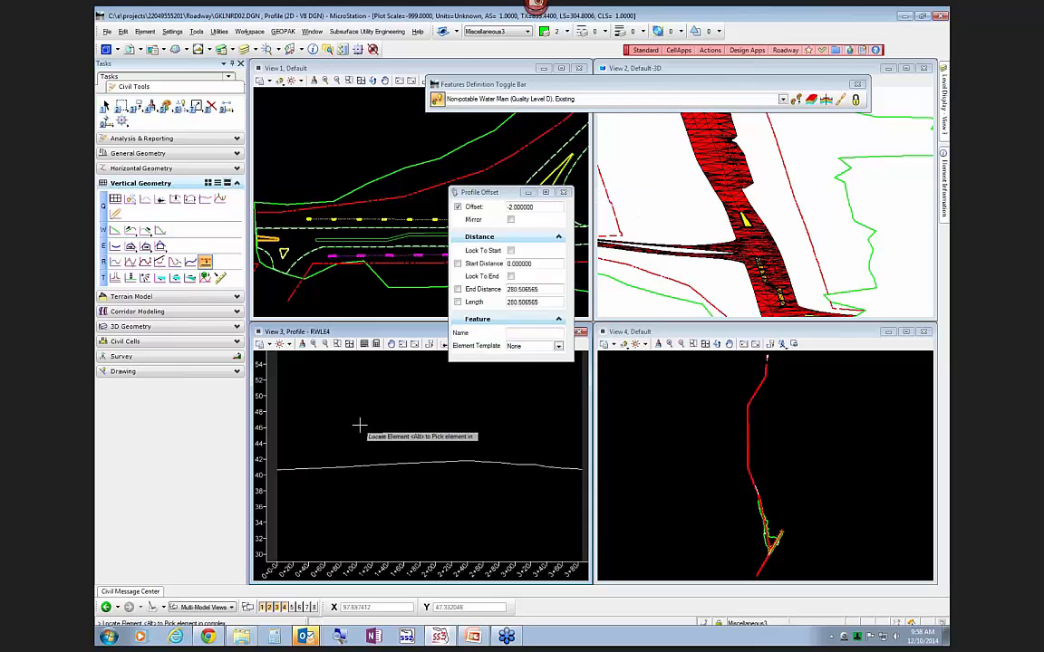
pyautogui.click(354, 468)
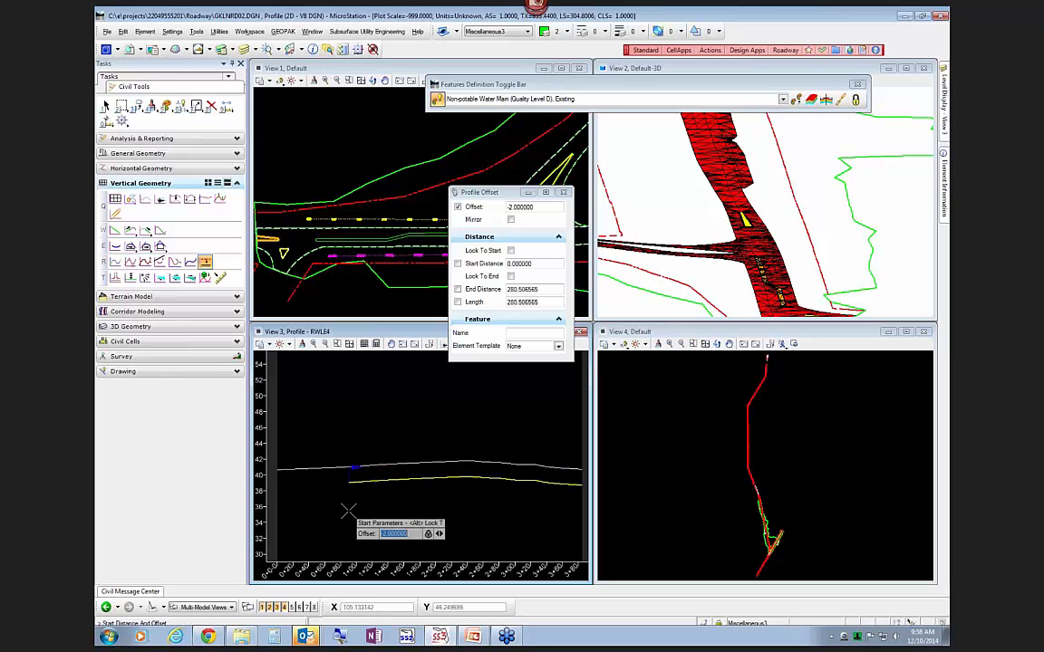
pyautogui.click(276, 505)
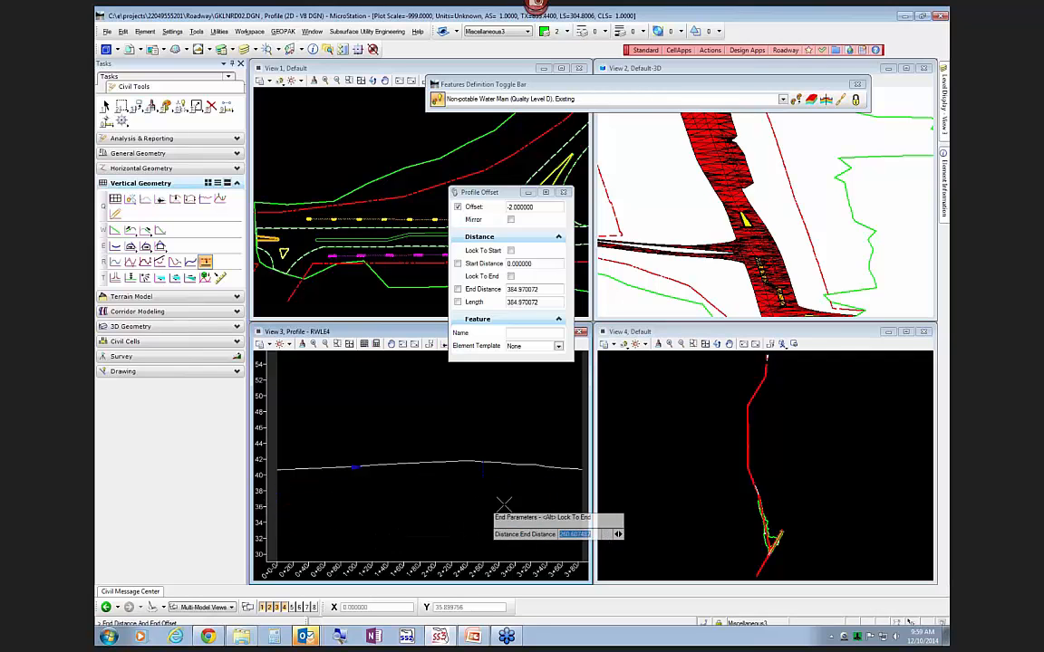
pyautogui.scroll(-2, 580, 507)
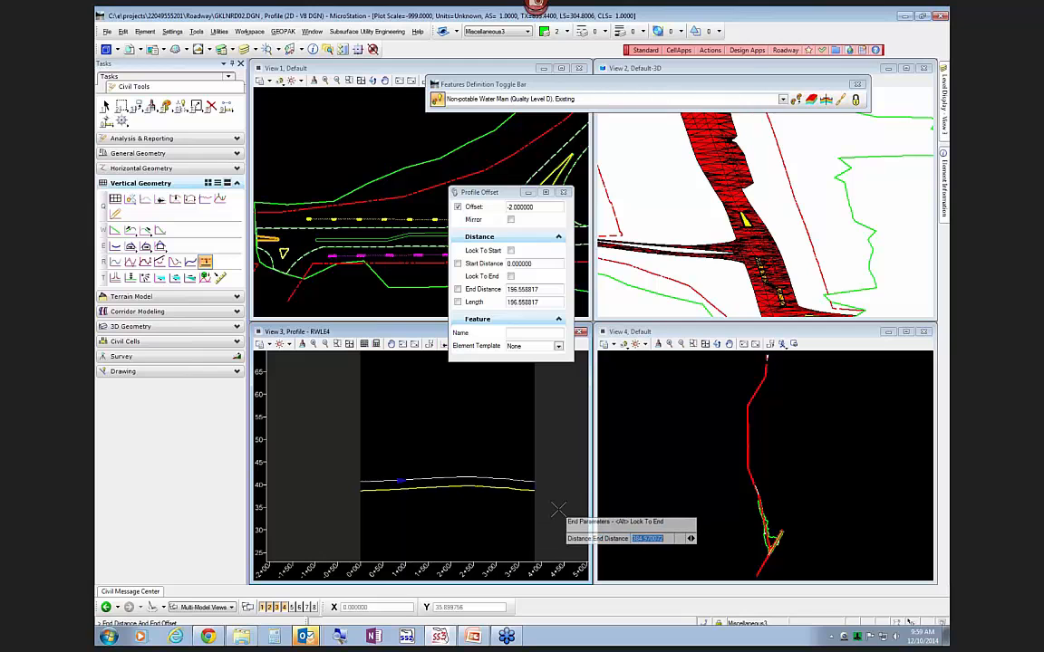
pyautogui.click(547, 507)
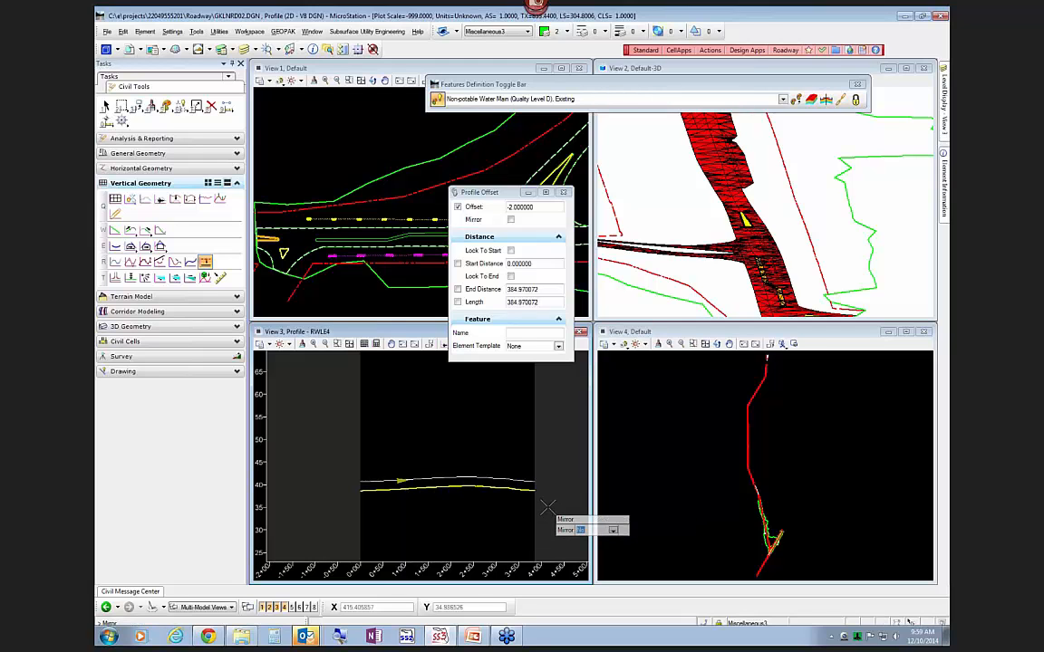
pyautogui.click(490, 520)
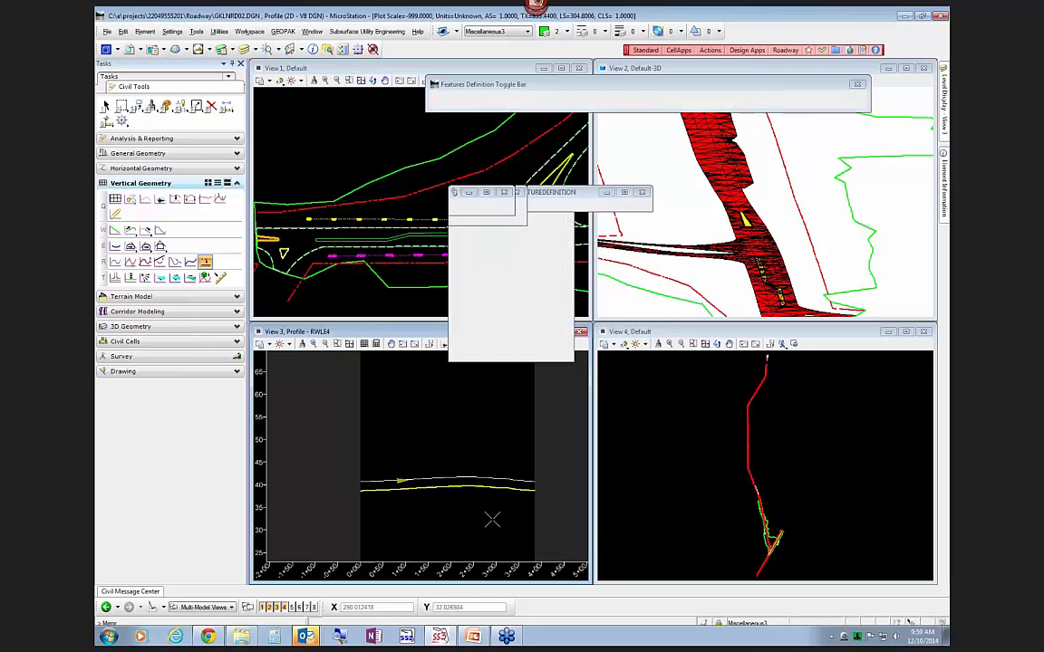
pyautogui.rightClick(493, 521)
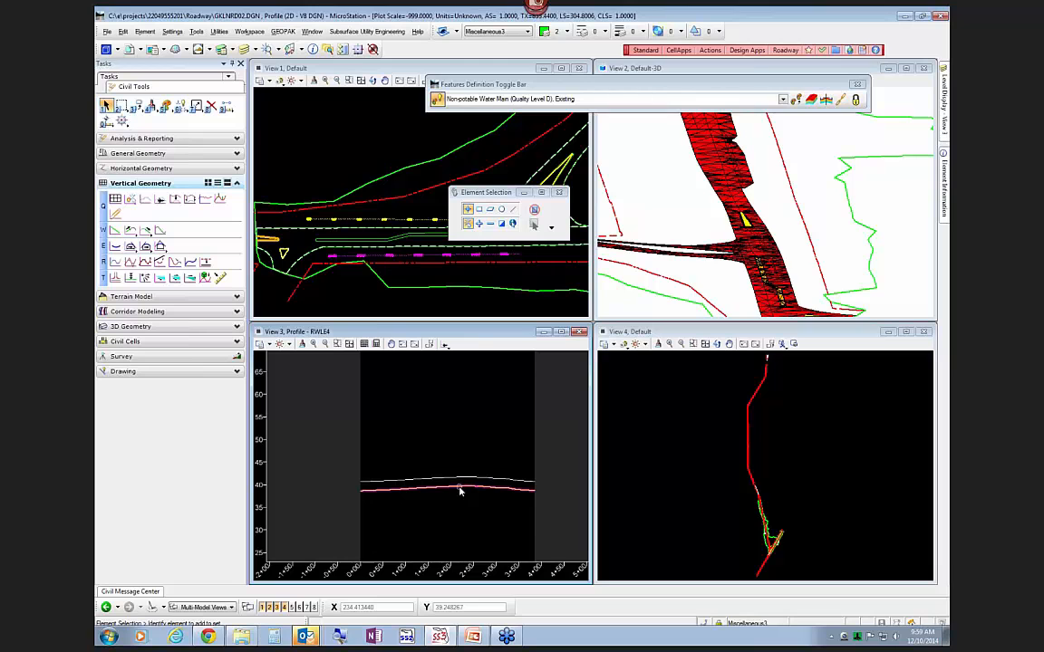
# Set the offset profile as the gas main's active profile and inspect its 3D line in View 2
pyautogui.click(461, 489)
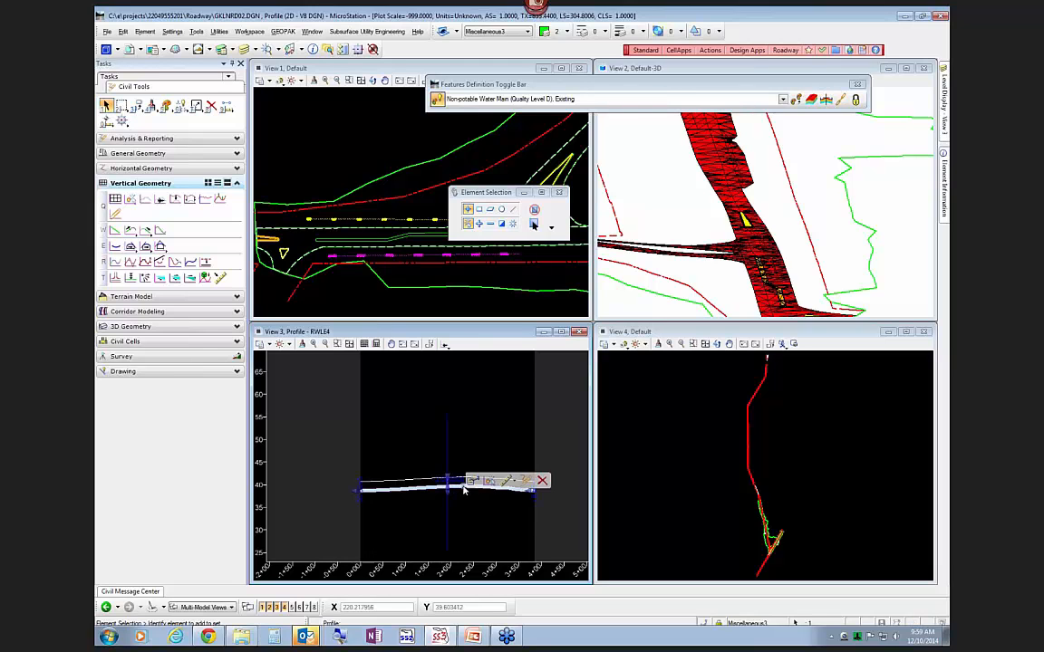
pyautogui.moveTo(460, 480)
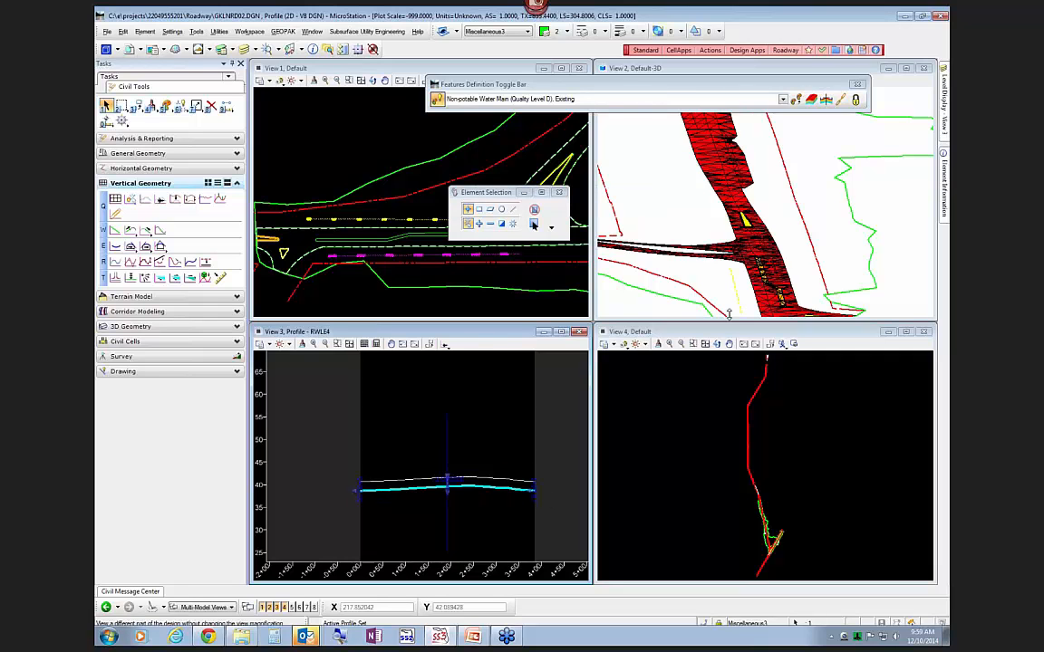
pyautogui.scroll(3, 734, 297)
pyautogui.click(755, 278)
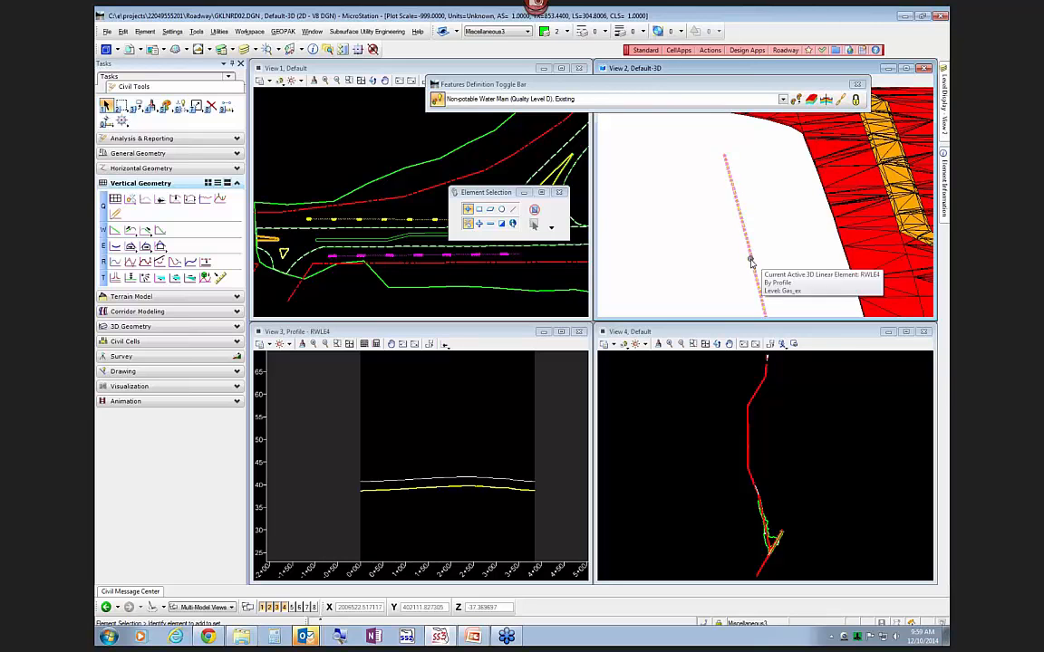
pyautogui.click(445, 492)
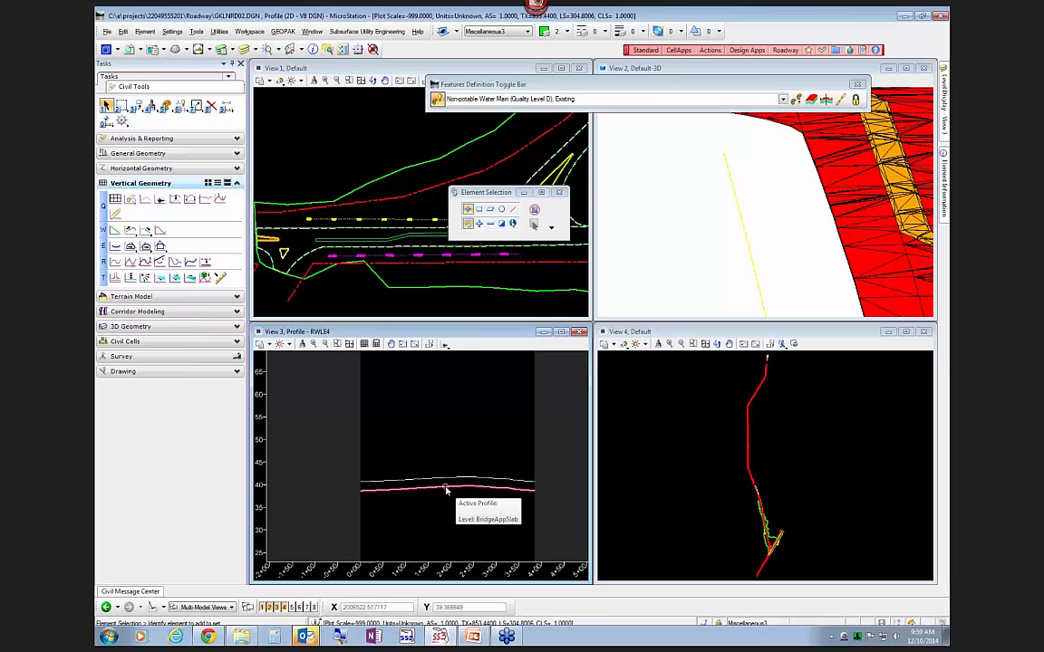
pyautogui.click(756, 289)
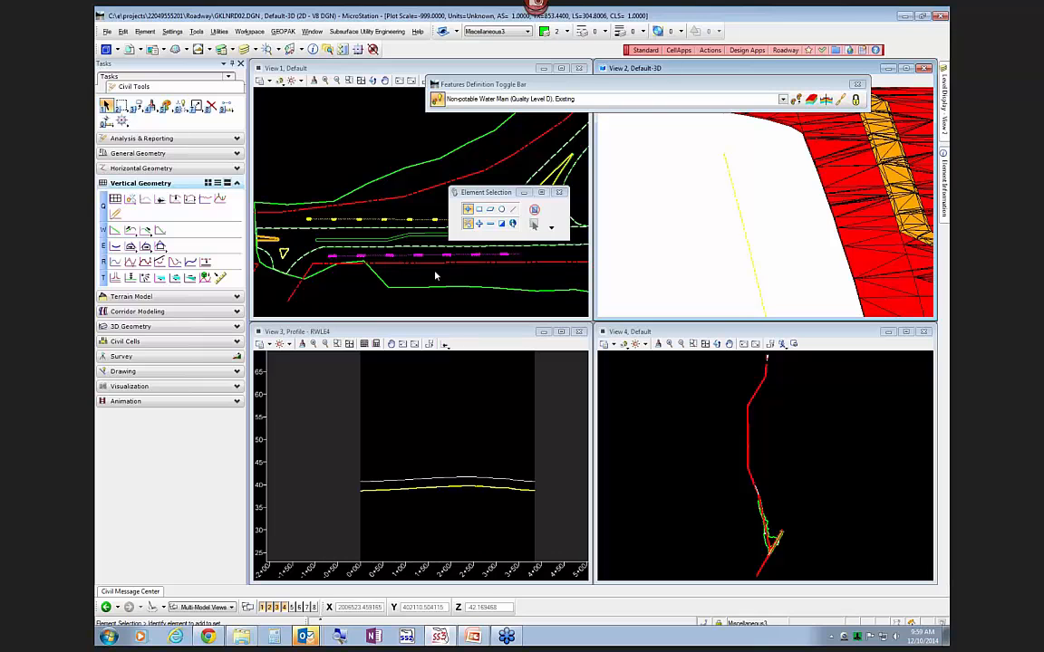
# Open the profile model of the non-potable water main line below the main road in View 3
pyautogui.click(408, 255)
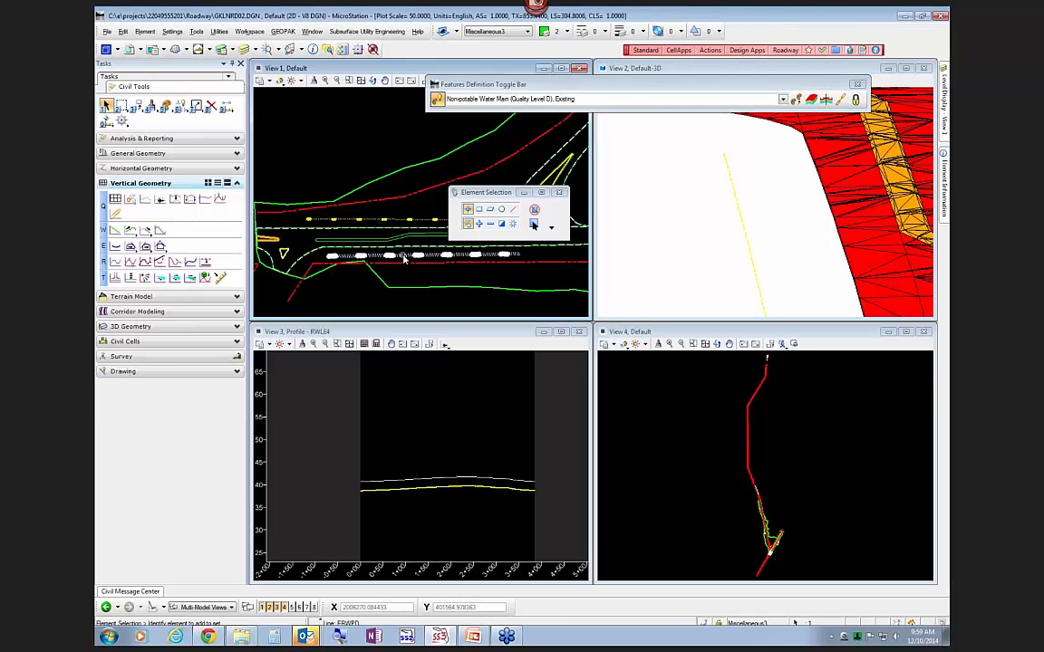
pyautogui.click(409, 256)
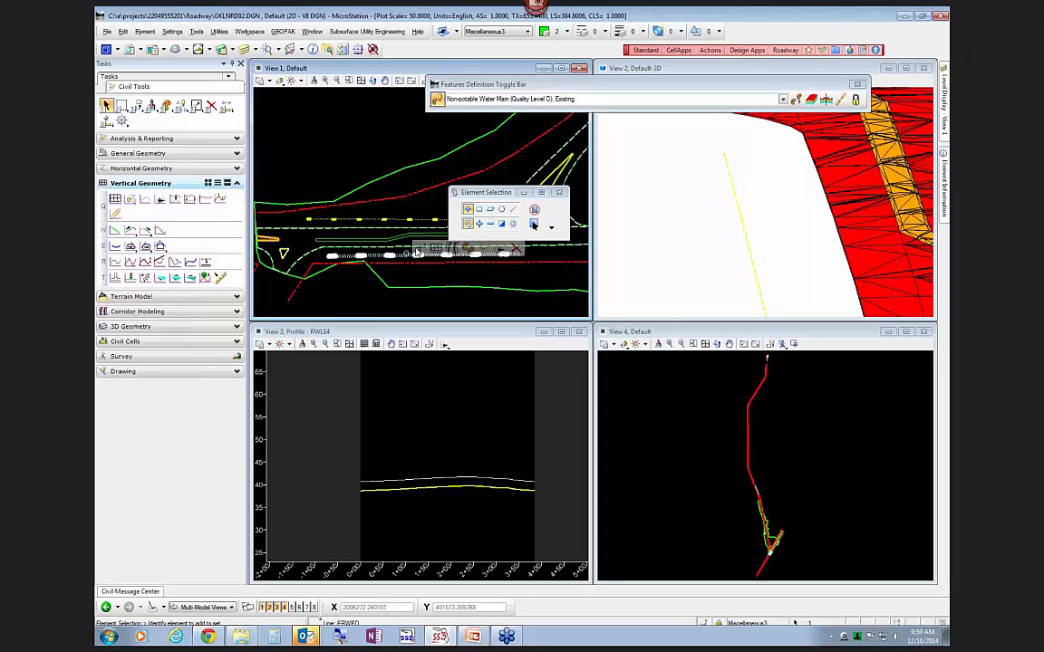
pyautogui.click(361, 416)
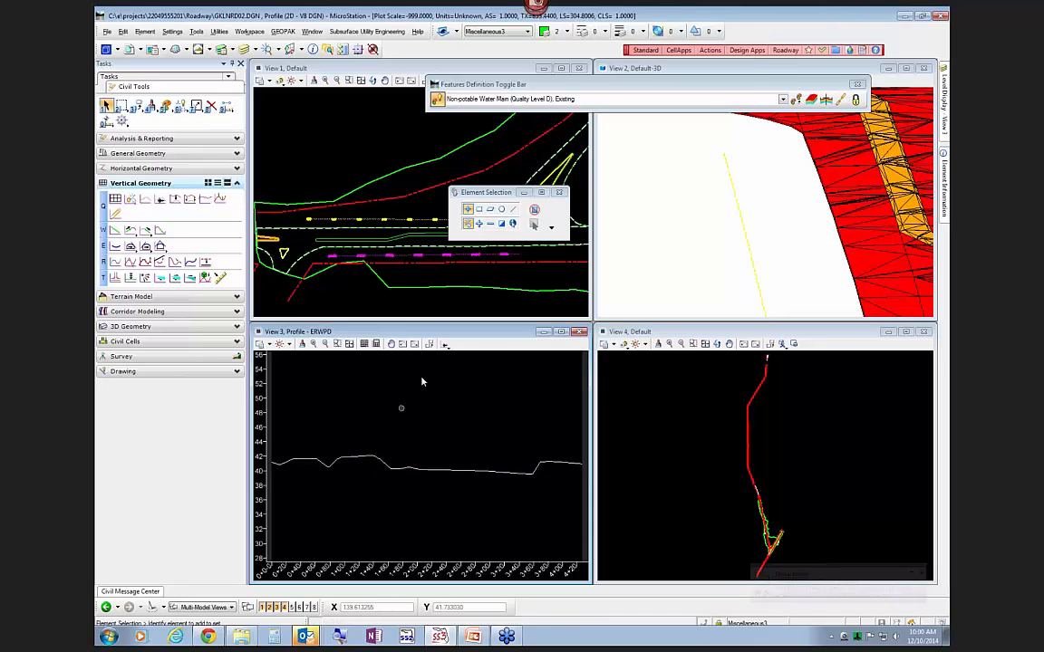
# Draw a straight line from station 0+00 to 4+26.57 at about elevation 38 with Profile Line Between Points and Civil AccuDraw enabled
pyautogui.click(445, 345)
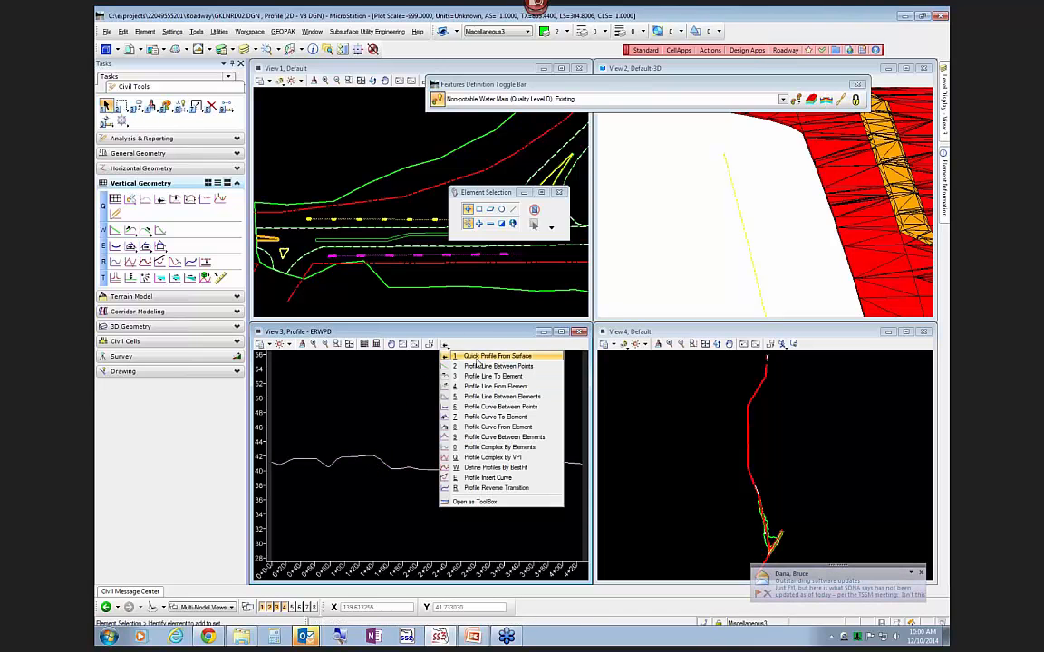
pyautogui.click(480, 366)
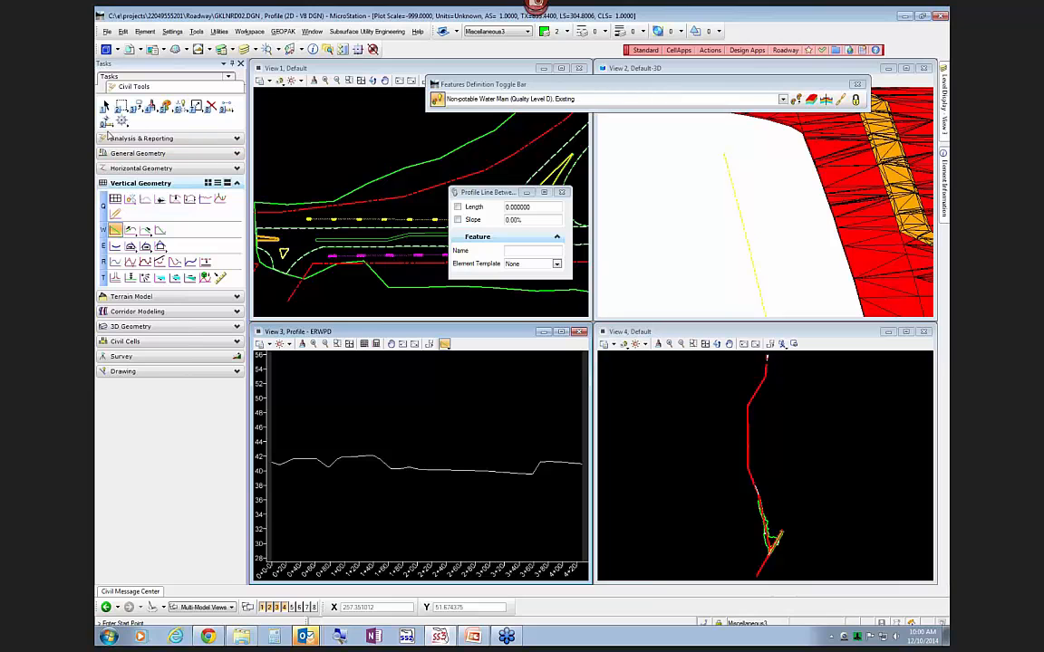
pyautogui.click(121, 120)
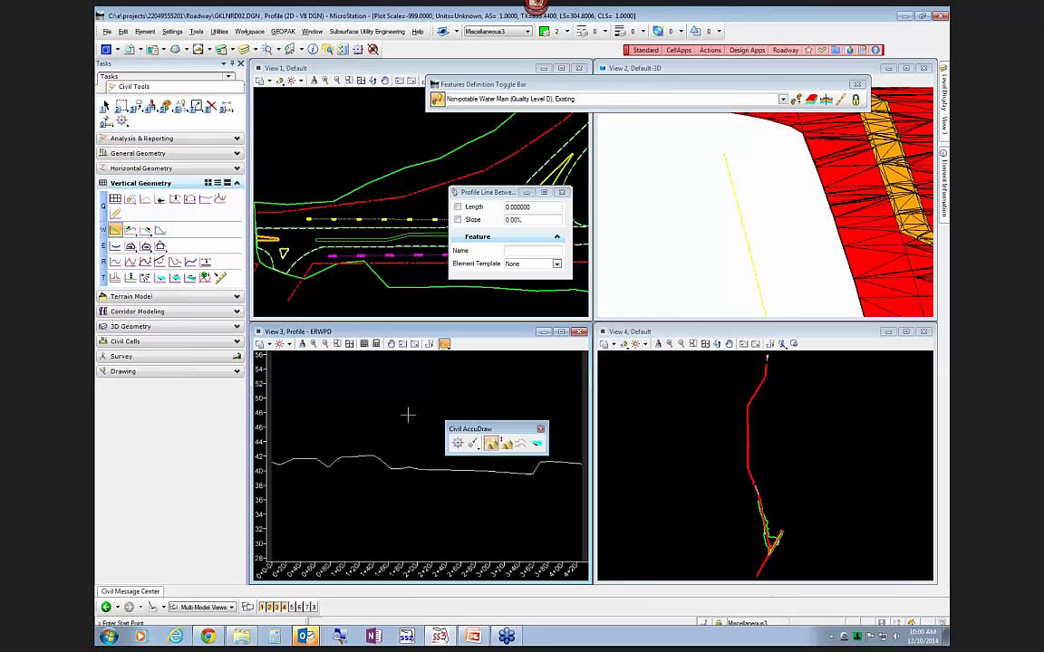
pyautogui.click(490, 444)
pyautogui.click(426, 390)
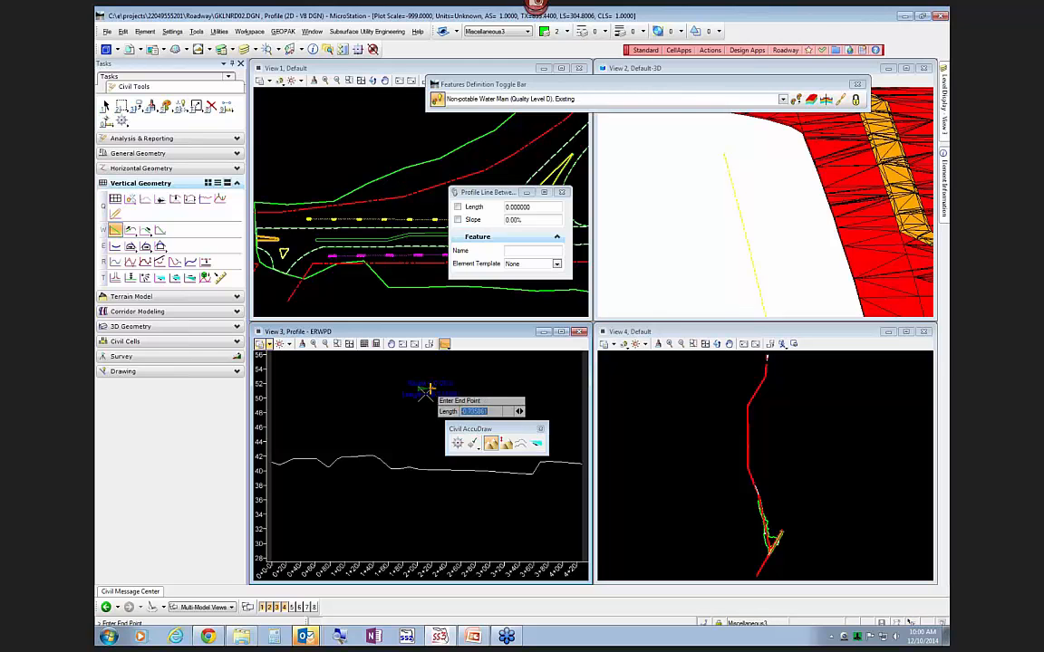
pyautogui.click(358, 402)
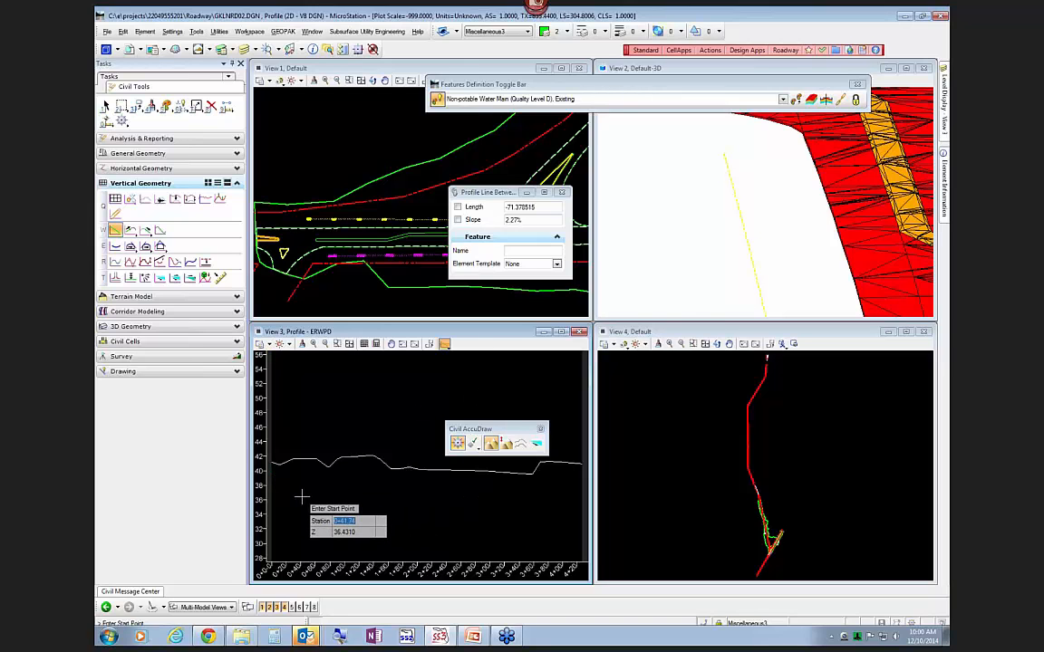
pyautogui.press('Tab')
pyautogui.click(319, 490)
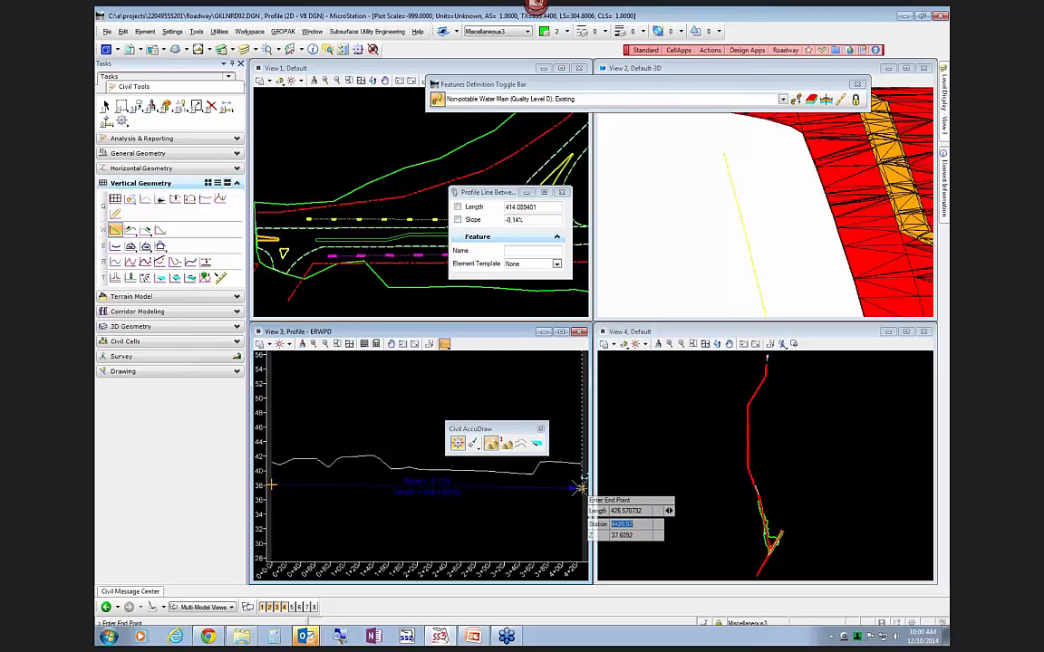
pyautogui.click(580, 487)
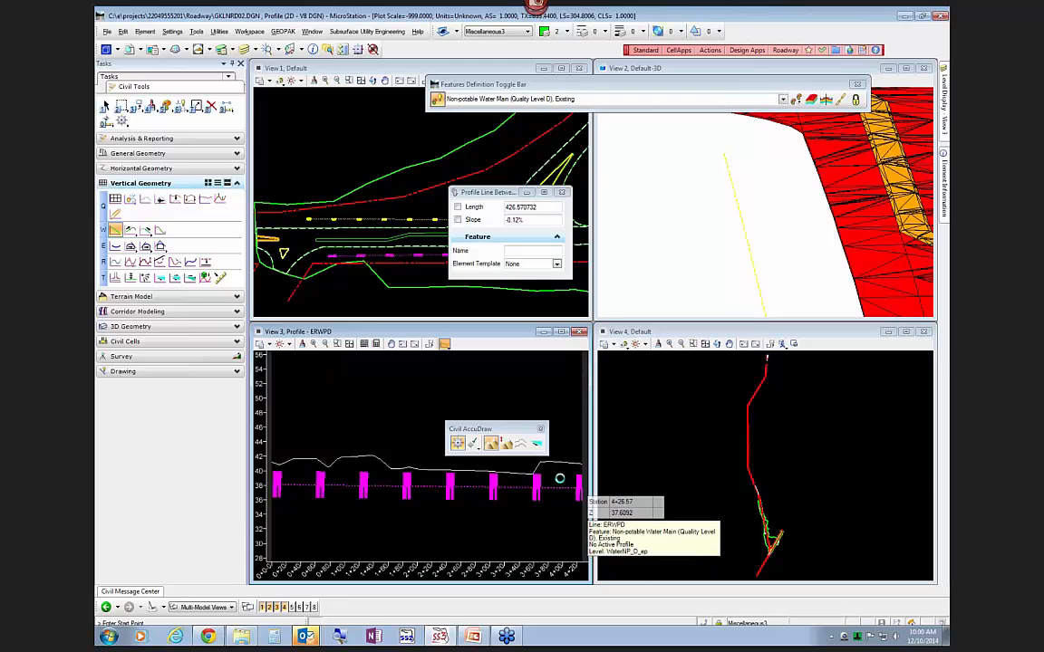
pyautogui.rightClick(560, 479)
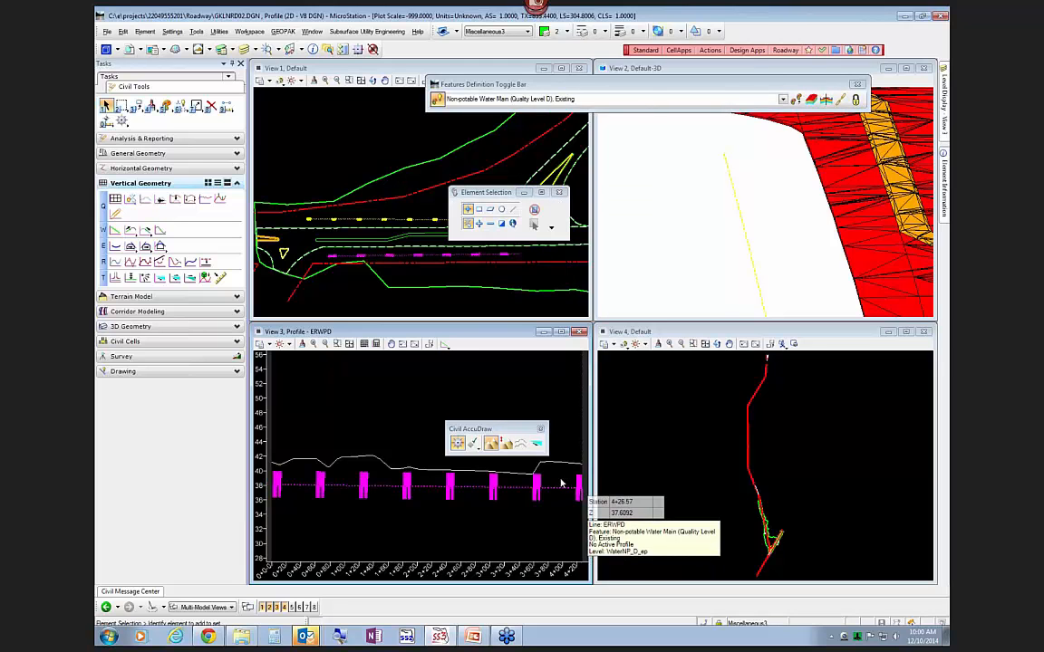
# Set the drawn line as the non-potable water main's active profile and inspect its 3D line in View 2
pyautogui.click(510, 489)
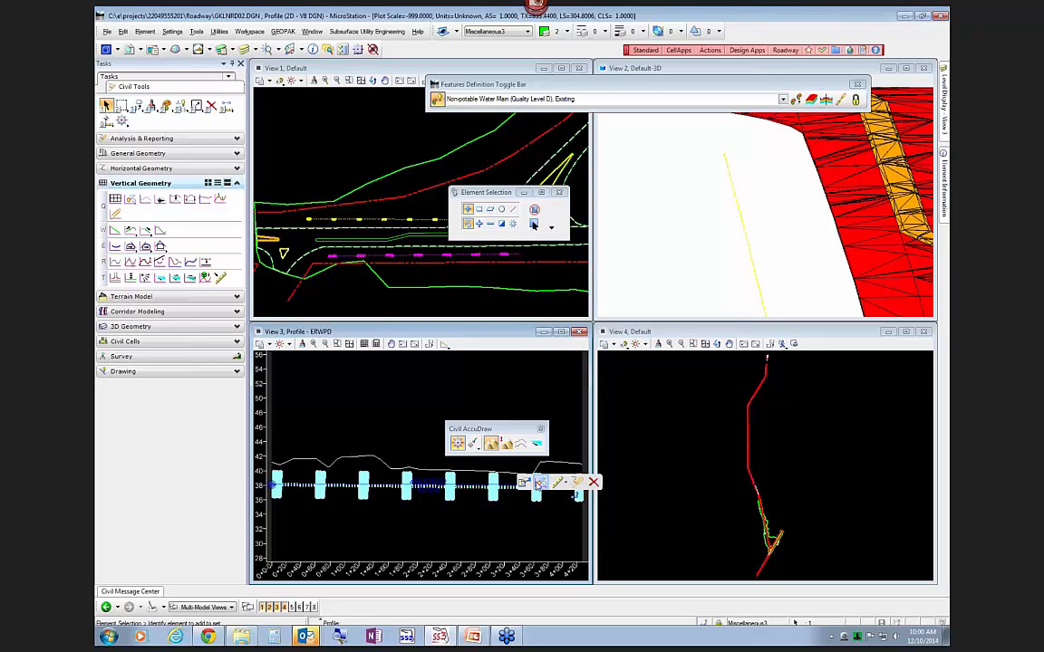
pyautogui.click(540, 484)
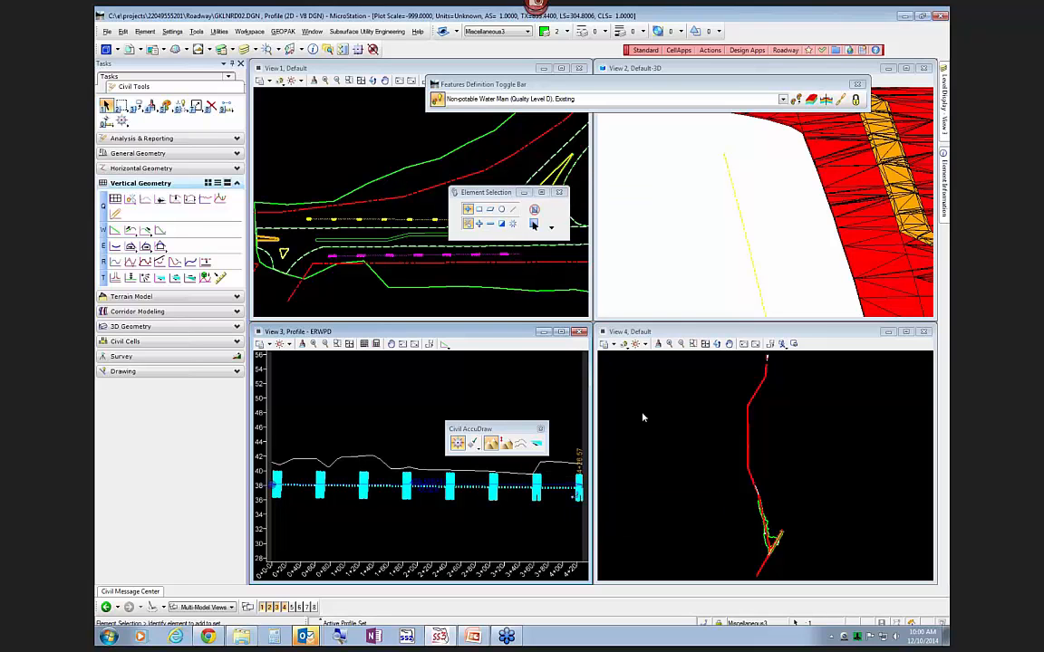
pyautogui.scroll(-3, 689, 209)
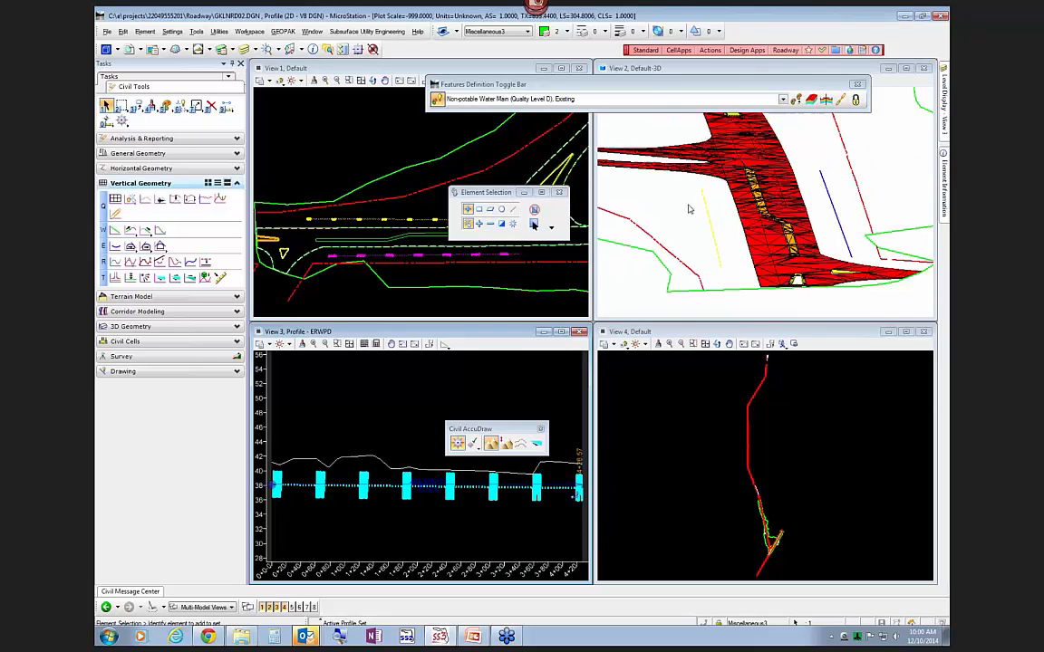
pyautogui.click(843, 227)
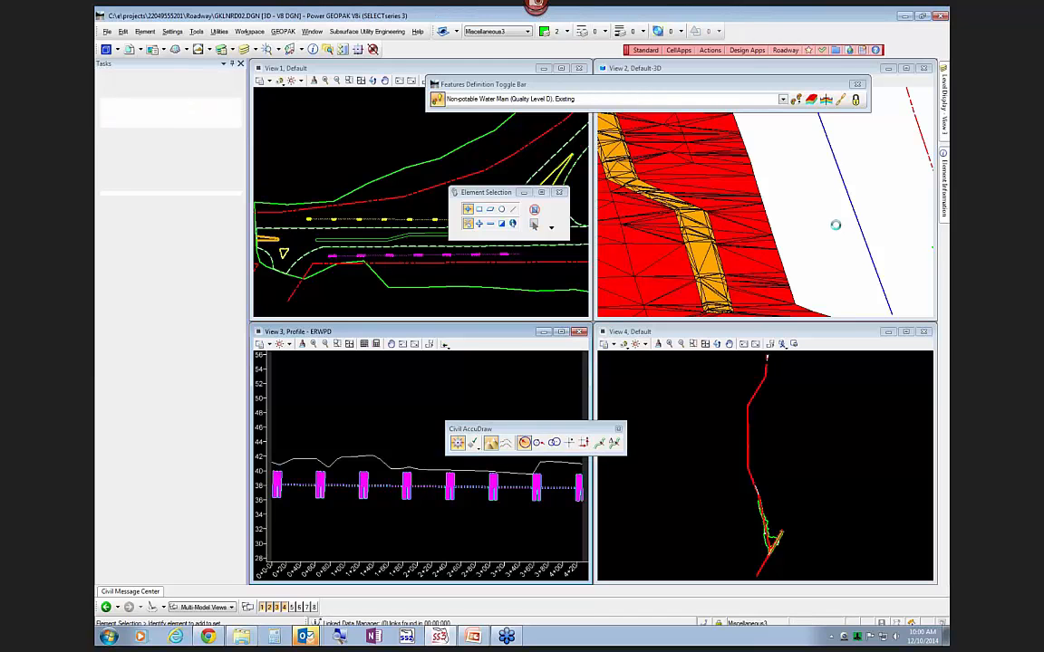
pyautogui.click(618, 430)
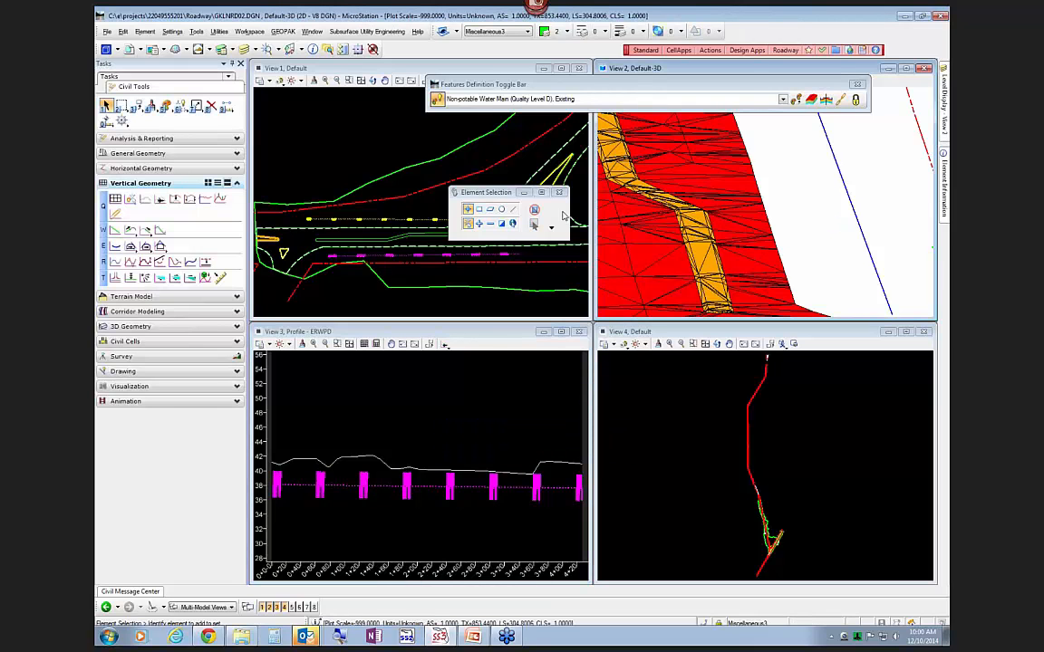
pyautogui.click(559, 193)
pyautogui.scroll(3, 363, 251)
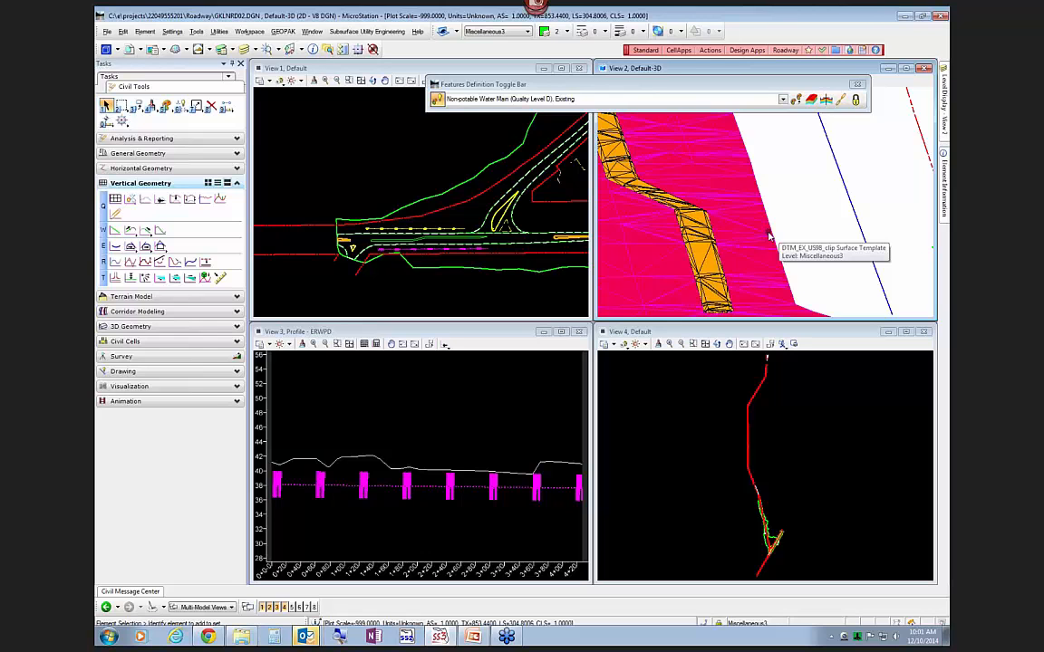
pyautogui.keyDown('shift'); pyautogui.moveTo(809, 196); pyautogui.dragTo(831, 201, button='middle'); pyautogui.keyUp('shift')
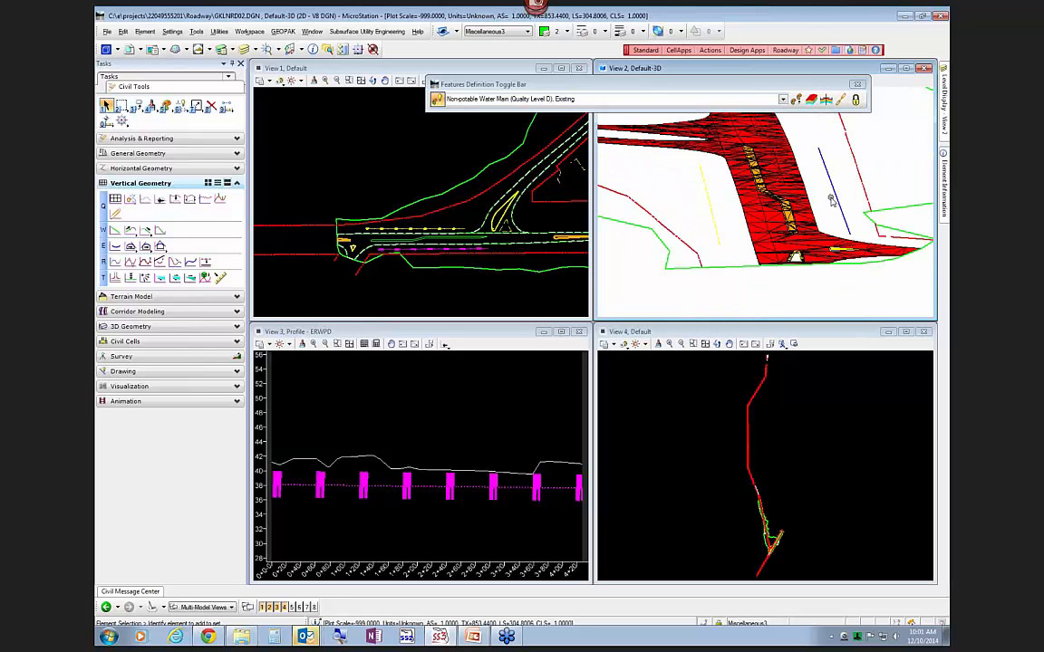
# Attach TOPORD01.DGN from the project's survey folder as a reference to the 2D Default model with Coincident - World orientation
pyautogui.click(397, 205)
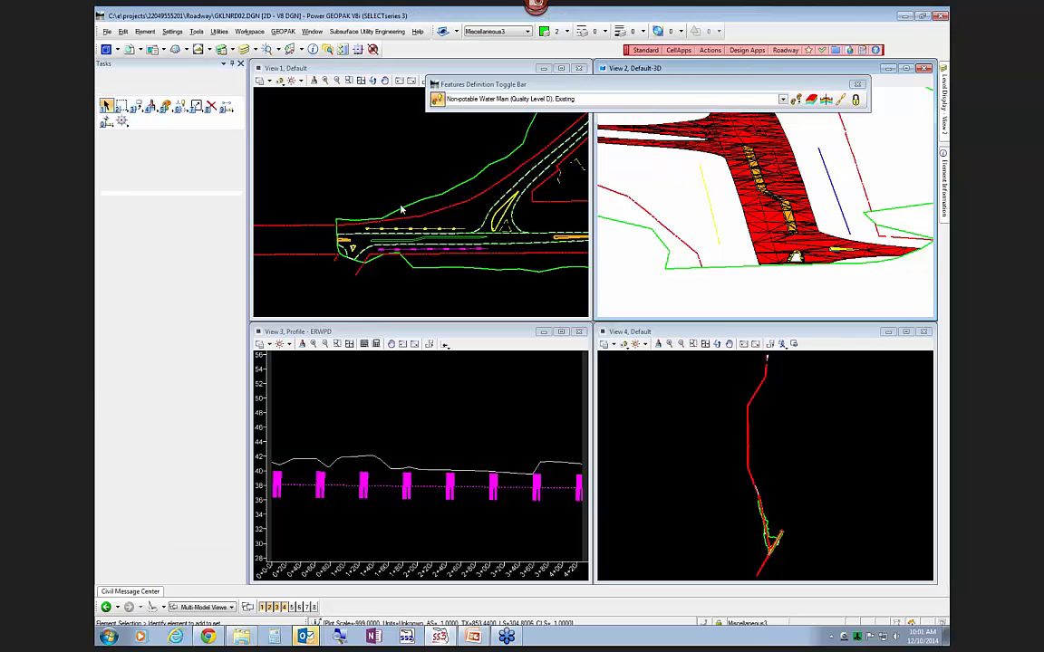
pyautogui.moveTo(485, 192); pyautogui.dragTo(304, 109)
pyautogui.click(131, 49)
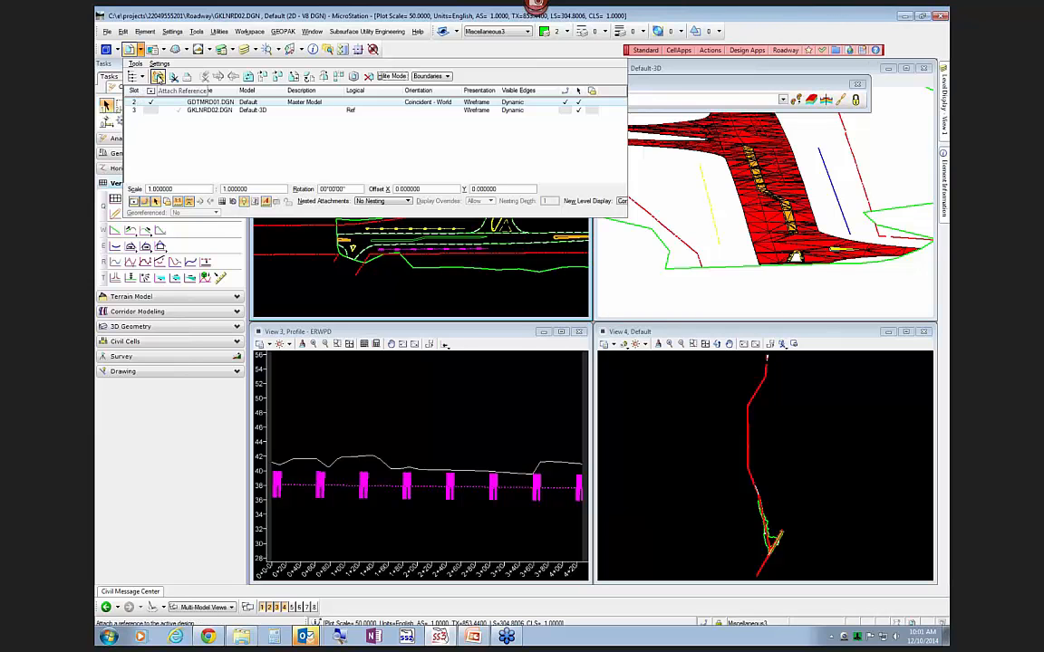
pyautogui.click(405, 296)
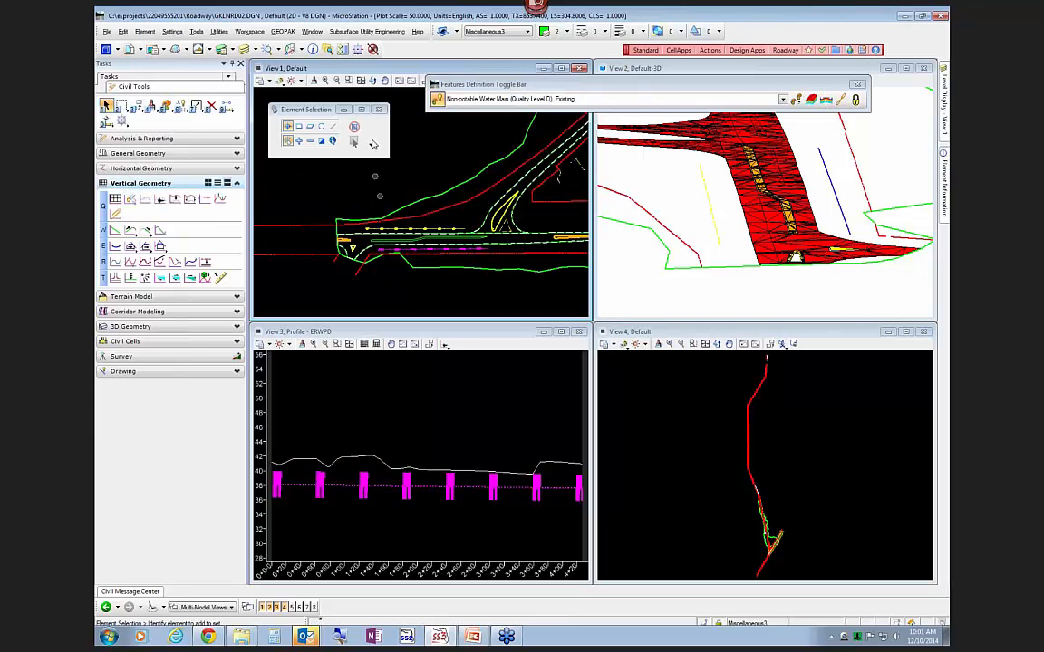
pyautogui.click(131, 48)
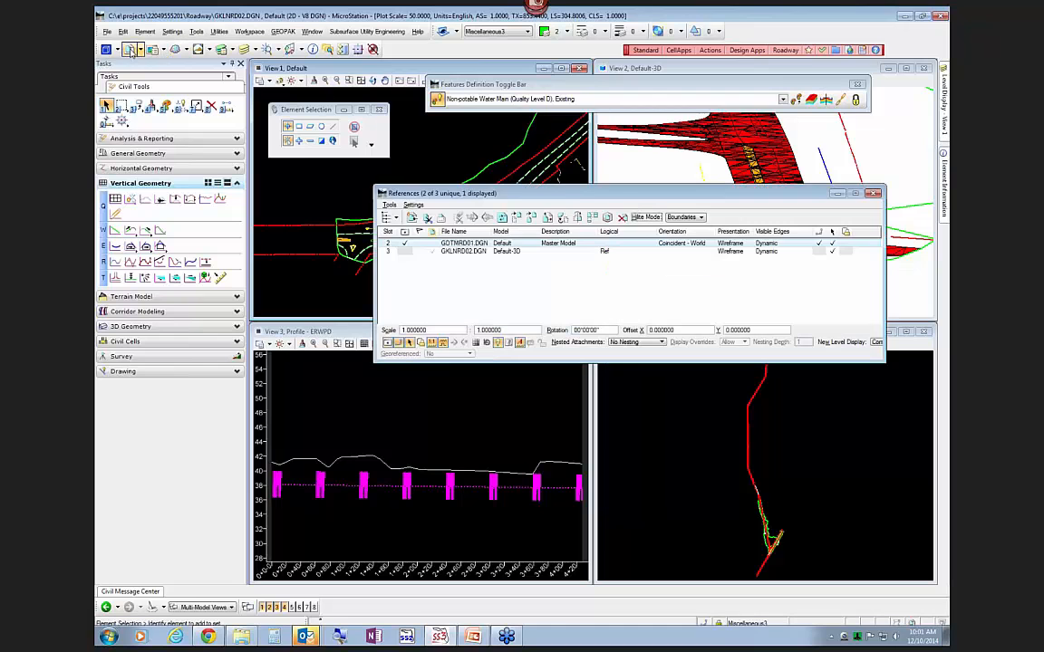
pyautogui.click(411, 218)
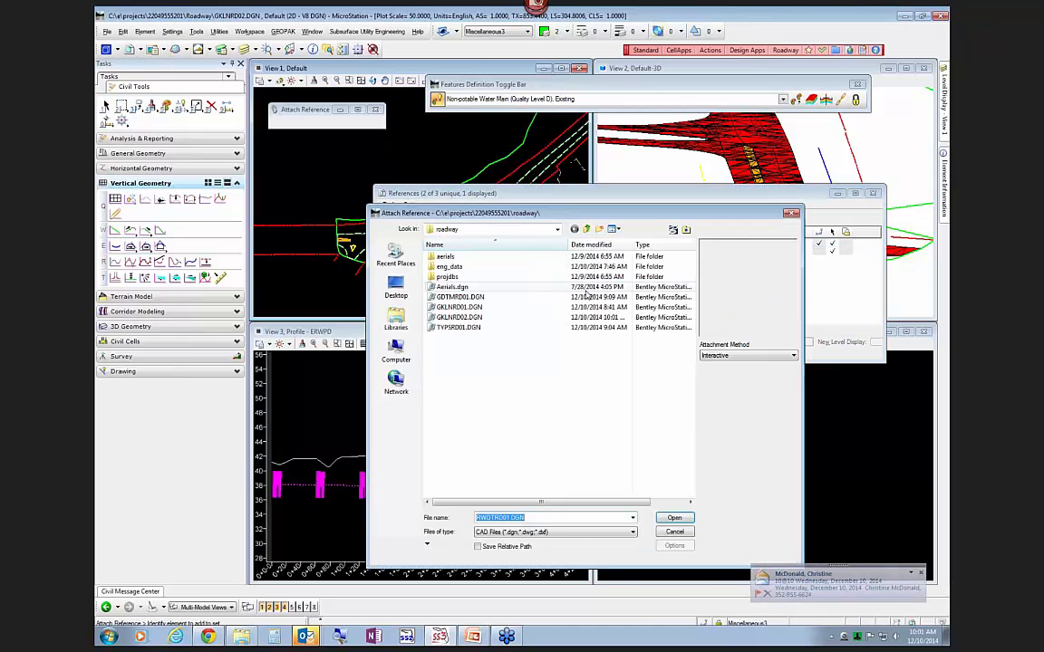
pyautogui.click(587, 230)
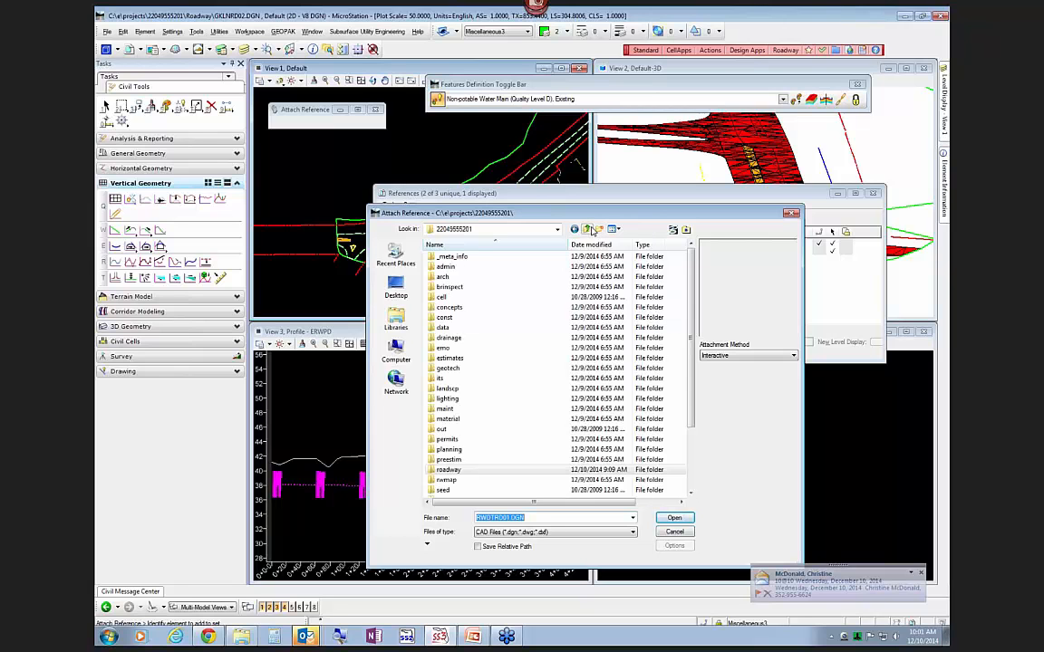
pyautogui.scroll(-3, 472, 440)
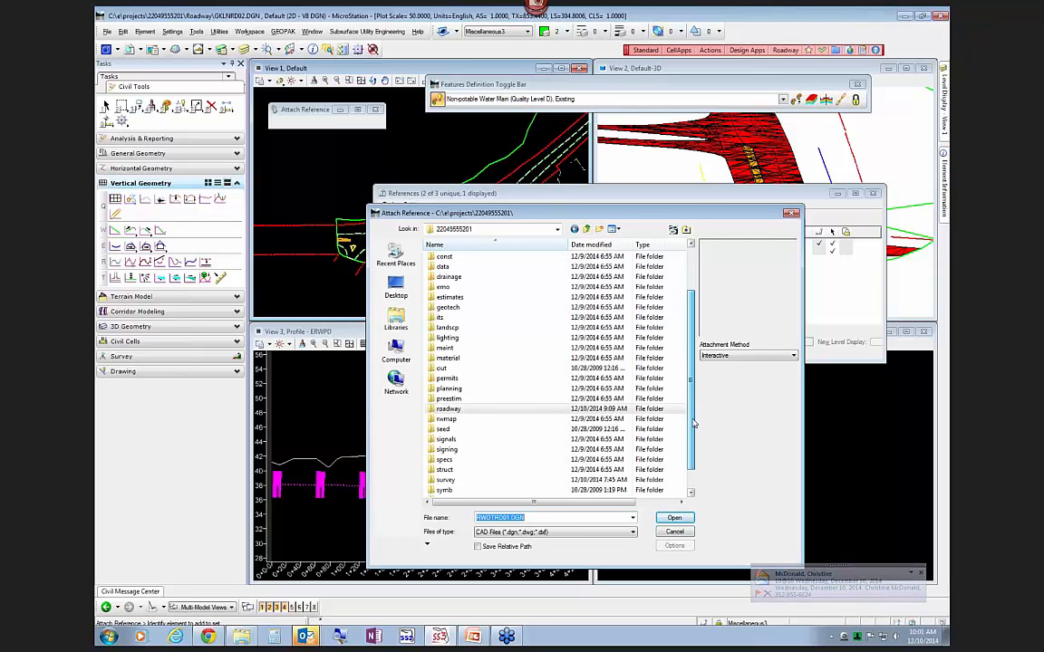
pyautogui.doubleClick(449, 460)
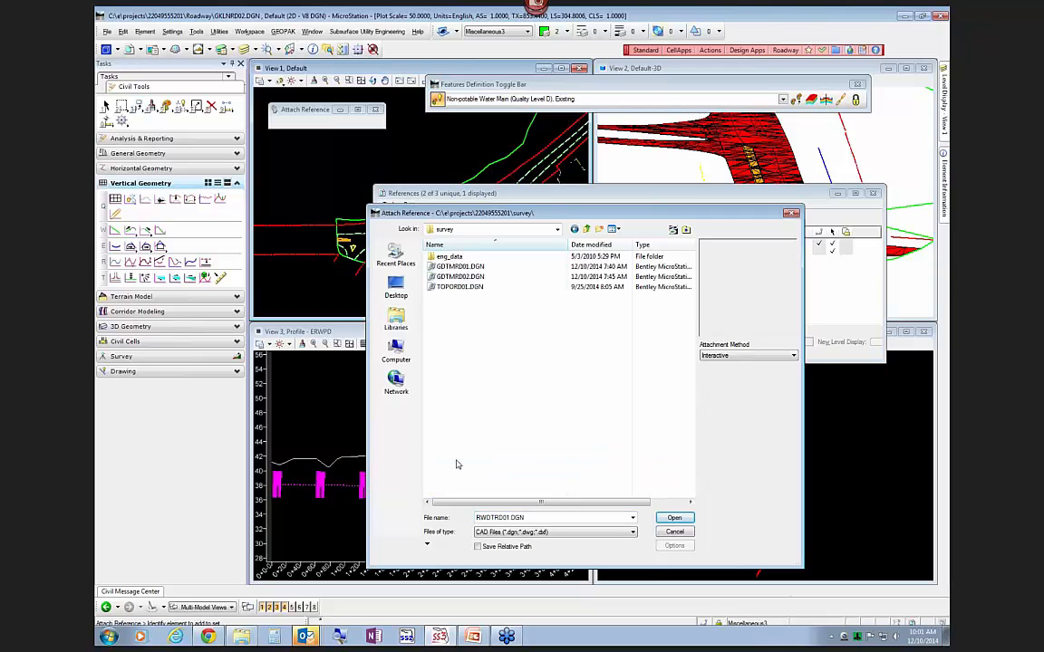
pyautogui.click(460, 287)
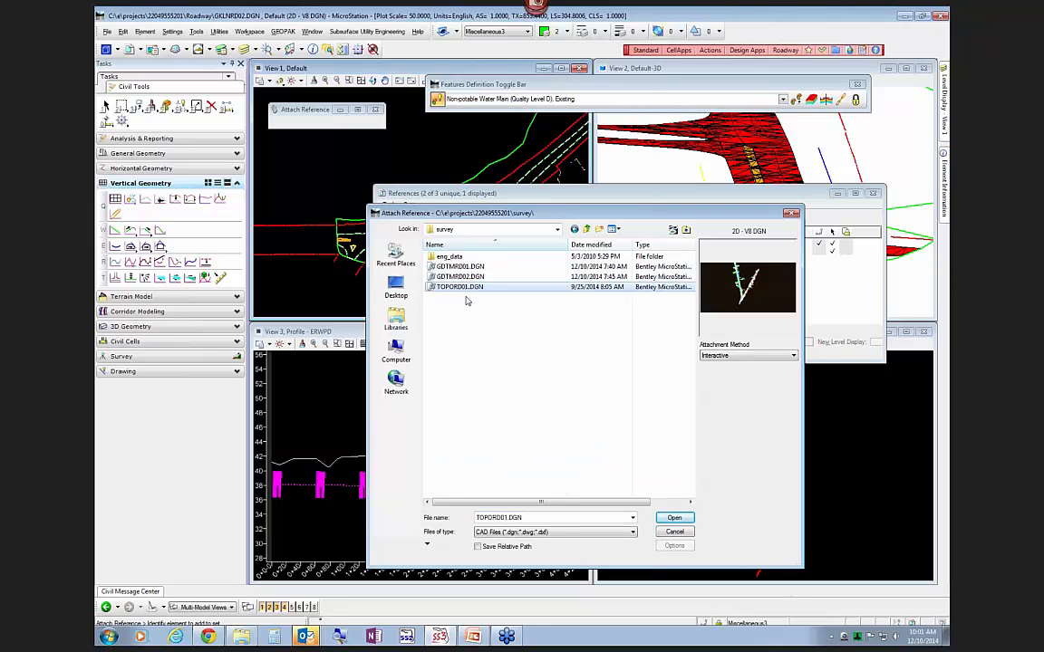
pyautogui.click(675, 519)
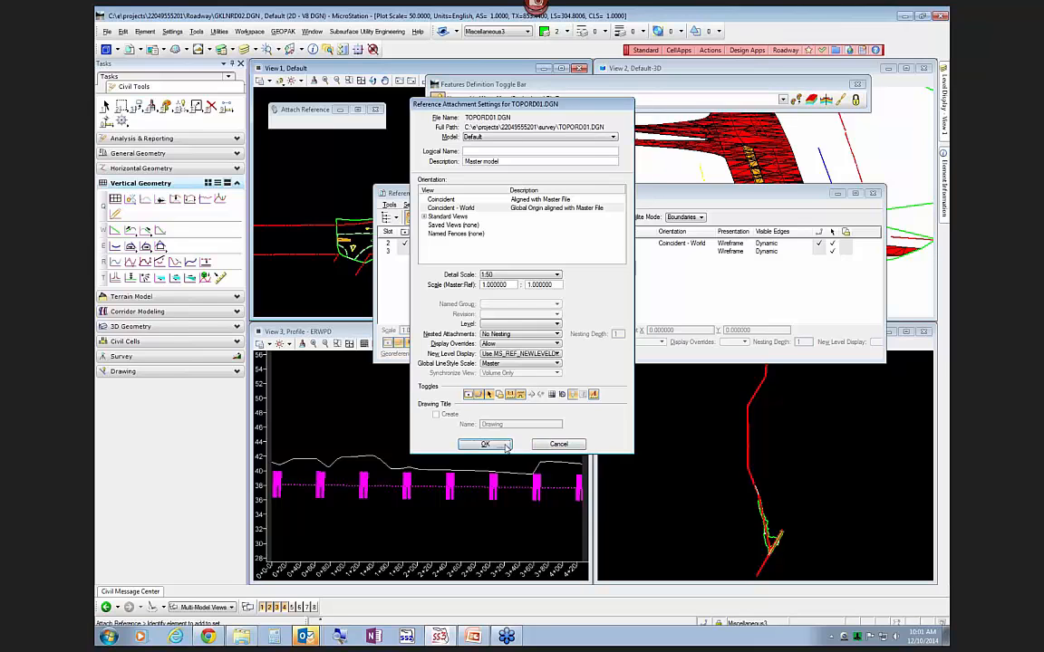
pyautogui.click(485, 444)
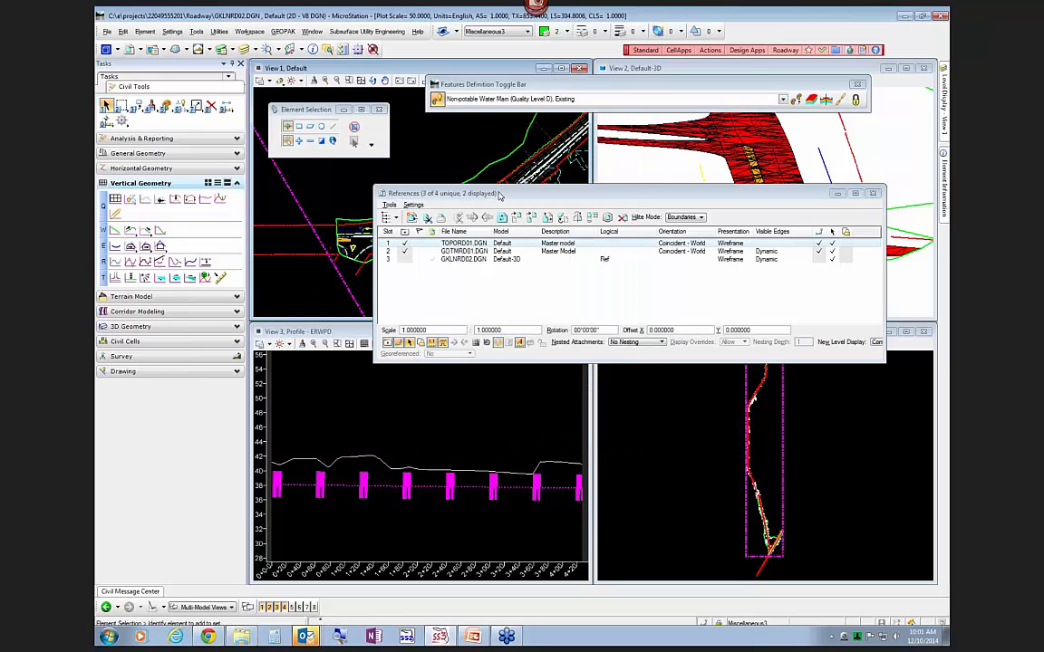
pyautogui.click(873, 193)
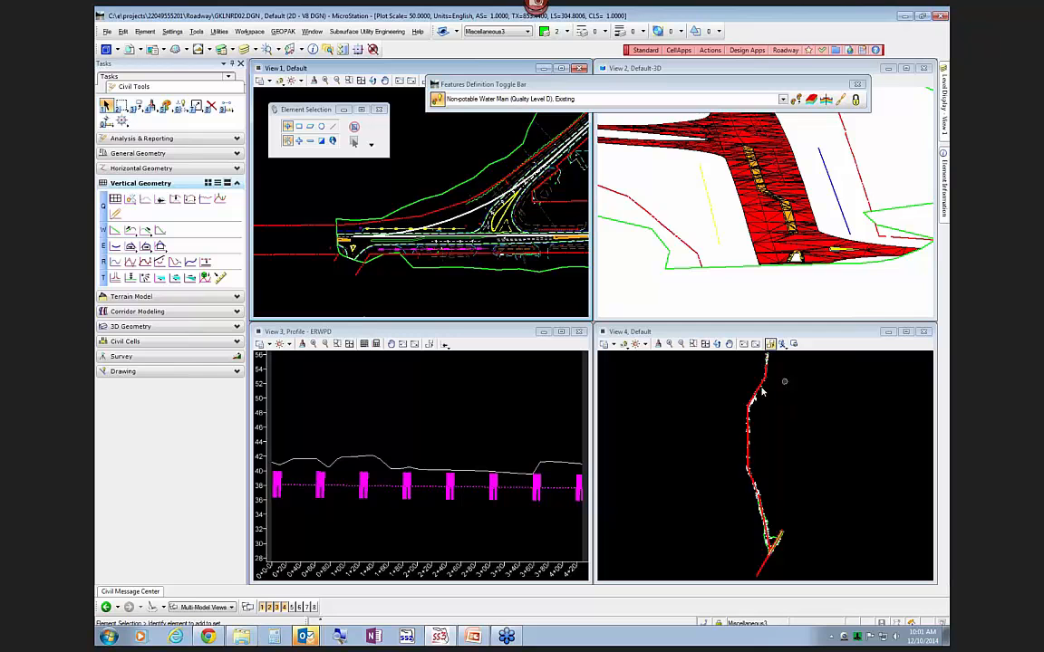
# Switch the task tools from Civil Tools to the FDOT Plans Development workflow with the roadway enlarged in View 1
pyautogui.click(534, 434)
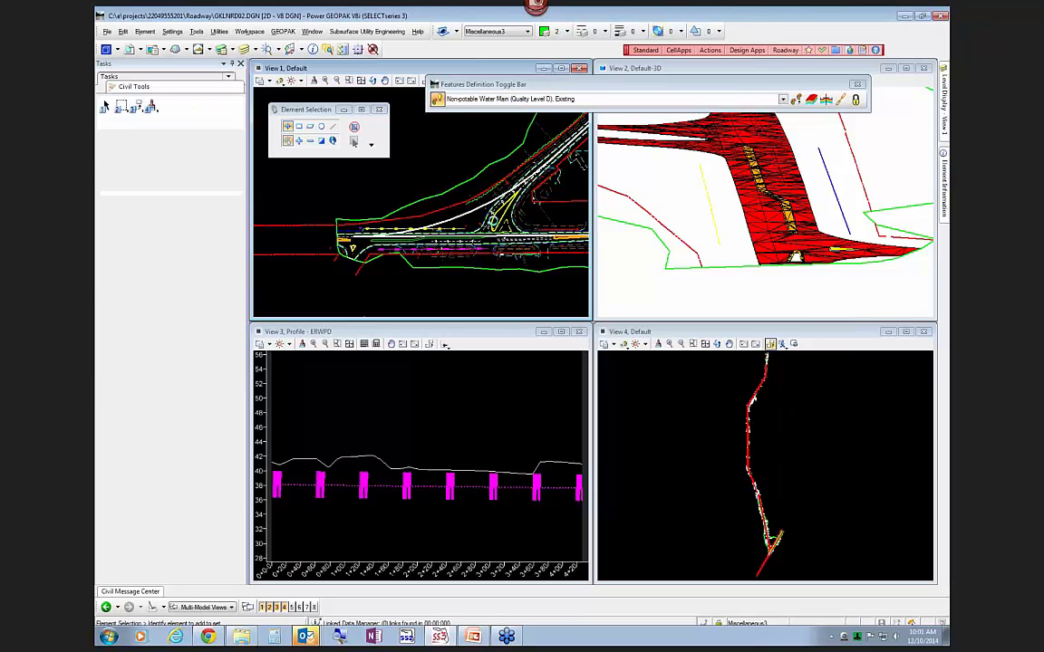
pyautogui.scroll(3, 497, 255)
pyautogui.scroll(3, 494, 263)
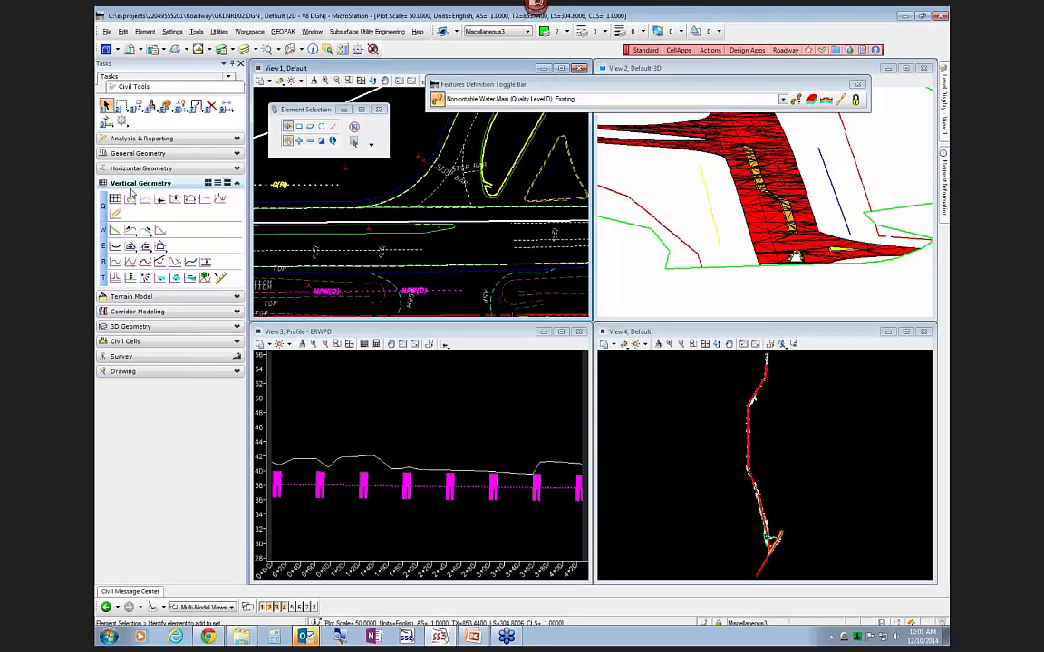
pyautogui.click(158, 80)
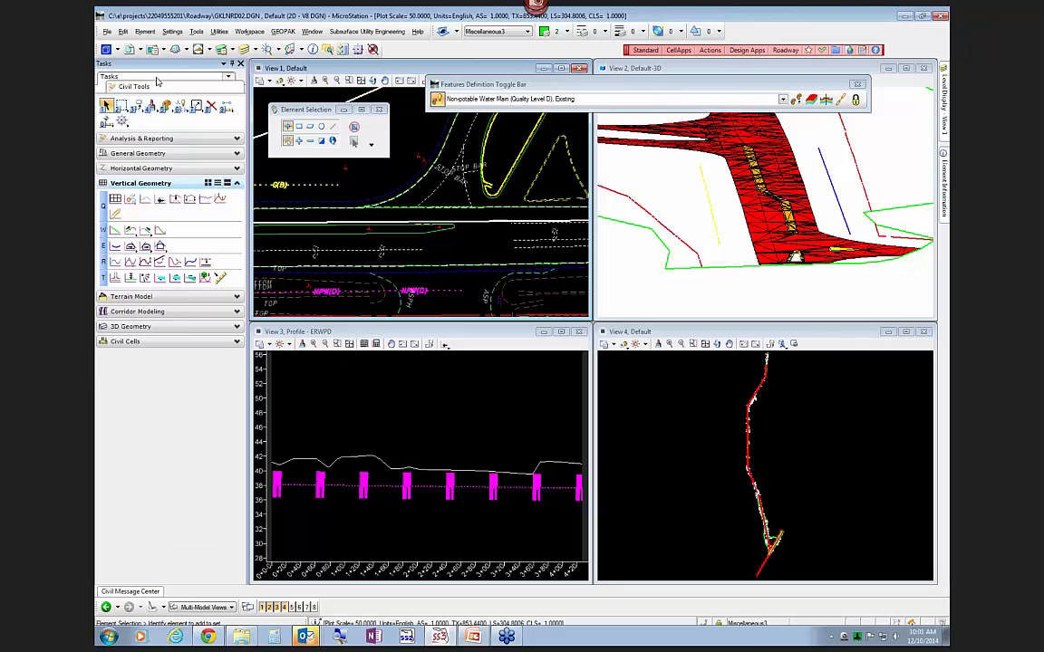
pyautogui.click(135, 145)
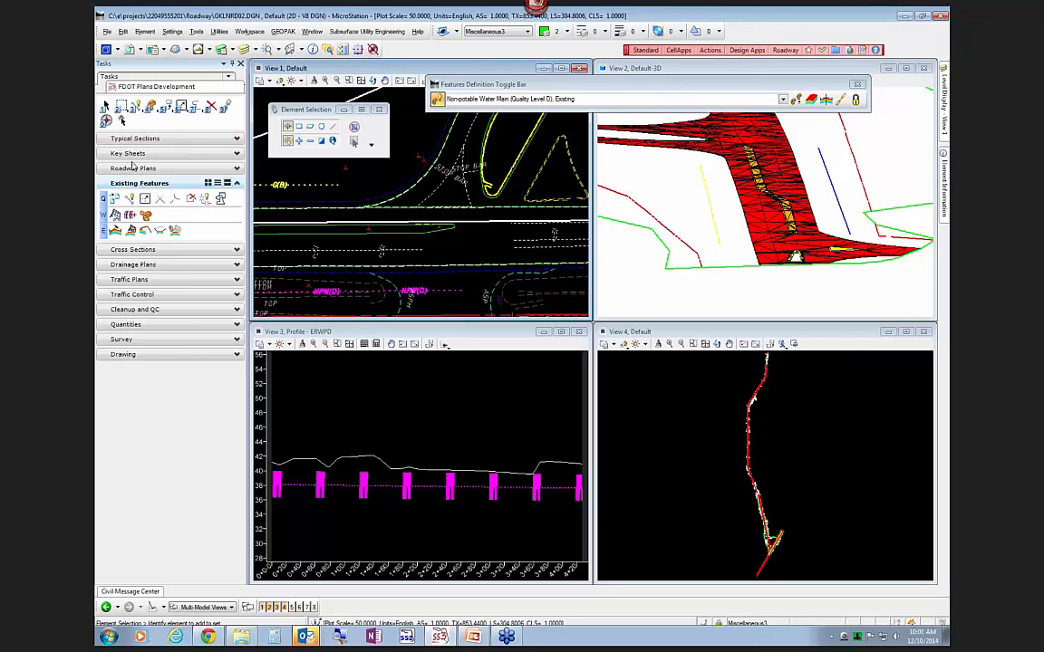
# Try to open the main road line's cross sections in View 4 with offsets -100 and 100, station 0+00 and interval 100
pyautogui.click(161, 231)
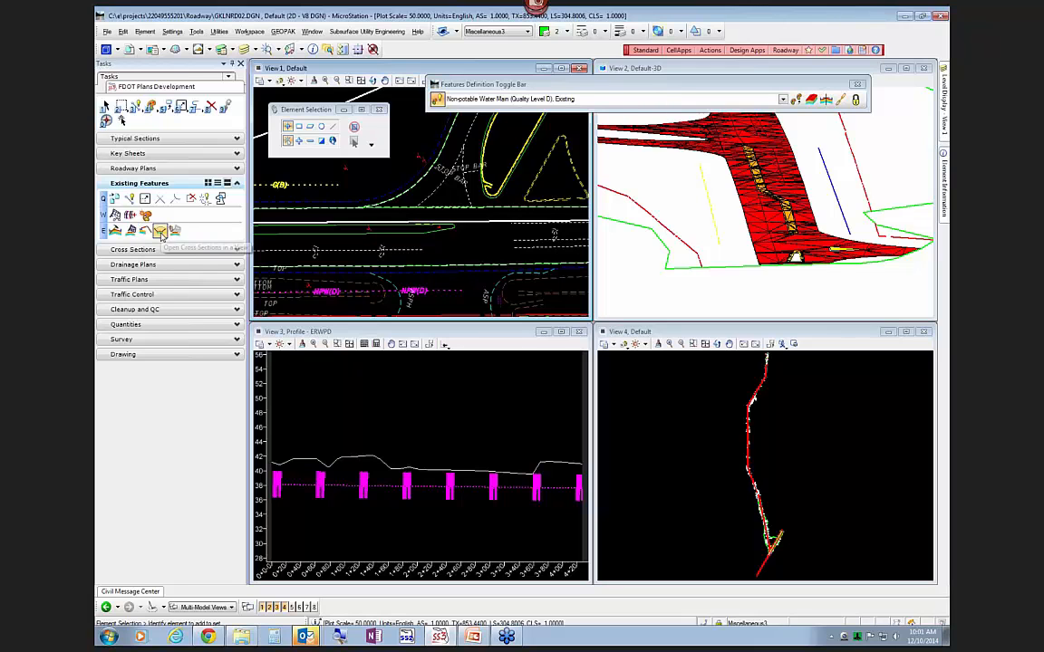
pyautogui.click(160, 231)
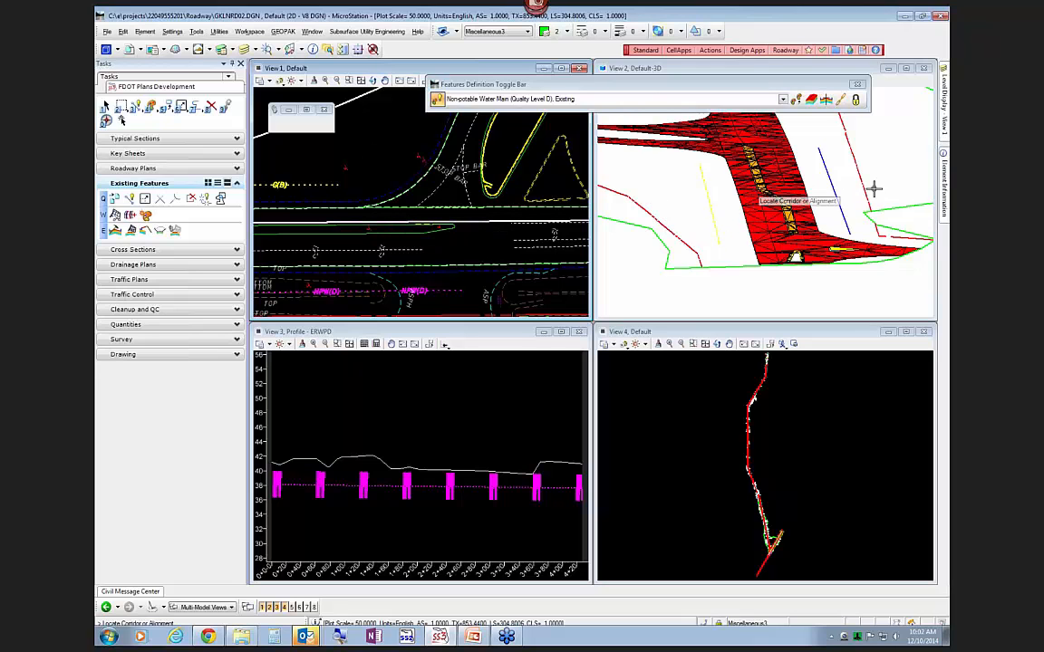
pyautogui.click(466, 222)
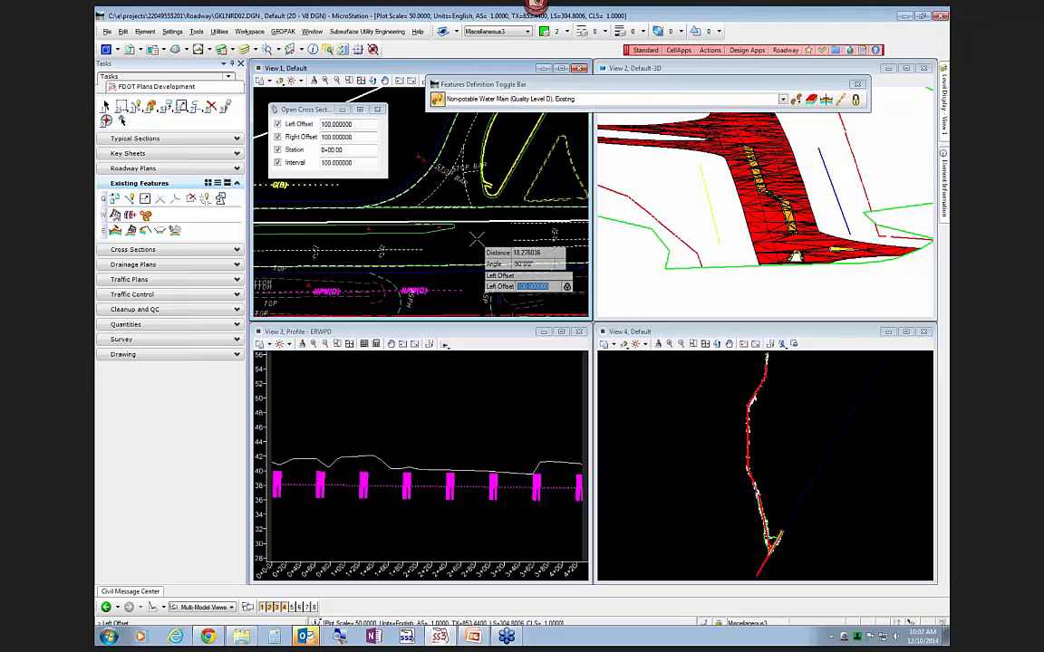
pyautogui.moveTo(319, 115); pyautogui.dragTo(358, 146)
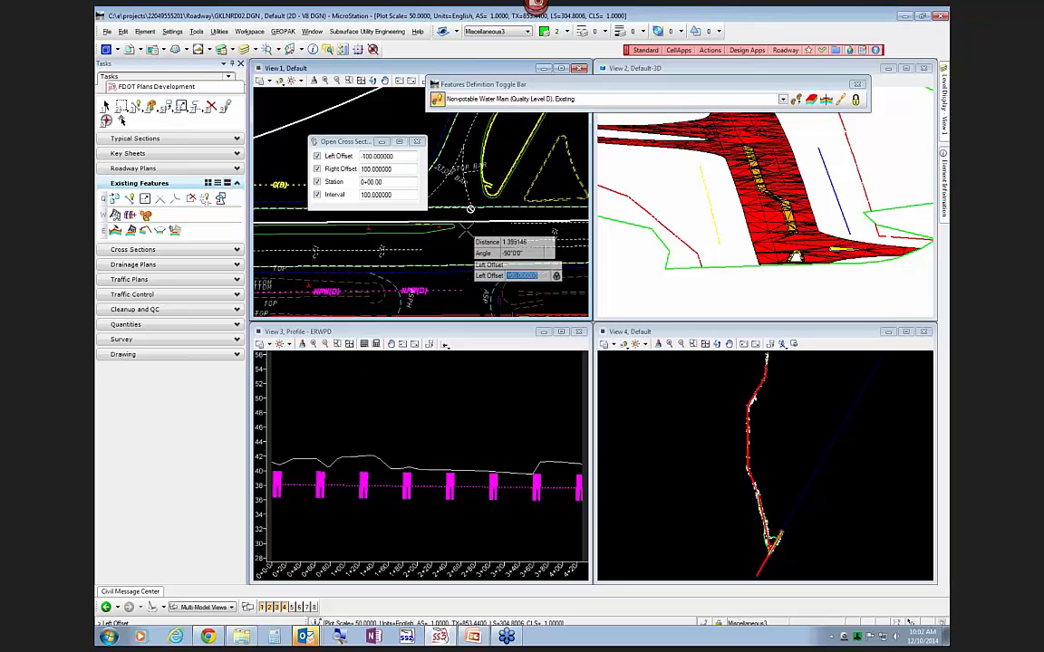
pyautogui.scroll(-3, 489, 288)
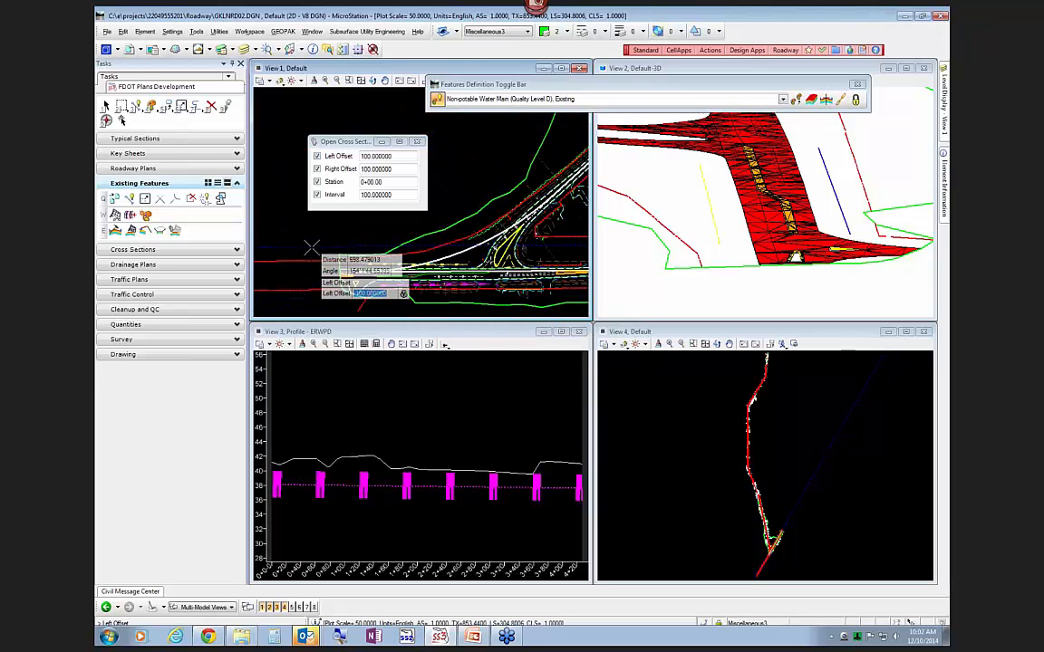
pyautogui.scroll(2, 314, 245)
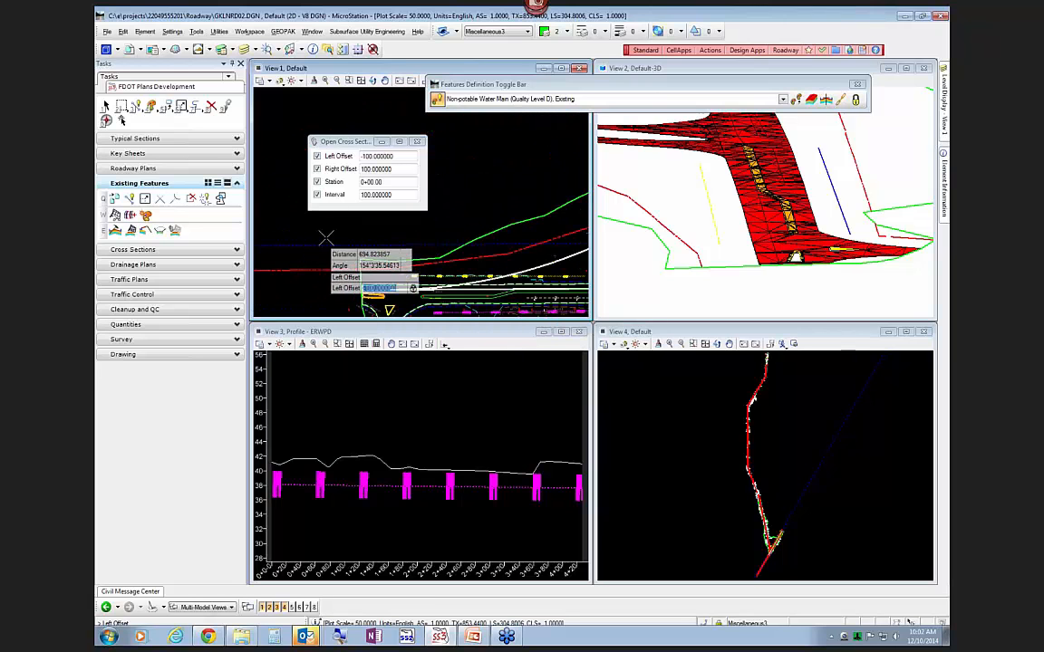
pyautogui.scroll(-1, 334, 234)
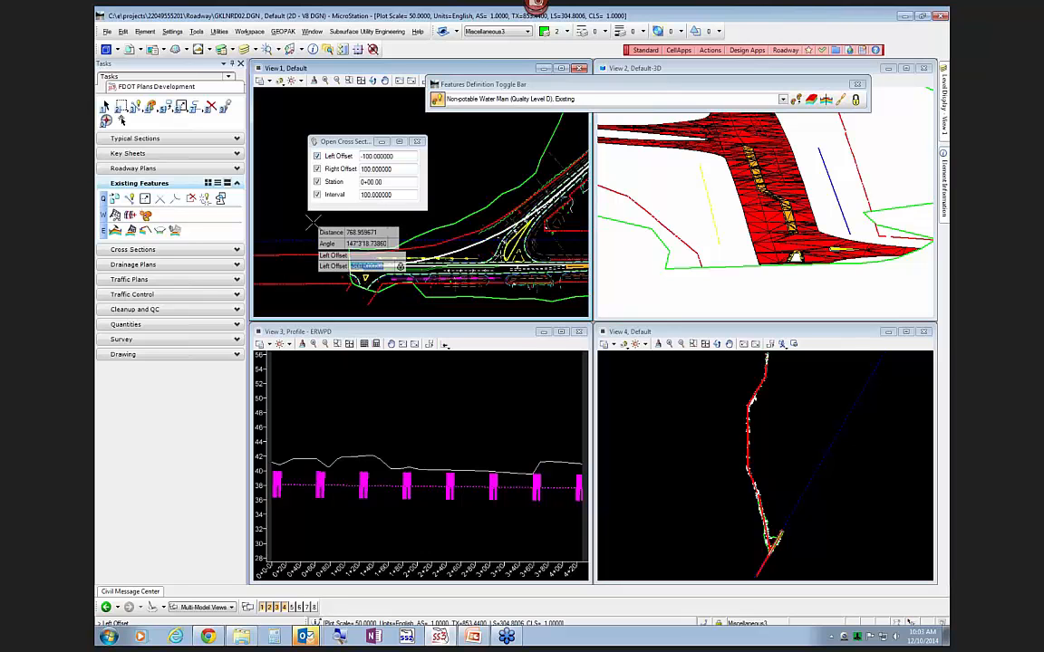
pyautogui.click(315, 303)
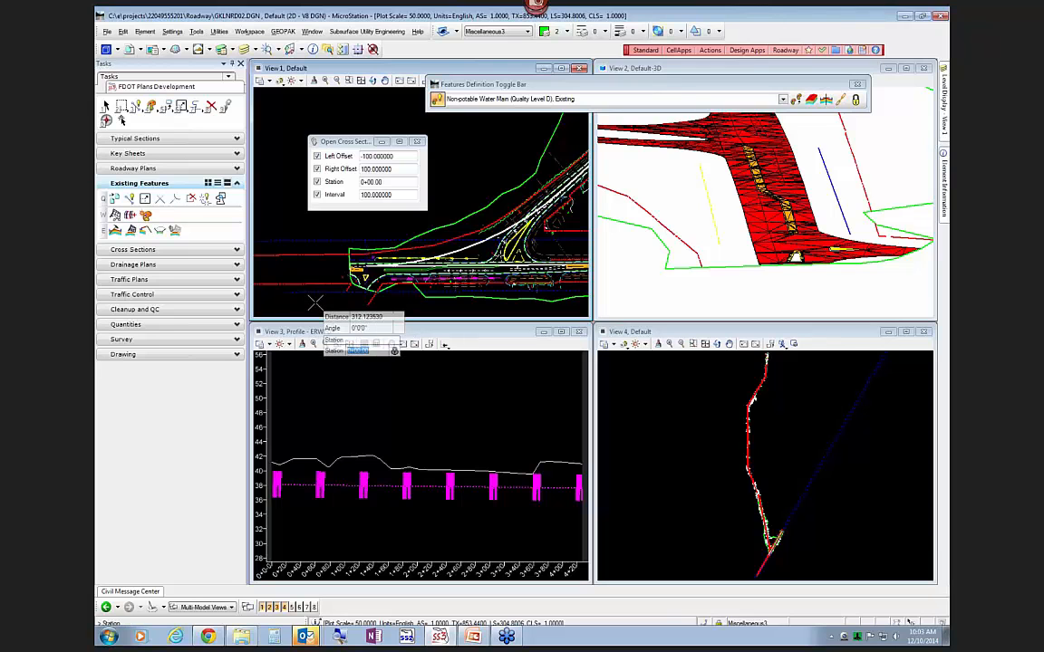
pyautogui.click(308, 220)
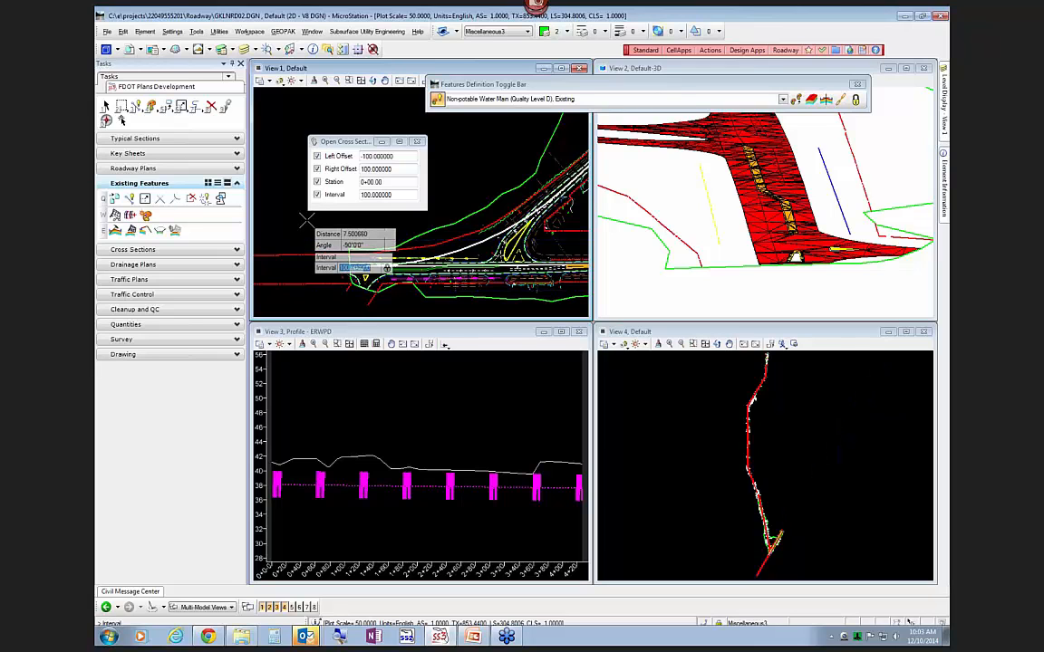
pyautogui.click(306, 220)
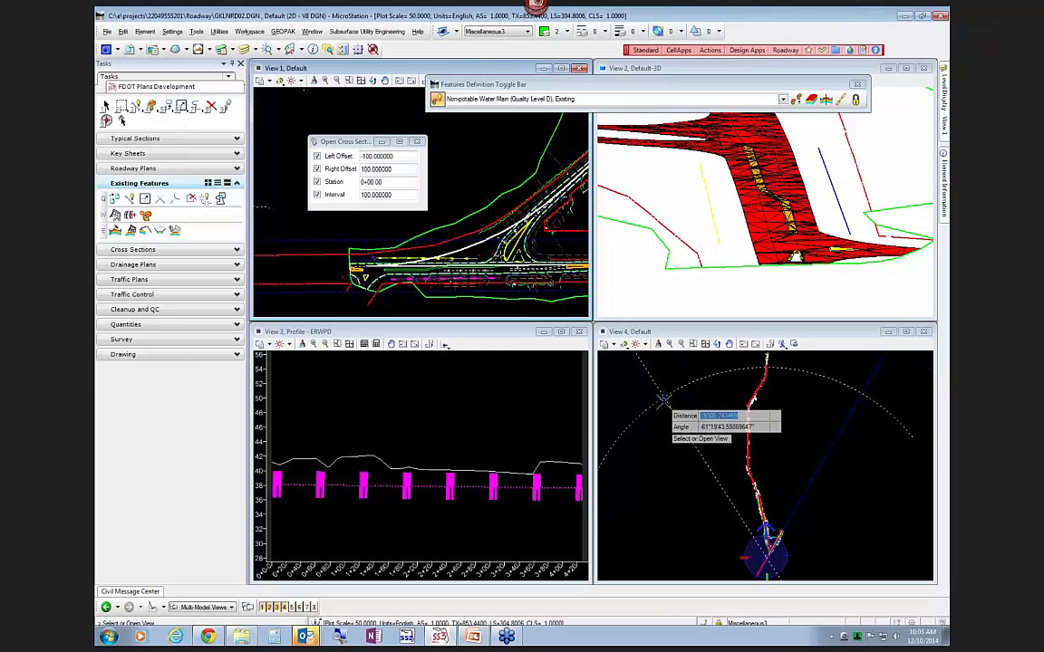
pyautogui.click(679, 414)
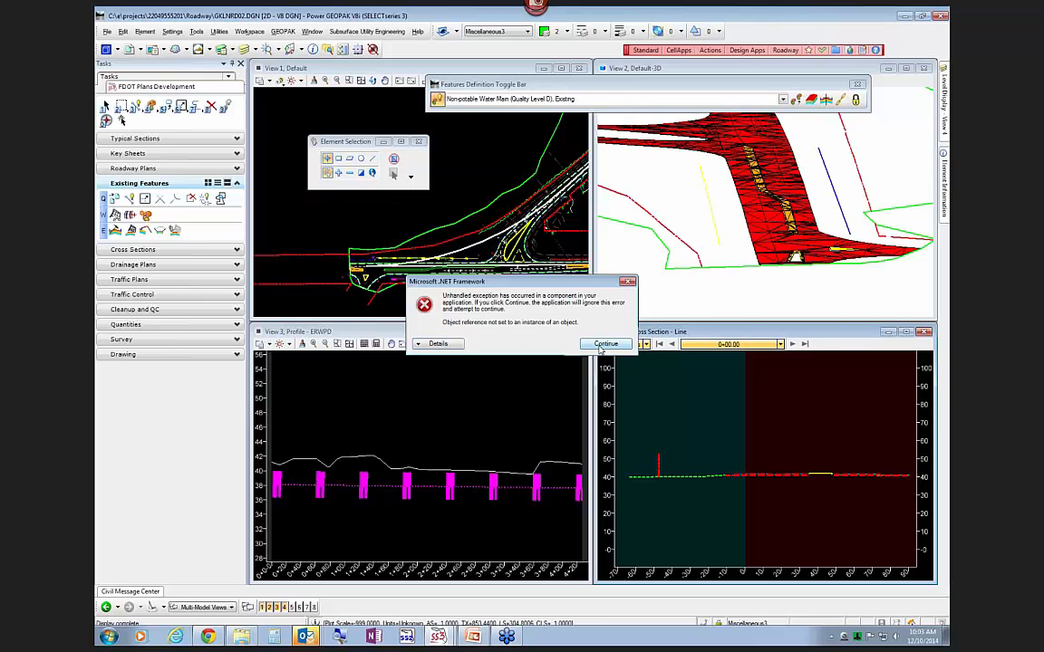
# Continue past the .NET exception, stop the error report countdown and return to the desktop
pyautogui.click(602, 343)
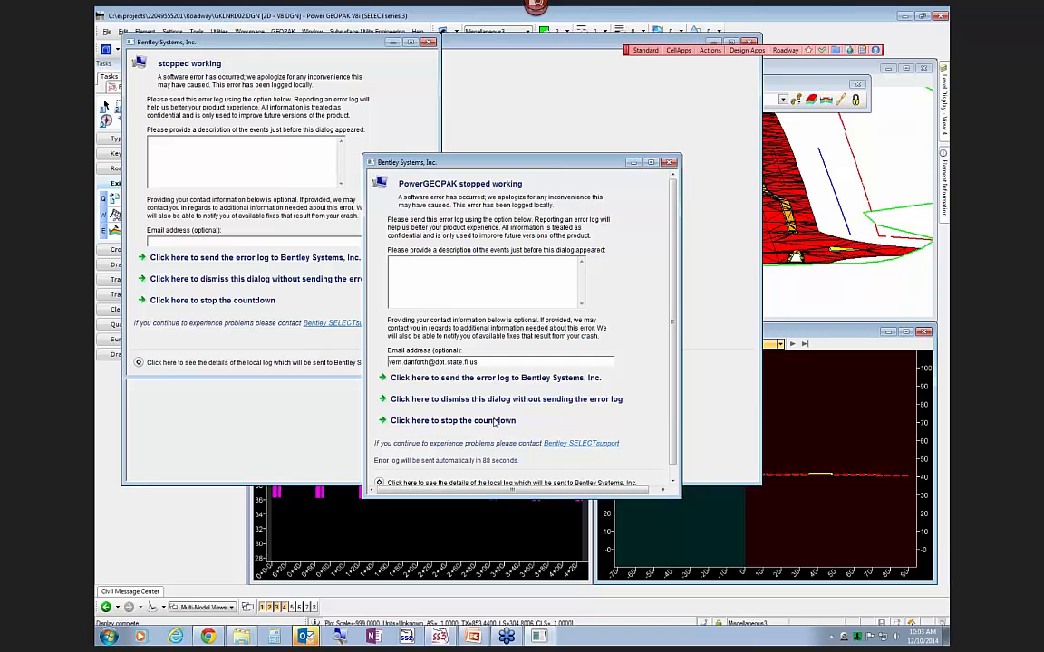
pyautogui.click(494, 422)
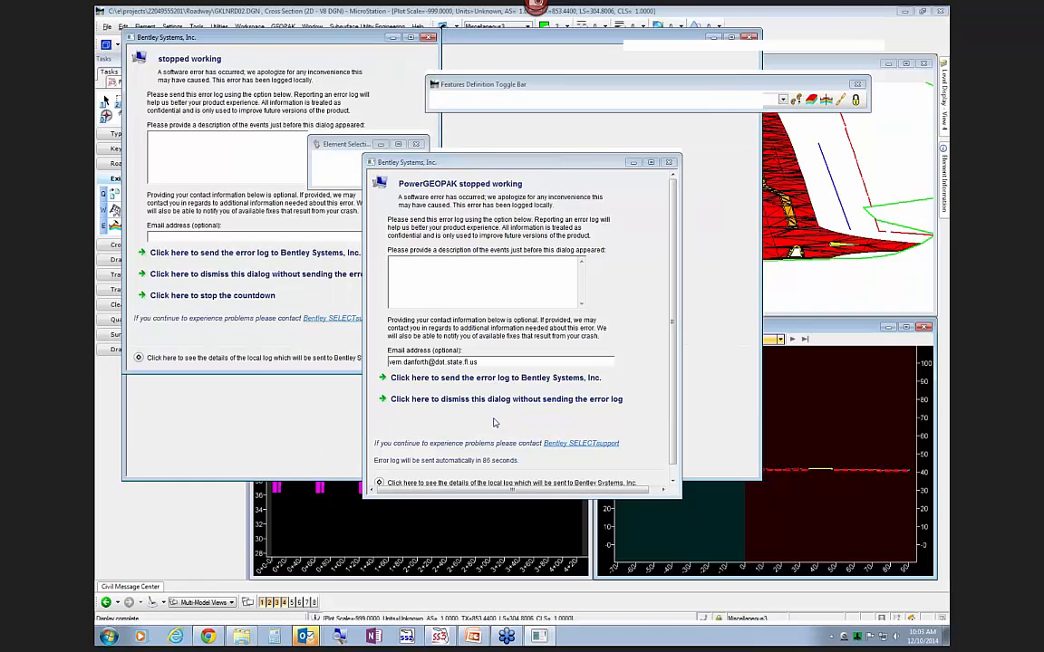
pyautogui.press('super')
pyautogui.click(191, 210)
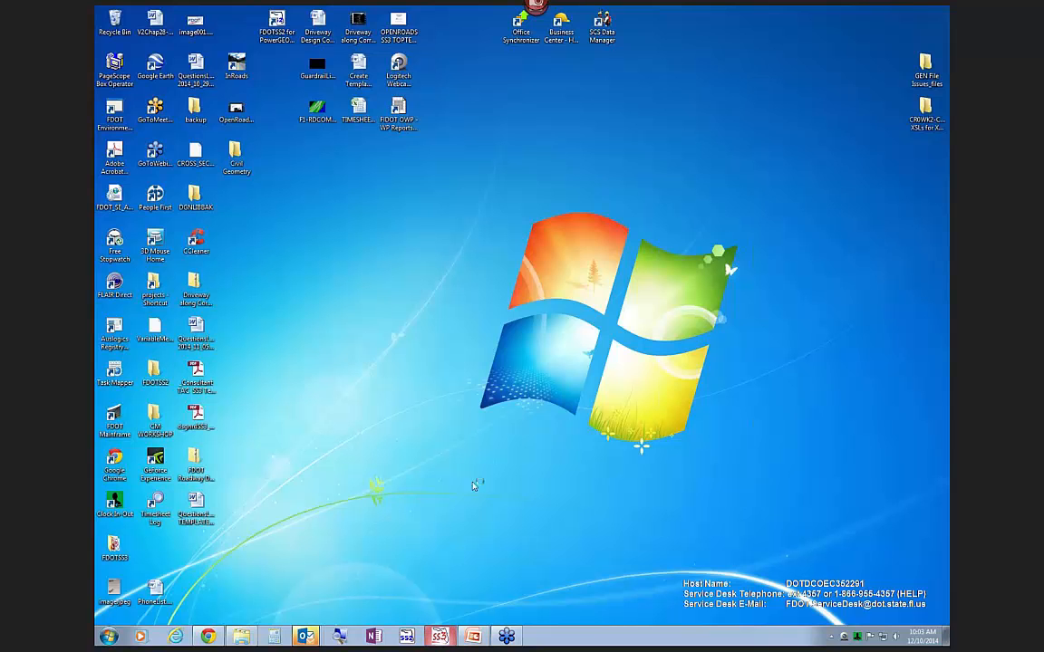
# Relaunch Power GEOPAK in the FDOTSS3 workspace and open GKLNRD02.DGN from the project's roadway folder
pyautogui.rightClick(309, 637)
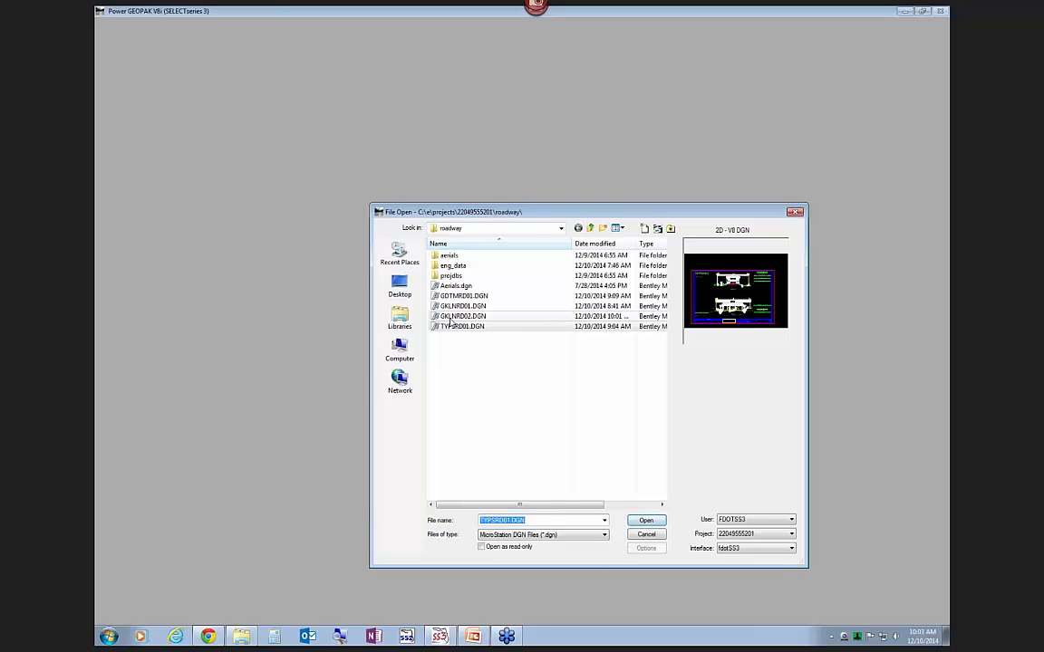
pyautogui.click(457, 307)
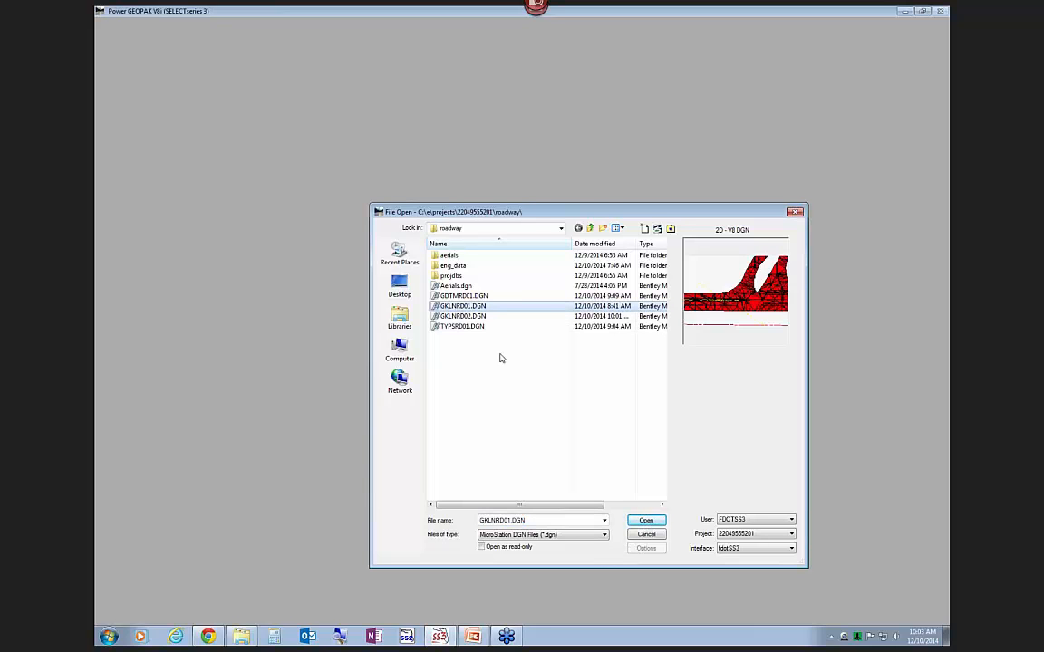
pyautogui.click(454, 318)
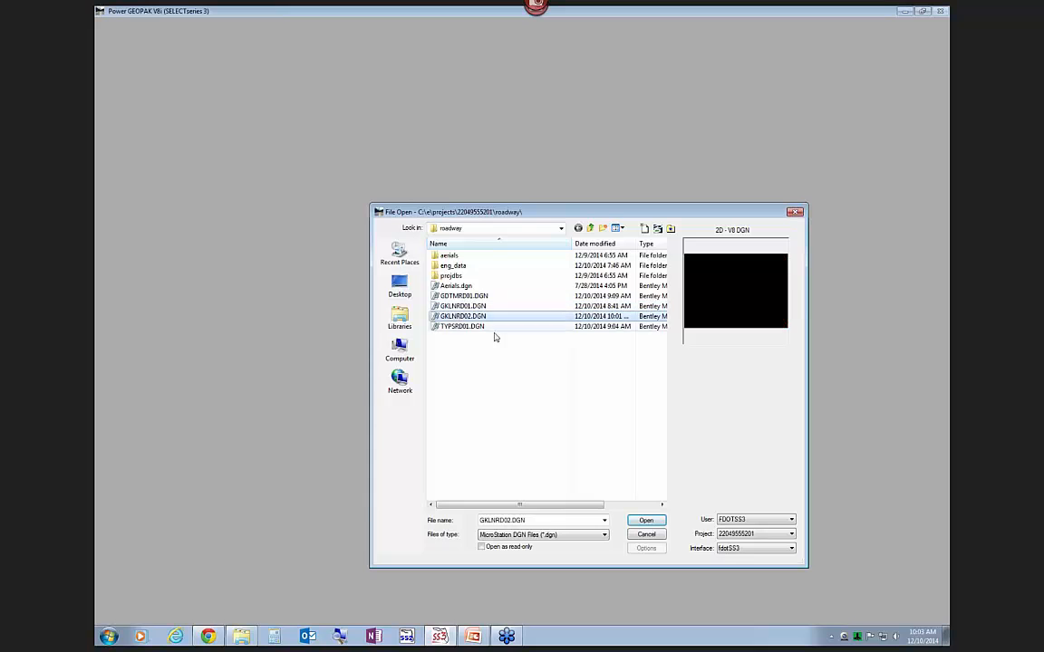
pyautogui.click(646, 521)
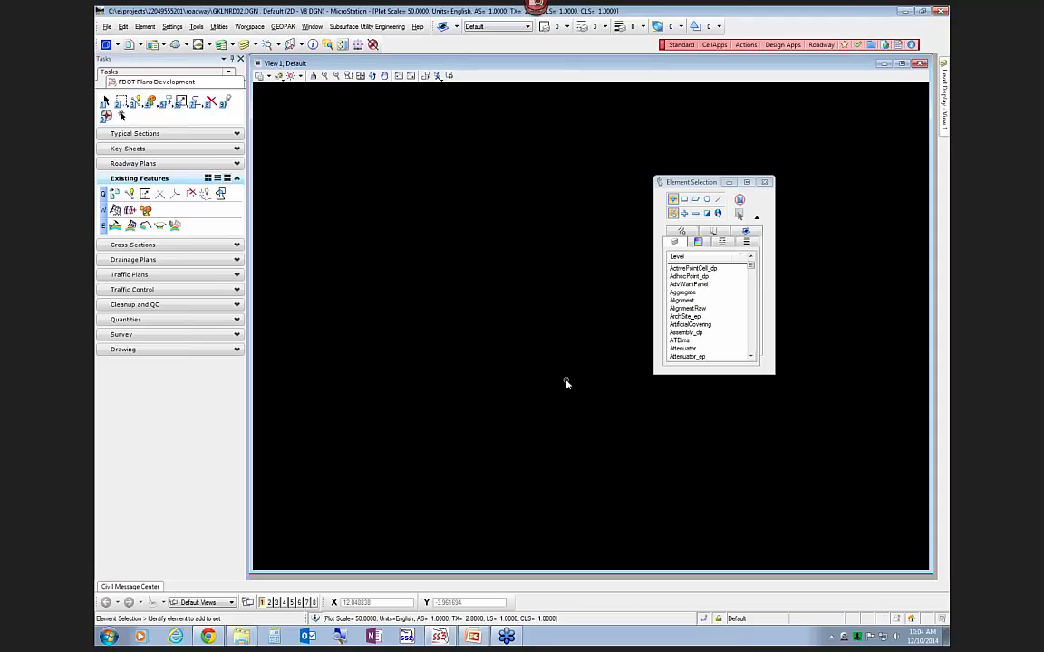
# Restore the four-view Multi-Model layout fitted to the design, and collapse the Element Selection dialog clear of View 2
pyautogui.click(360, 76)
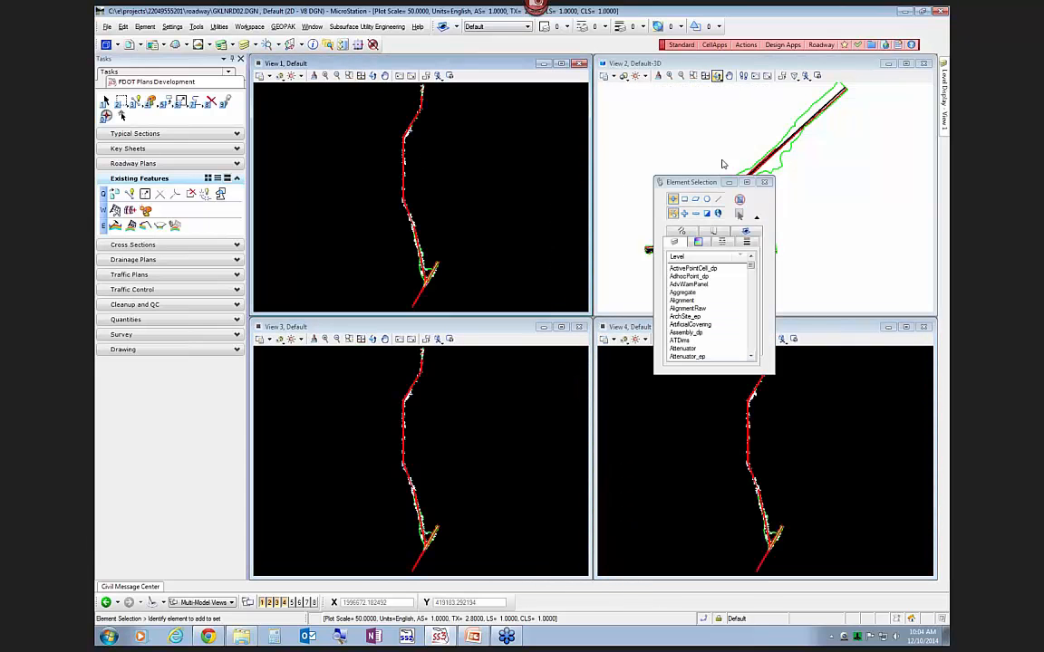
pyautogui.click(758, 220)
pyautogui.moveTo(716, 182); pyautogui.dragTo(596, 97)
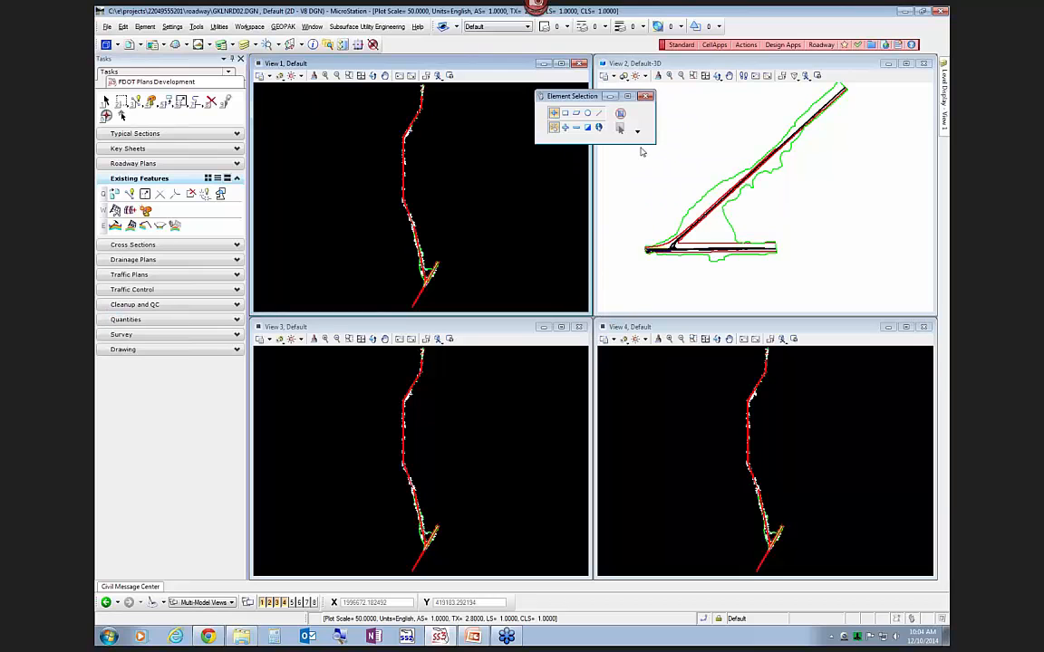
# Rotate View 2 to Right Isometric and frame the road intersection in Views 1 and 2
pyautogui.click(728, 76)
pyautogui.click(759, 176)
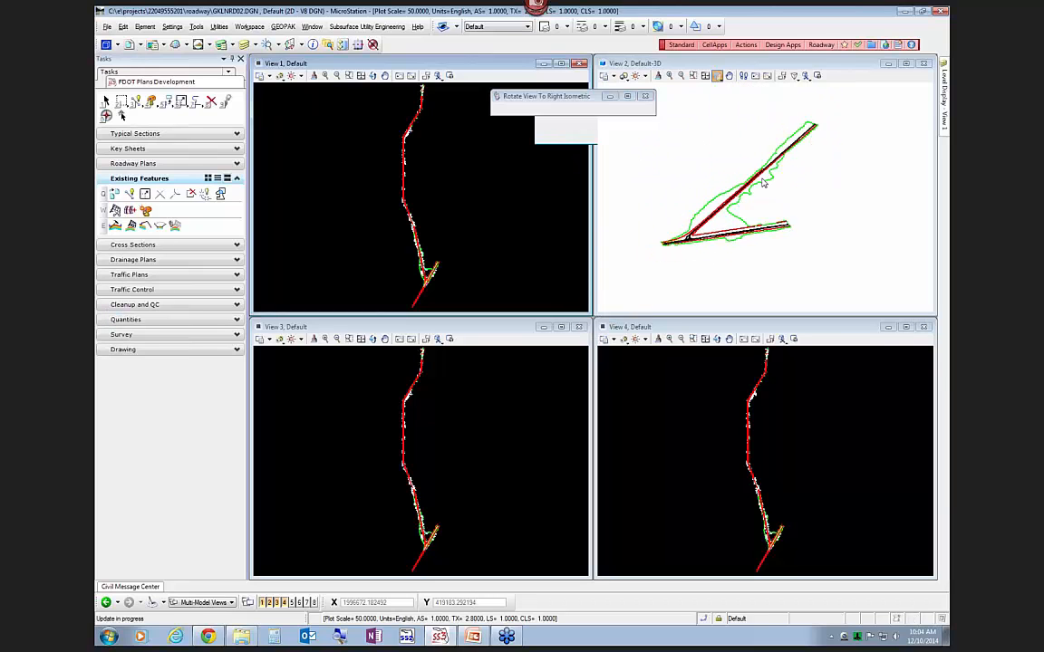
pyautogui.scroll(2, 694, 245)
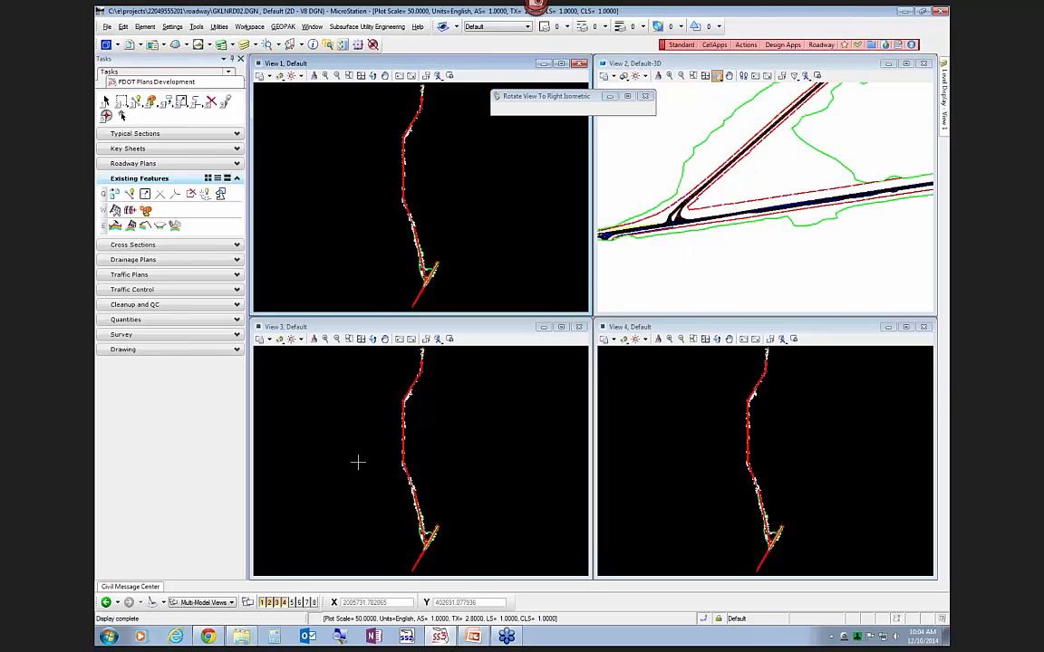
pyautogui.scroll(2, 366, 454)
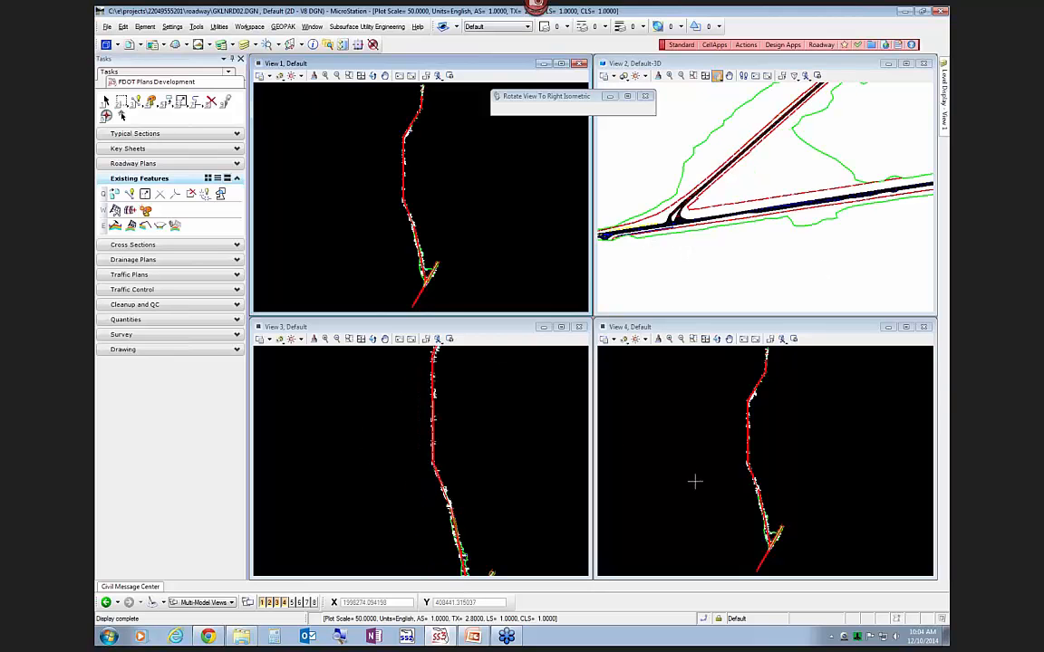
pyautogui.scroll(4, 430, 291)
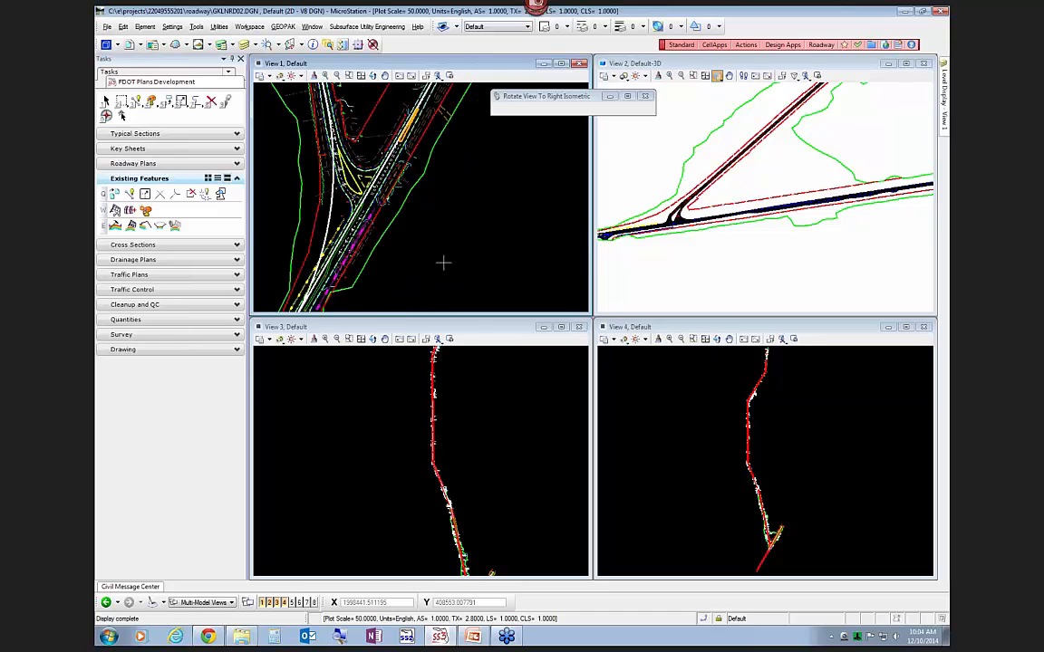
pyautogui.scroll(2, 352, 216)
pyautogui.press('Escape')
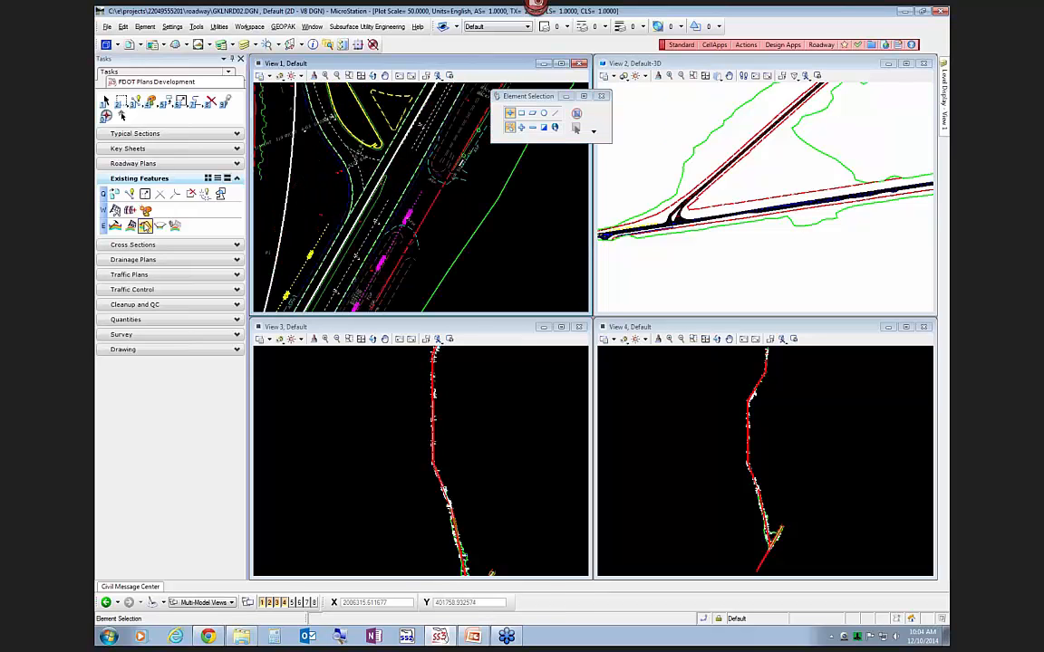
# Open cross sections along the main road line in View 4, with offsets -100 and 100, station 0+00 and interval 100
pyautogui.click(162, 226)
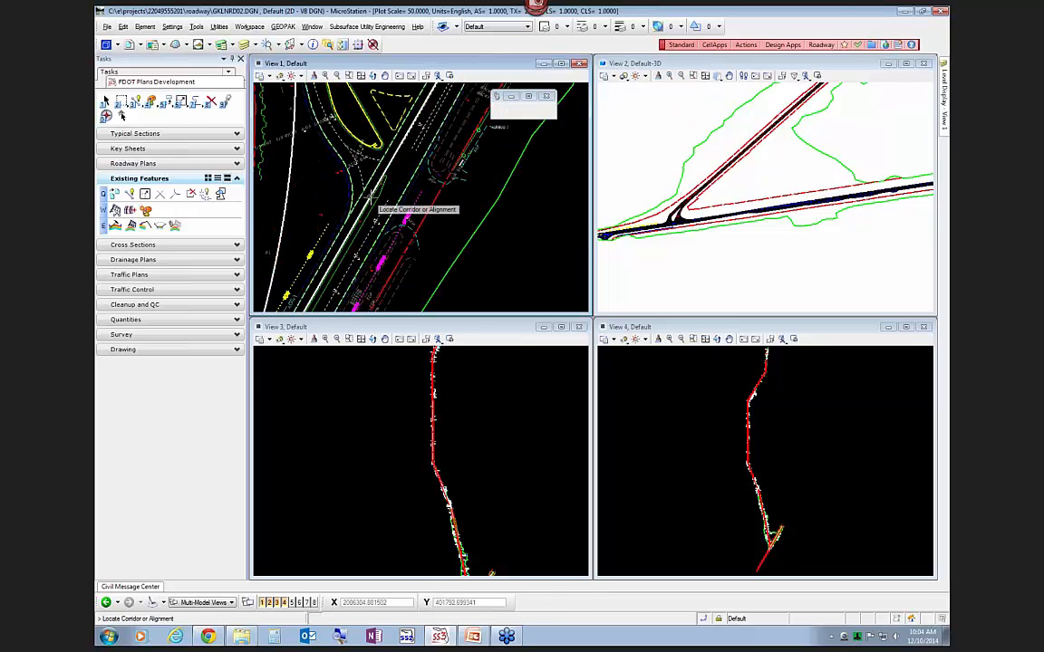
pyautogui.click(393, 180)
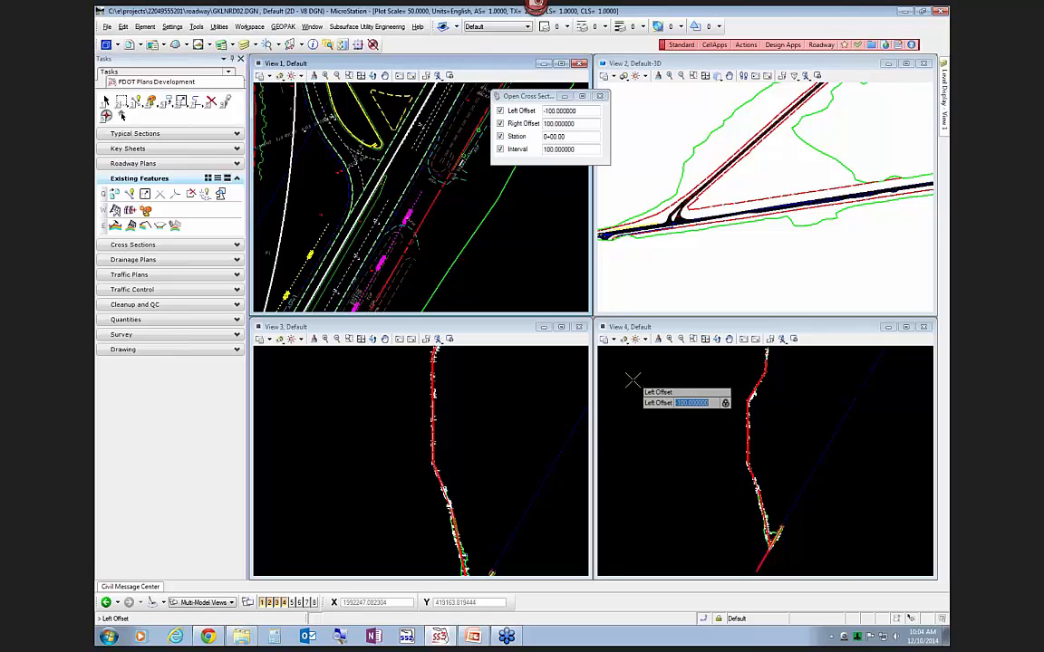
pyautogui.click(446, 260)
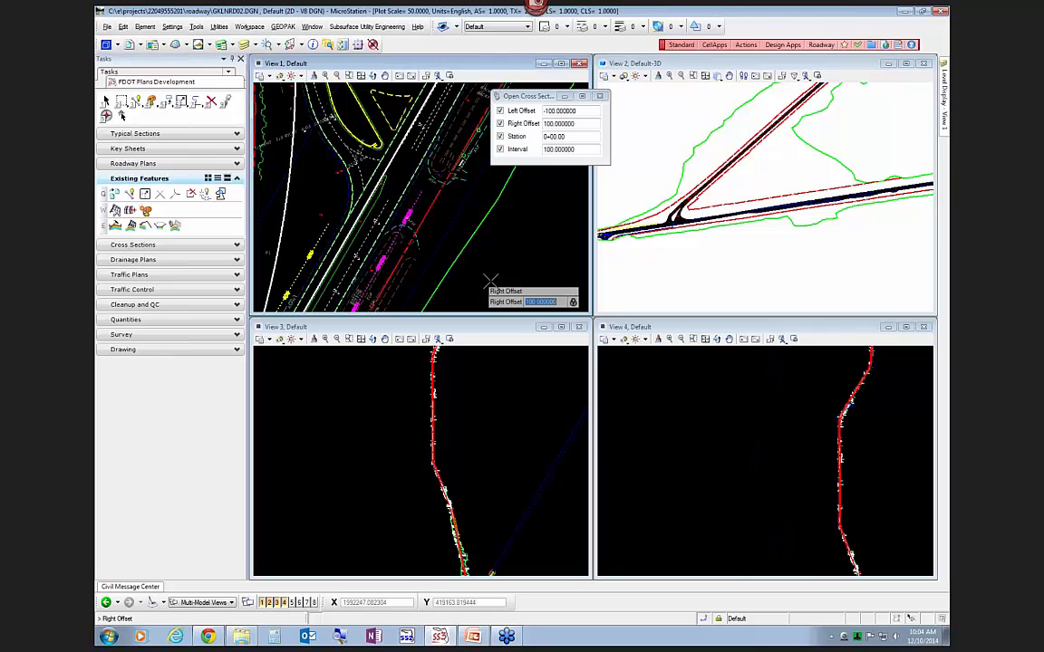
pyautogui.click(492, 278)
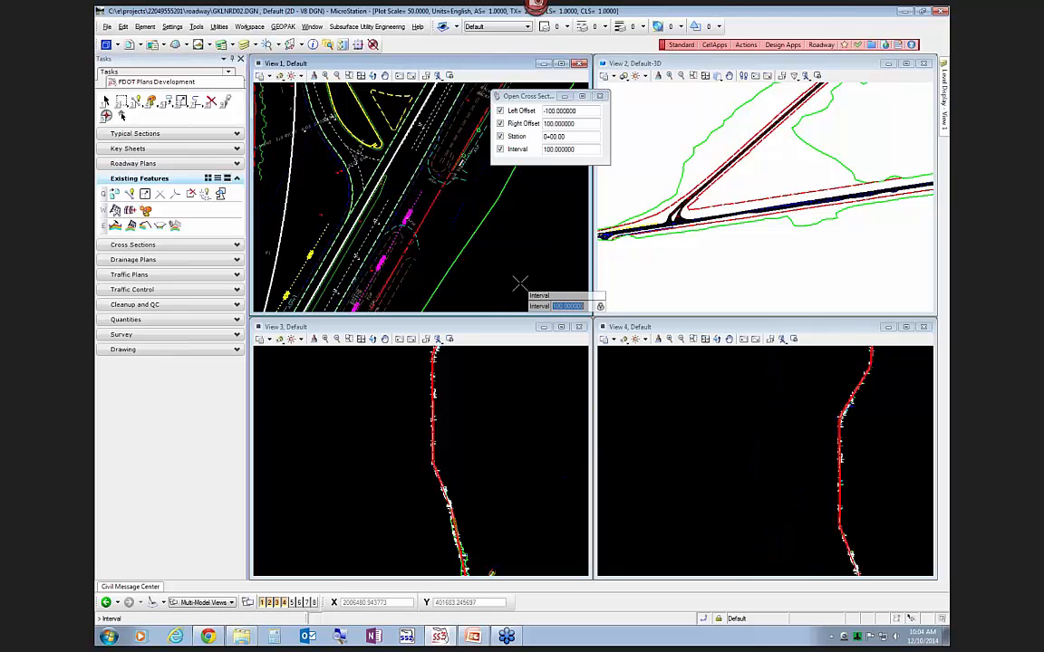
pyautogui.click(530, 279)
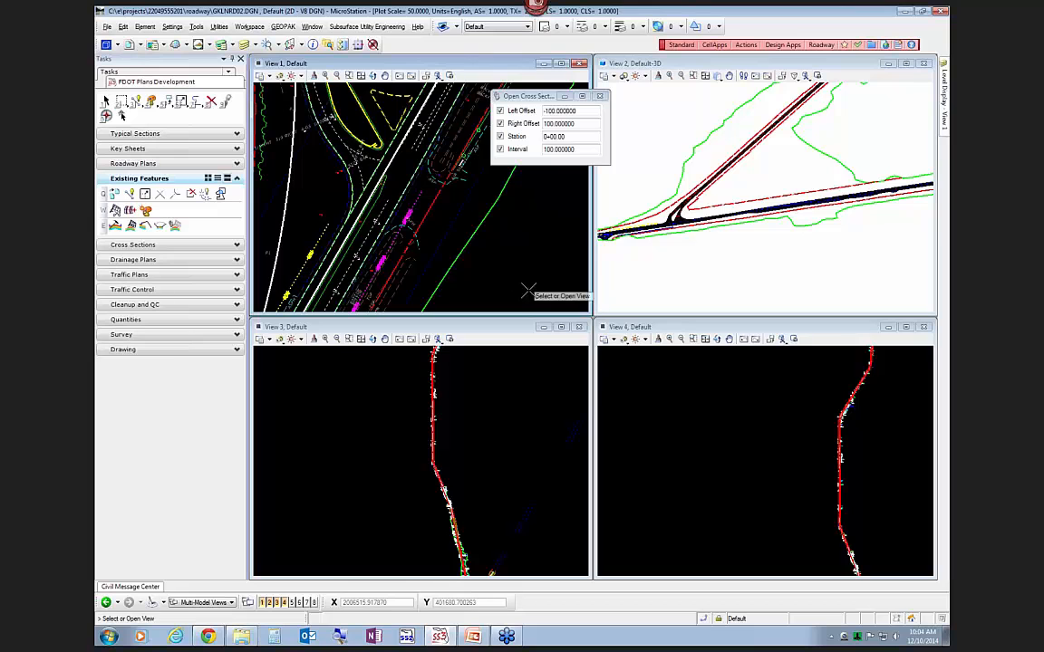
pyautogui.click(663, 441)
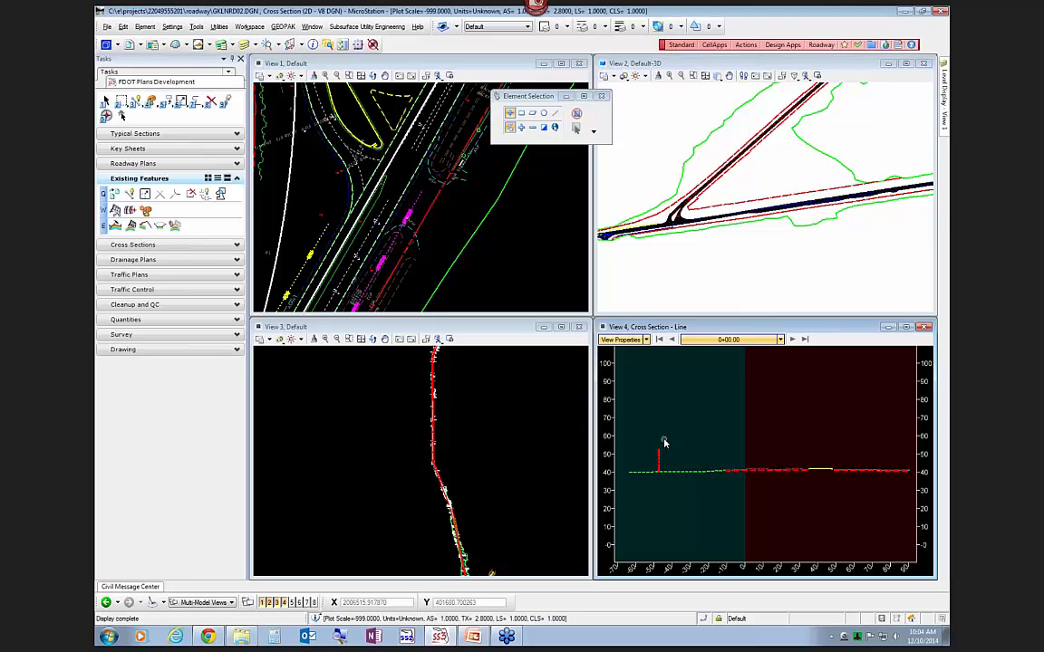
# Advance the View 4 cross section to station 1+00 and frame the matching road end in Views 1 and 2
pyautogui.scroll(-3, 513, 228)
pyautogui.scroll(-2, 513, 228)
pyautogui.scroll(2, 456, 304)
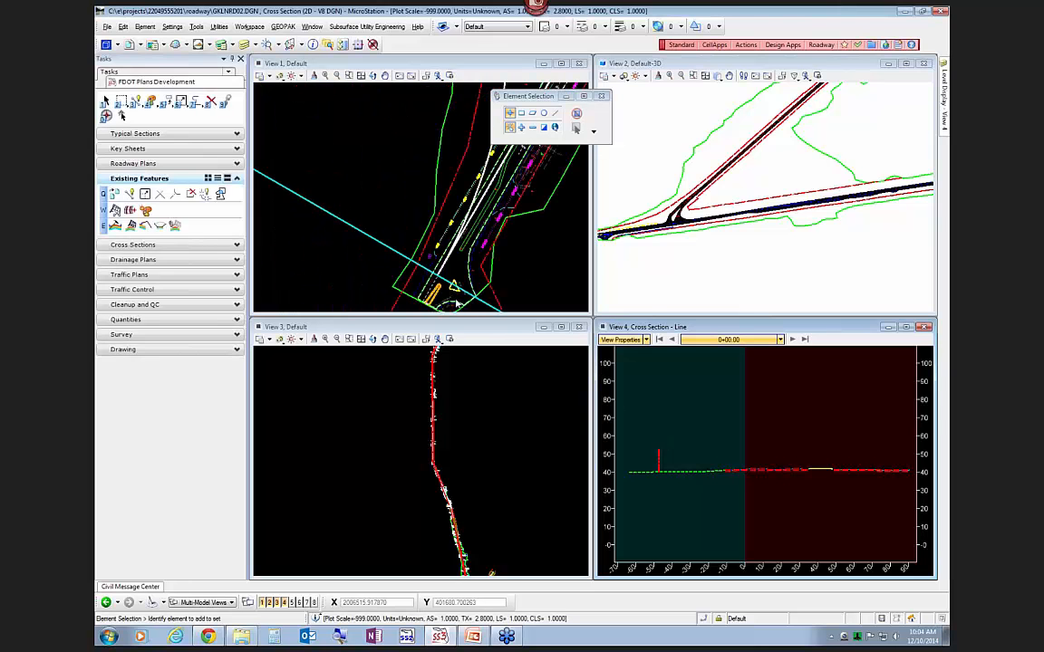
pyautogui.click(792, 339)
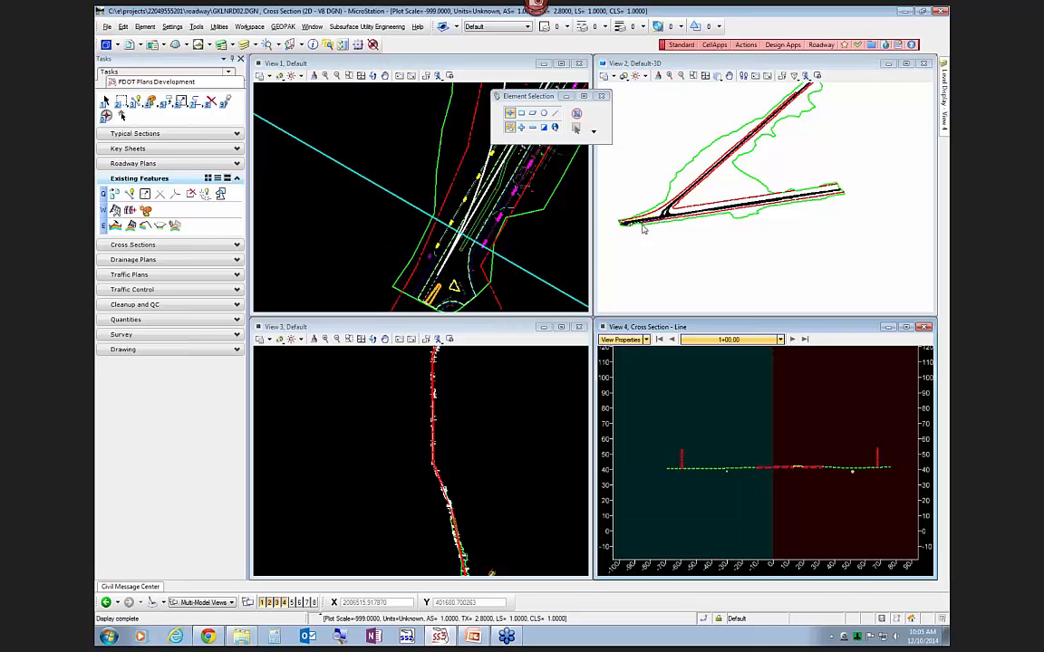
pyautogui.keyDown('shift'); pyautogui.moveTo(659, 242); pyautogui.dragTo(716, 259, button='middle'); pyautogui.keyUp('shift')
pyautogui.scroll(3, 711, 222)
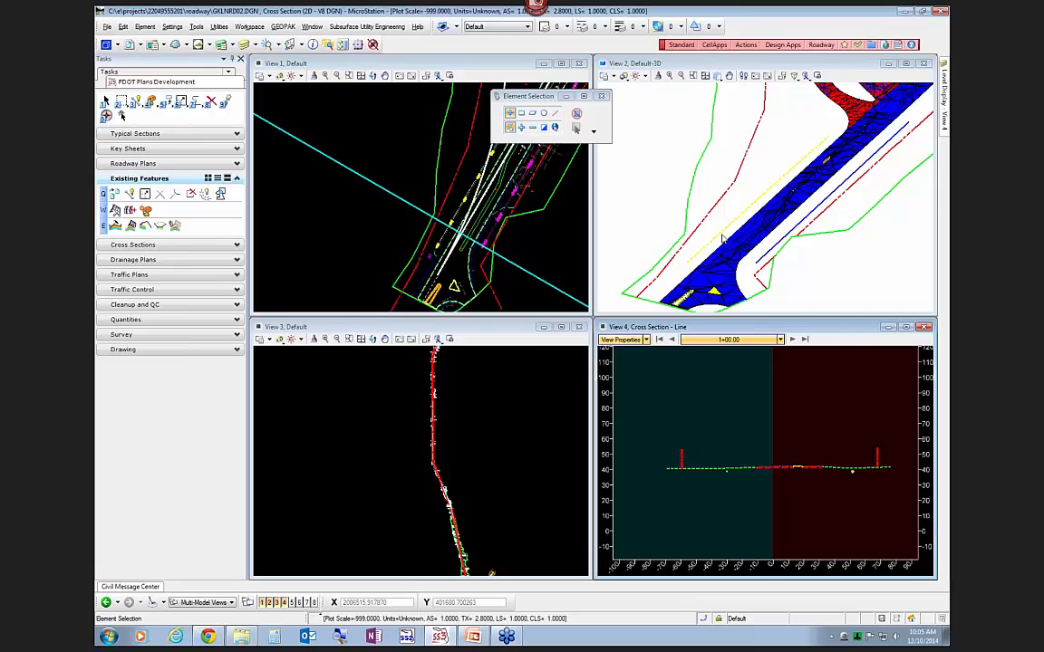
pyautogui.click(682, 191)
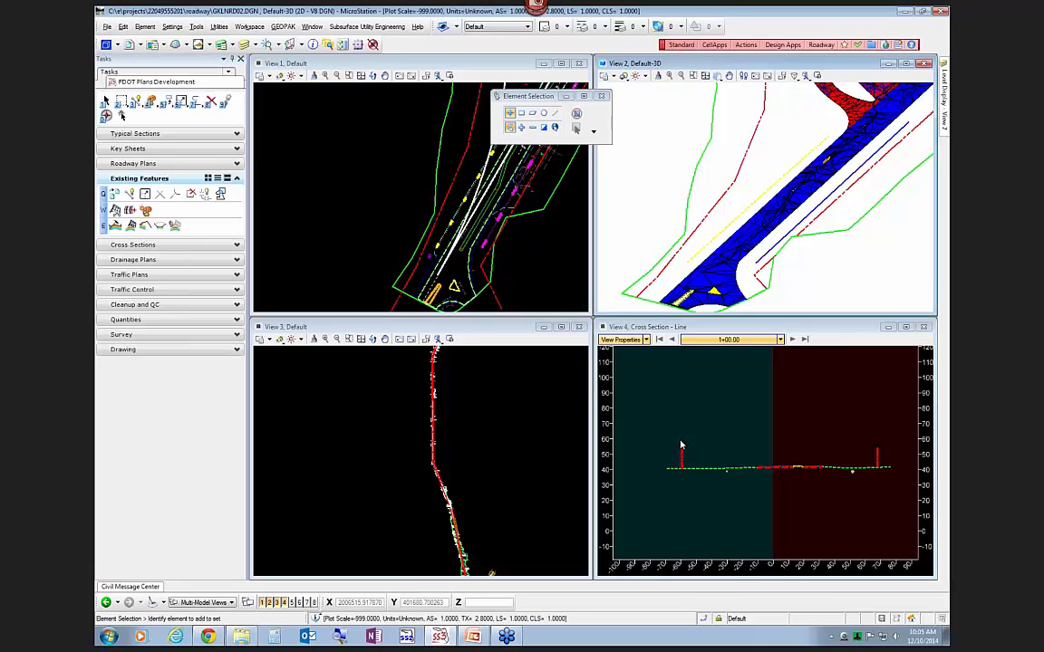
# Examine the buried utility pipes on both sides of the road in the station 1+00 cross section
pyautogui.scroll(2, 694, 426)
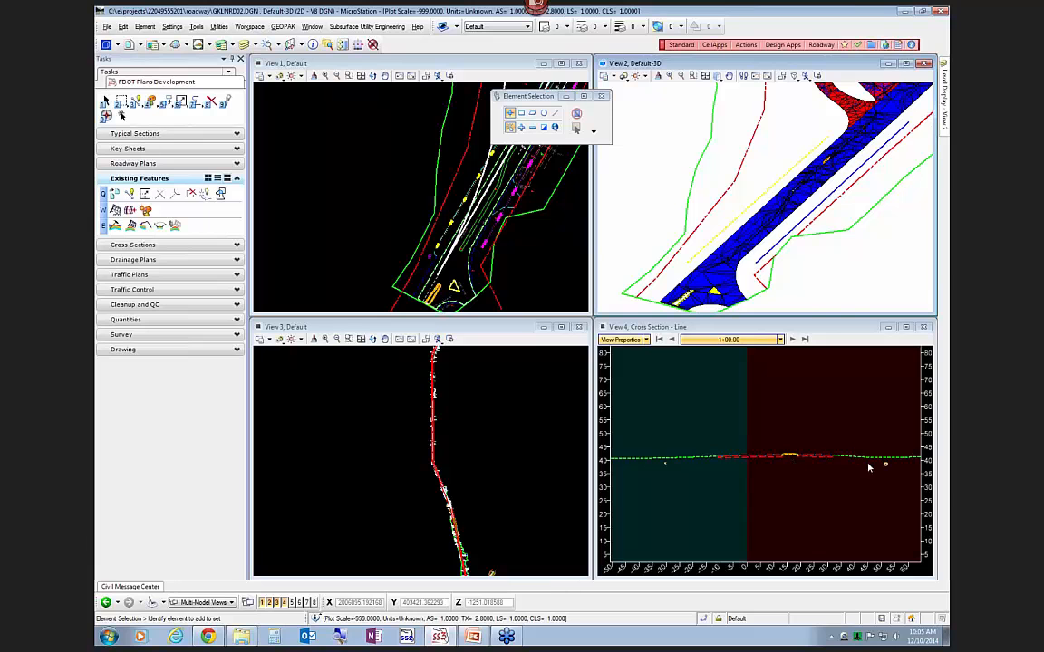
pyautogui.scroll(5, 874, 466)
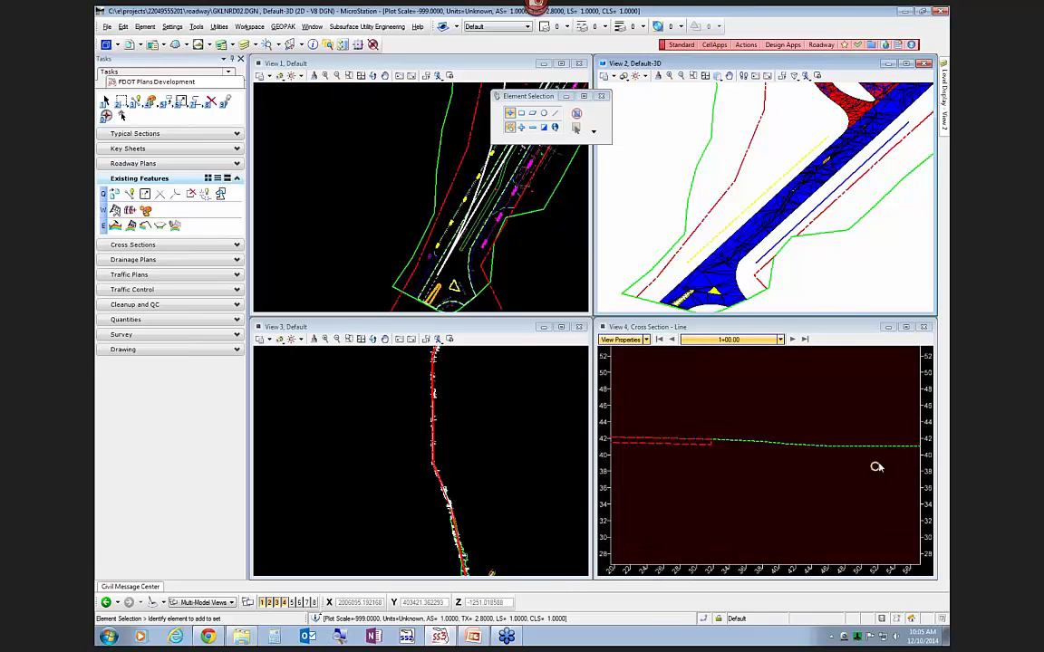
pyautogui.scroll(-5, 860, 467)
pyautogui.scroll(4, 745, 457)
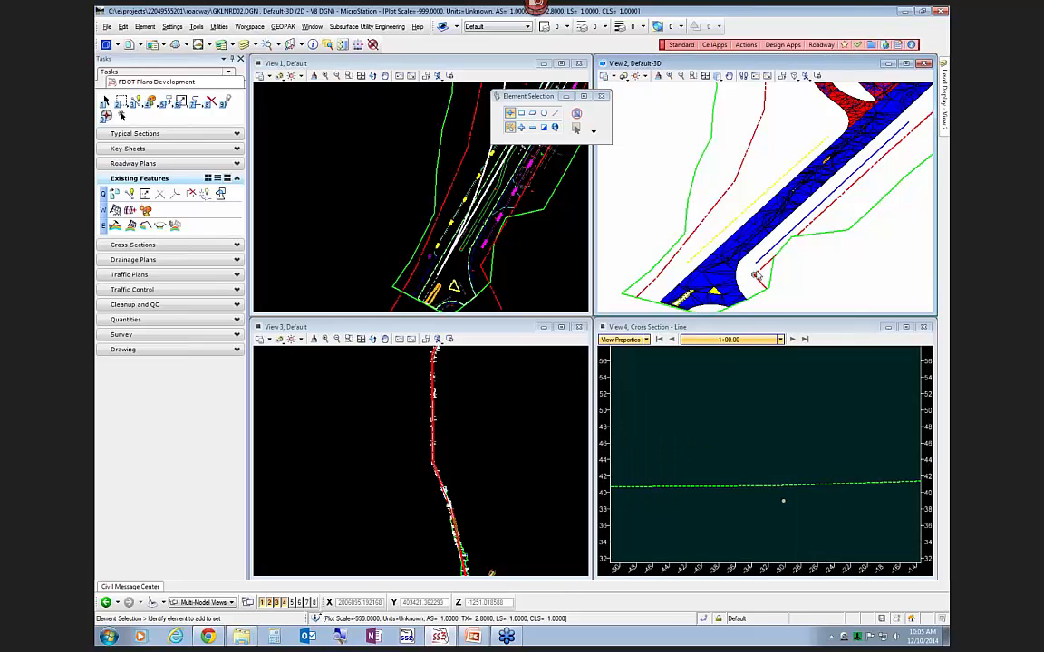
# Set the cross section view's vertical exaggeration to 5 and redisplay station 1+00
pyautogui.click(792, 340)
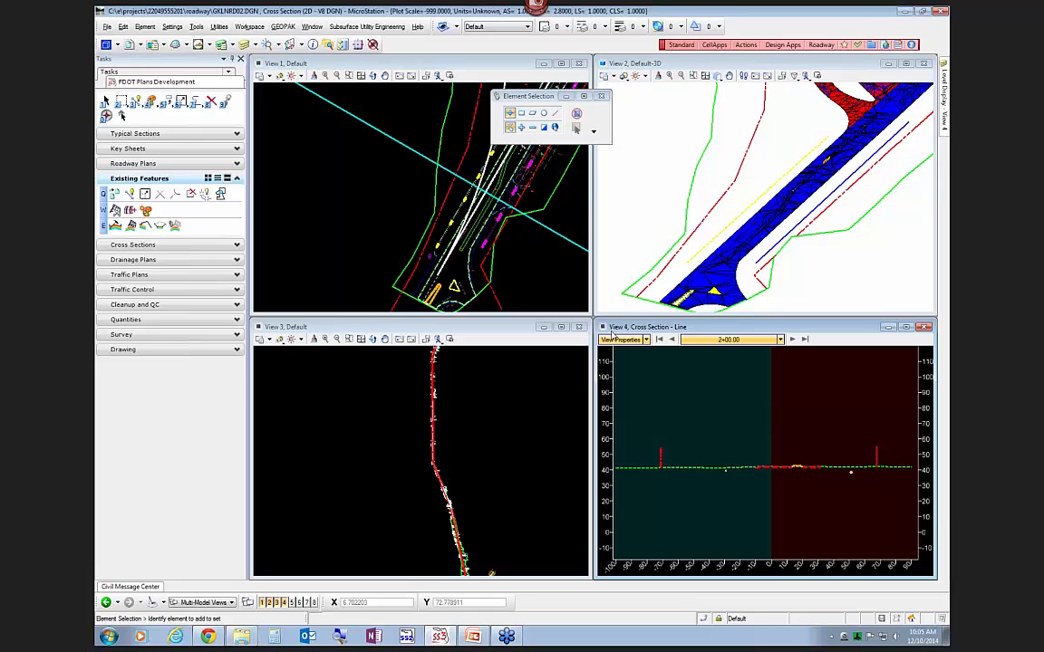
pyautogui.click(646, 339)
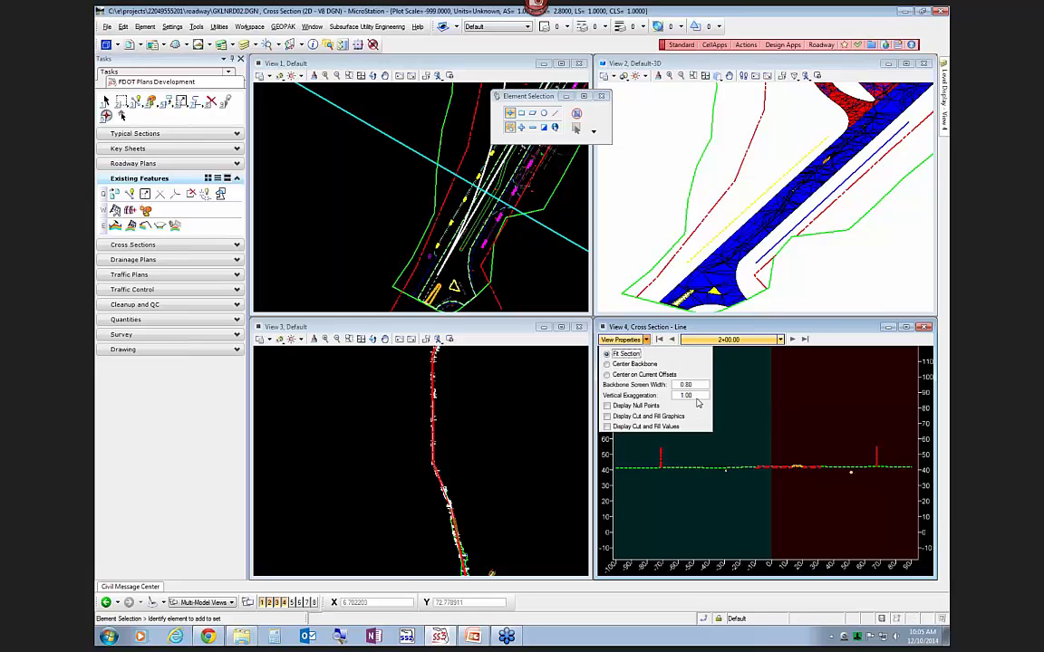
pyautogui.doubleClick(687, 396)
pyautogui.write('5')
pyautogui.click(763, 422)
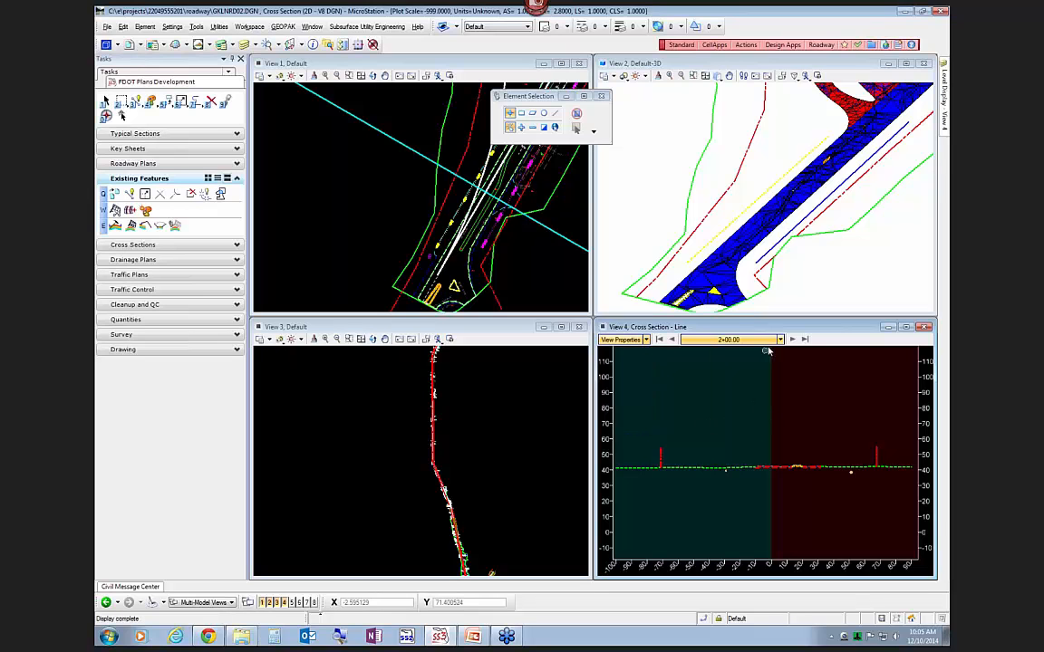
pyautogui.click(671, 339)
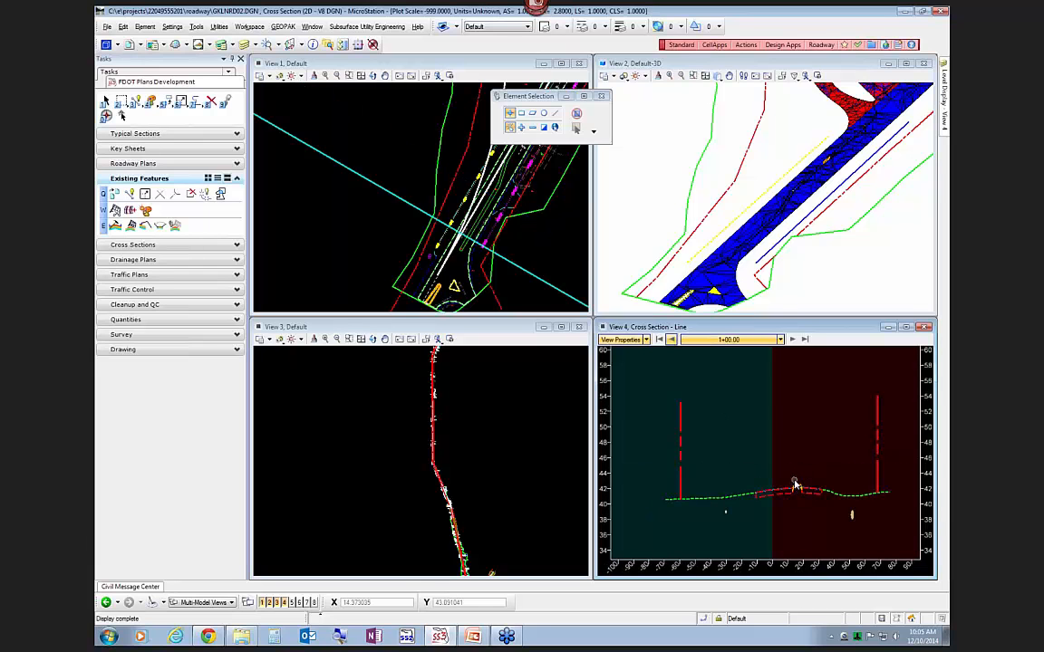
# Examine the exaggerated station 1+00 section, including the pavement, curbs, right-of-way lines and buried pipes
pyautogui.scroll(-2, 761, 453)
pyautogui.scroll(4, 761, 454)
pyautogui.scroll(-2, 760, 454)
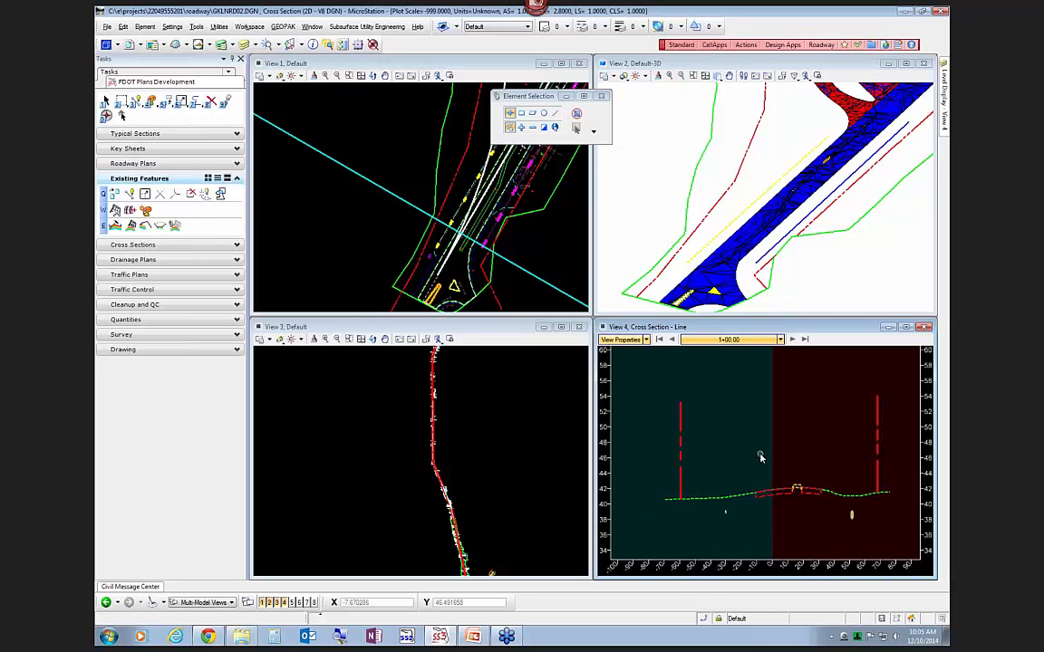
pyautogui.scroll(-1, 761, 457)
pyautogui.scroll(2, 761, 458)
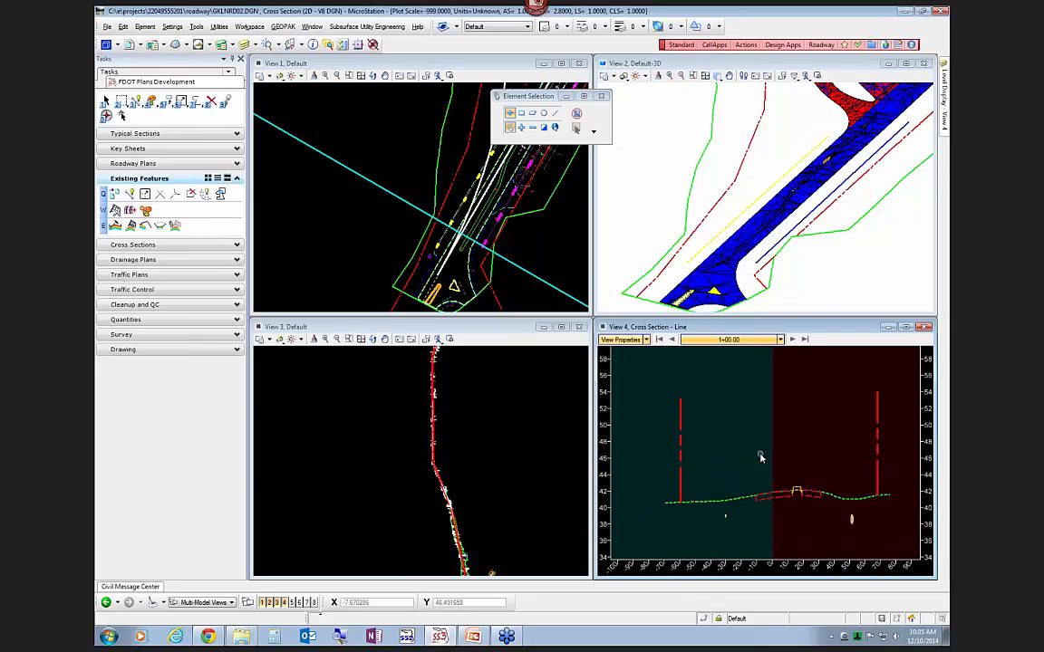
pyautogui.scroll(-1, 766, 456)
pyautogui.scroll(1, 795, 474)
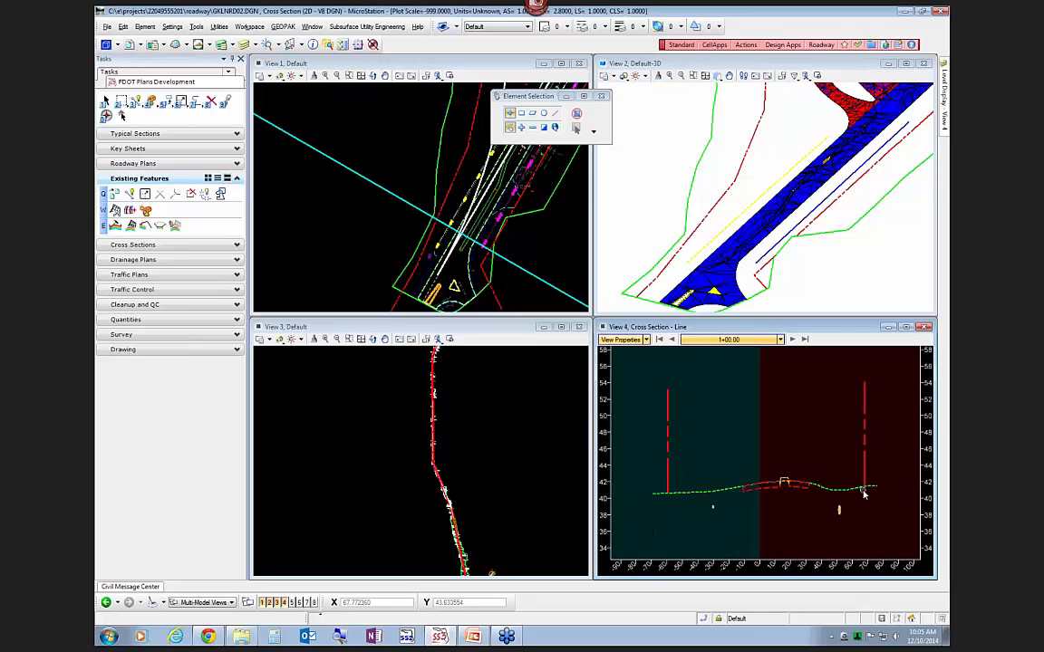
pyautogui.moveTo(867, 490)
pyautogui.scroll(5, 706, 507)
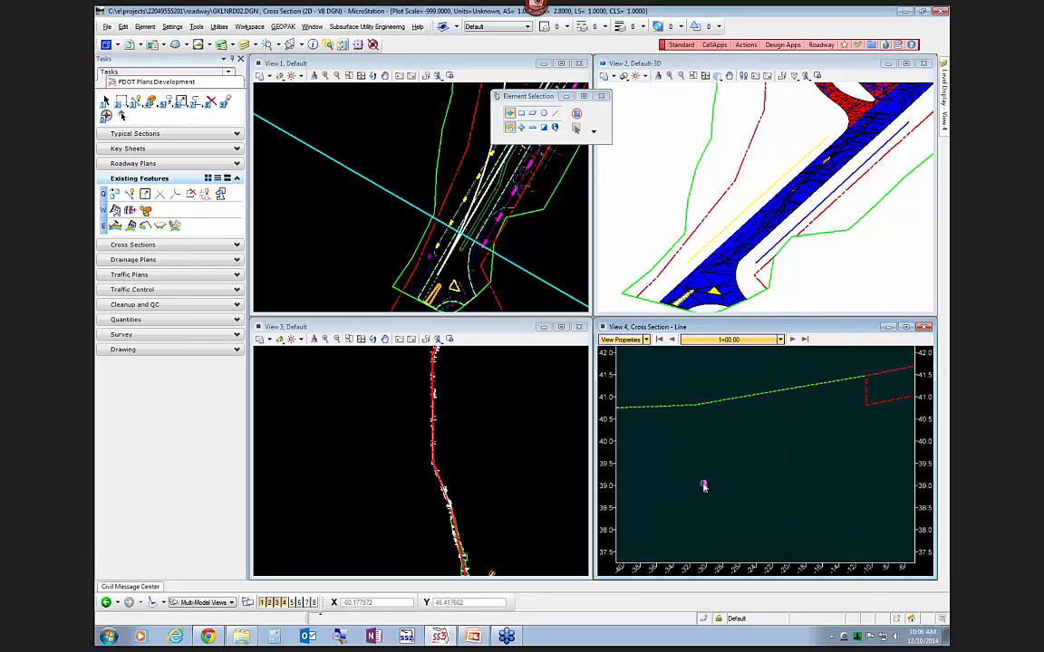
# Identify the two utility lines running along either side of the pavement in the 3D view
pyautogui.scroll(4, 716, 226)
pyautogui.click(676, 204)
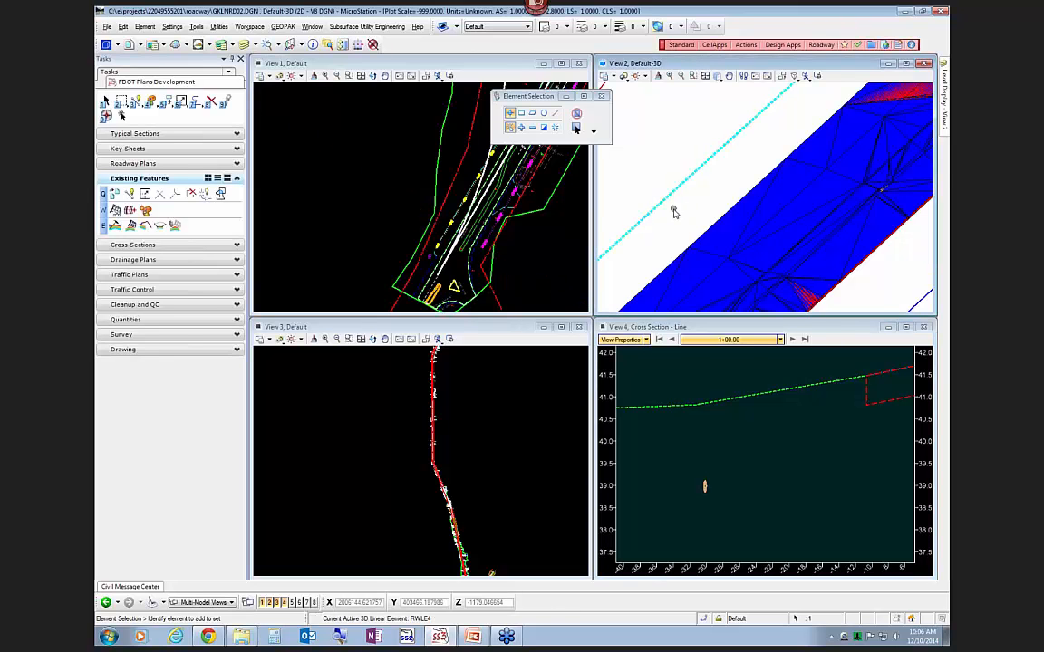
pyautogui.scroll(-2, 675, 212)
pyautogui.click(798, 279)
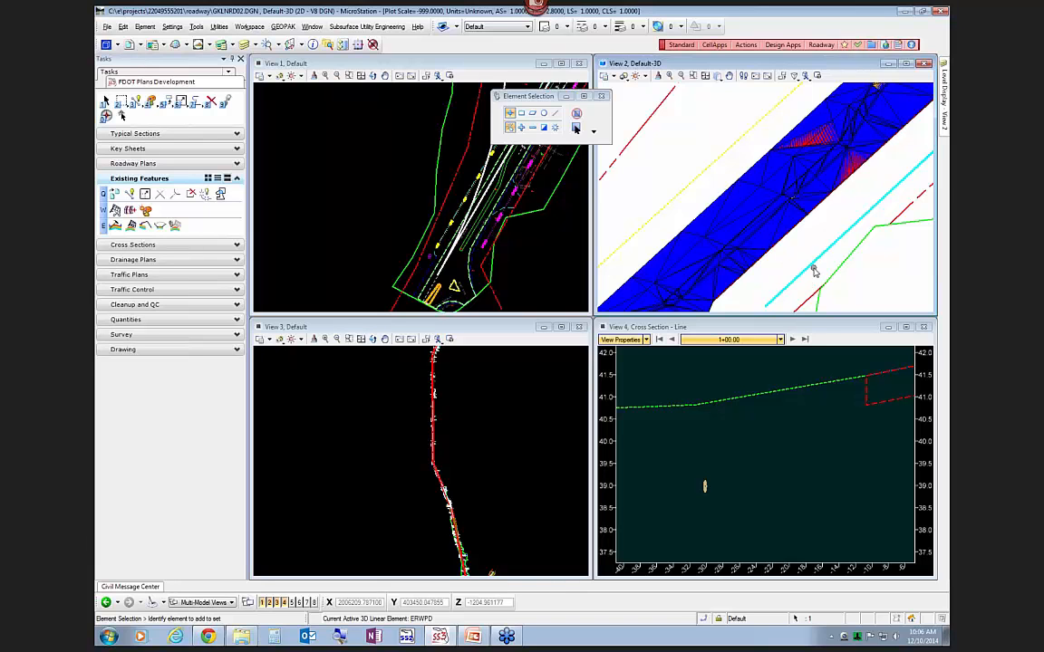
# Inspect the small buried pipe's shape at different vertical exaggerations in the station 1+00 section
pyautogui.click(707, 493)
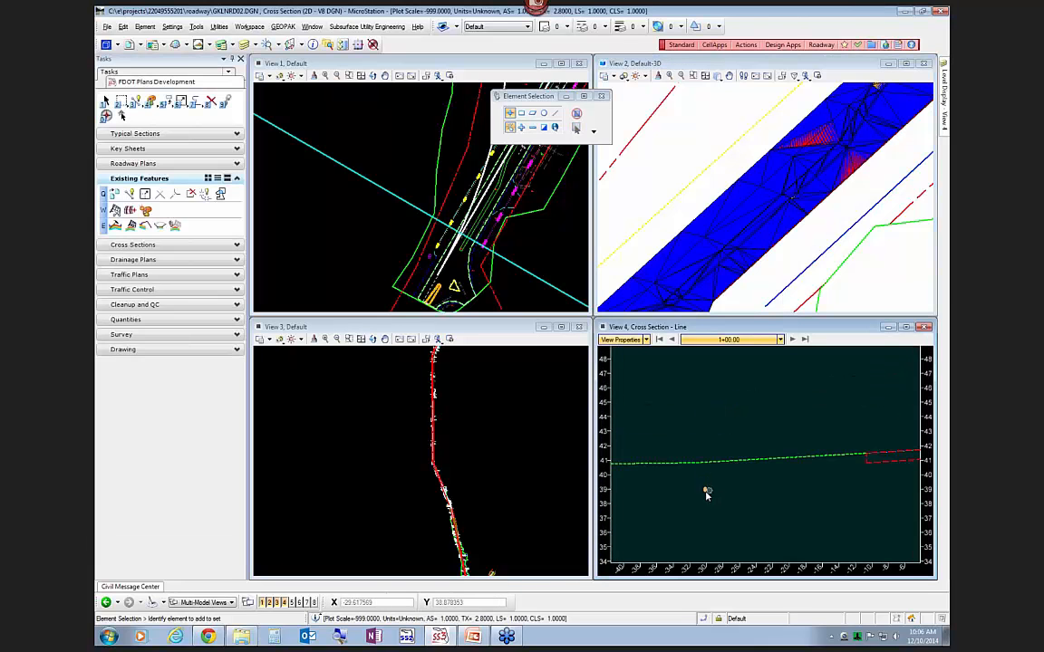
pyautogui.scroll(3, 707, 494)
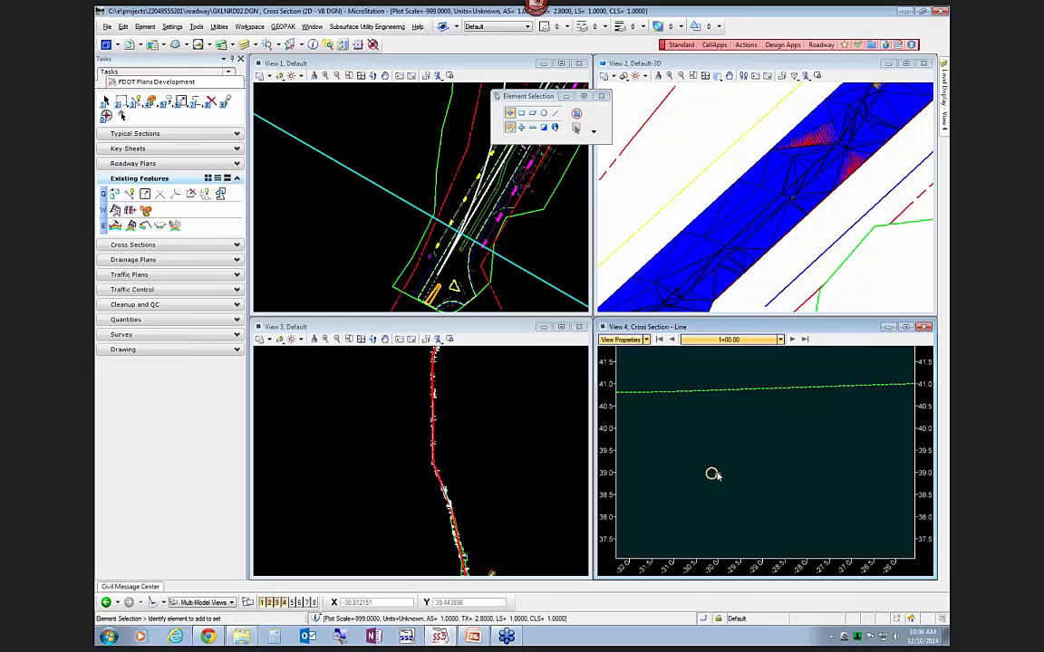
pyautogui.keyDown('shift'); pyautogui.scroll(4, 715, 474); pyautogui.keyUp('shift')
pyautogui.scroll(-5, 671, 465)
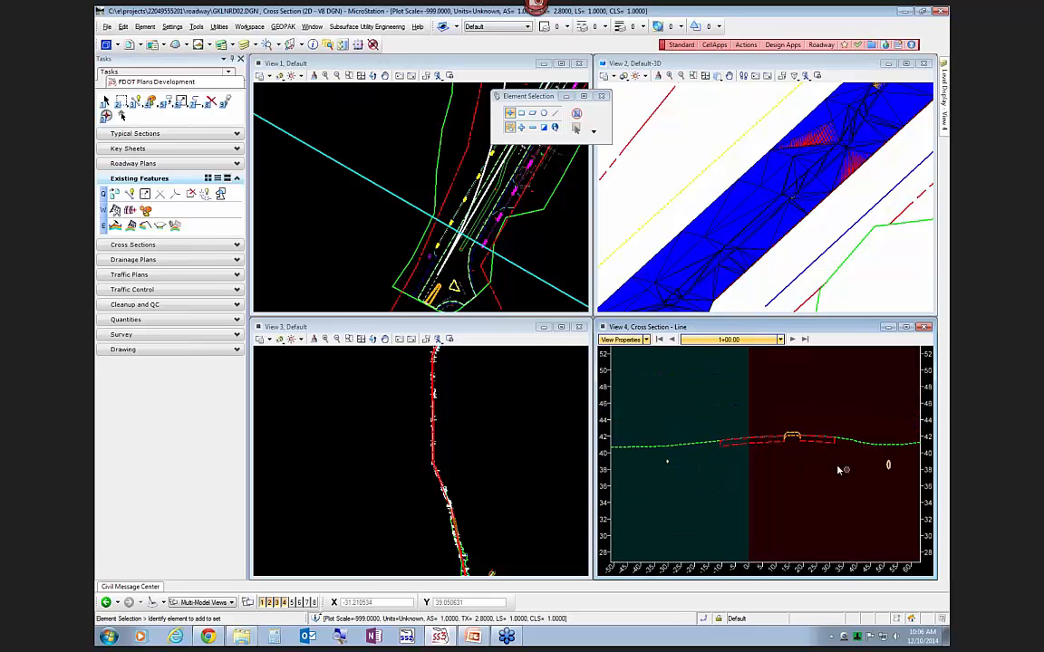
# Step the cross section forward station by station to 8+00, with the road intersection framed in View 1
pyautogui.click(792, 340)
pyautogui.click(793, 339)
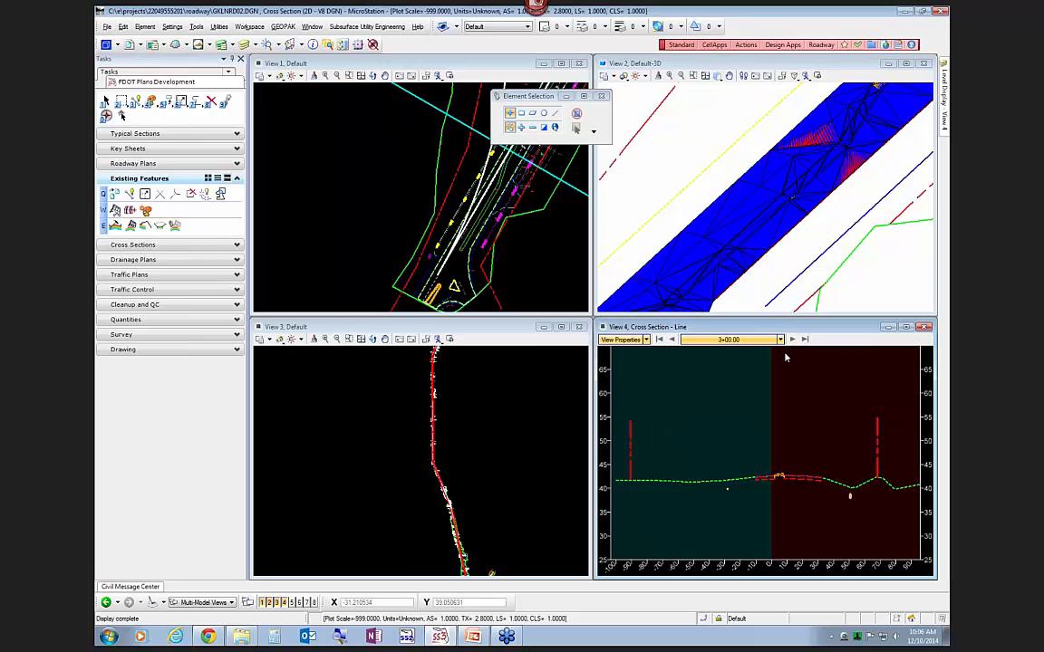
pyautogui.scroll(-1, 396, 280)
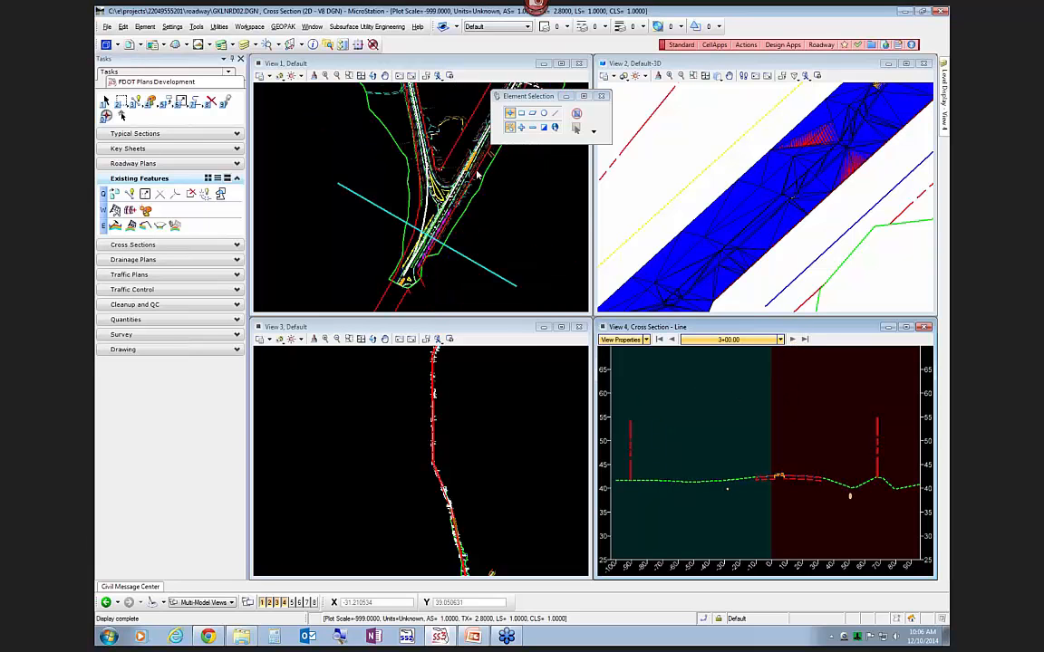
pyautogui.scroll(2, 477, 175)
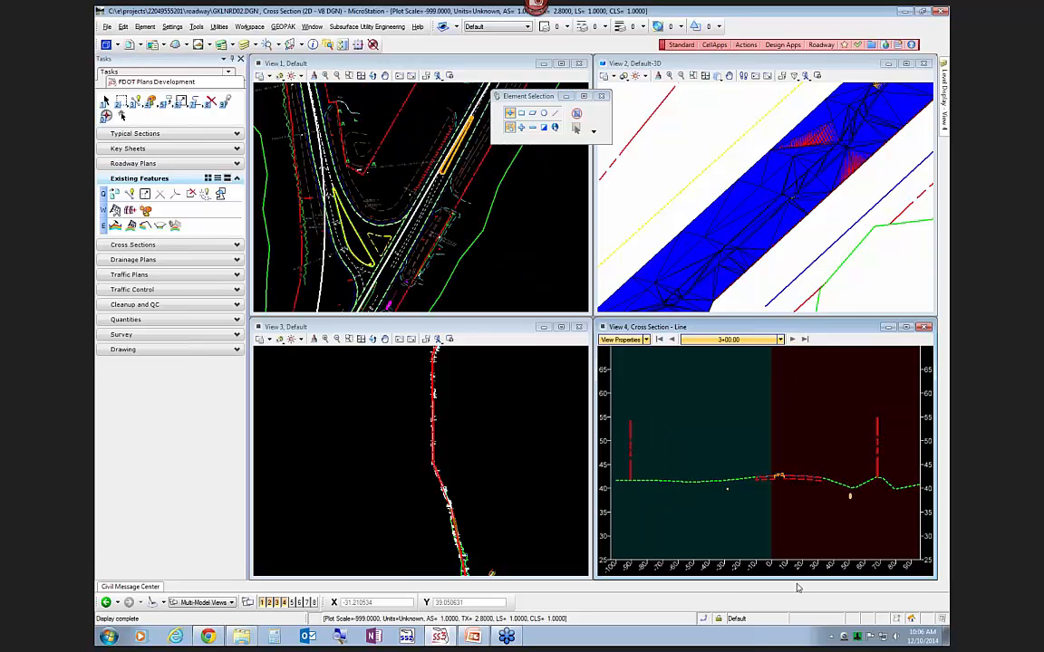
pyautogui.click(792, 339)
pyautogui.click(792, 340)
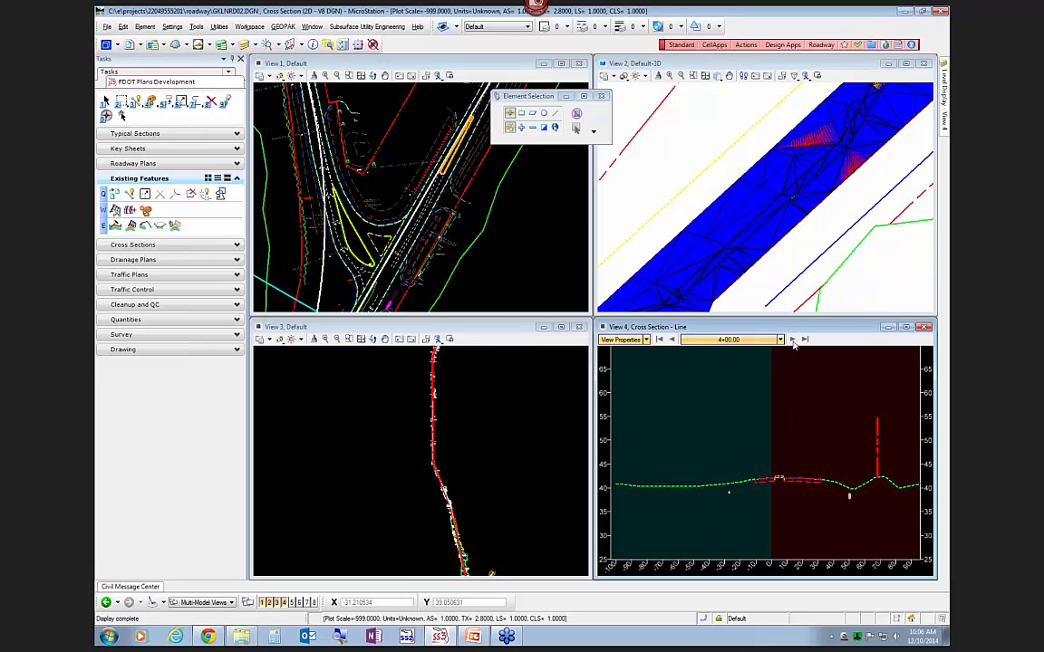
pyautogui.click(792, 339)
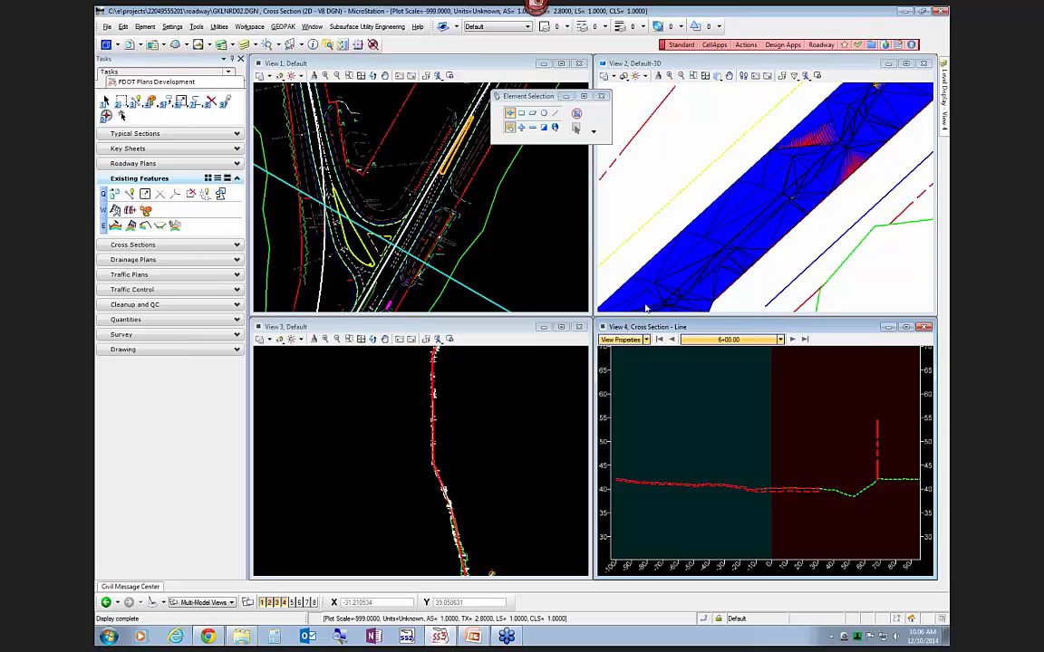
pyautogui.click(791, 340)
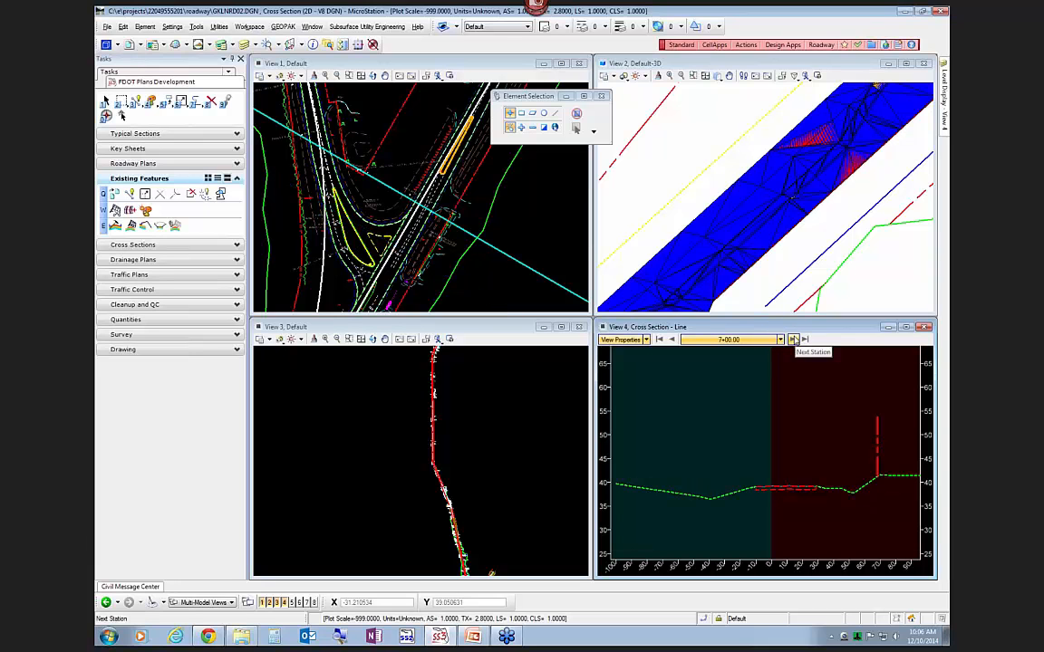
pyautogui.click(792, 340)
# Examine the curbed median at station 8+00, comparing the curb back line with the terrain surface
pyautogui.scroll(4, 714, 437)
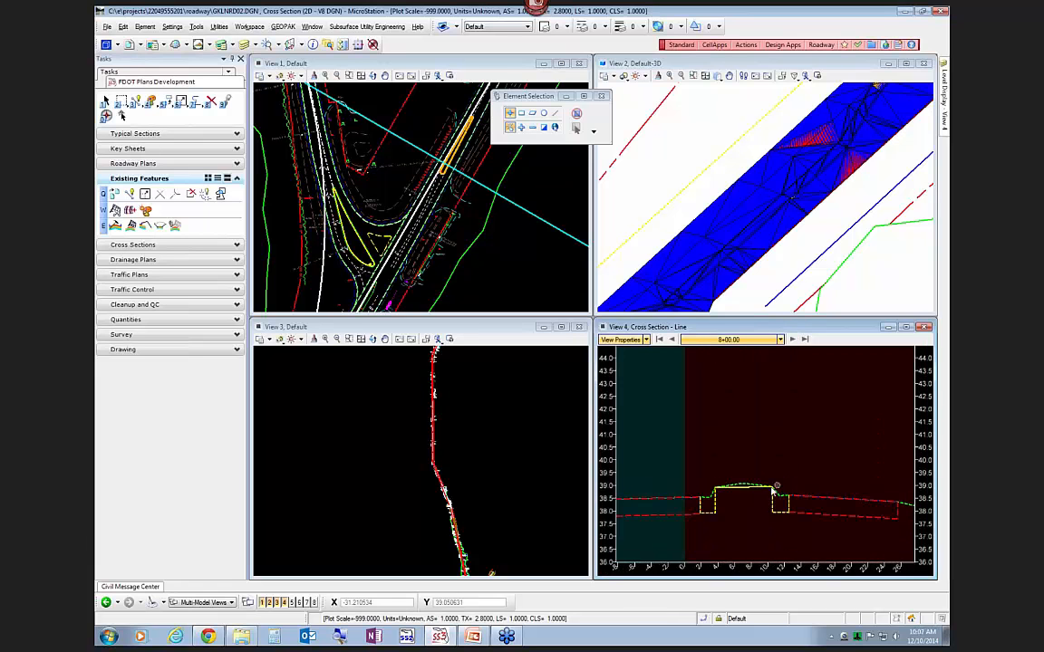
pyautogui.scroll(-3, 794, 467)
pyautogui.scroll(3, 775, 480)
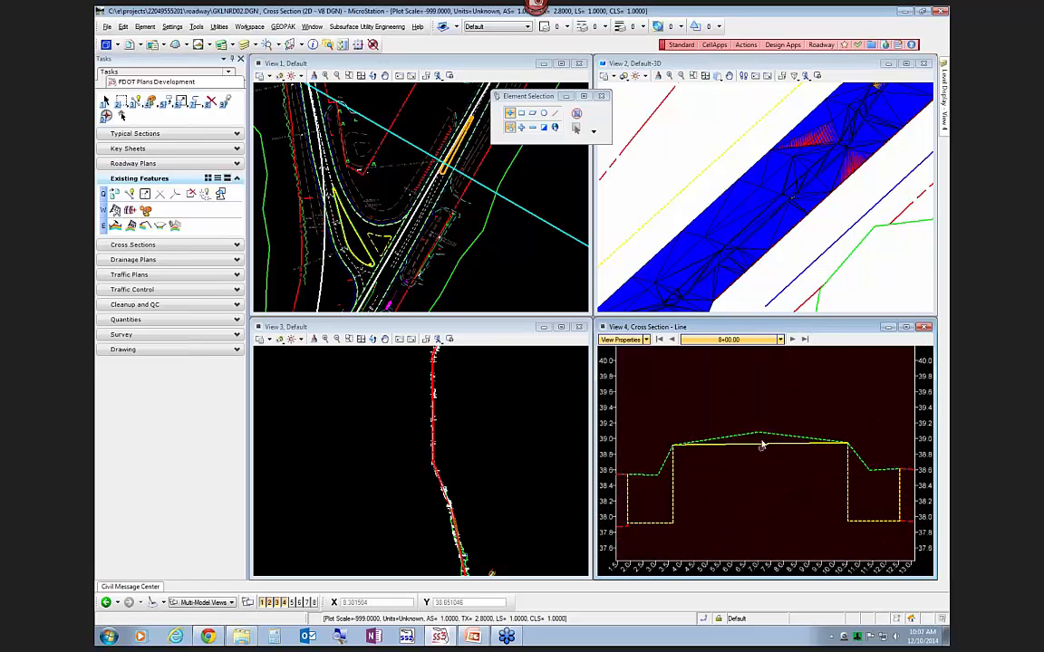
pyautogui.moveTo(762, 447)
# Turn off the CurbBack level in View 2 and return to View 1
pyautogui.click(451, 232)
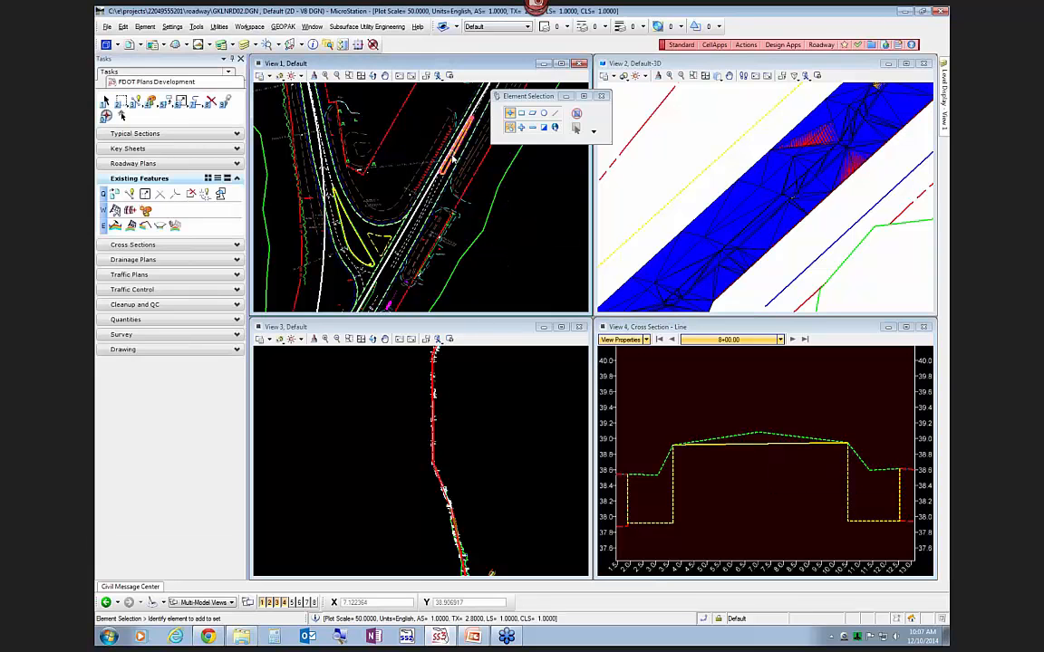
pyautogui.click(691, 202)
pyautogui.moveTo(943, 107)
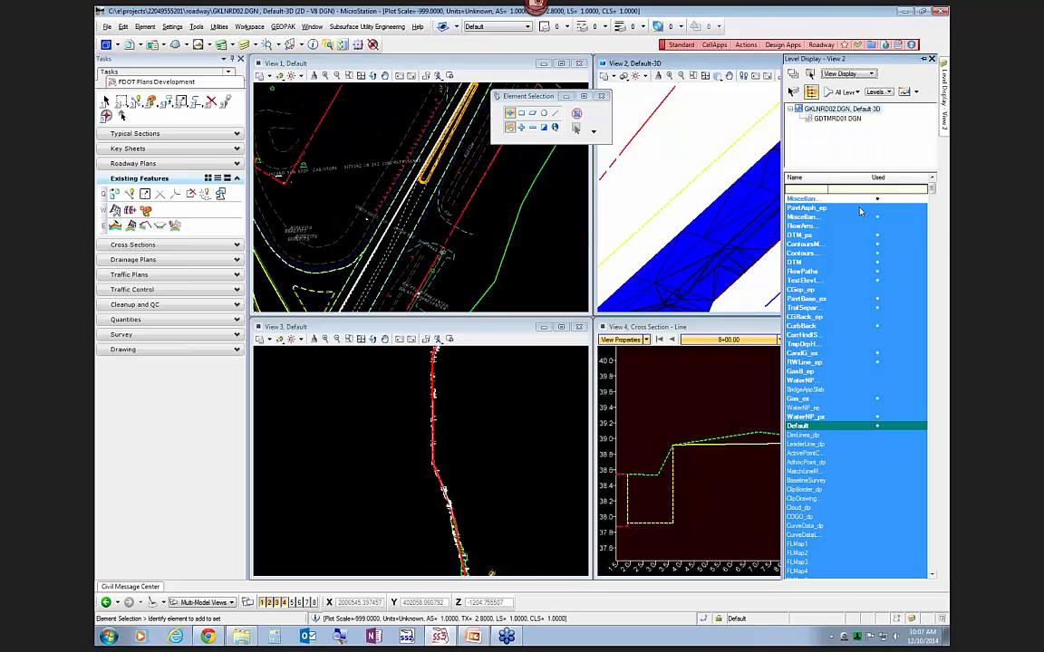
pyautogui.click(805, 327)
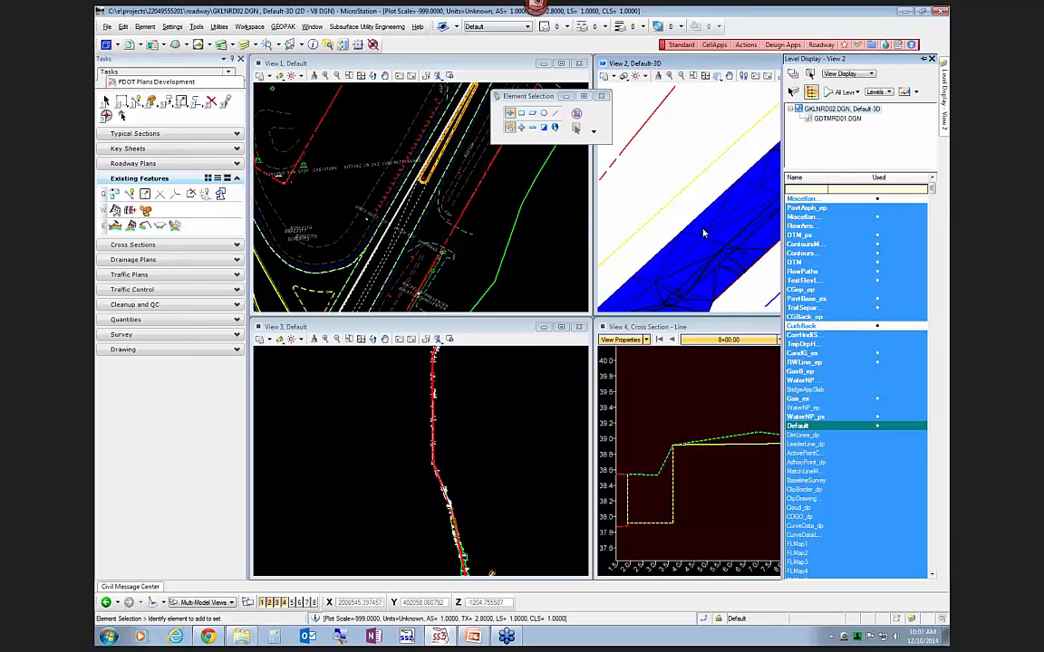
pyautogui.click(450, 171)
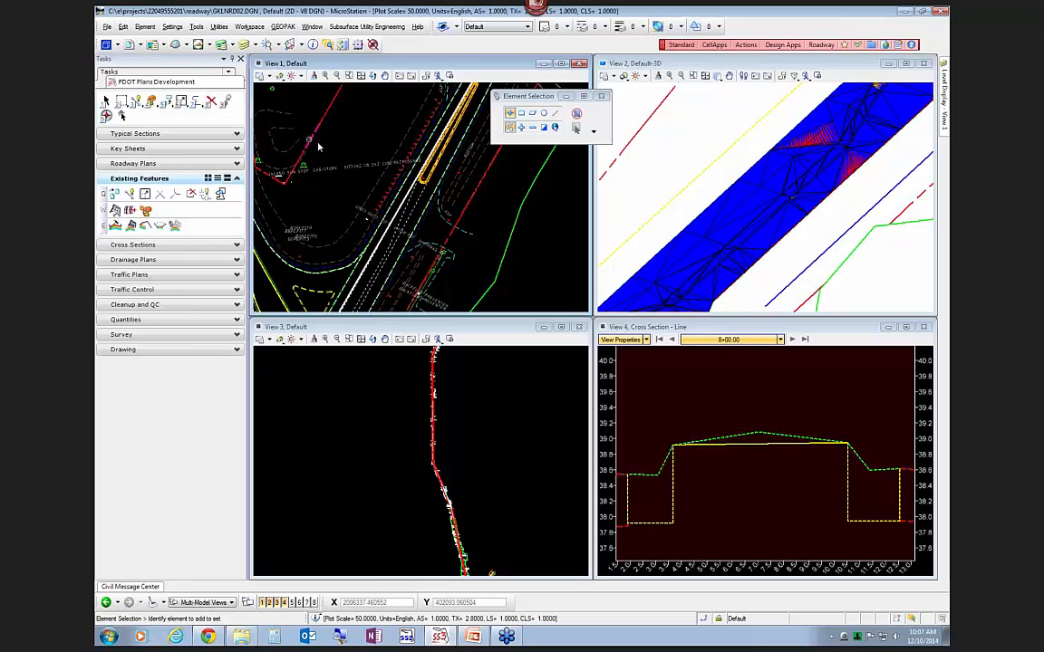
# Turn off the CurbBack feature definition under Plan (2D), CurbGutter in the Civil Standards, and shift Project Explorer aside
pyautogui.moveTo(948, 207); pyautogui.dragTo(453, 193)
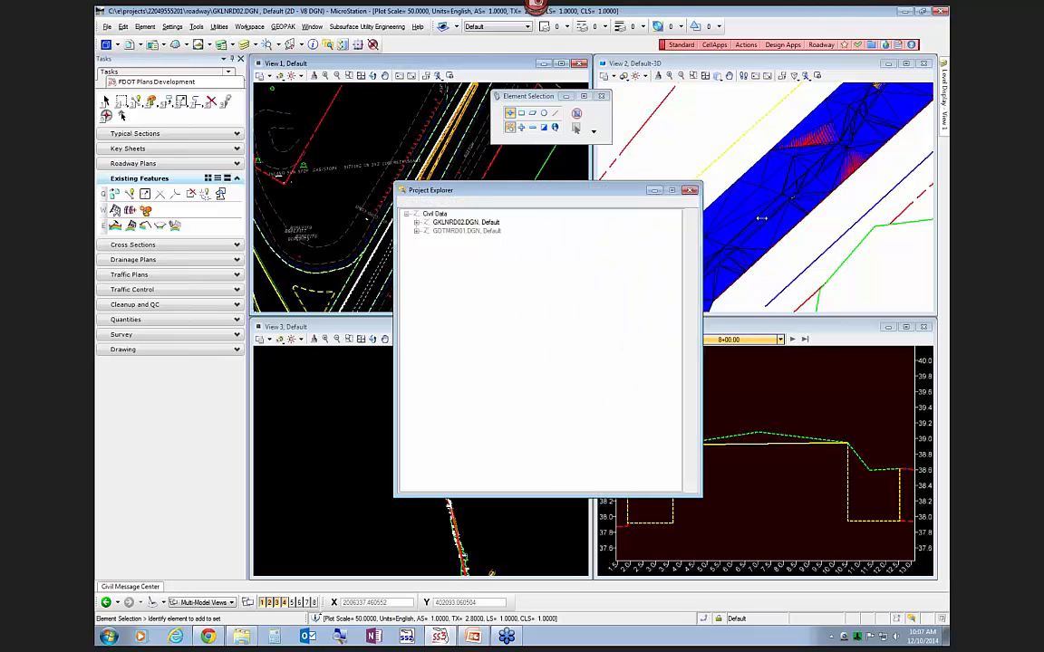
pyautogui.click(570, 202)
pyautogui.click(464, 222)
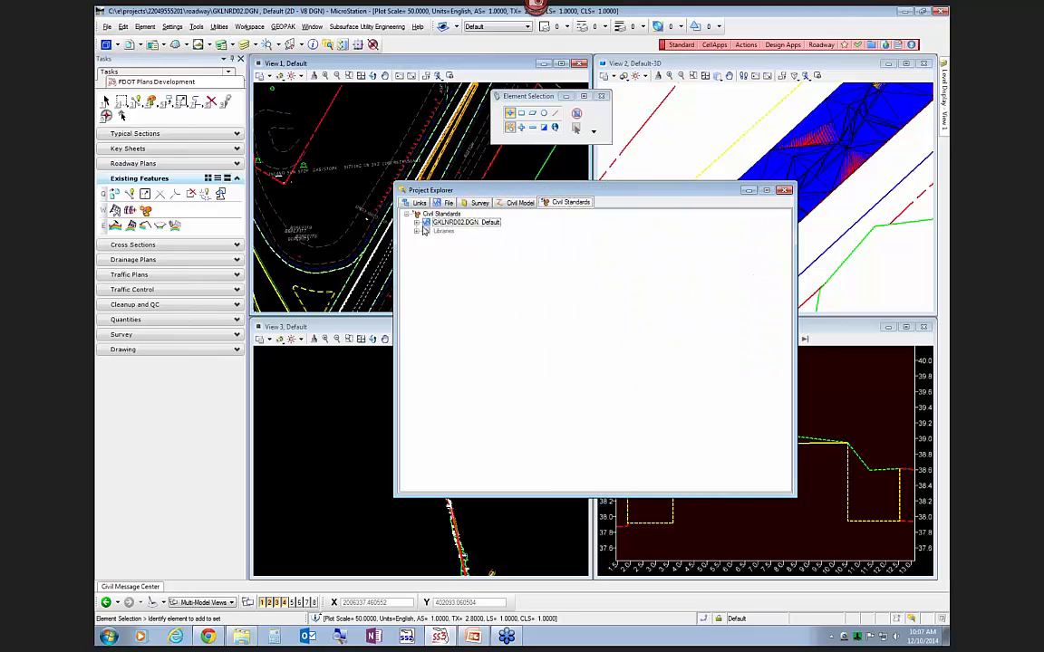
pyautogui.click(416, 222)
pyautogui.click(426, 247)
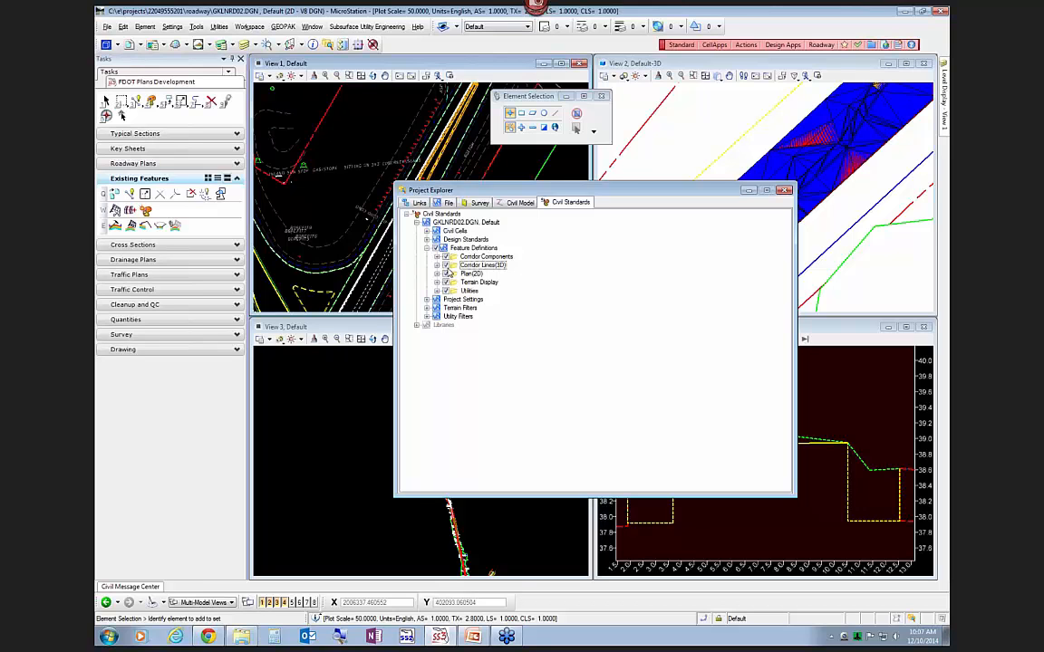
pyautogui.click(437, 266)
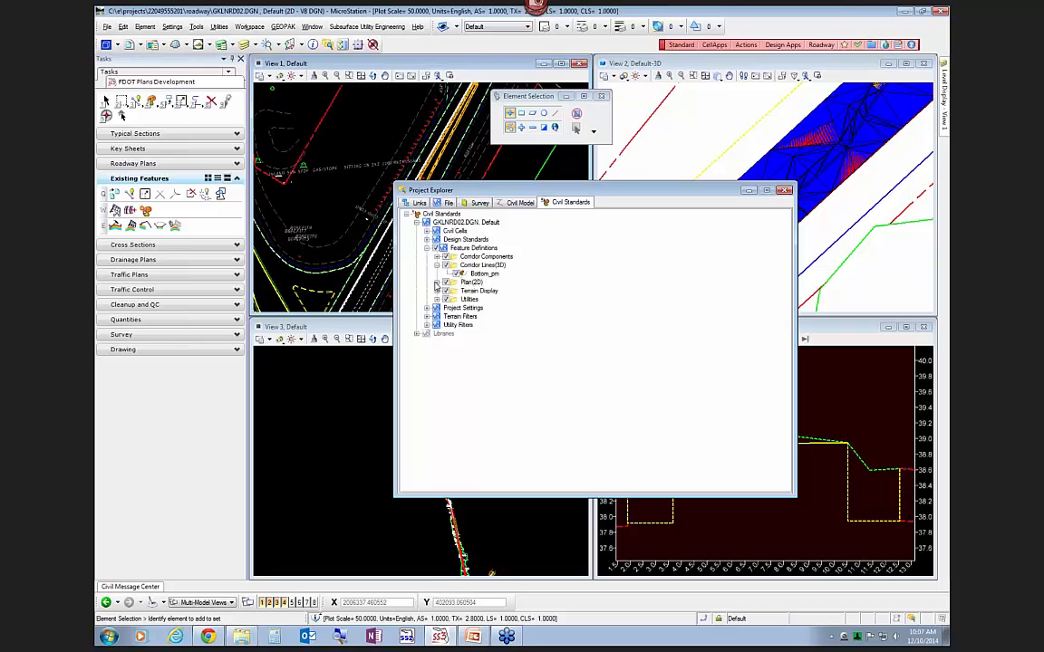
pyautogui.click(437, 282)
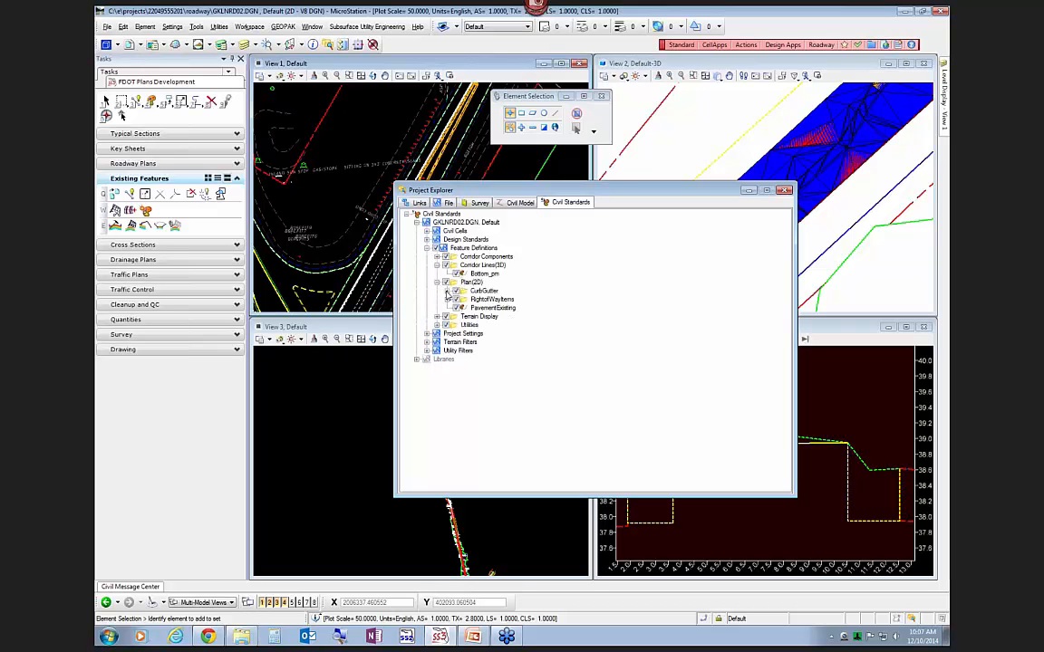
pyautogui.click(447, 292)
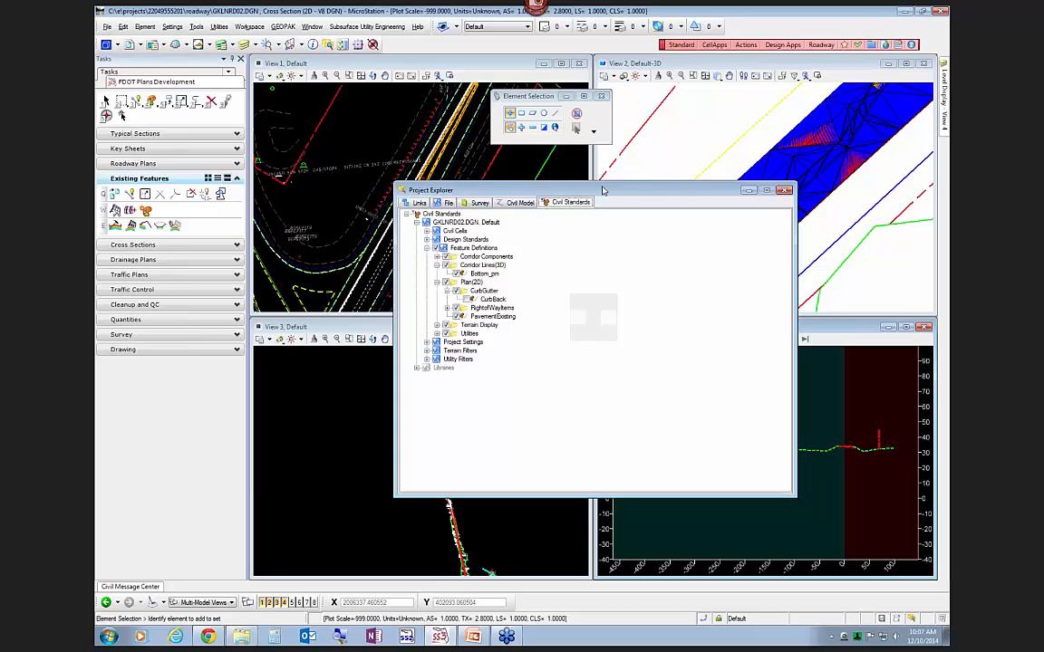
pyautogui.moveTo(544, 189); pyautogui.dragTo(403, 187)
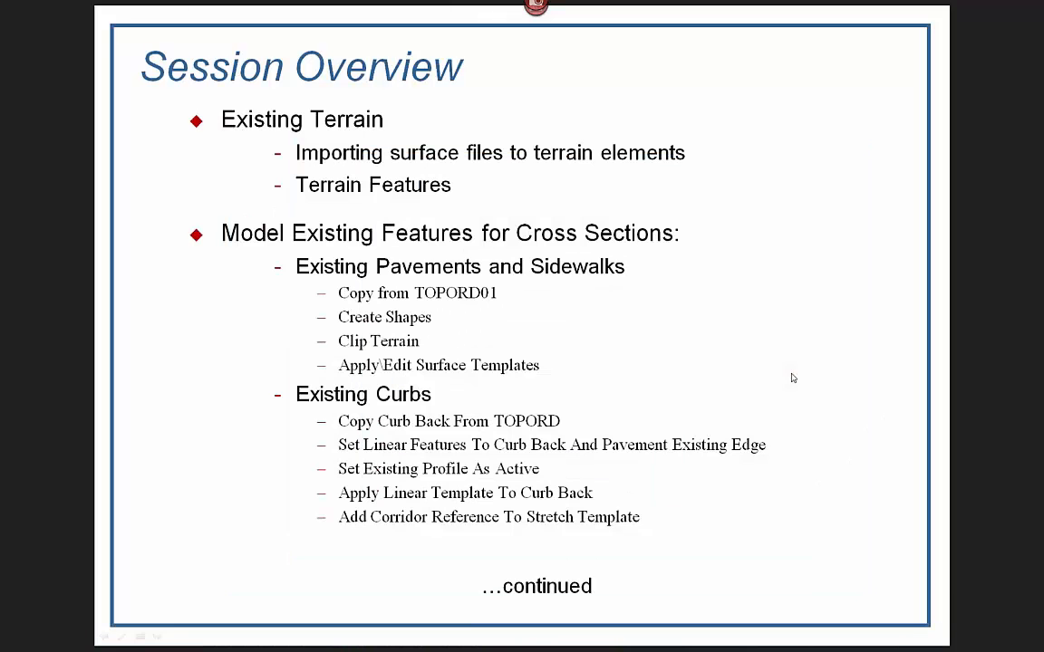
pyautogui.click(790, 372)
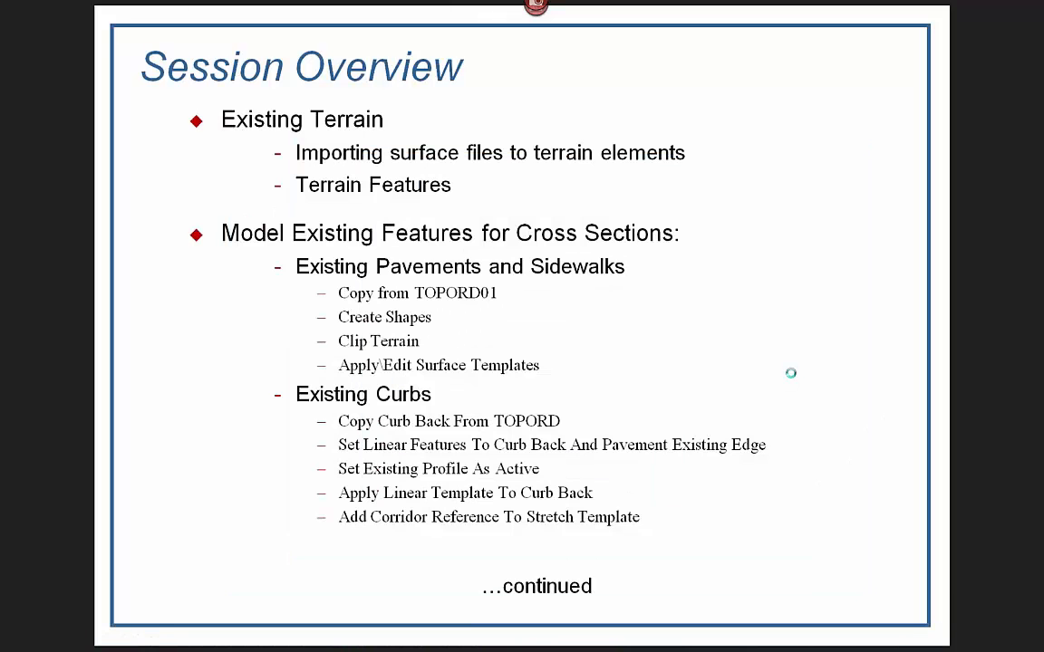